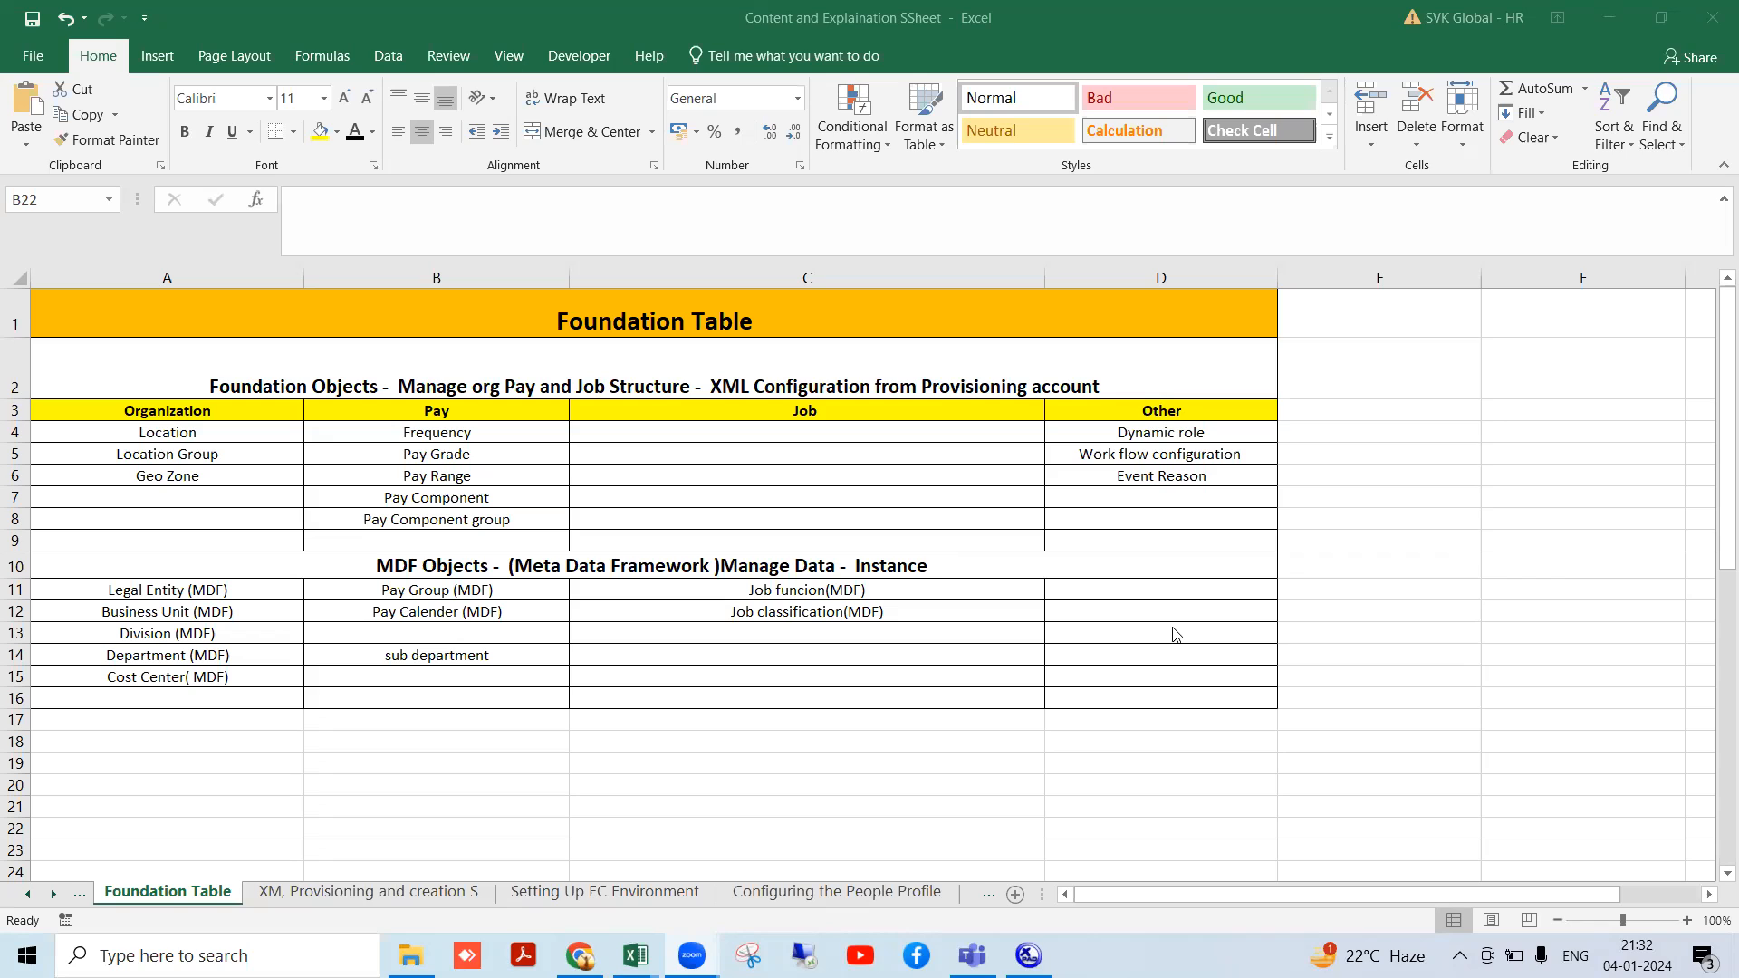
- In the spreadsheet, point out Location, Location Group, Geo Zone, Frequency, Pay Grade and Pay Component entries
click(219, 429)
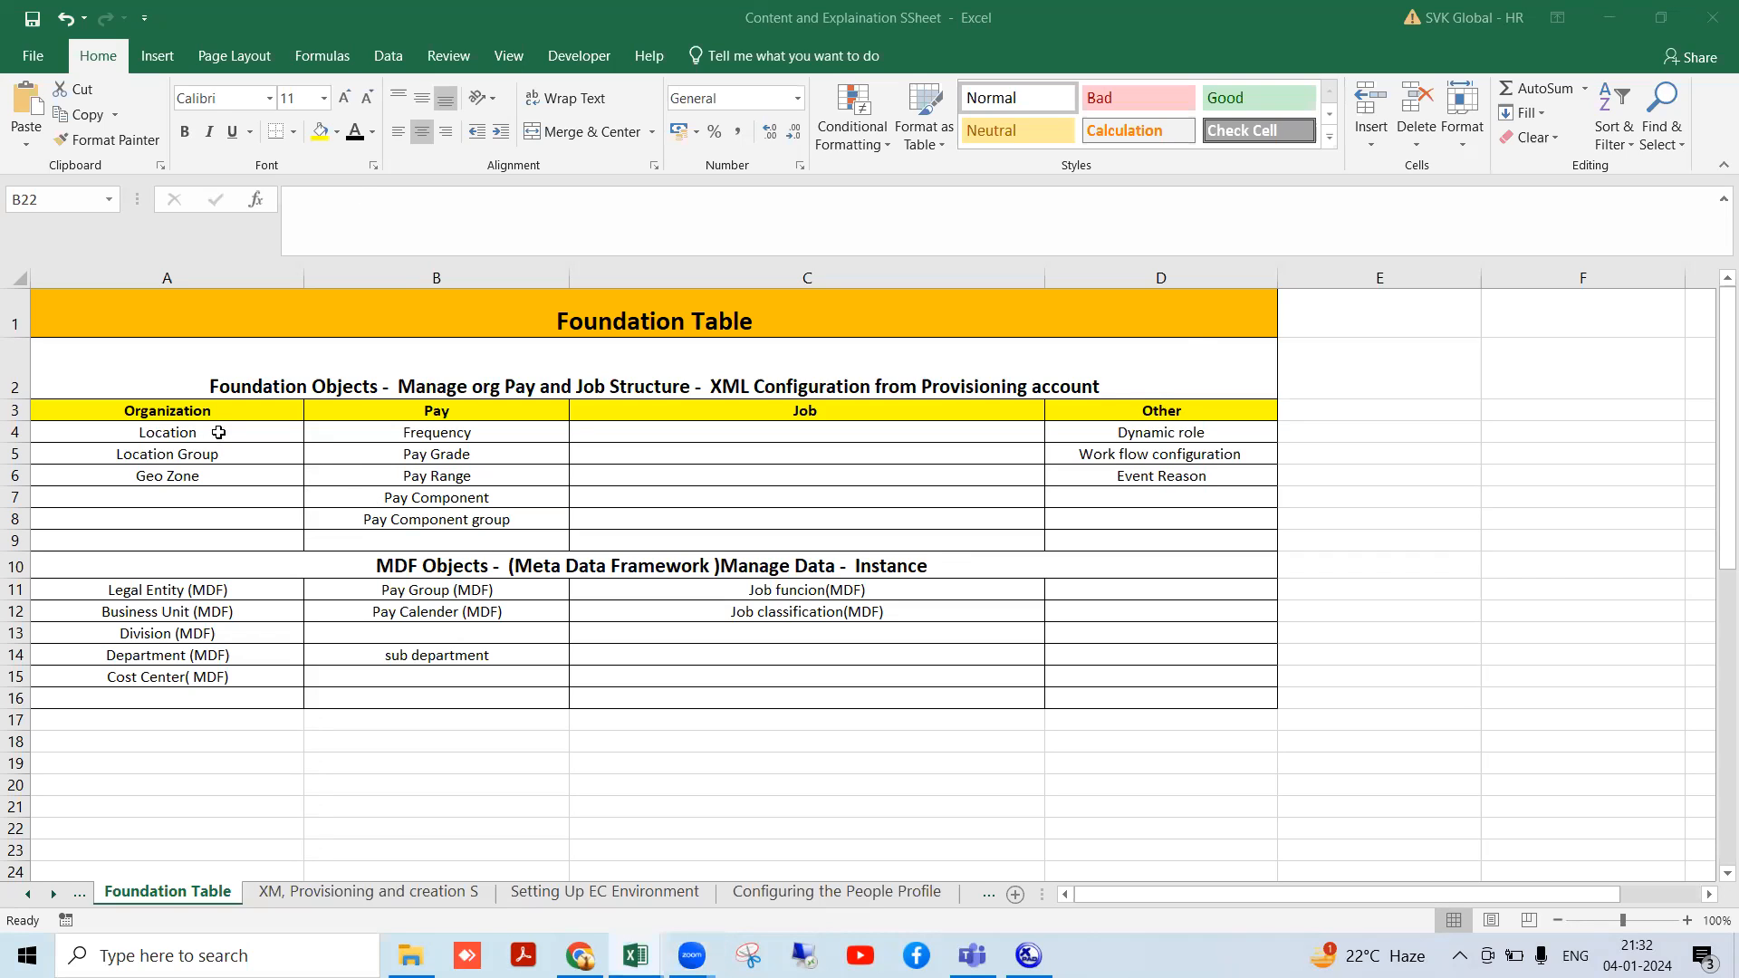
click(253, 449)
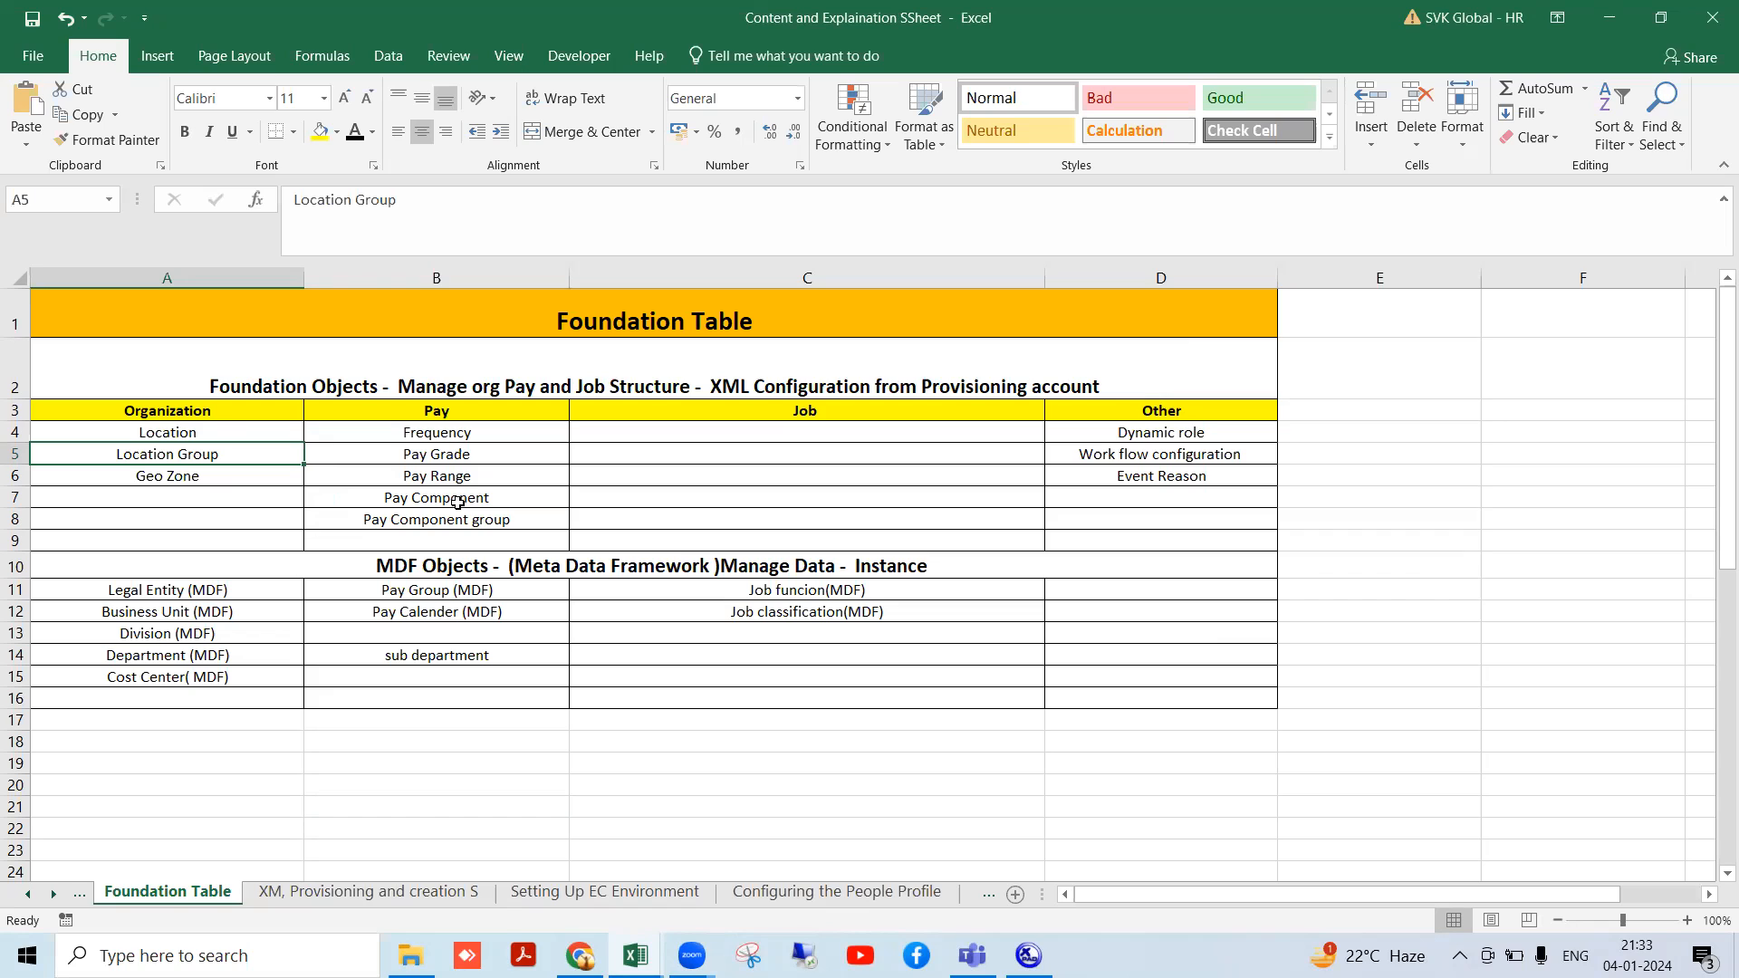
click(408, 440)
click(1111, 426)
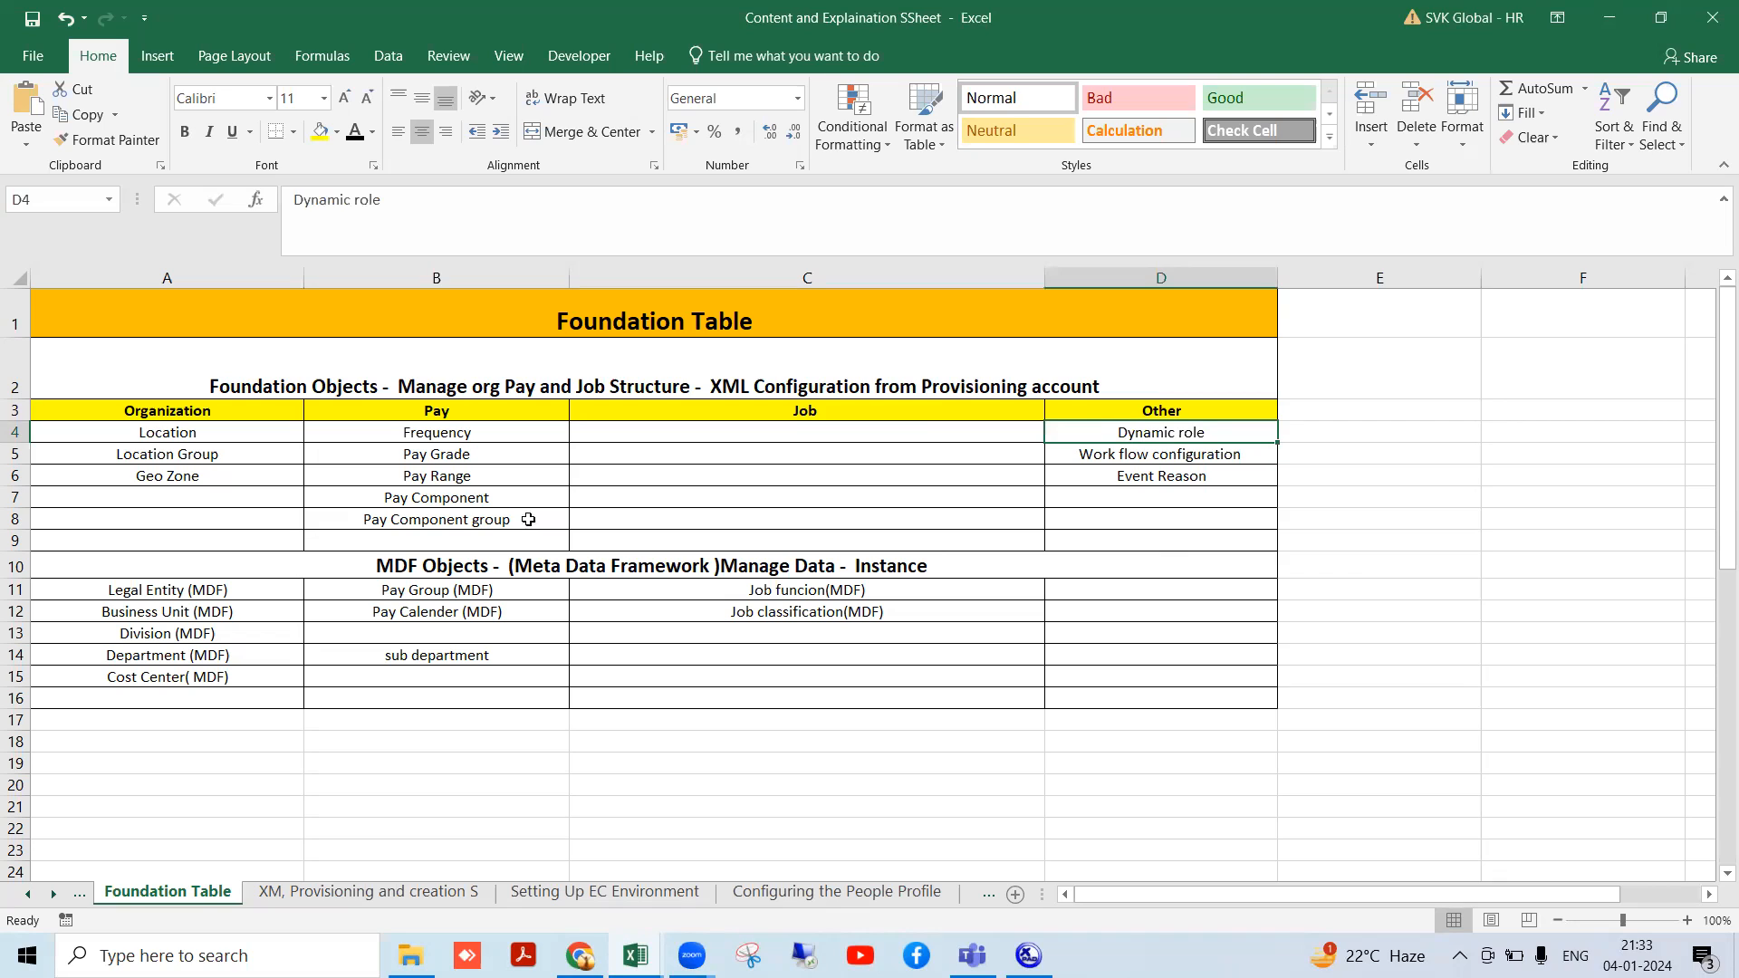
click(459, 494)
click(465, 454)
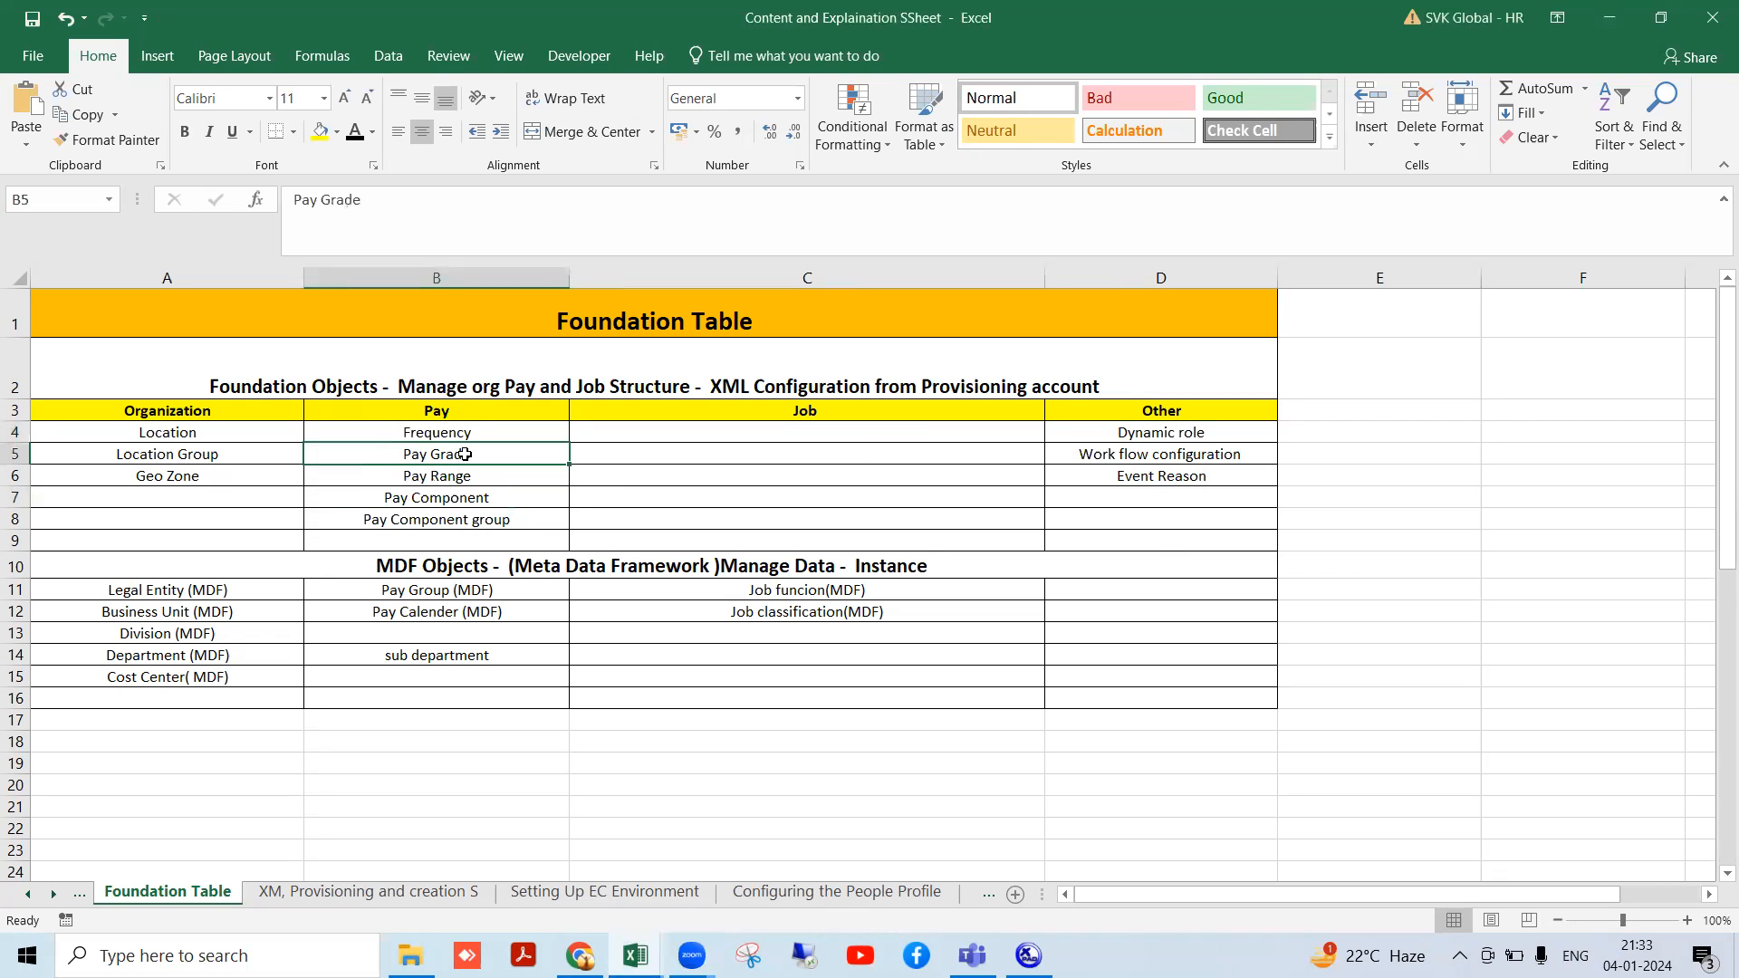
click(423, 436)
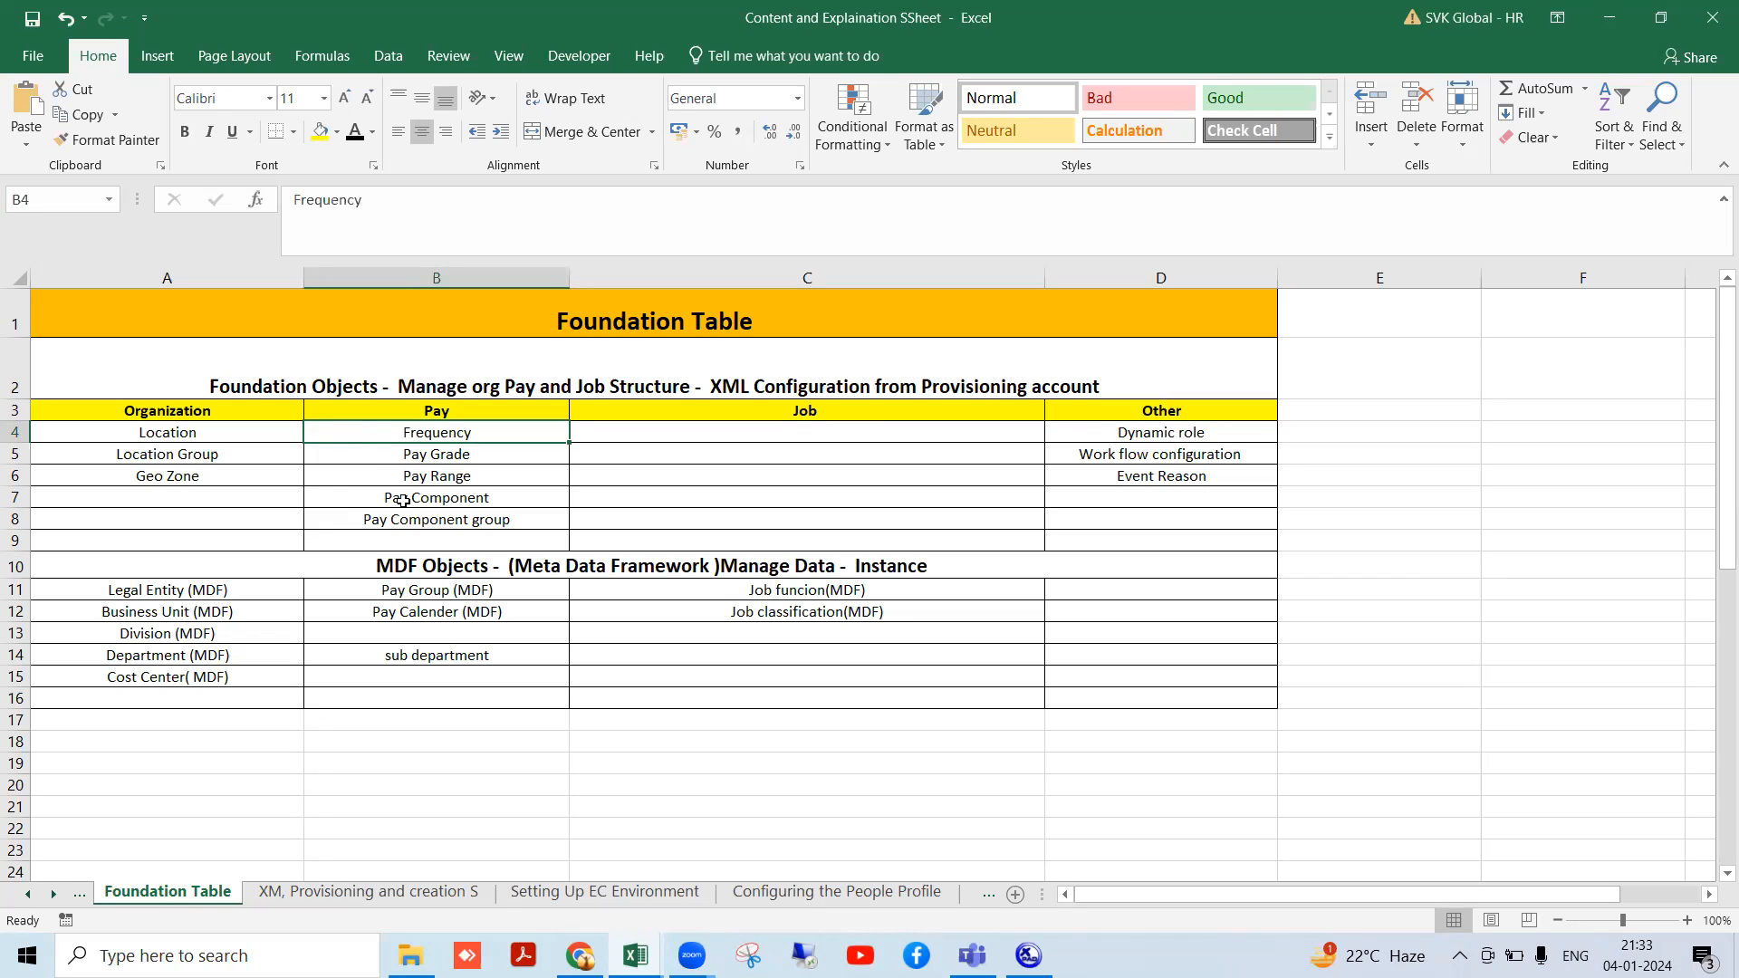
click(158, 410)
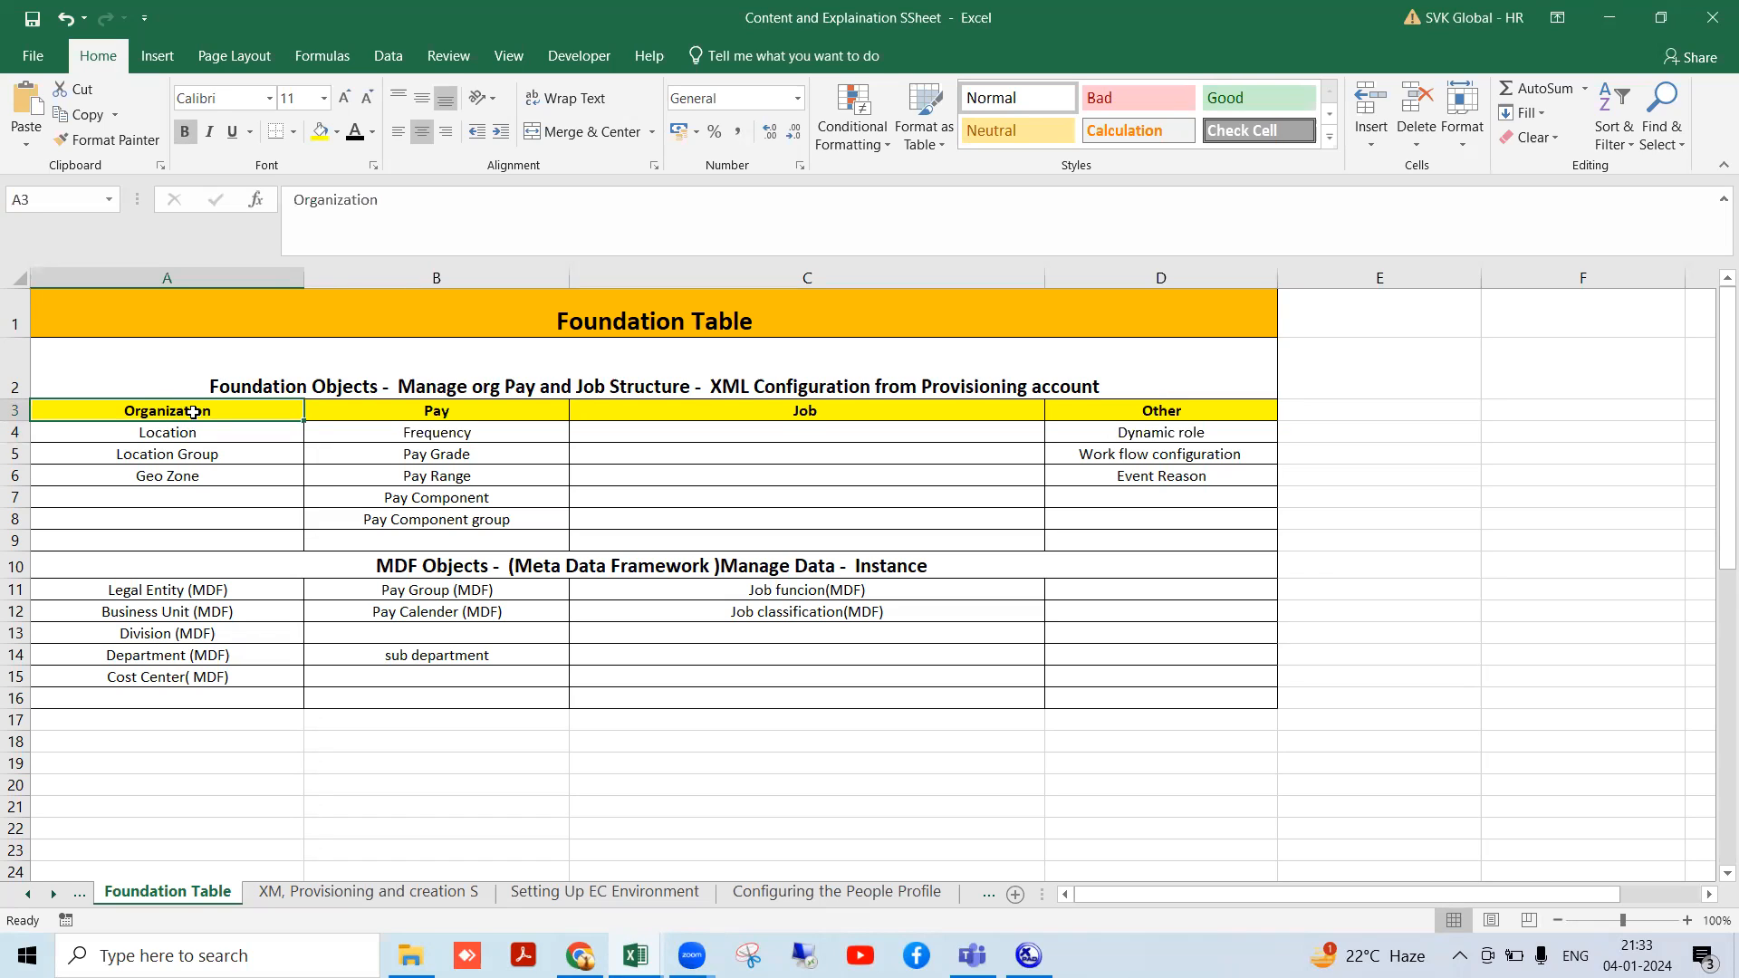
click(197, 436)
click(186, 455)
click(195, 482)
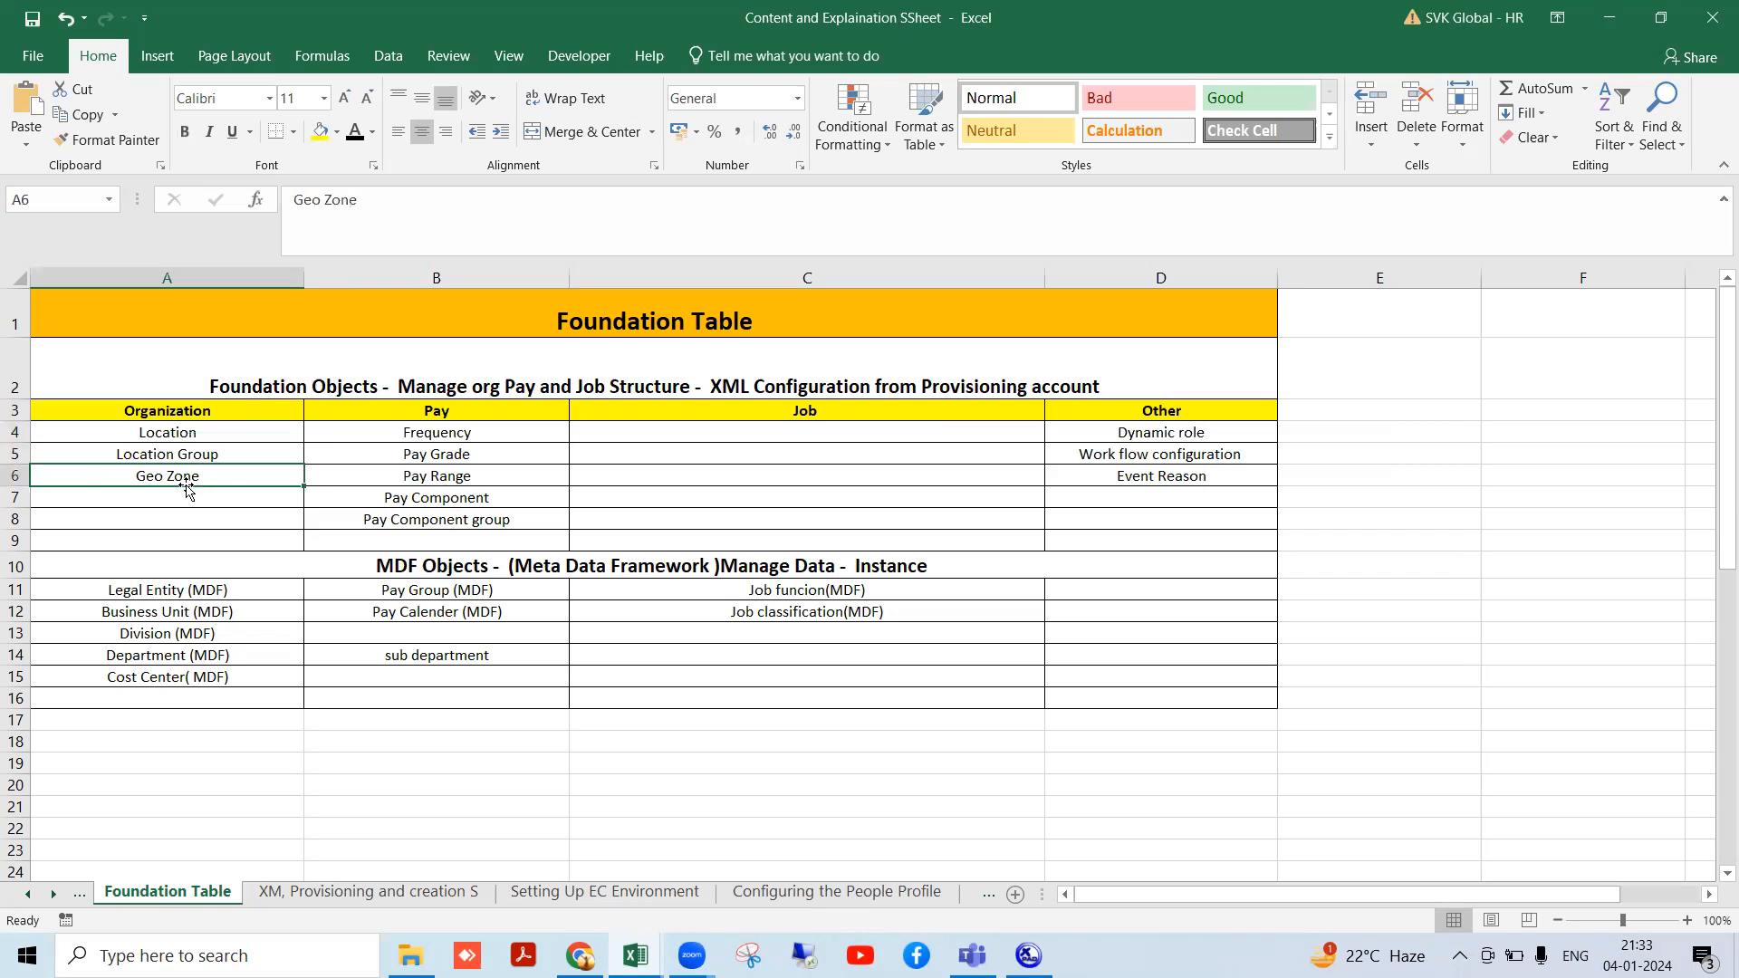
- Walk through the Pay, Job and Other columns: Pay Range, Pay Component group, Dynamic role, Event Reason
click(448, 418)
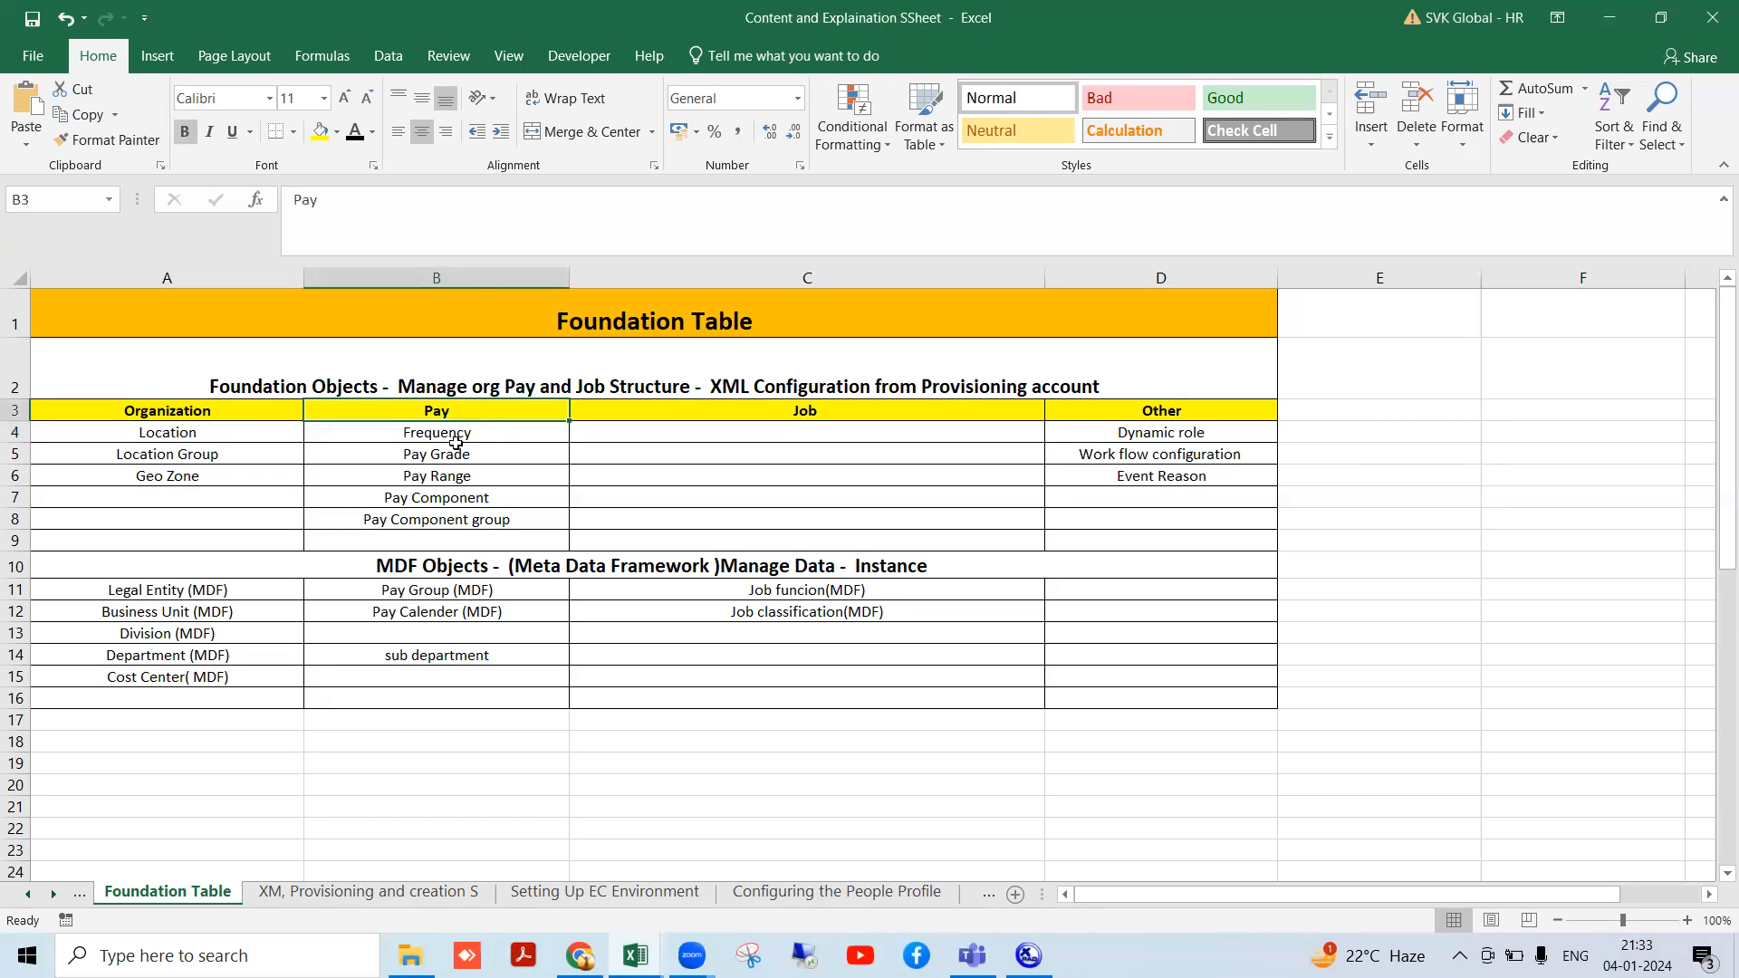
click(457, 442)
click(474, 460)
click(477, 473)
click(462, 496)
click(456, 518)
click(834, 414)
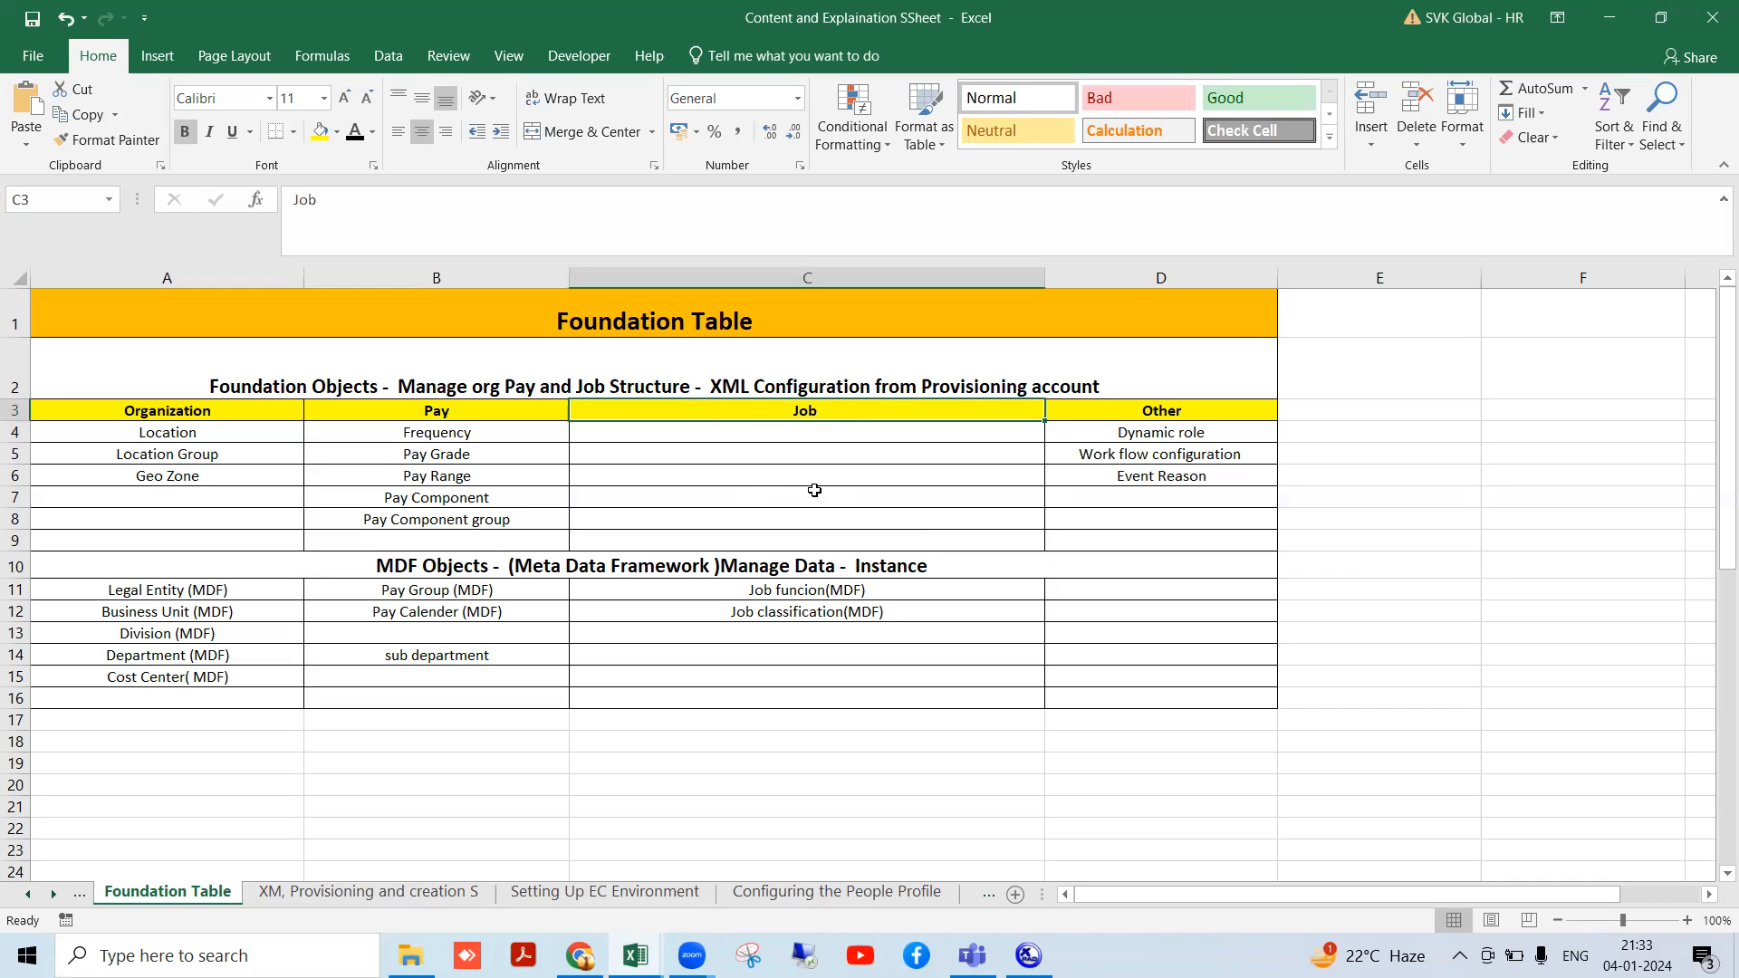
click(1126, 416)
click(1119, 431)
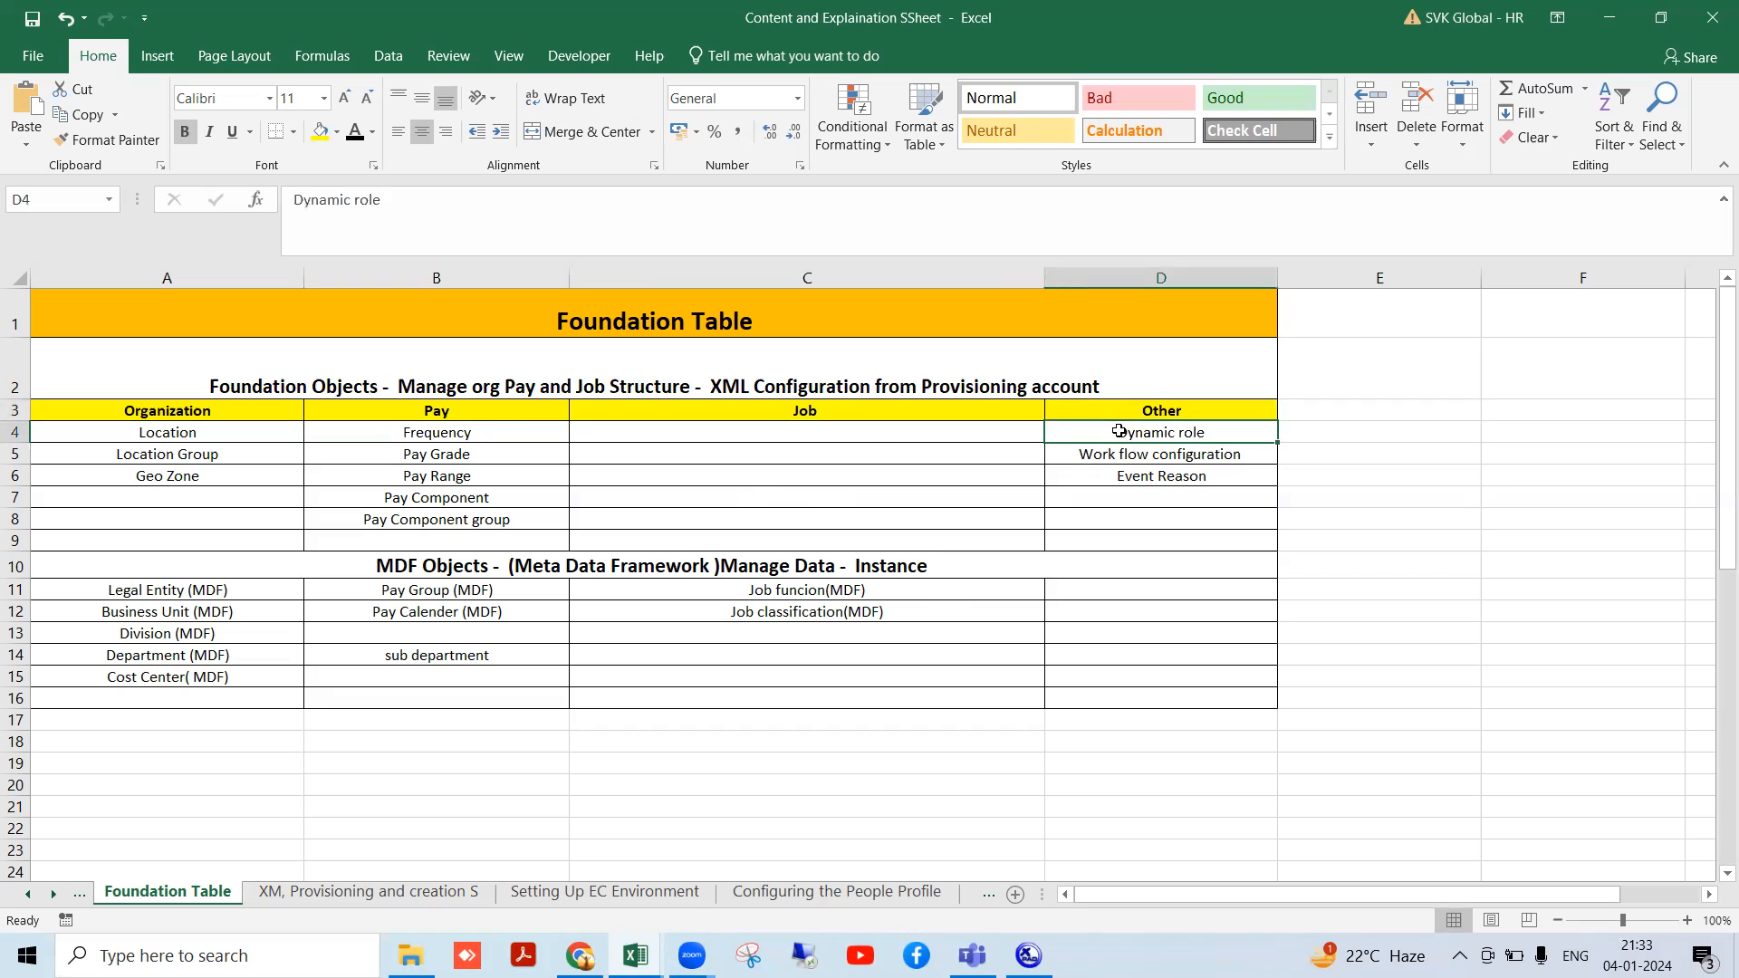
click(1107, 454)
click(1131, 475)
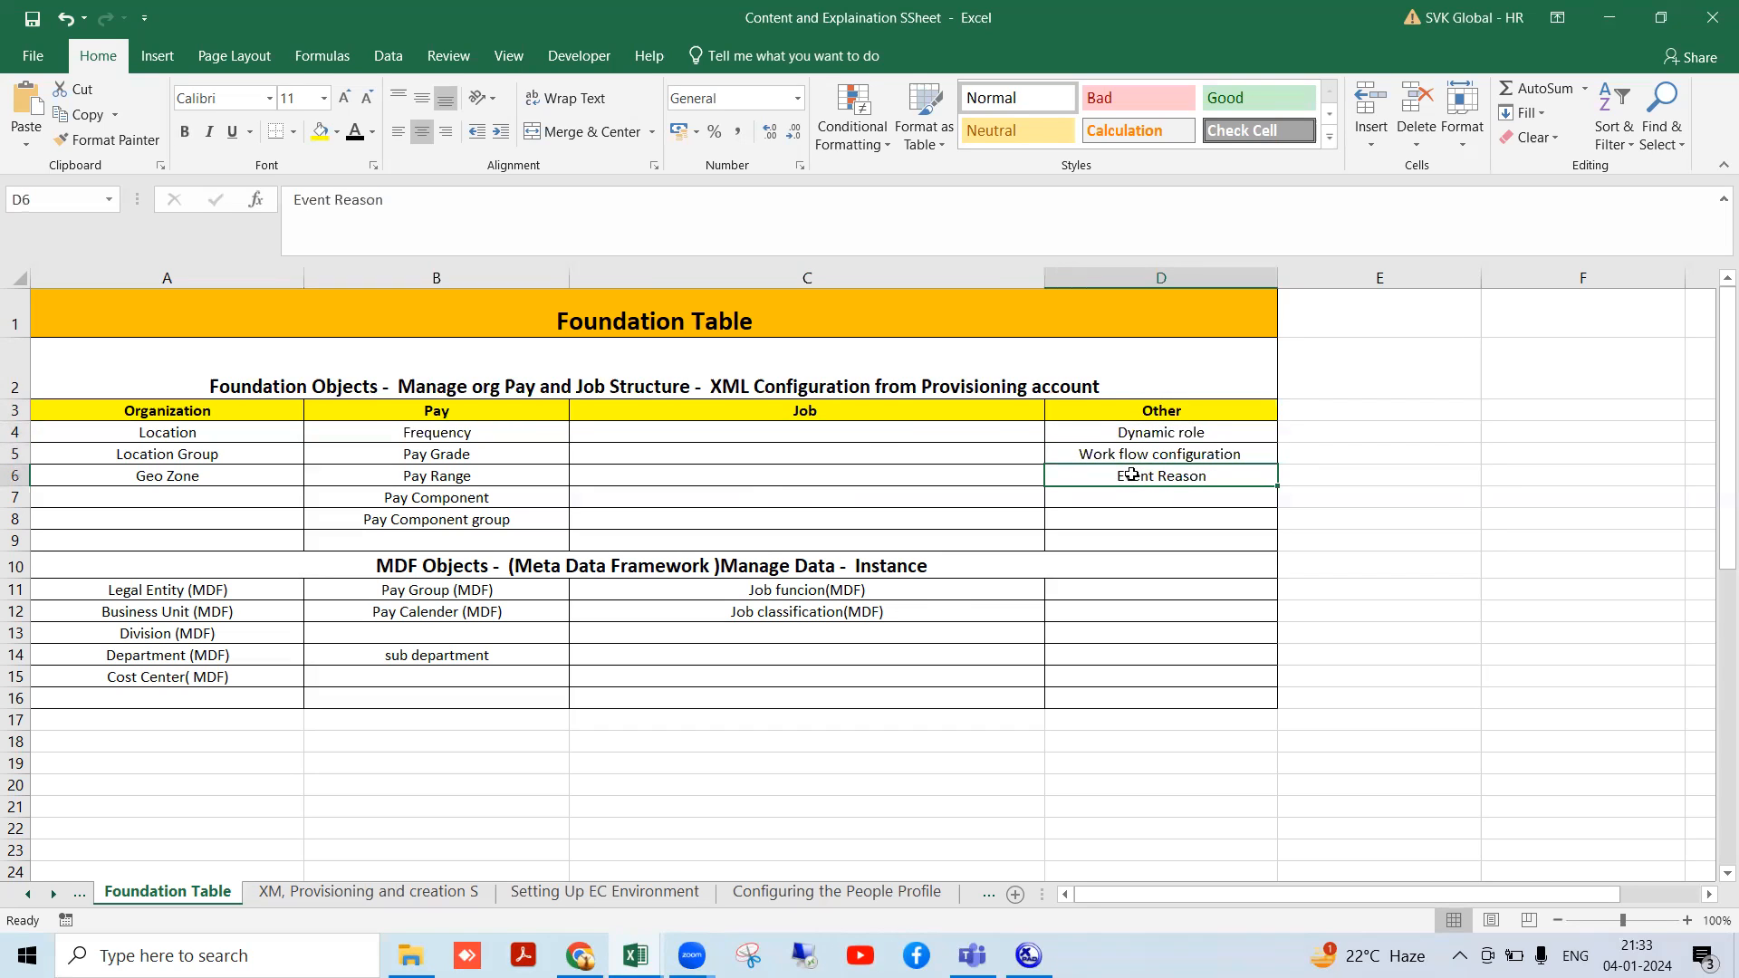
click(114, 412)
- Mark the foundation objects block A3:D8 together with its section heading
drag(419, 412, 1058, 513)
click(729, 514)
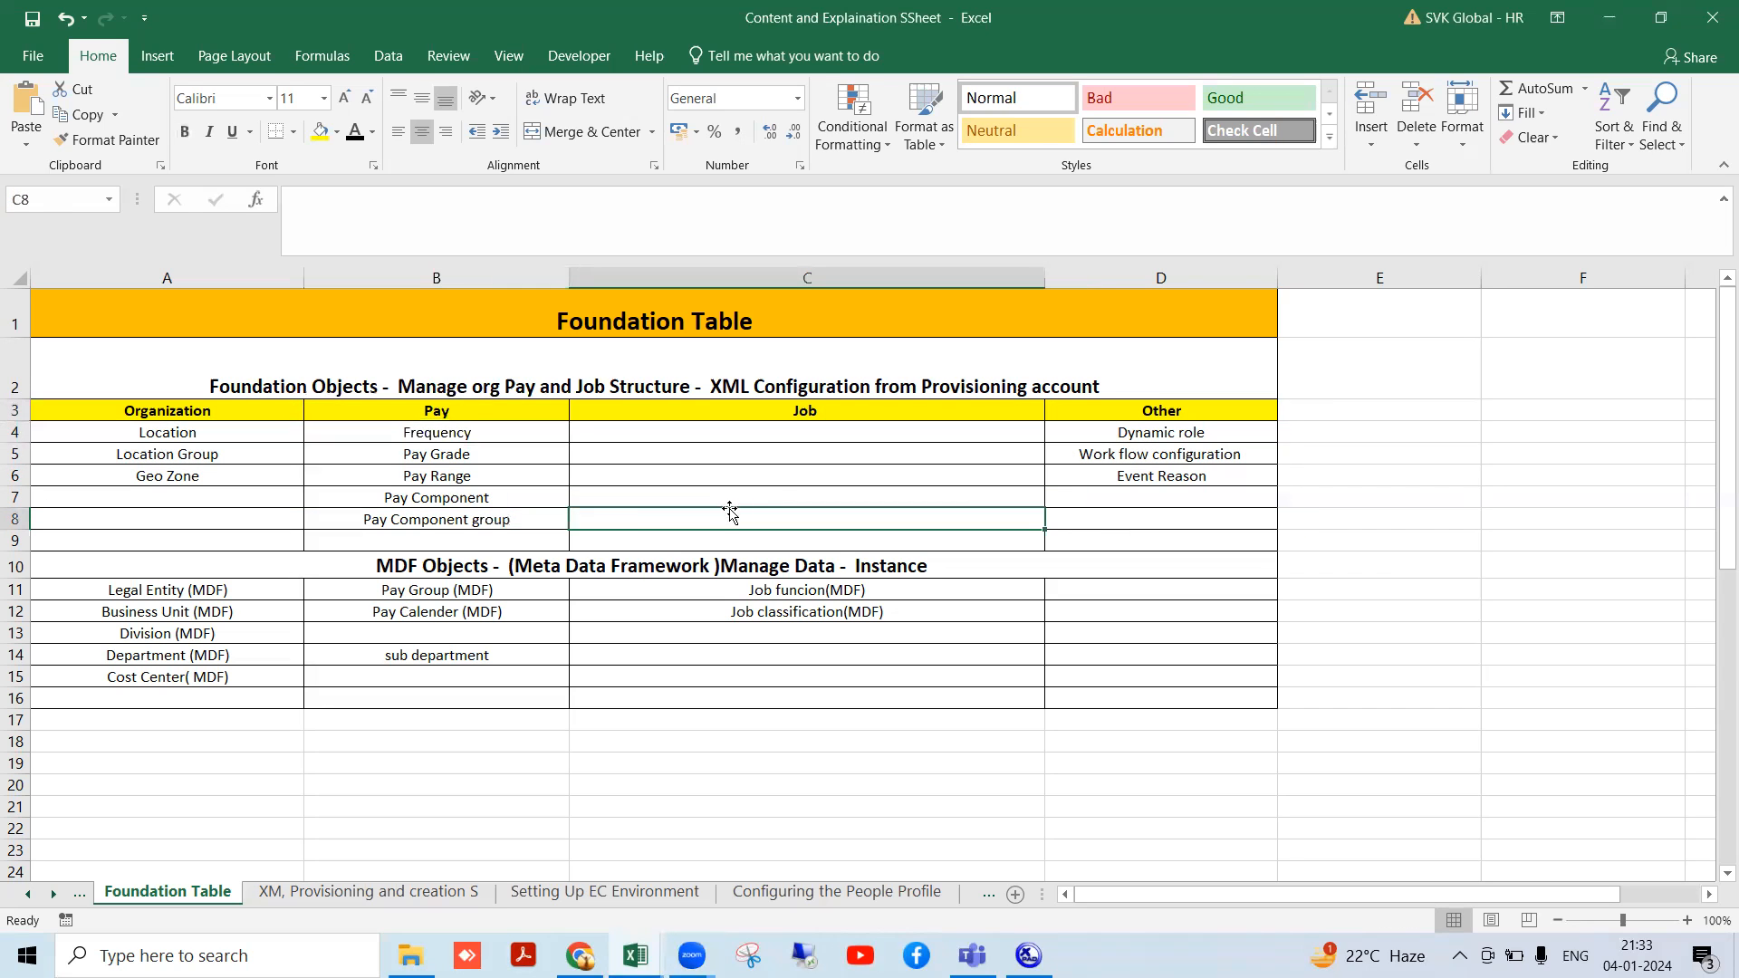
drag(175, 406, 1093, 518)
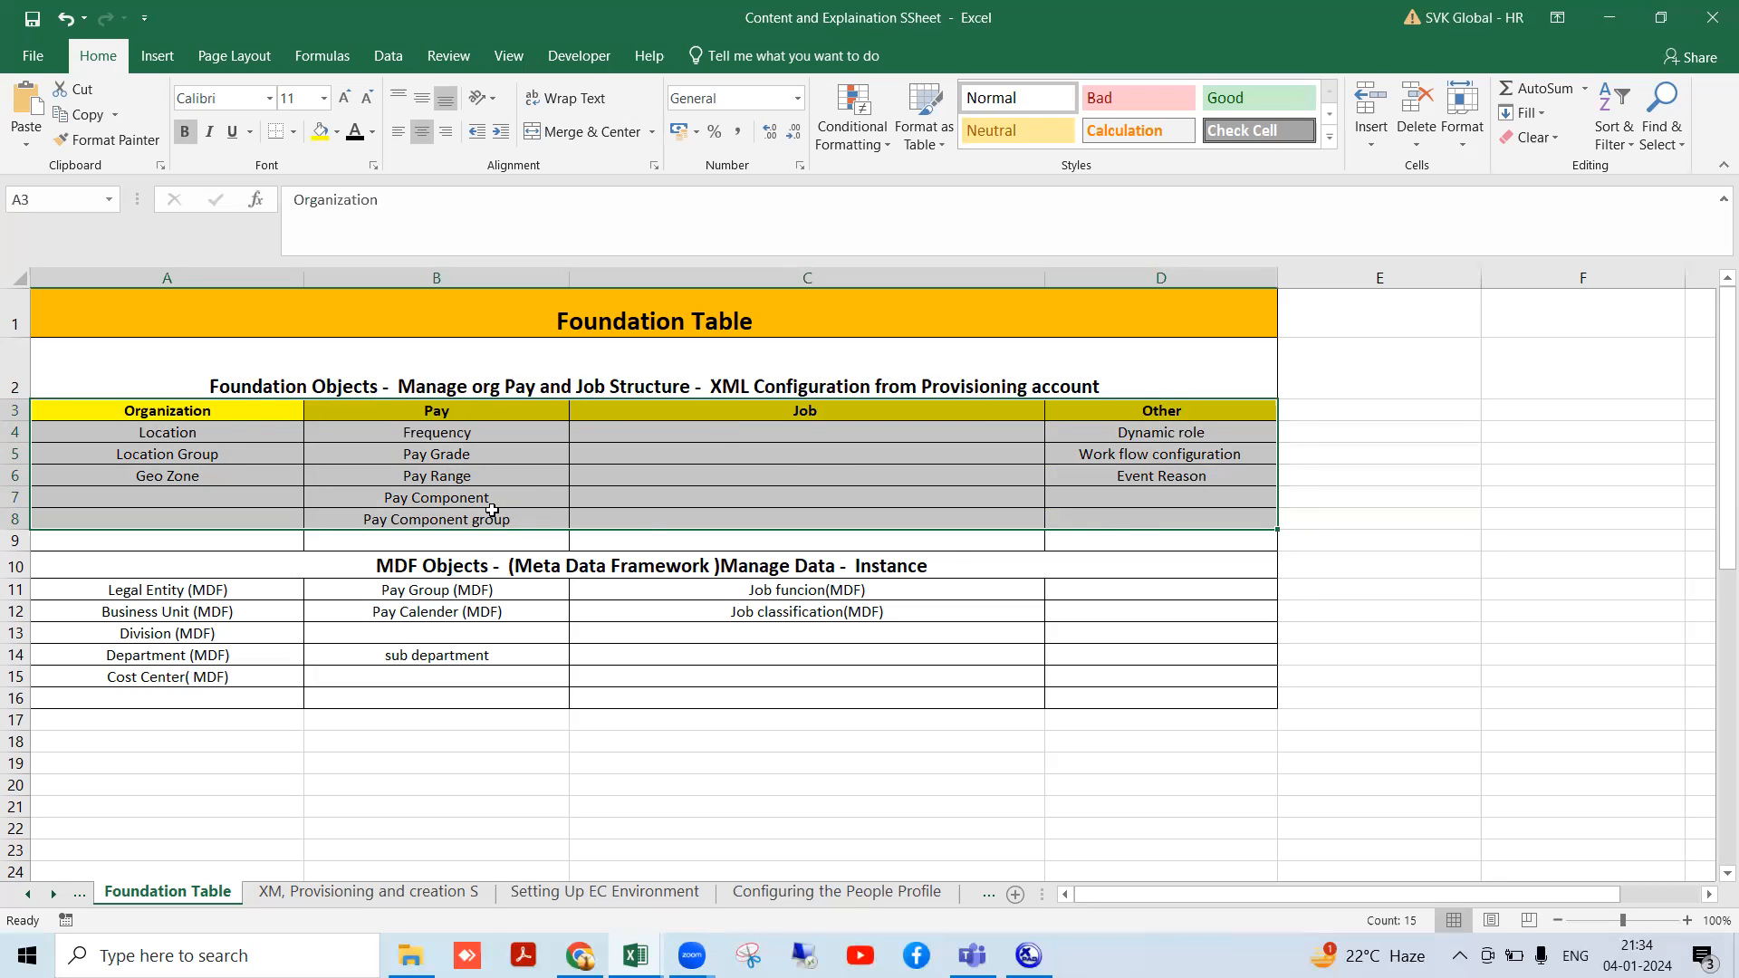
scroll(534, 486, down, 1)
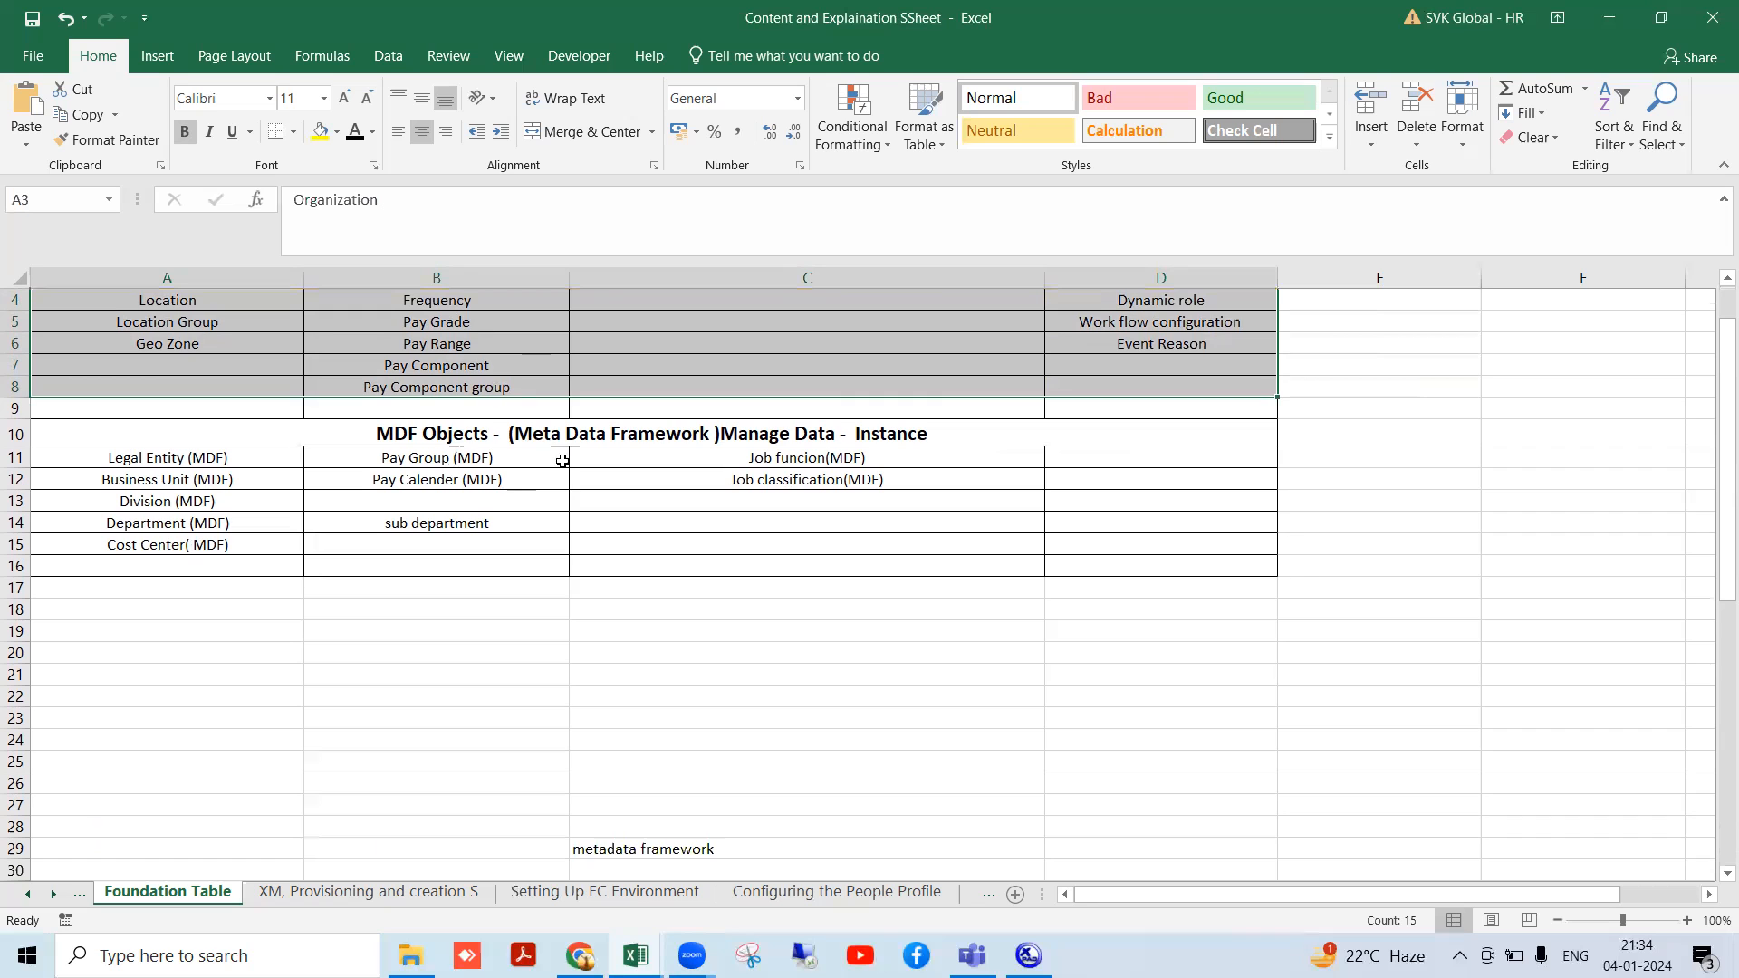
click(496, 367)
scroll(519, 447, up, 1)
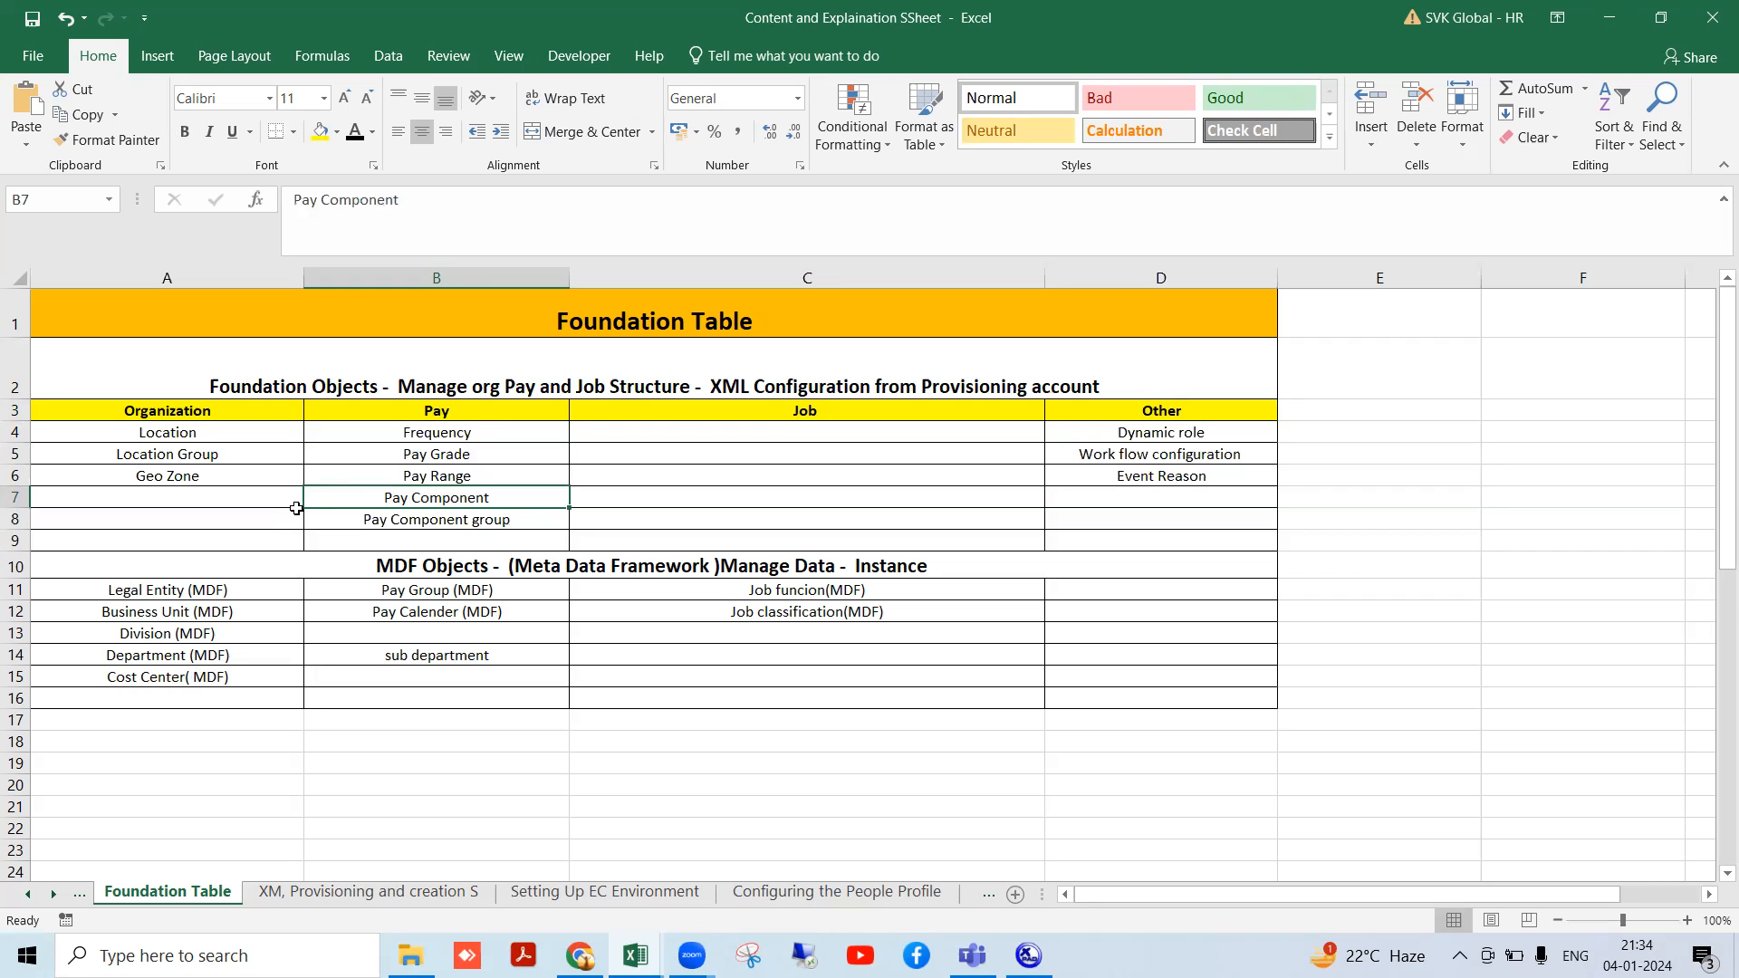
drag(150, 385, 153, 527)
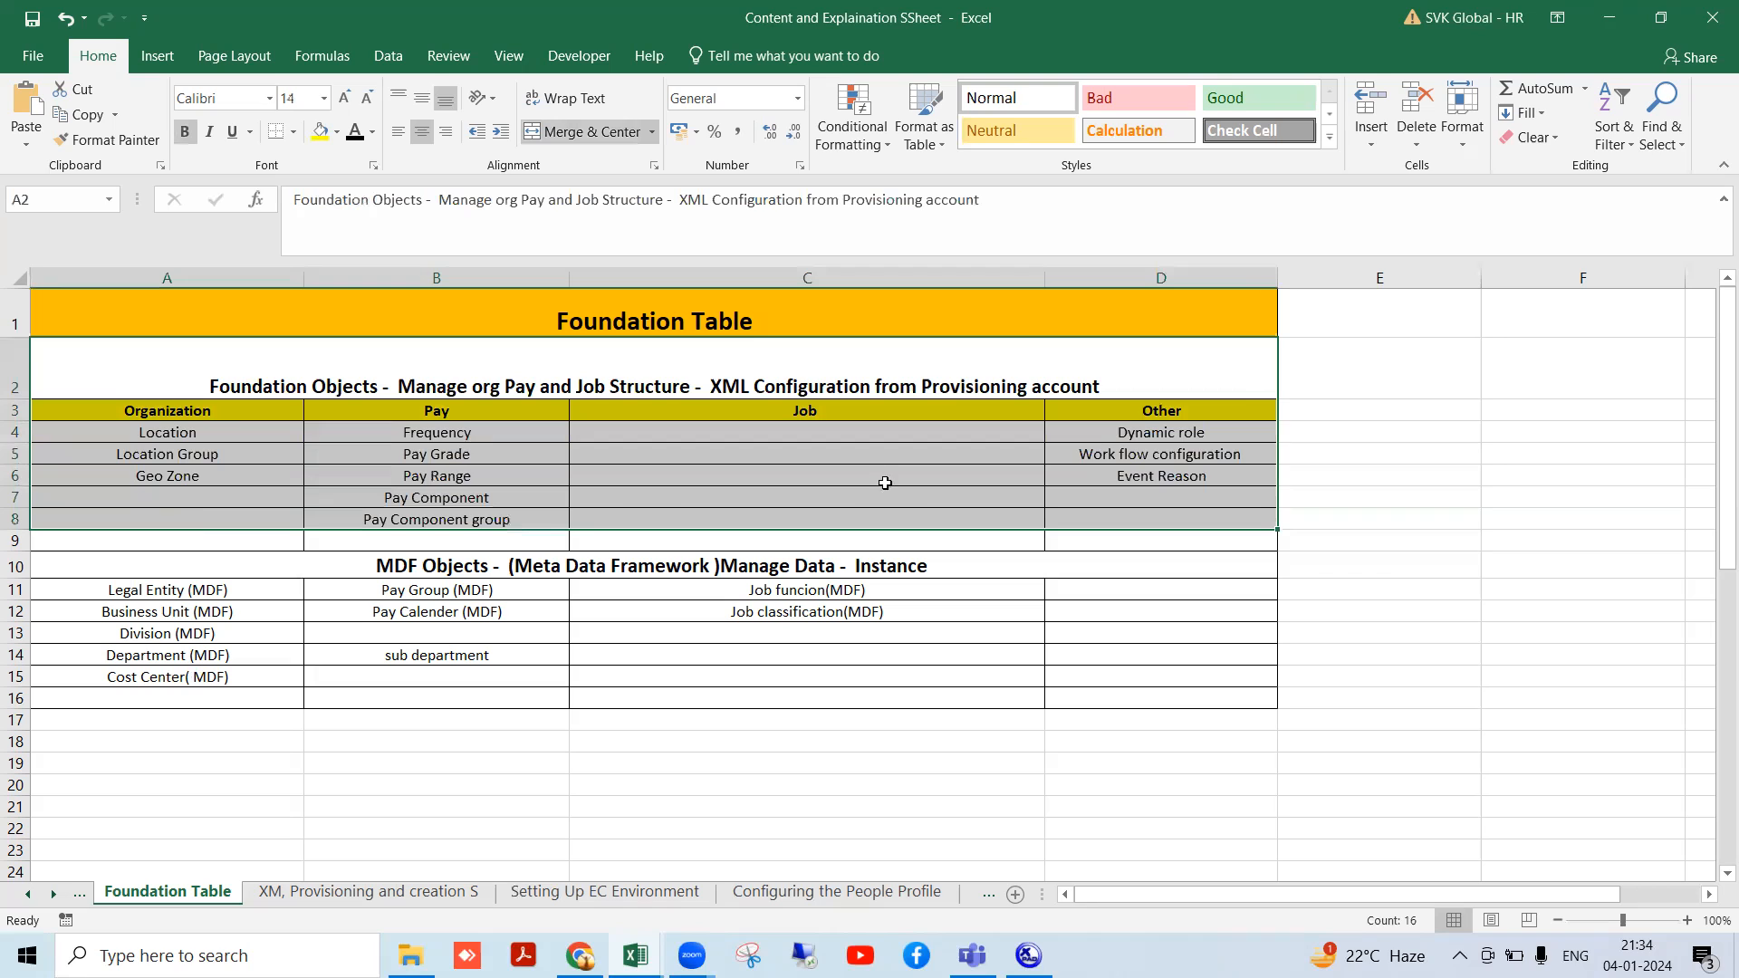
click(1098, 457)
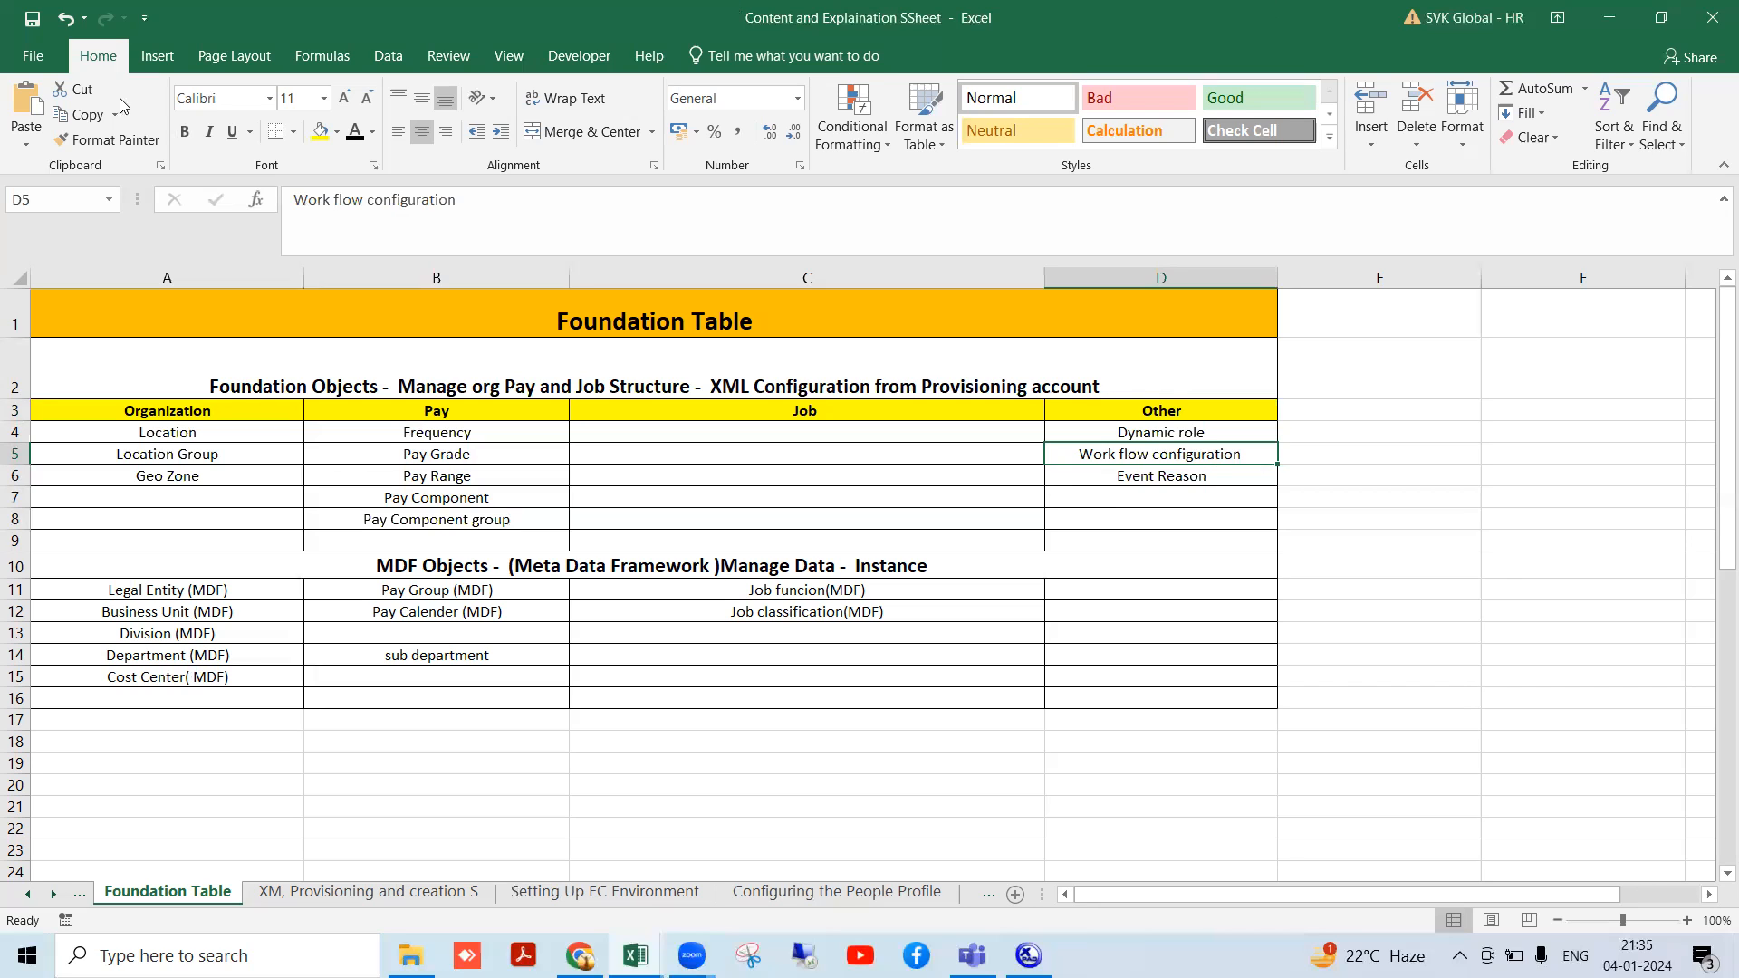
- Point out the MDF Objects entries: Pay Calender, sub department and Pay Group (MDF)
click(385, 553)
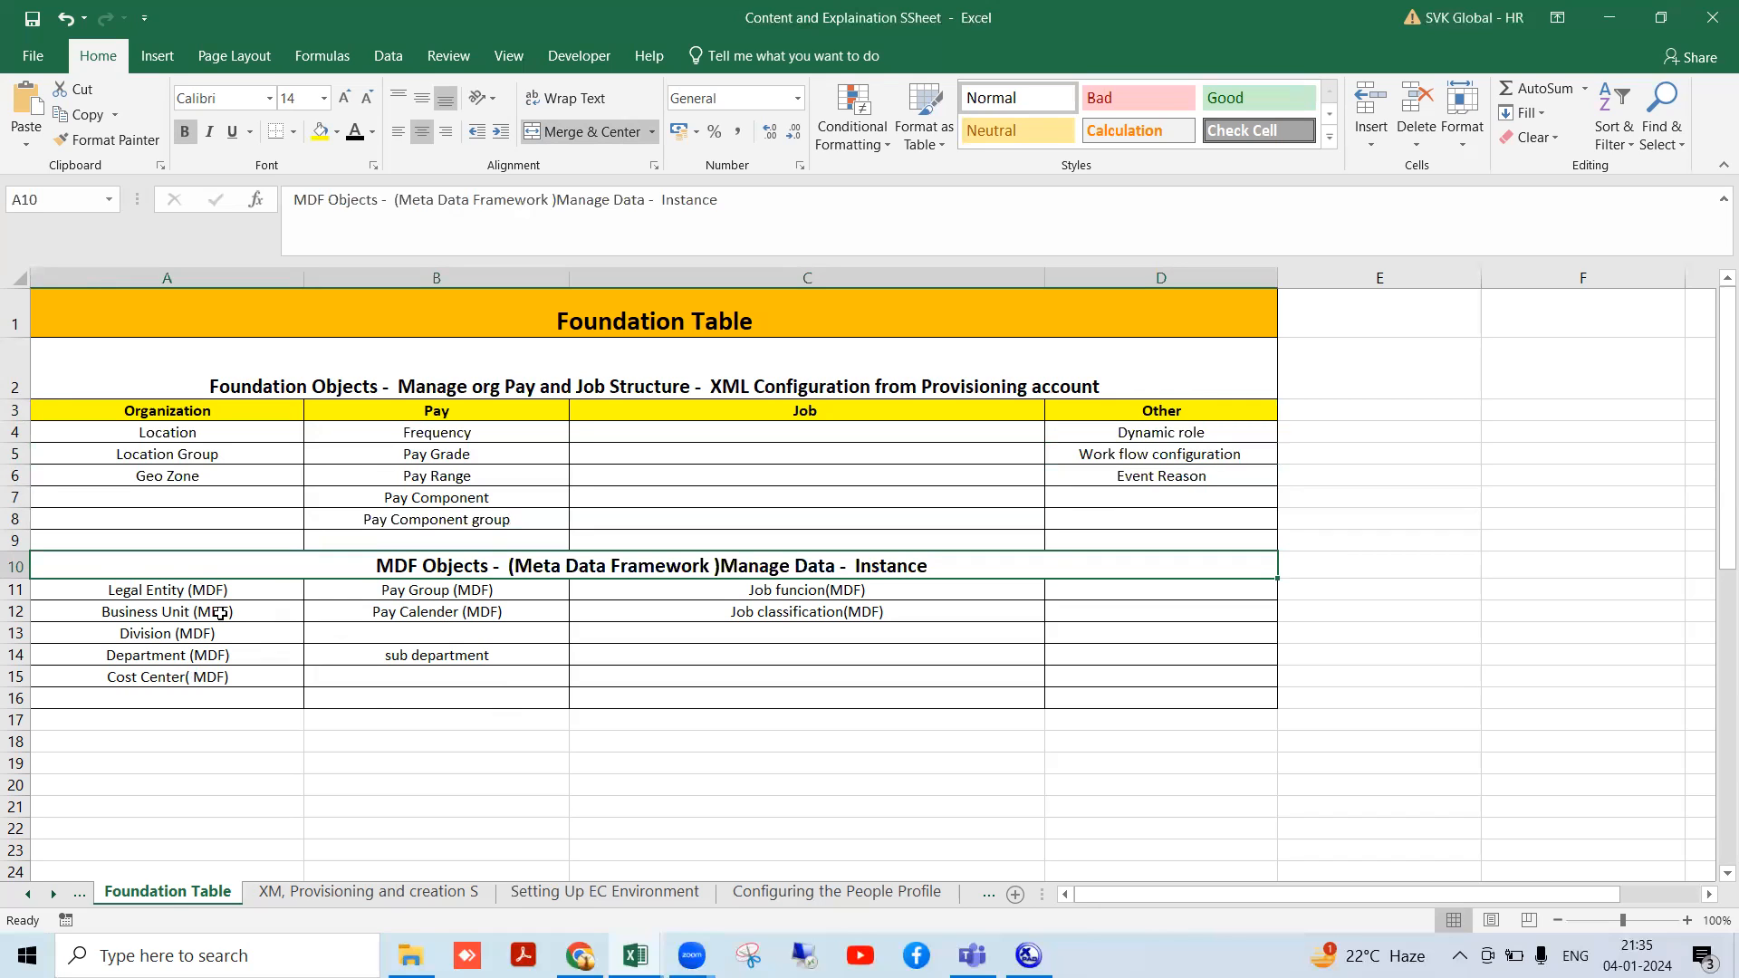
click(458, 609)
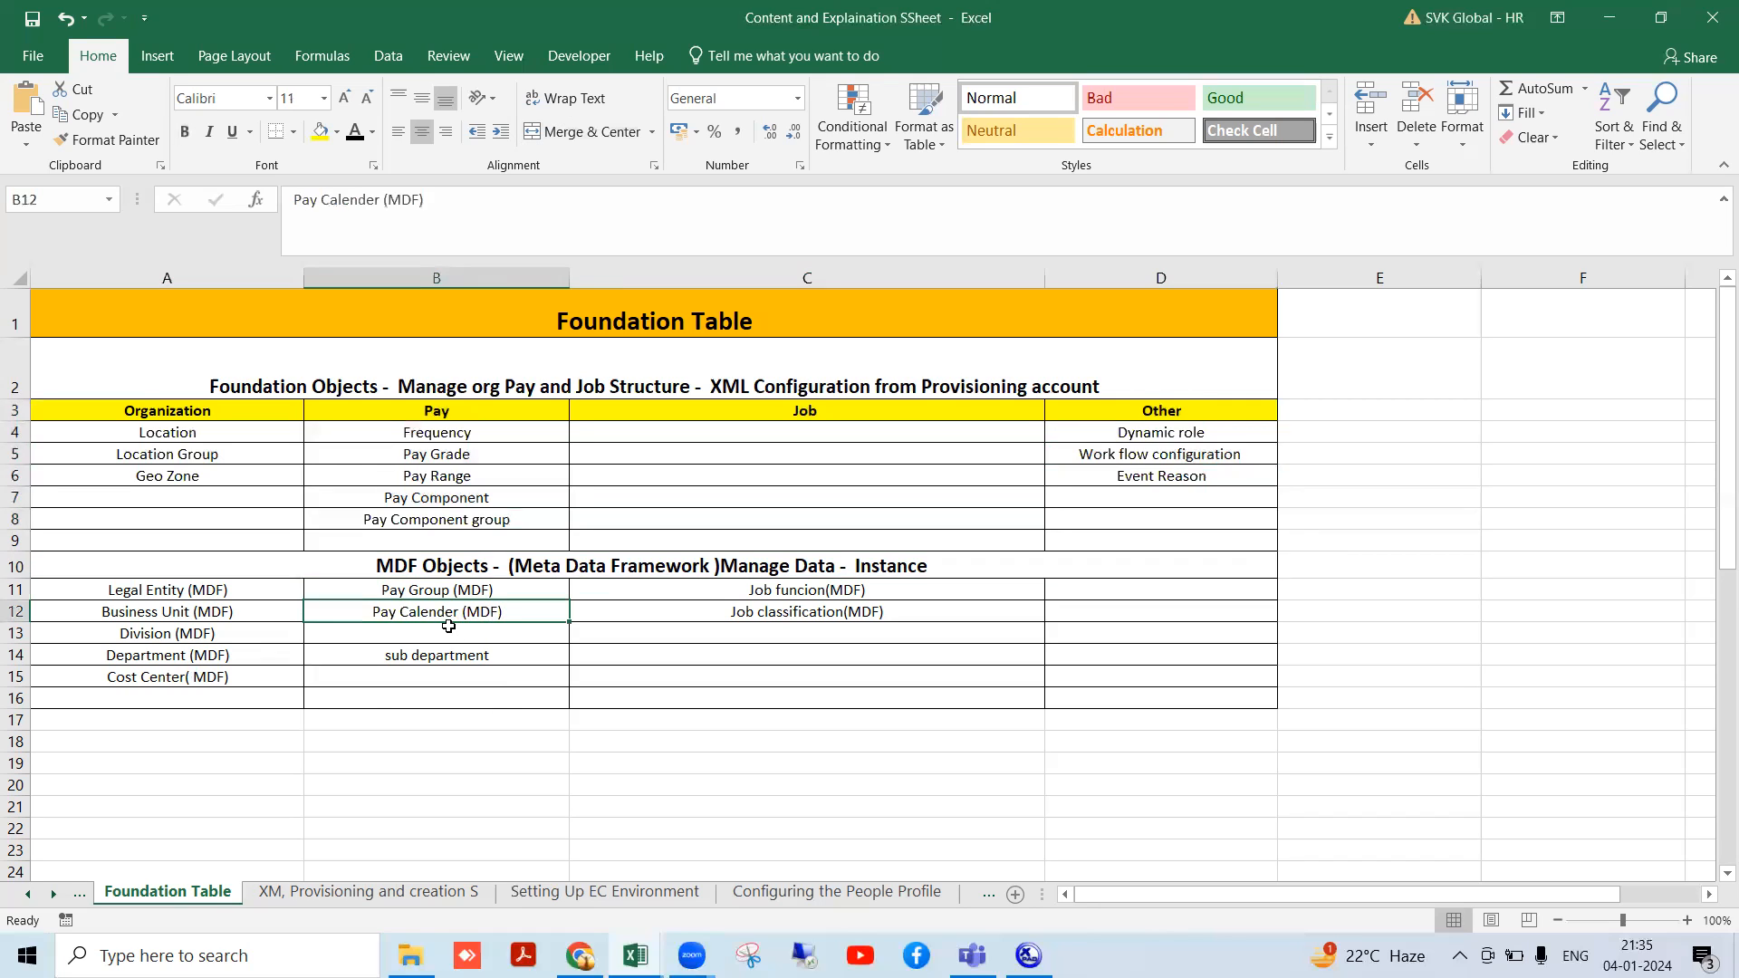
click(439, 658)
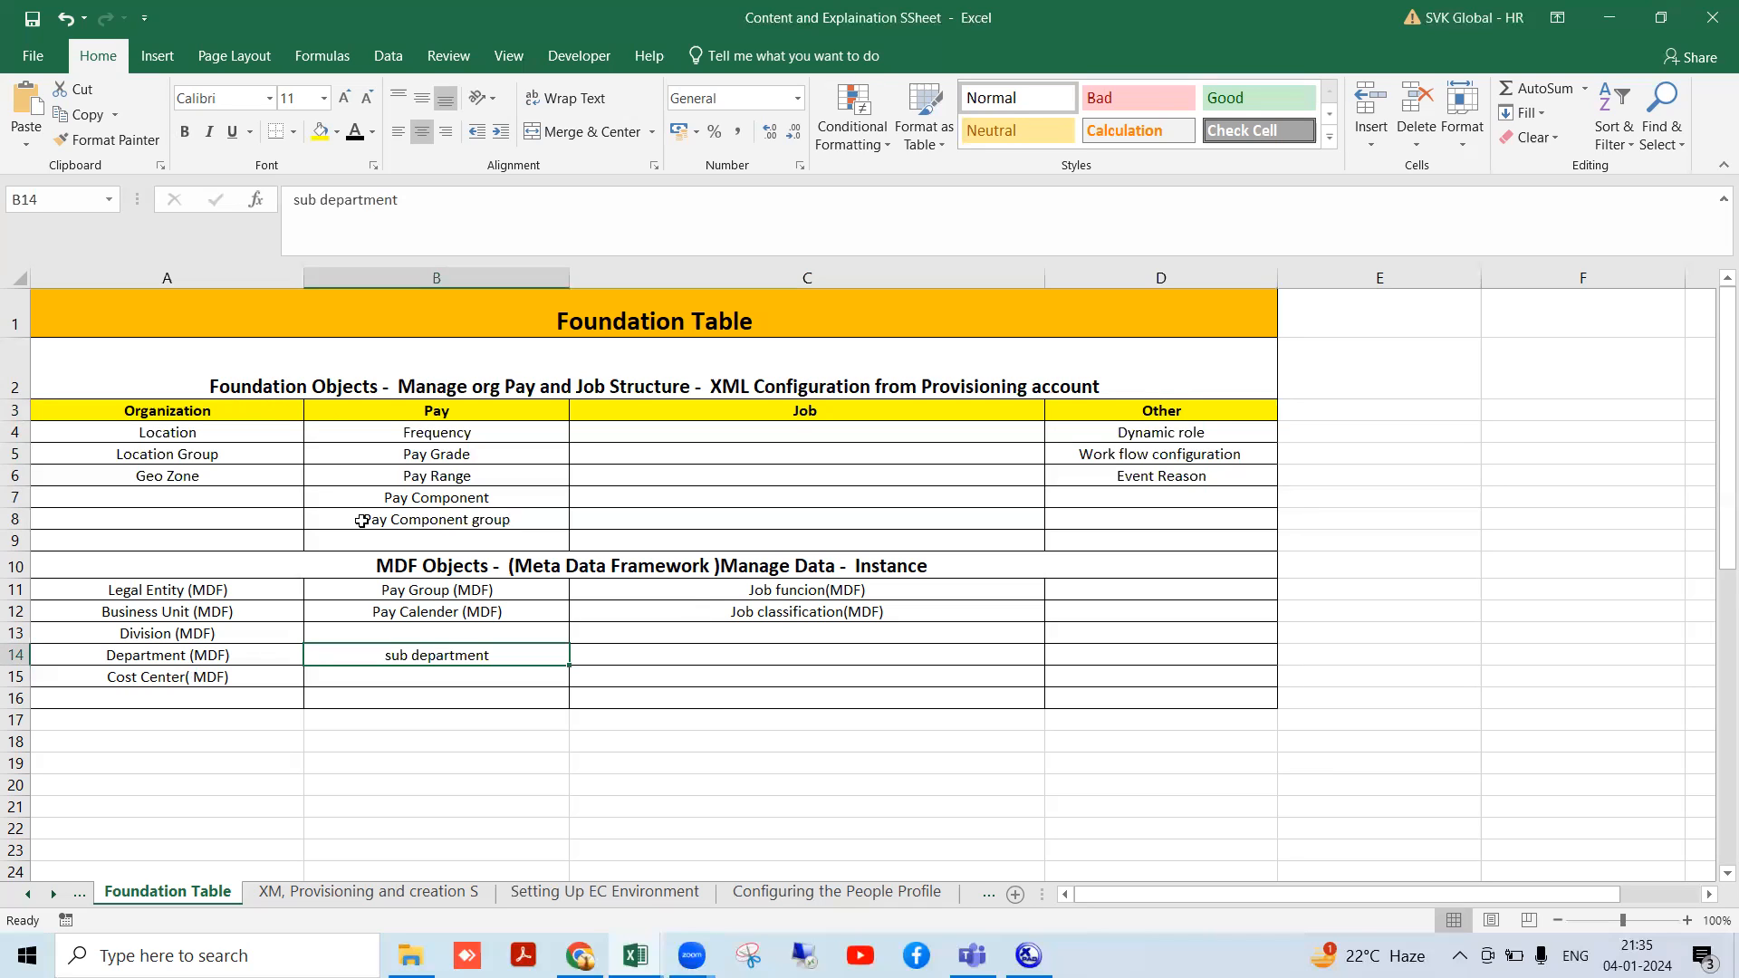
click(359, 589)
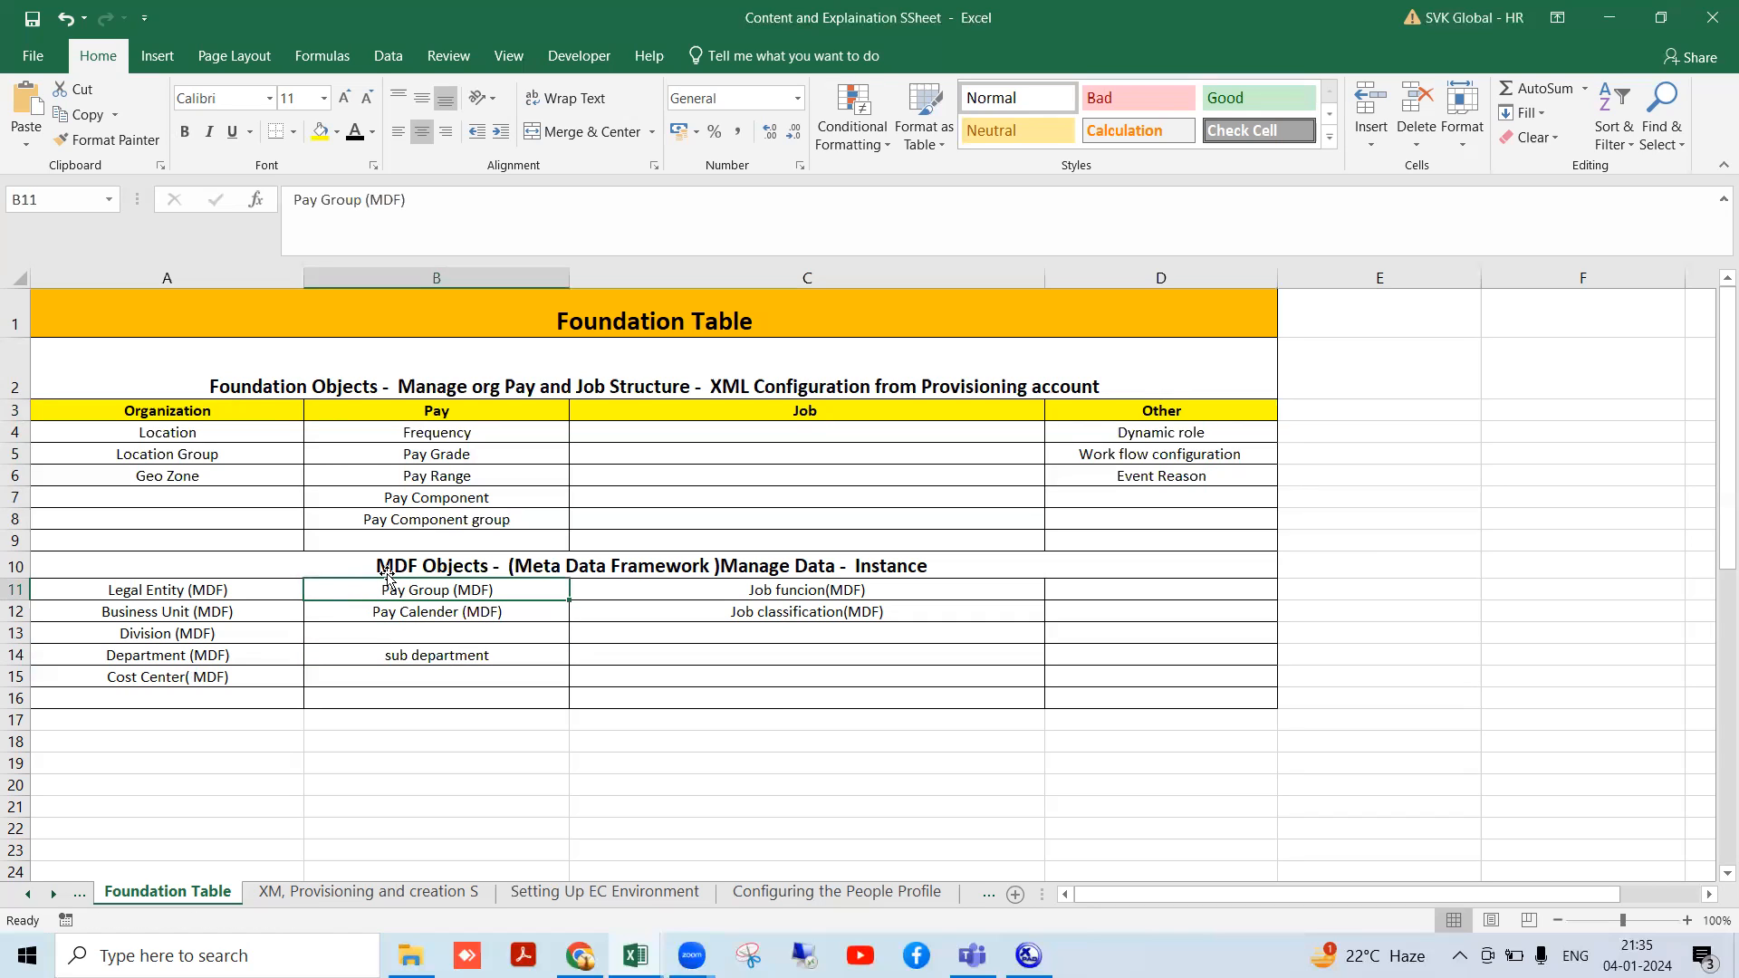
click(252, 388)
click(481, 565)
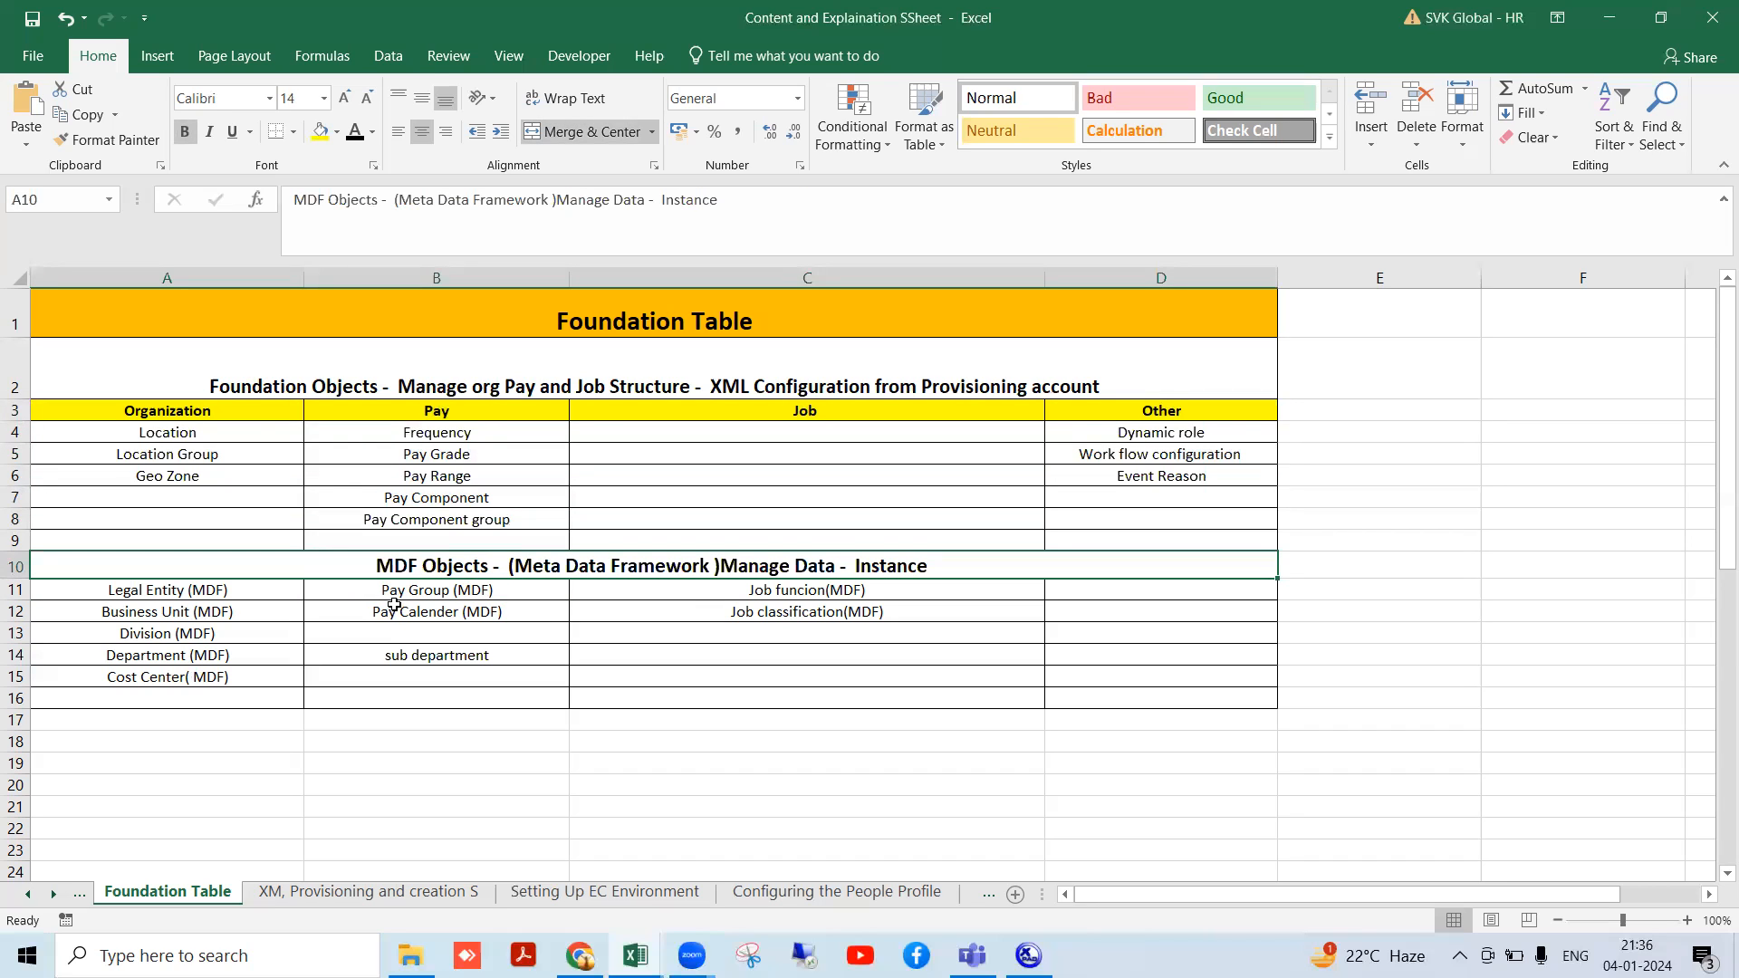
click(449, 717)
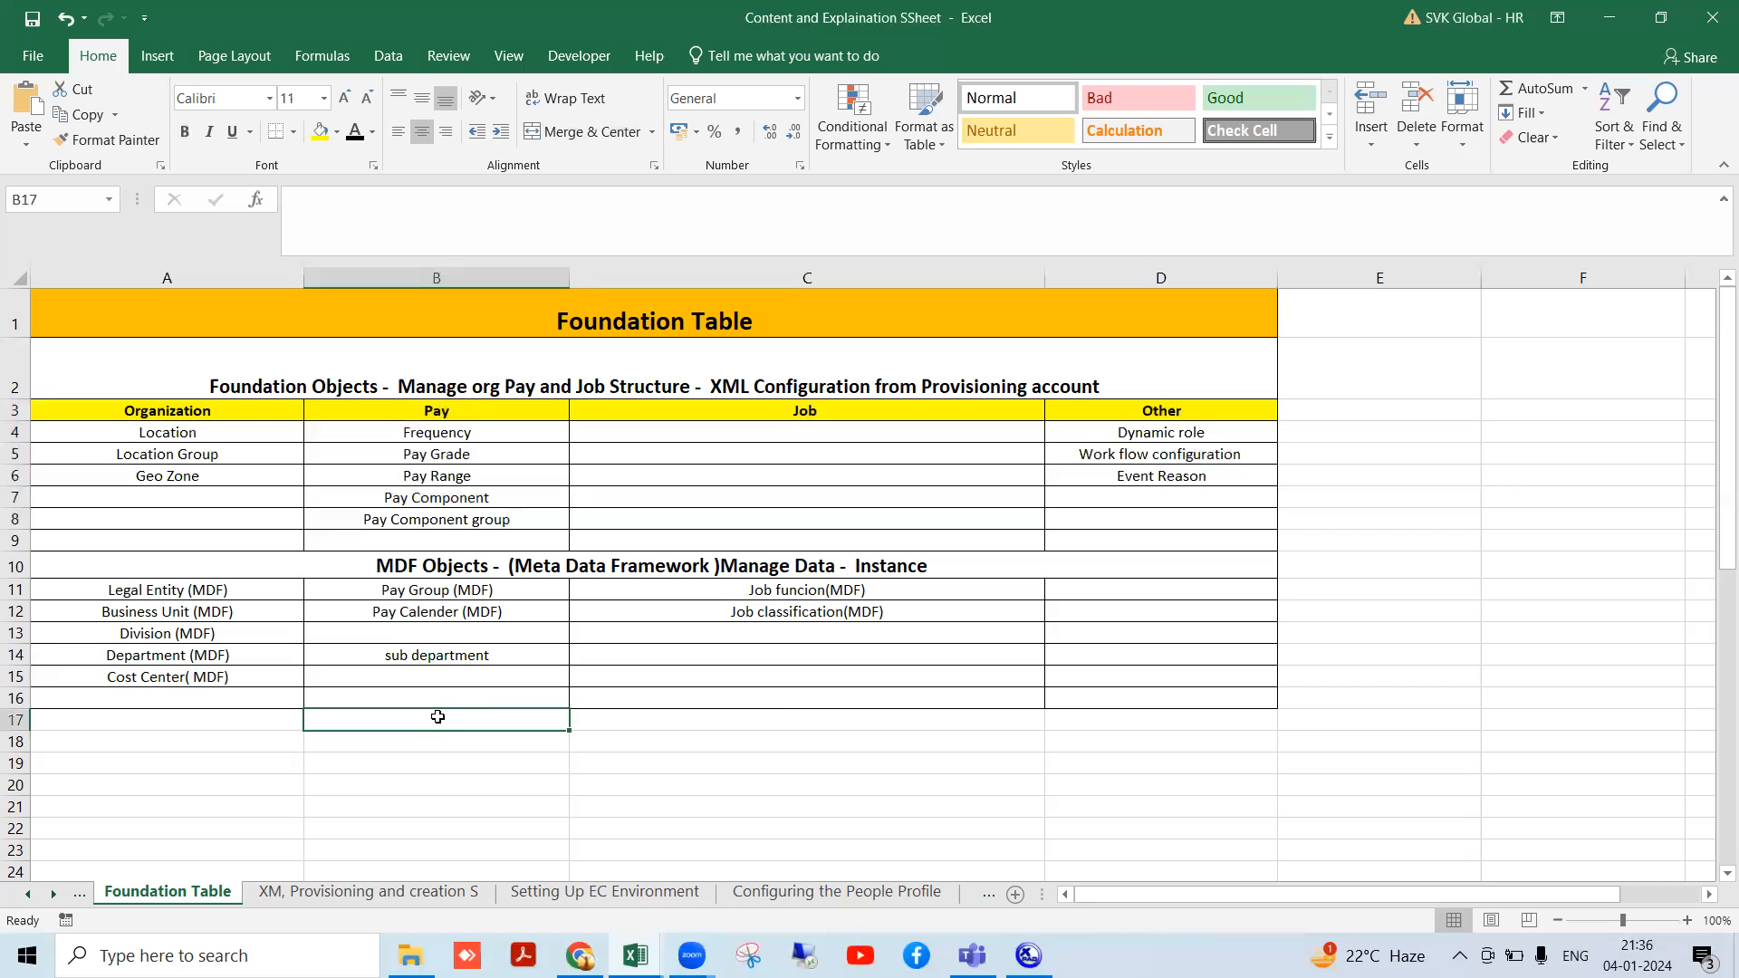
click(424, 567)
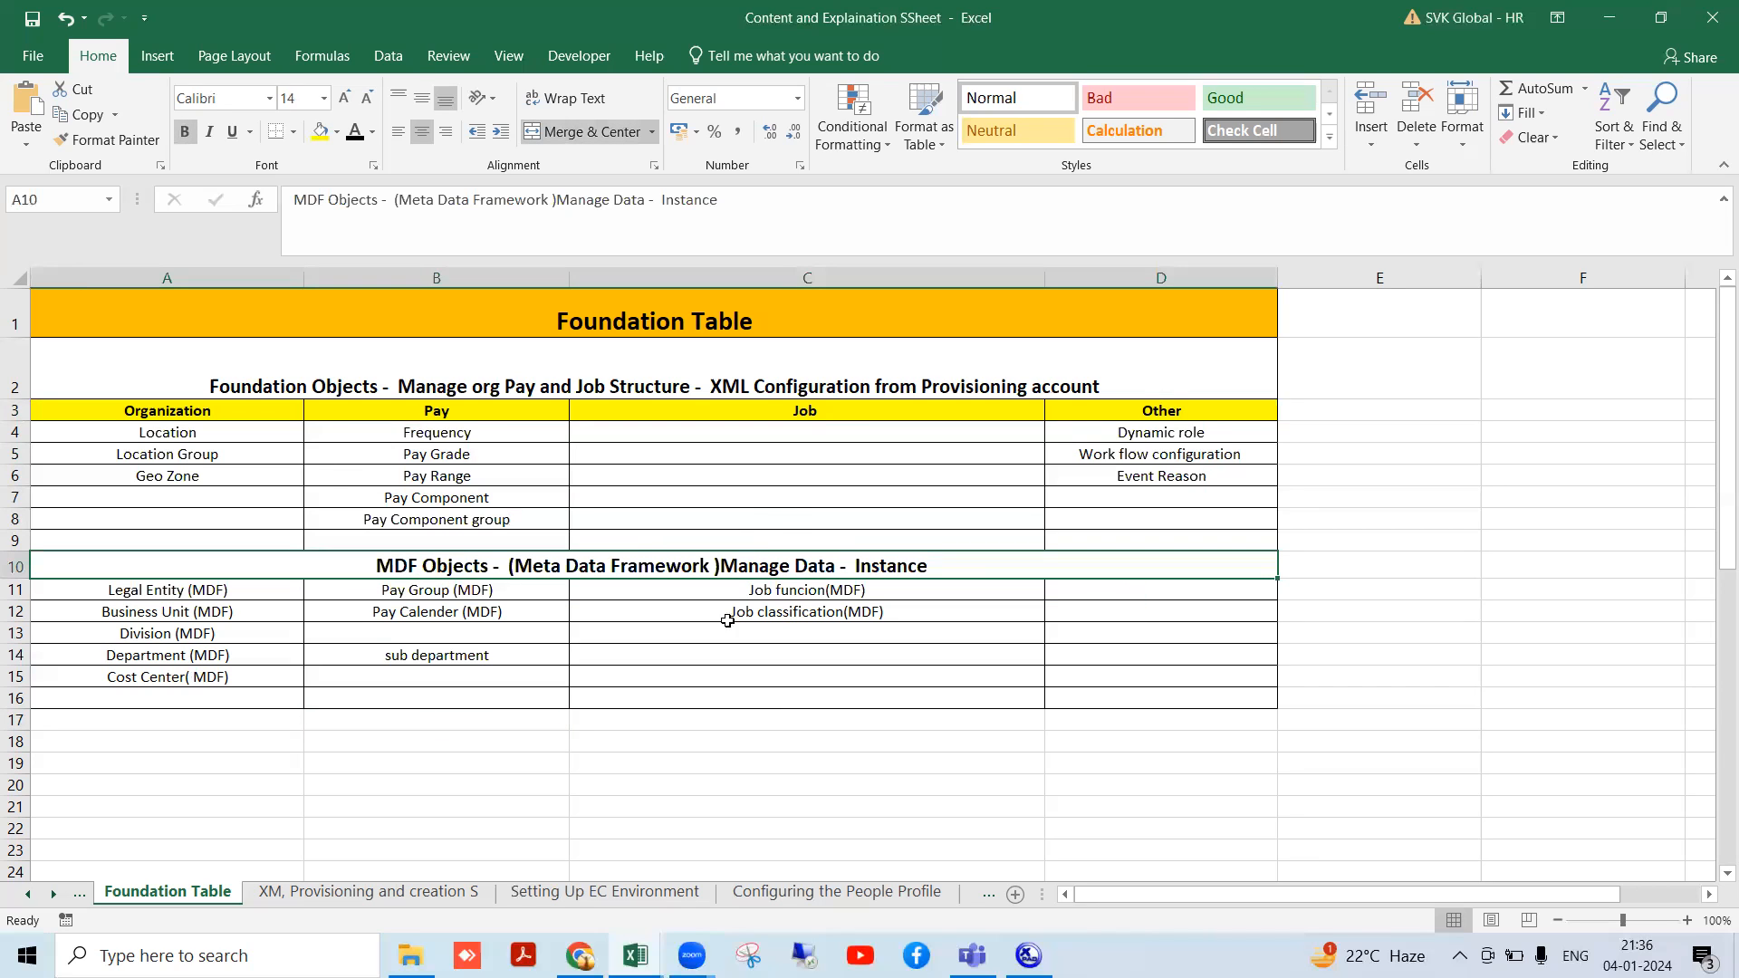
click(364, 385)
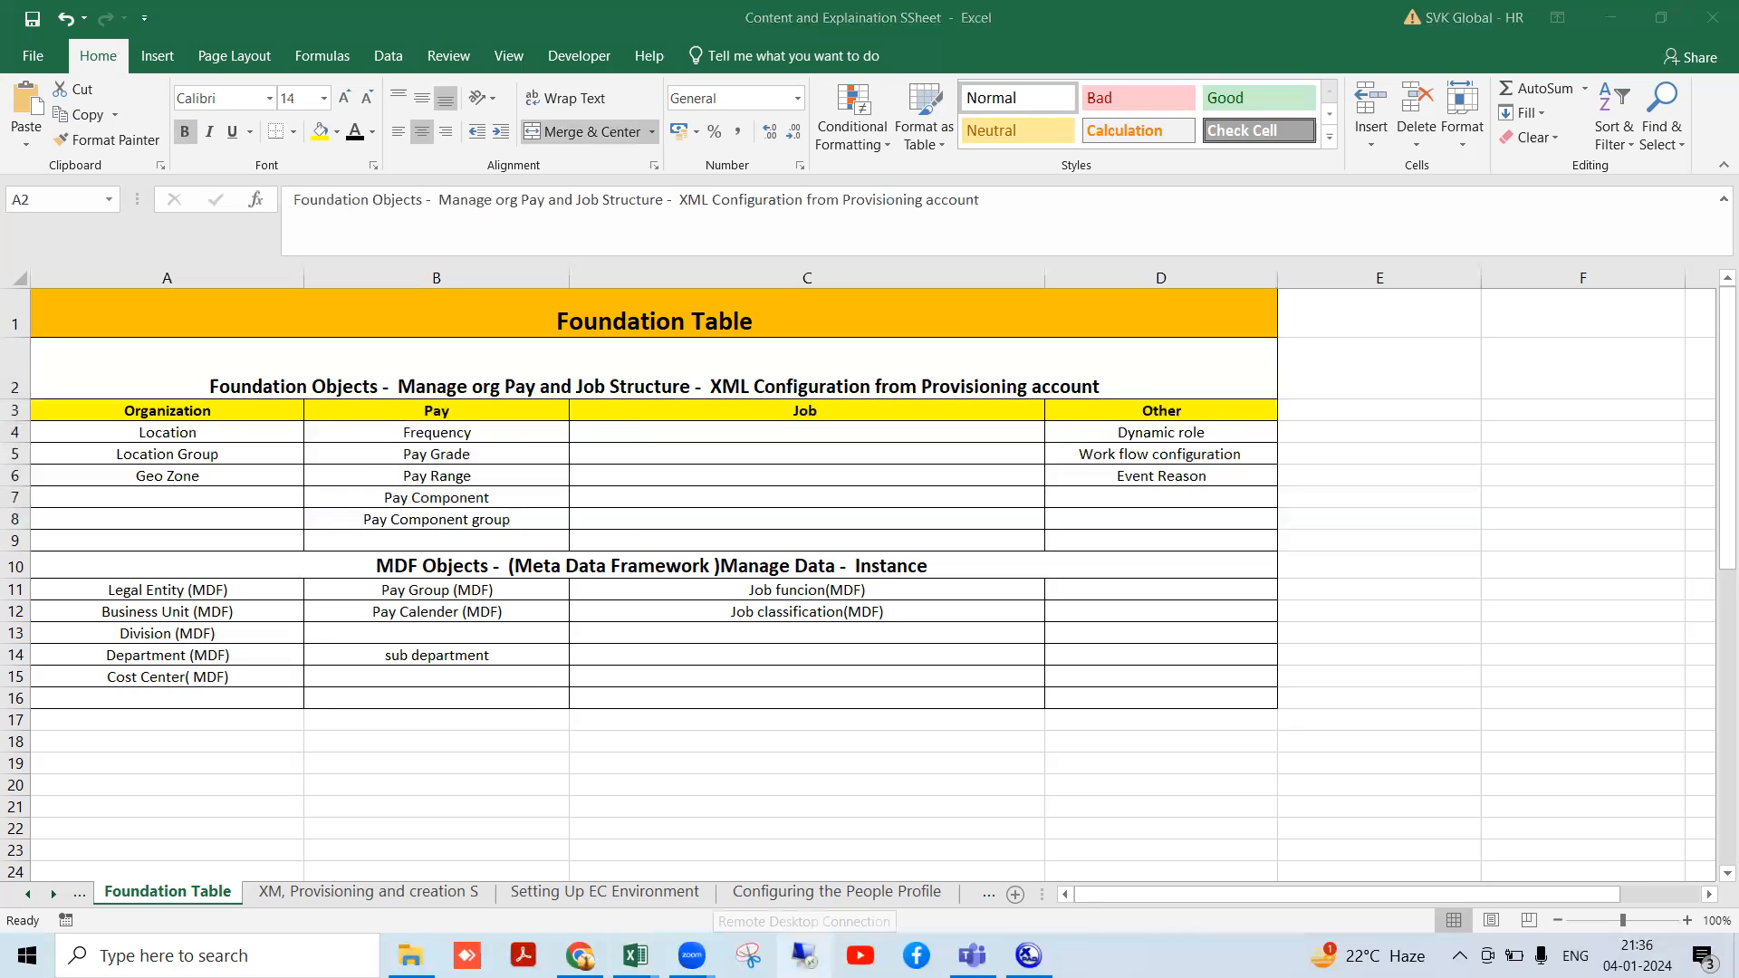
- Reconnect to the recent s4hana remote server, accepting the certificate warning
right_click(805, 956)
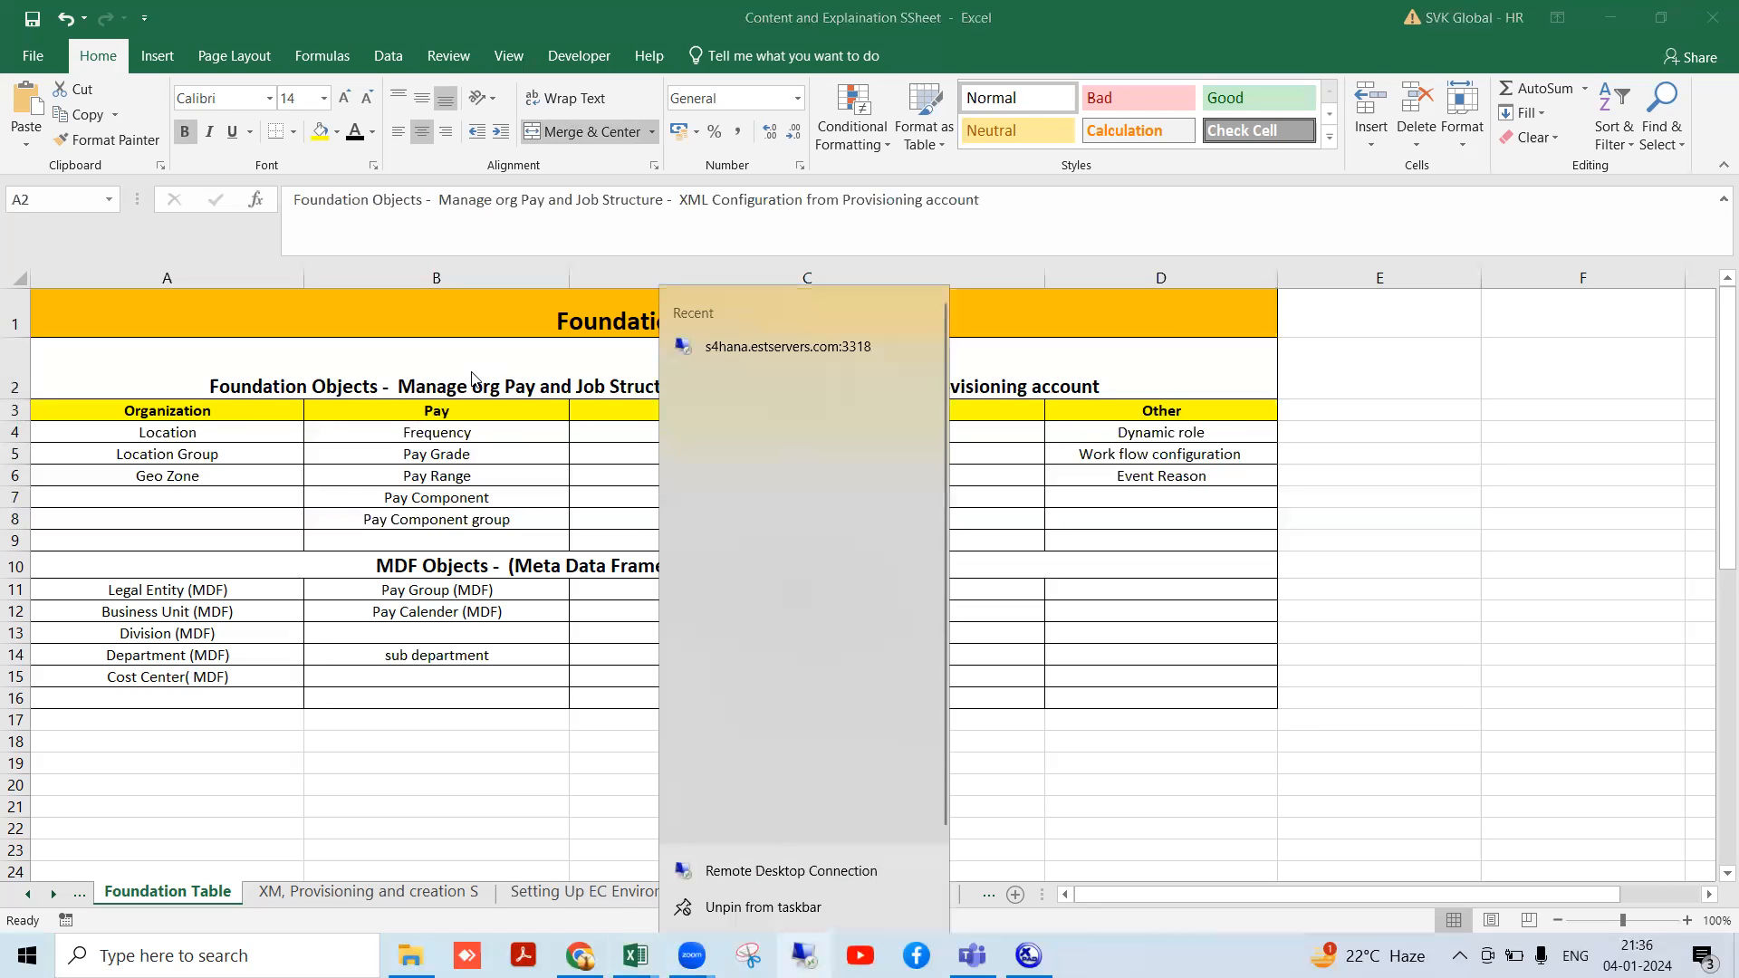
click(745, 346)
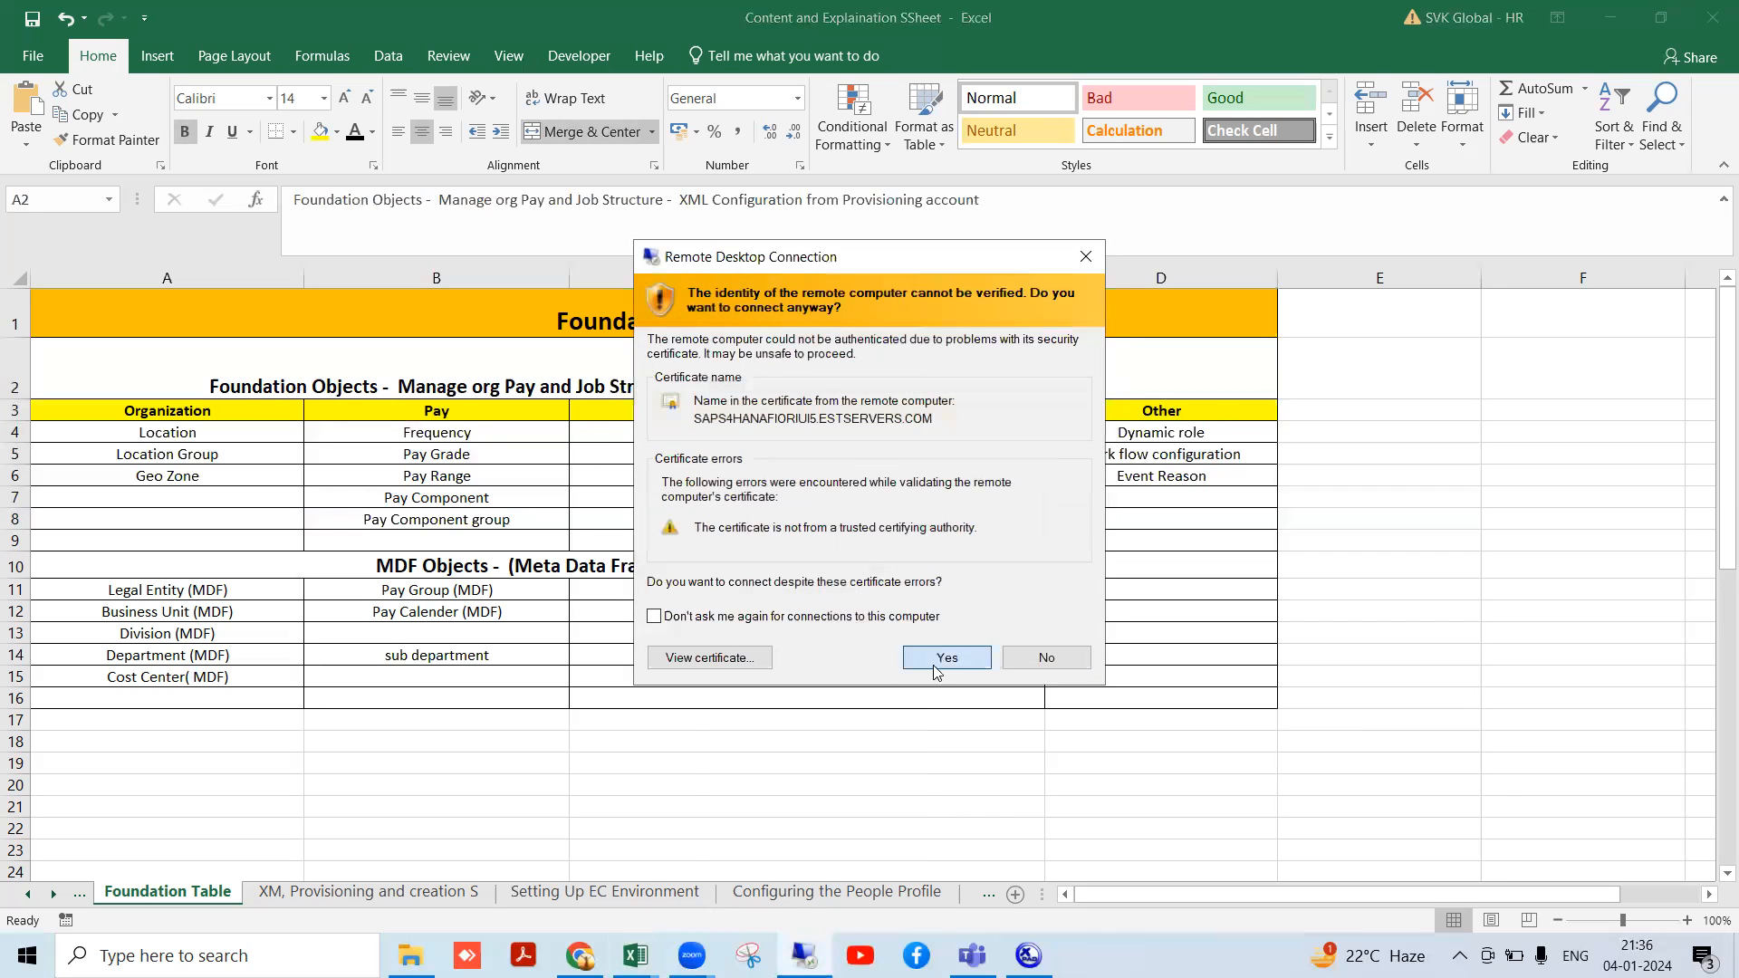
click(936, 671)
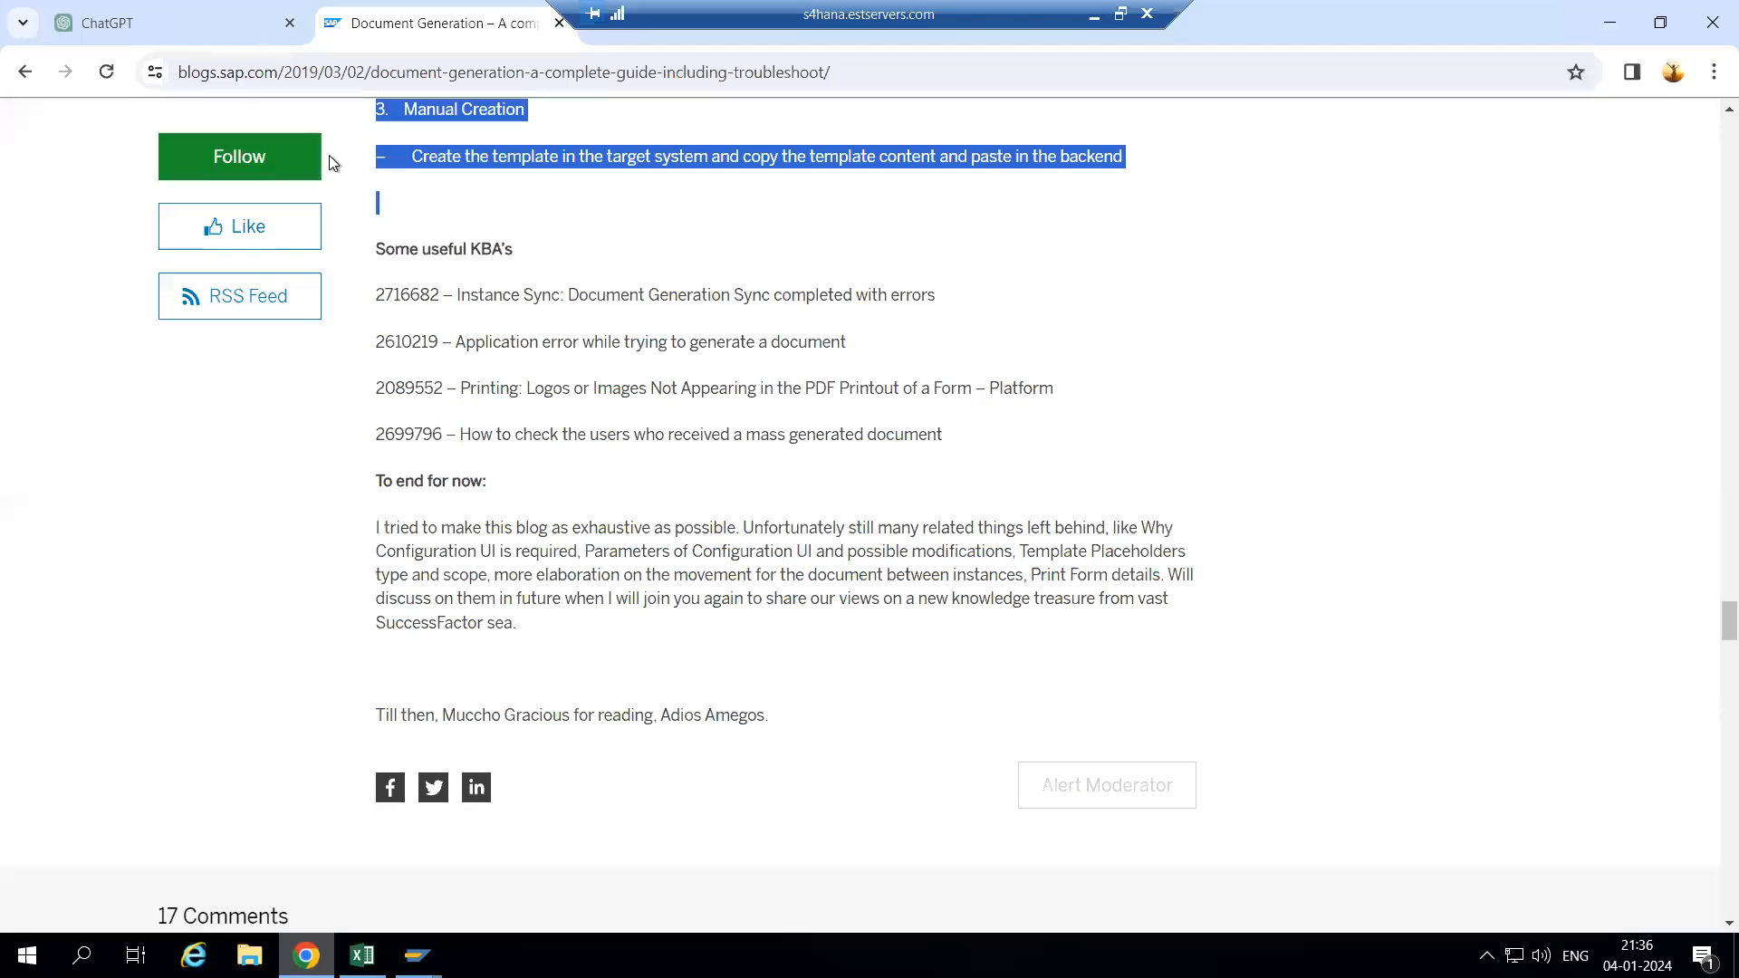
- Move the remote session bar aside, open a new browser tab, and return to the SAP blog page
drag(647, 14, 102, 12)
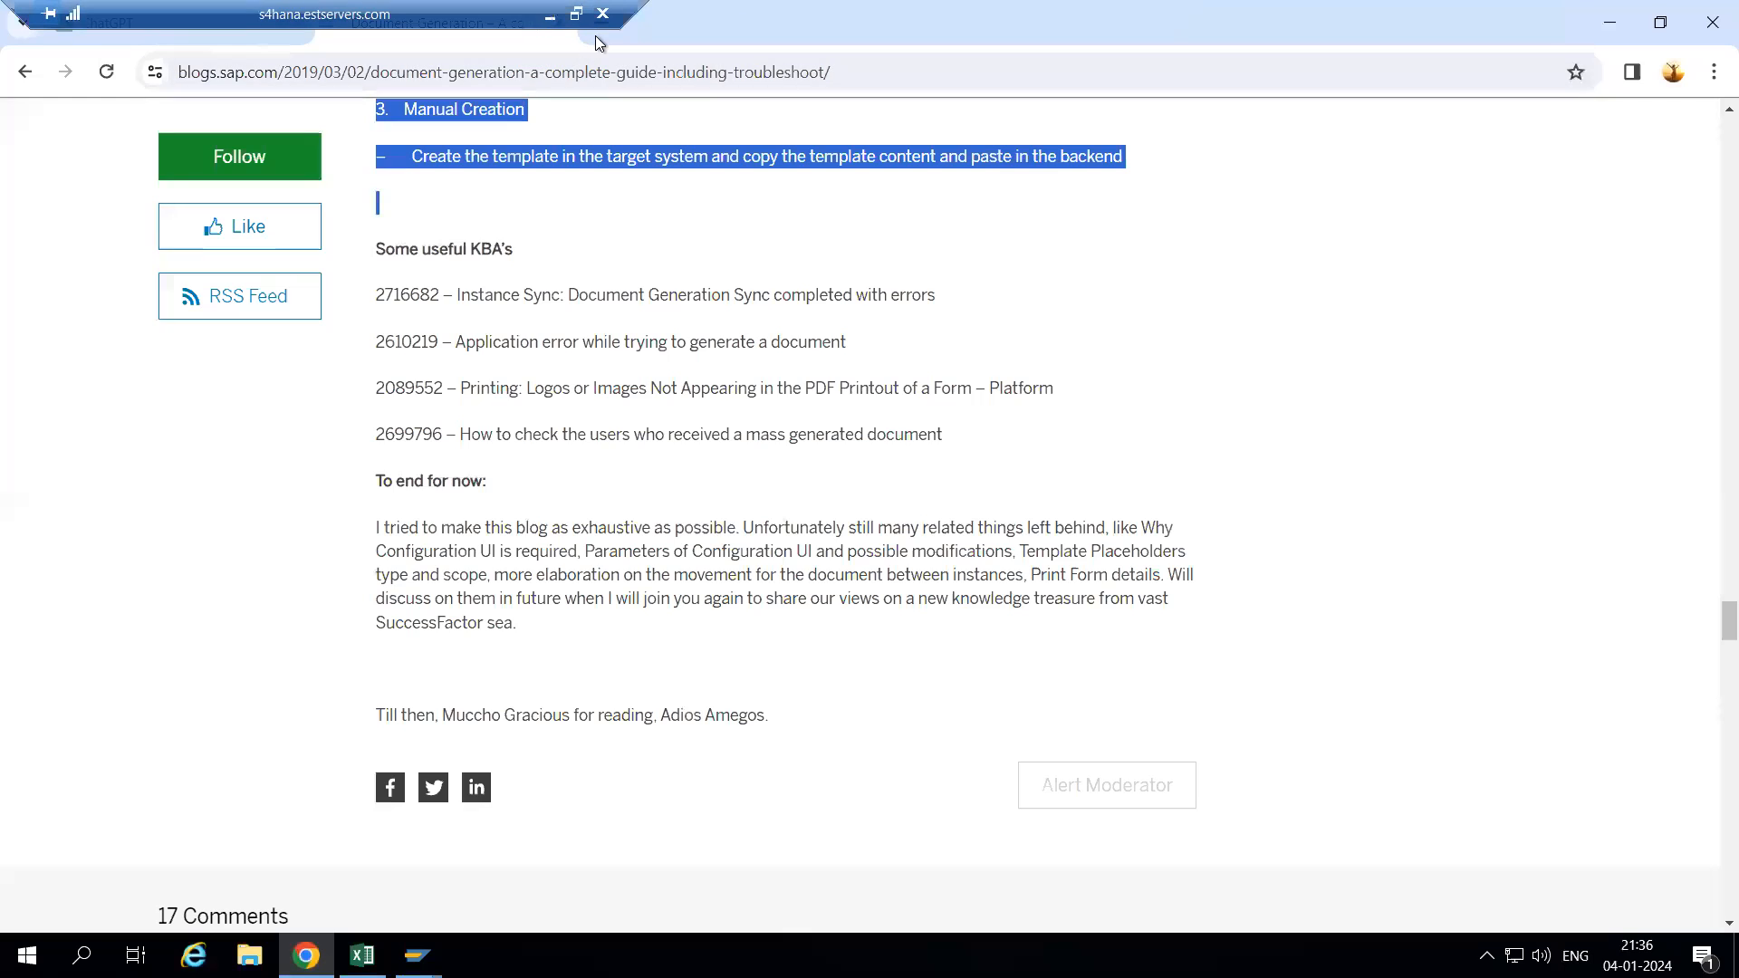
click(596, 35)
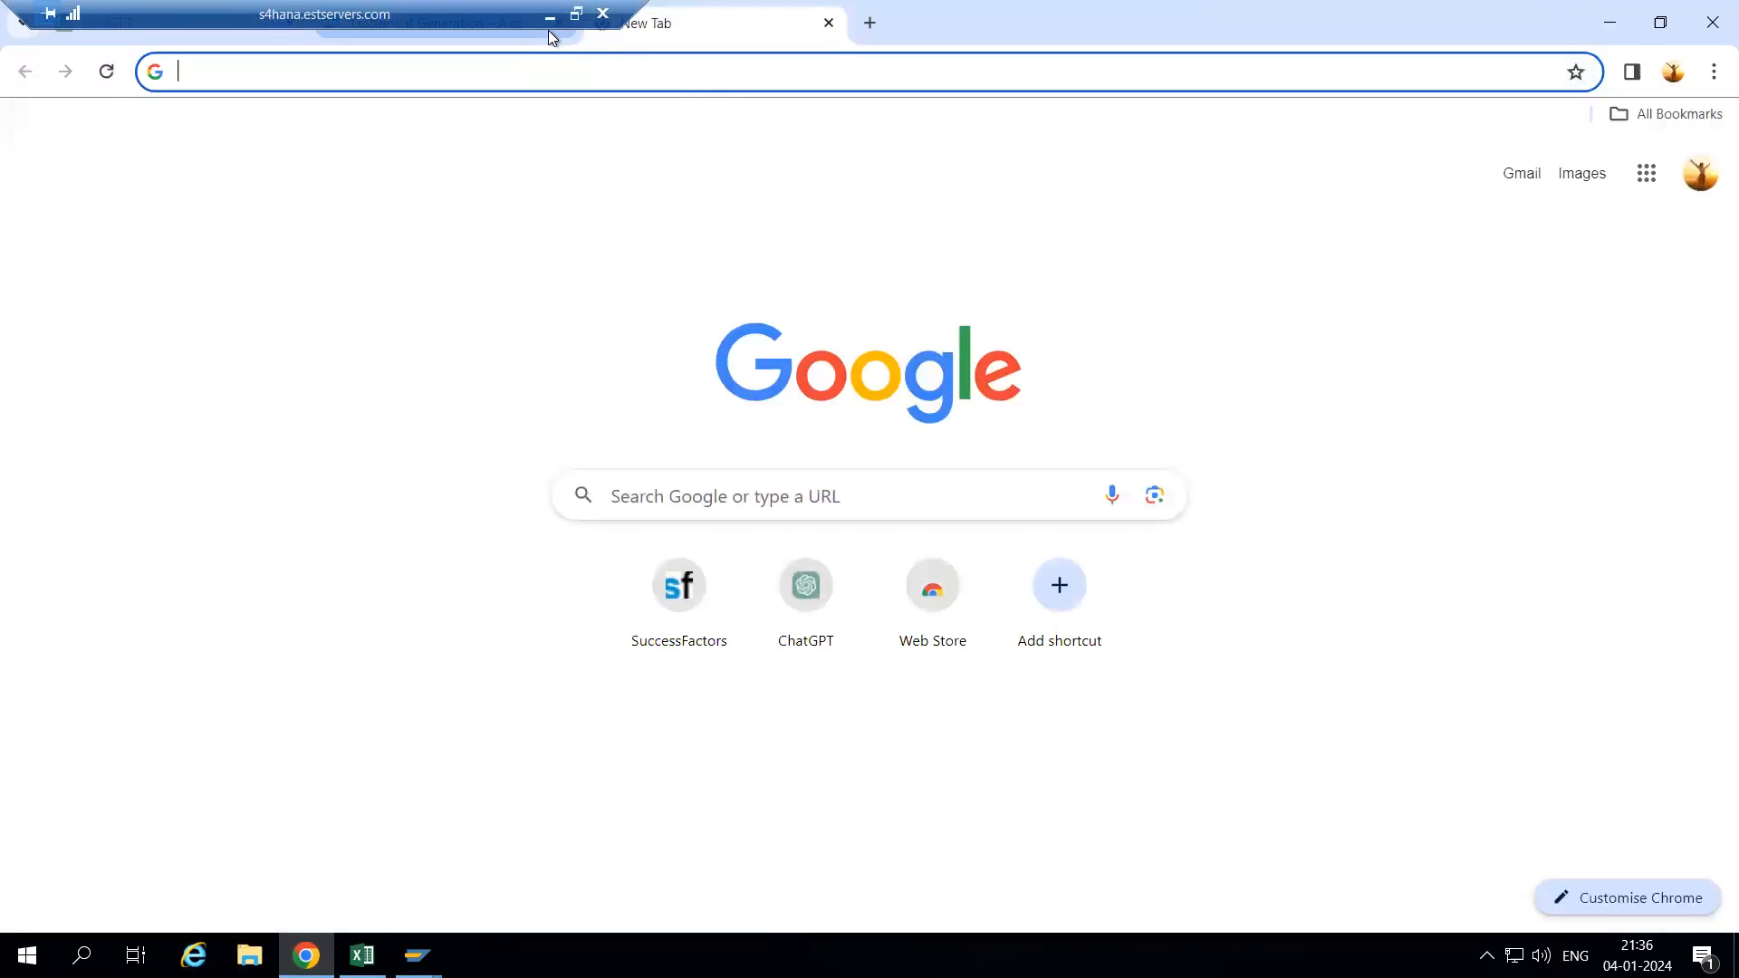
click(547, 30)
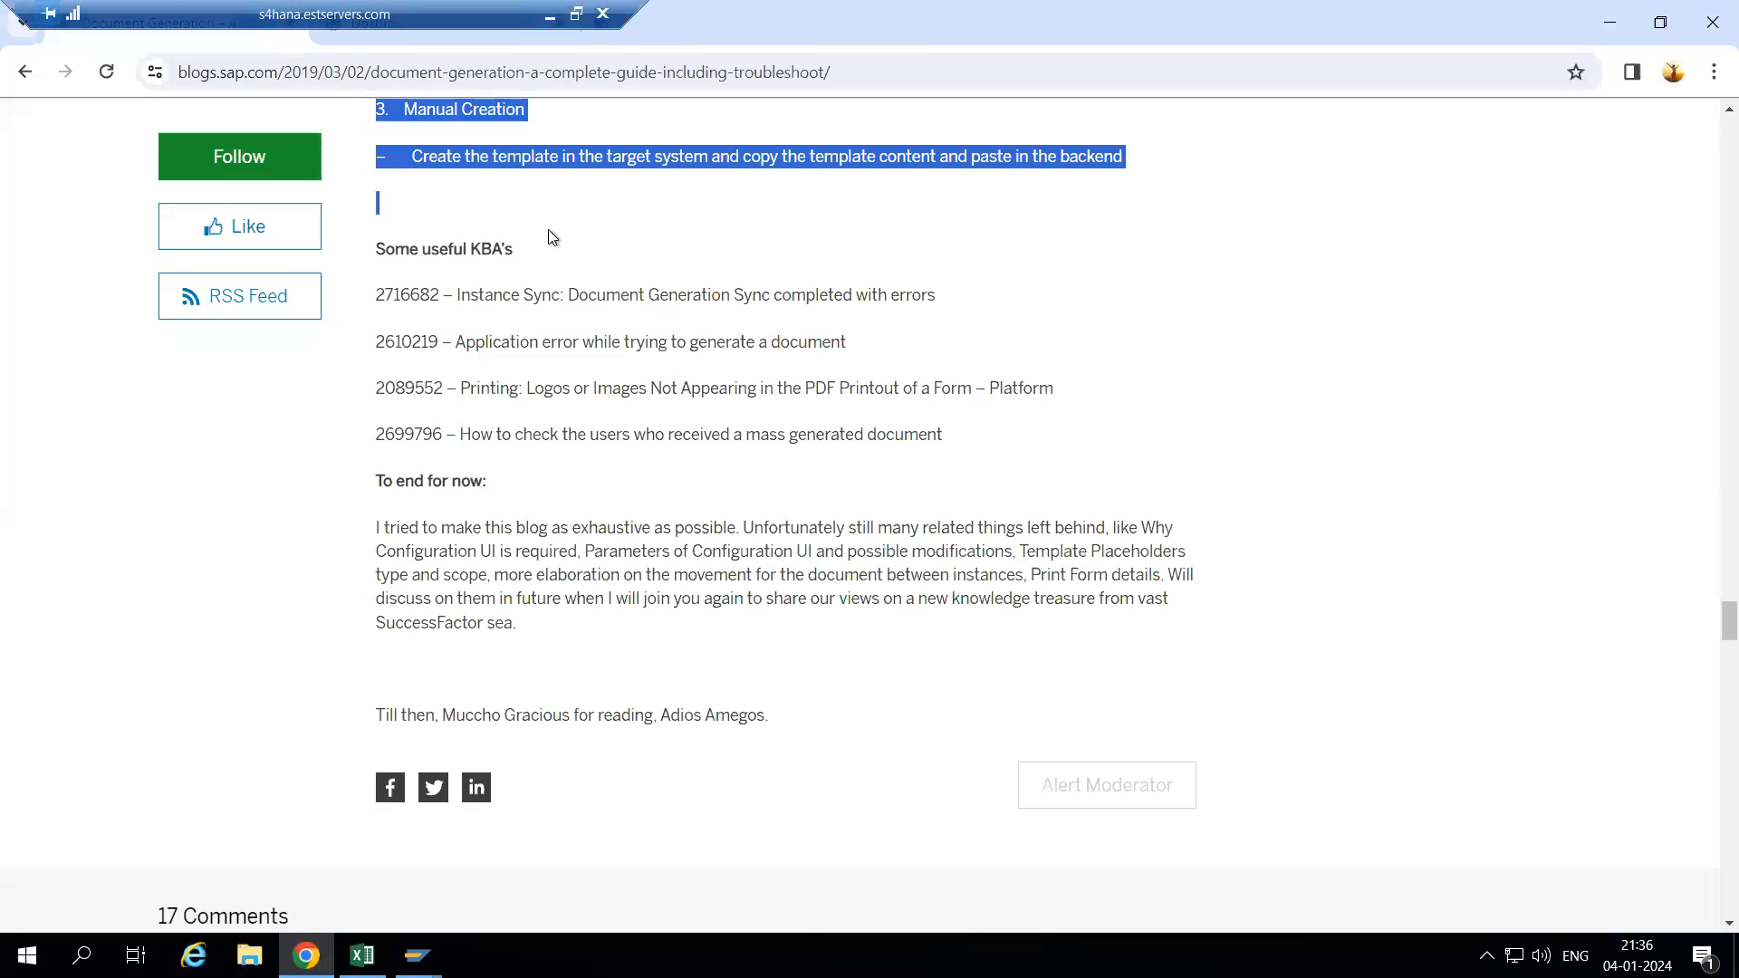
- Cancel the disconnect prompt, restore the session to full screen, and close the SAP blog tab
click(576, 14)
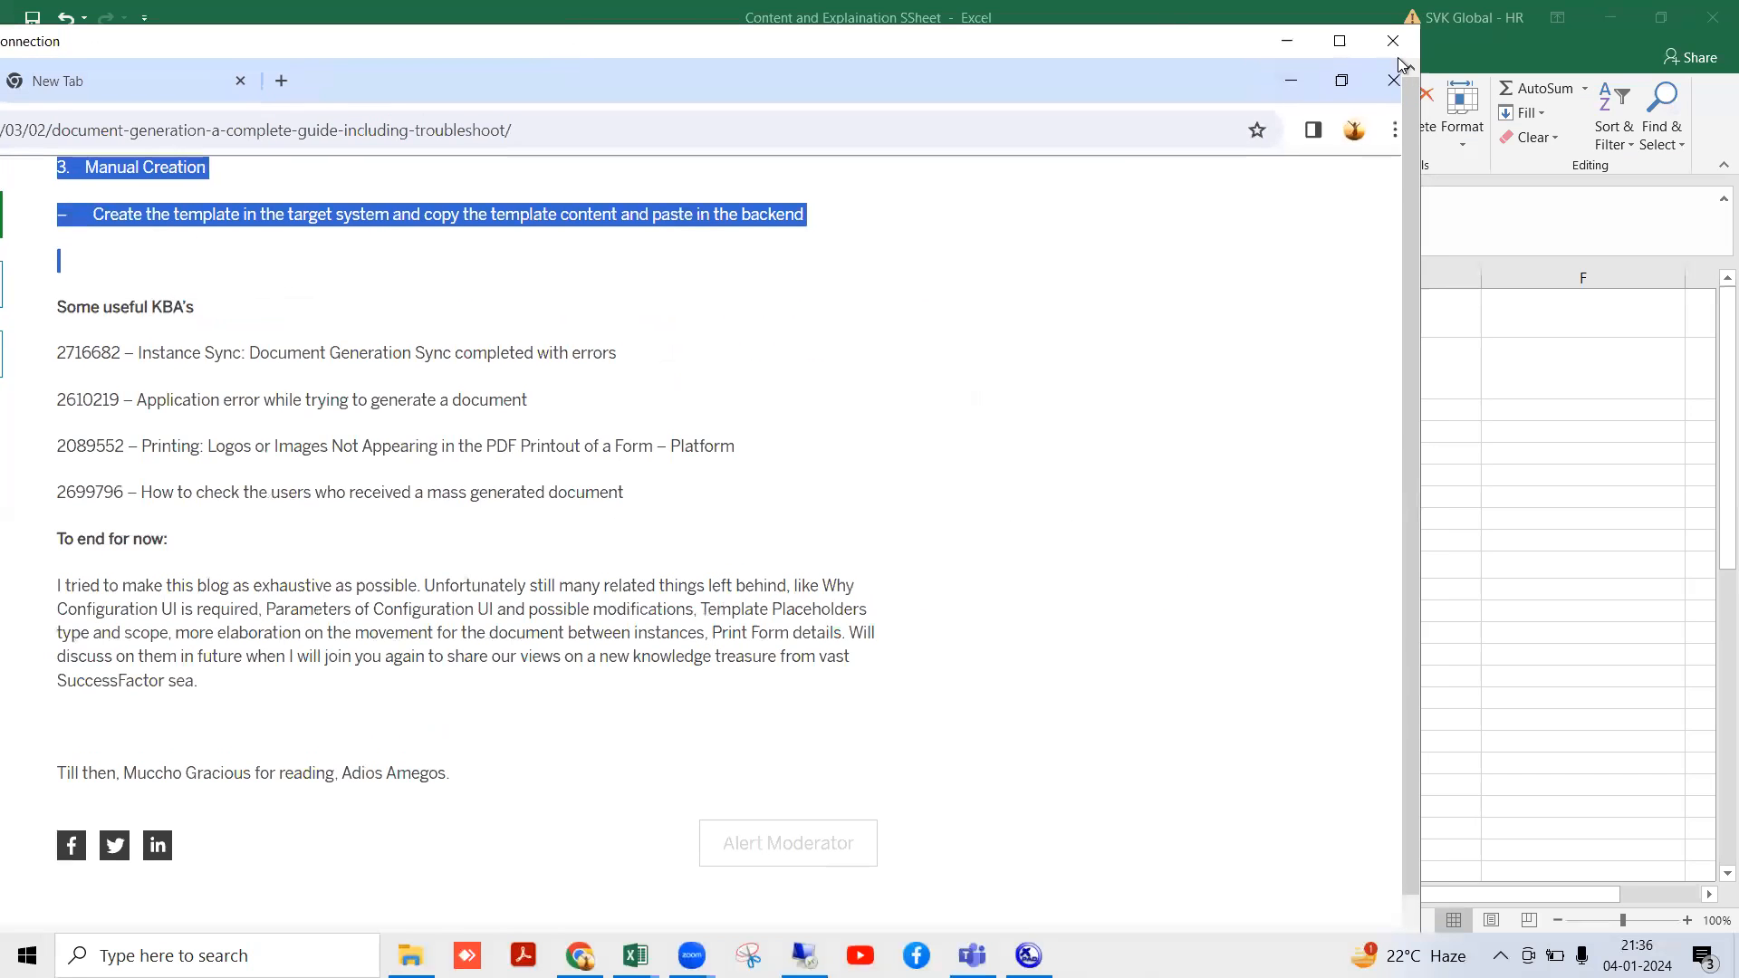
click(1396, 42)
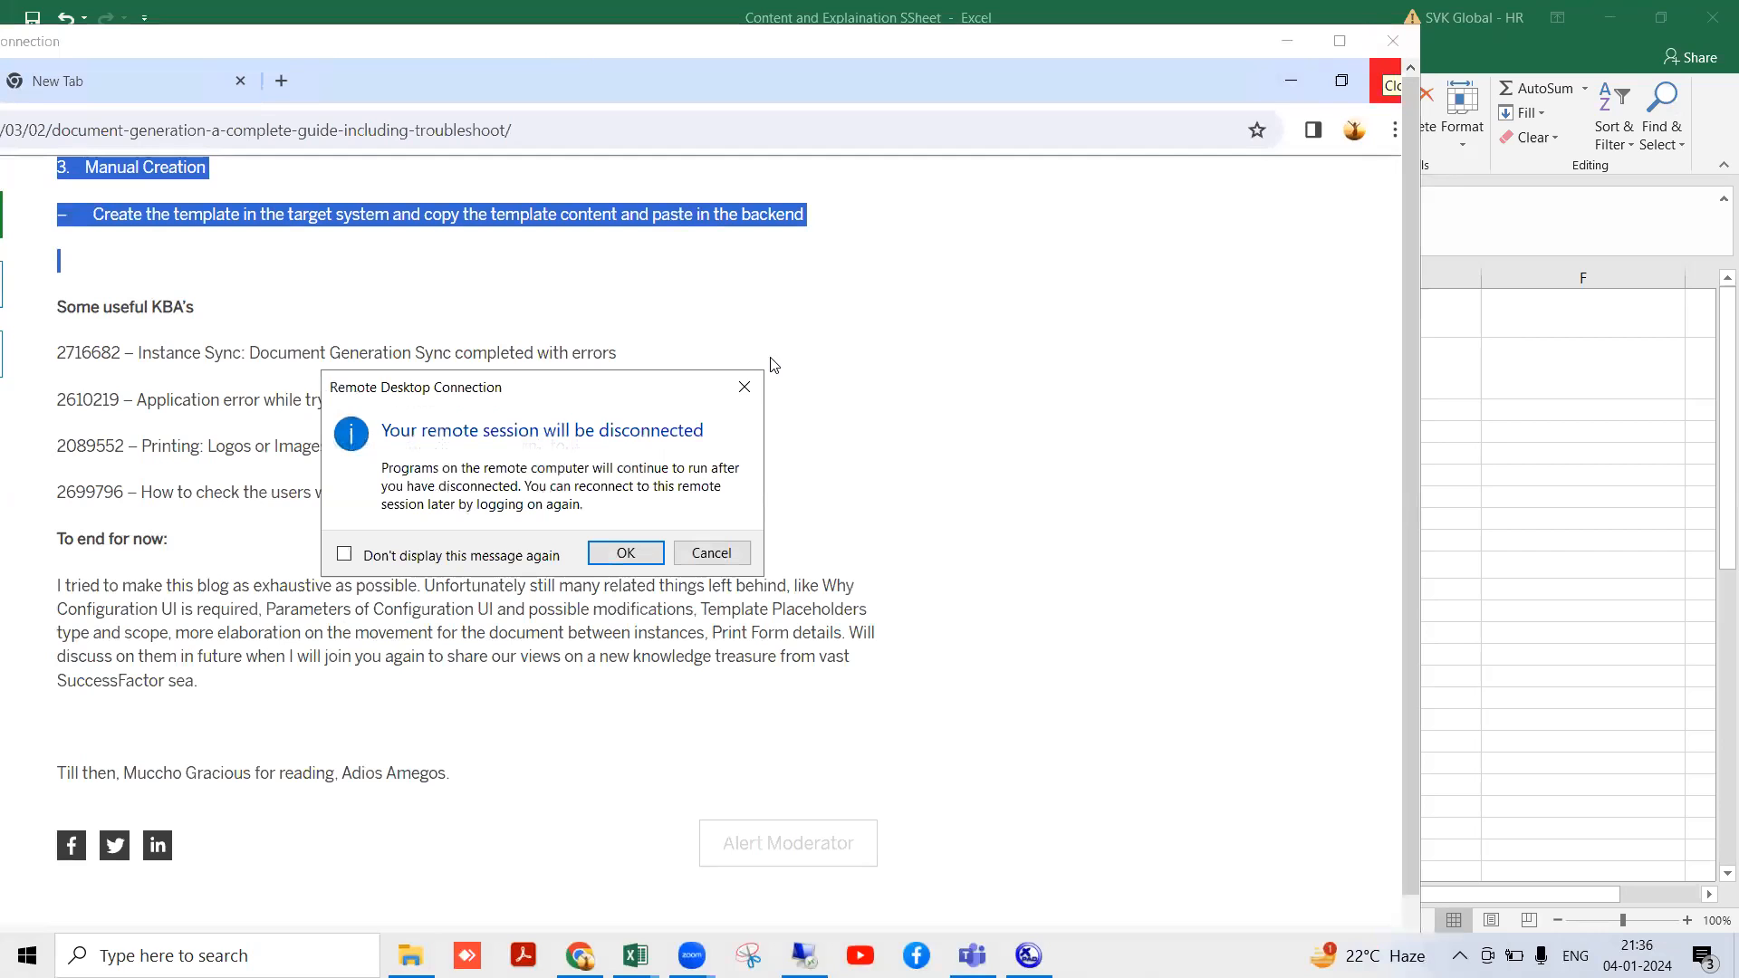
click(758, 401)
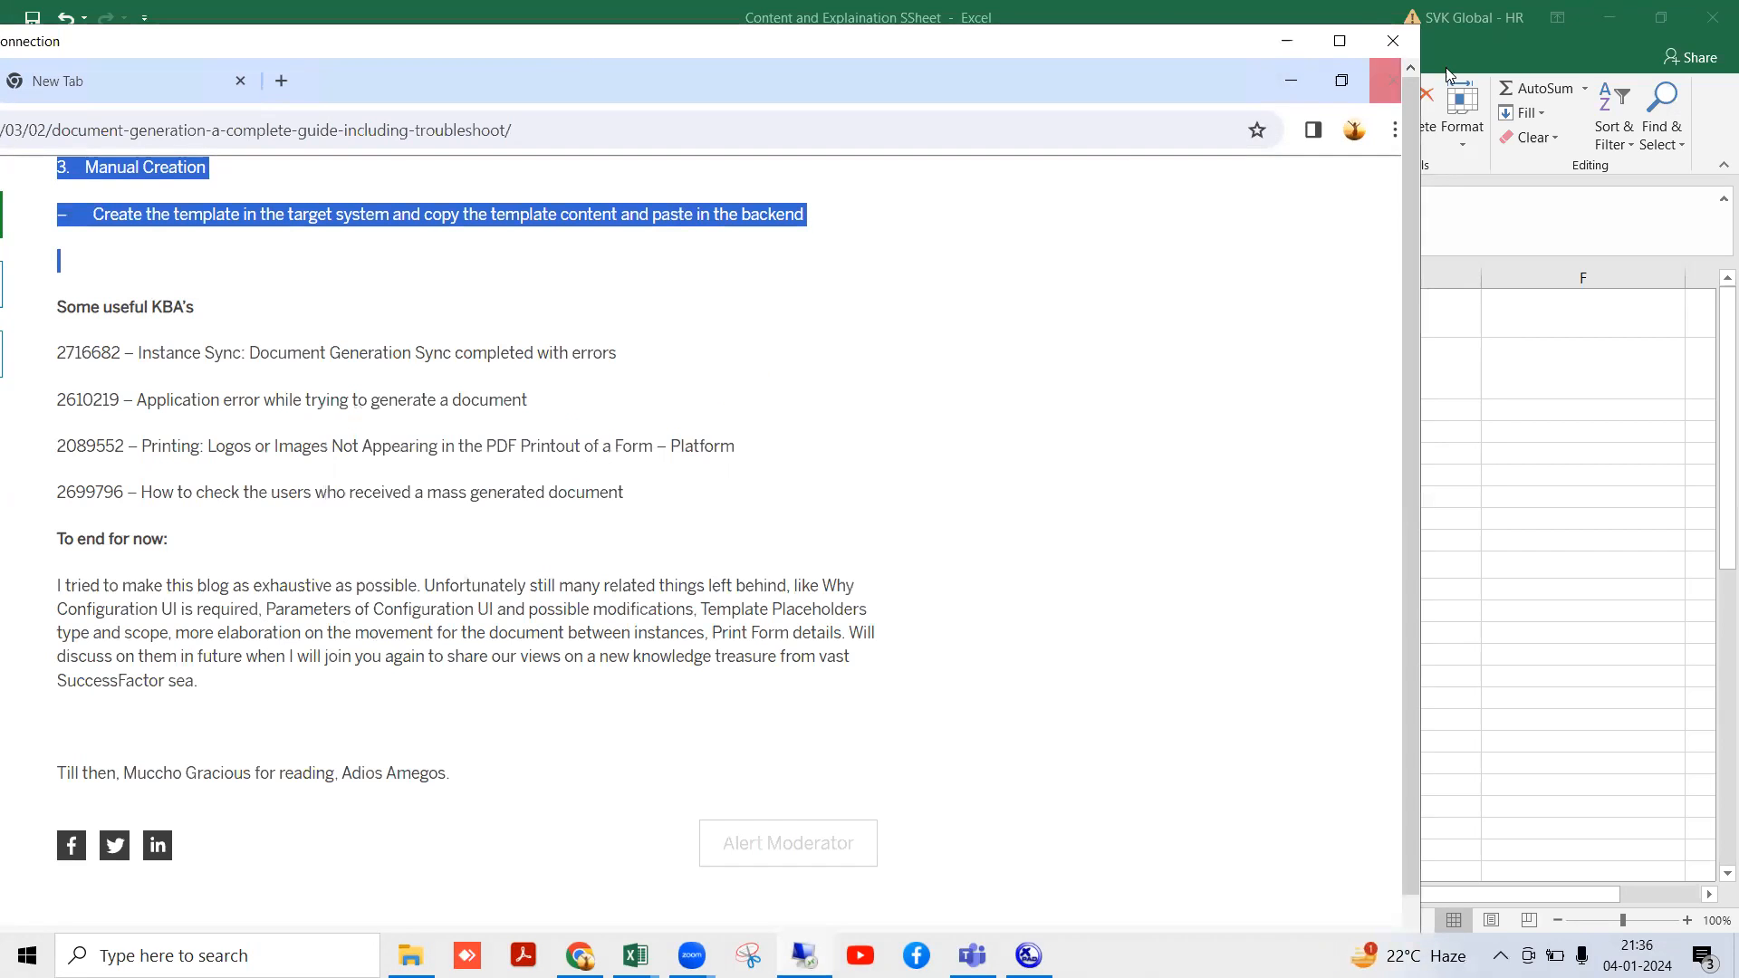
click(1340, 41)
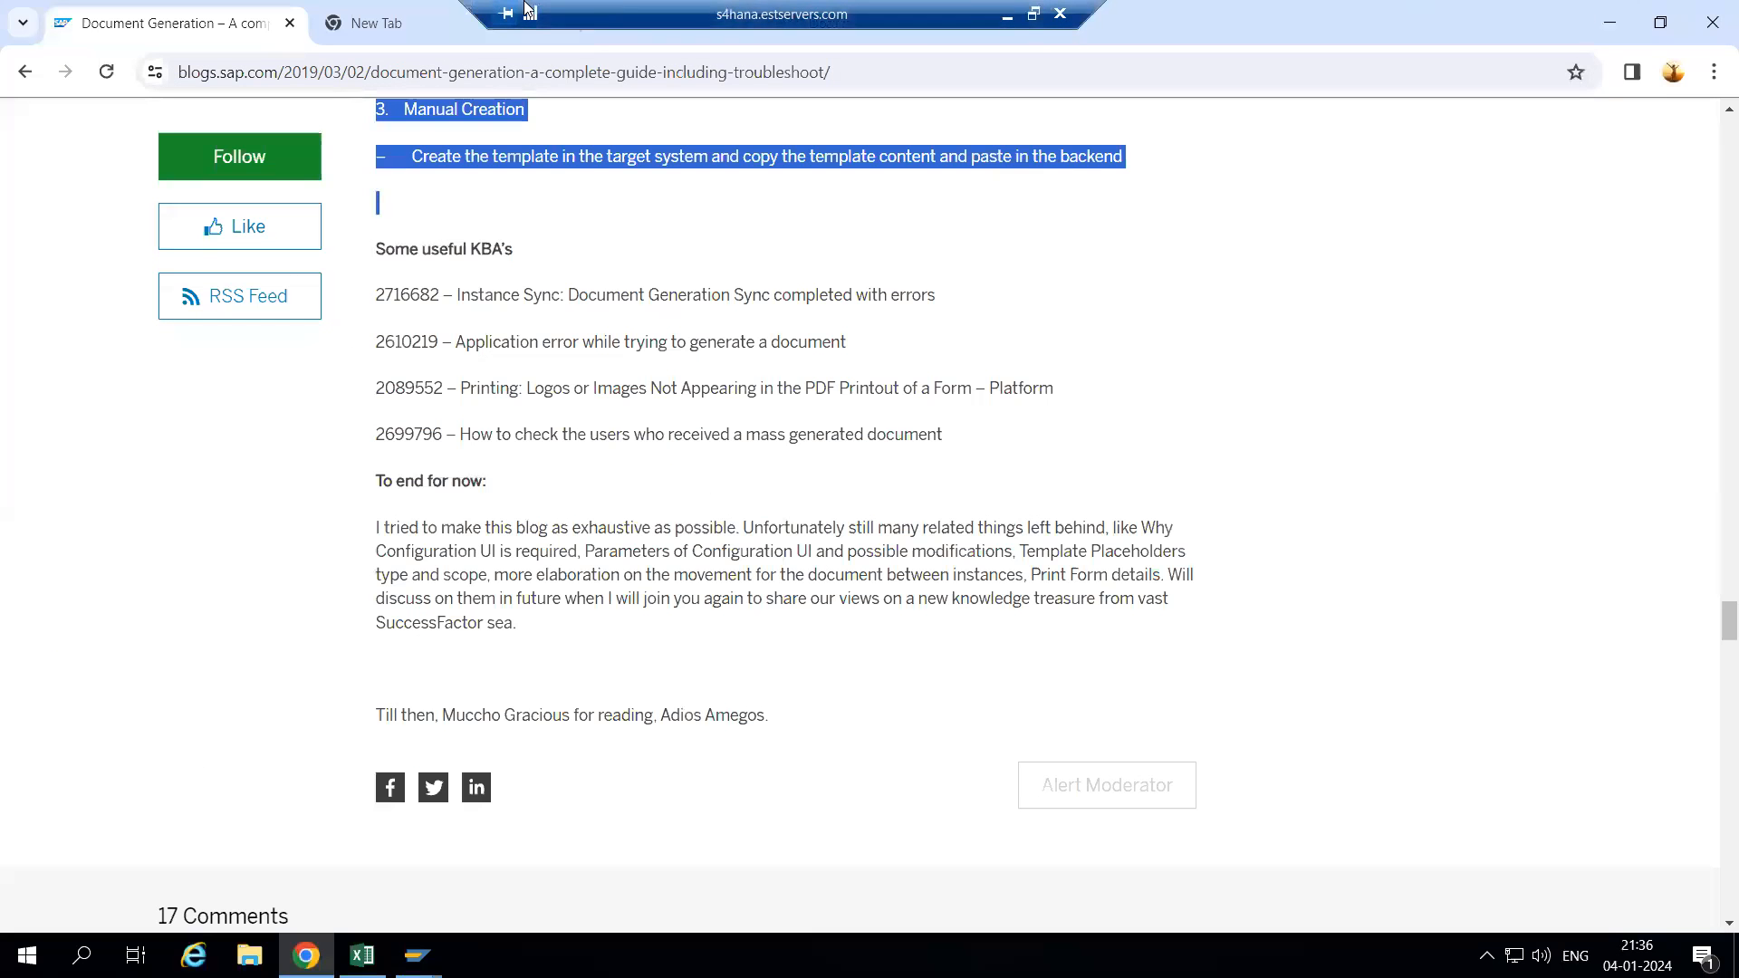
click(353, 25)
click(292, 26)
- Log in to SuccessFactors and search the admin actions for 'Manage data'
click(679, 593)
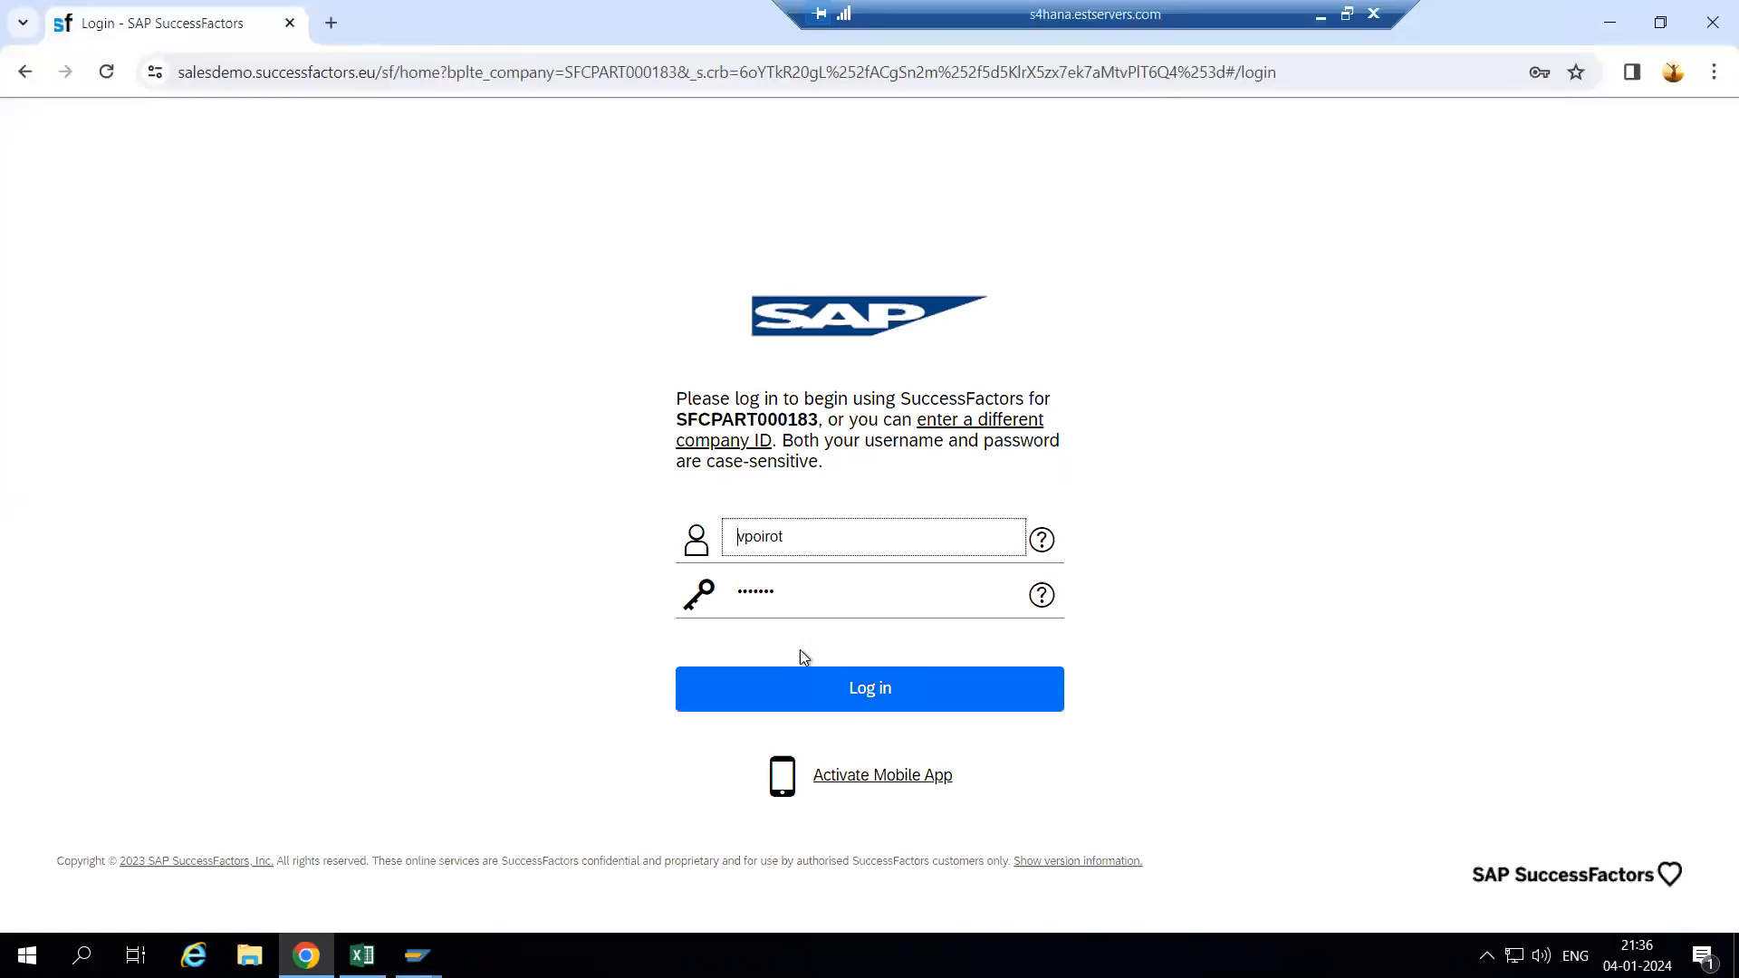
click(817, 689)
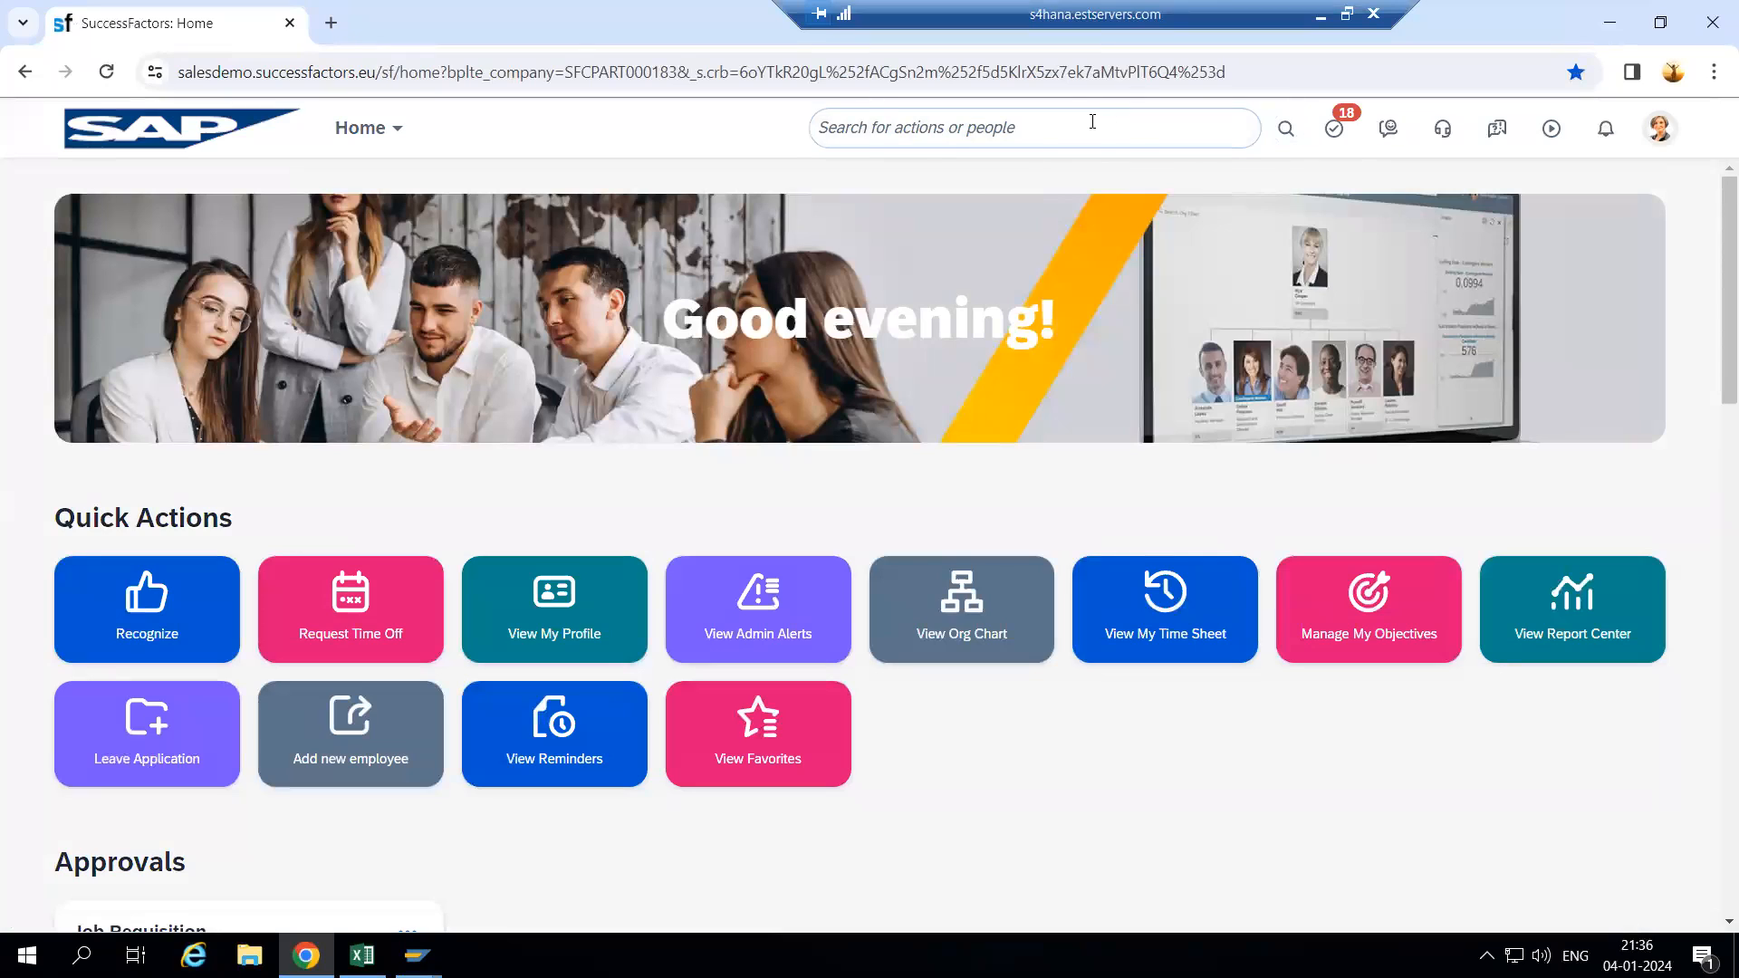
click(1092, 122)
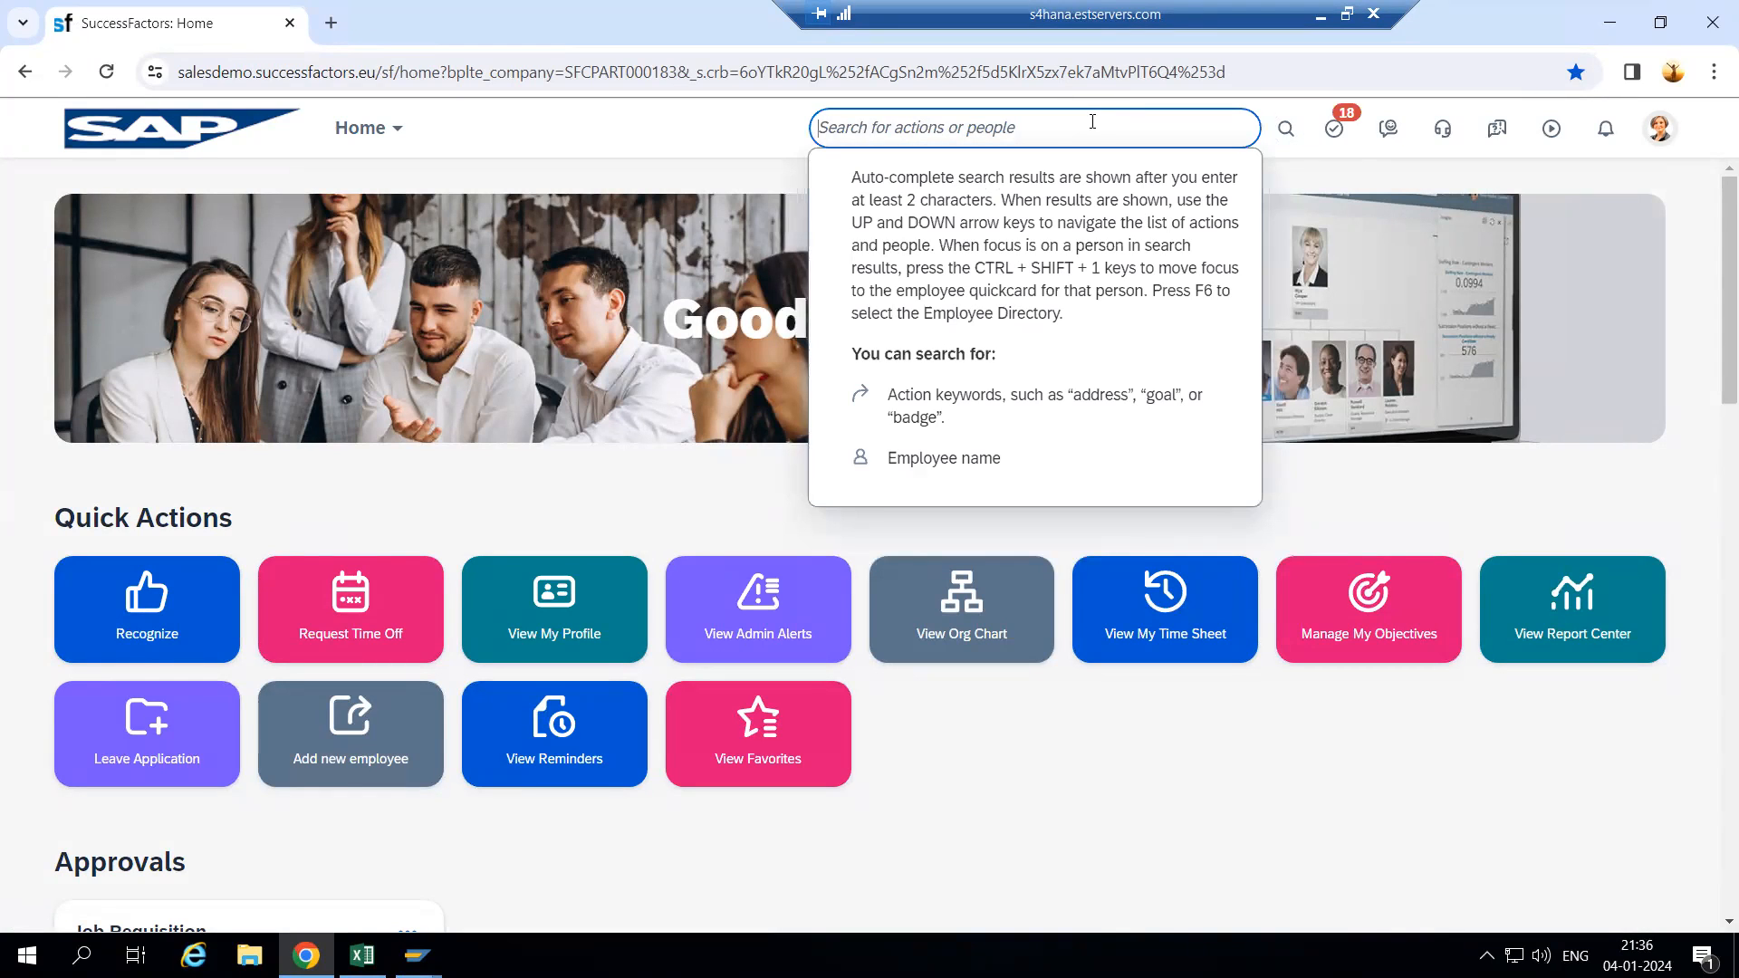
text(M)
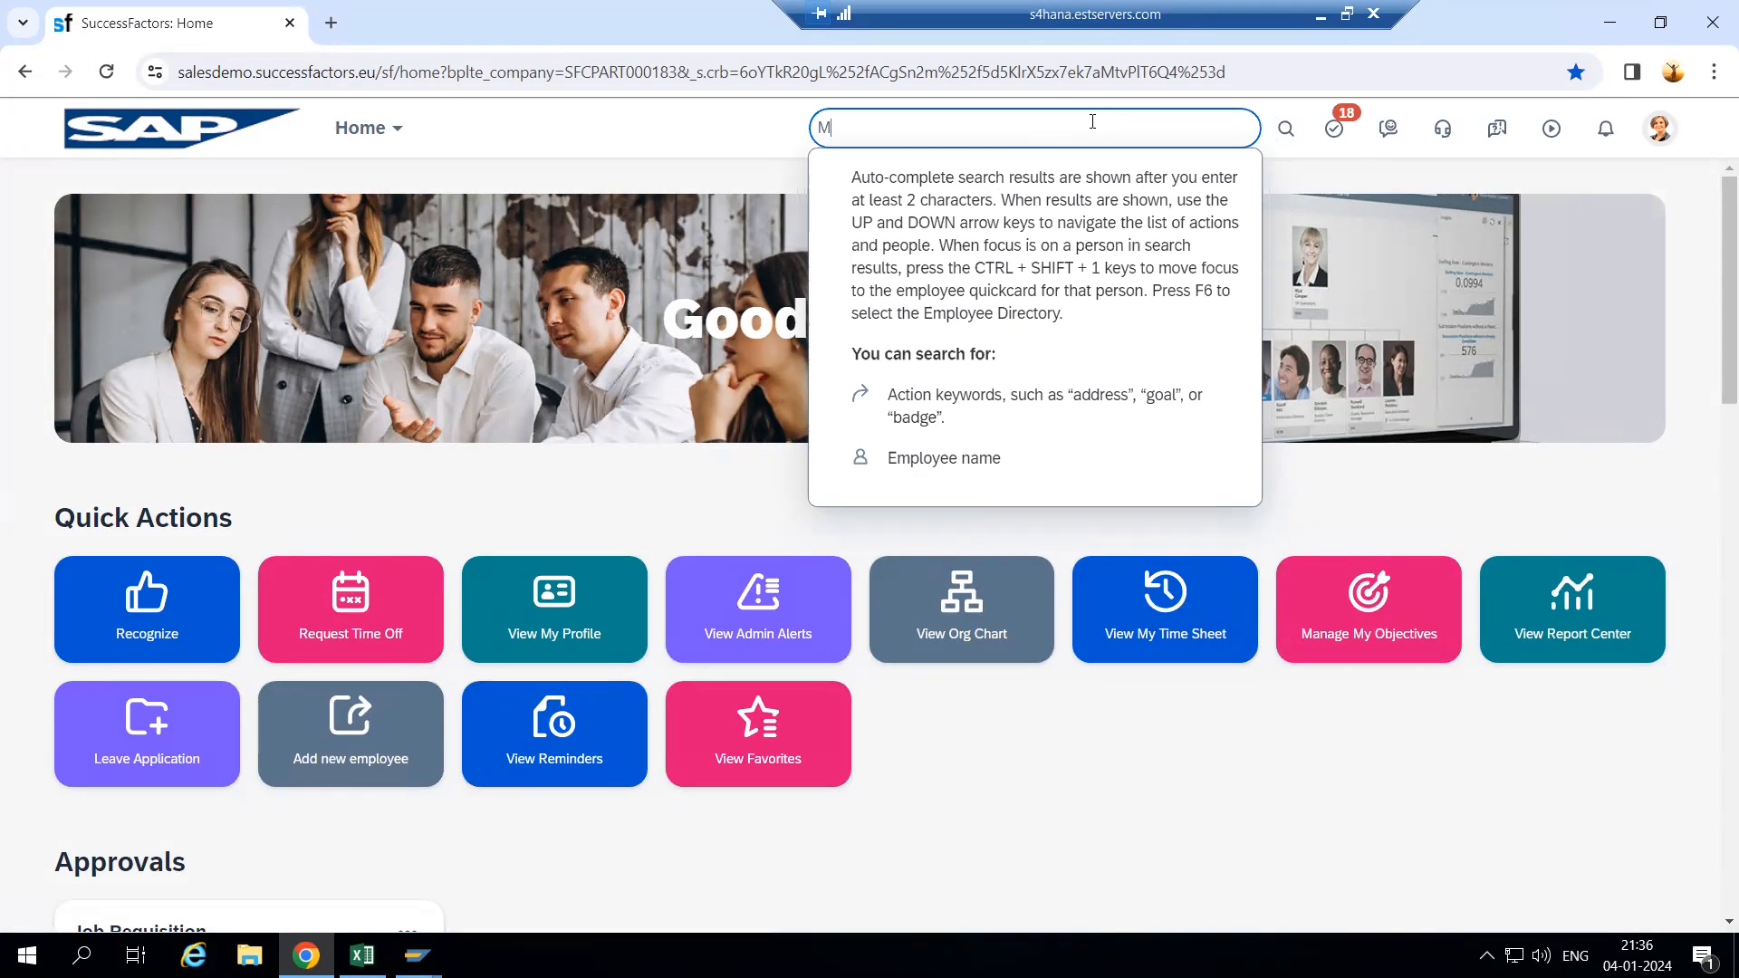
text(anage date)
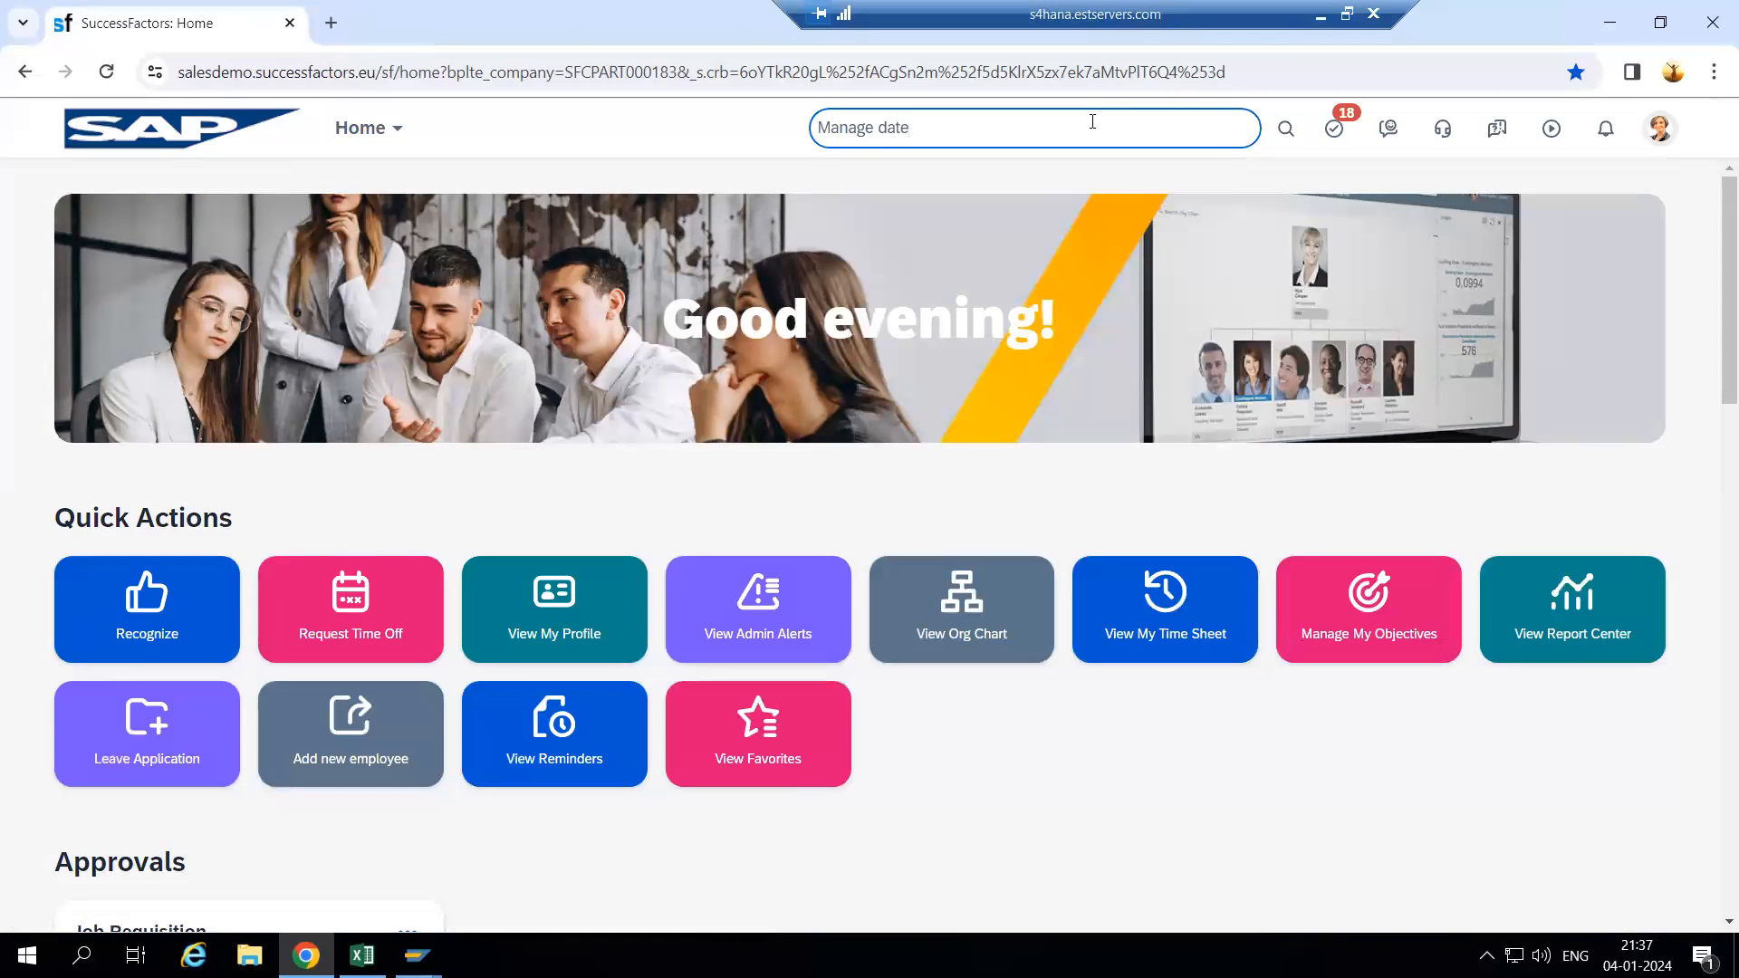
key(BackSpace)
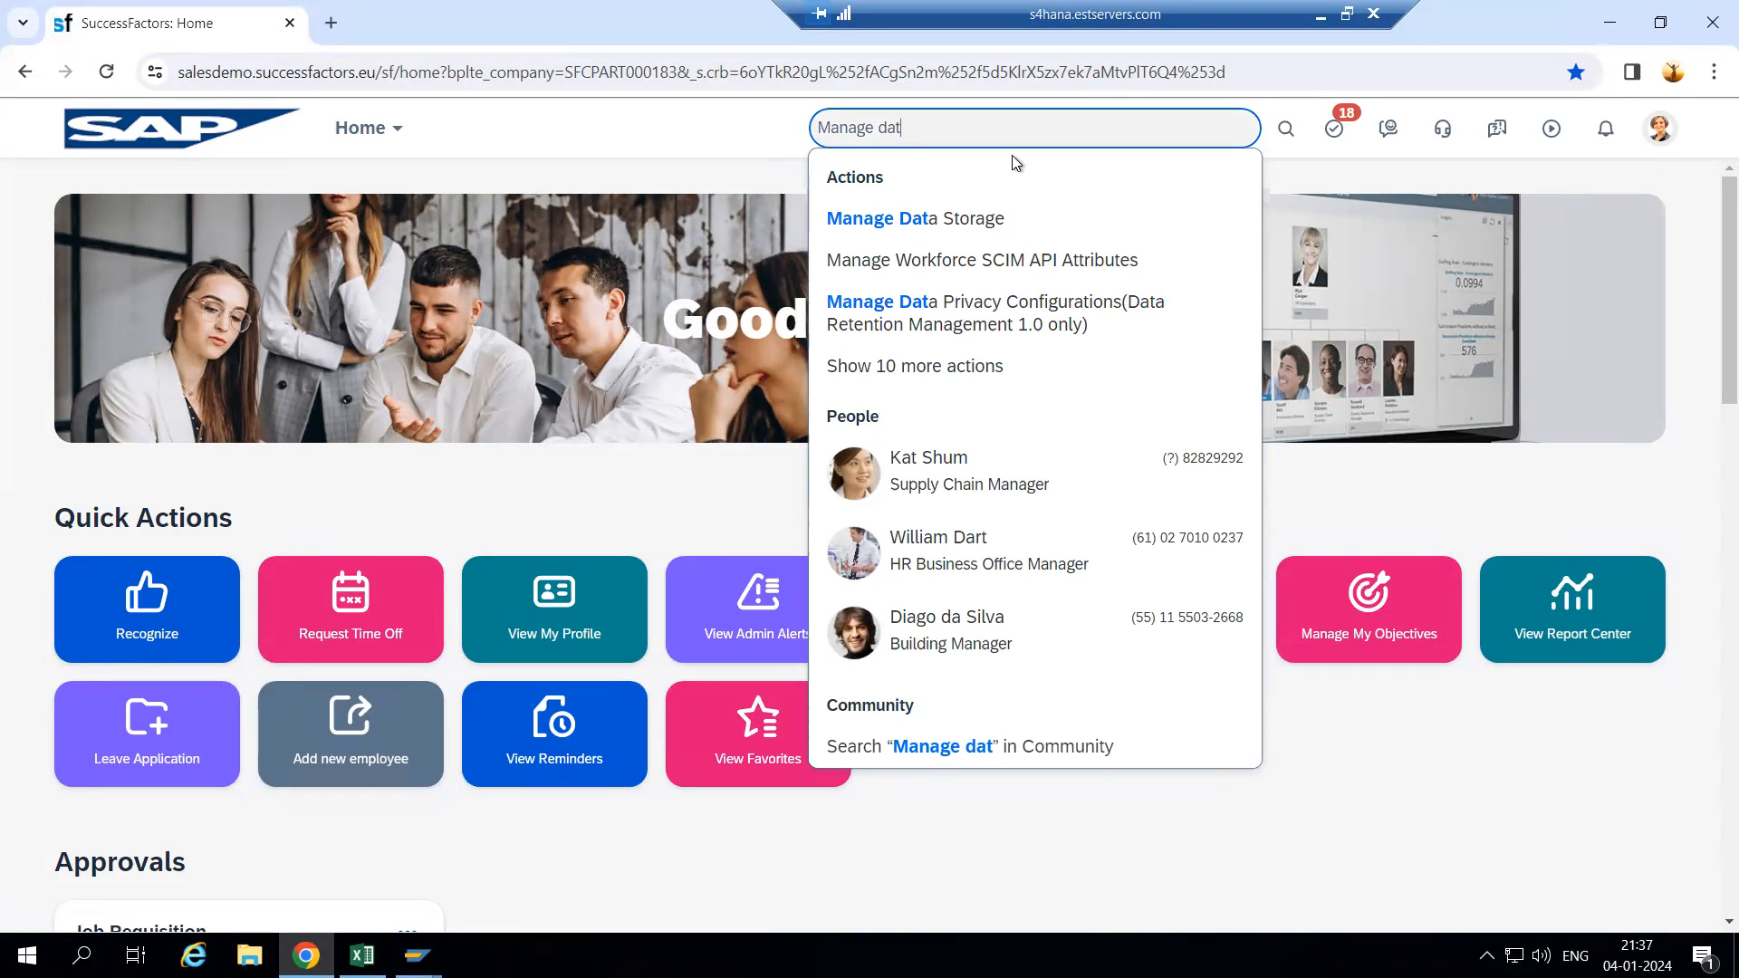
text(a)
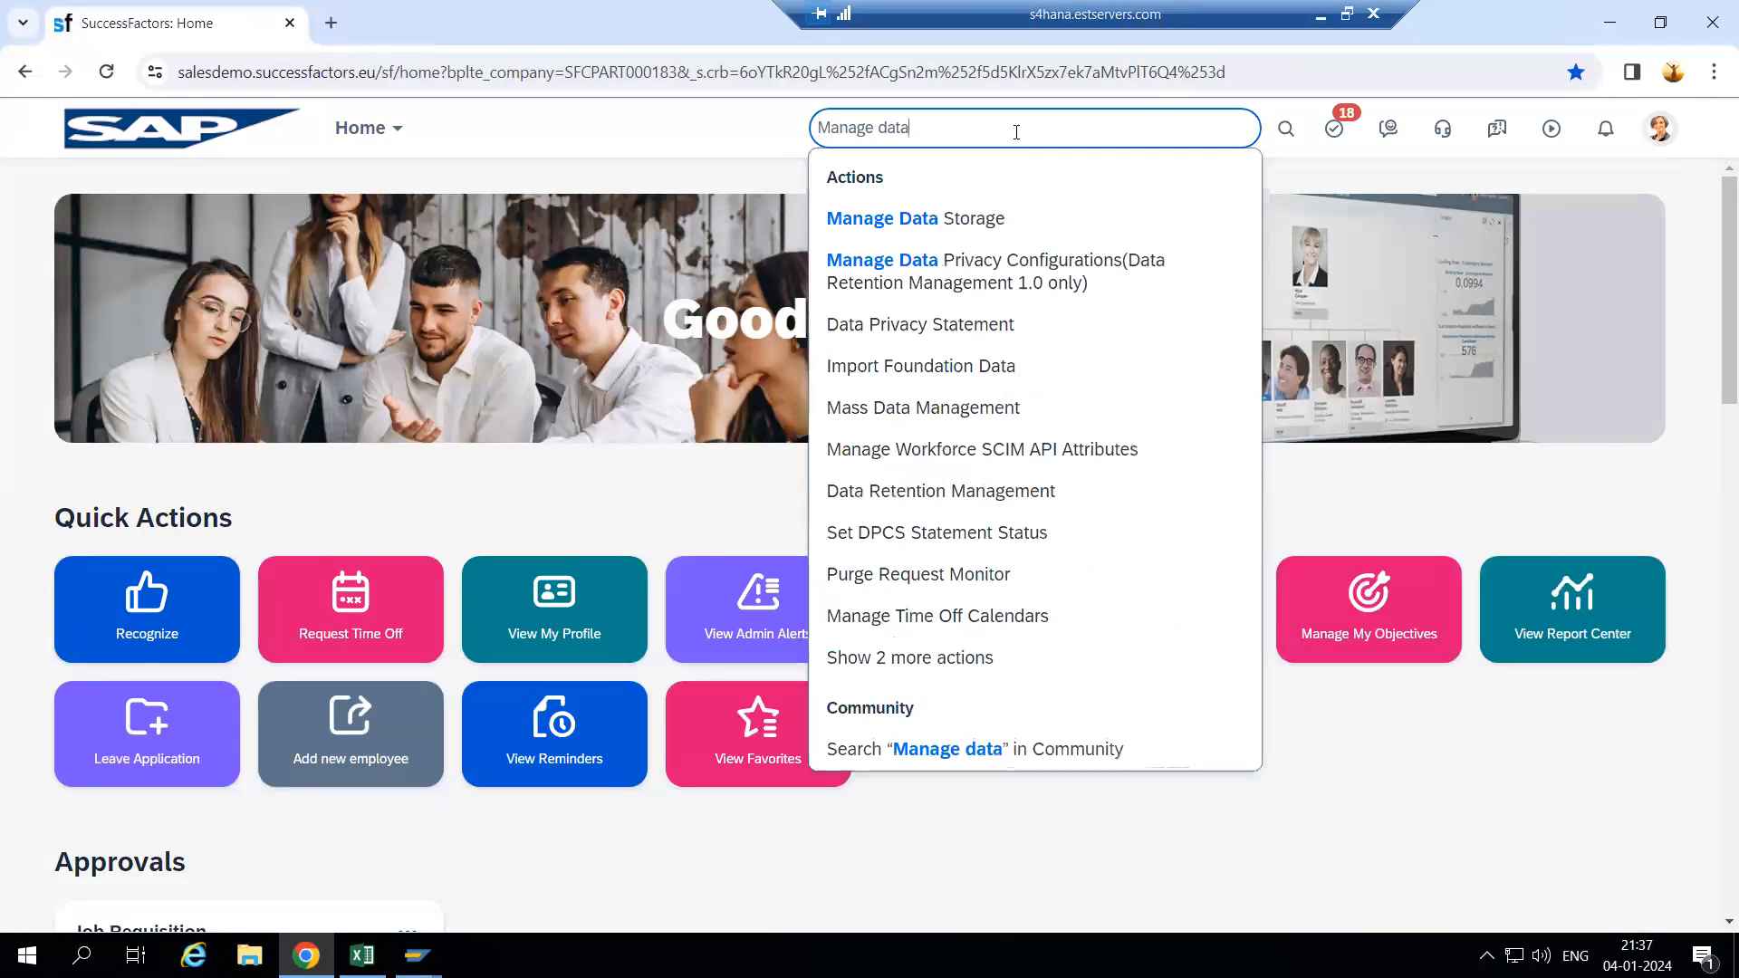
- Open the Manage Data page, then start a new action search for 'configure'
click(957, 664)
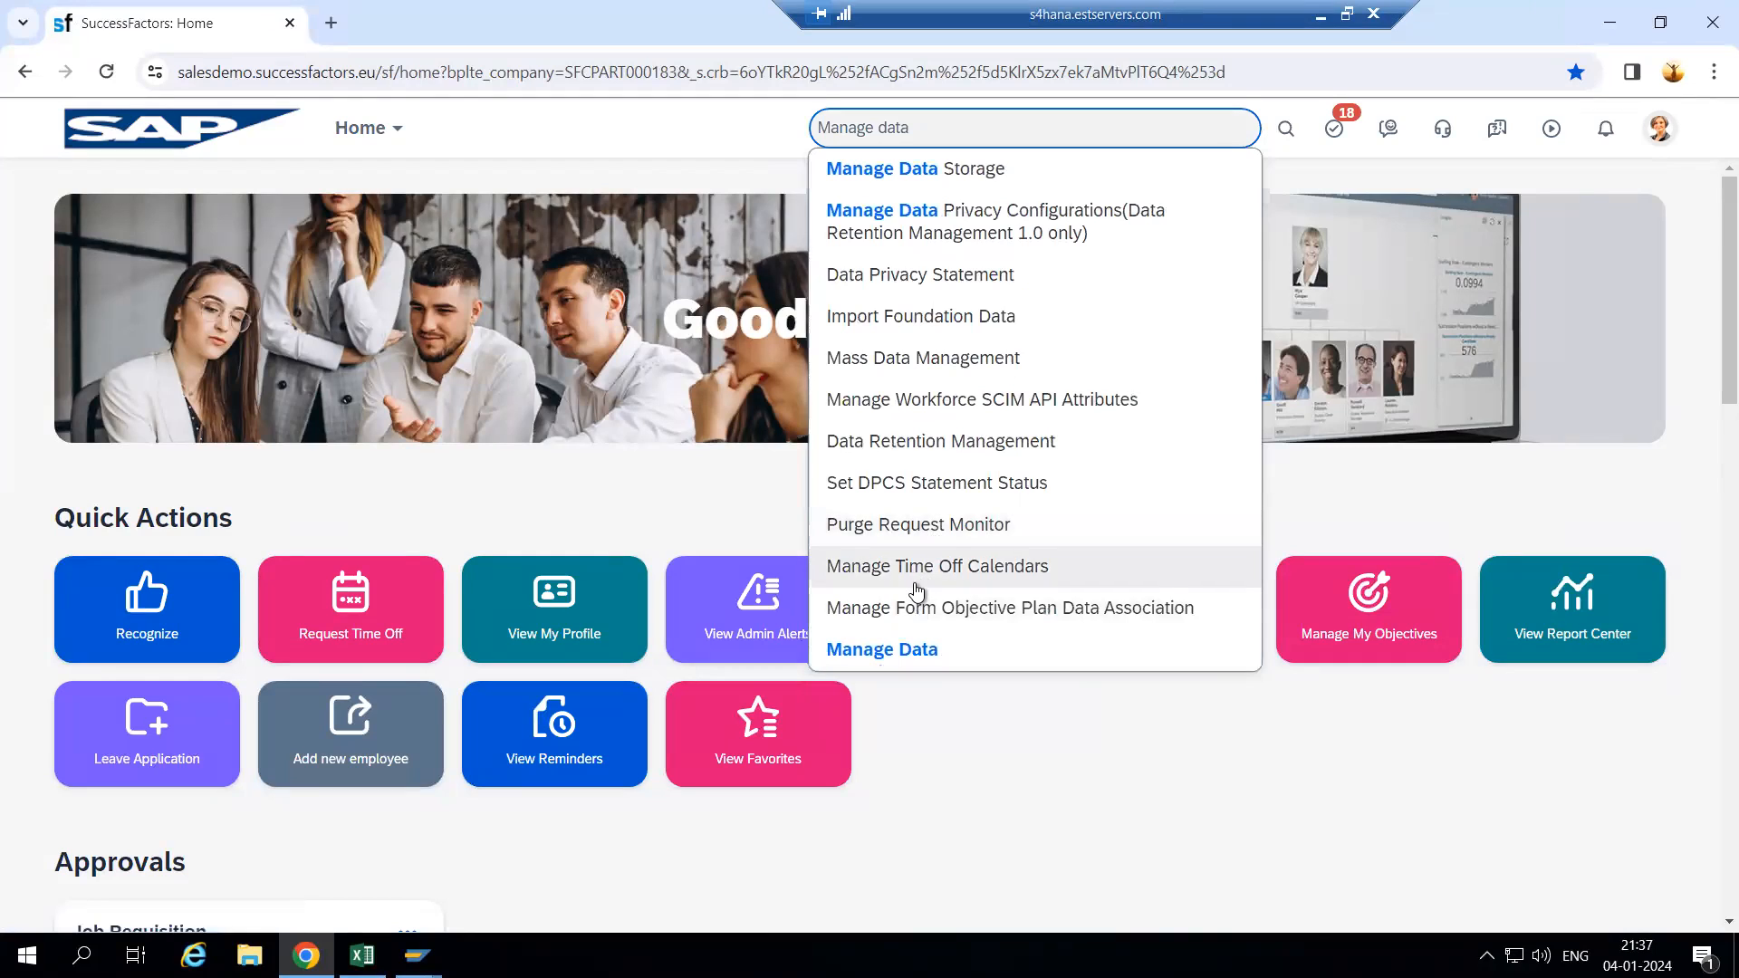
click(915, 653)
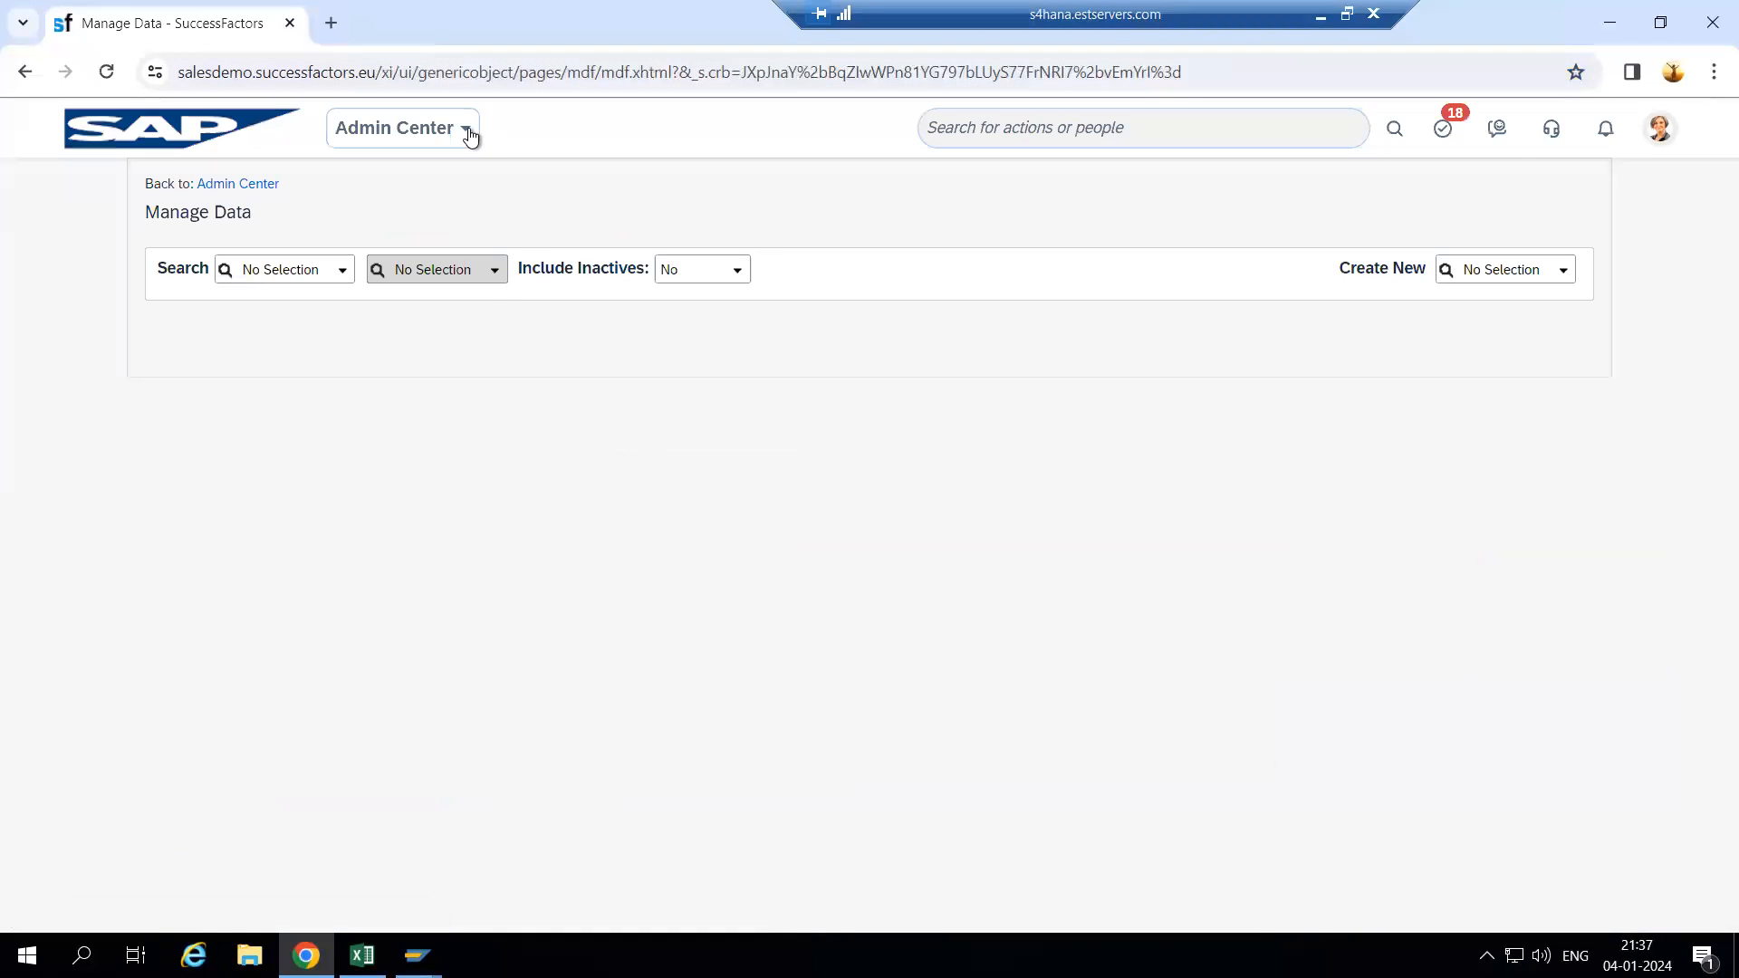
click(1022, 136)
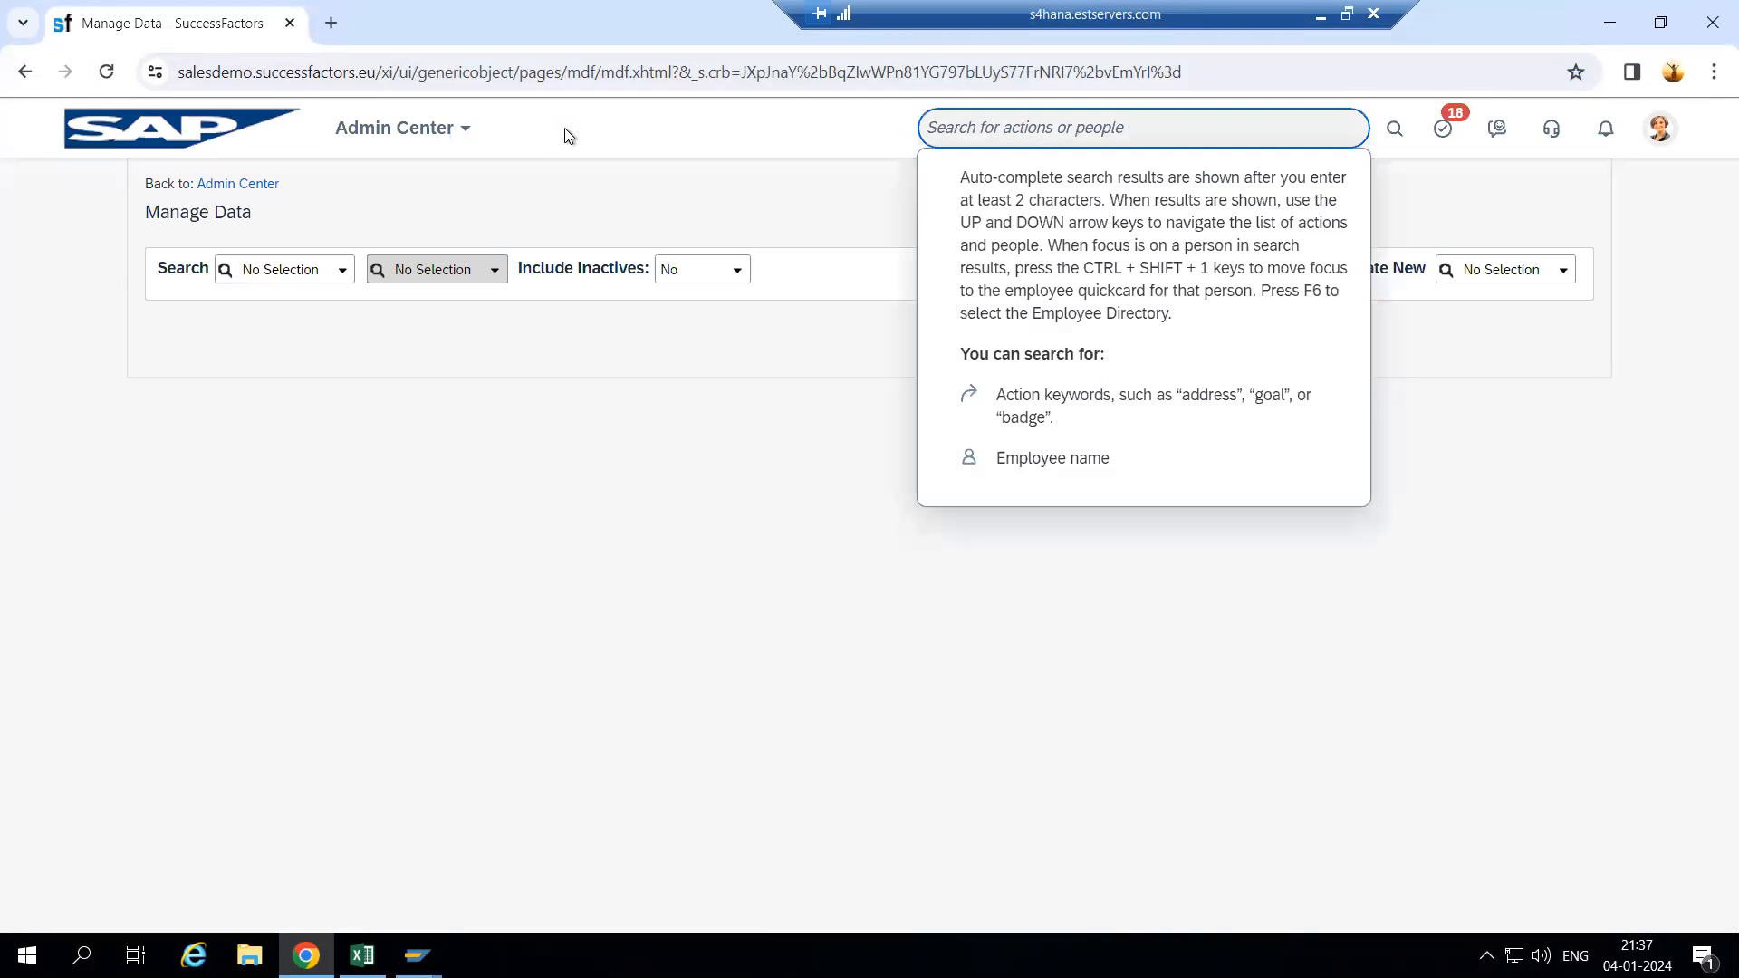
text(con)
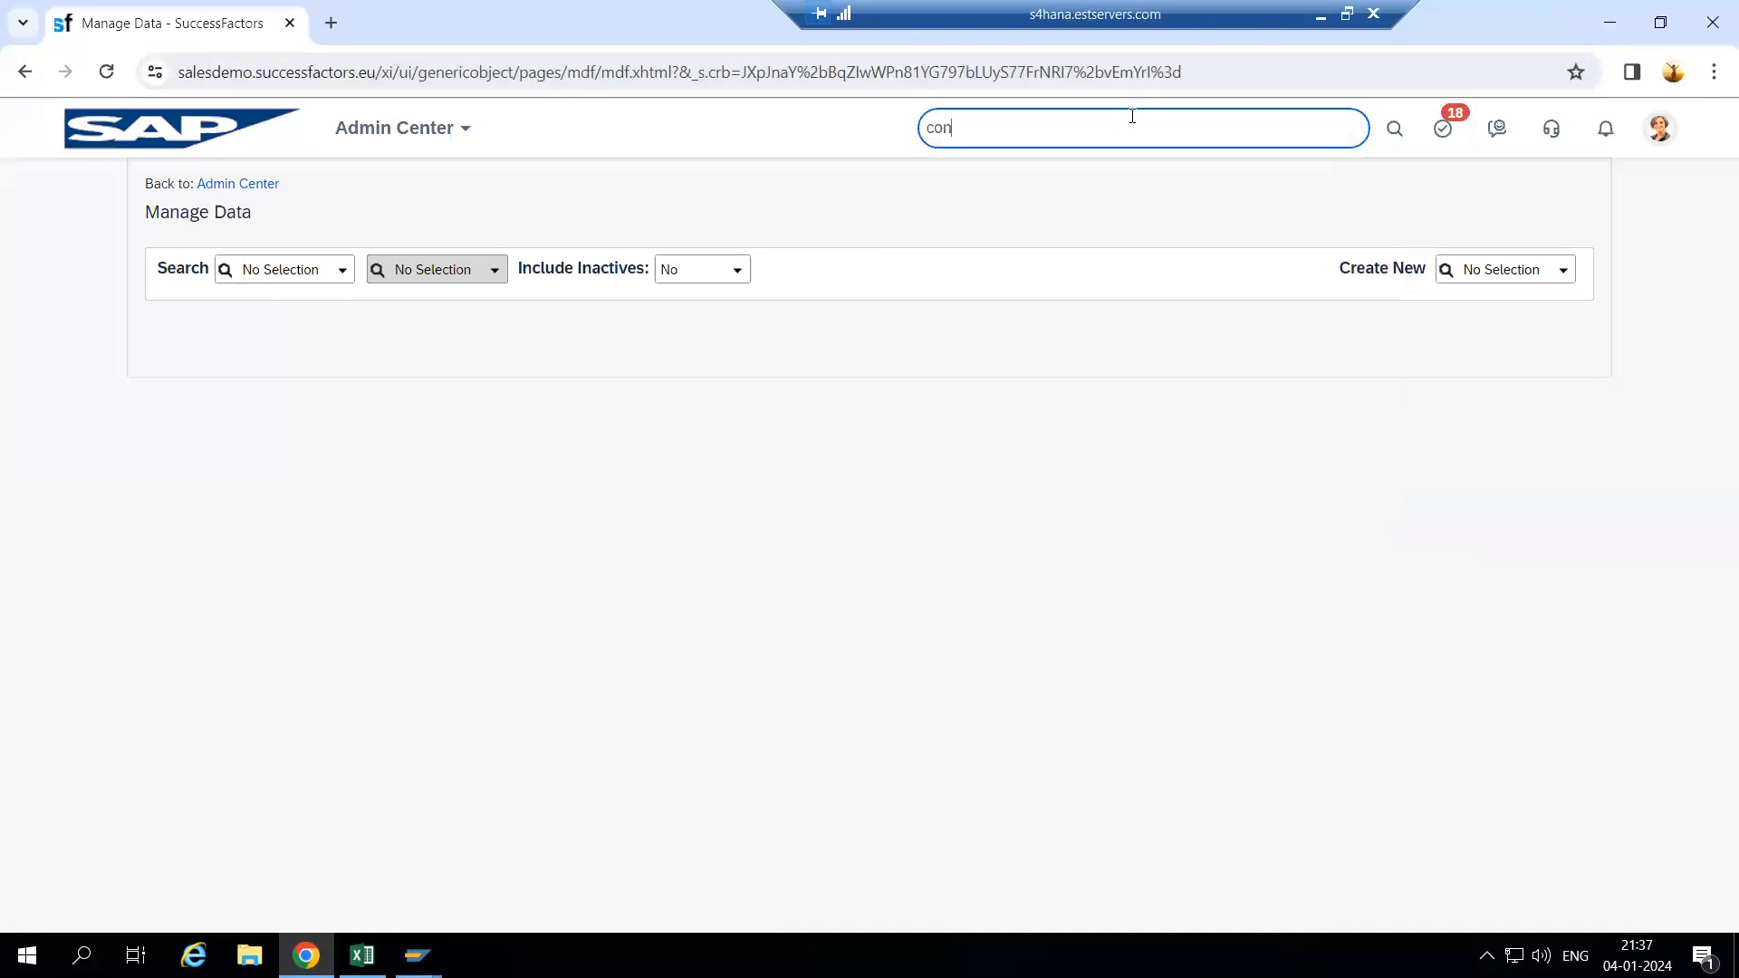
text(figure)
- Search 'view org chart', open View Org Chart, and go to the Company Structure Overview
key(BackSpace)
key(BackSpace)
key(BackSpace)
key(BackSpace)
key(BackSpace)
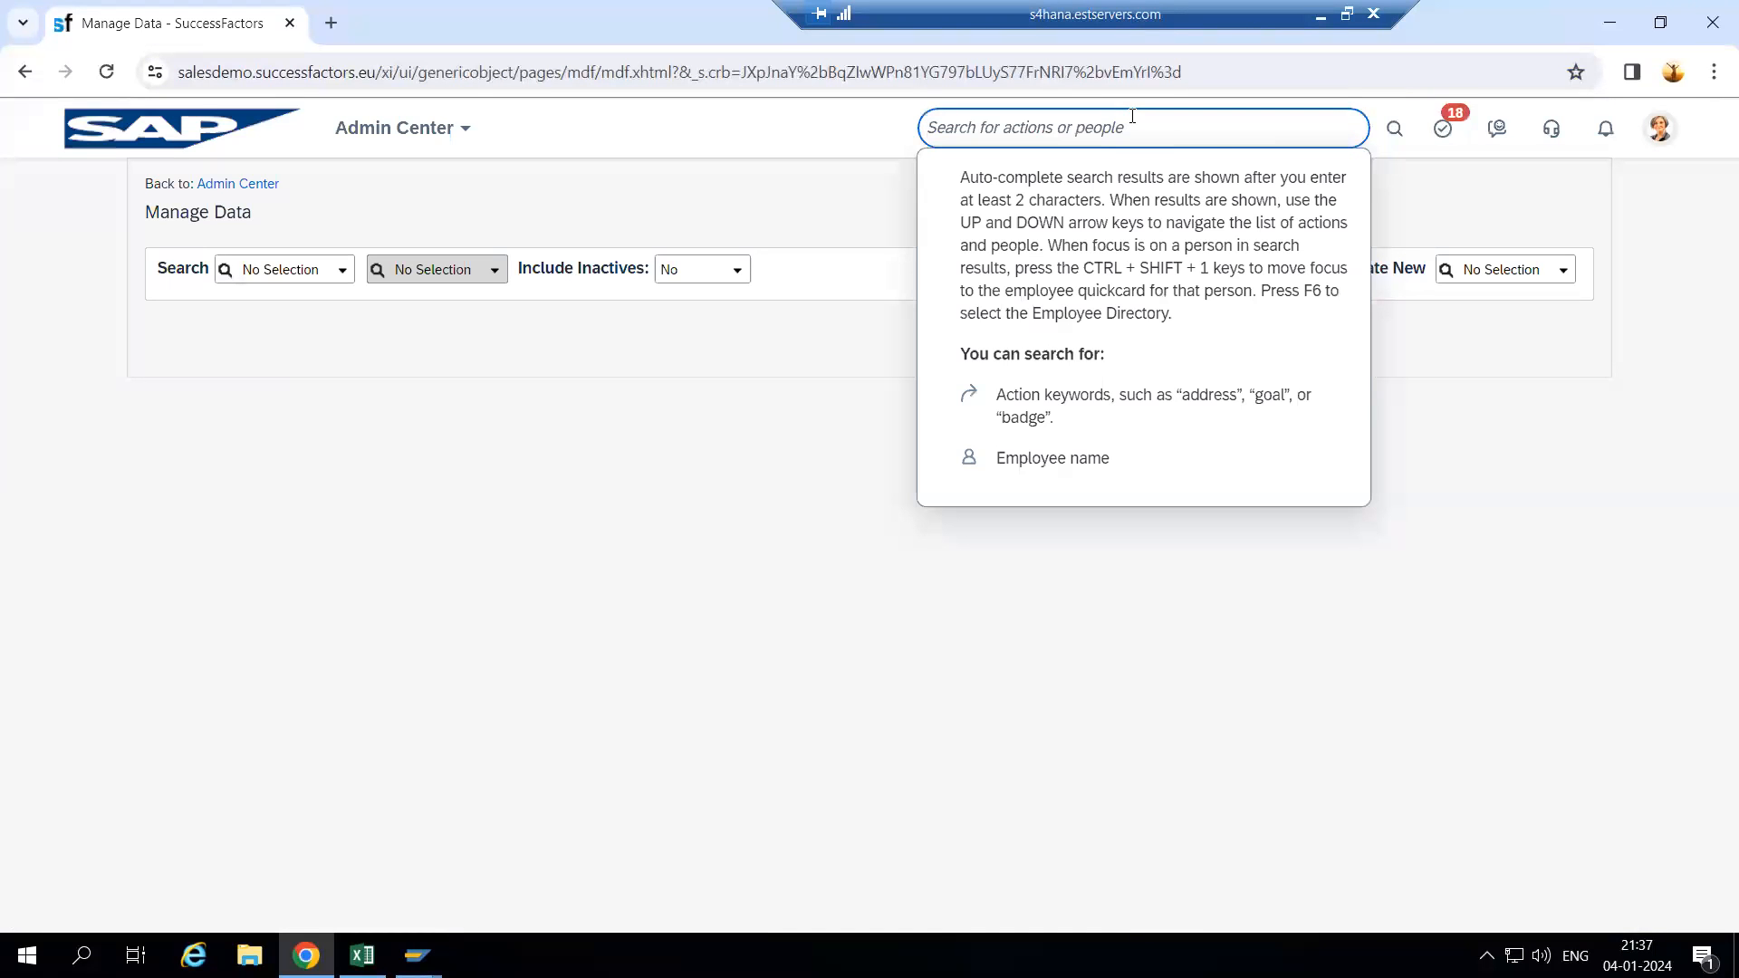
text(view org chart)
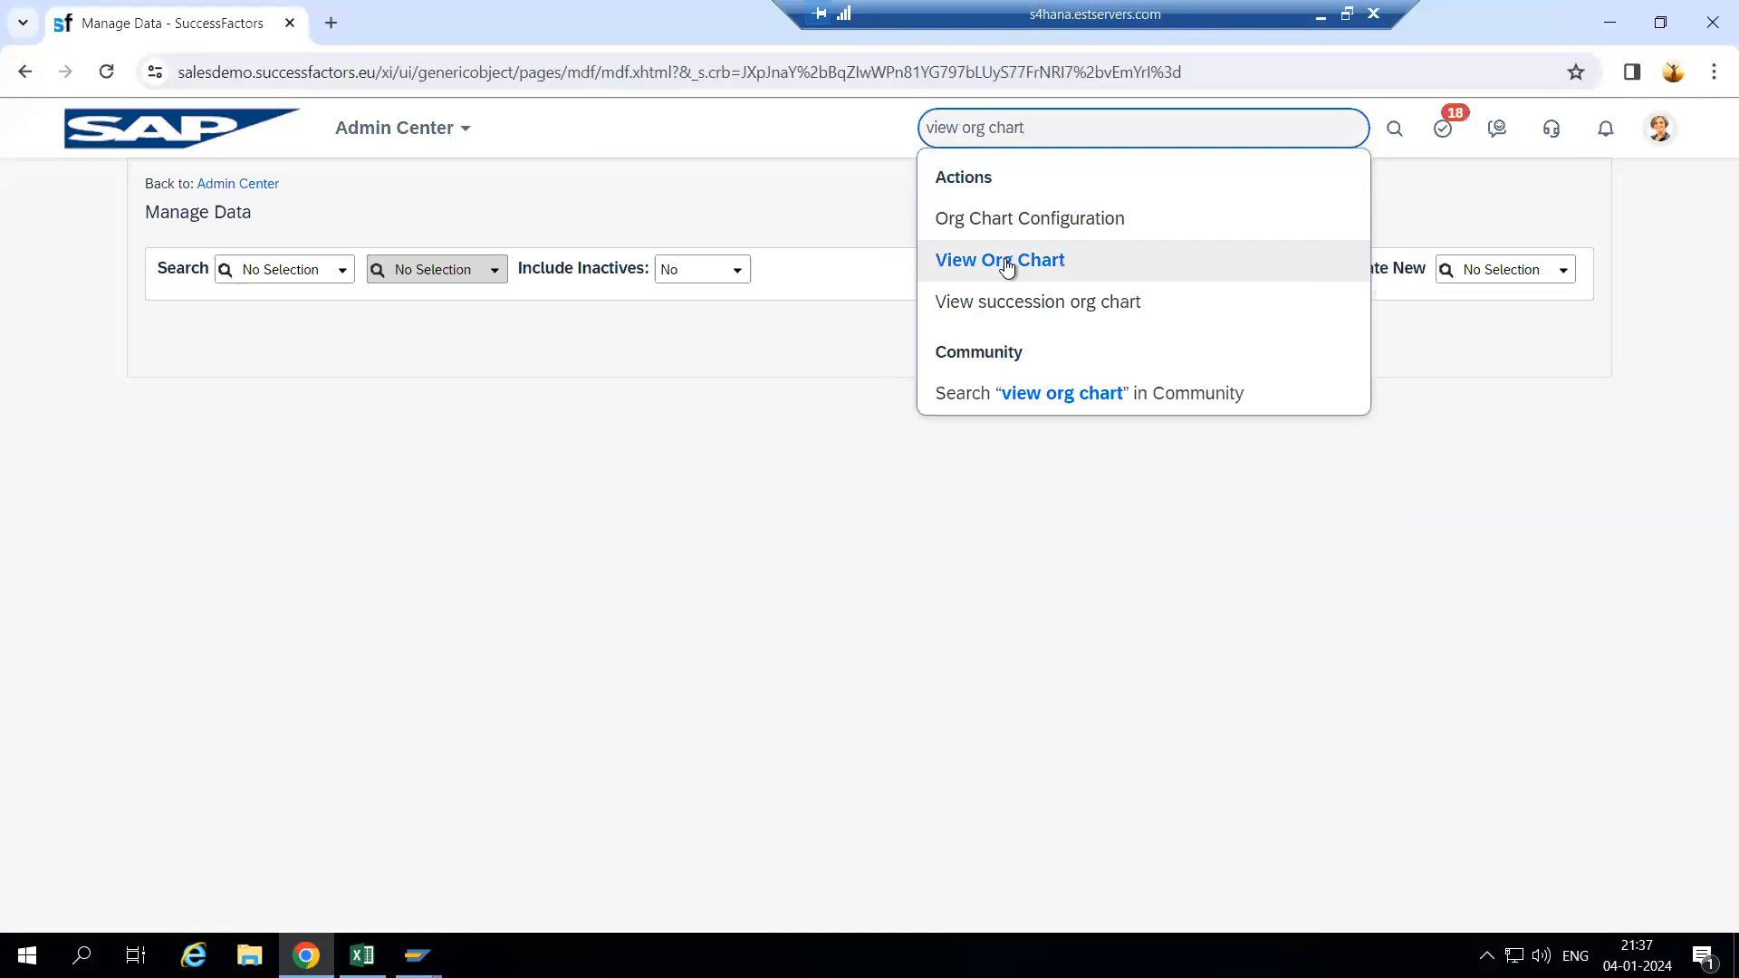
click(1003, 261)
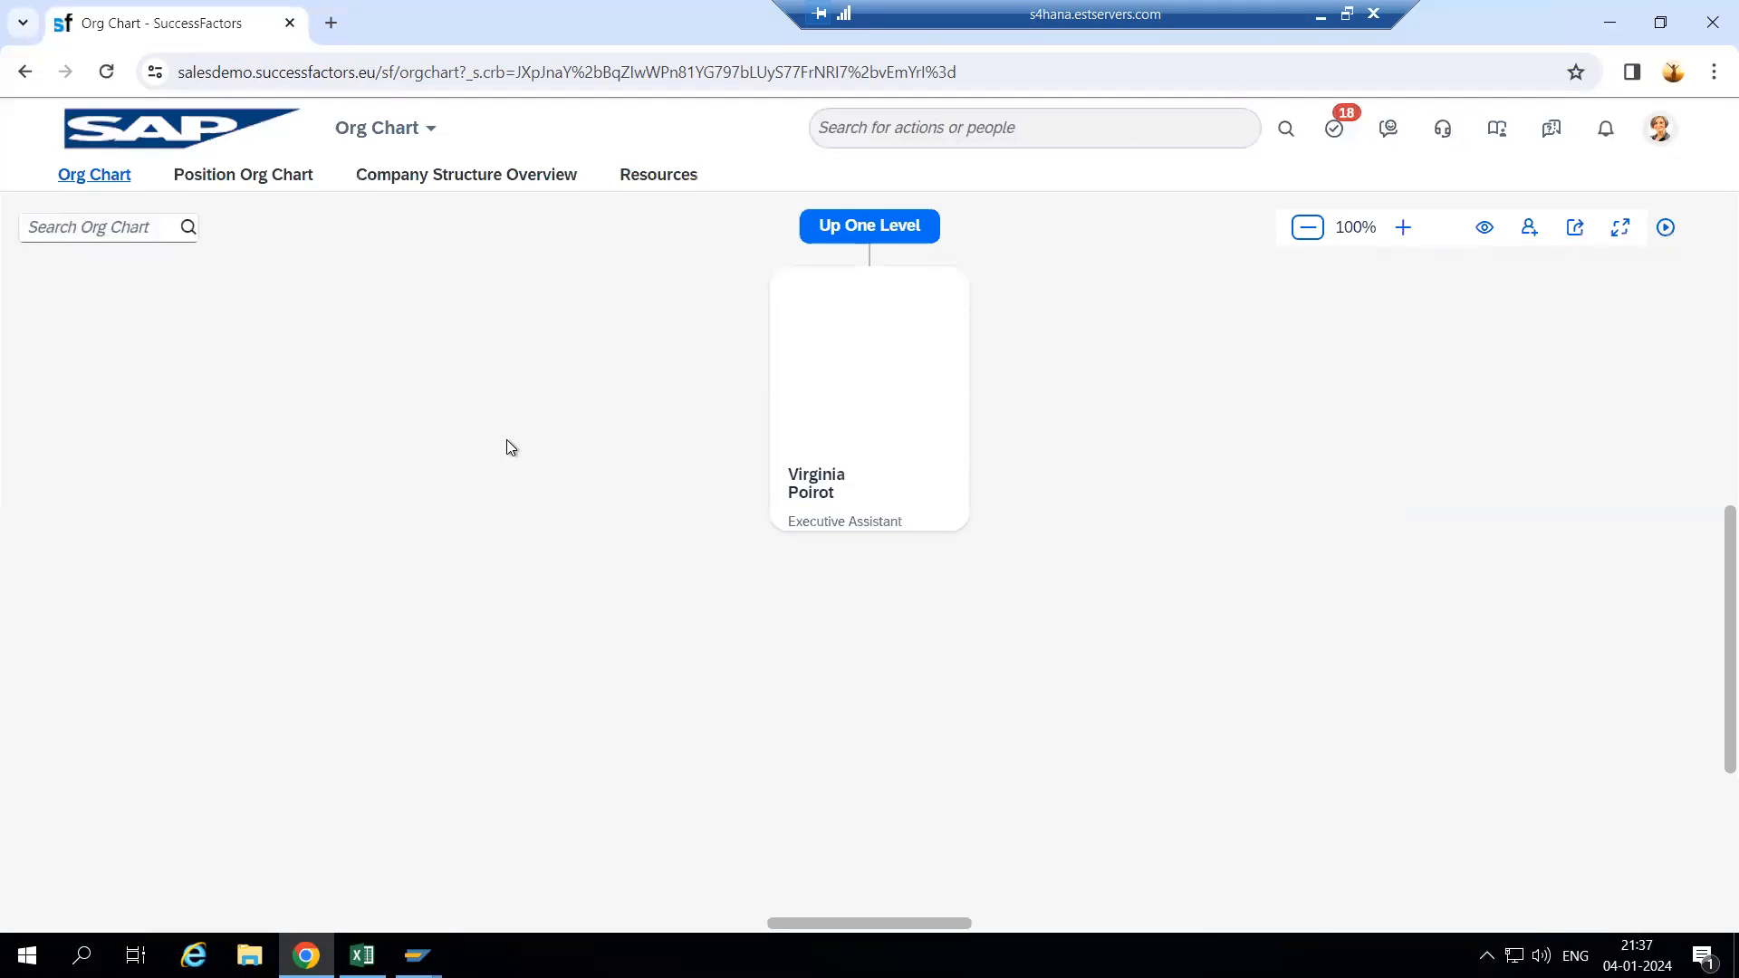
click(460, 178)
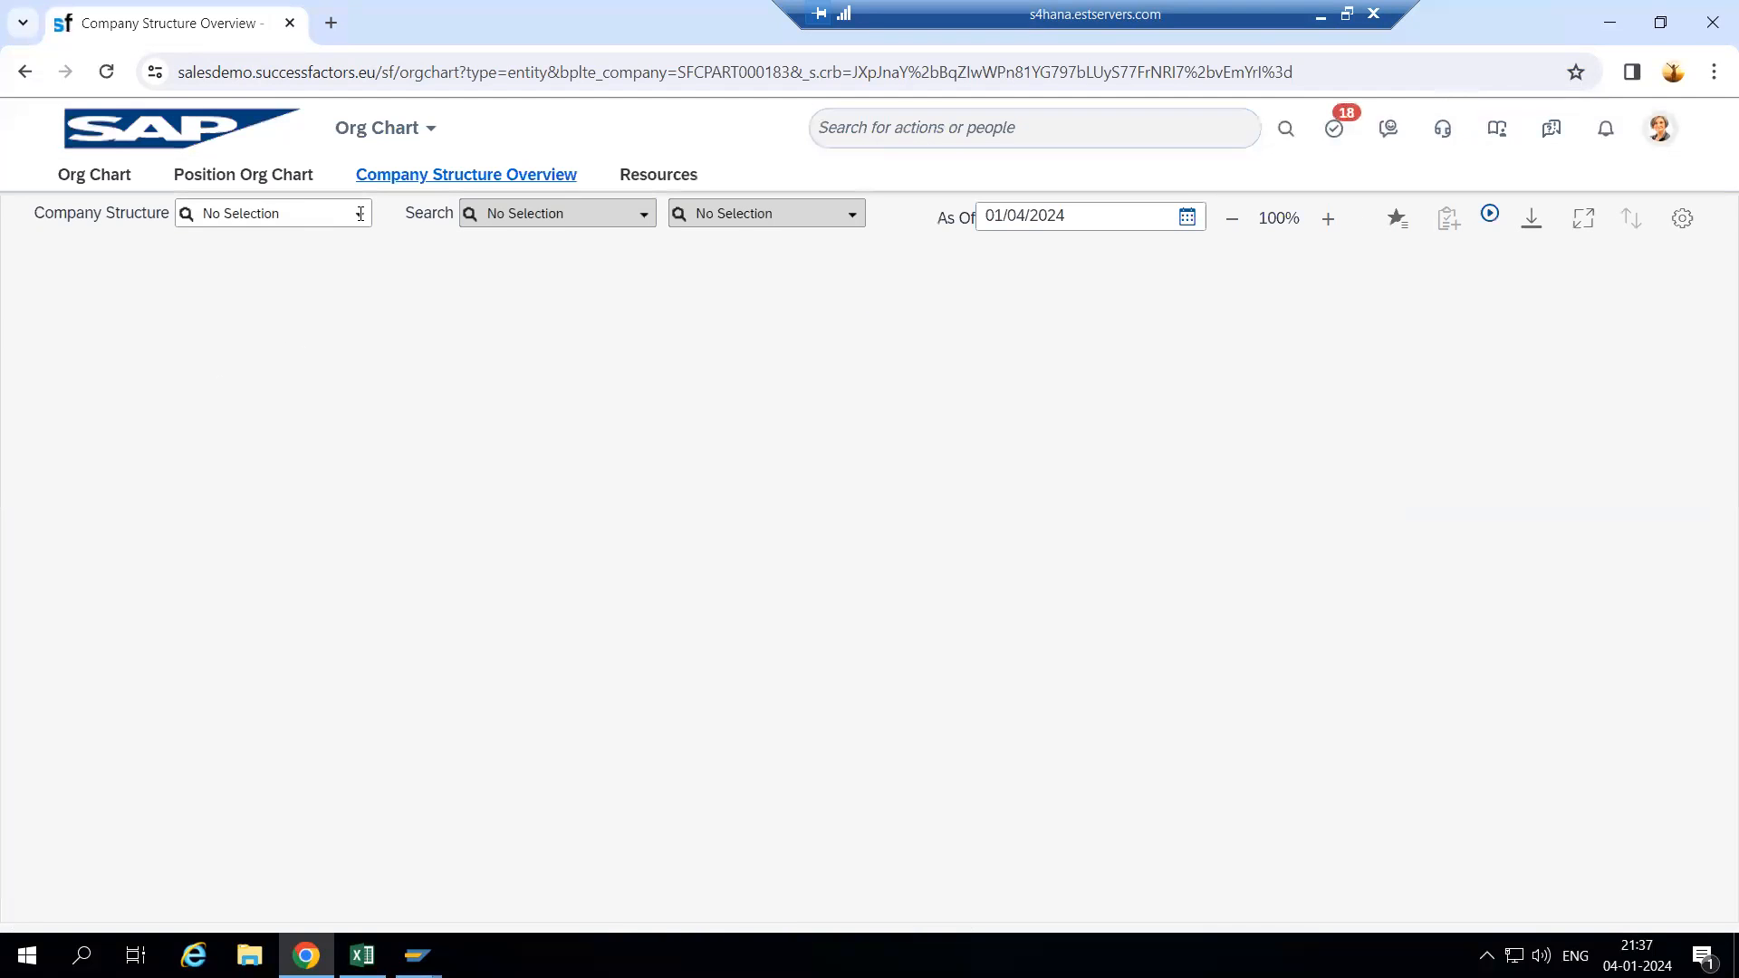
- Choose the Wipro Legal Entity structure from the company structures list
click(360, 218)
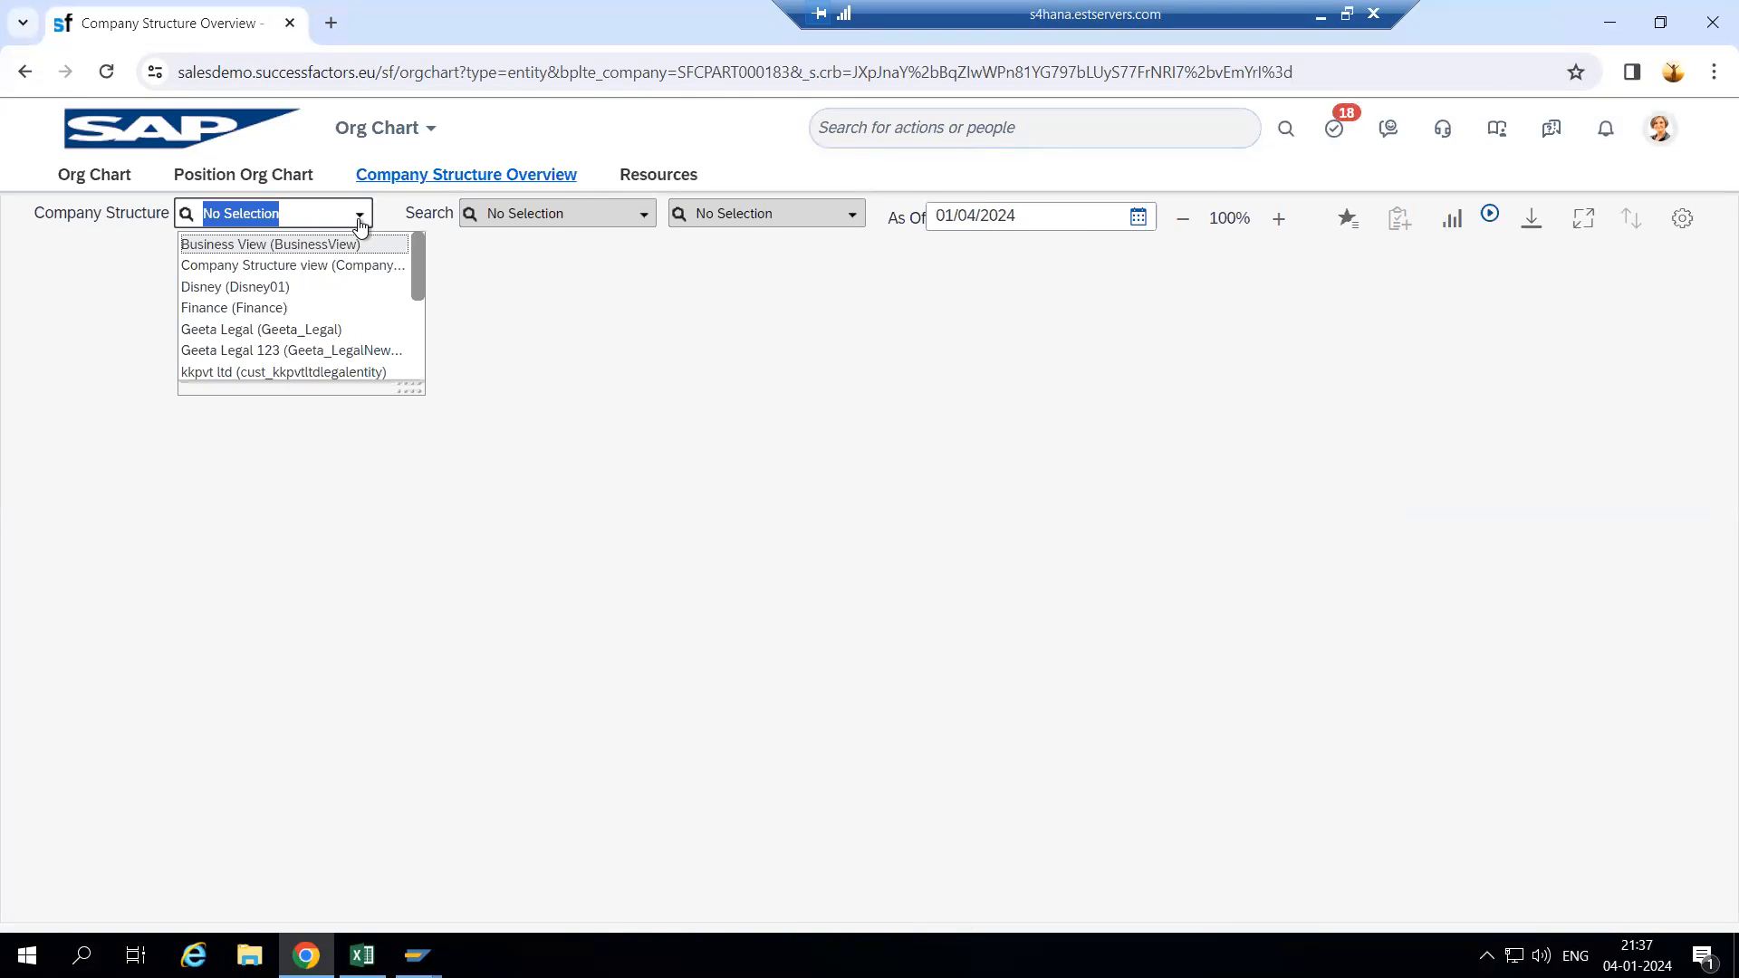
scroll(288, 362, down, 3)
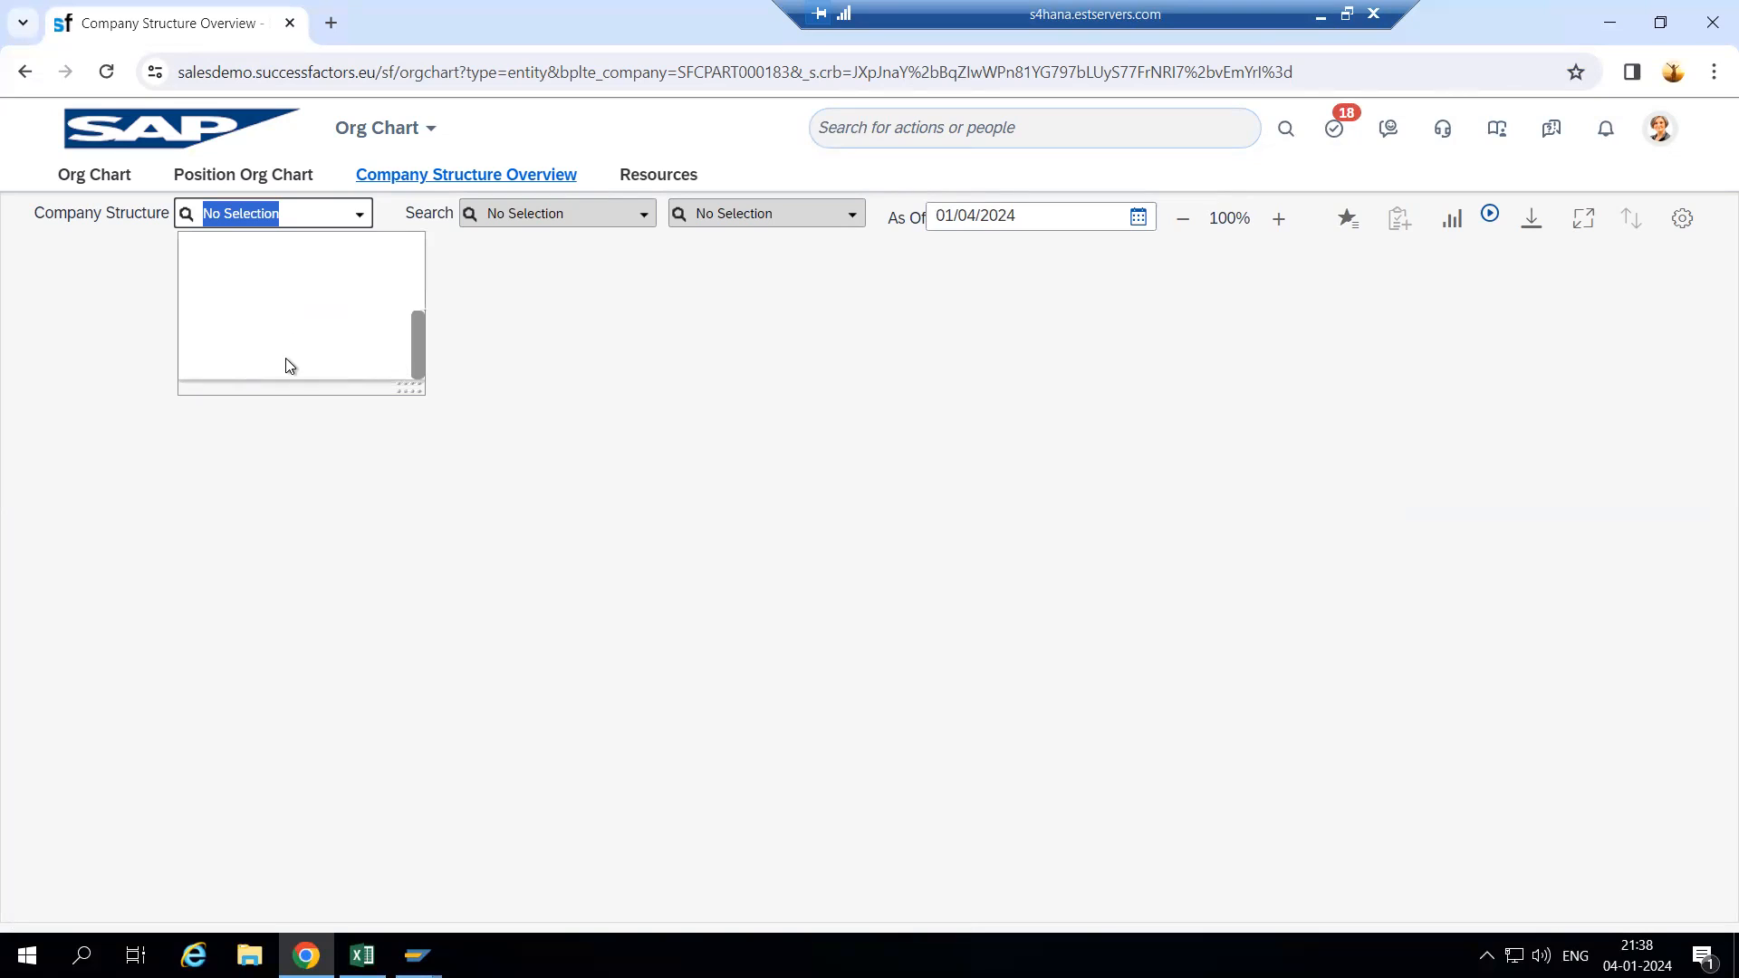
scroll(238, 357, up, 3)
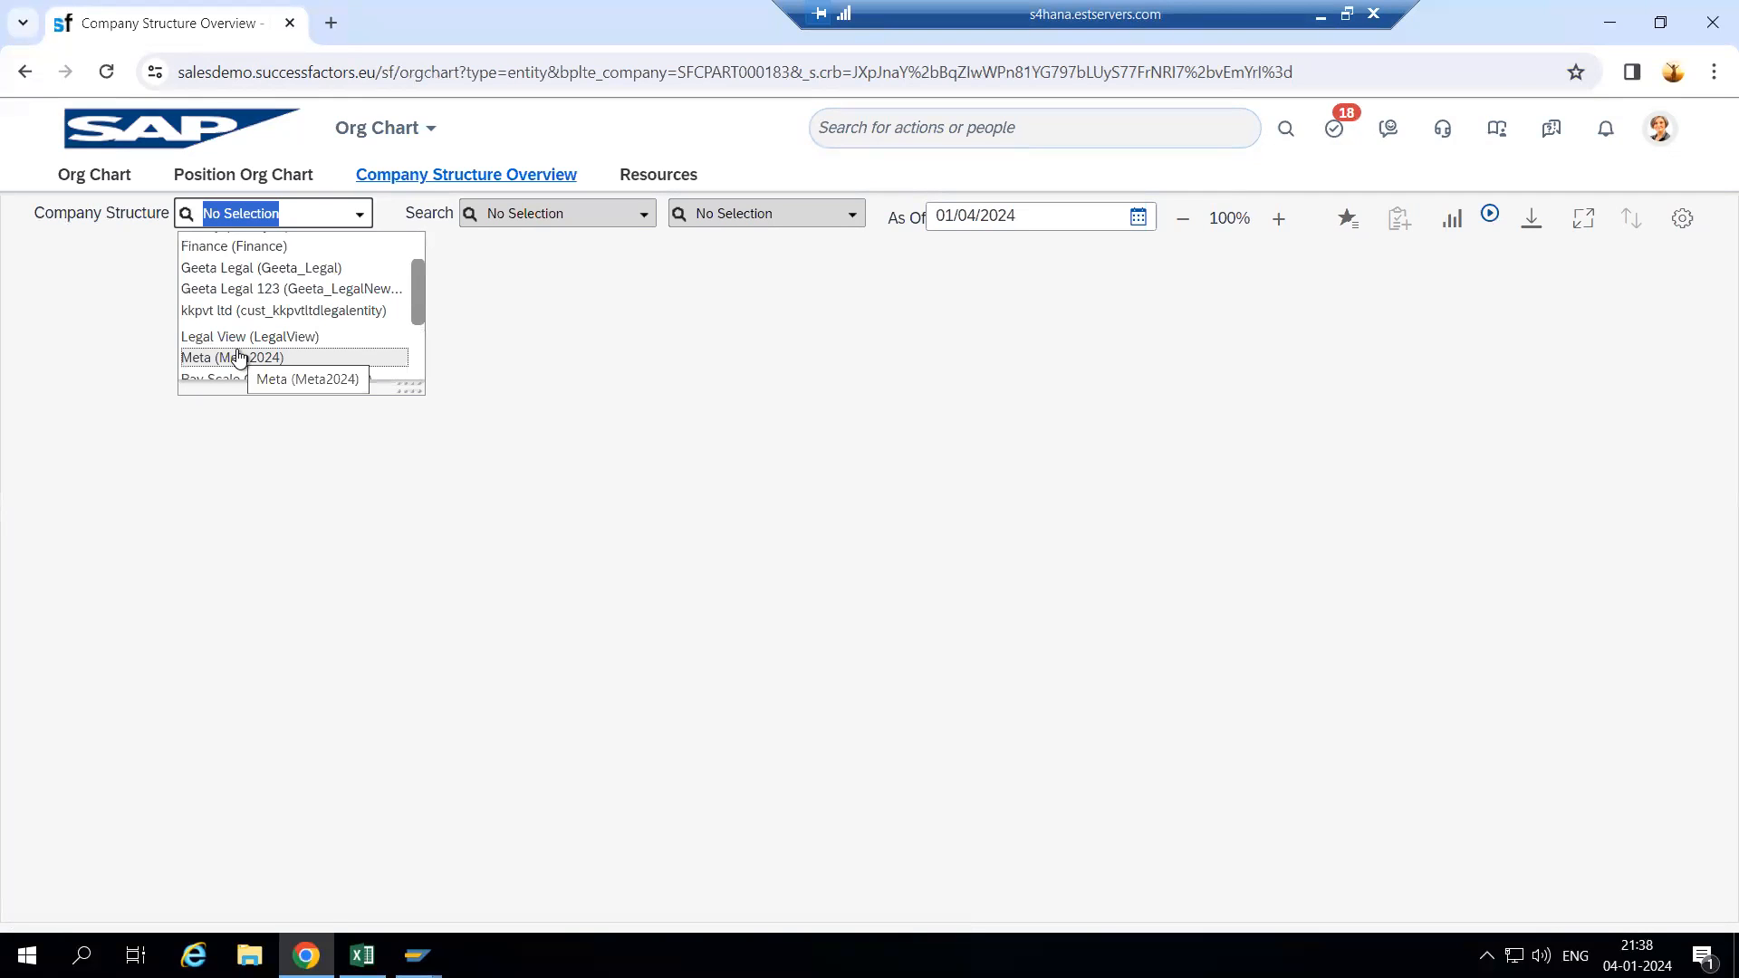
drag(411, 298, 411, 346)
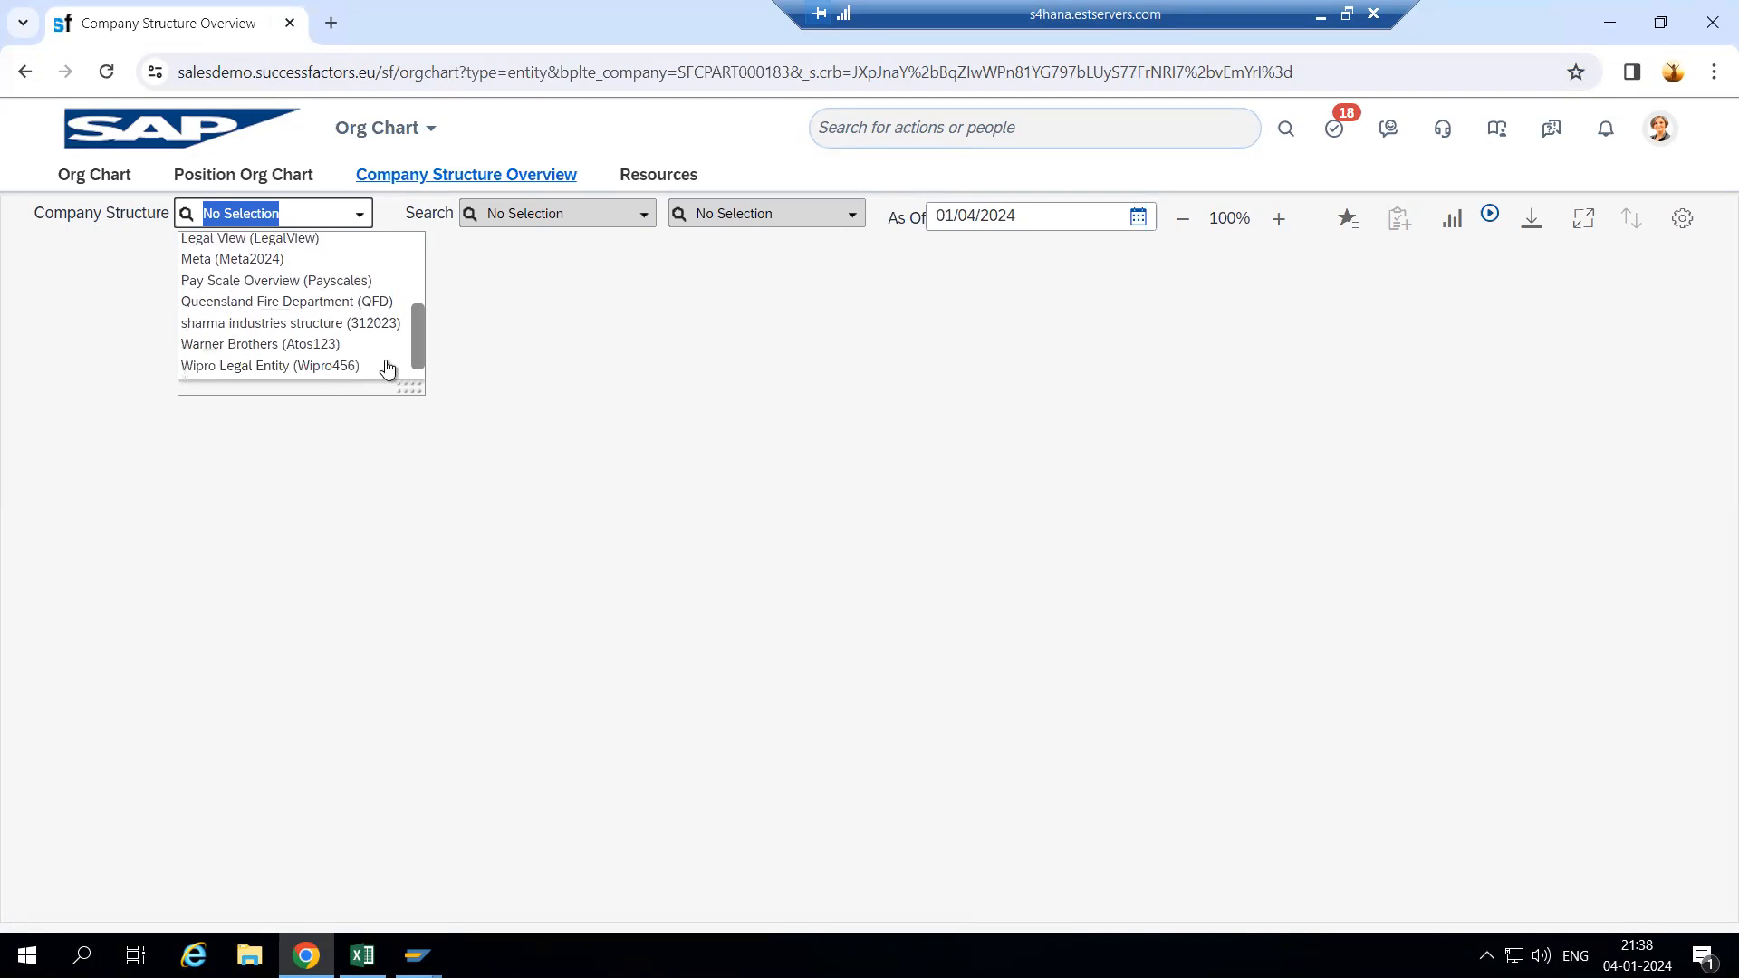
scroll(326, 376, down, 1)
click(324, 351)
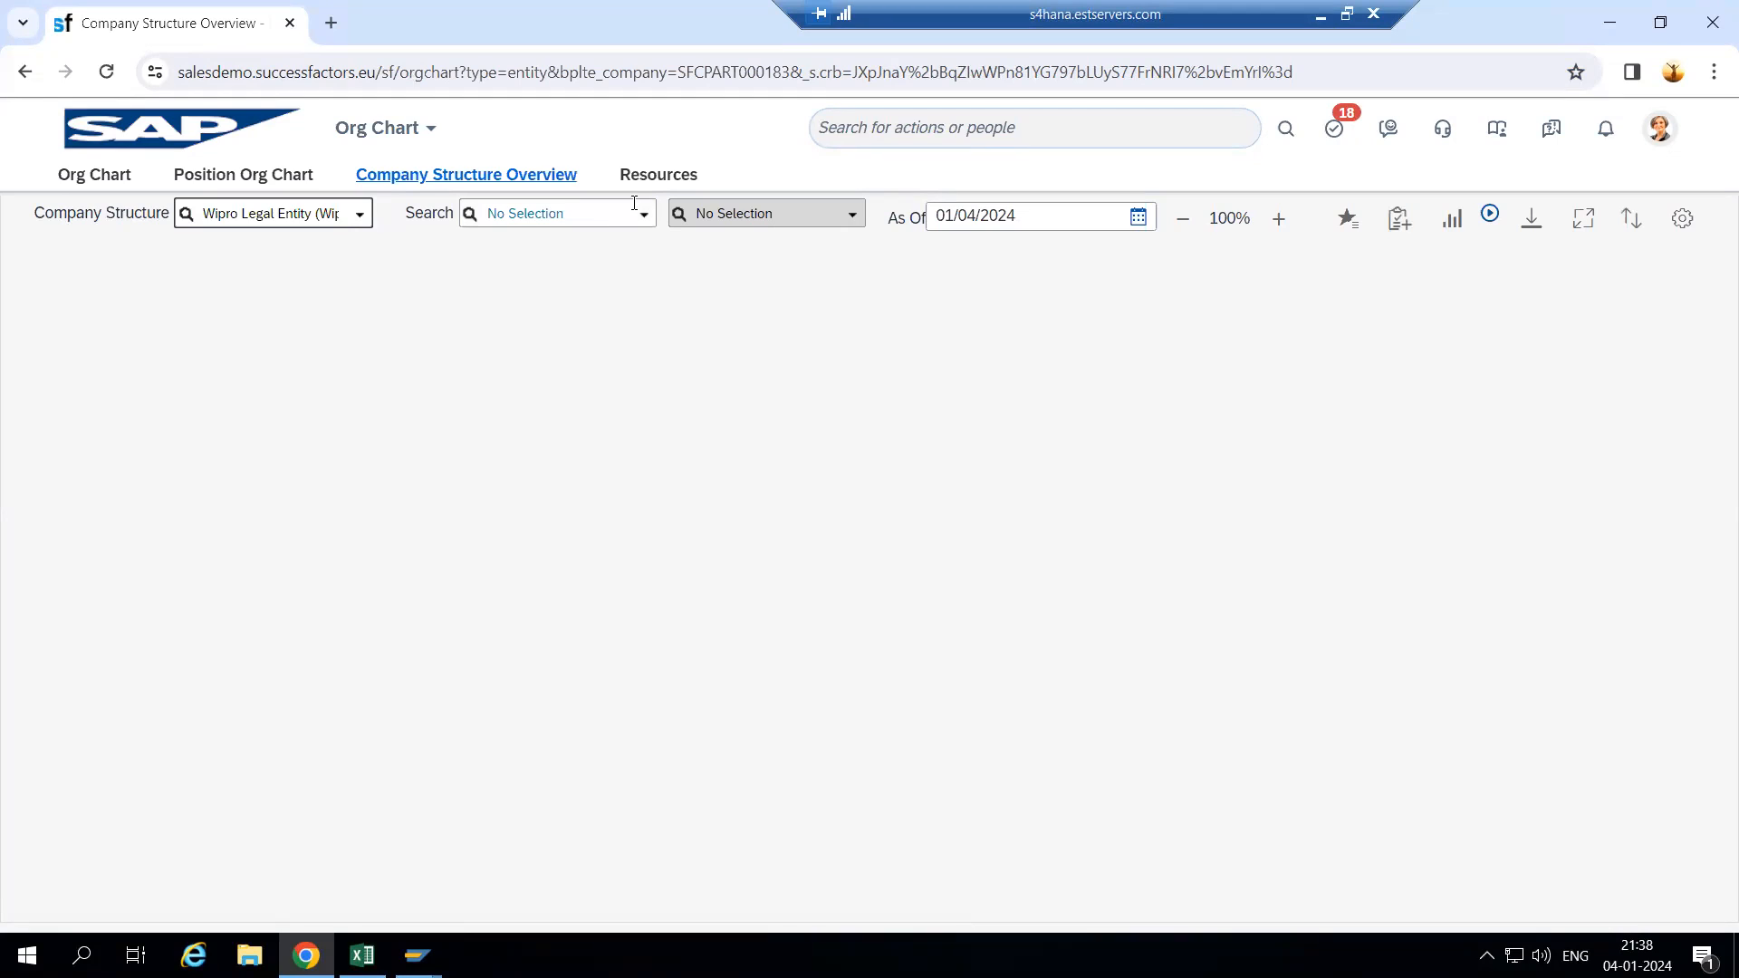
- Search by legal entity for Wipro and expand its Business Unit and Division down to the Department
click(643, 216)
click(574, 244)
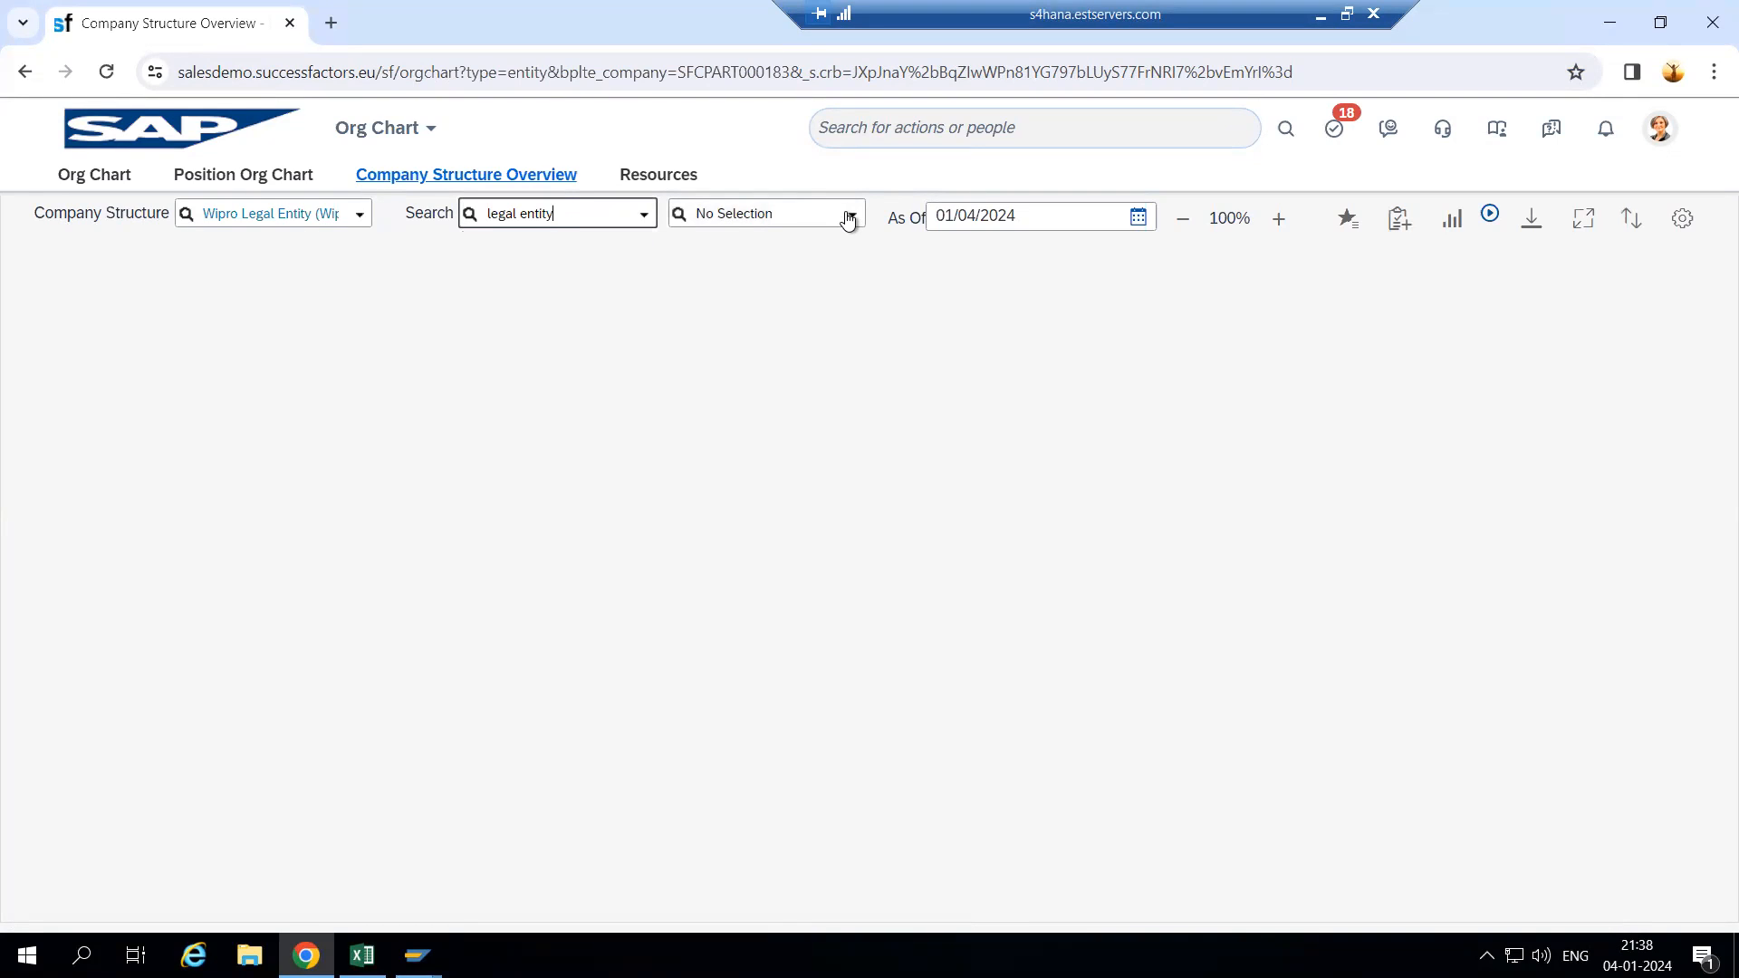
click(848, 221)
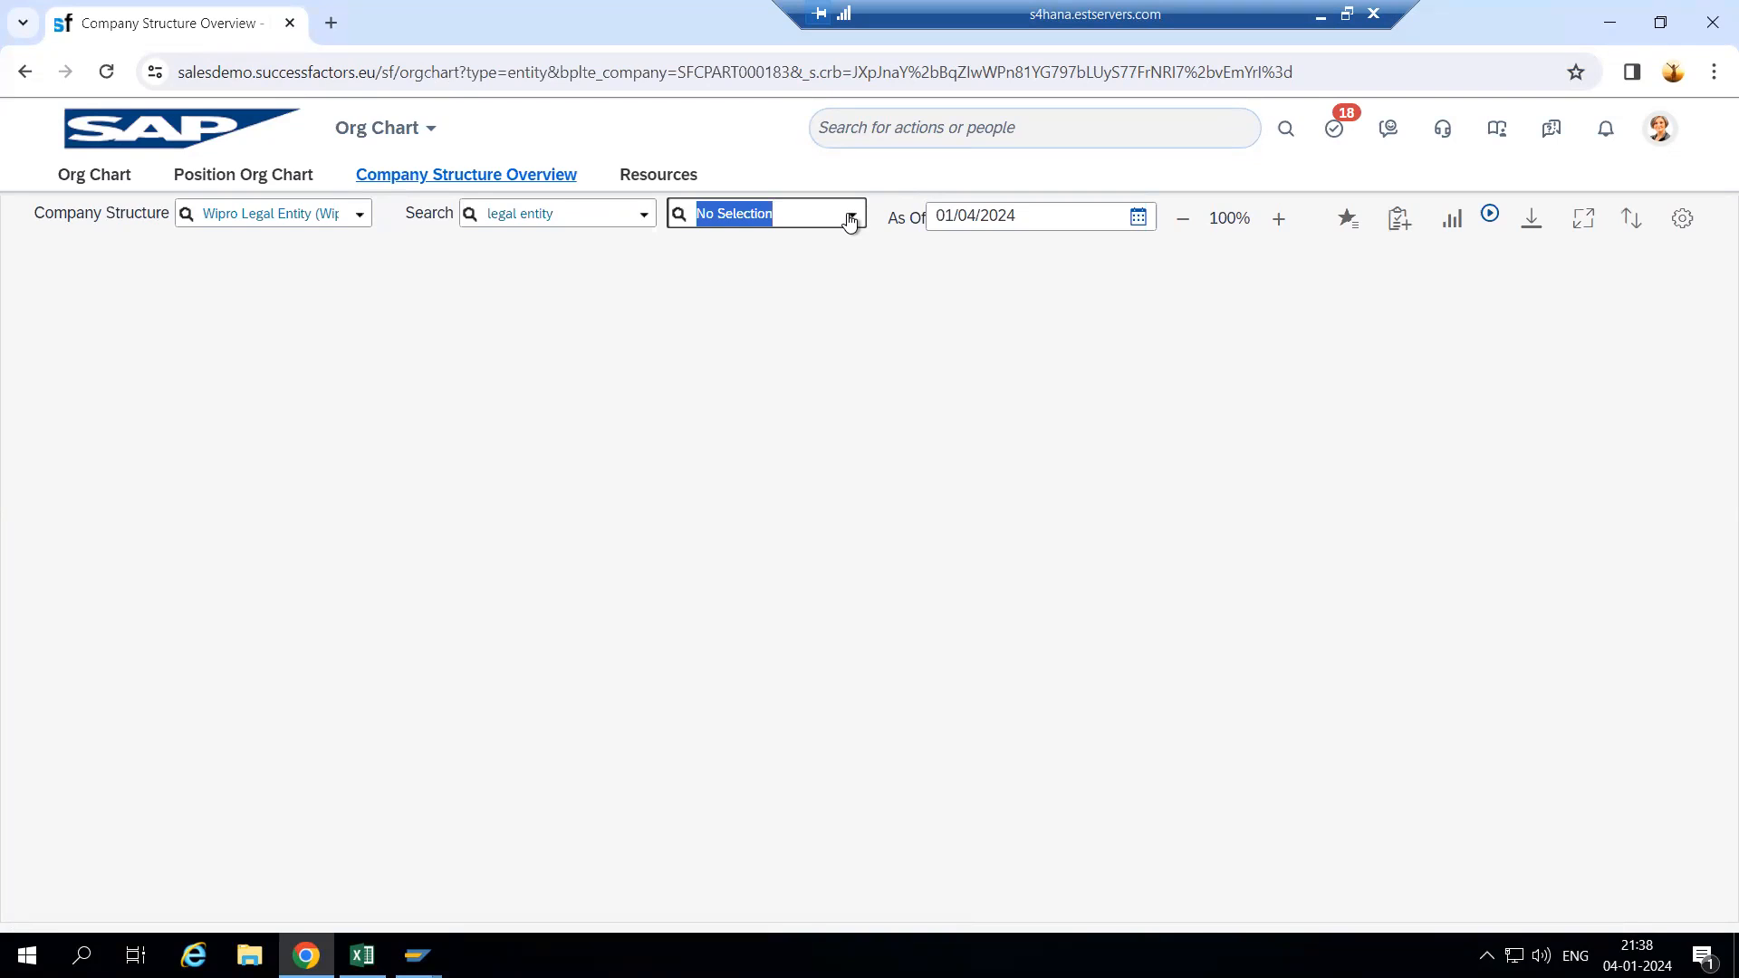
text(wipro)
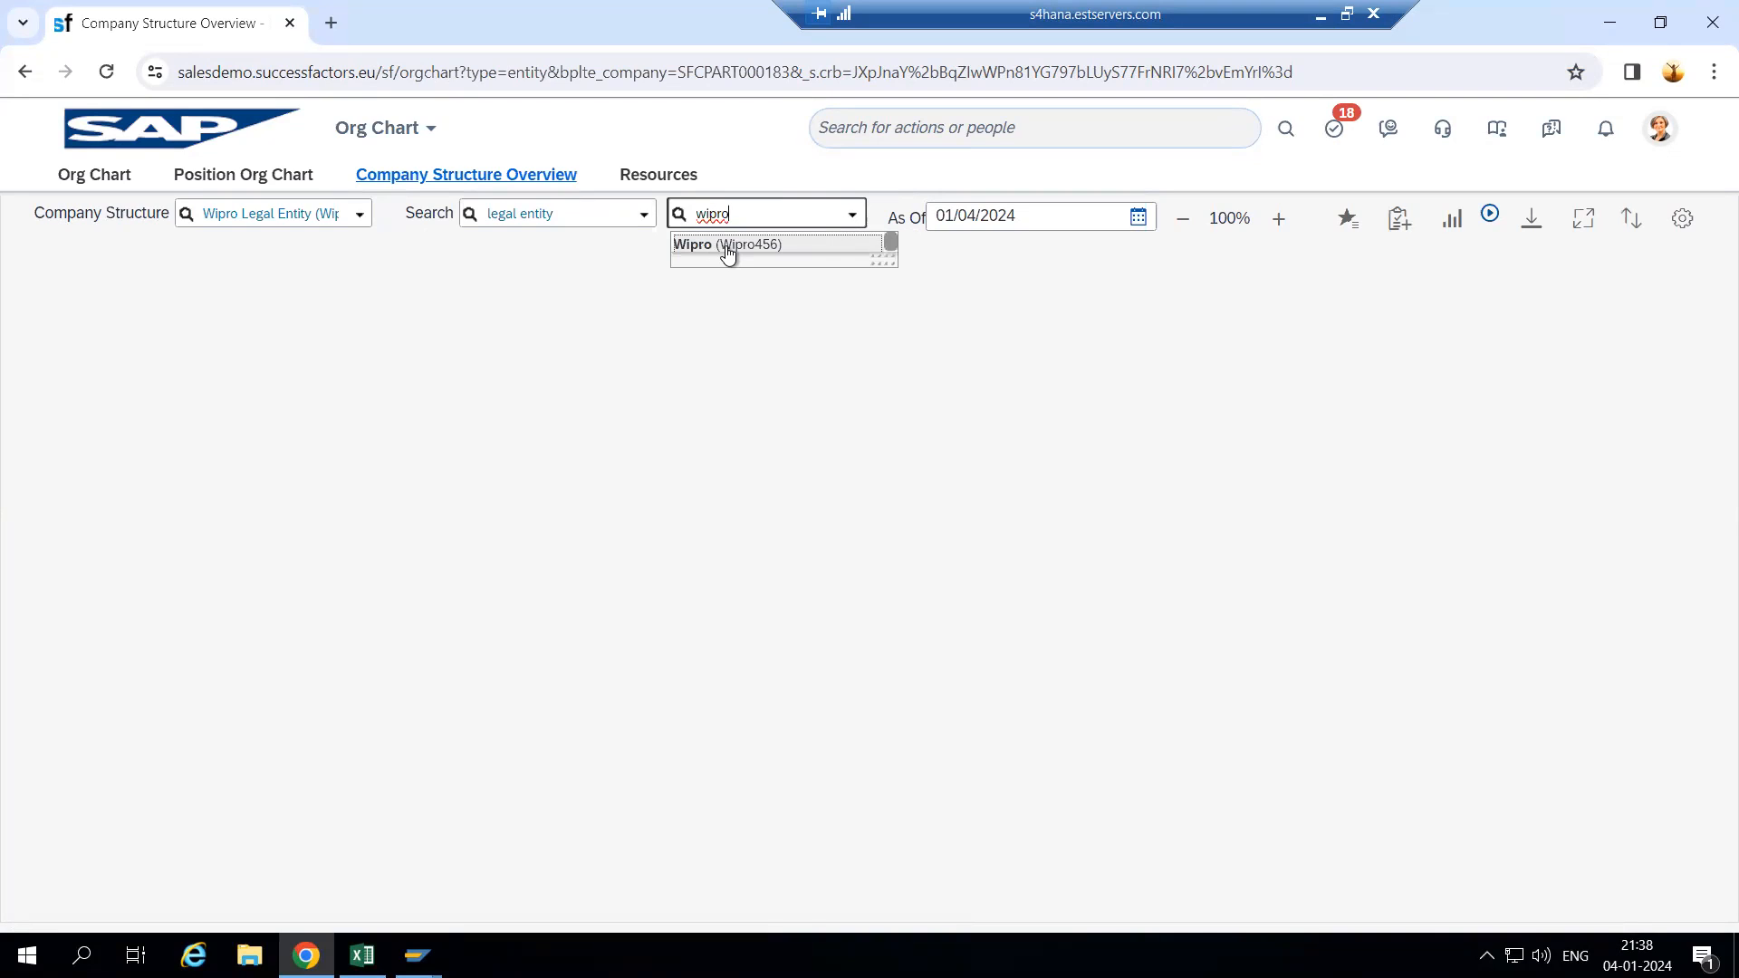
key(Return)
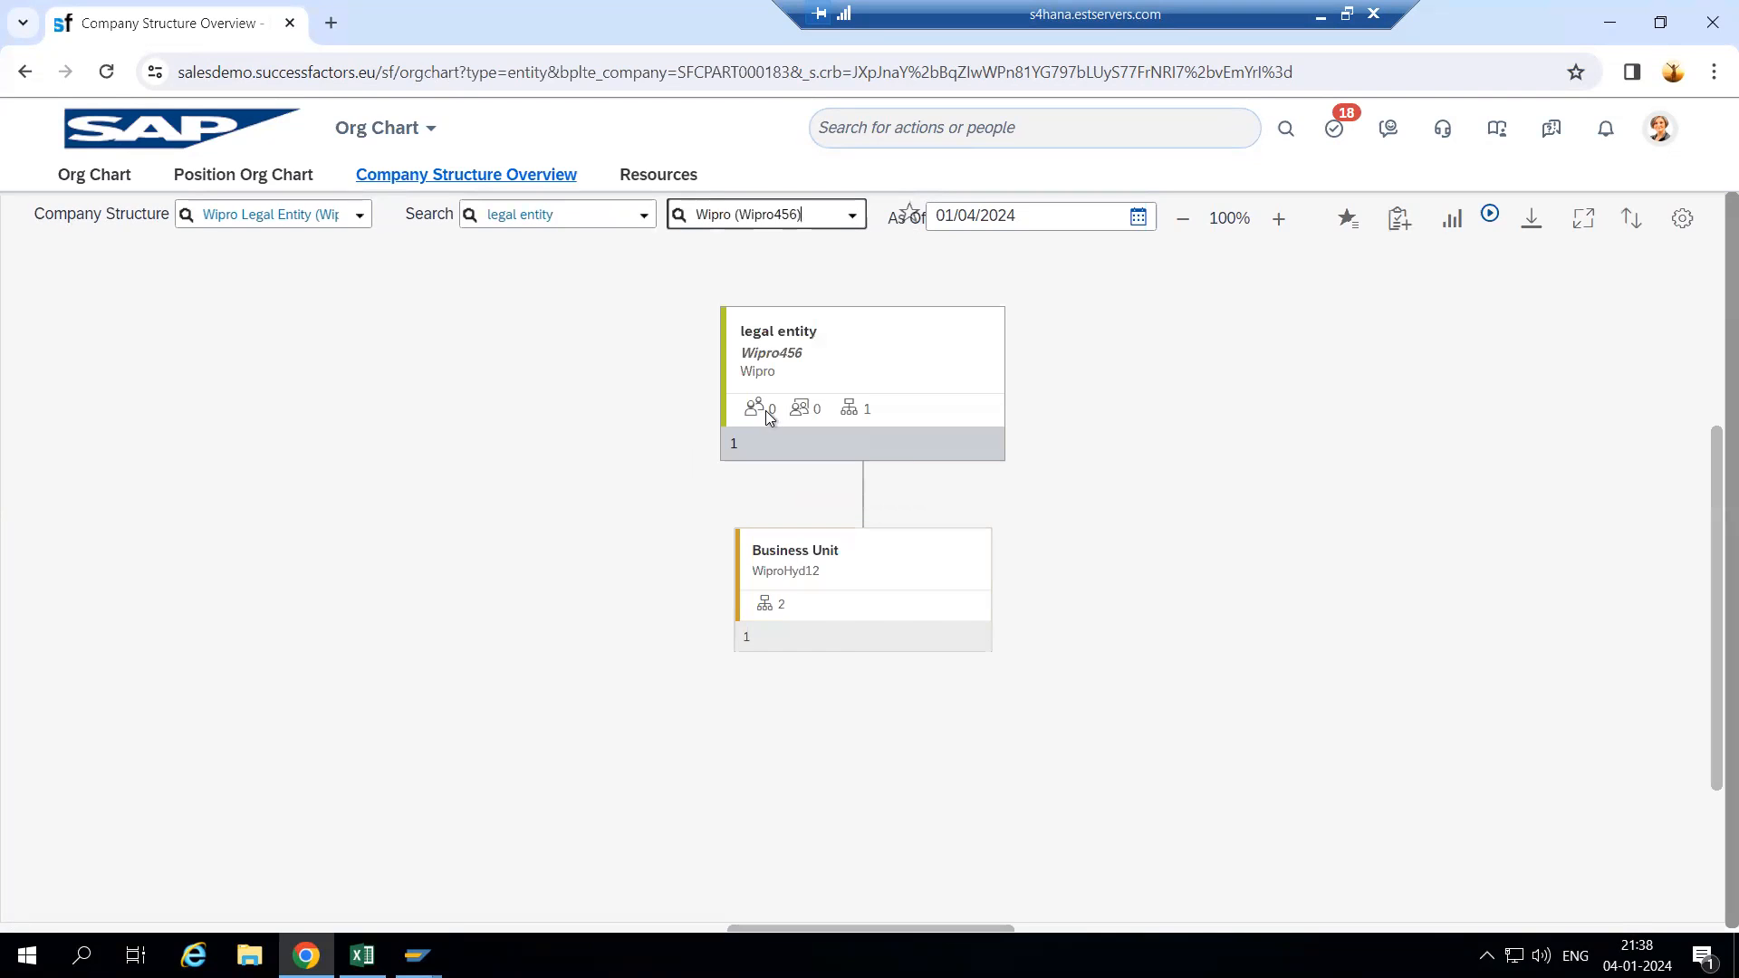
click(844, 653)
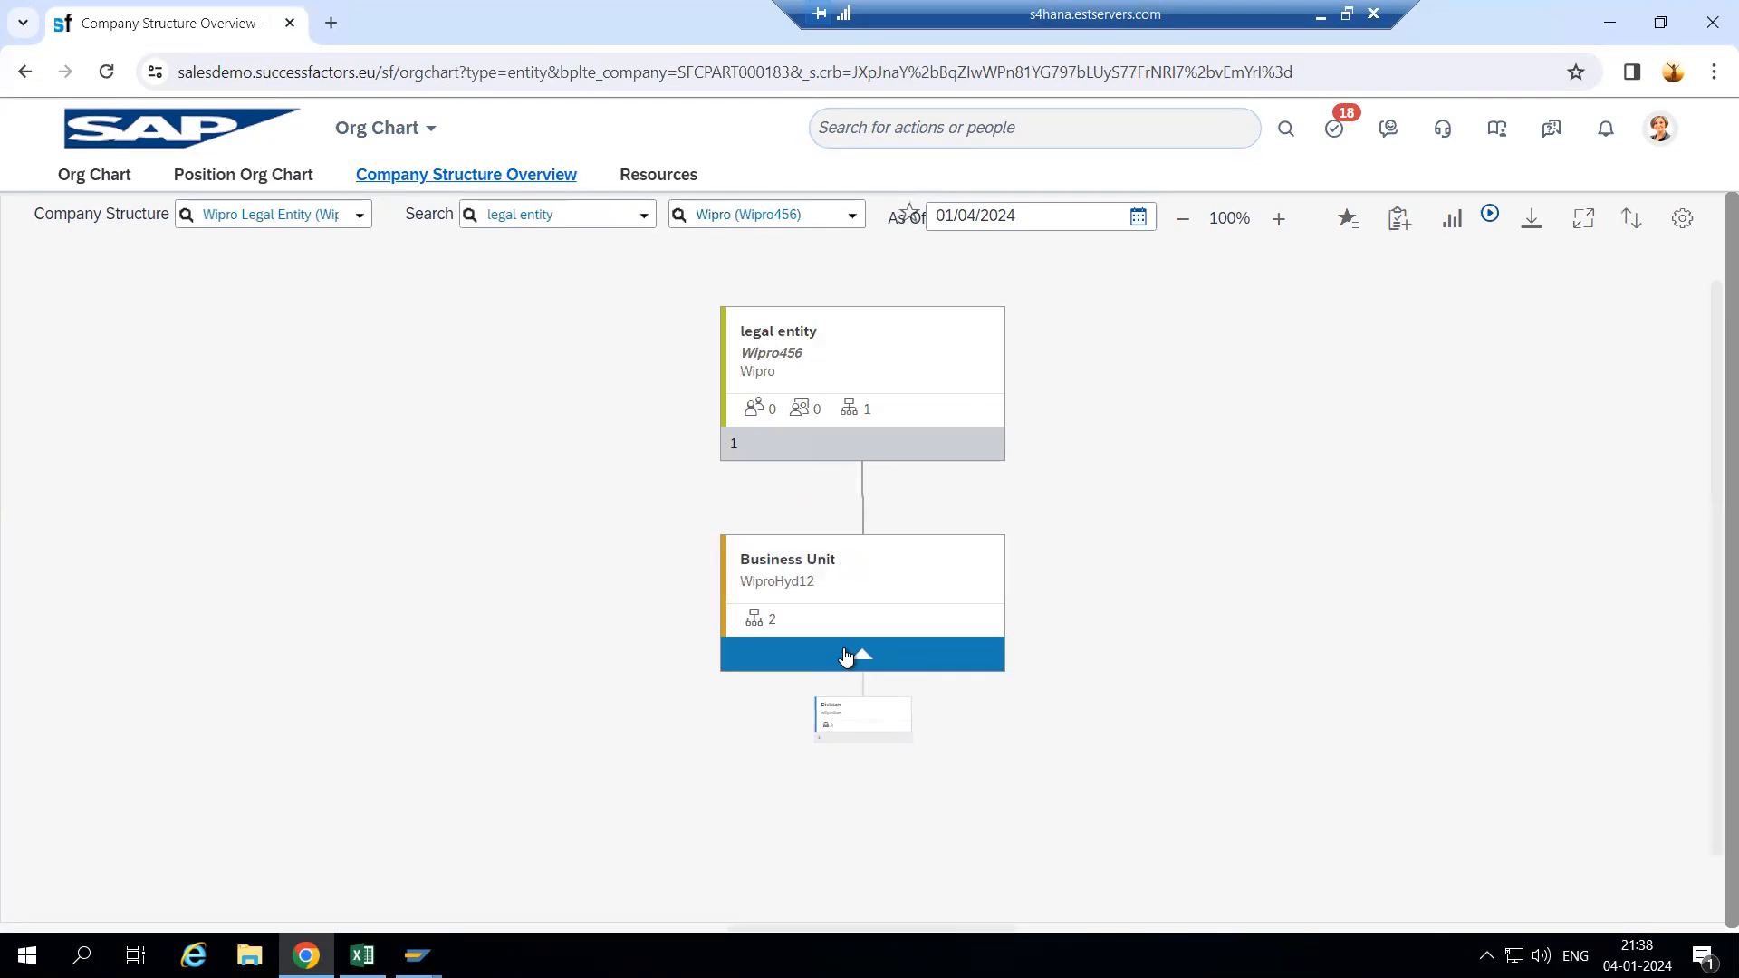
click(847, 705)
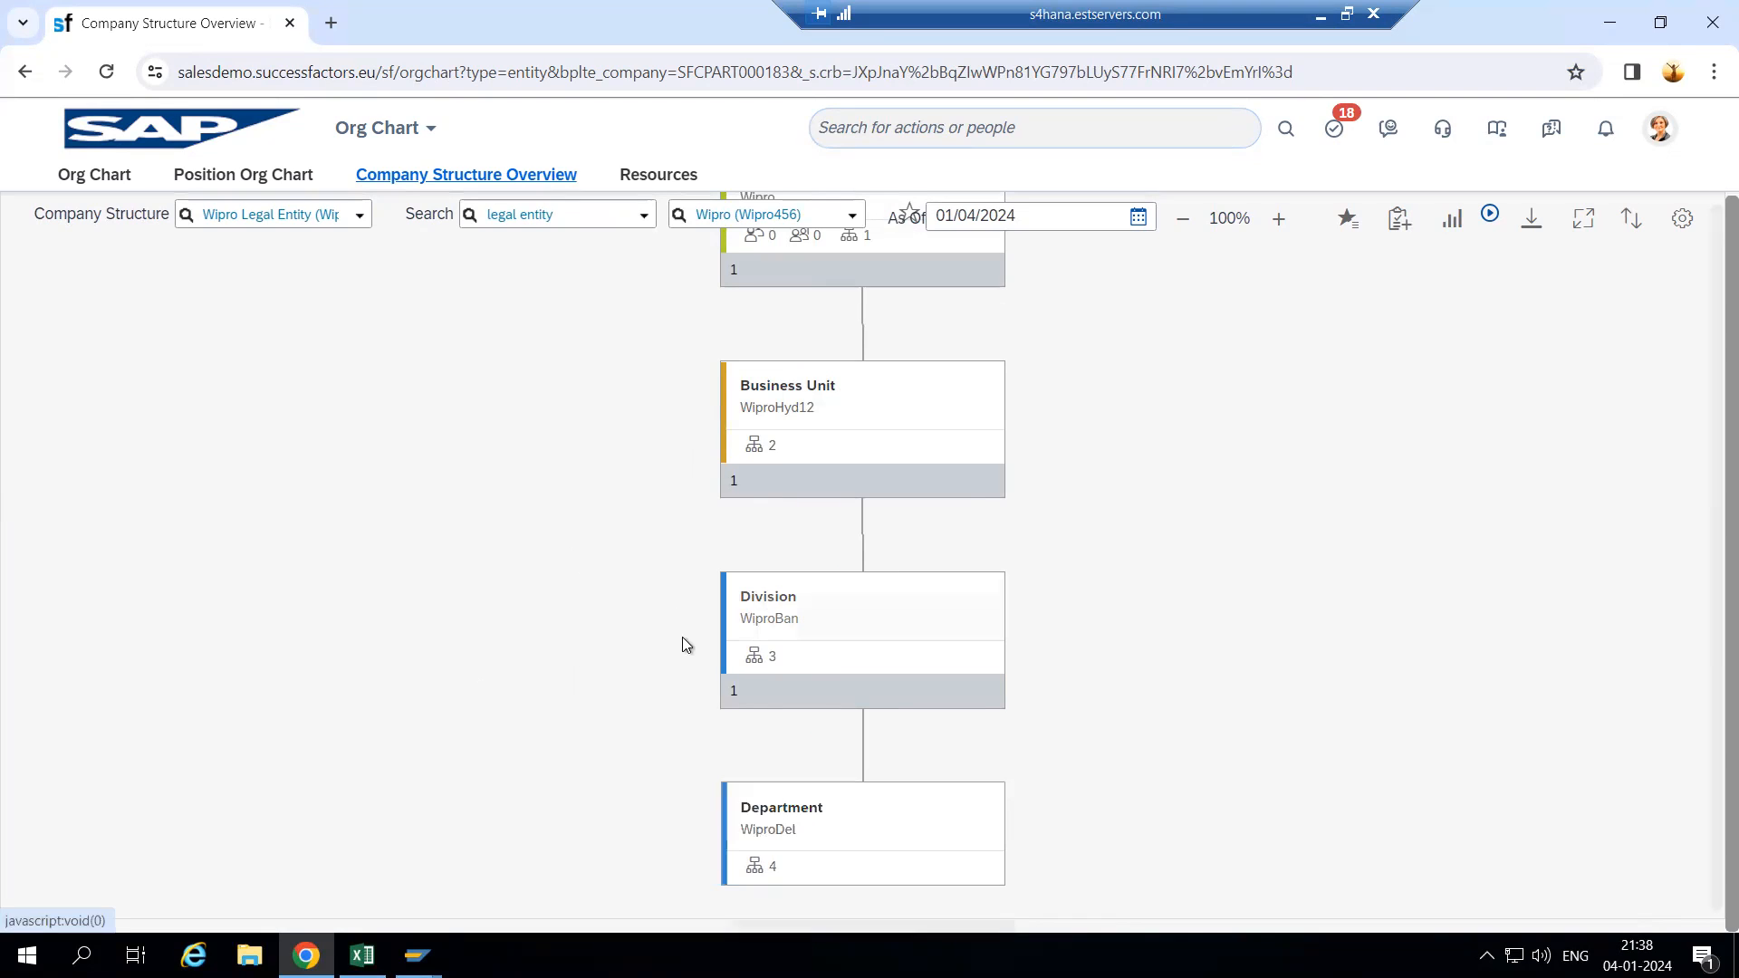
scroll(681, 655, up, 4)
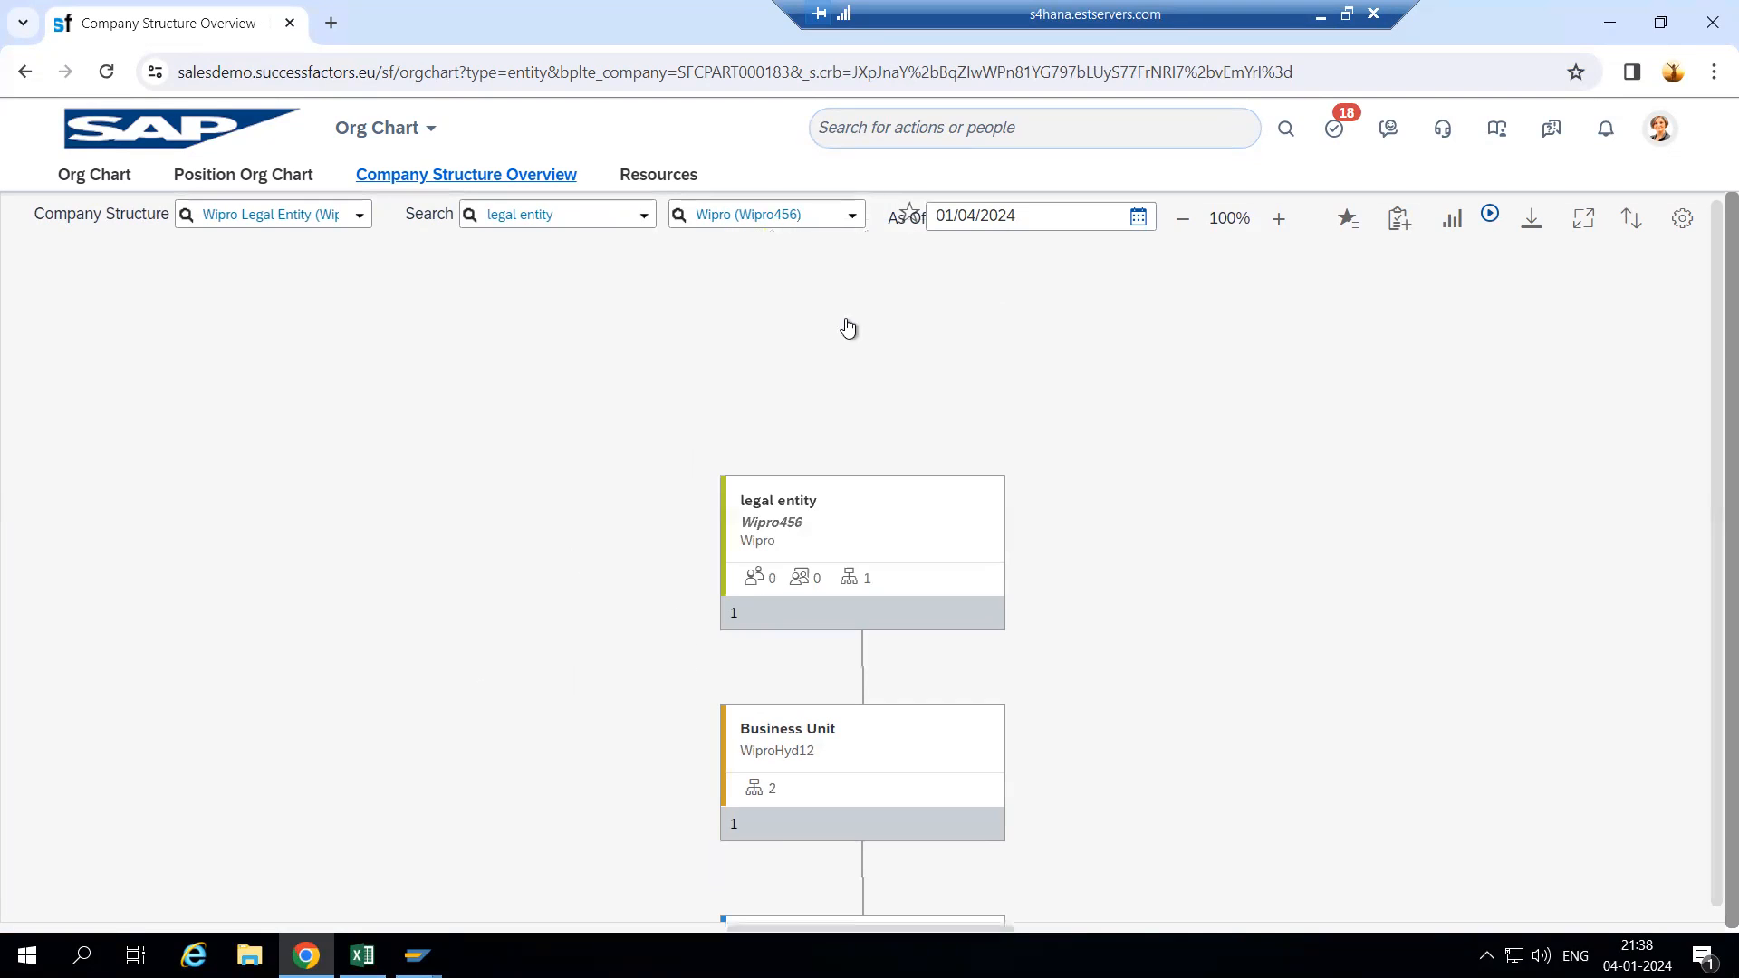
right_click(220, 20)
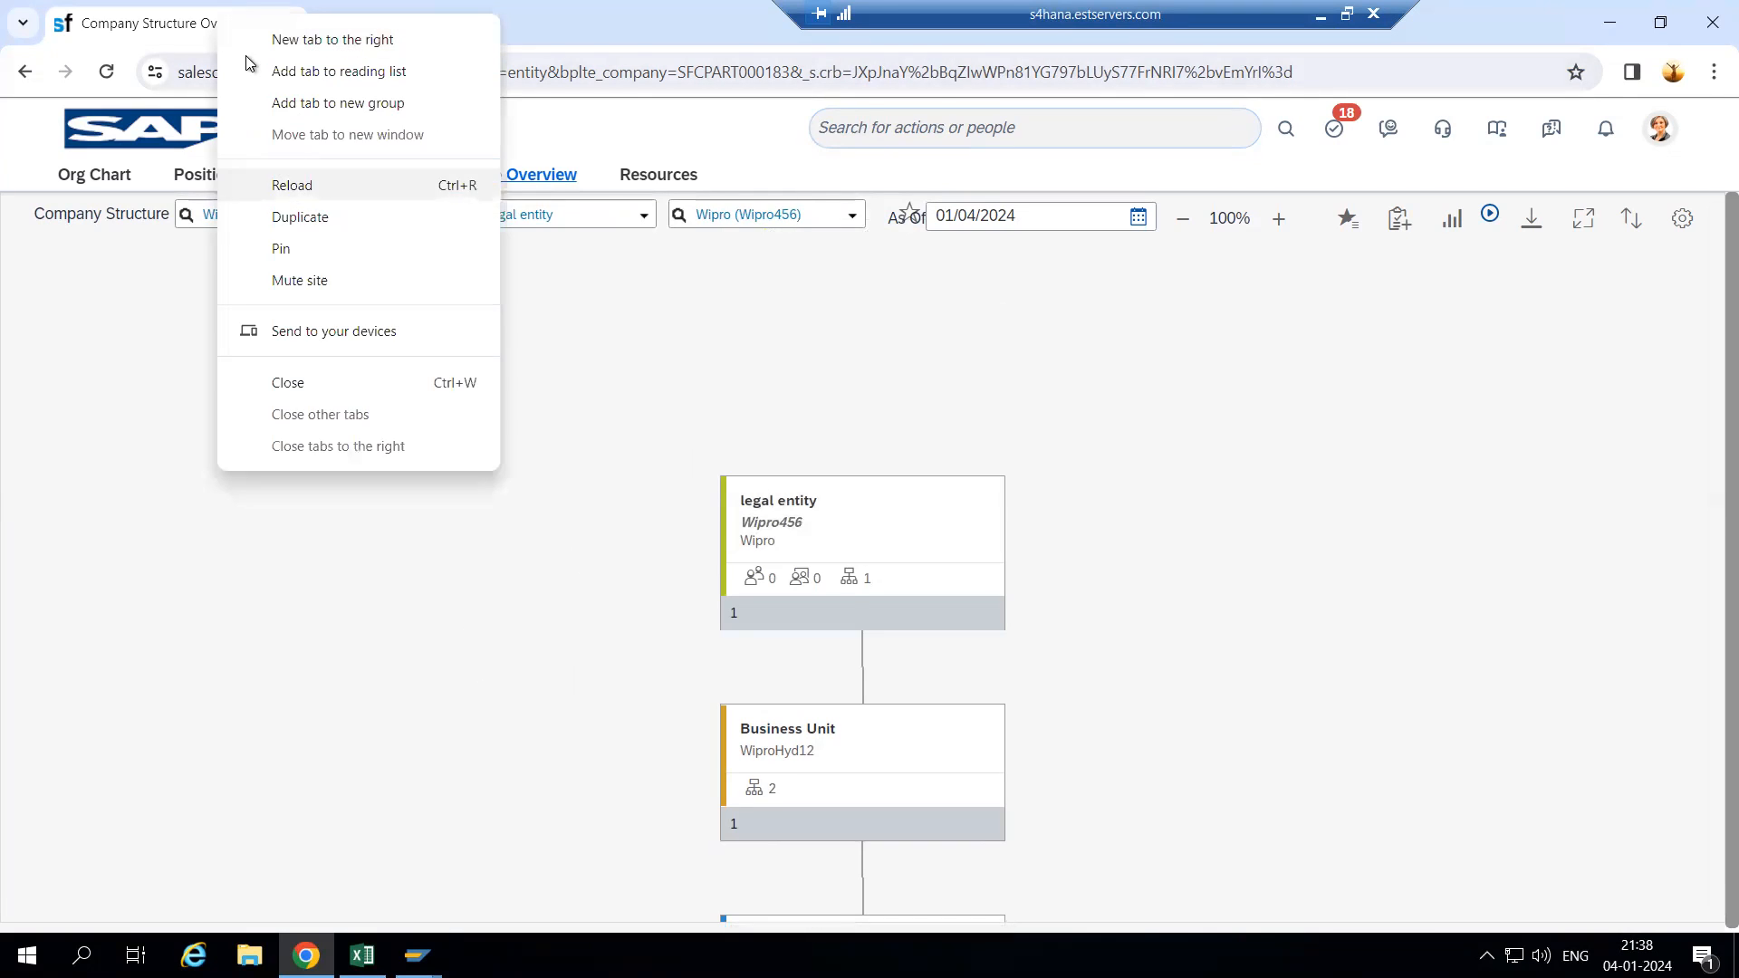
- Duplicate the tab, open Manage Organization, Pay and Job Structures via 'Manage org pa', and start a new Location Group
click(335, 212)
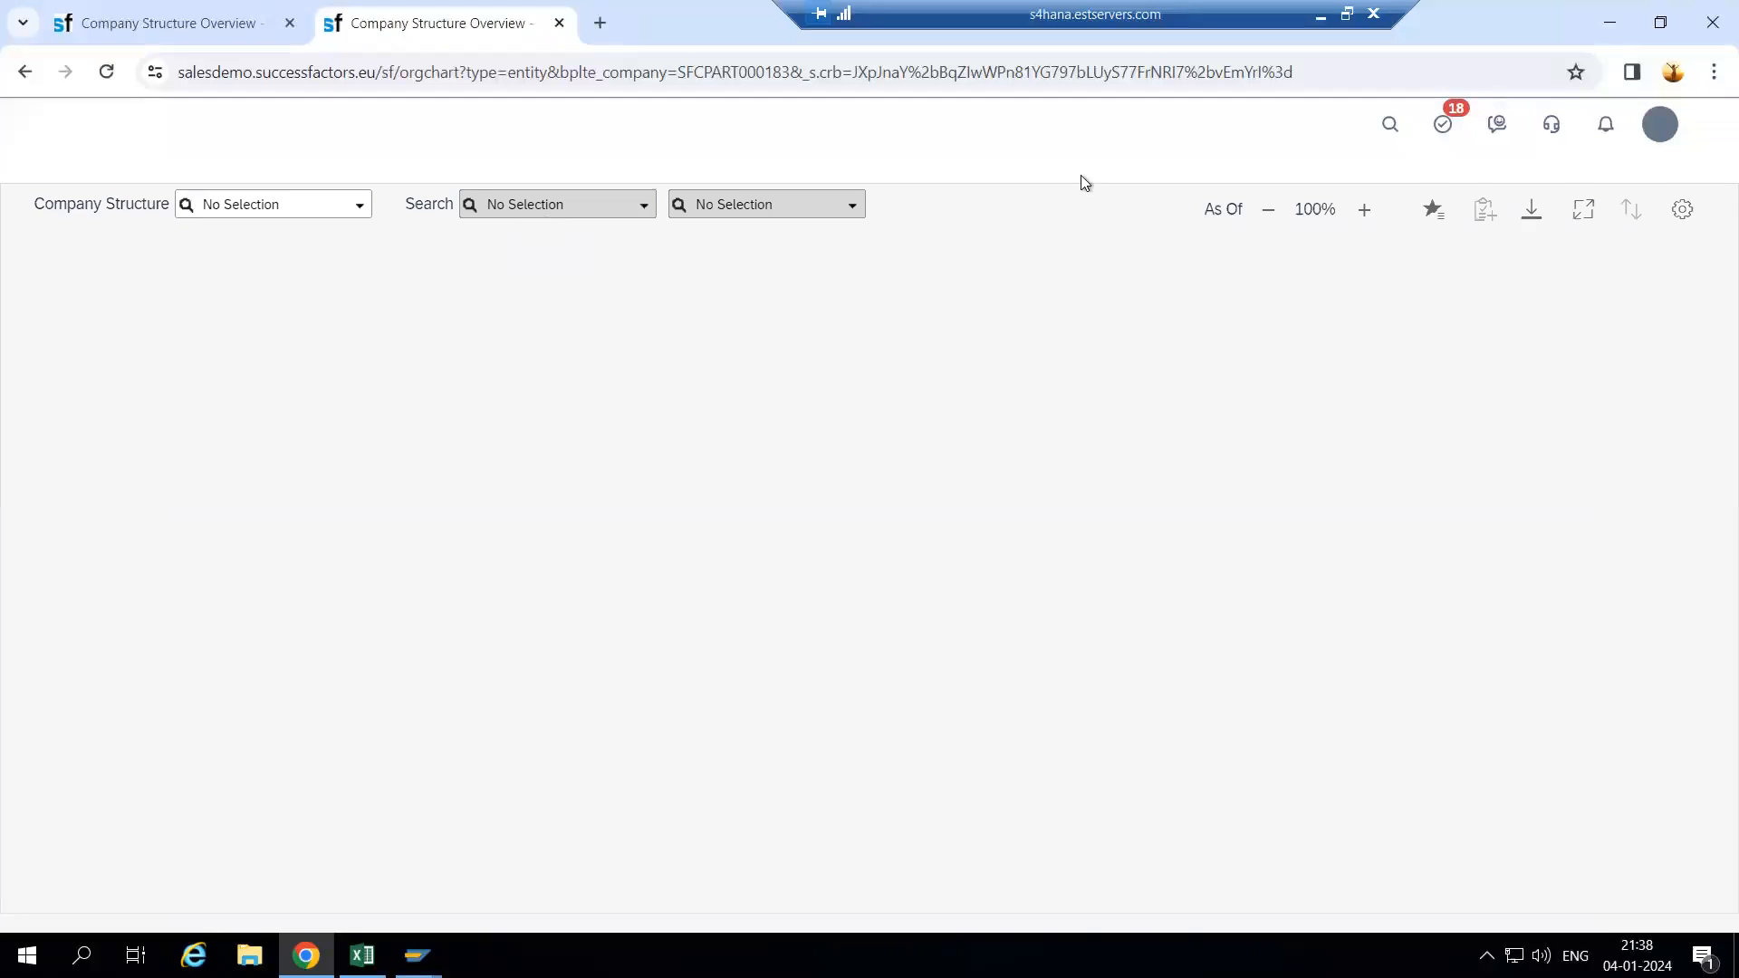
click(913, 125)
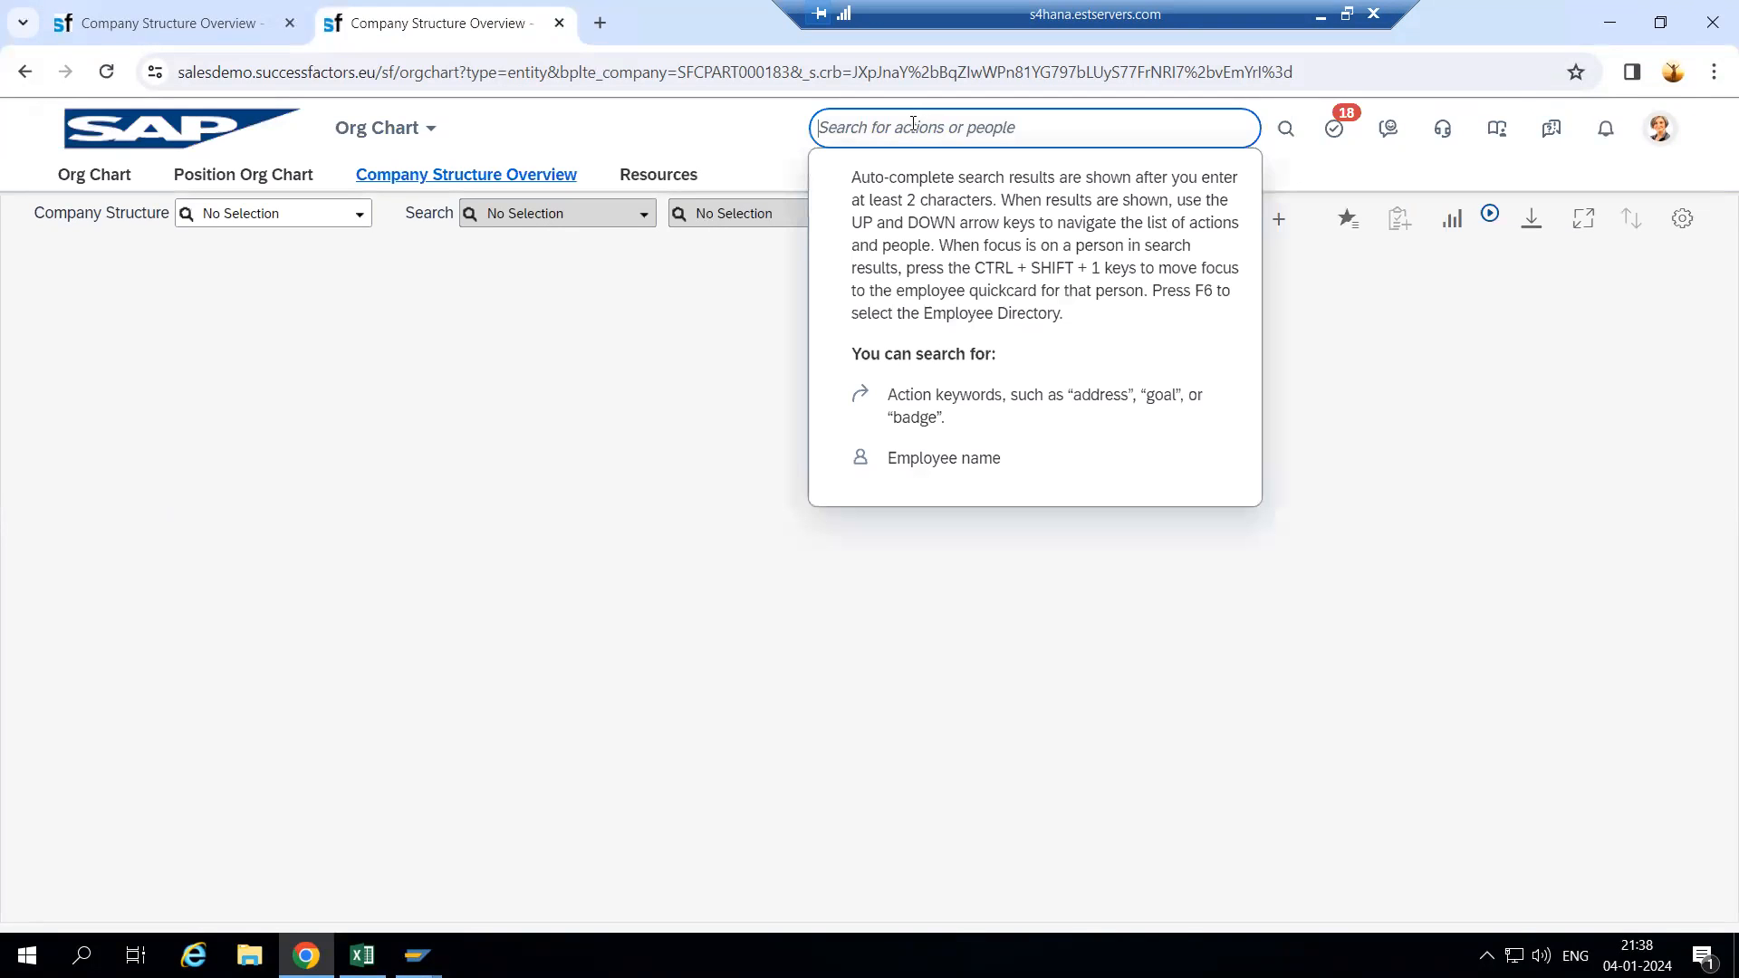
text(Manage org pay)
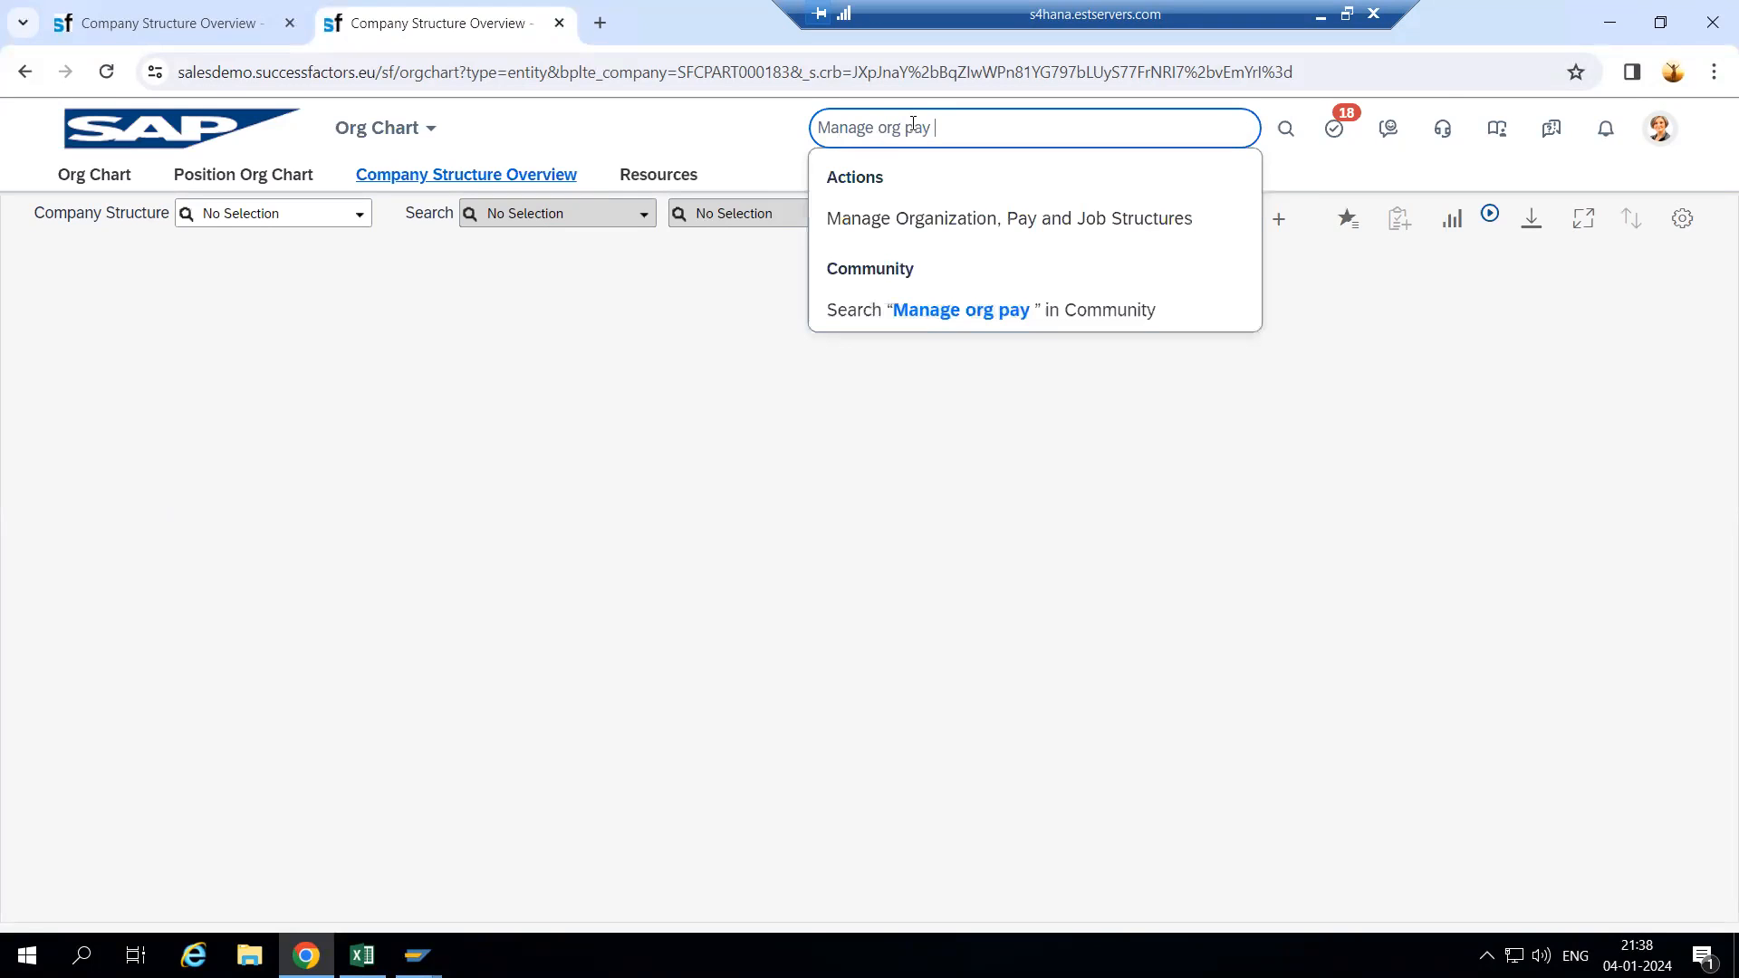
click(988, 216)
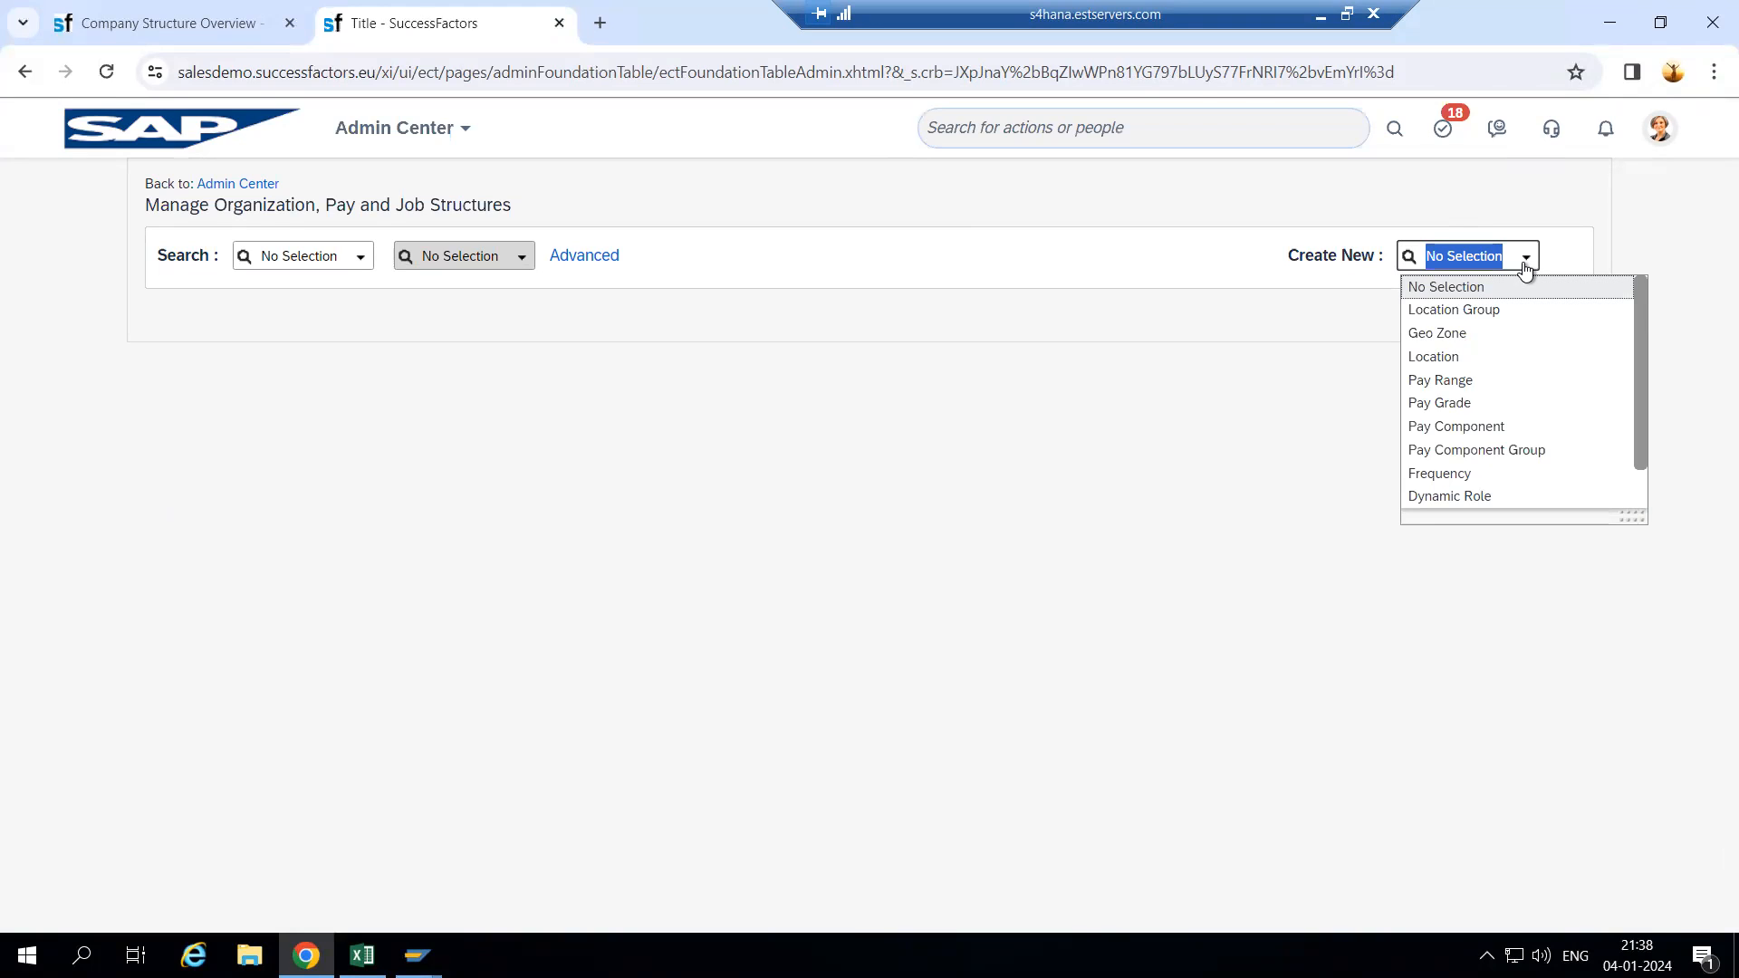
click(1502, 310)
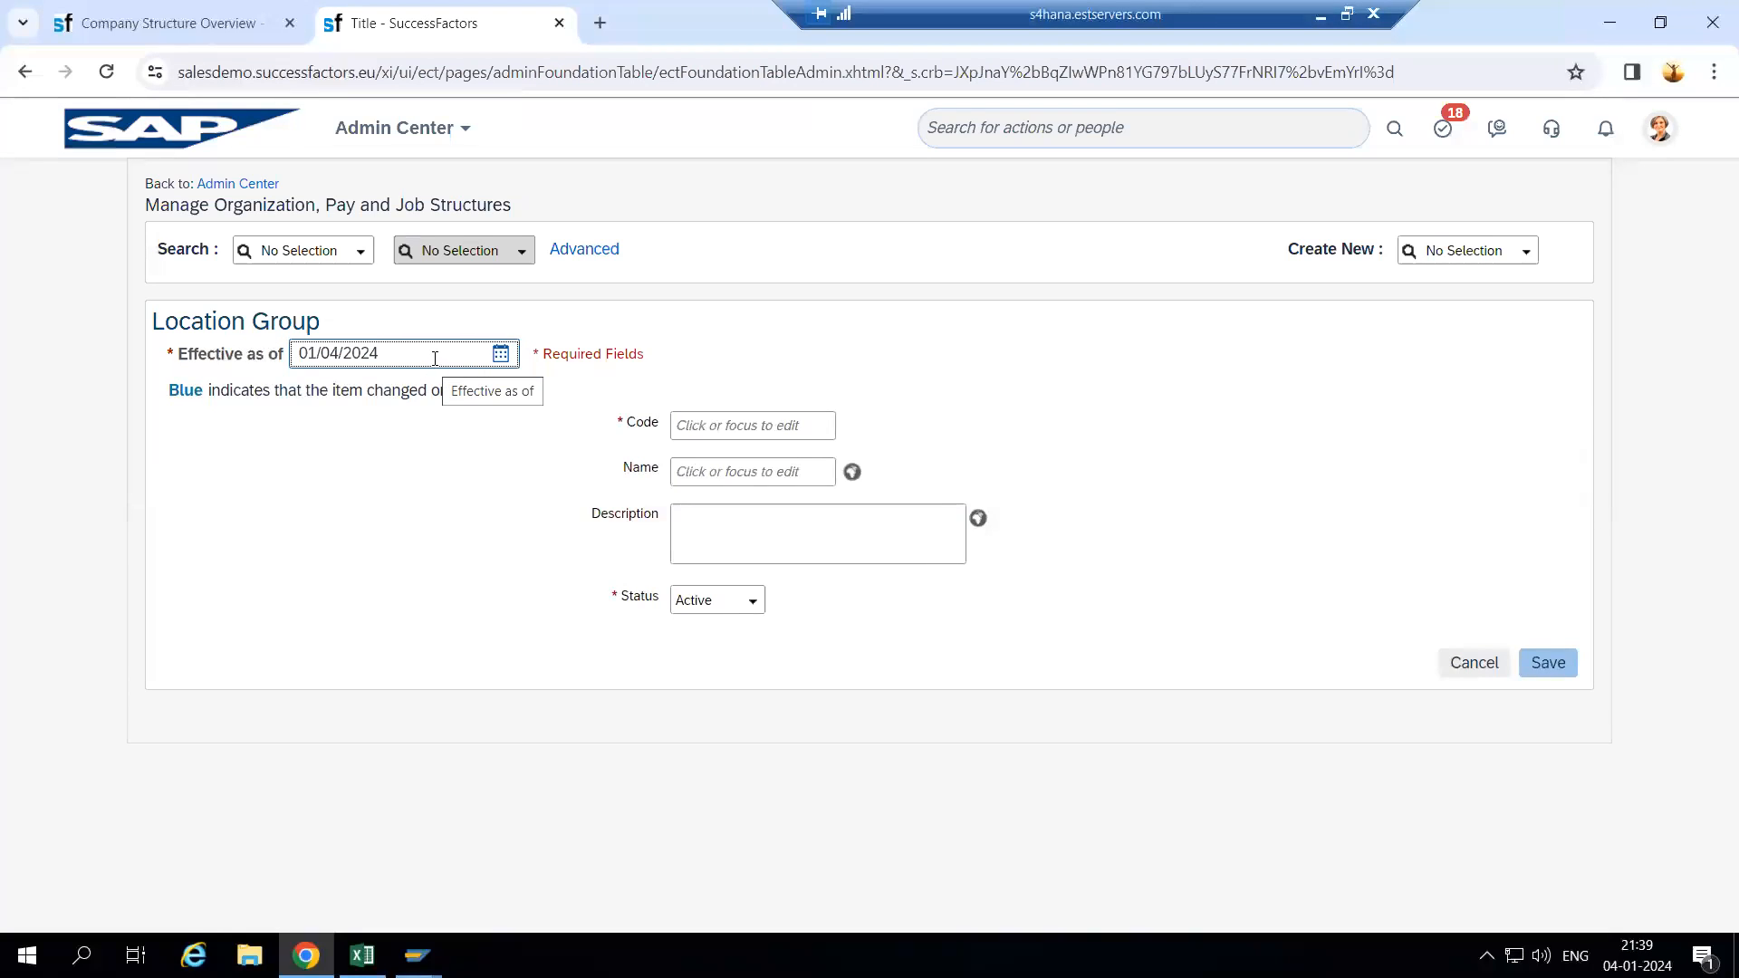
- Enter effective date 01/01/1900, code Asia123 and name Asia Group for the Location Group
key(ctrl+a)
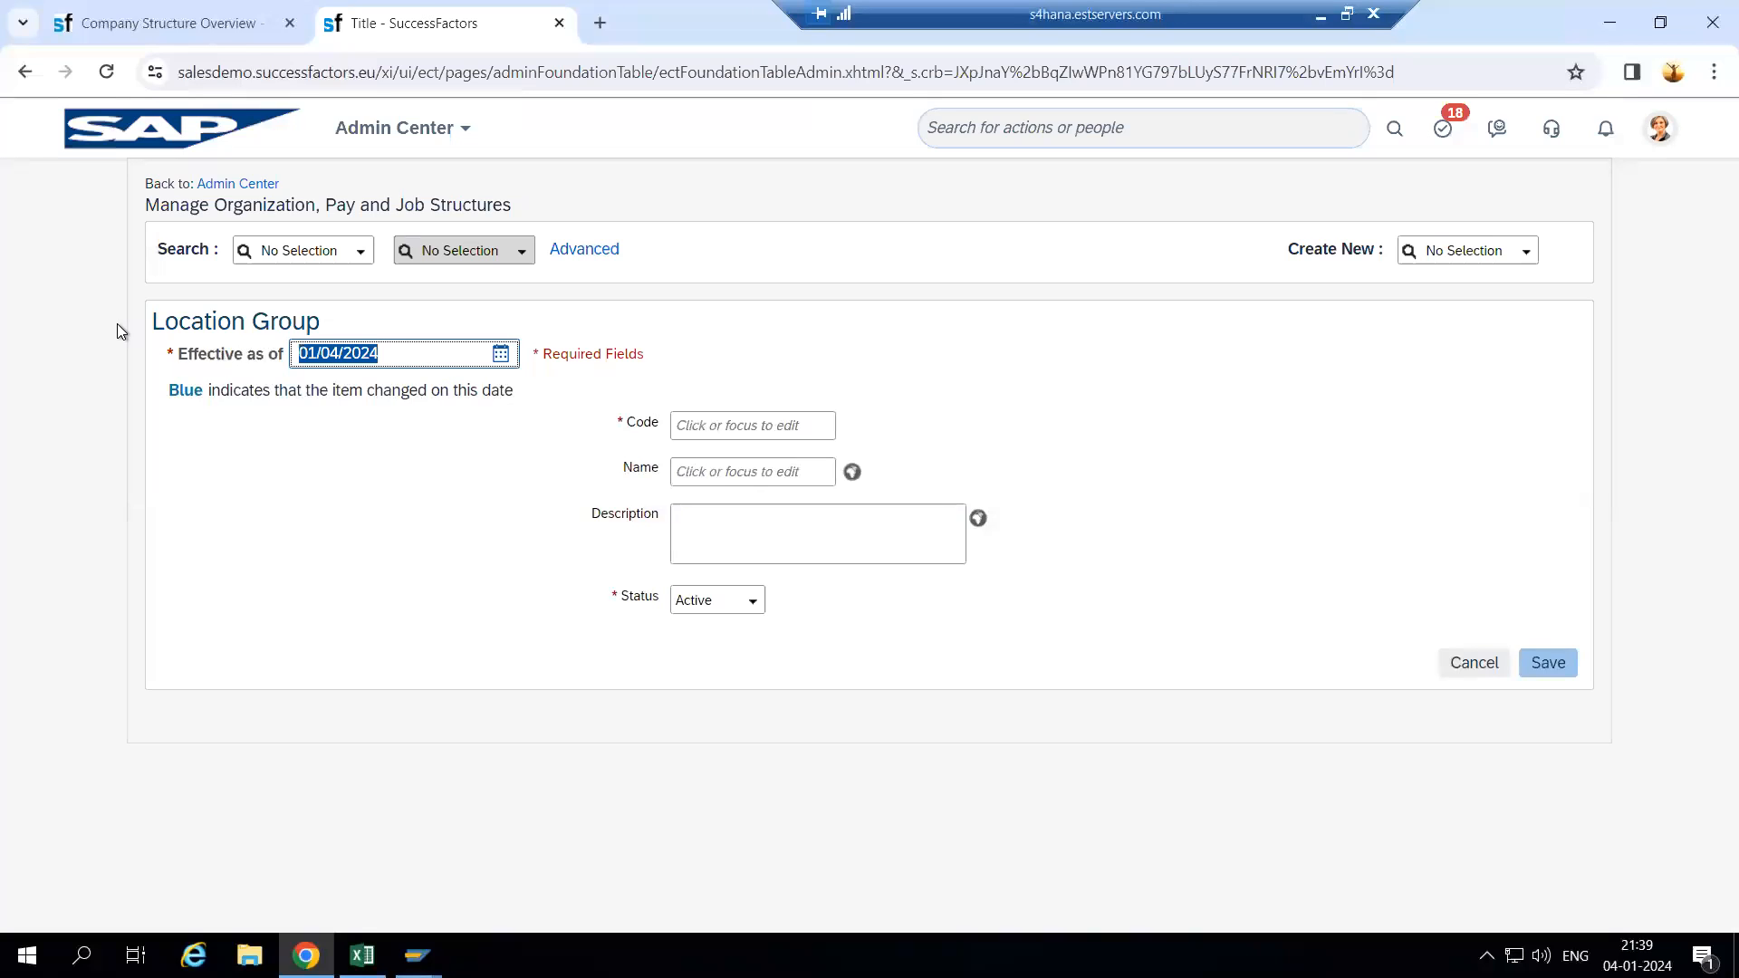
text(01/01/1900)
click(730, 424)
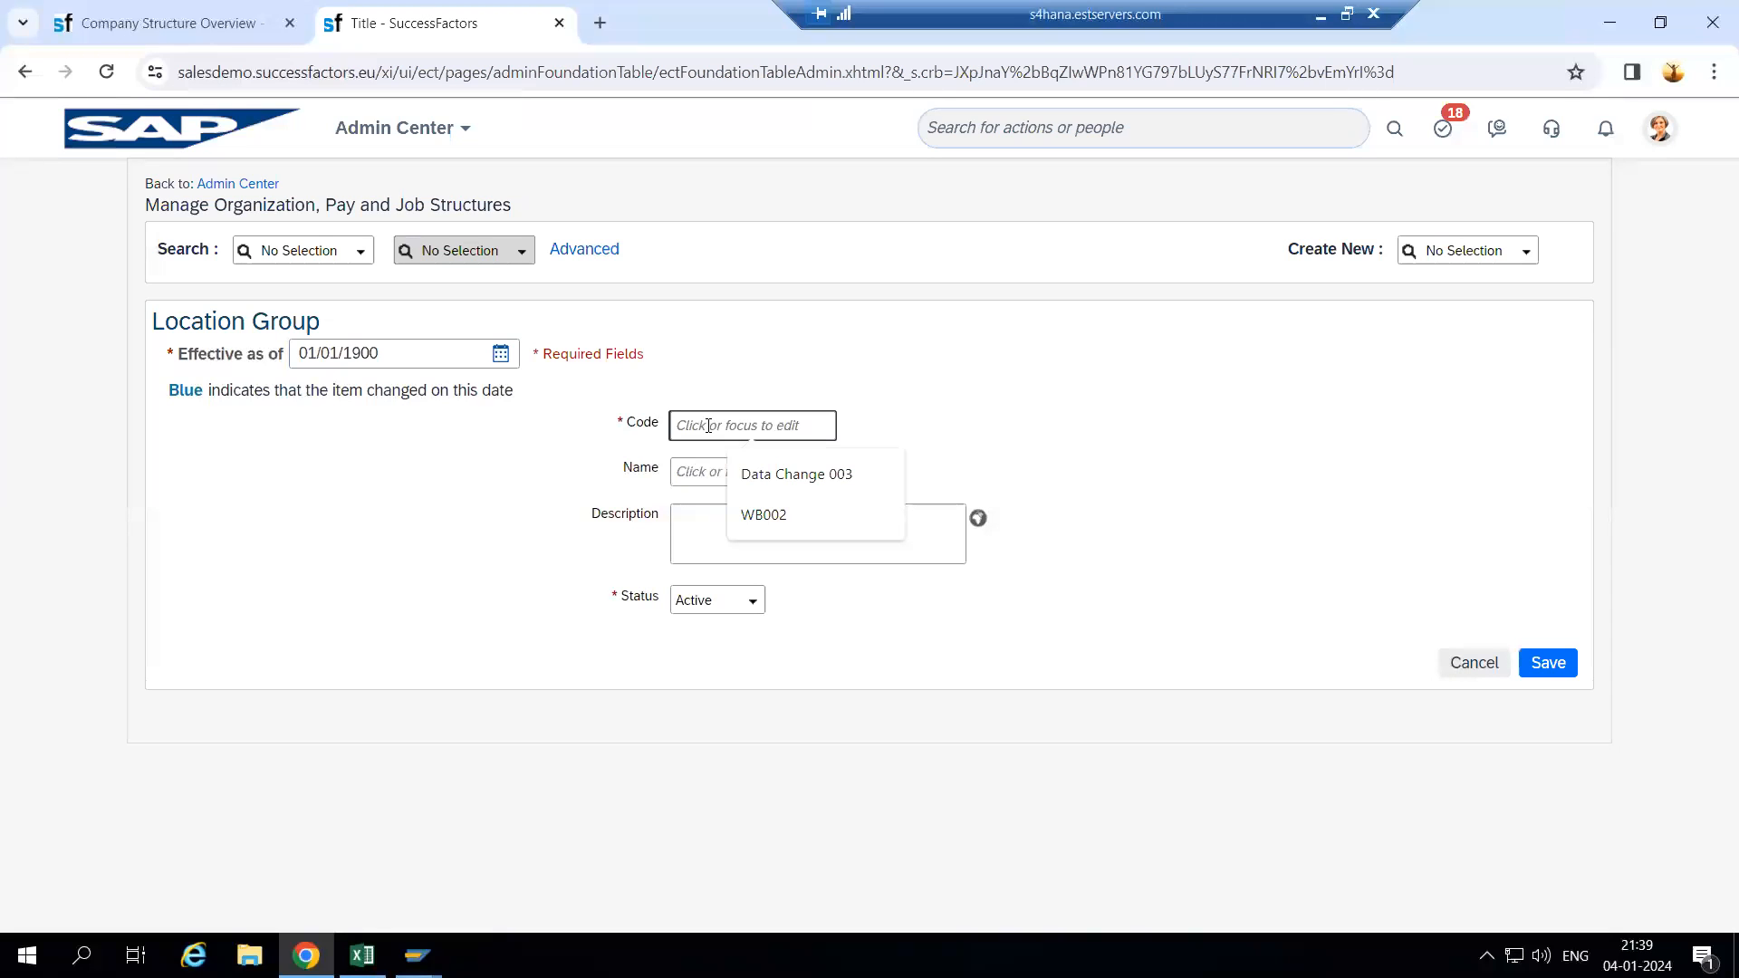
text(Asia123)
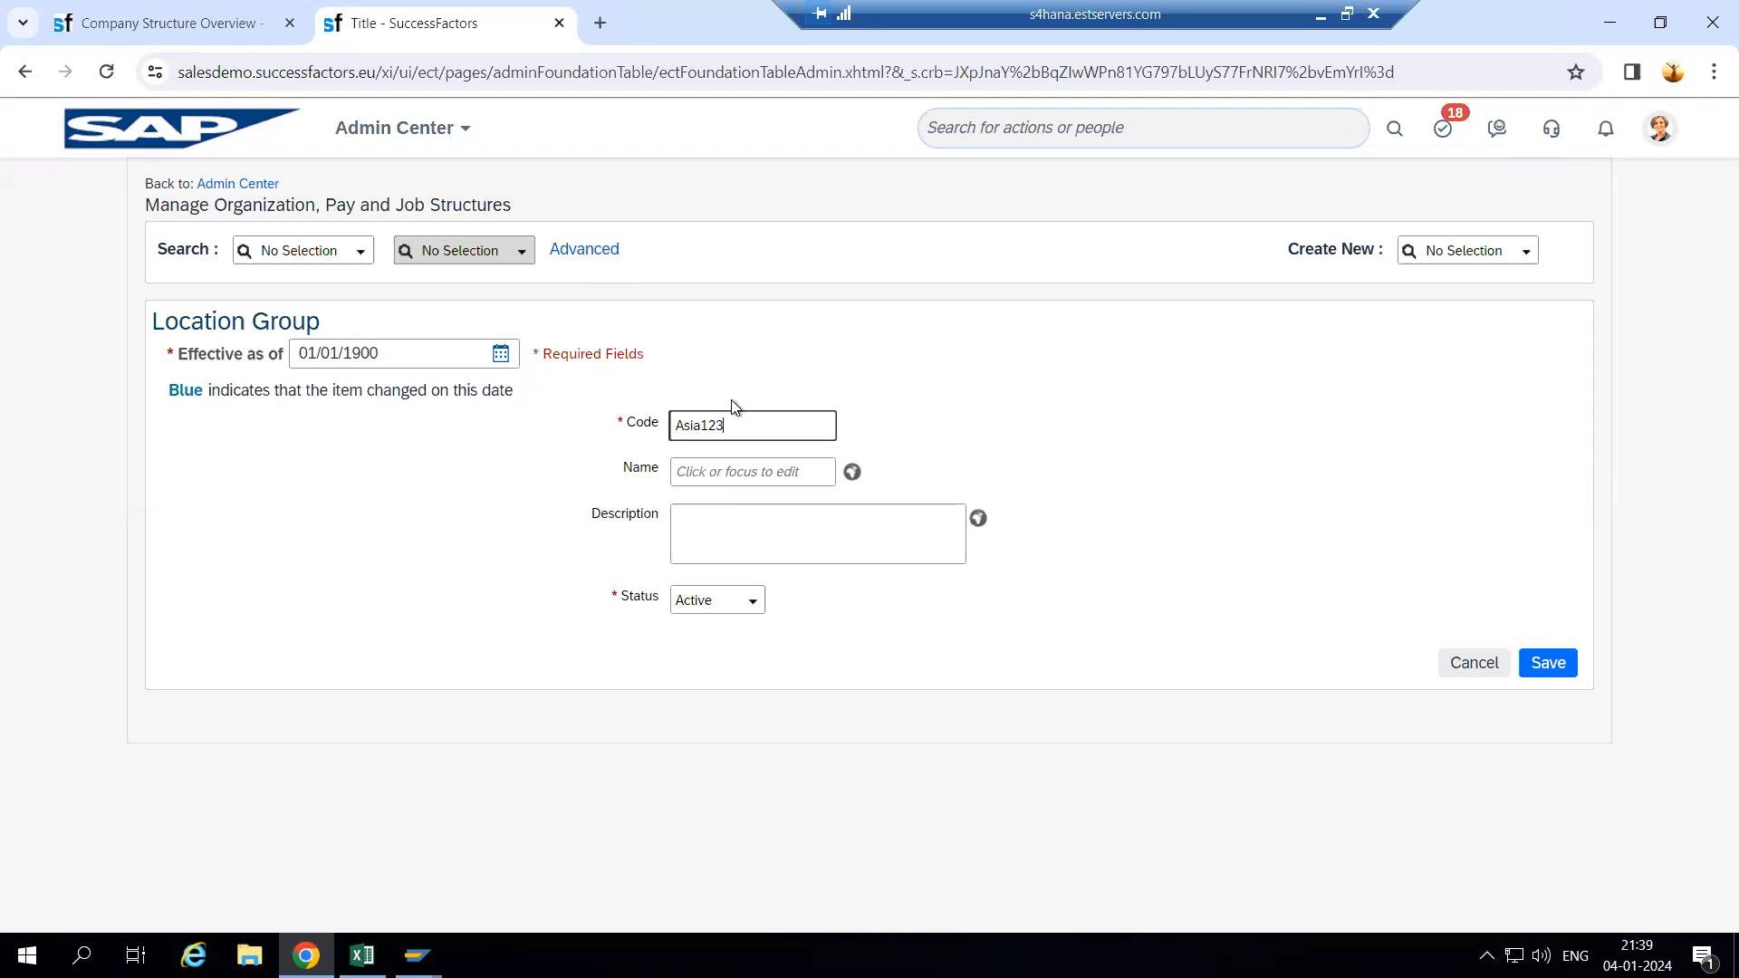
click(697, 473)
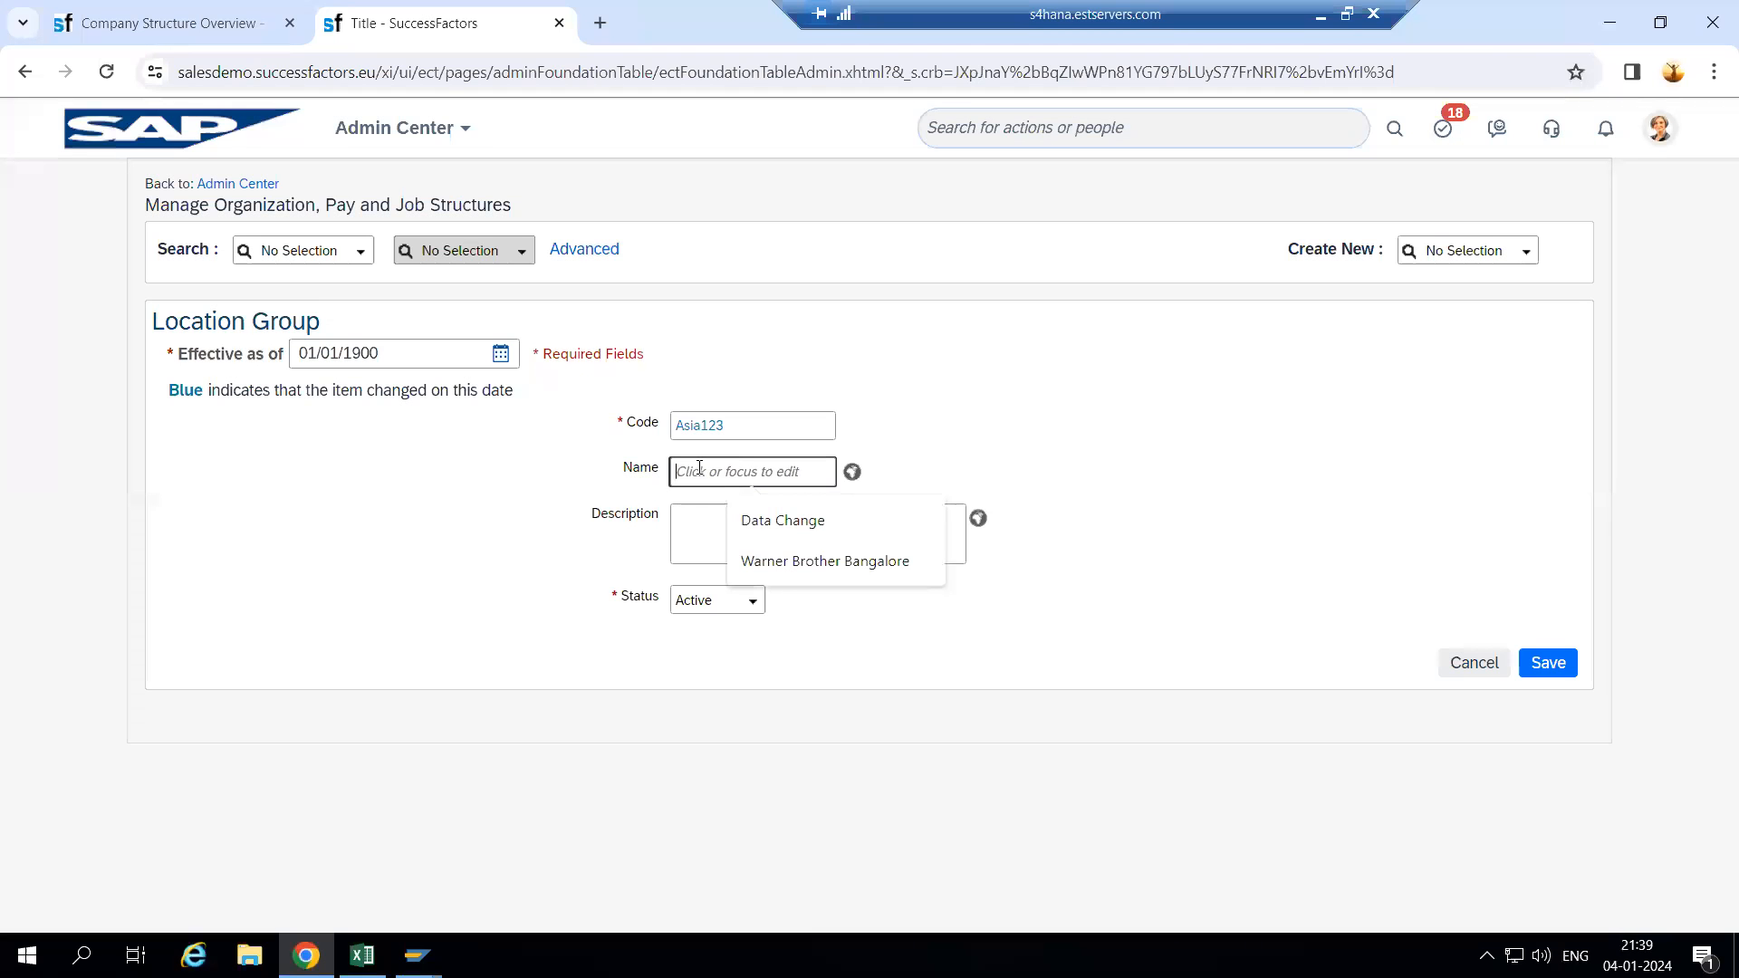
text(Asia)
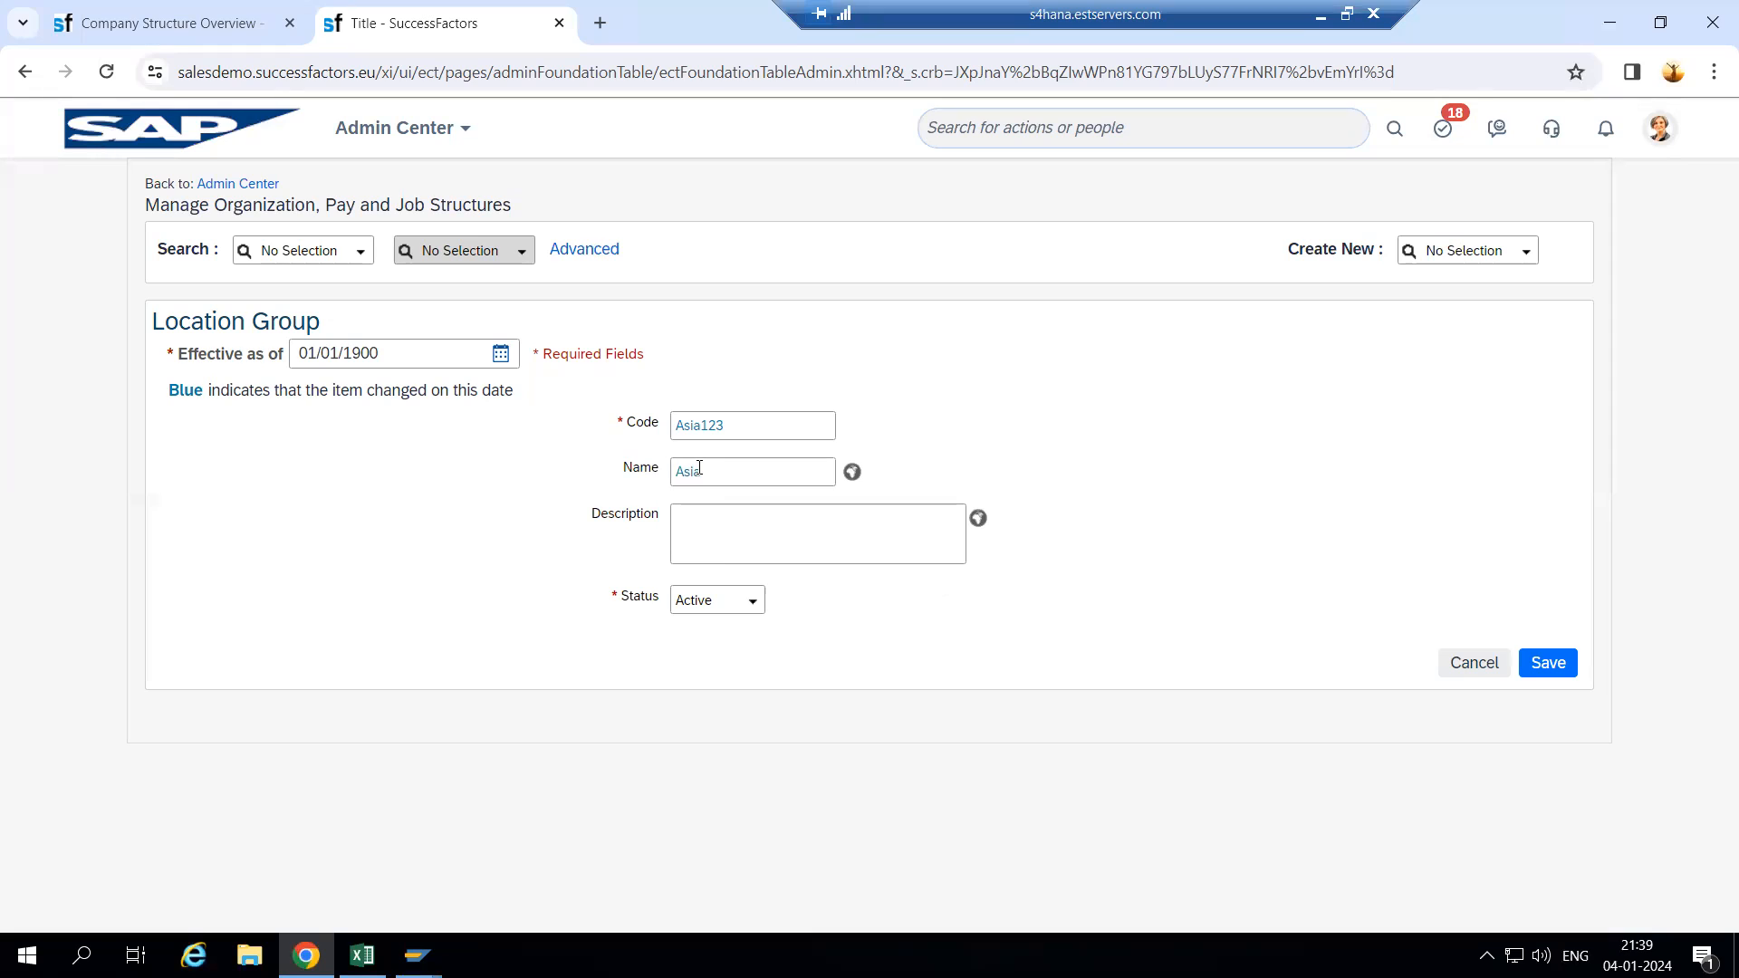
click(726, 474)
text(Group)
key(Tab)
- Copy Asia Group into the description, keep status Active, and save the Location Group
double_click(725, 474)
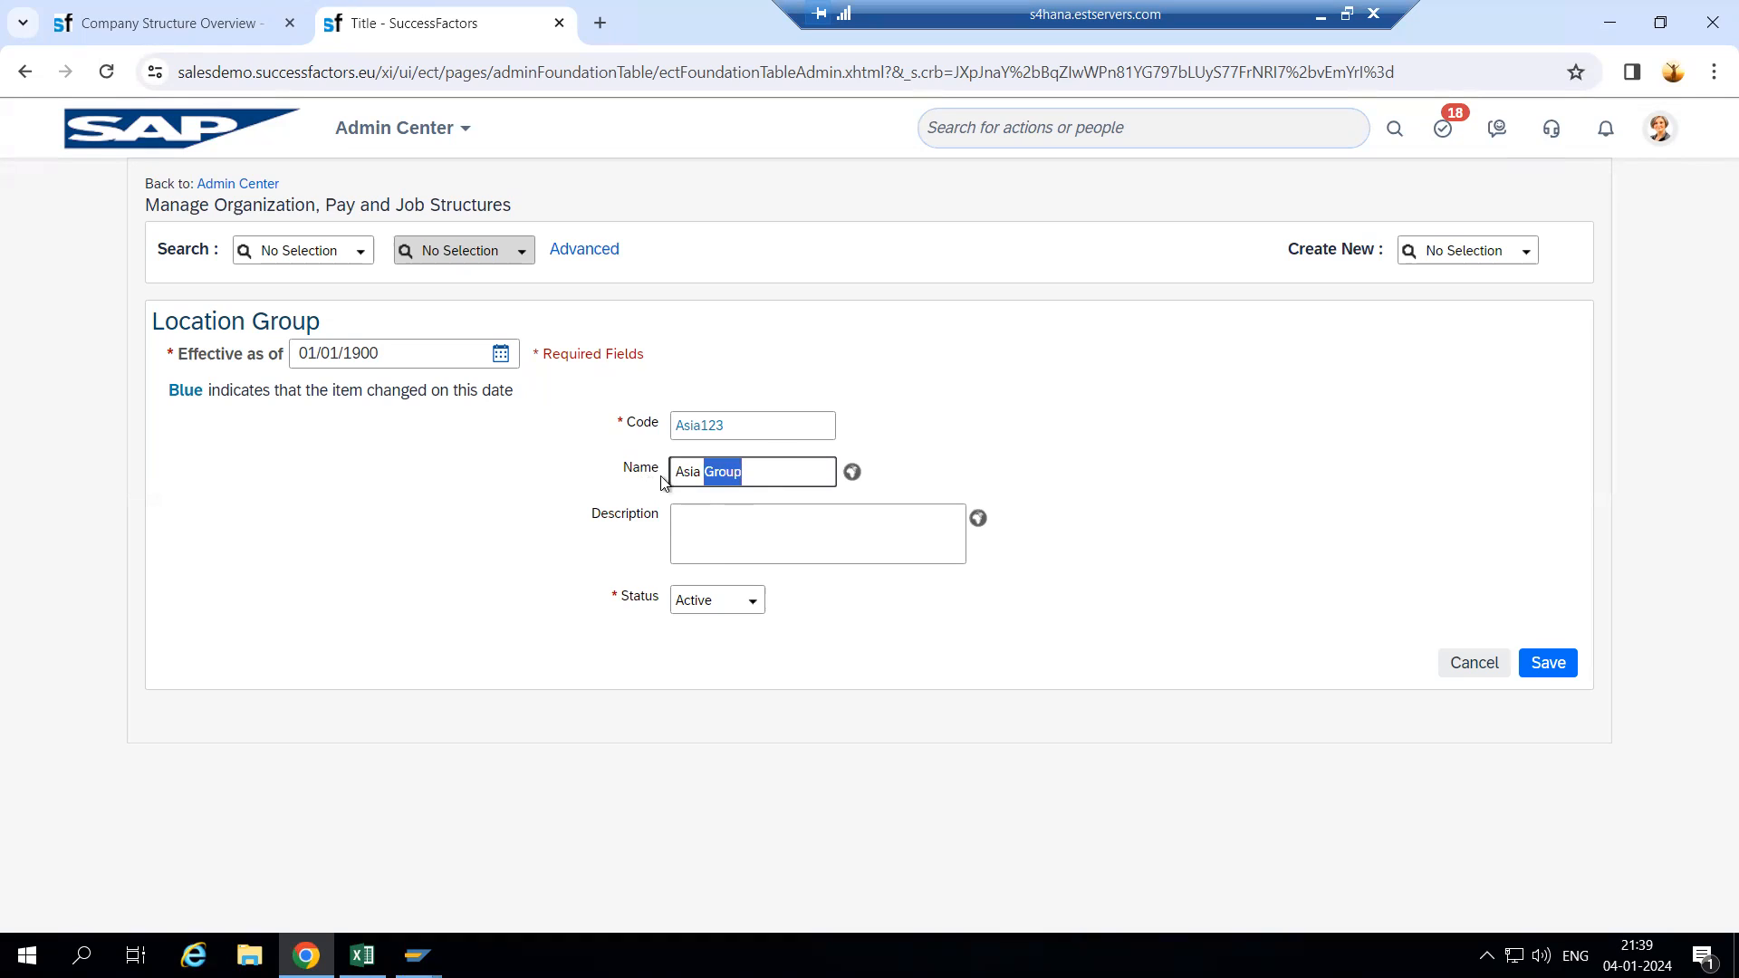
drag(770, 485, 671, 477)
key(ctrl+c)
key(Tab)
key(ctrl+v)
click(752, 600)
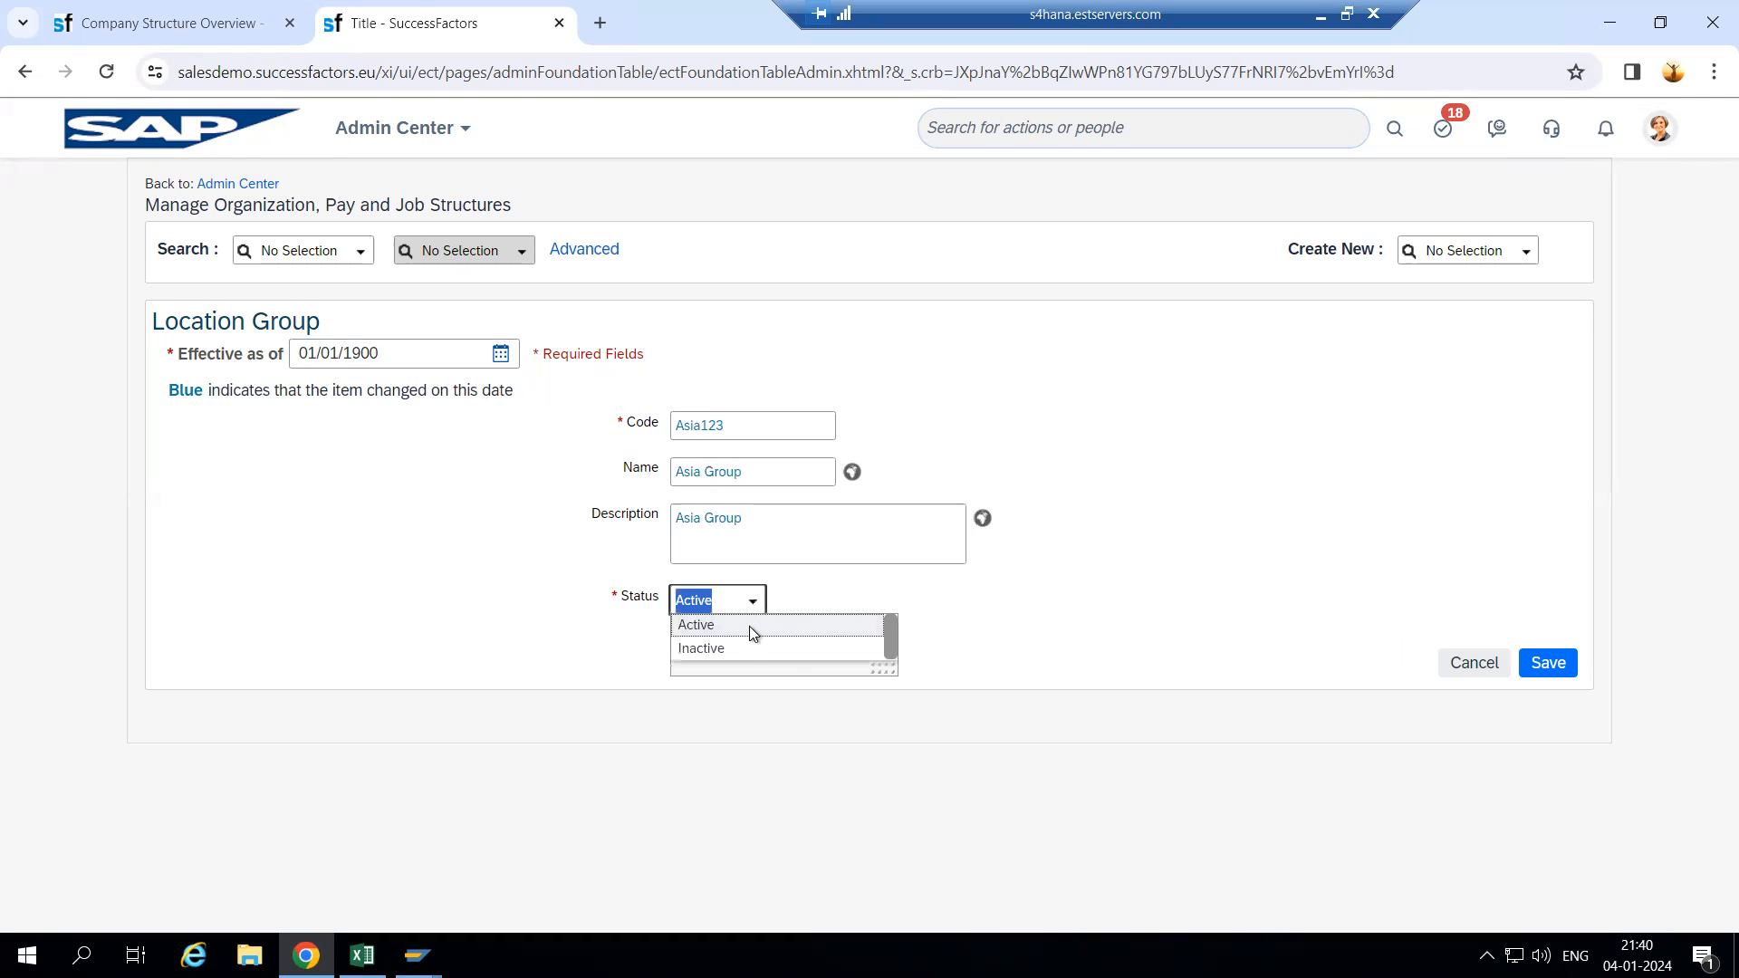
click(750, 632)
click(1548, 662)
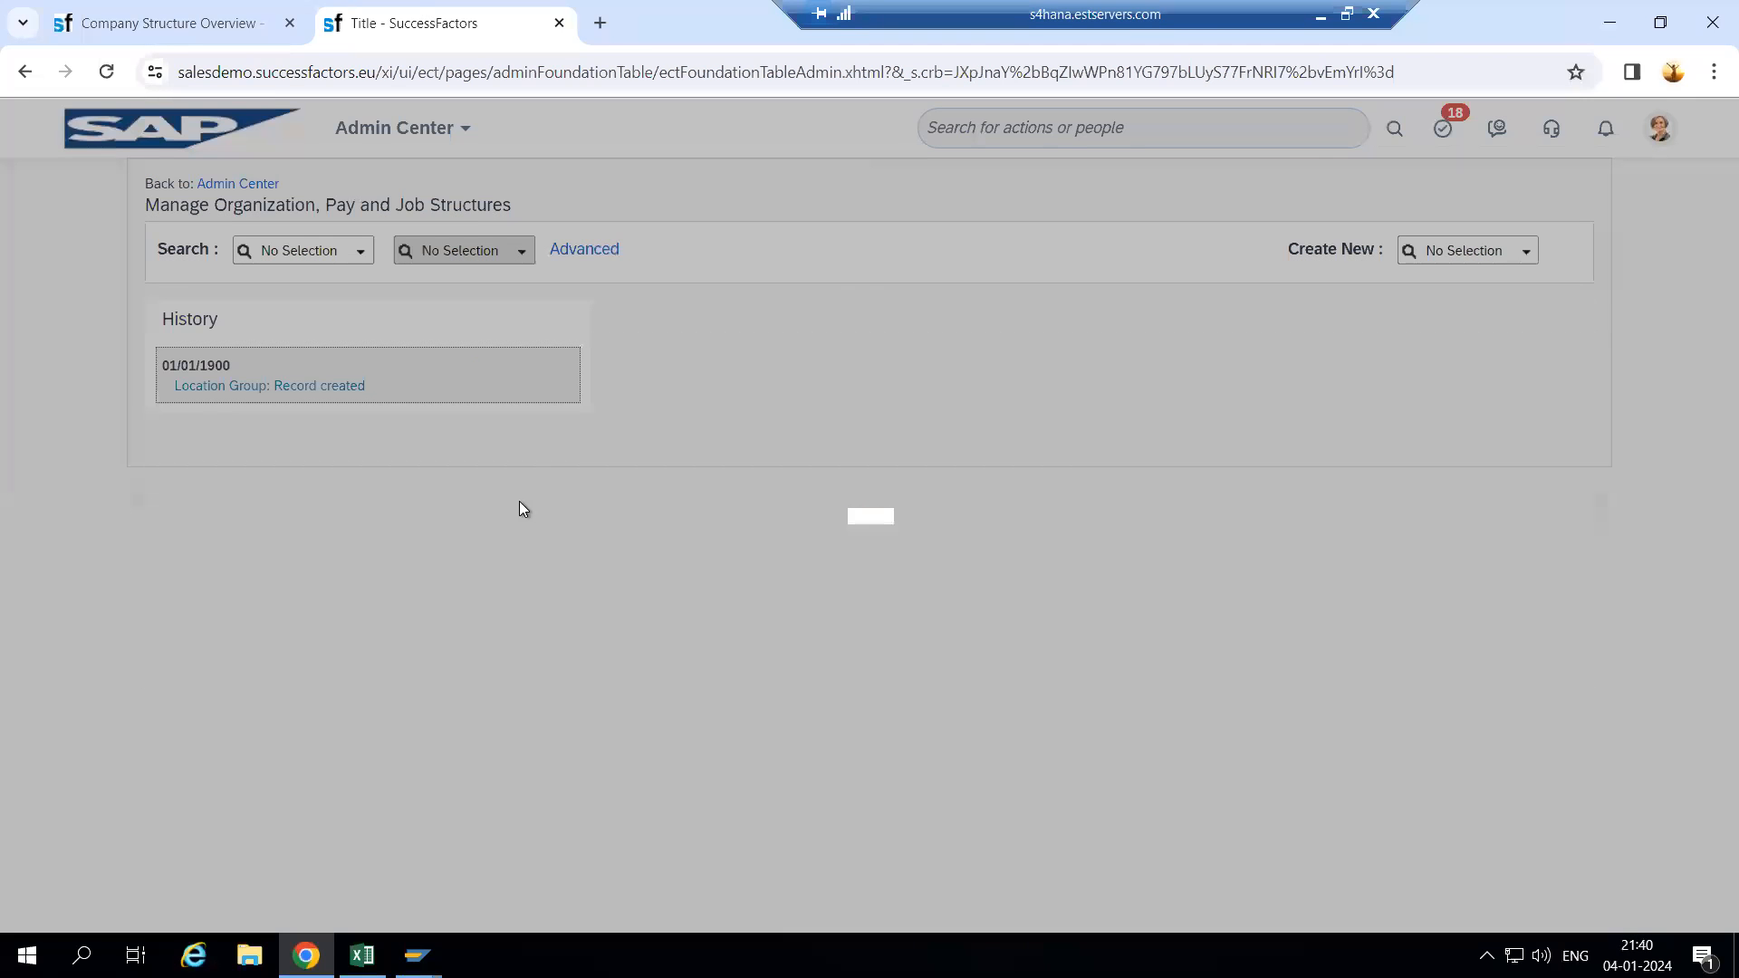
click(1044, 624)
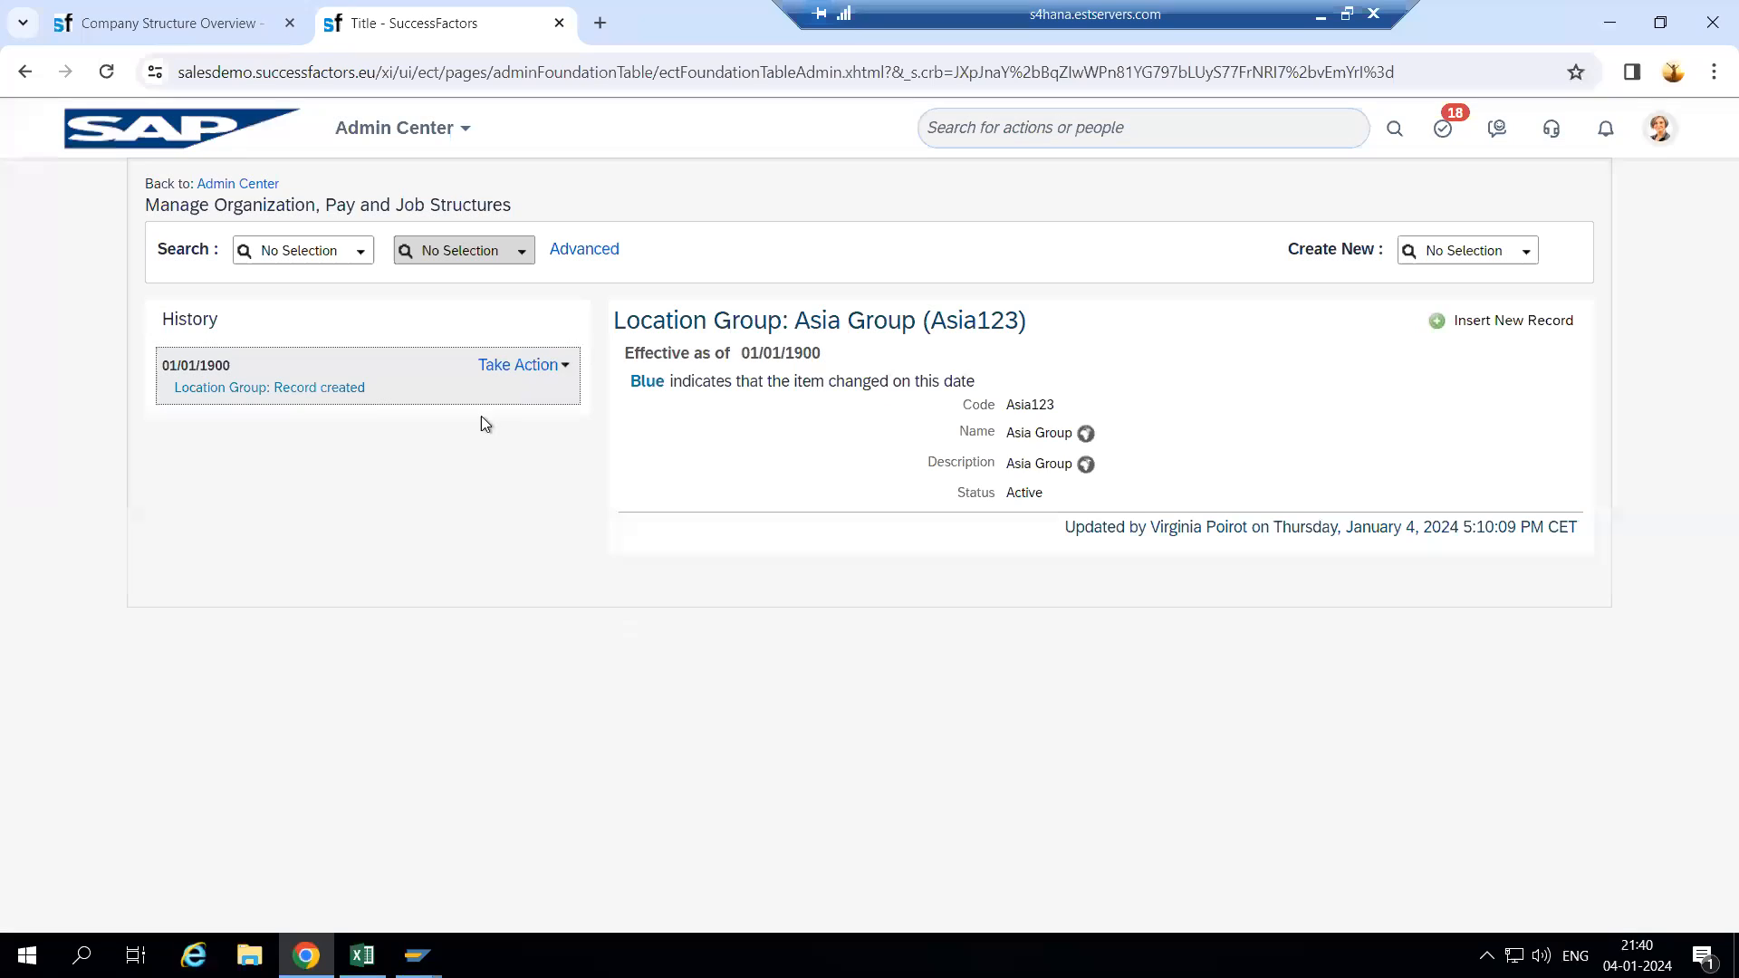
- Duplicate the structures tab and pick Geo Zone from the Create New list
right_click(497, 30)
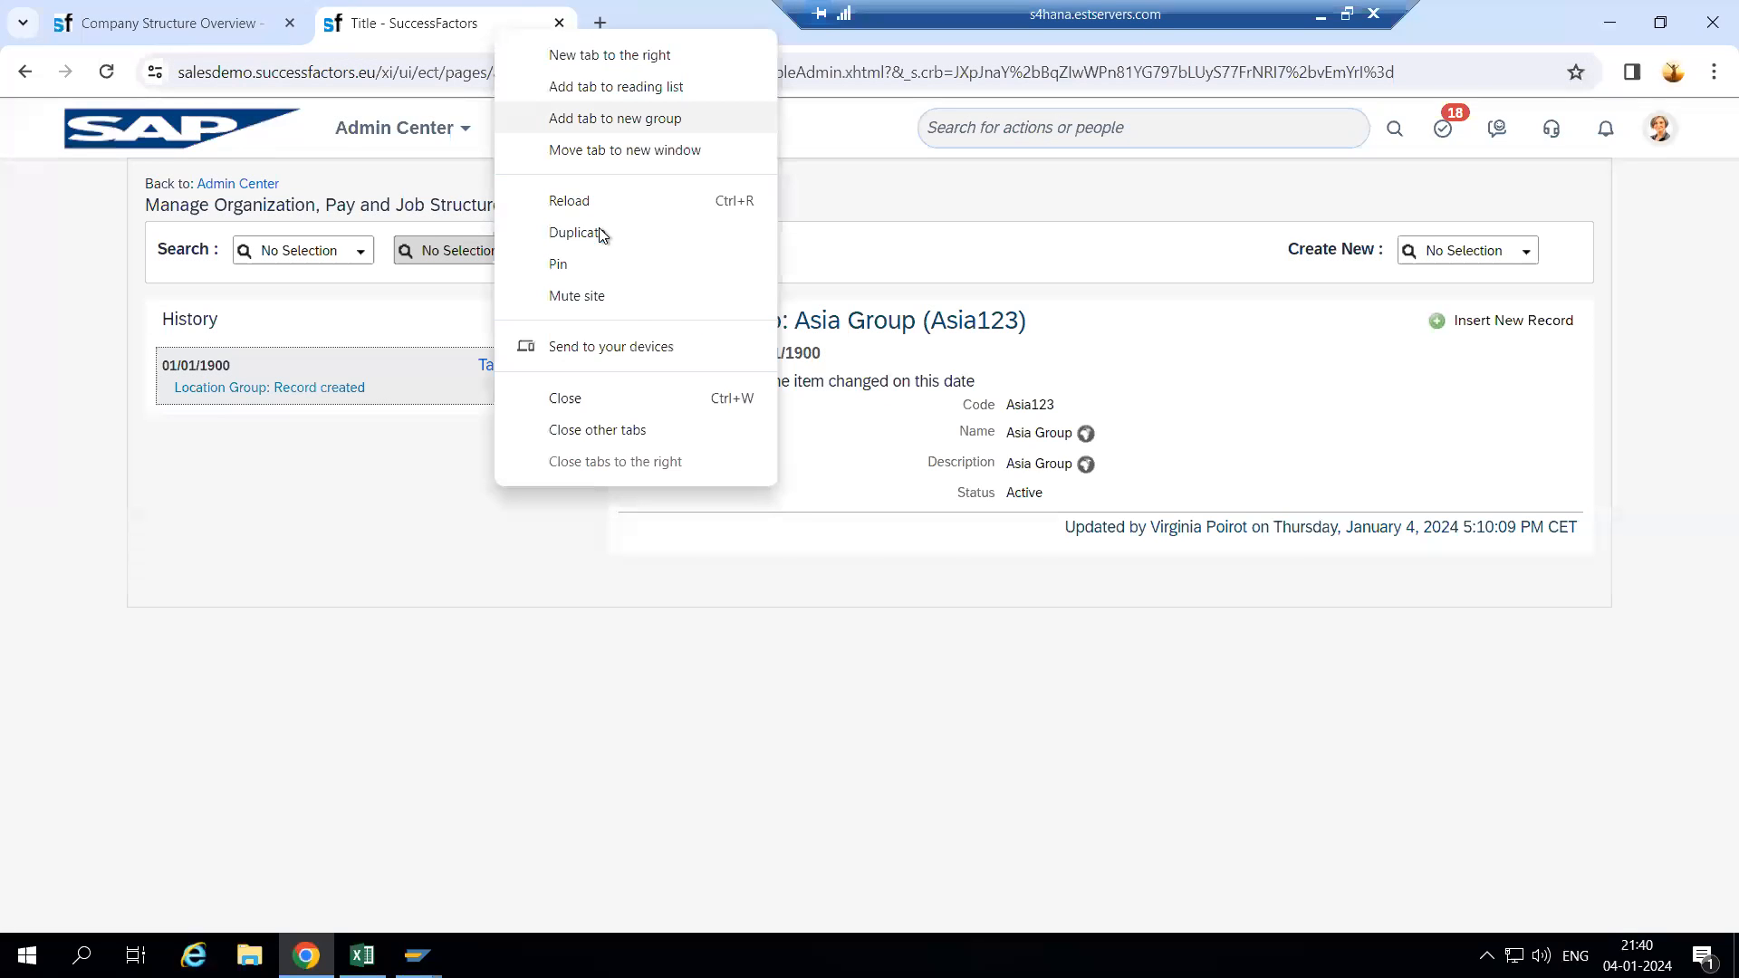
key(Escape)
drag(1078, 13, 1364, 11)
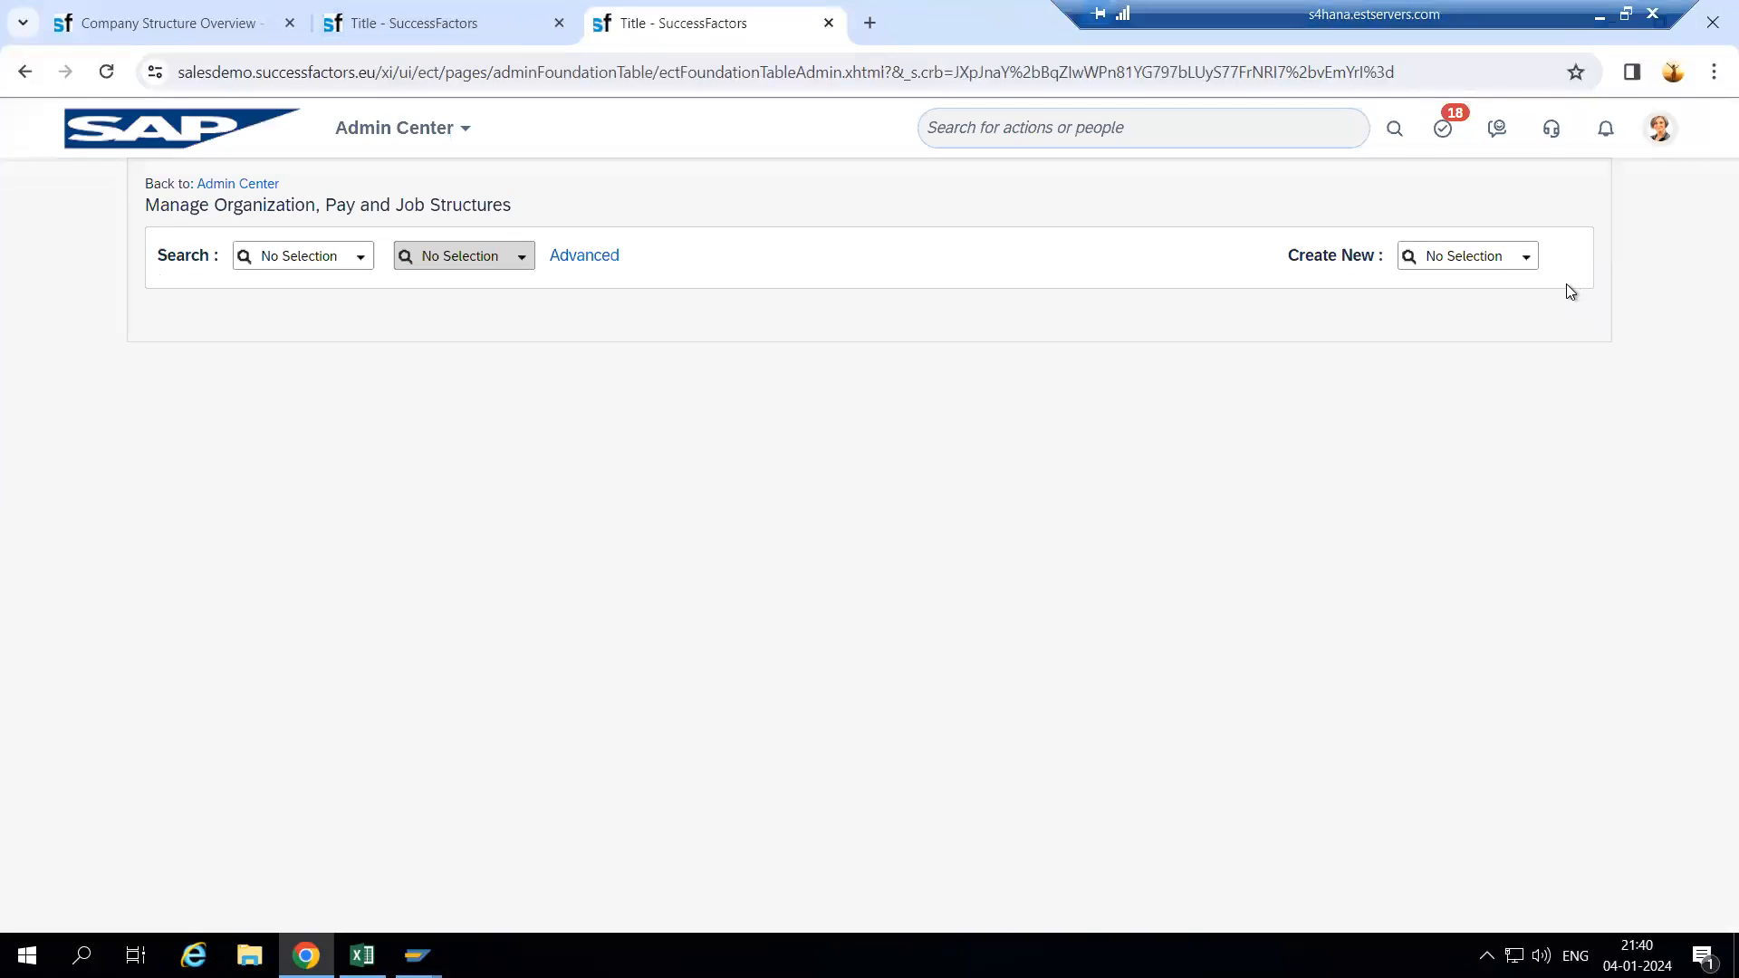
click(1529, 263)
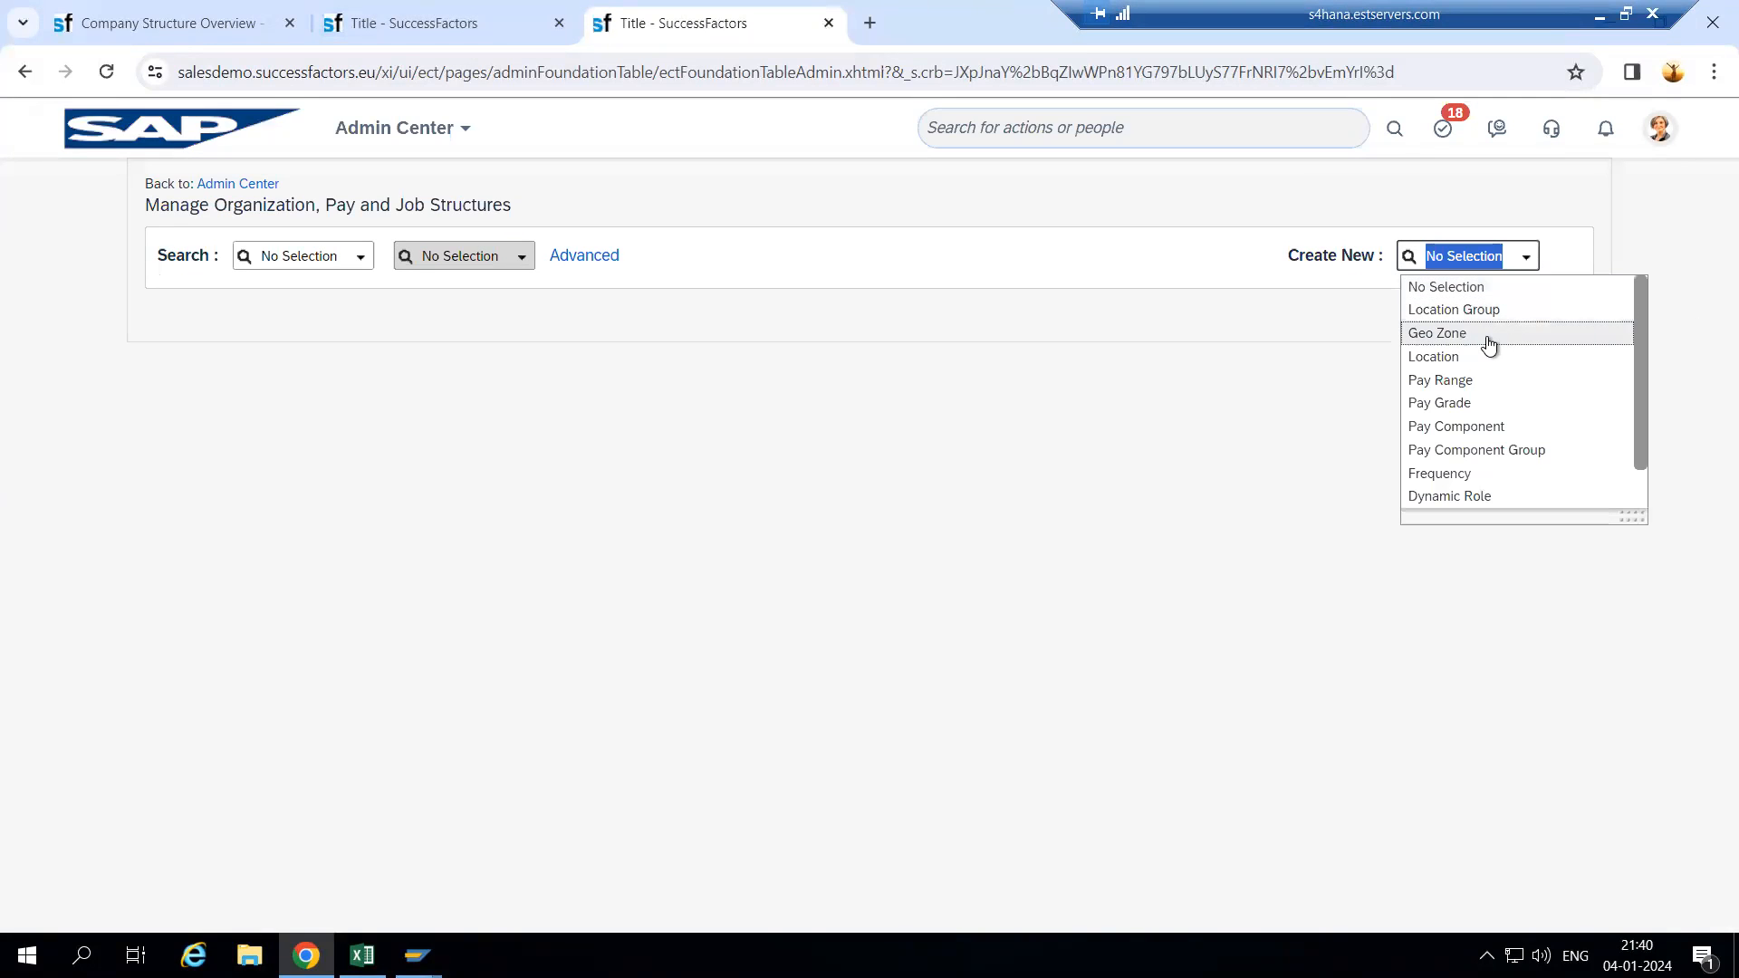
click(1486, 337)
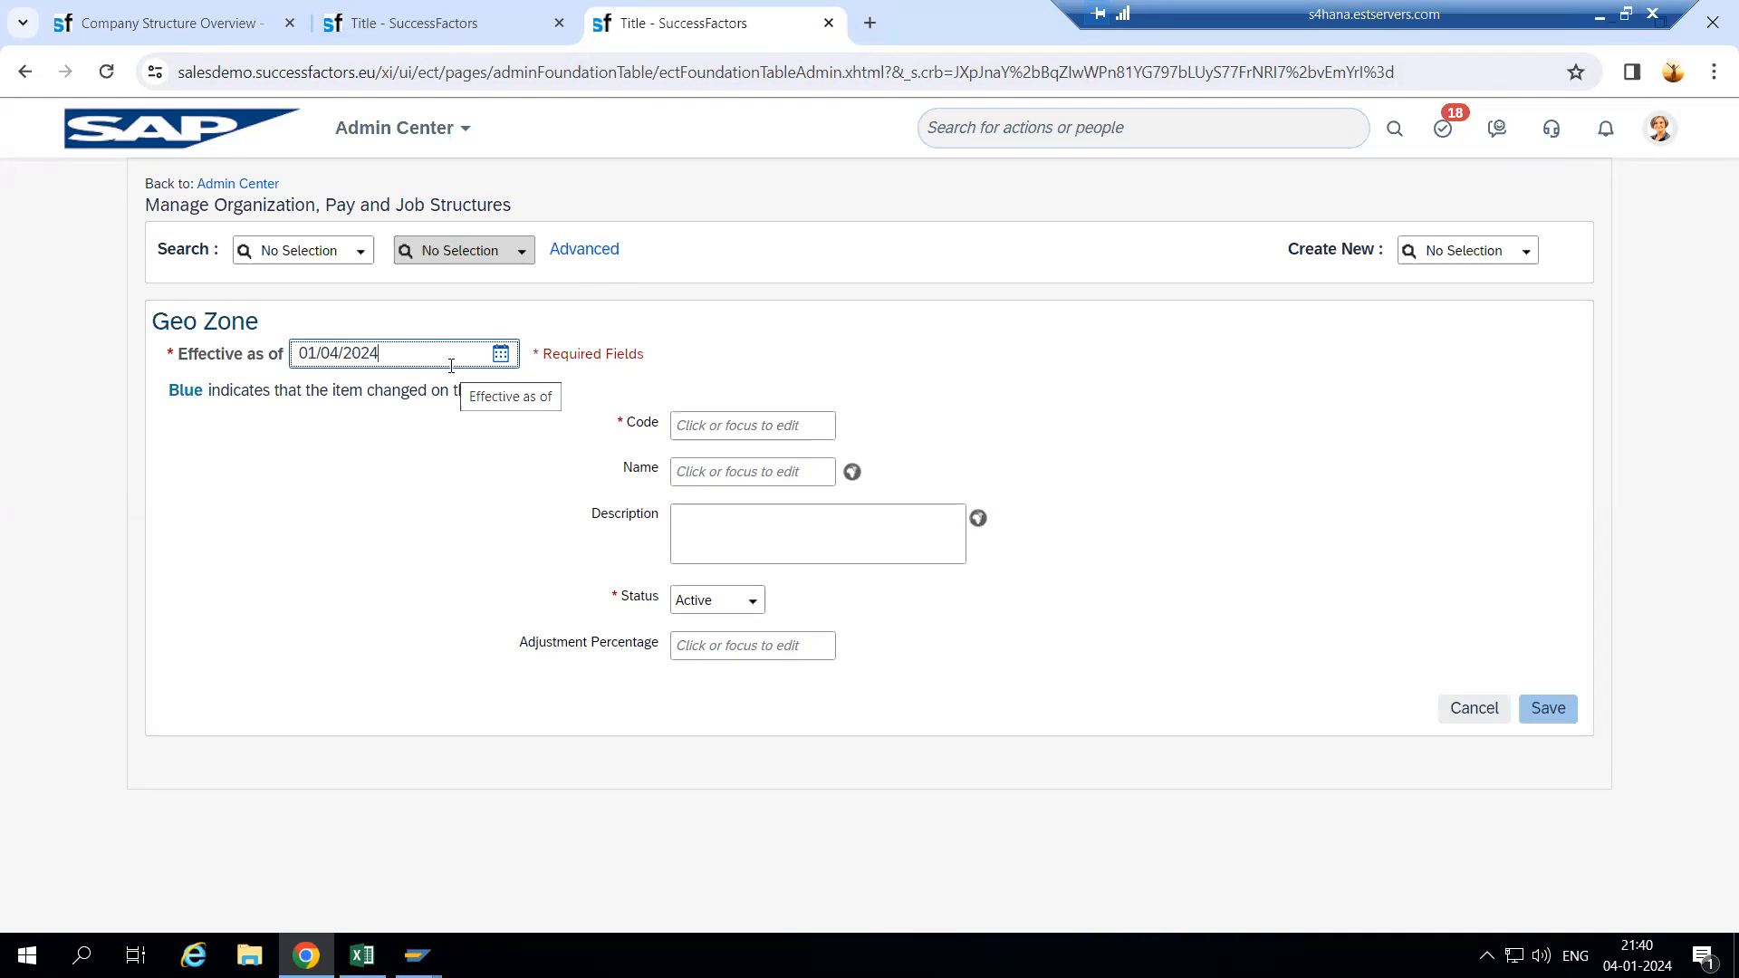
- Enter effective date 01/01/1900, code Geo123 and name wIPRO for the Geo Zone
drag(444, 364, 203, 356)
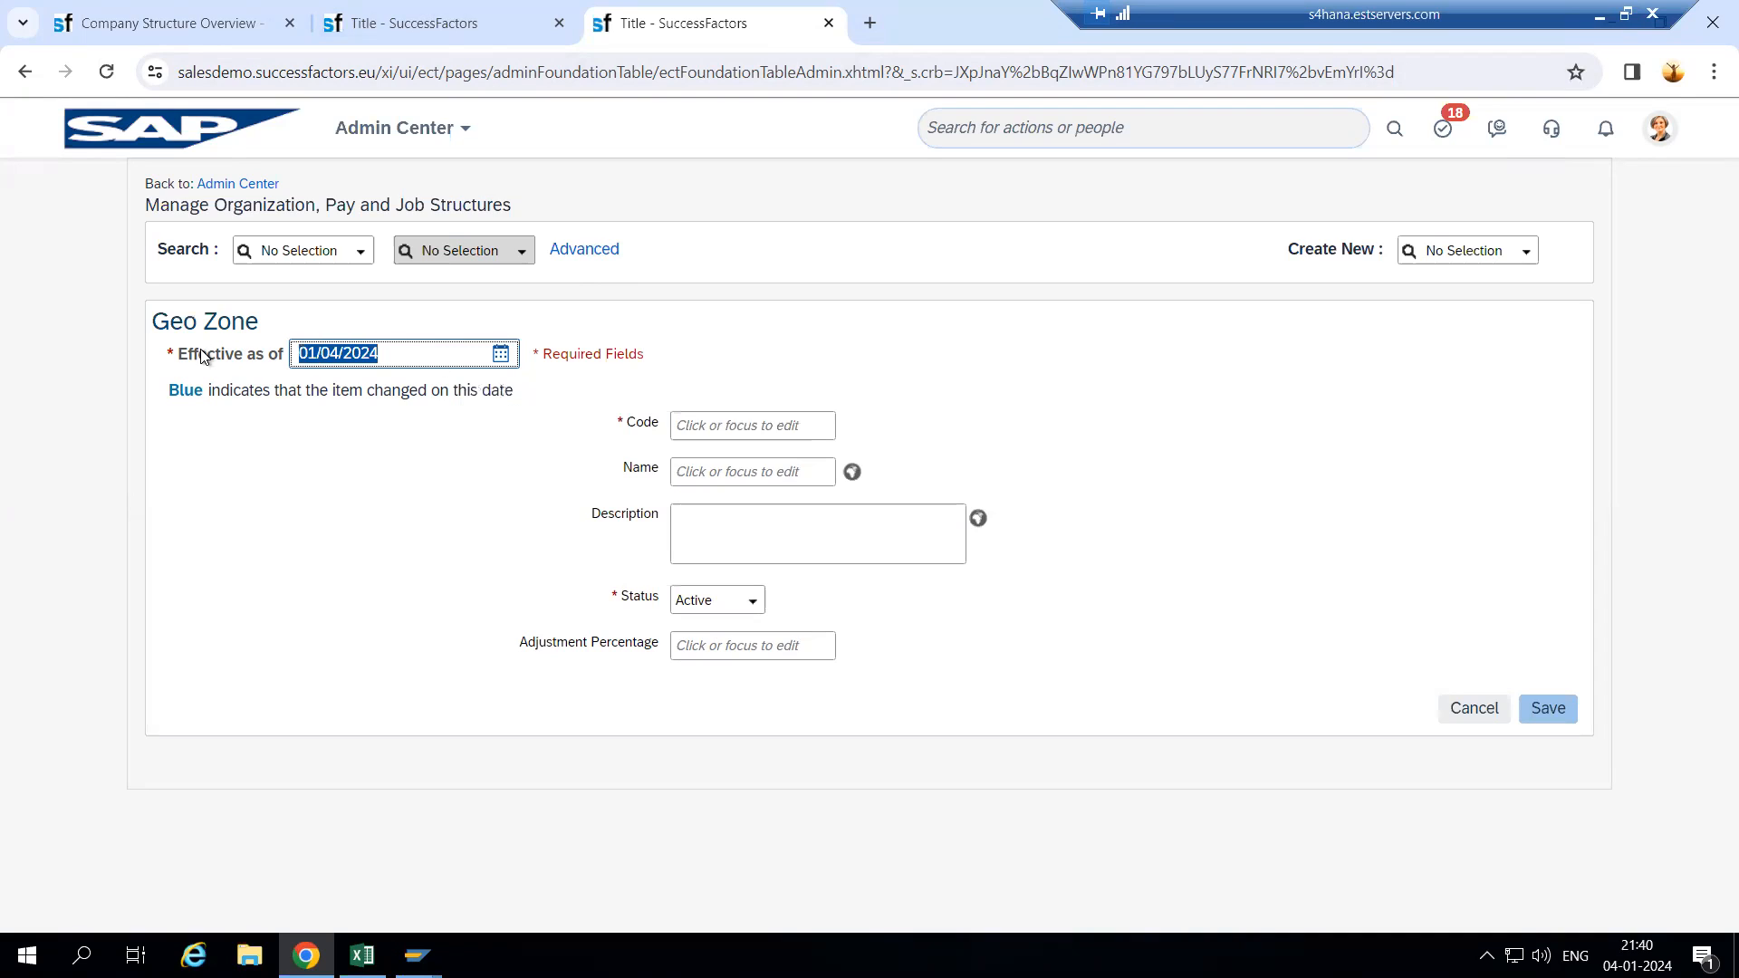
key(BackSpace)
text(01/01/1900)
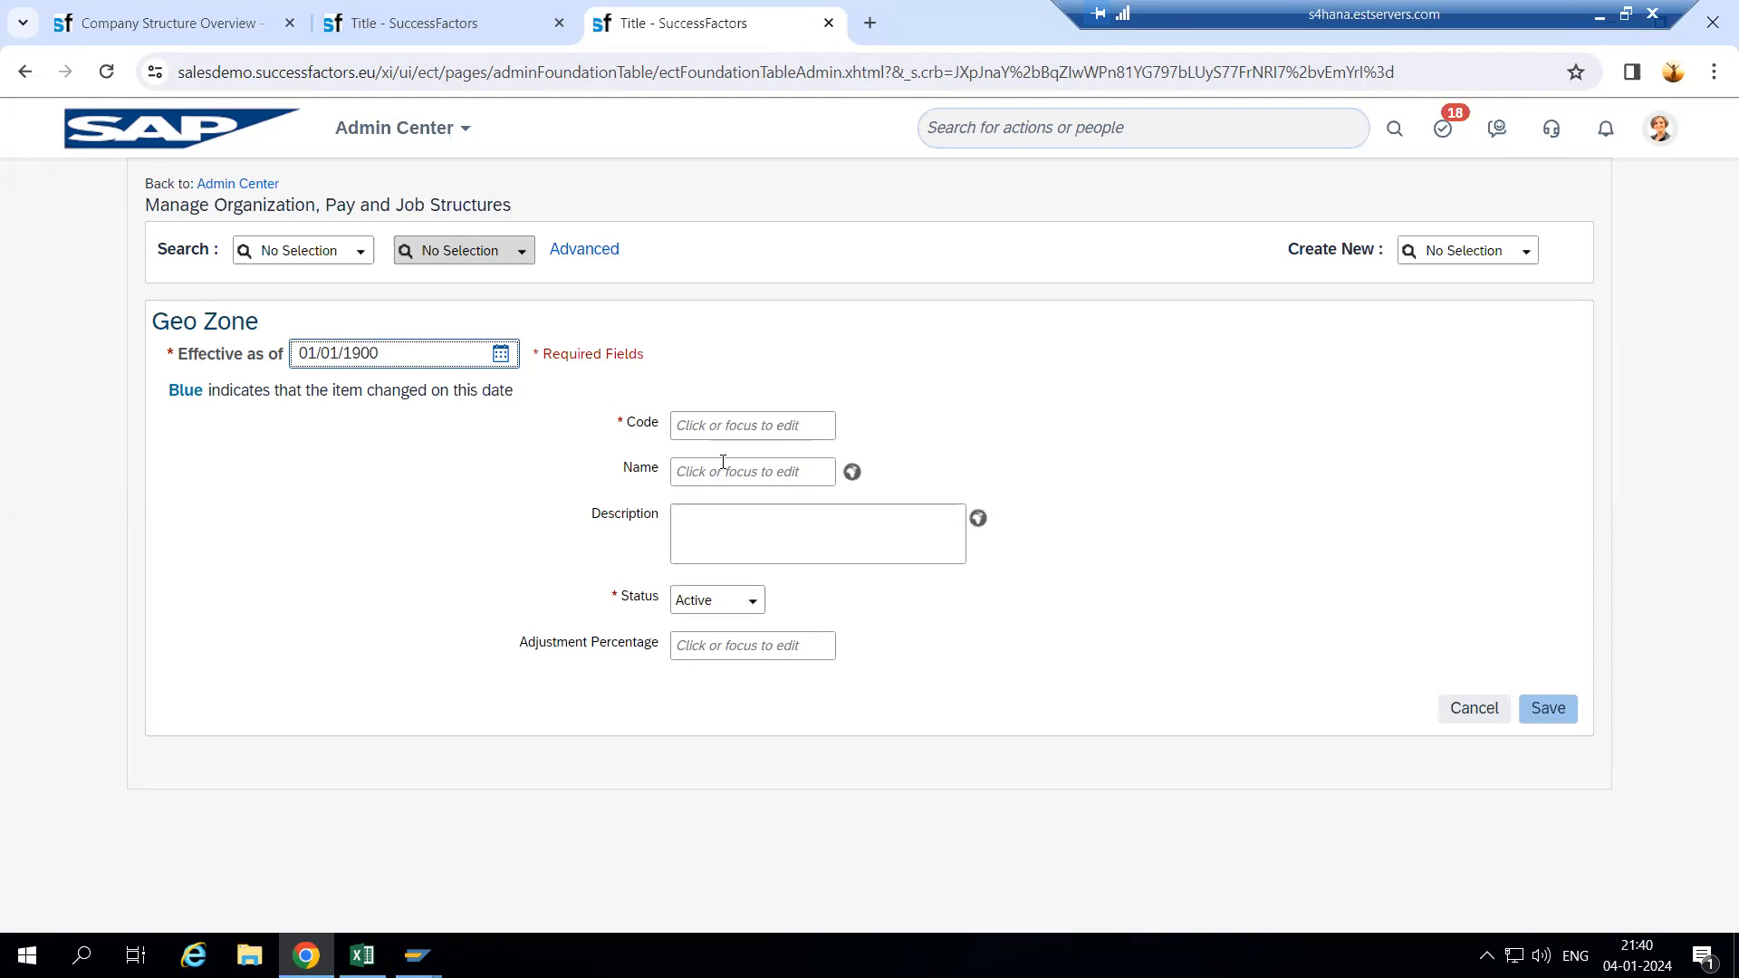
click(740, 431)
text(Geo123)
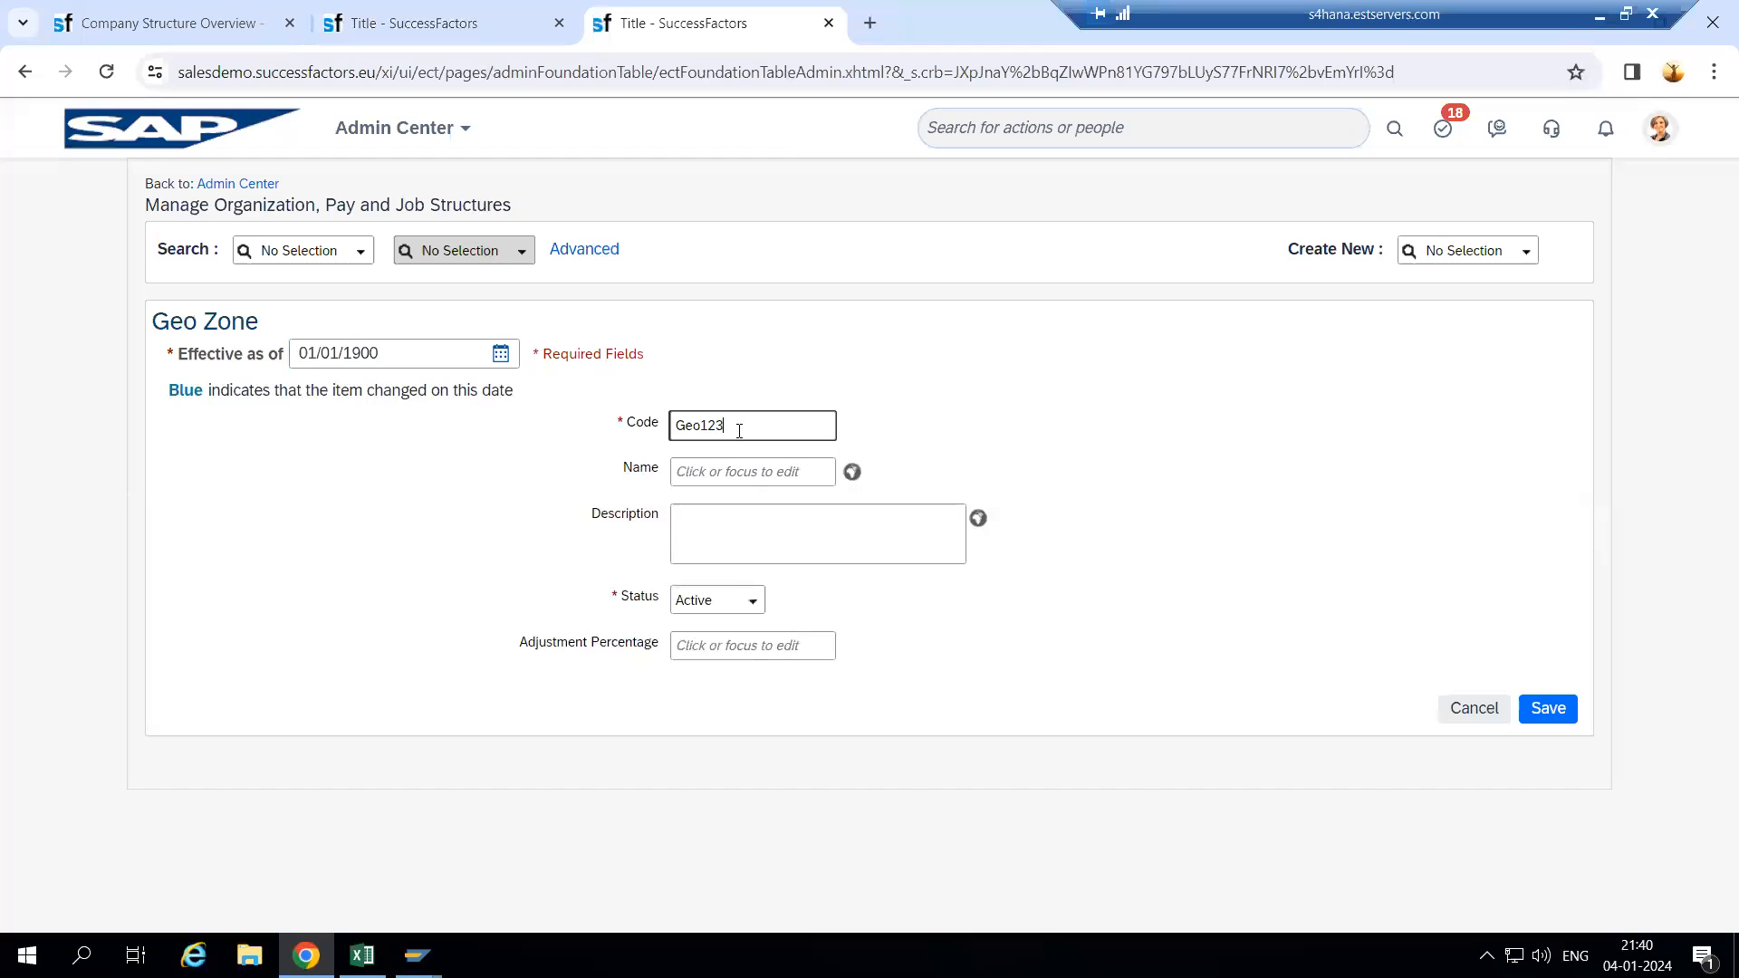
key(Tab)
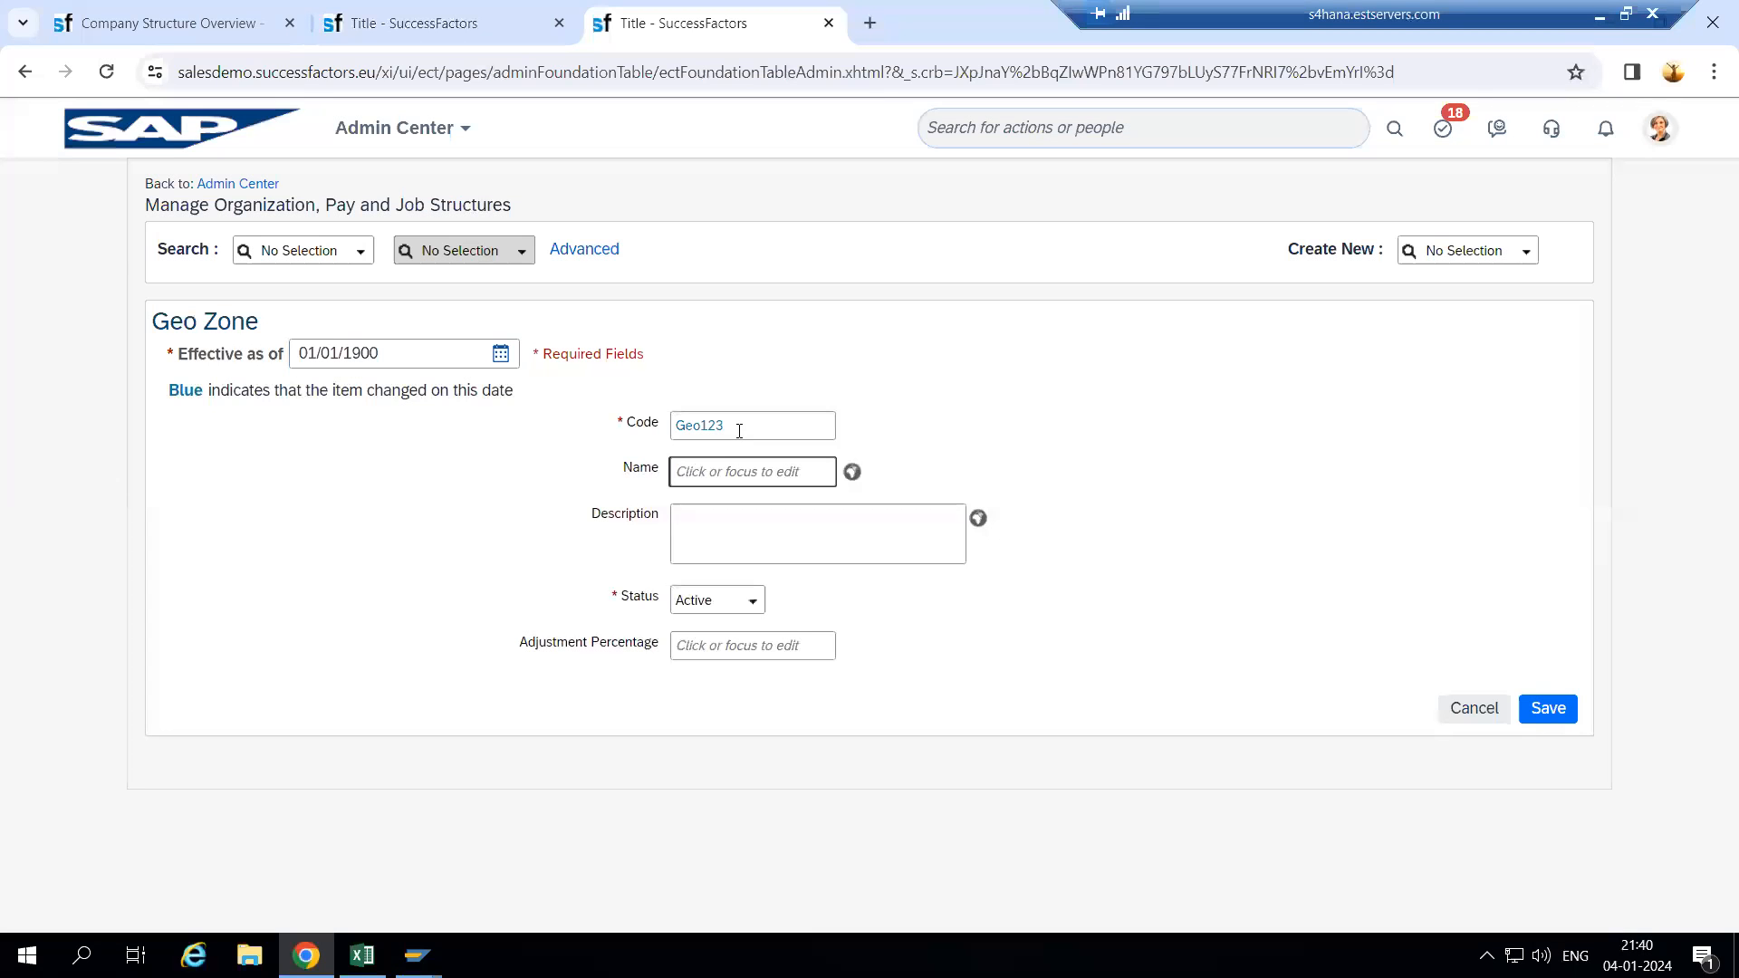
text(G)
key(BackSpace)
text(w)
key(BackSpace)
text(wIPRO)
- Copy wIPRO into the description, keep status Active, save the Geo Zone, then start a new Location
click(715, 524)
drag(720, 472, 625, 470)
key(ctrl+c)
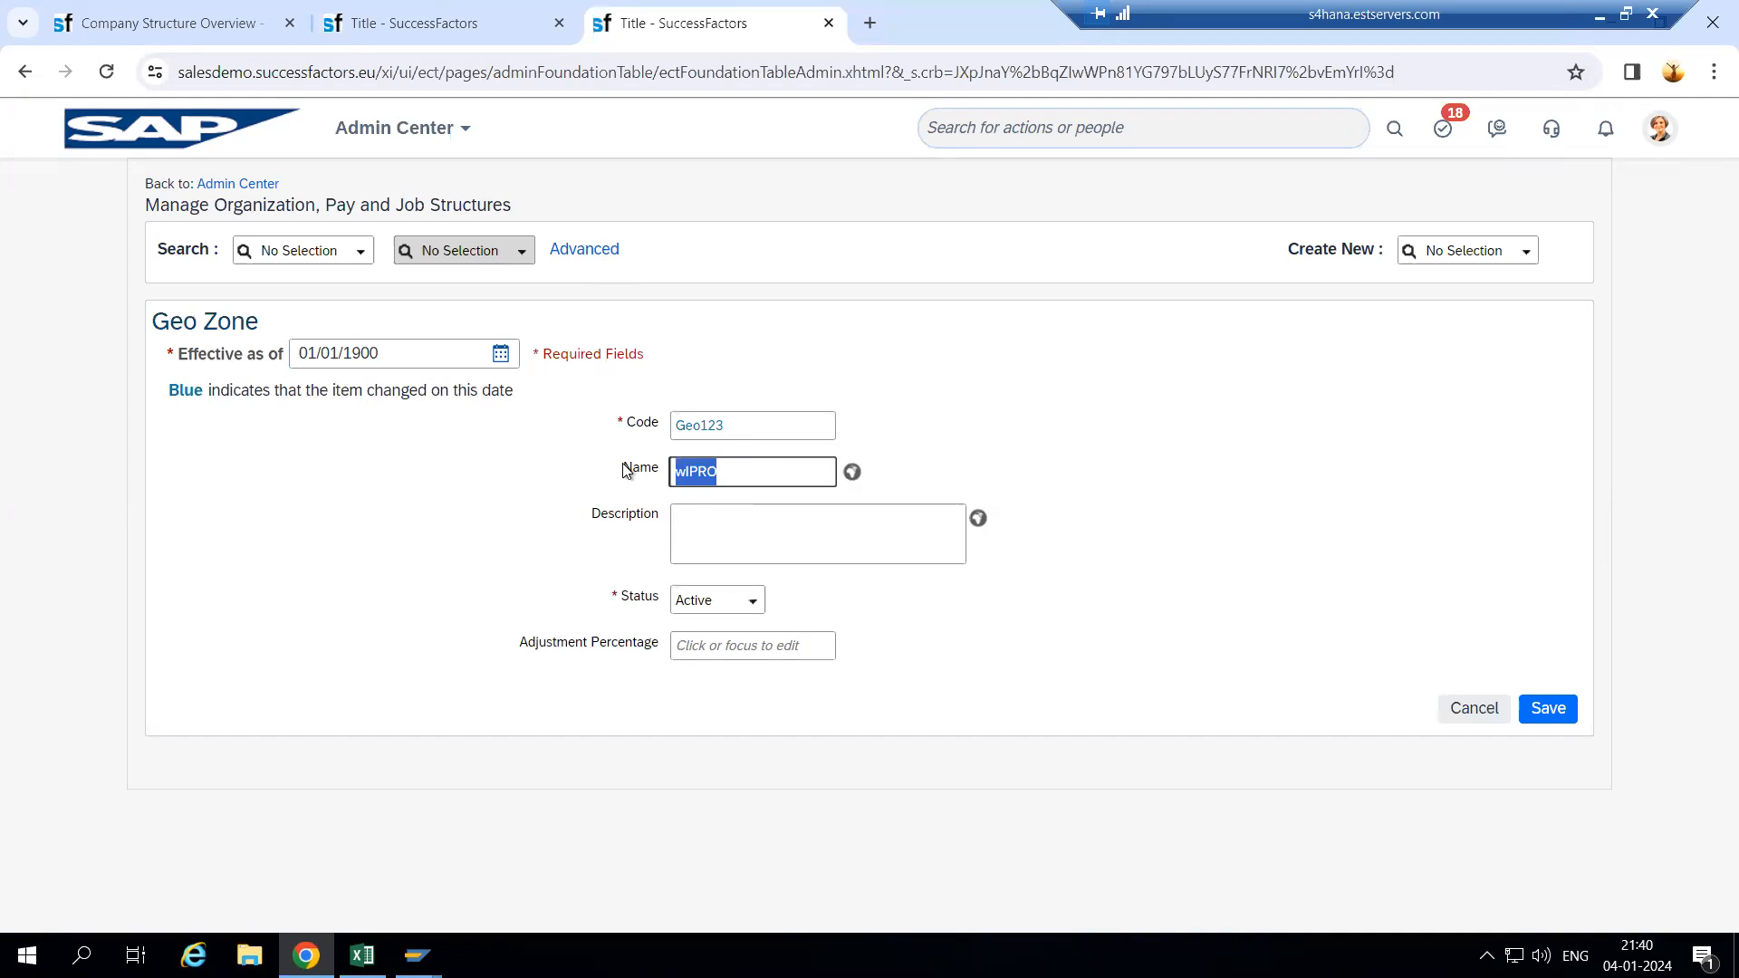
click(695, 514)
key(ctrl+v)
click(752, 605)
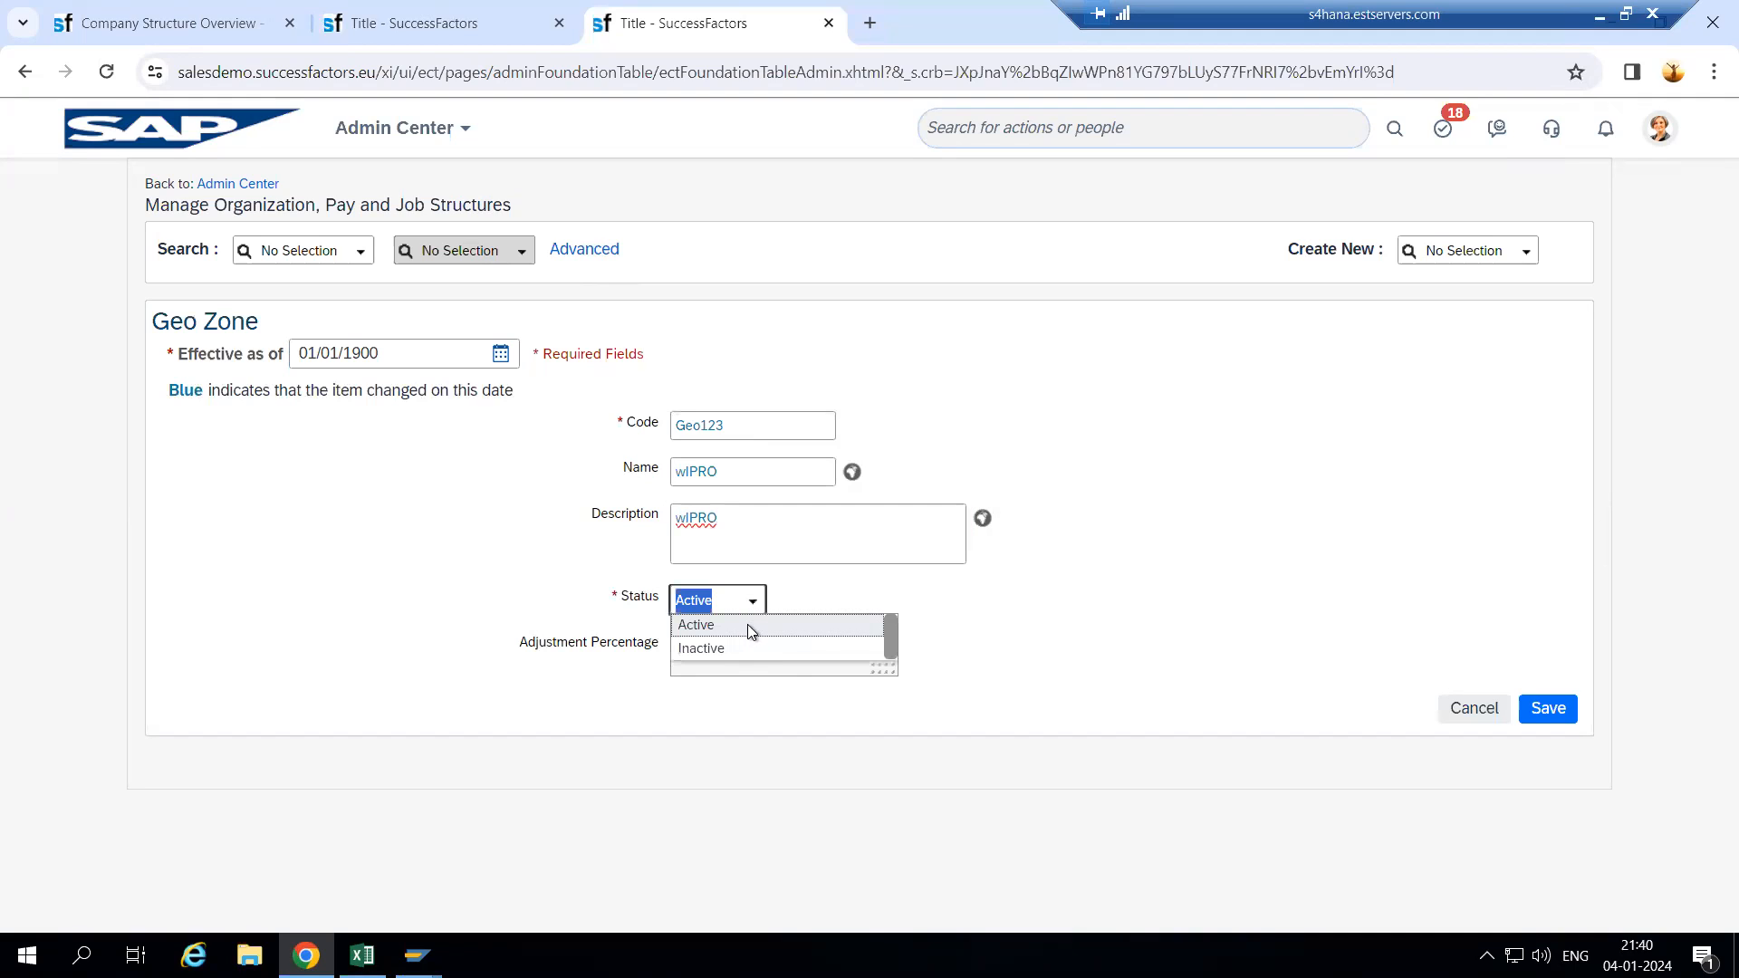
click(748, 626)
click(713, 645)
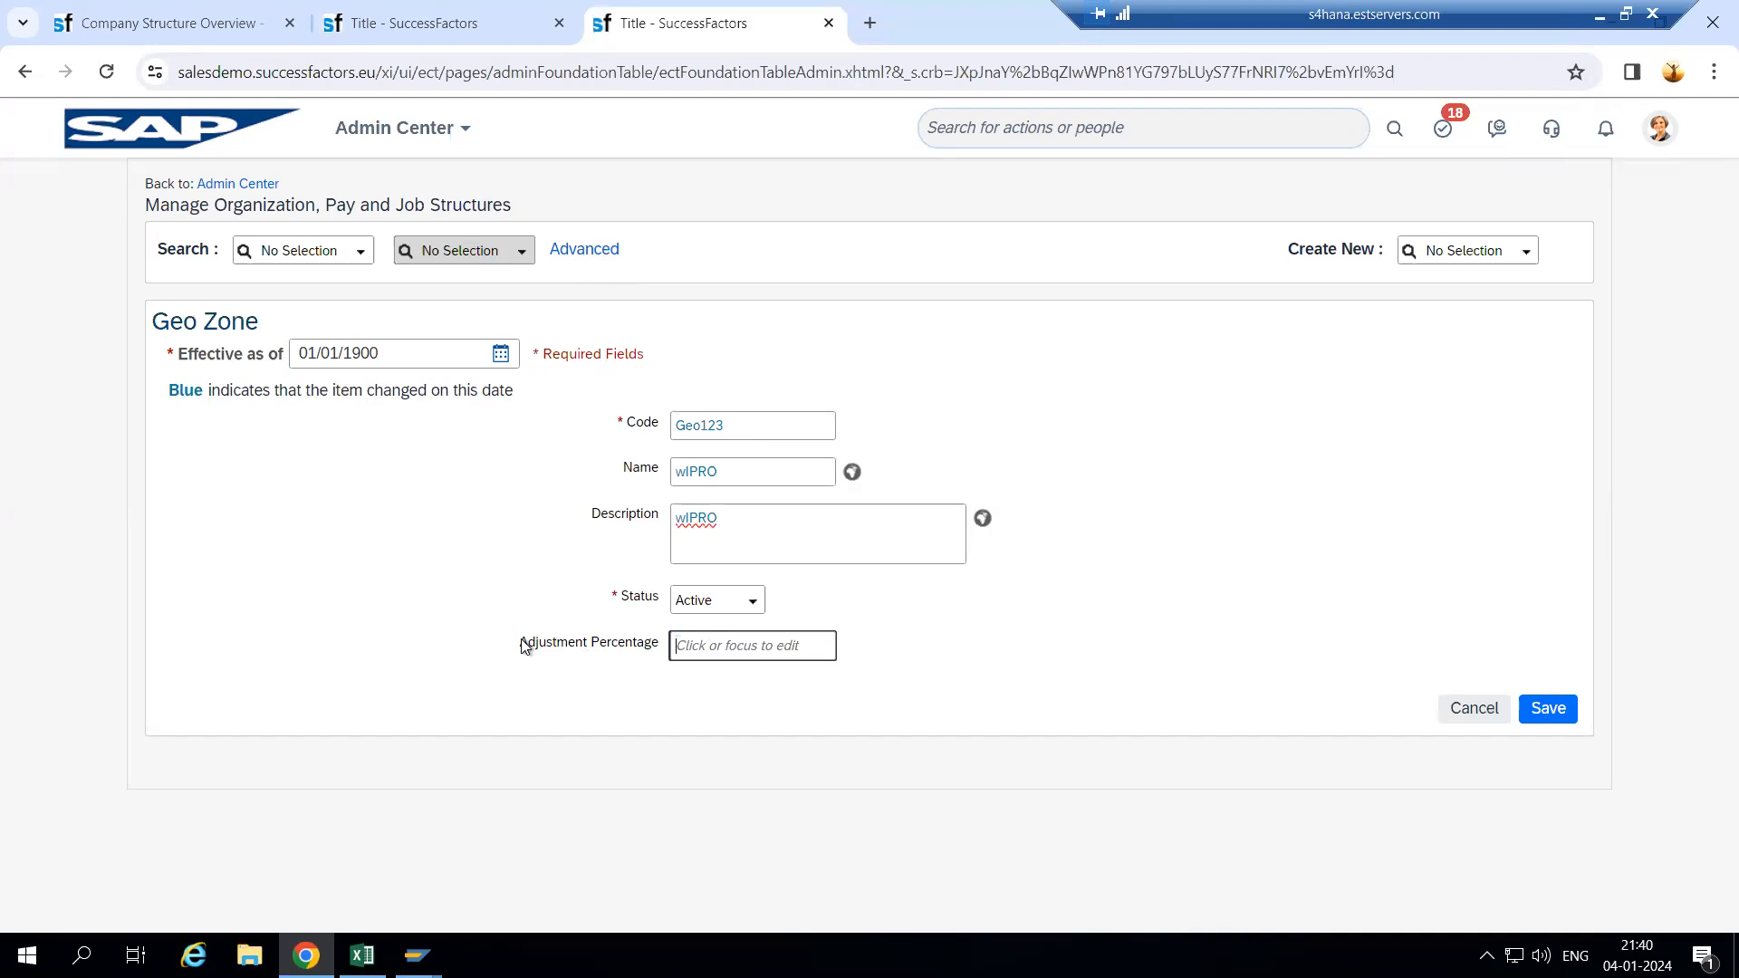
drag(523, 645, 649, 645)
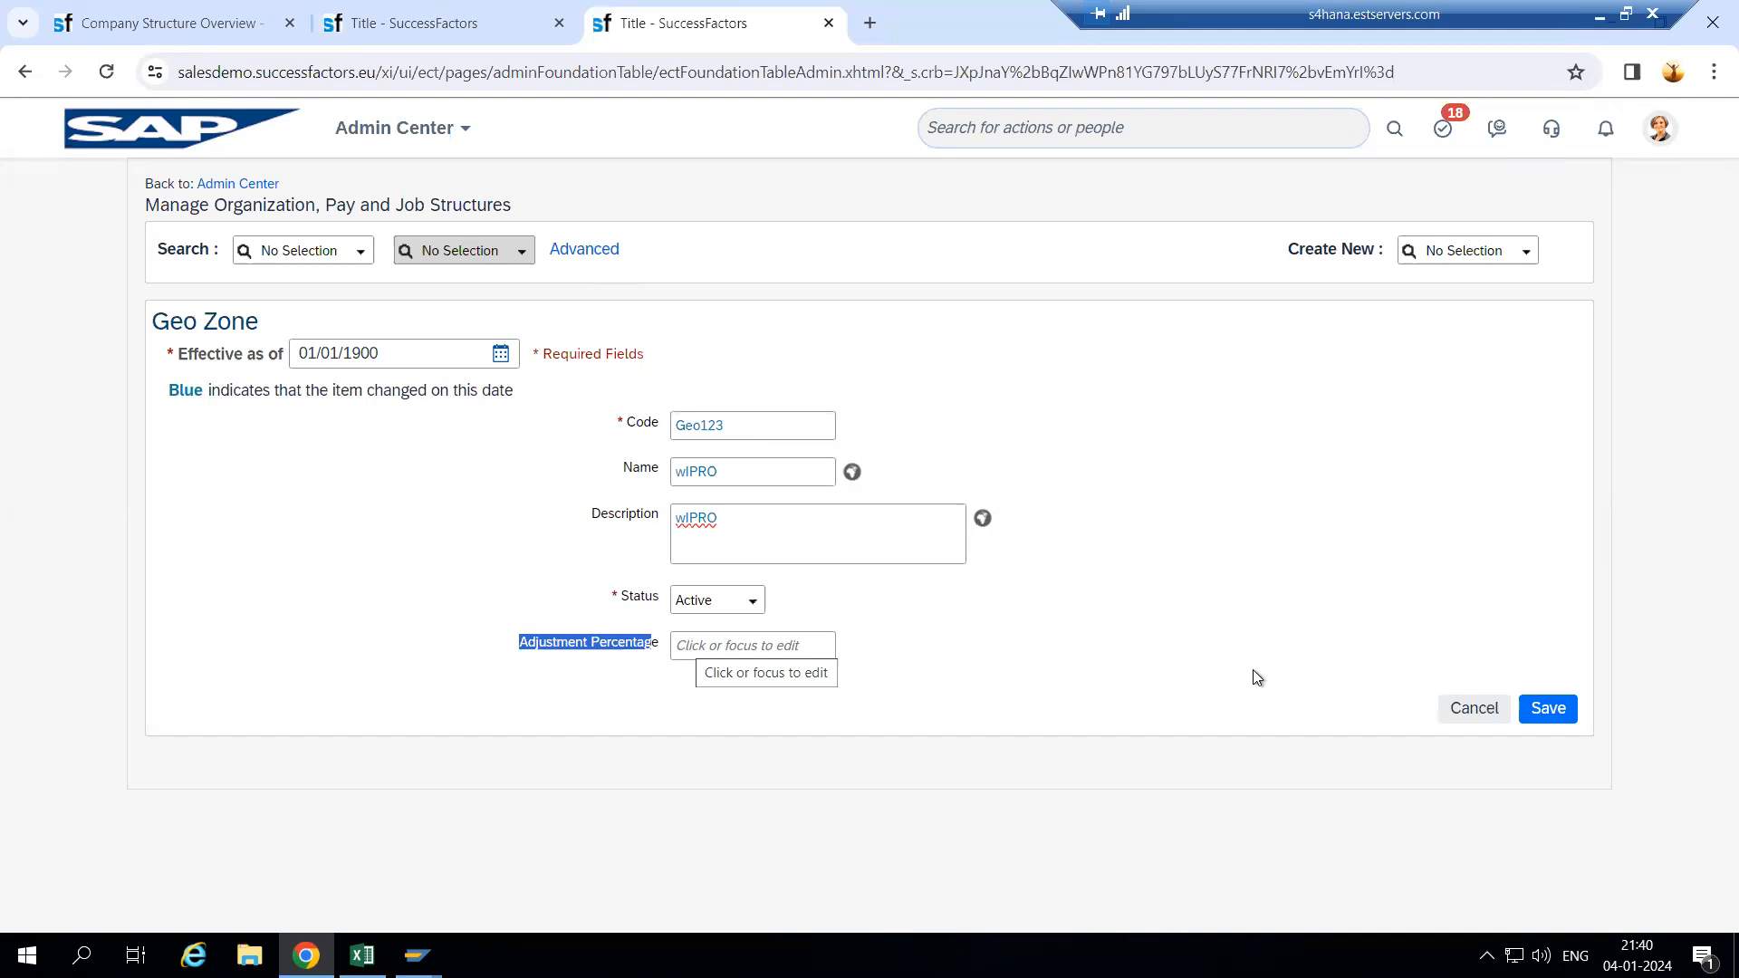
click(1574, 720)
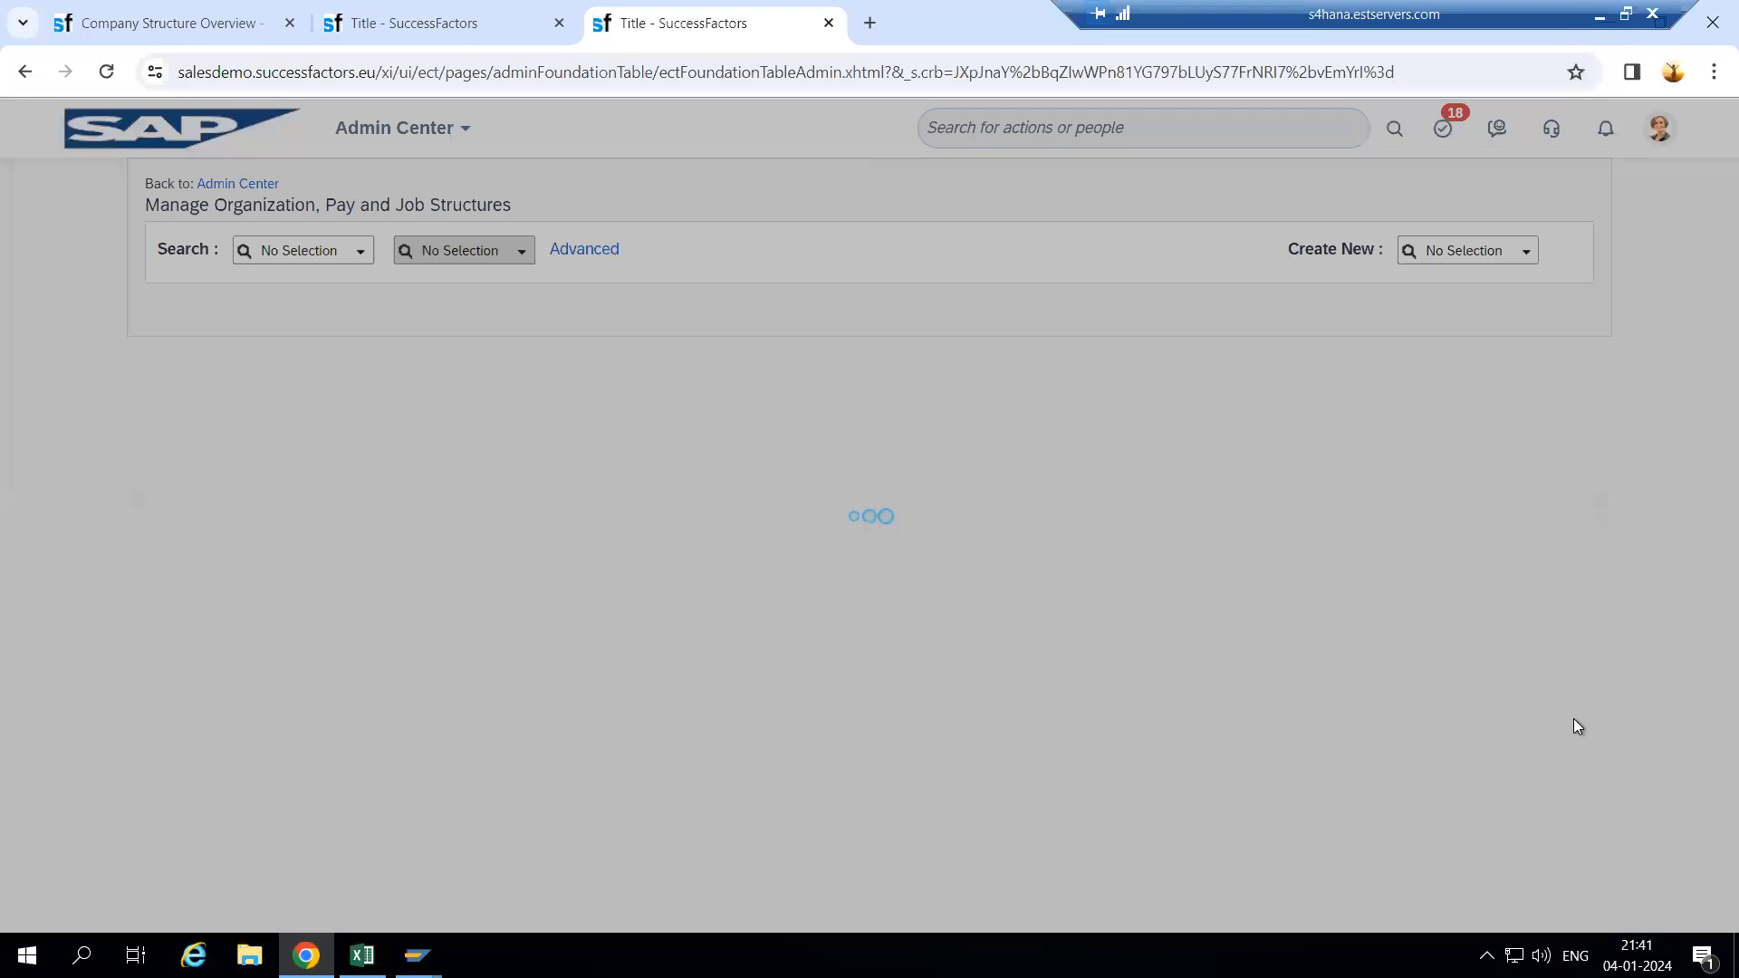
click(1078, 632)
click(1527, 251)
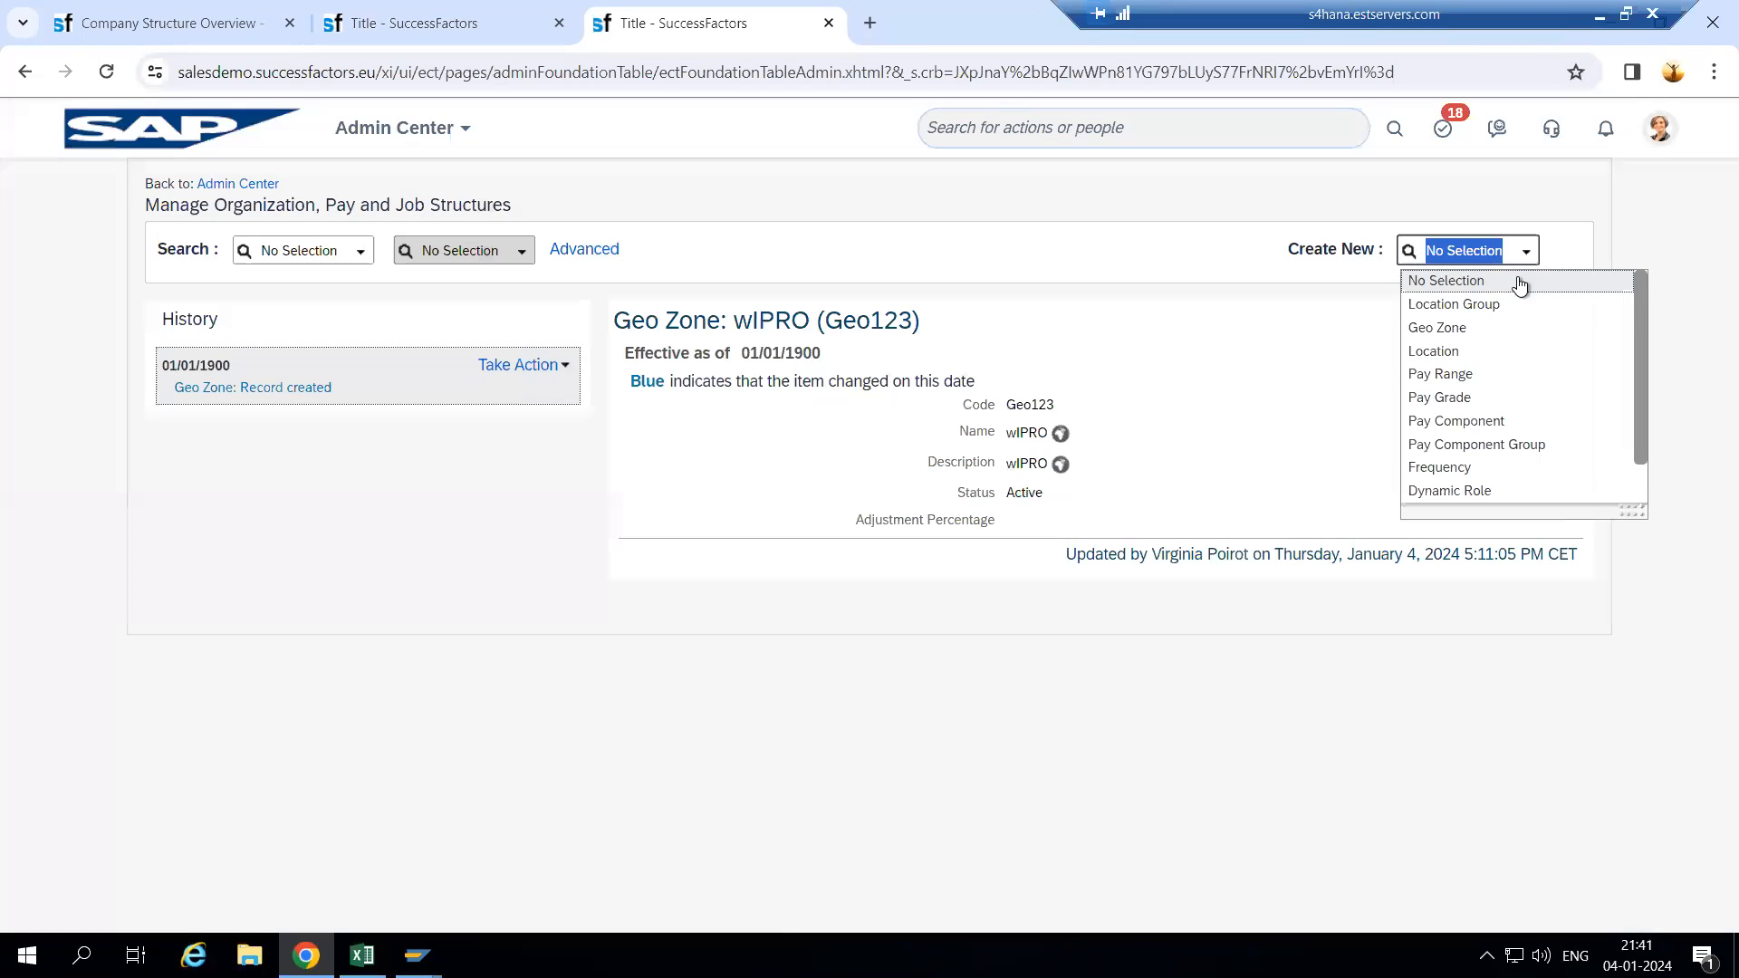
click(1481, 353)
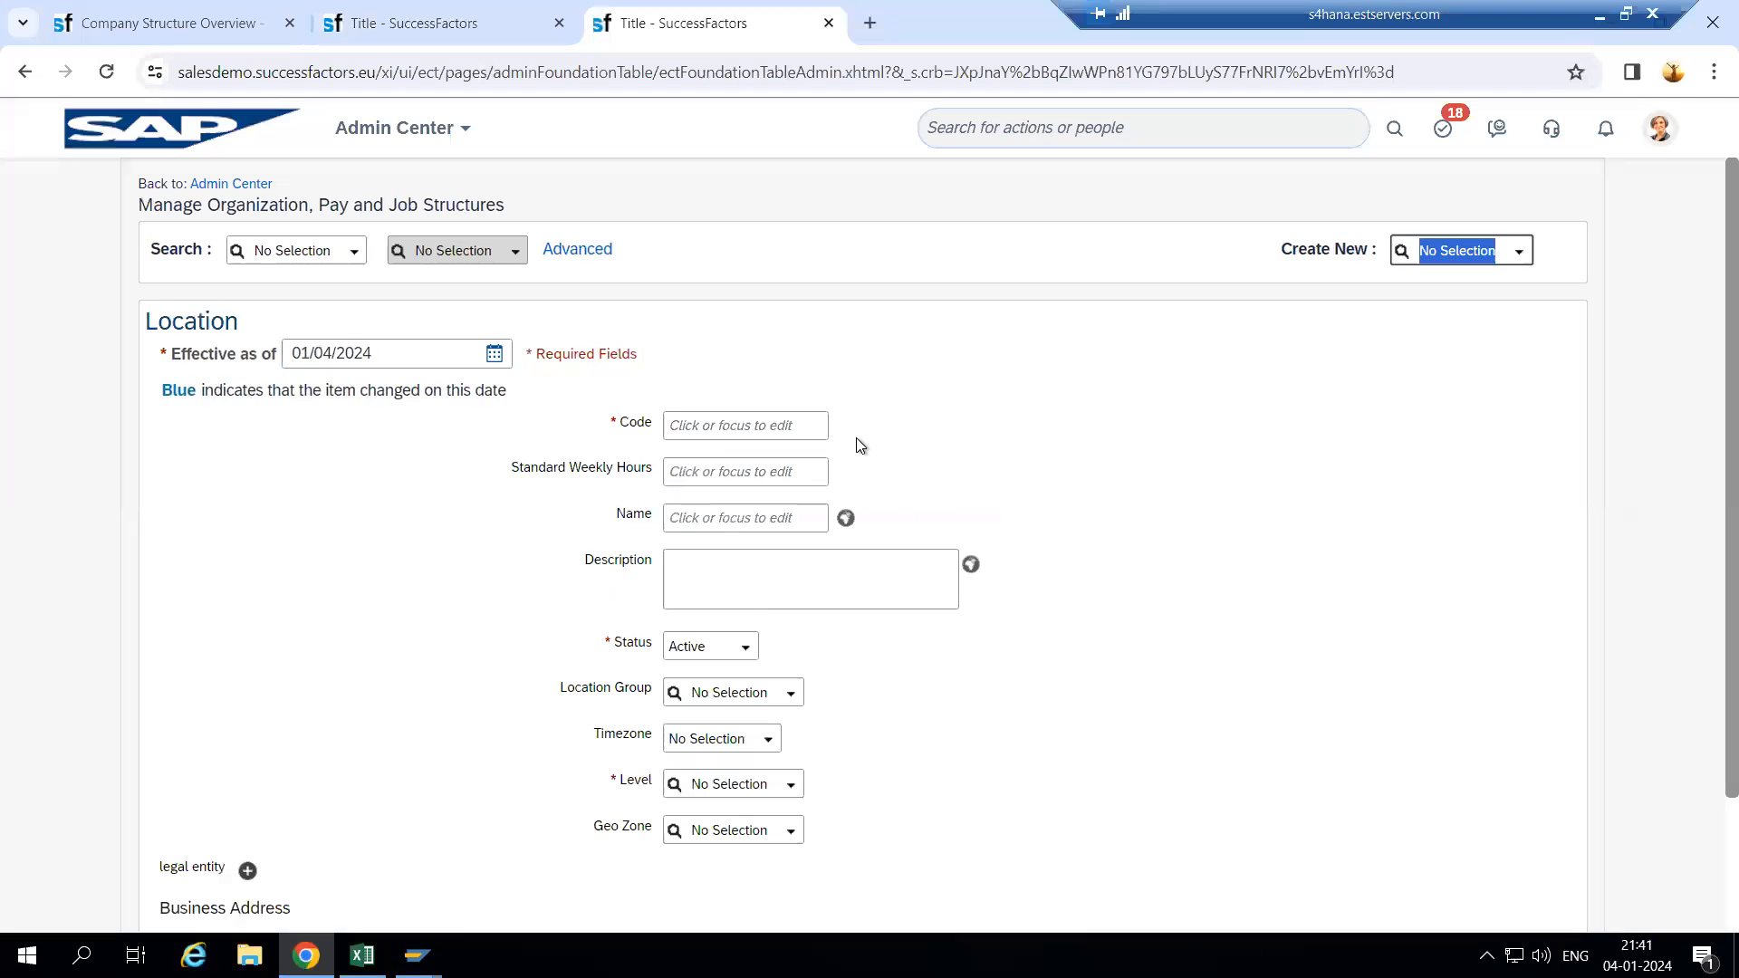
- Set the new Location's effective date to 01/01/1900
scroll(758, 850, down, 1)
click(216, 27)
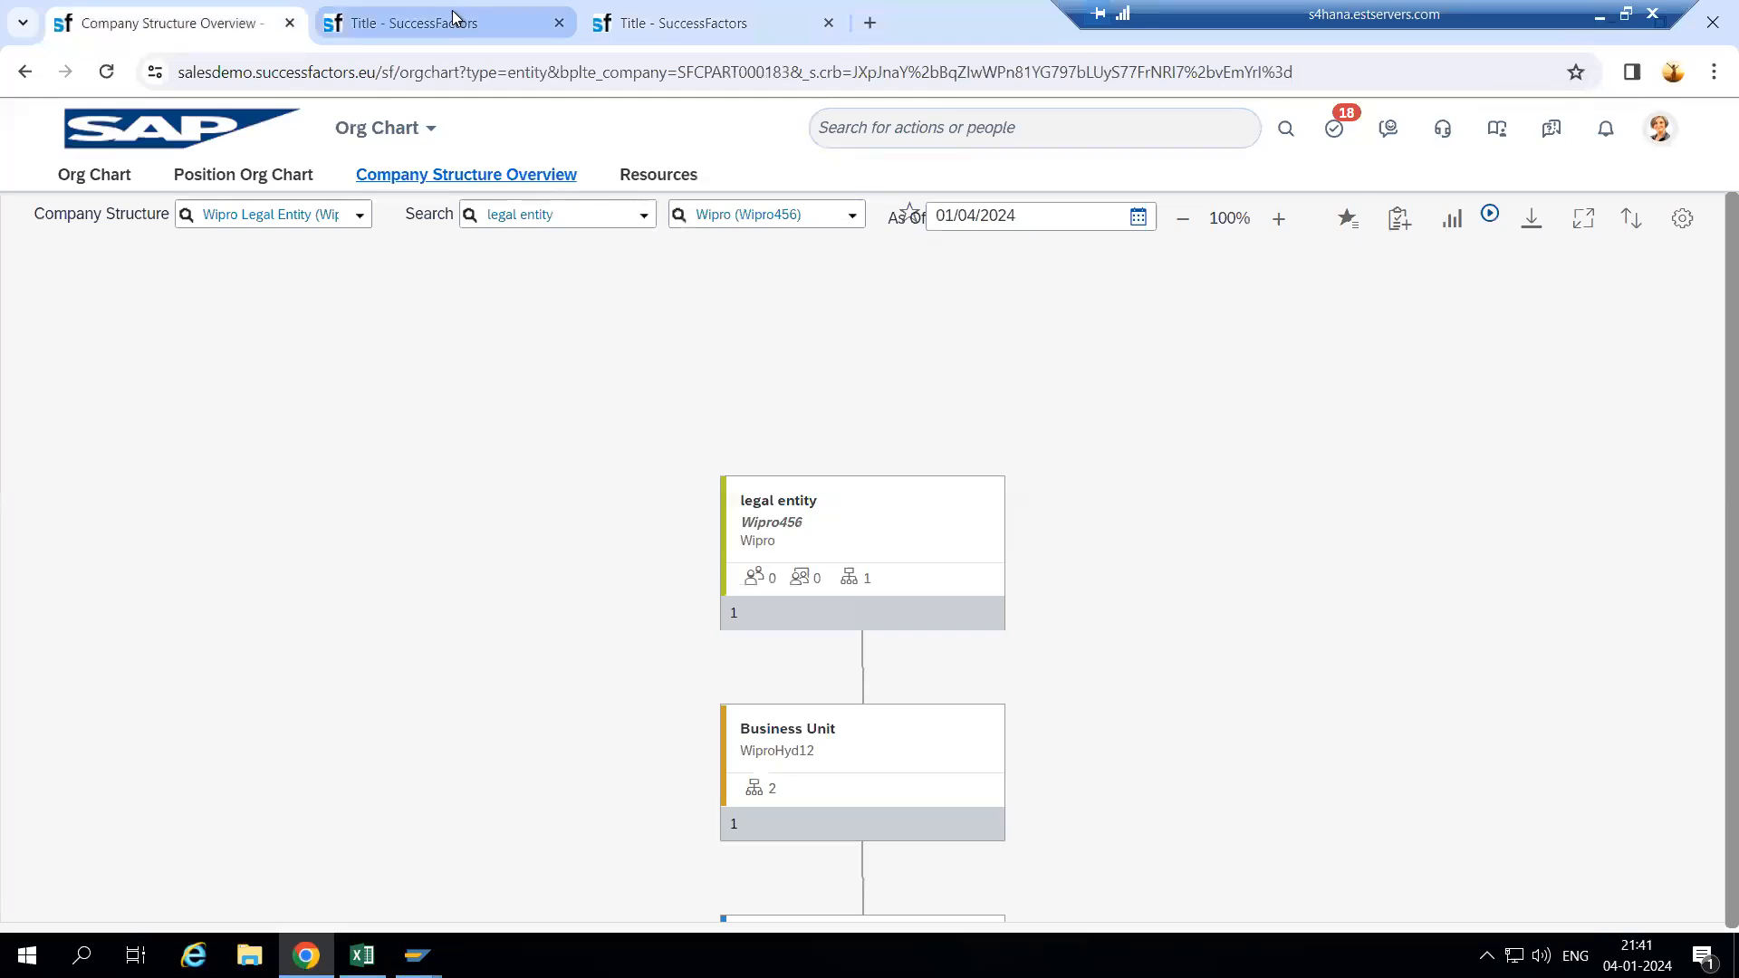
click(455, 19)
click(699, 23)
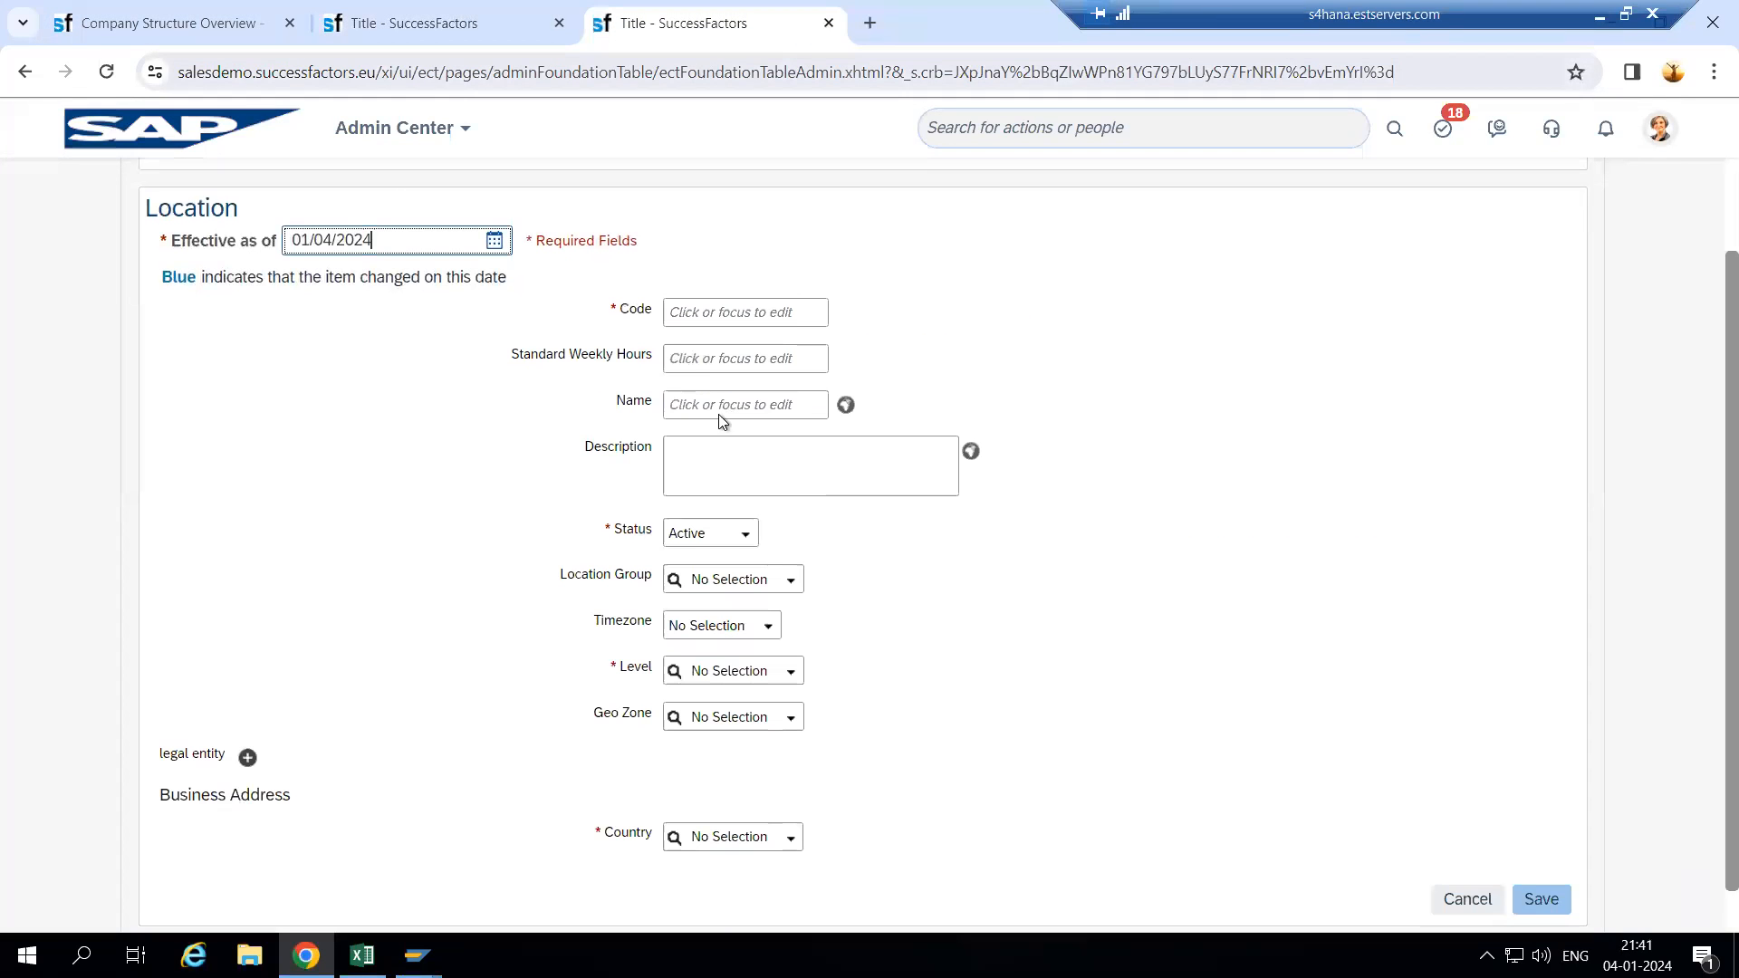
scroll(688, 786, down, 1)
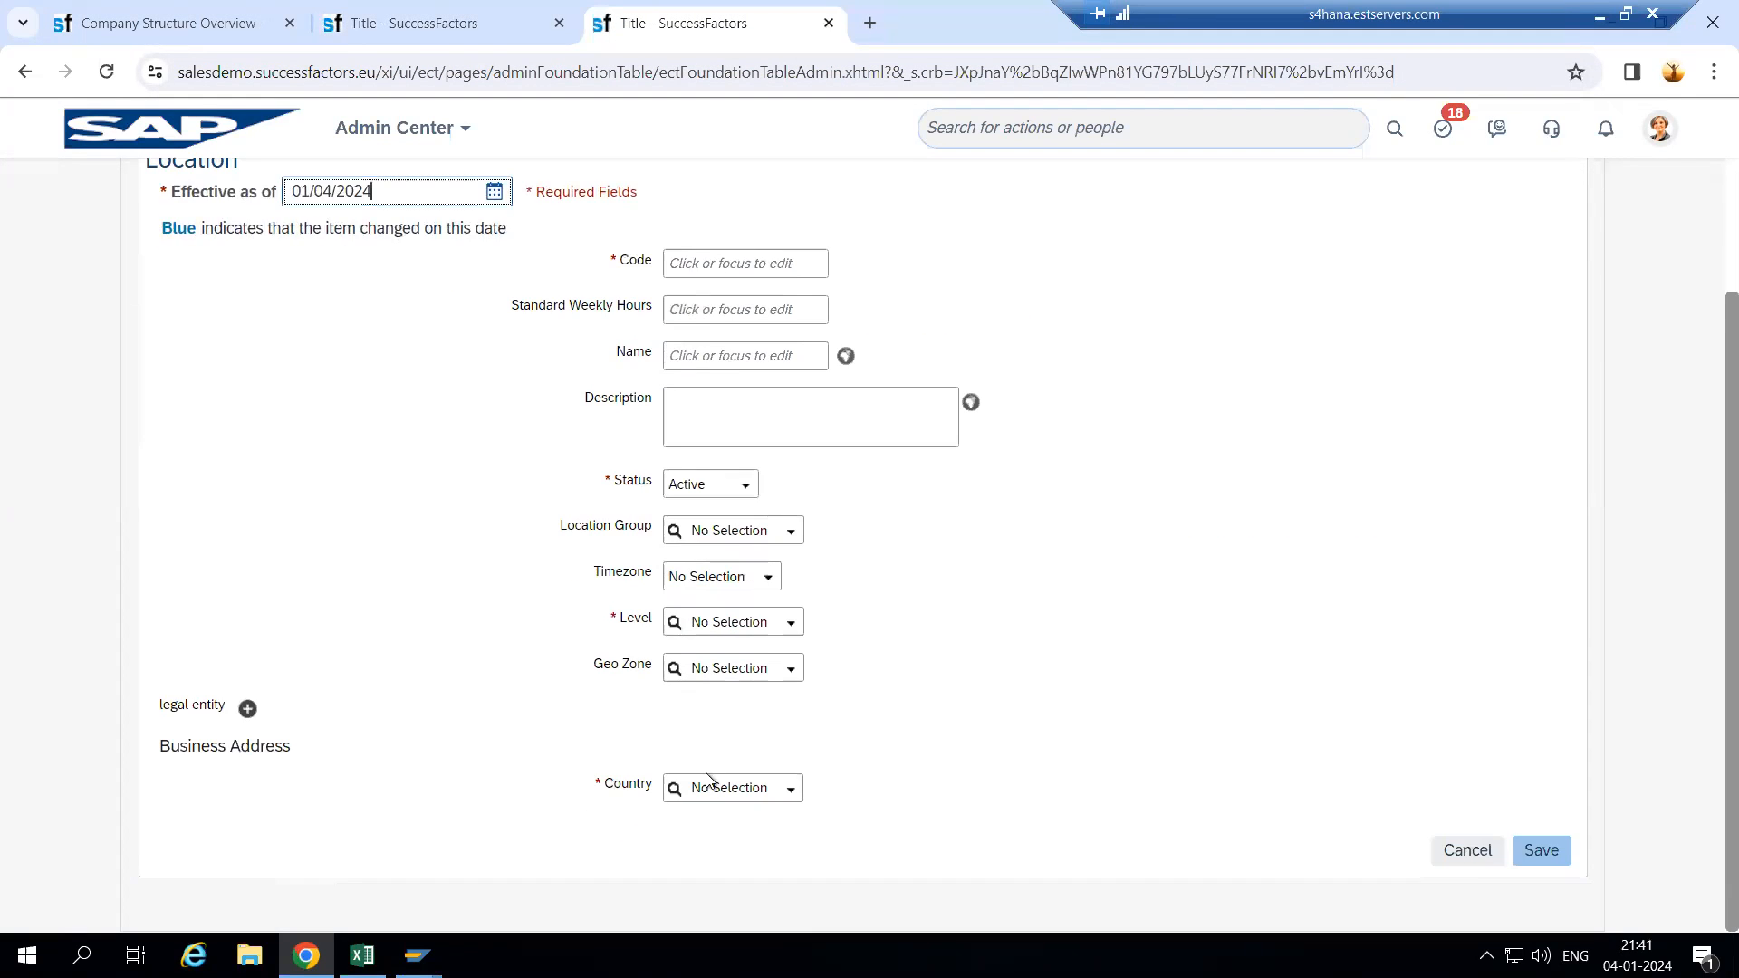
scroll(268, 761, up, 2)
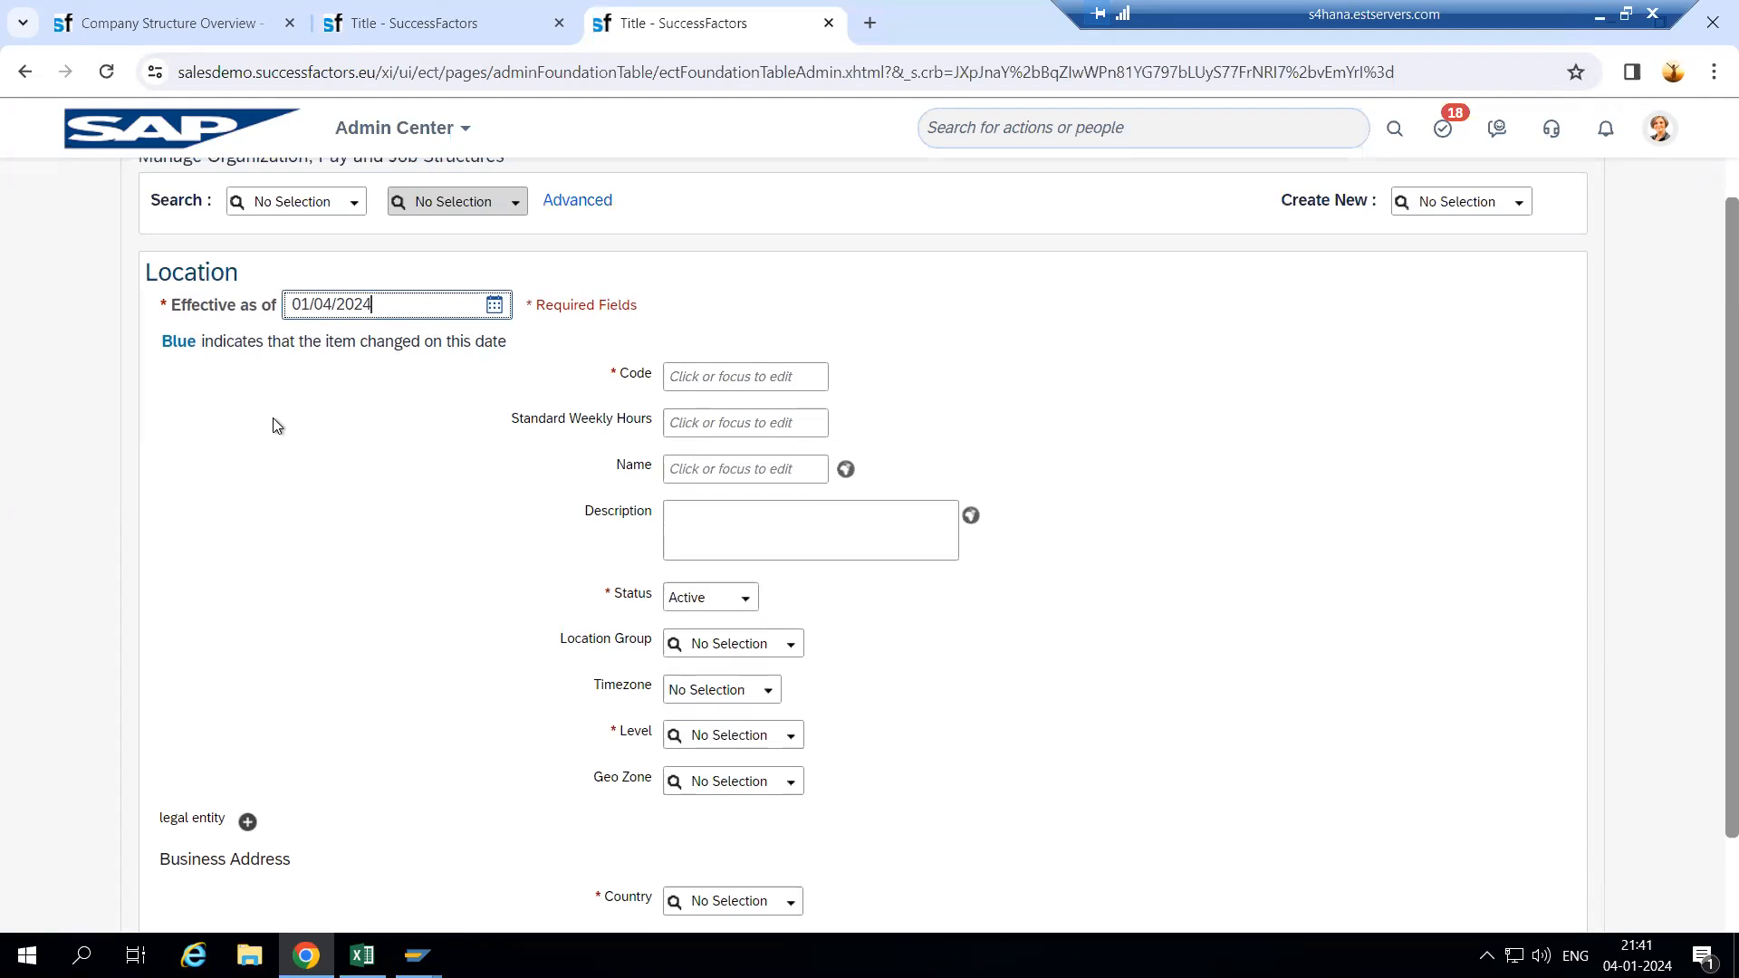
drag(300, 308, 426, 316)
key(BackSpace)
key(BackSpace)
text(01/01/1900)
- Enter code Wipro234, weekly hours 40, and name and description Hyderabad Wipro
click(702, 372)
text(Wipro234)
click(710, 420)
text(40)
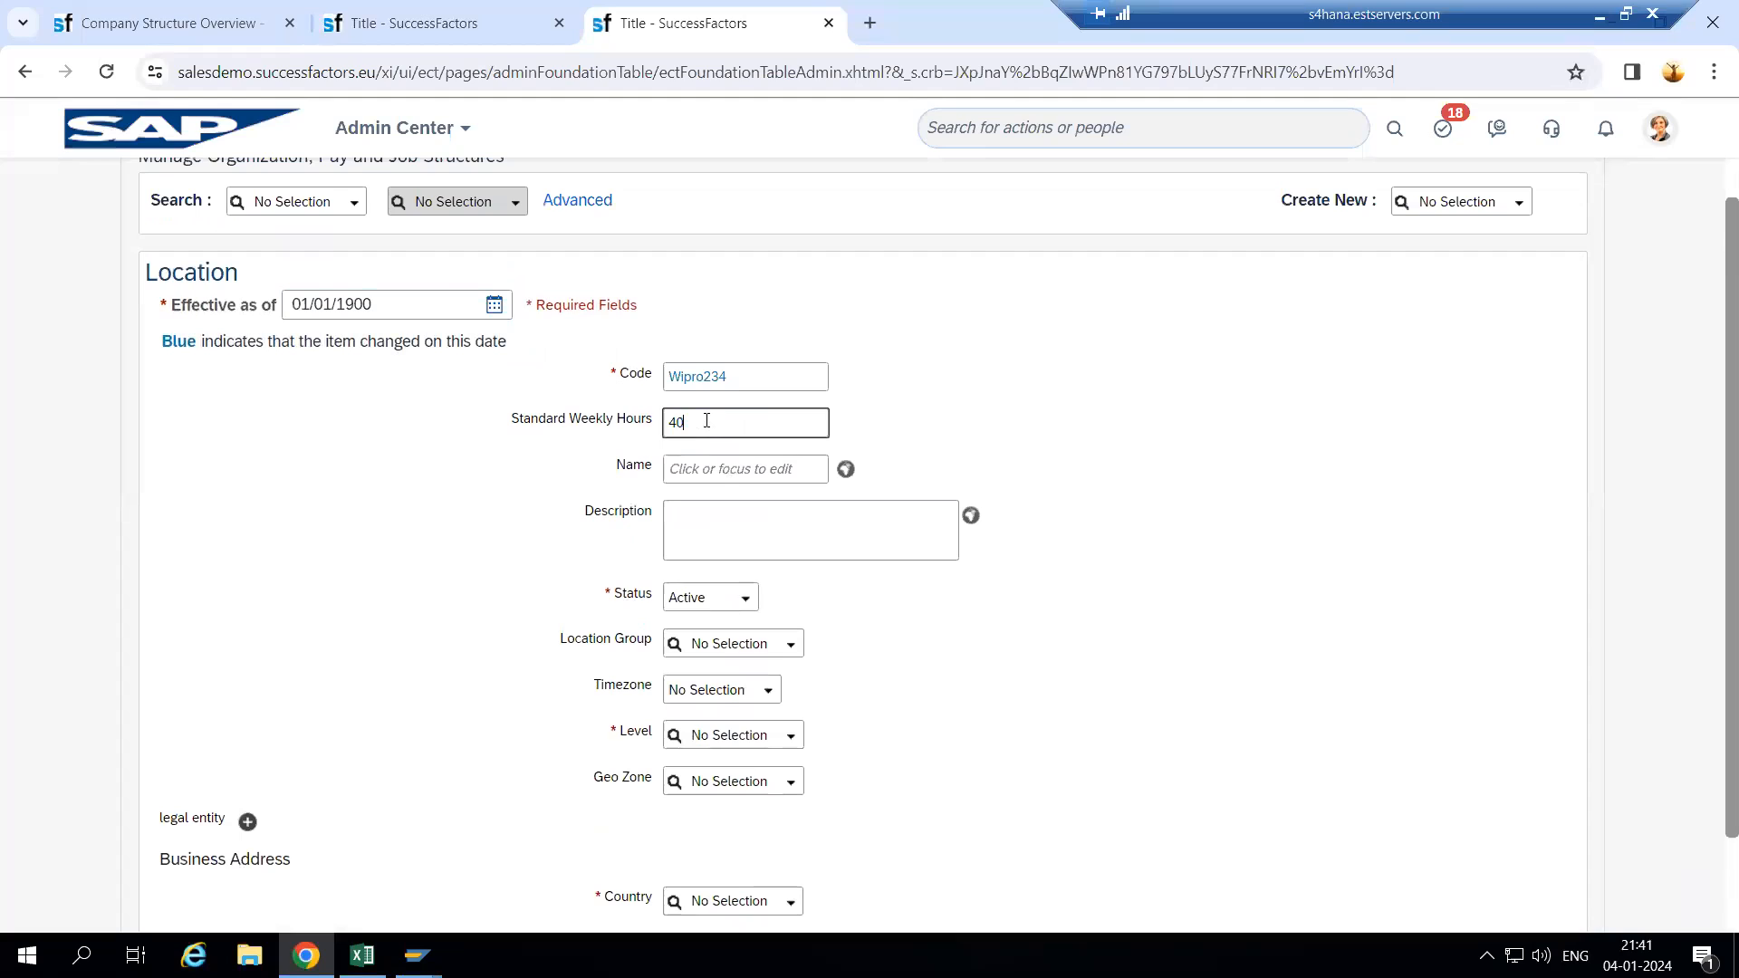
click(721, 471)
text(Hyderabad Wipro)
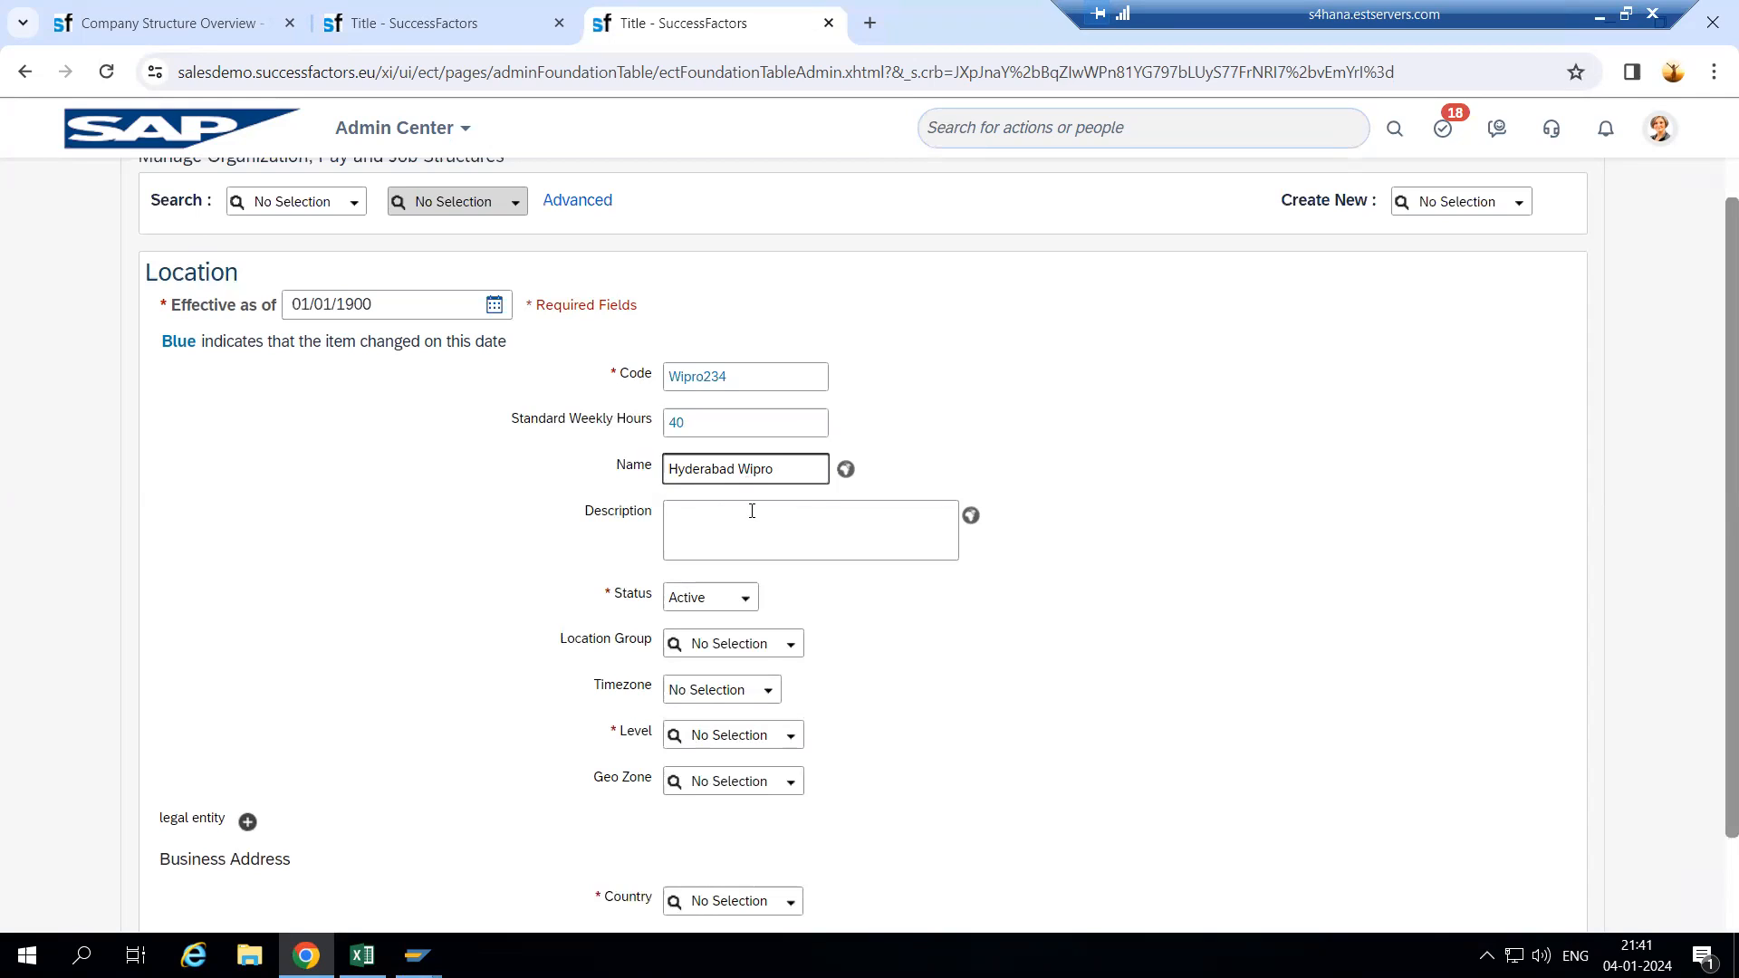
drag(807, 469, 668, 493)
key(ctrl+c)
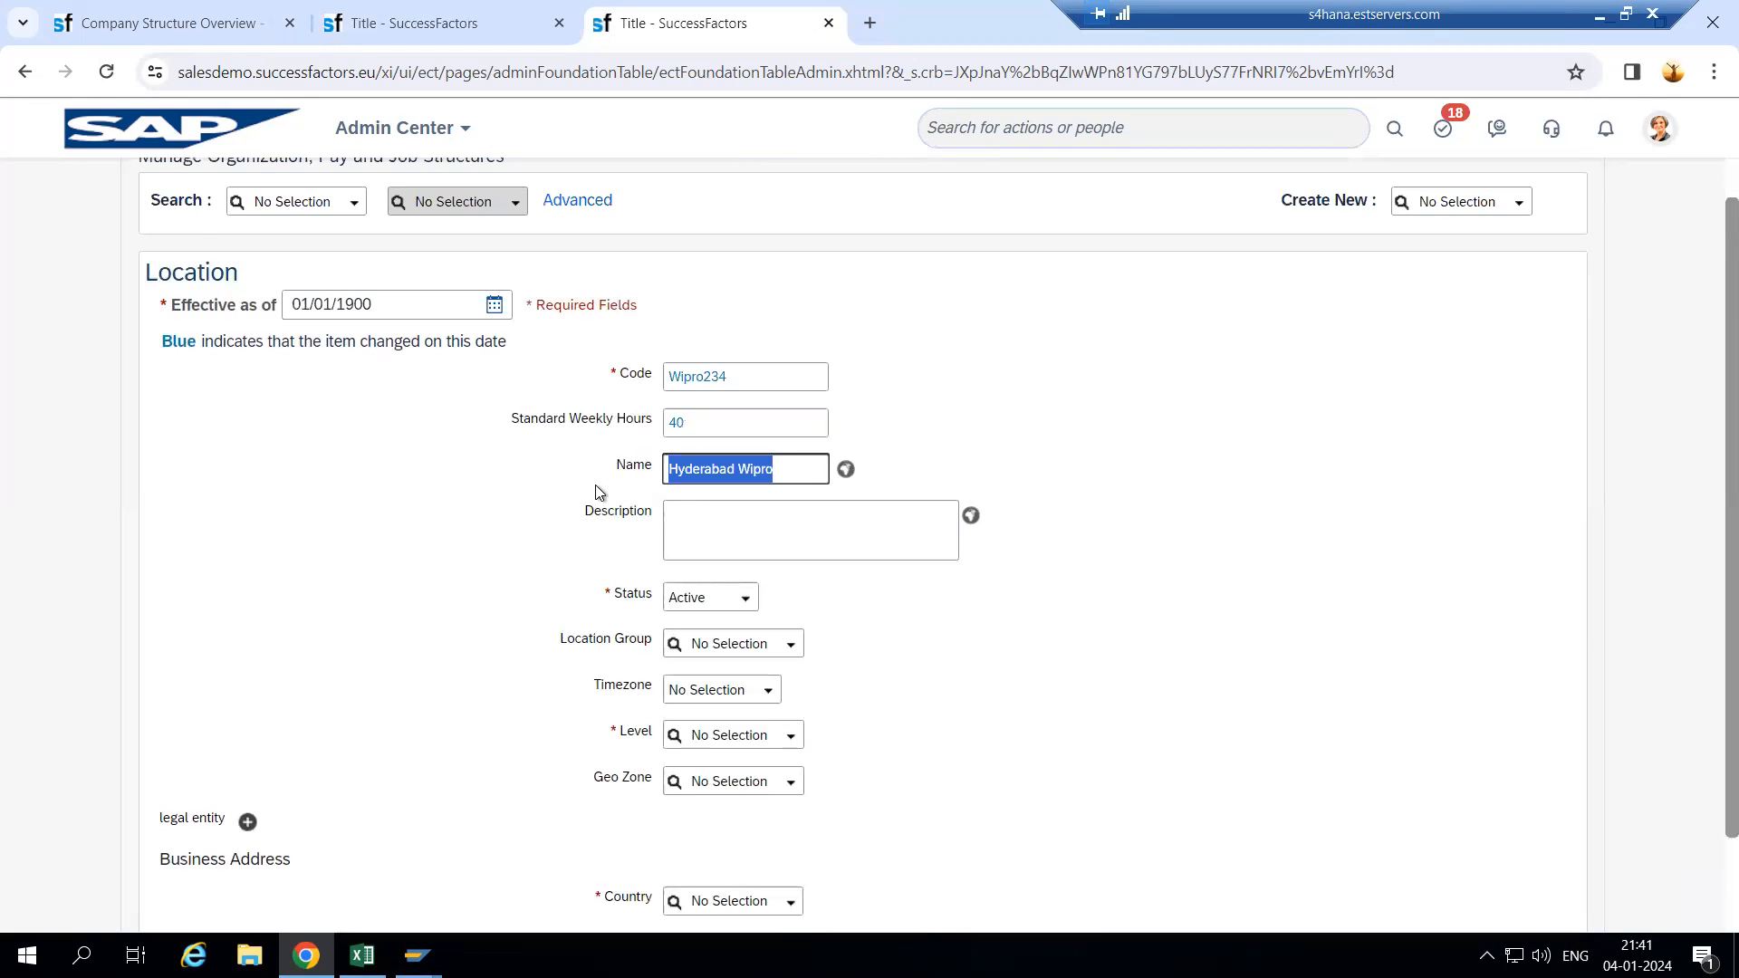
click(726, 556)
key(ctrl+v)
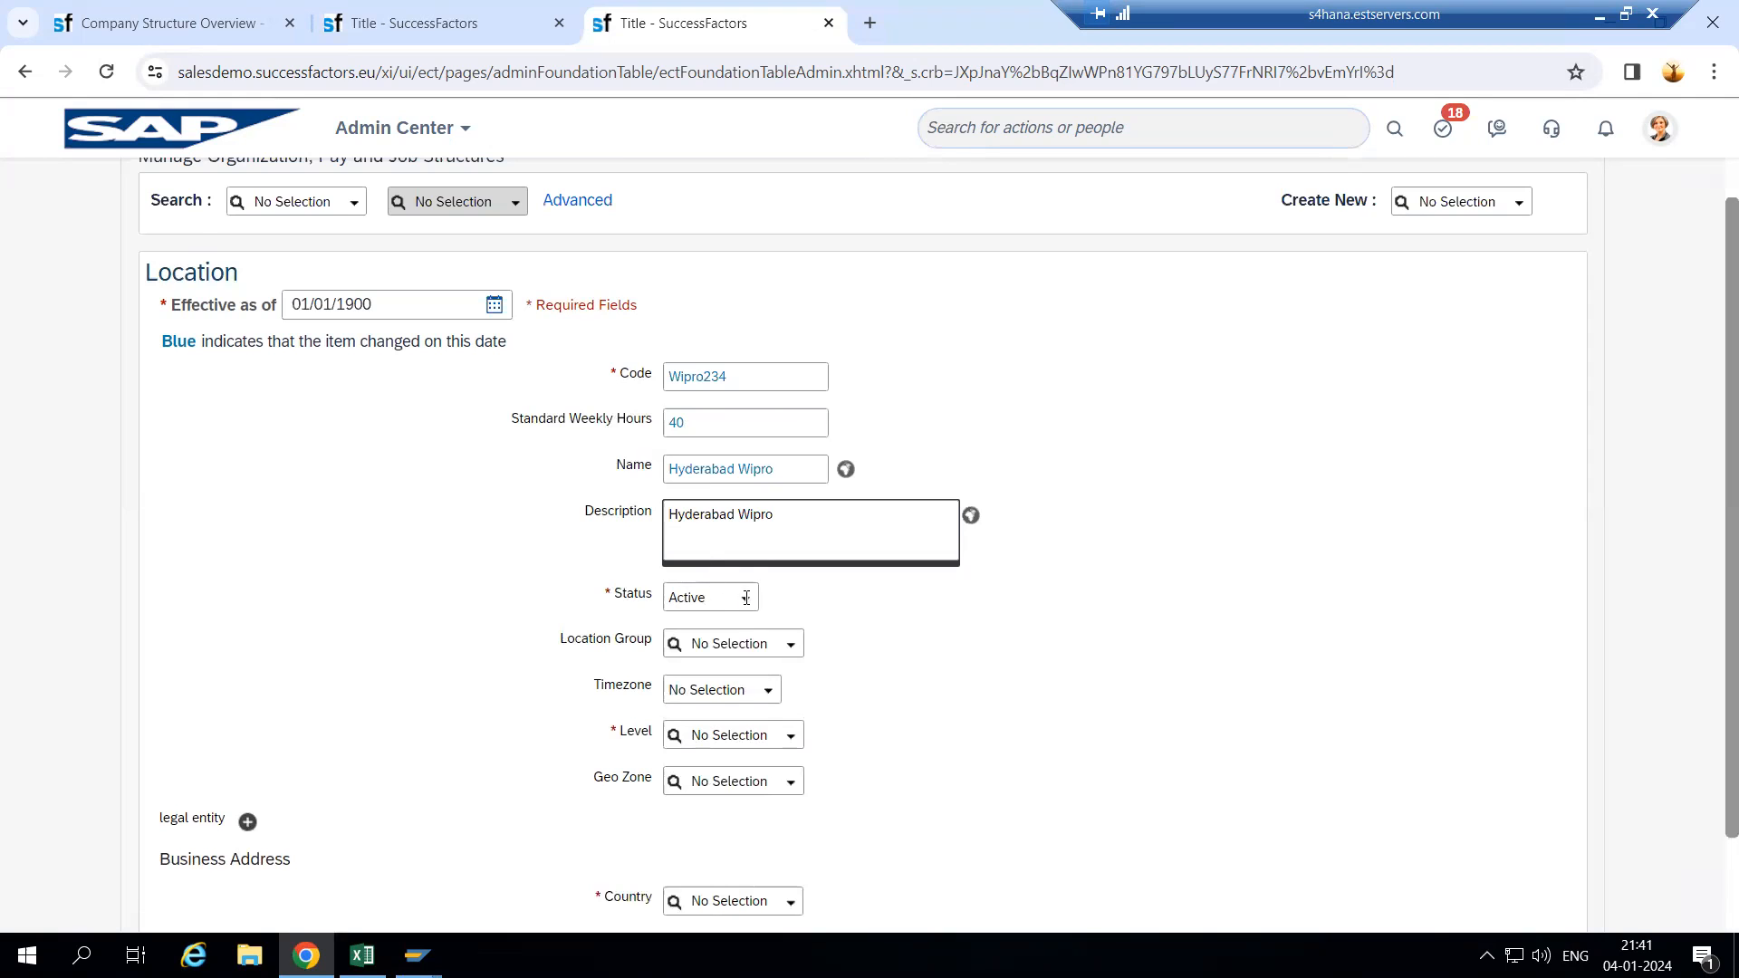
click(435, 28)
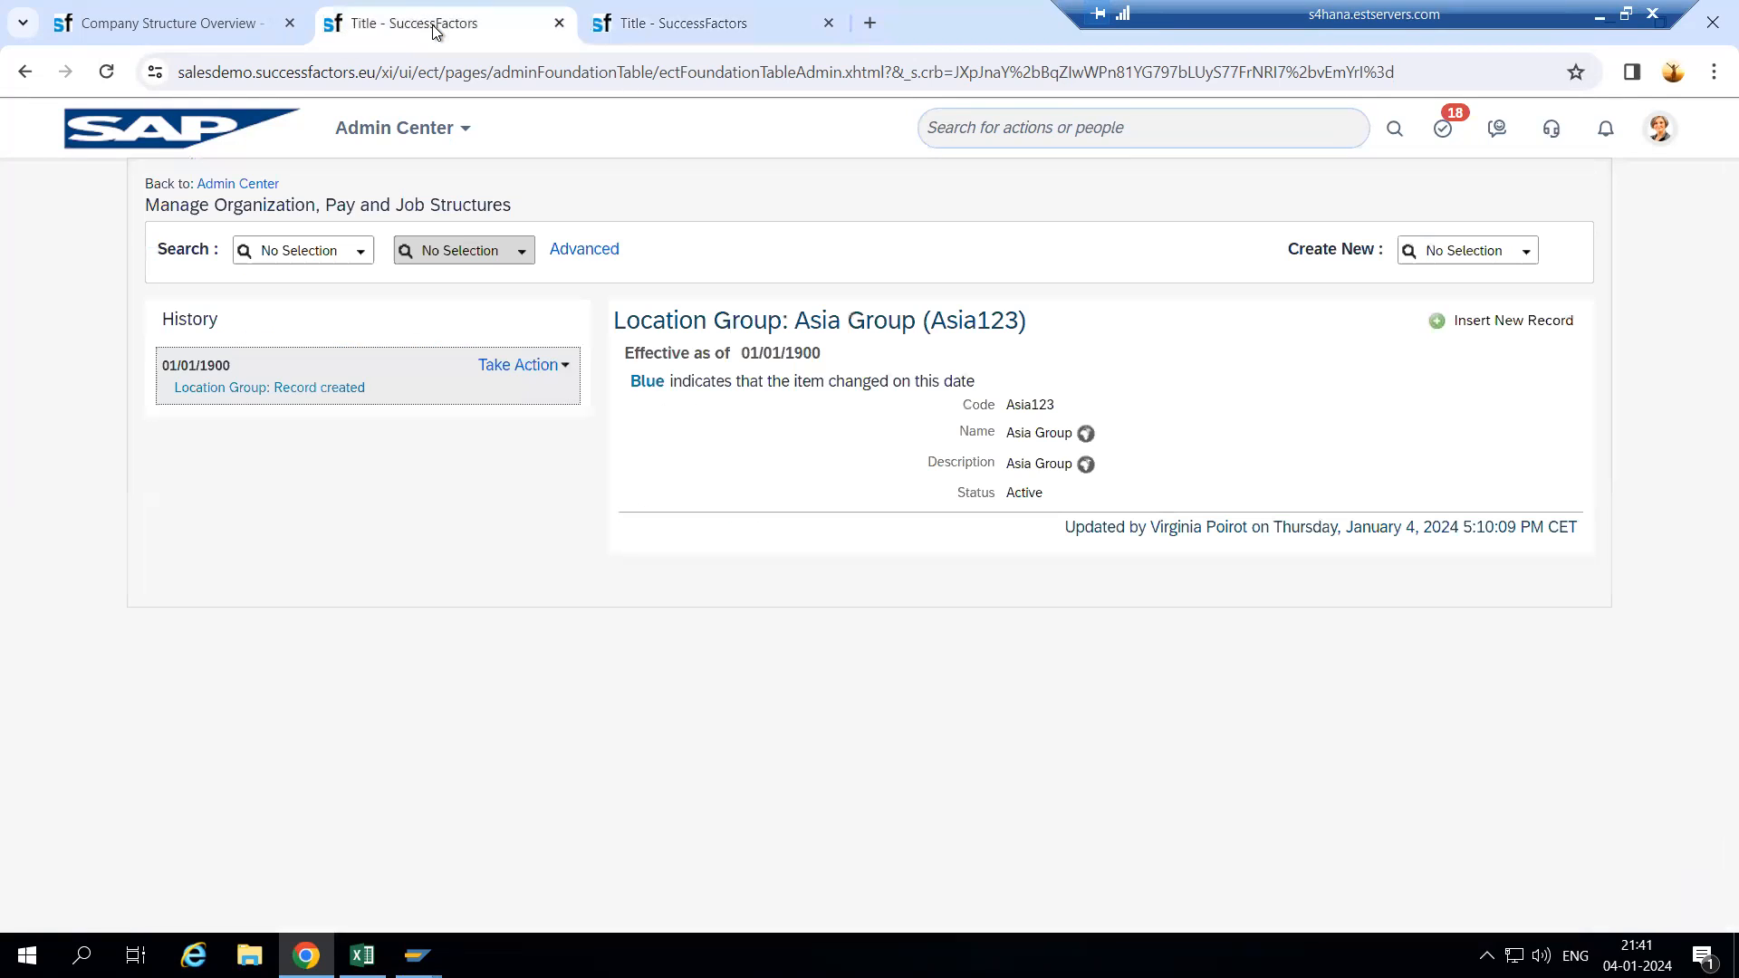
- Set location group to Asia Group (Asia123) and timezone to TimeZone_DLS (100)
double_click(975, 317)
key(ctrl+c)
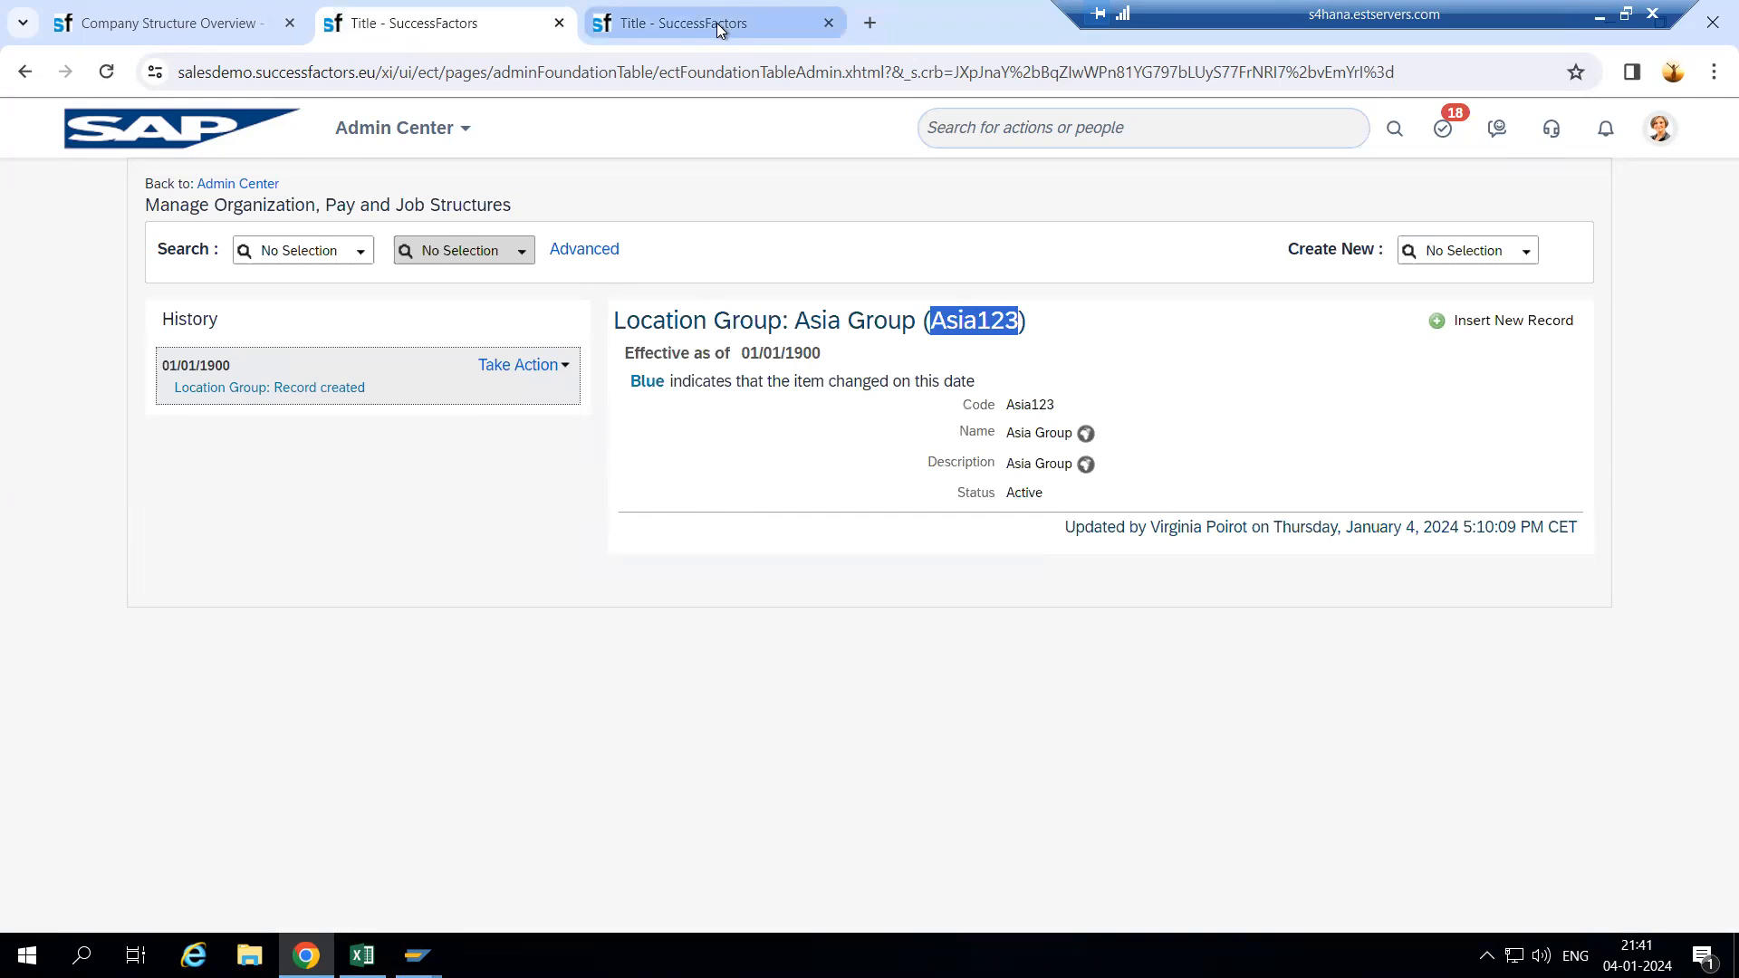
click(716, 23)
click(790, 645)
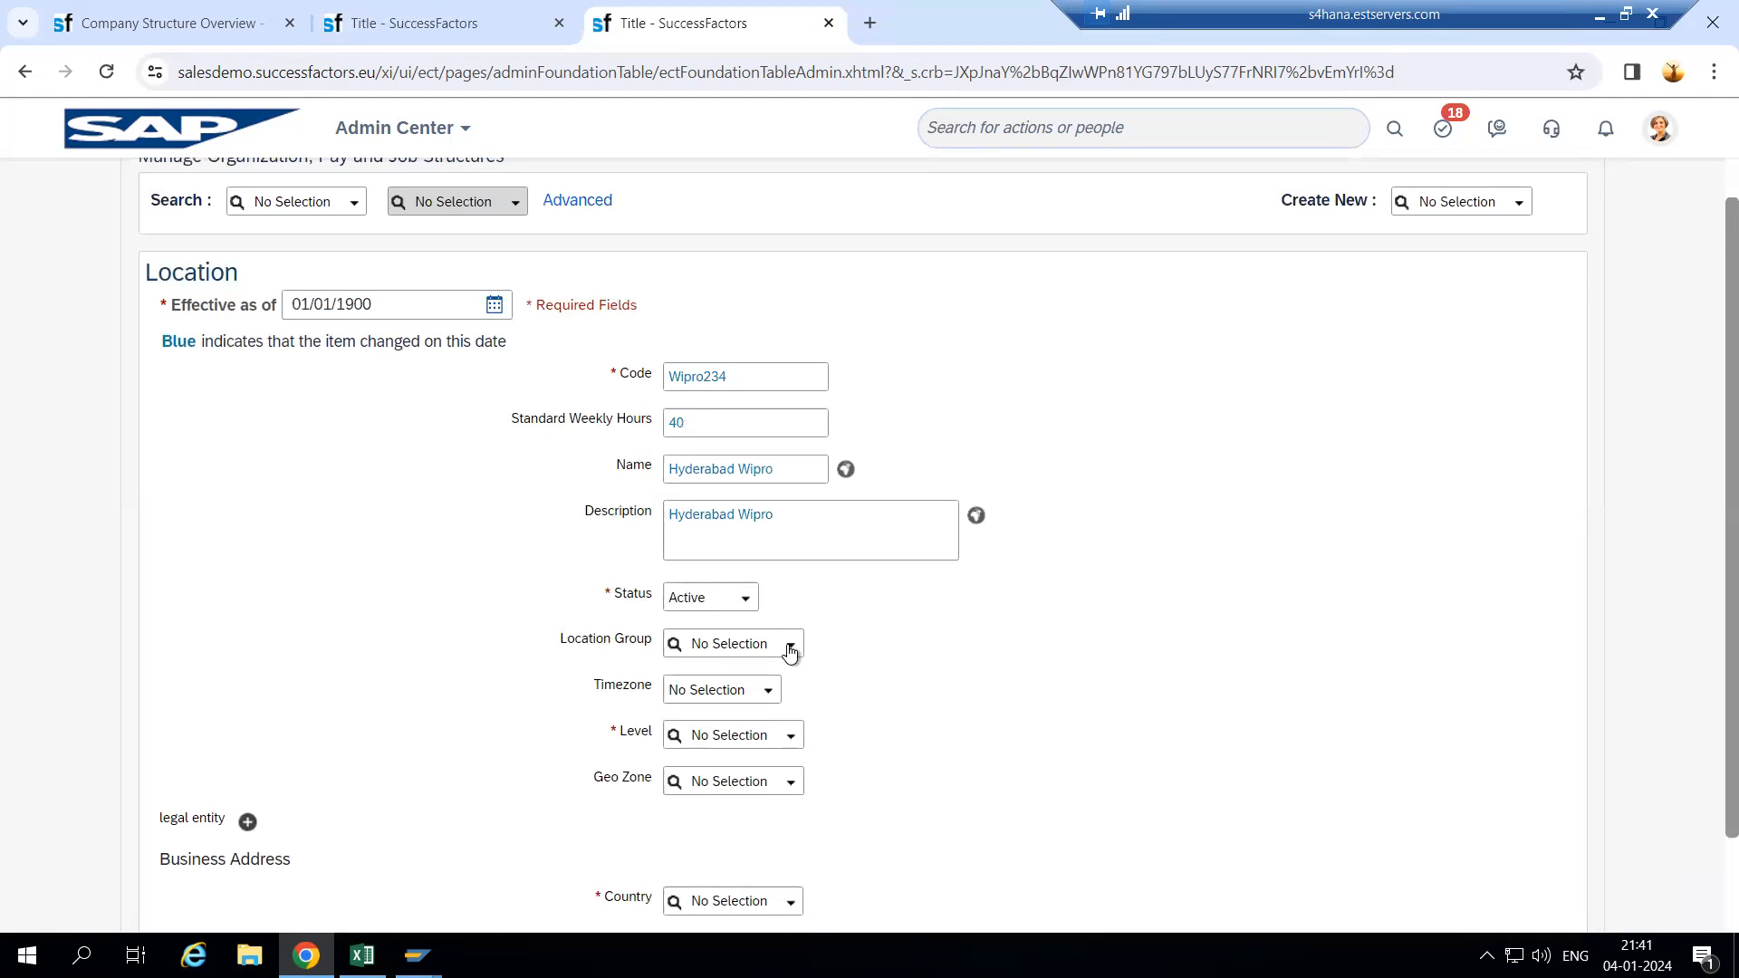
key(ctrl+v)
click(776, 676)
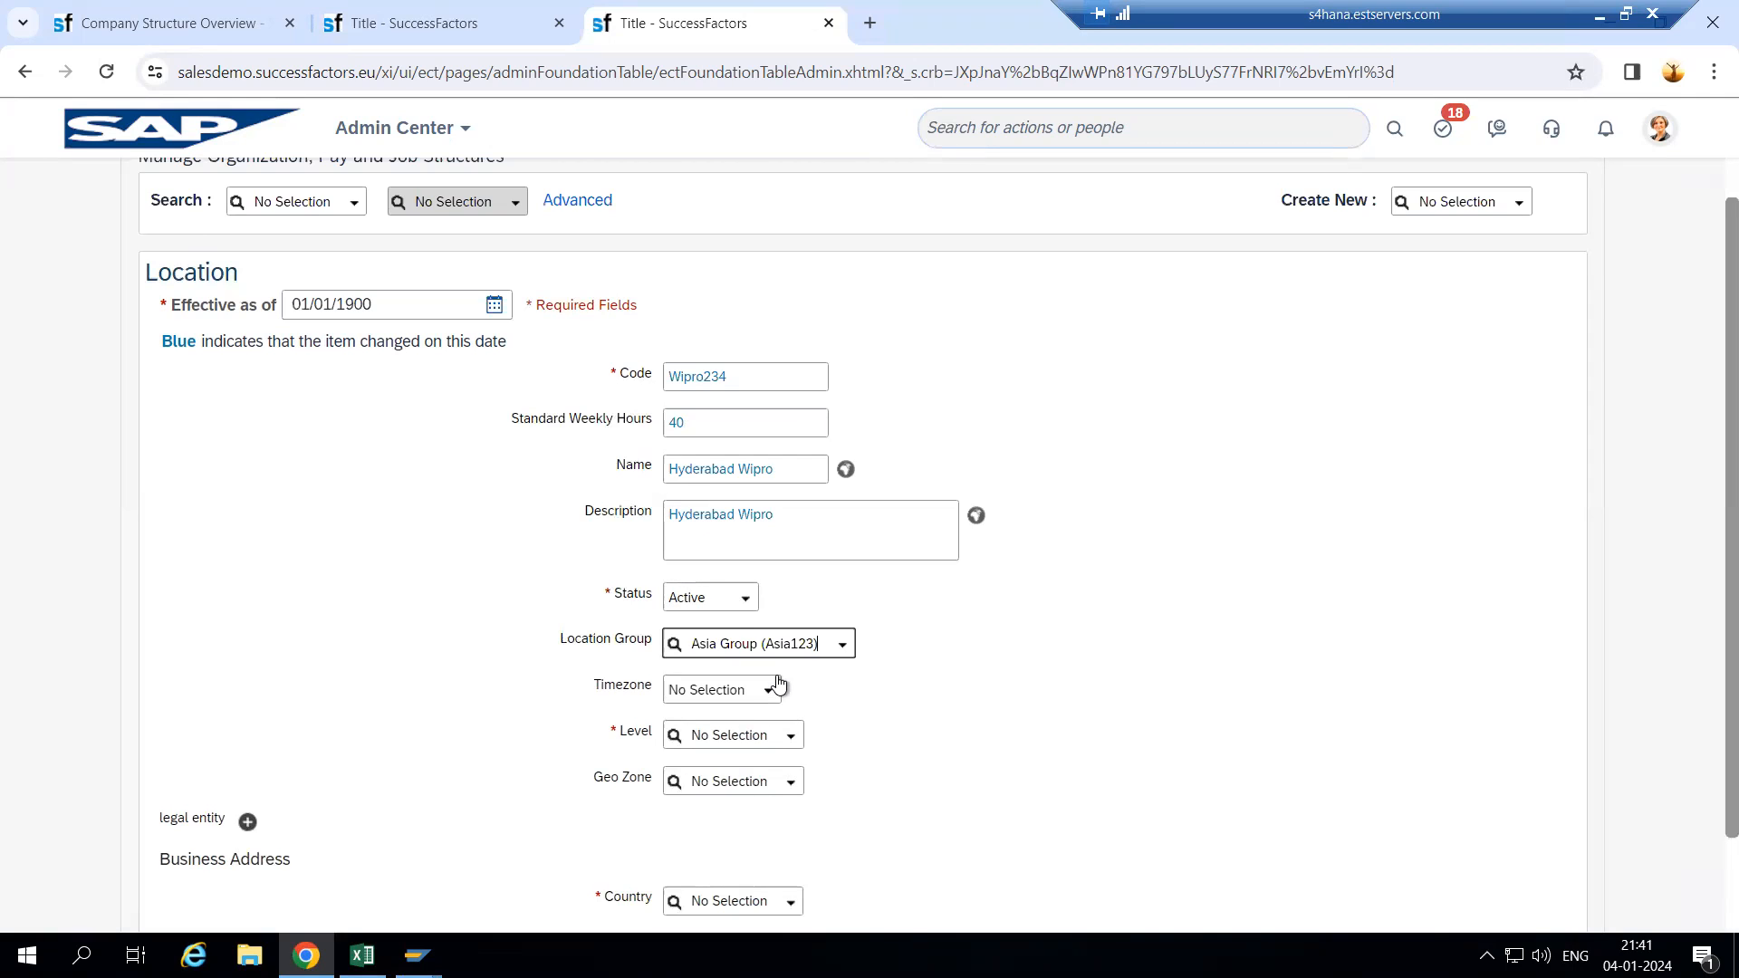
click(770, 690)
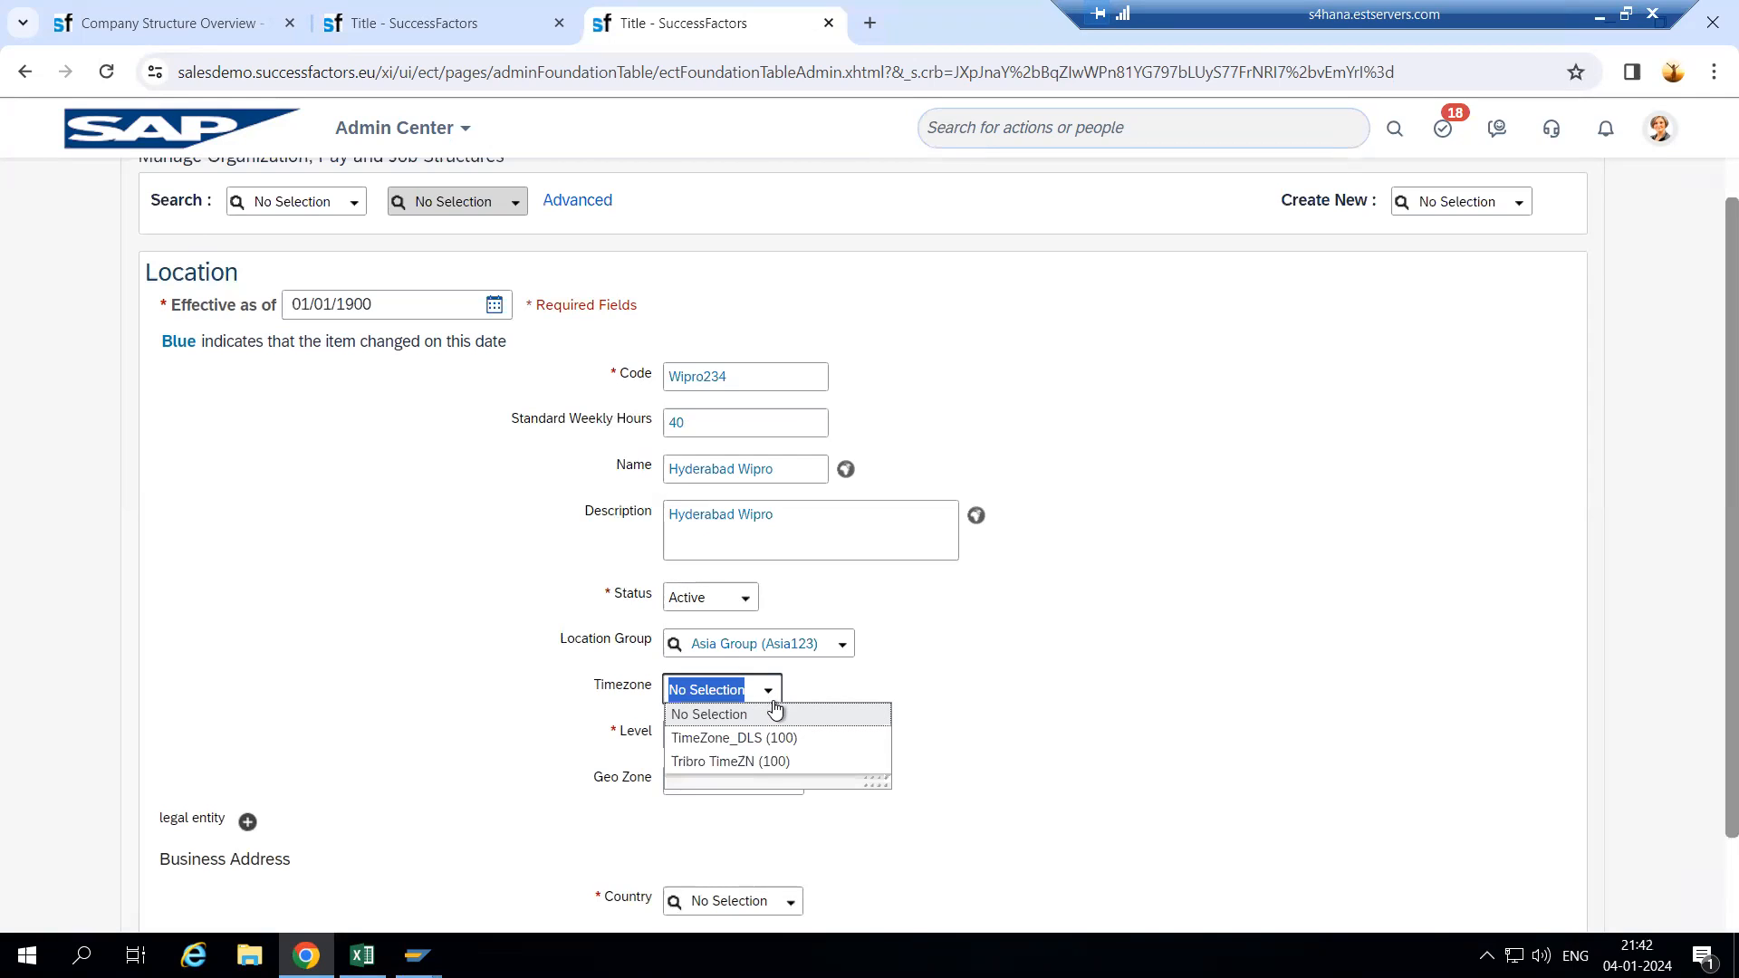
click(725, 738)
- Set the location level to L1 and geo zone to wIPRO
scroll(606, 717, down, 1)
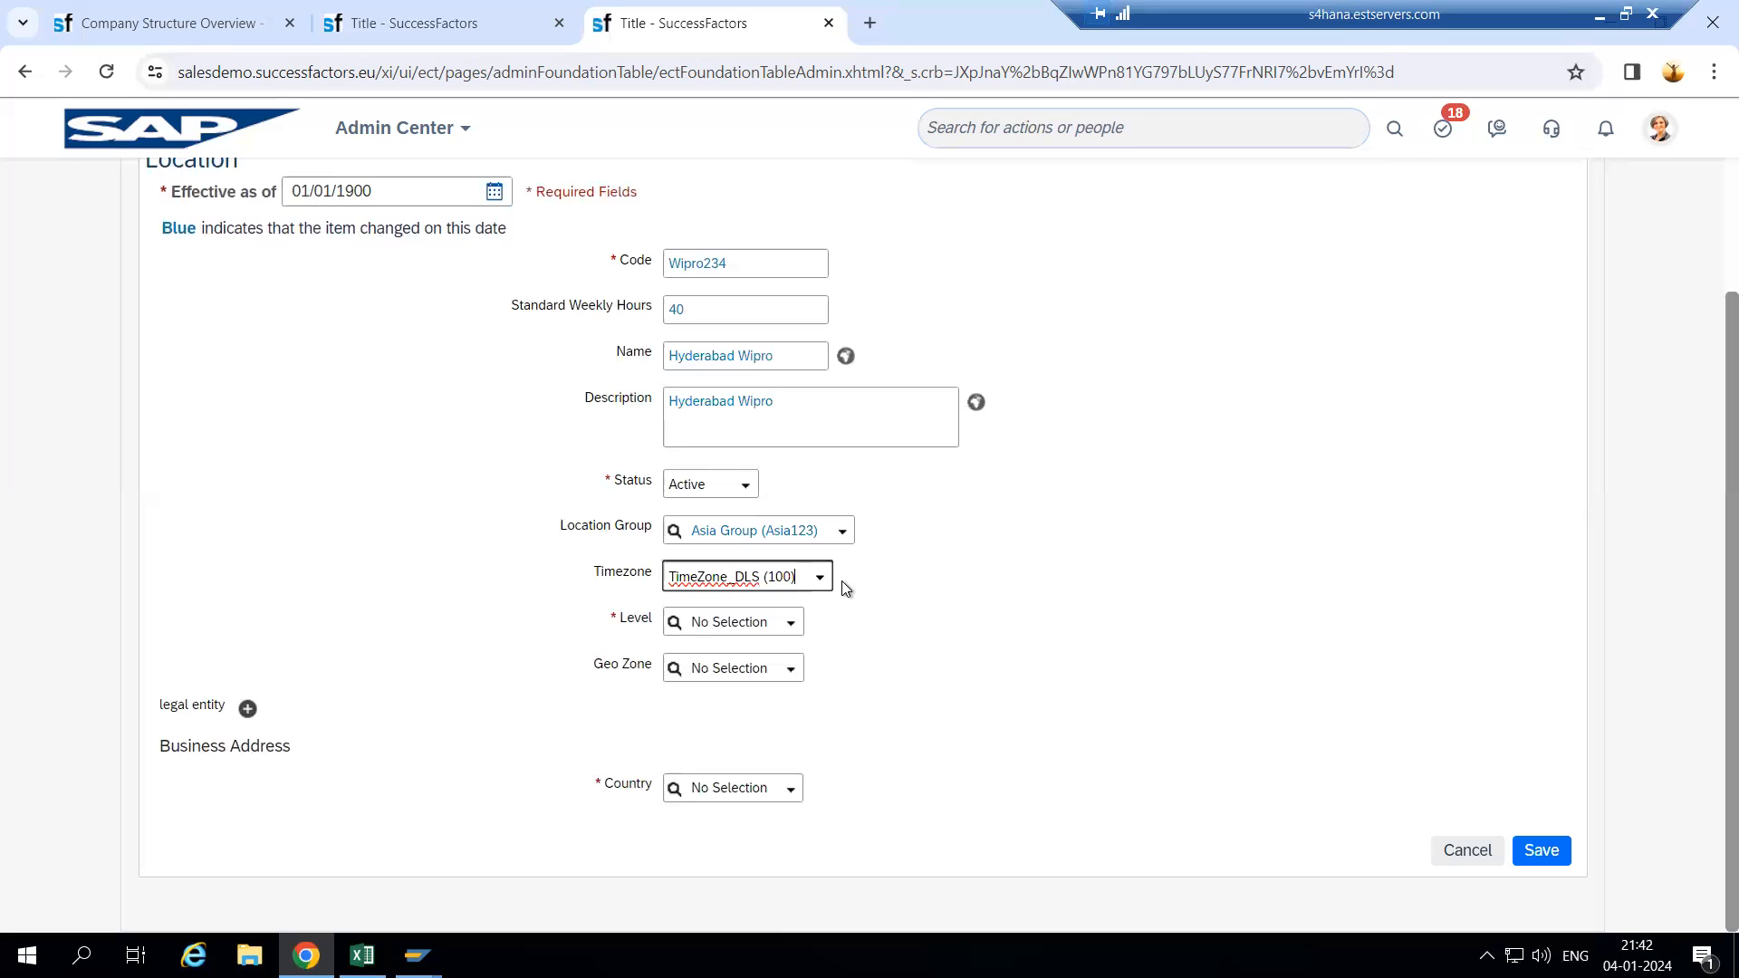
click(789, 624)
click(767, 654)
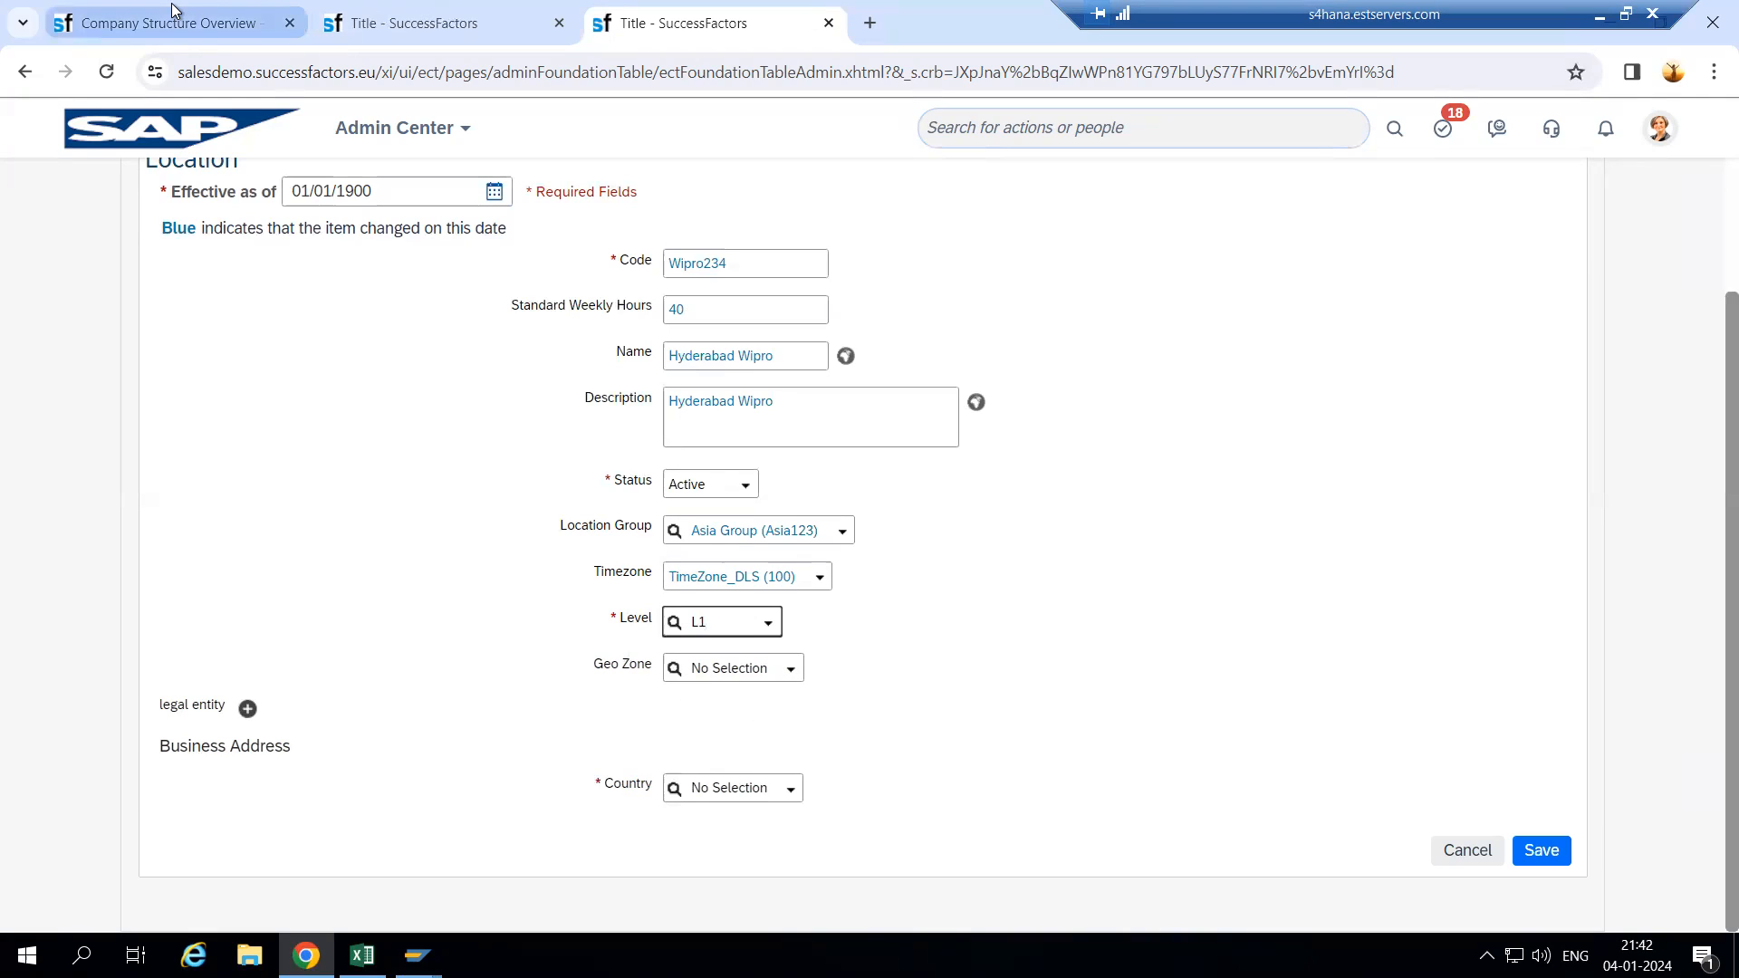
click(793, 679)
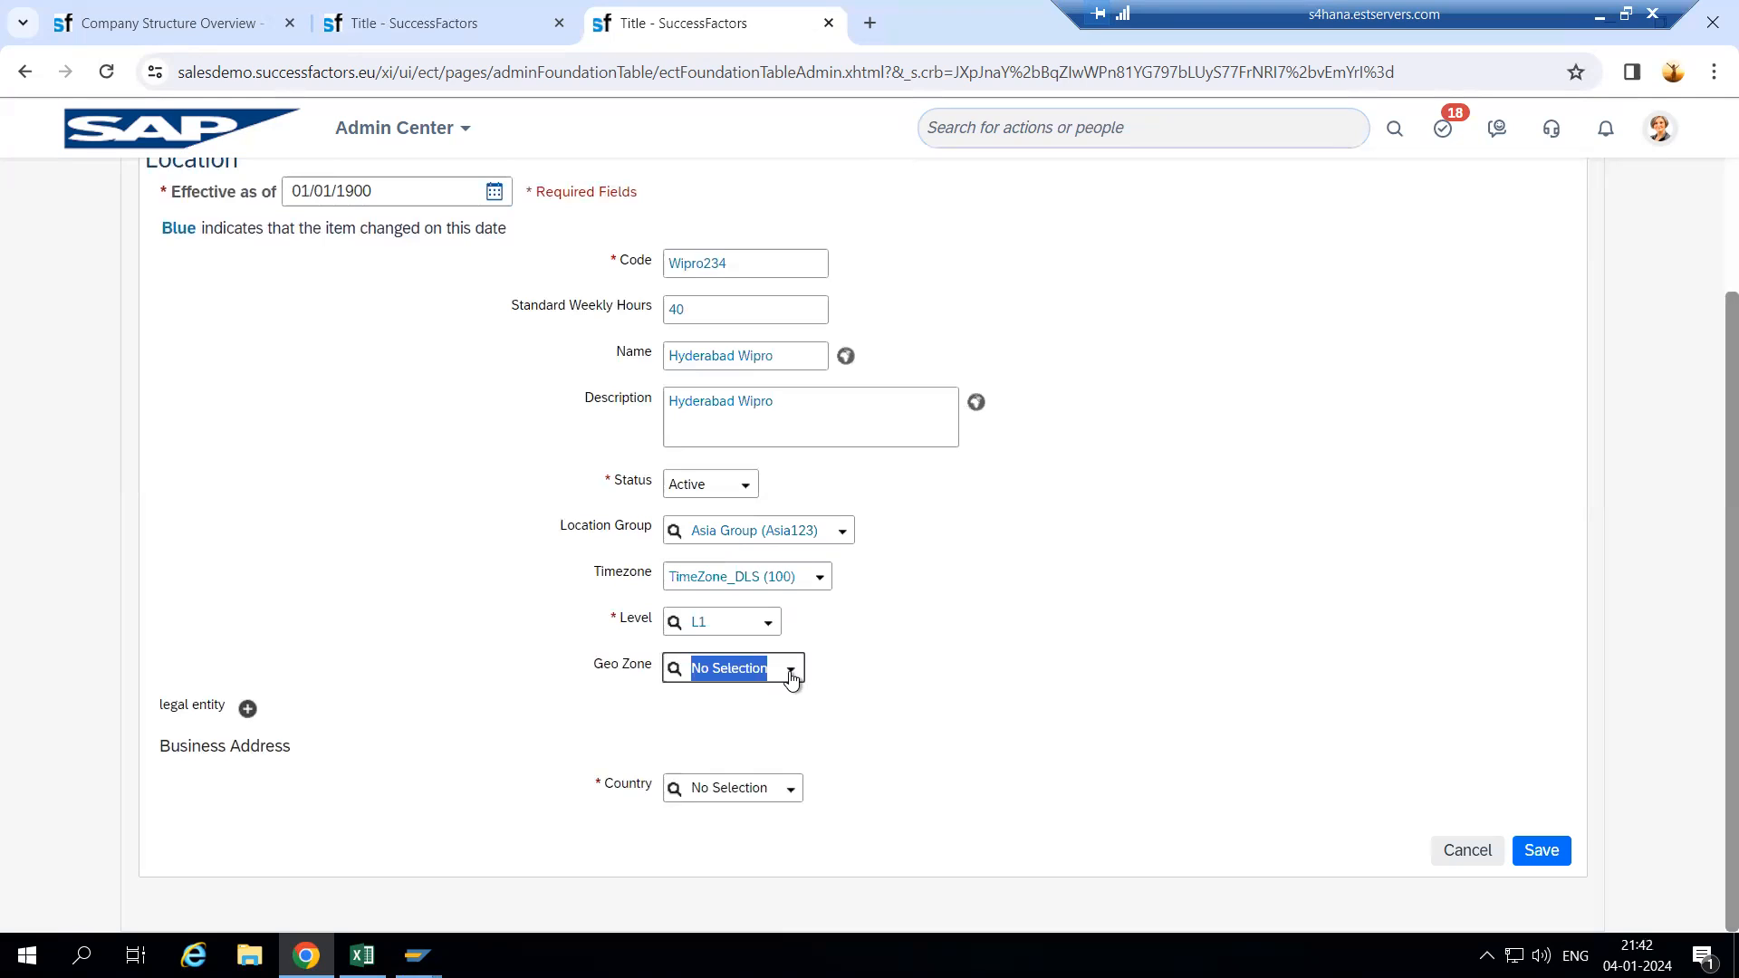
text(wipro)
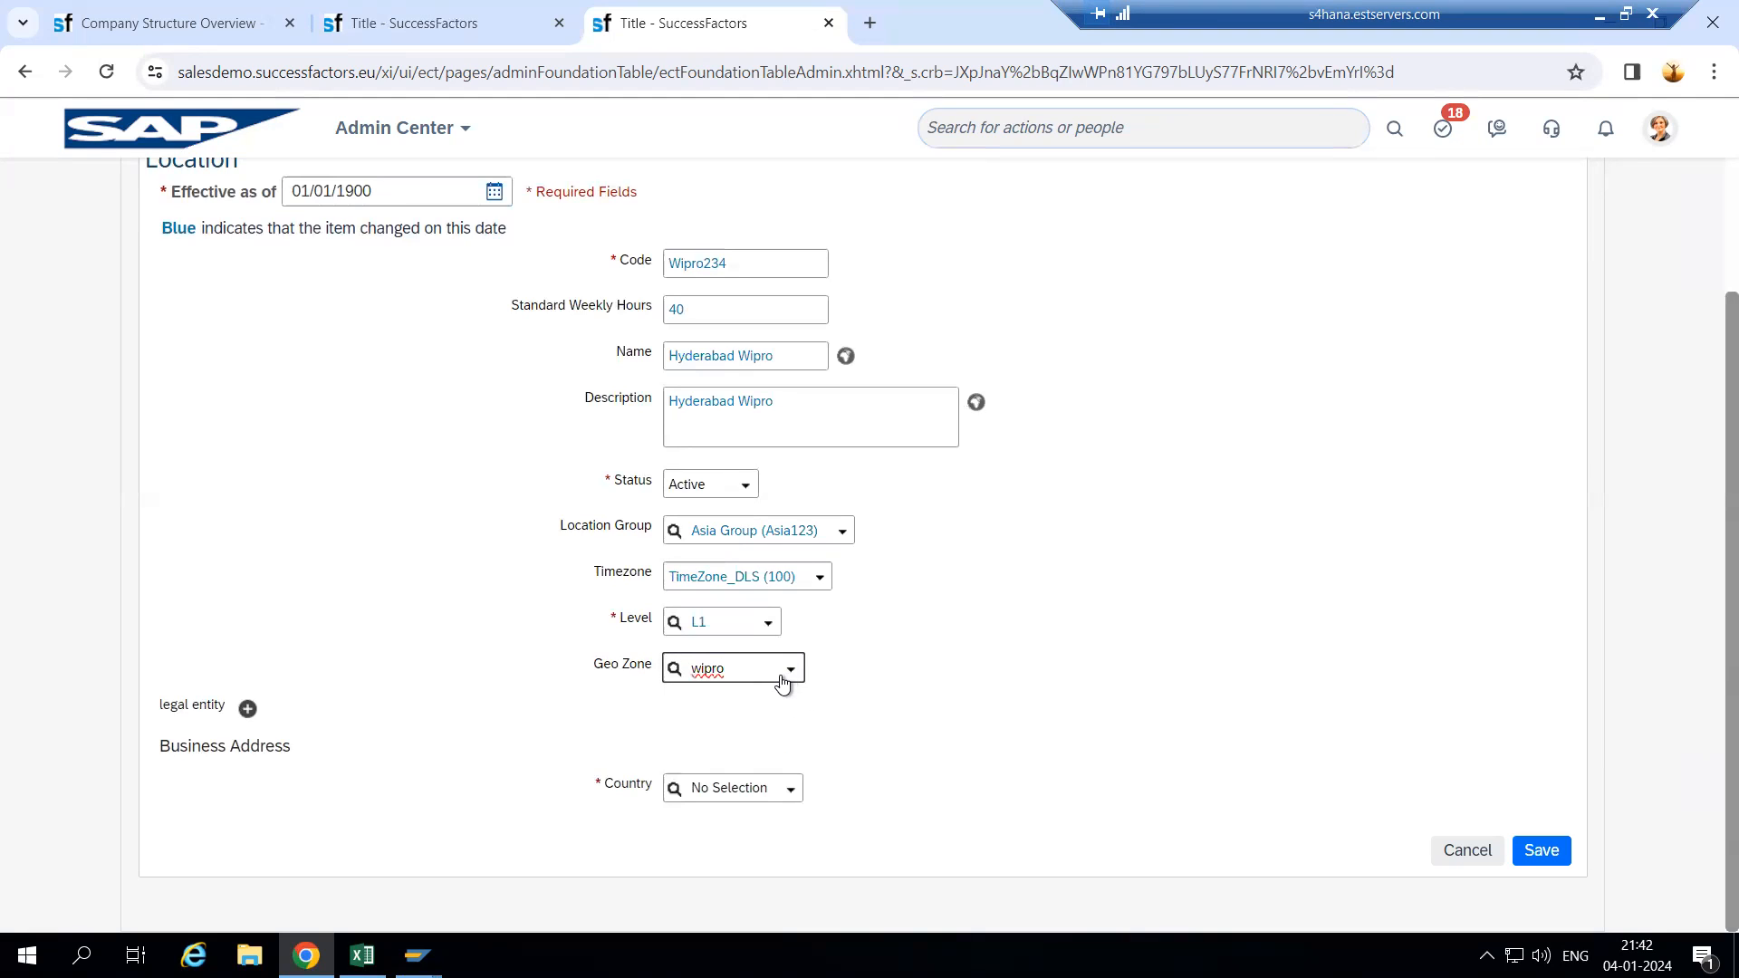
click(743, 704)
- Link legal entity Wipro (Wipro456) and type India as the country
click(247, 708)
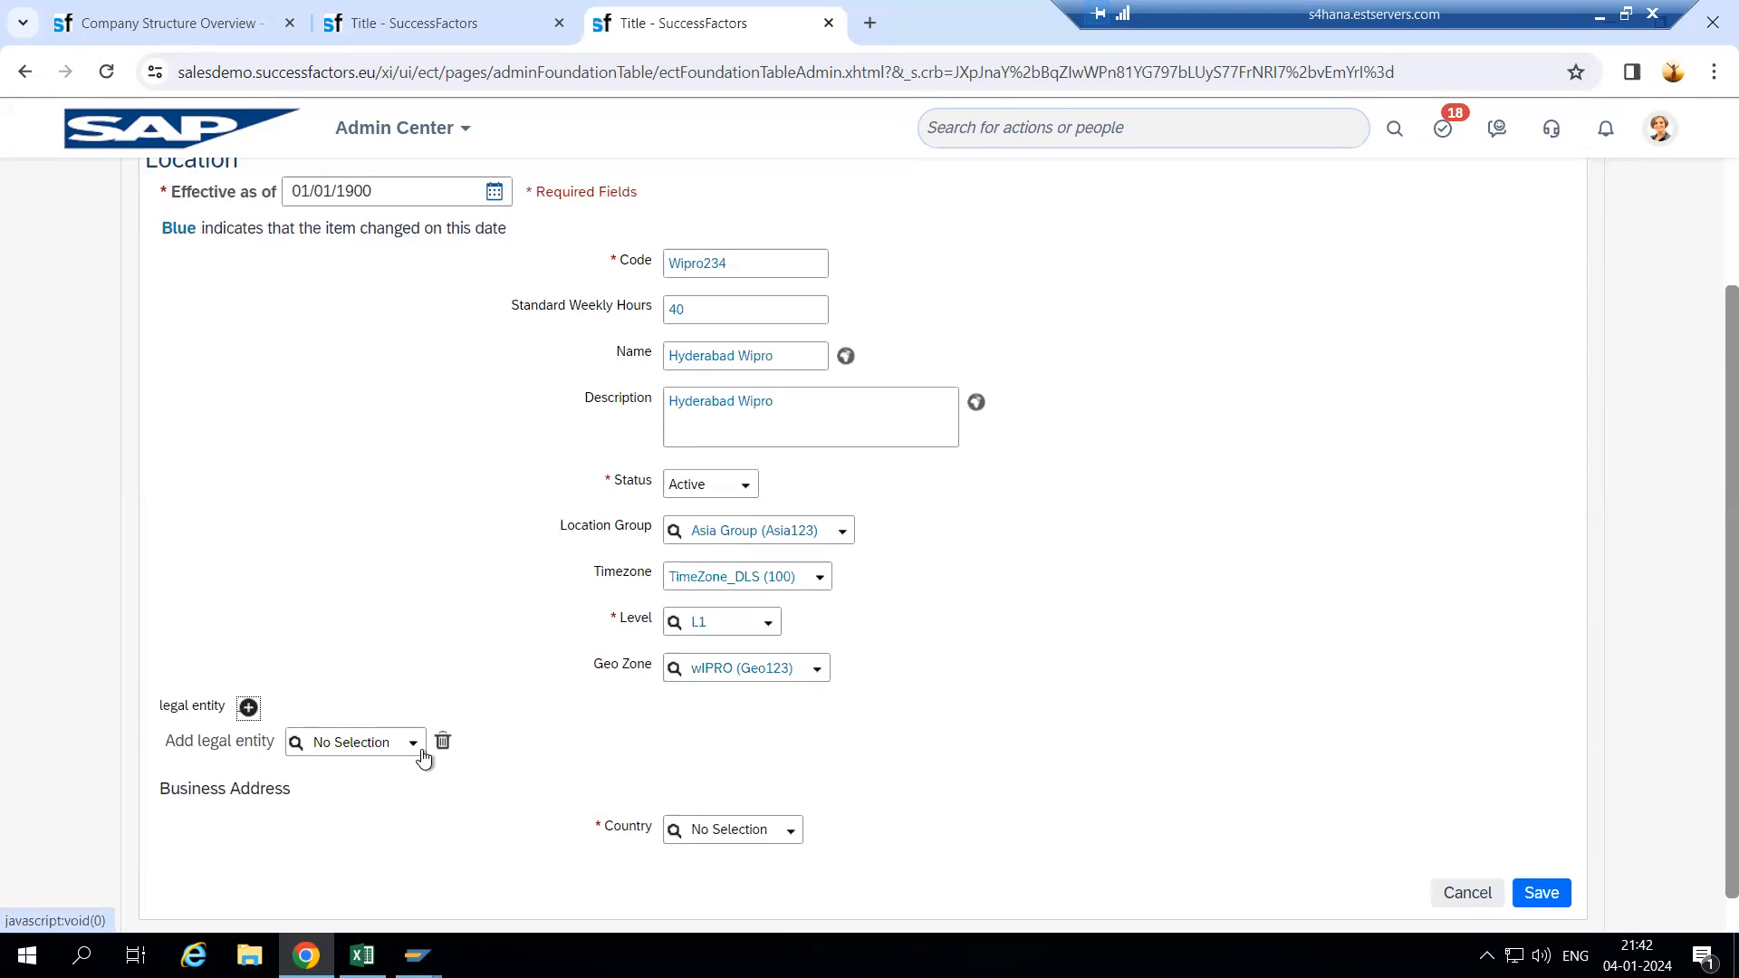
click(410, 751)
click(393, 744)
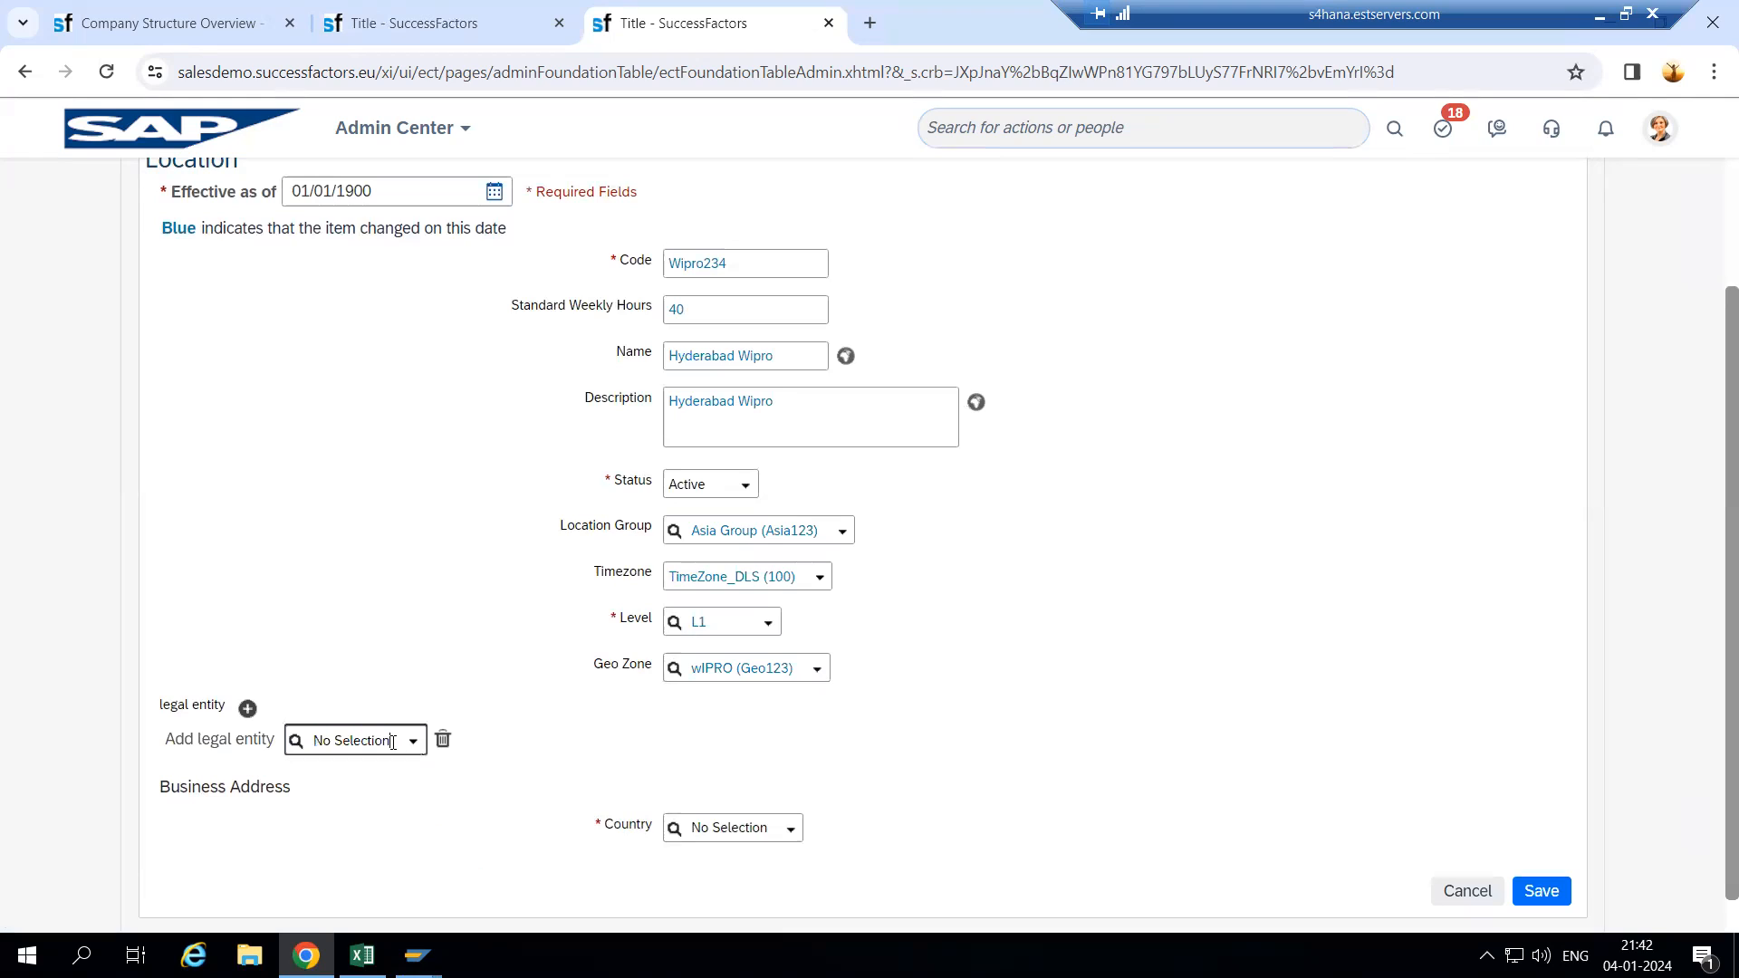
key(BackSpace)
key(BackSpace)
key(BackSpace)
key(BackSpace)
key(BackSpace)
key(BackSpace)
key(BackSpace)
key(BackSpace)
key(BackSpace)
key(BackSpace)
key(BackSpace)
key(BackSpace)
text(wipro)
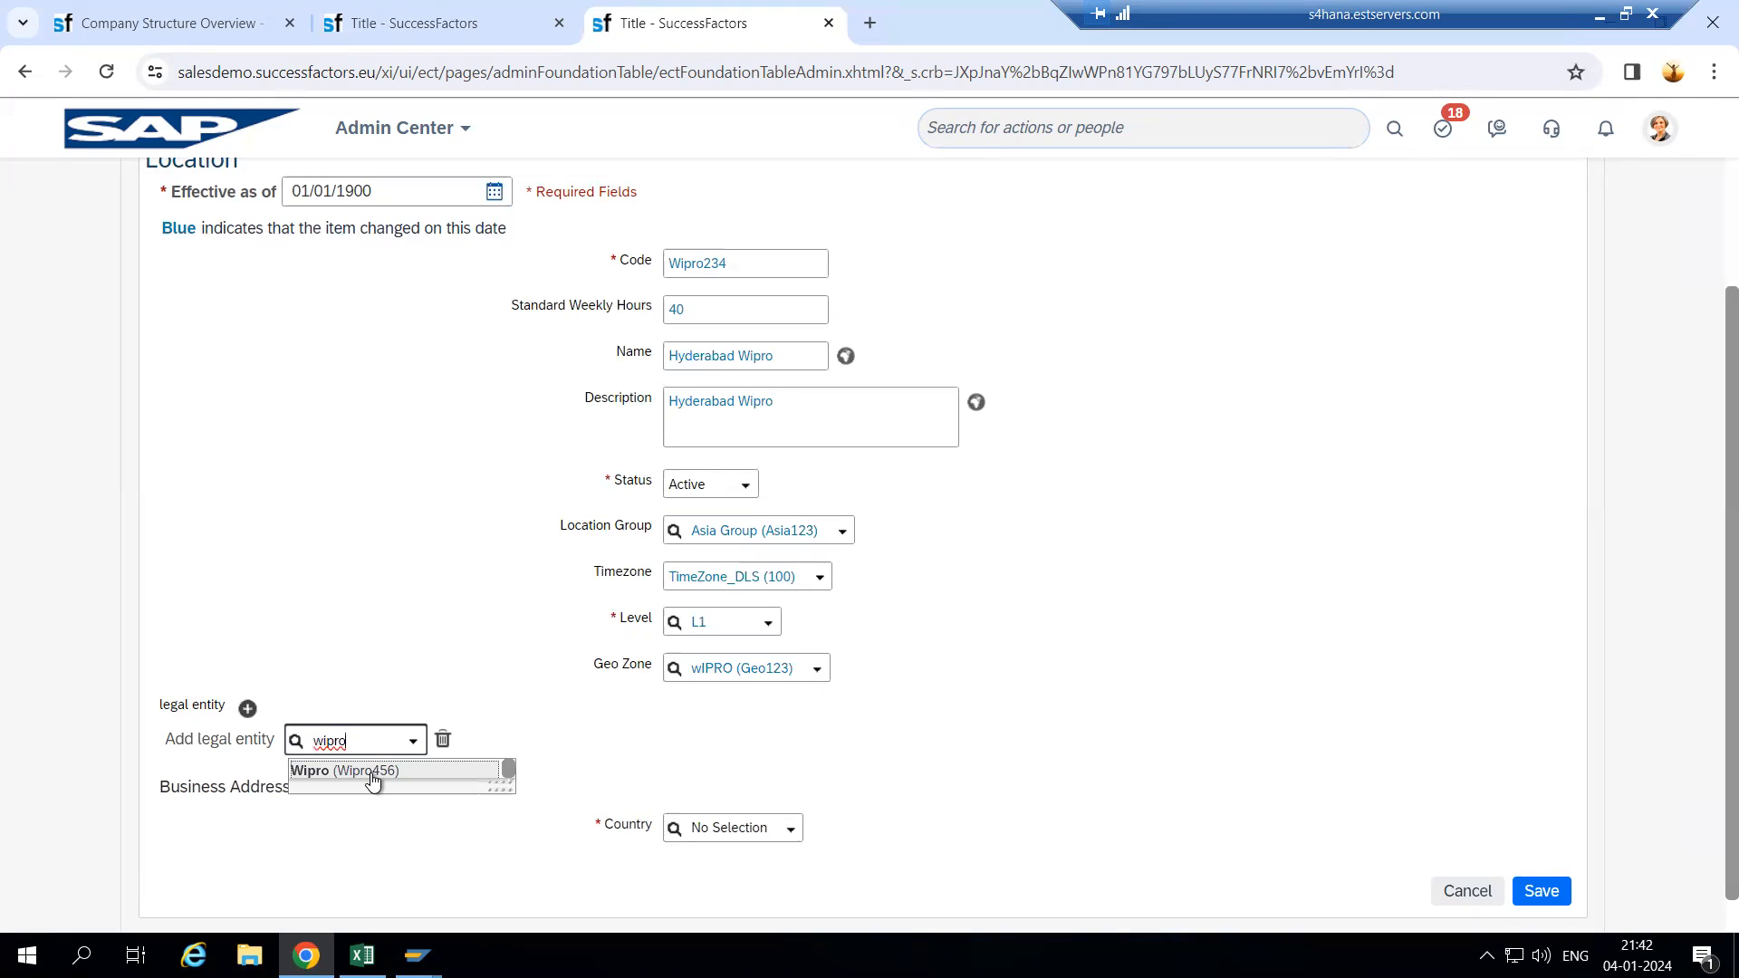
click(371, 772)
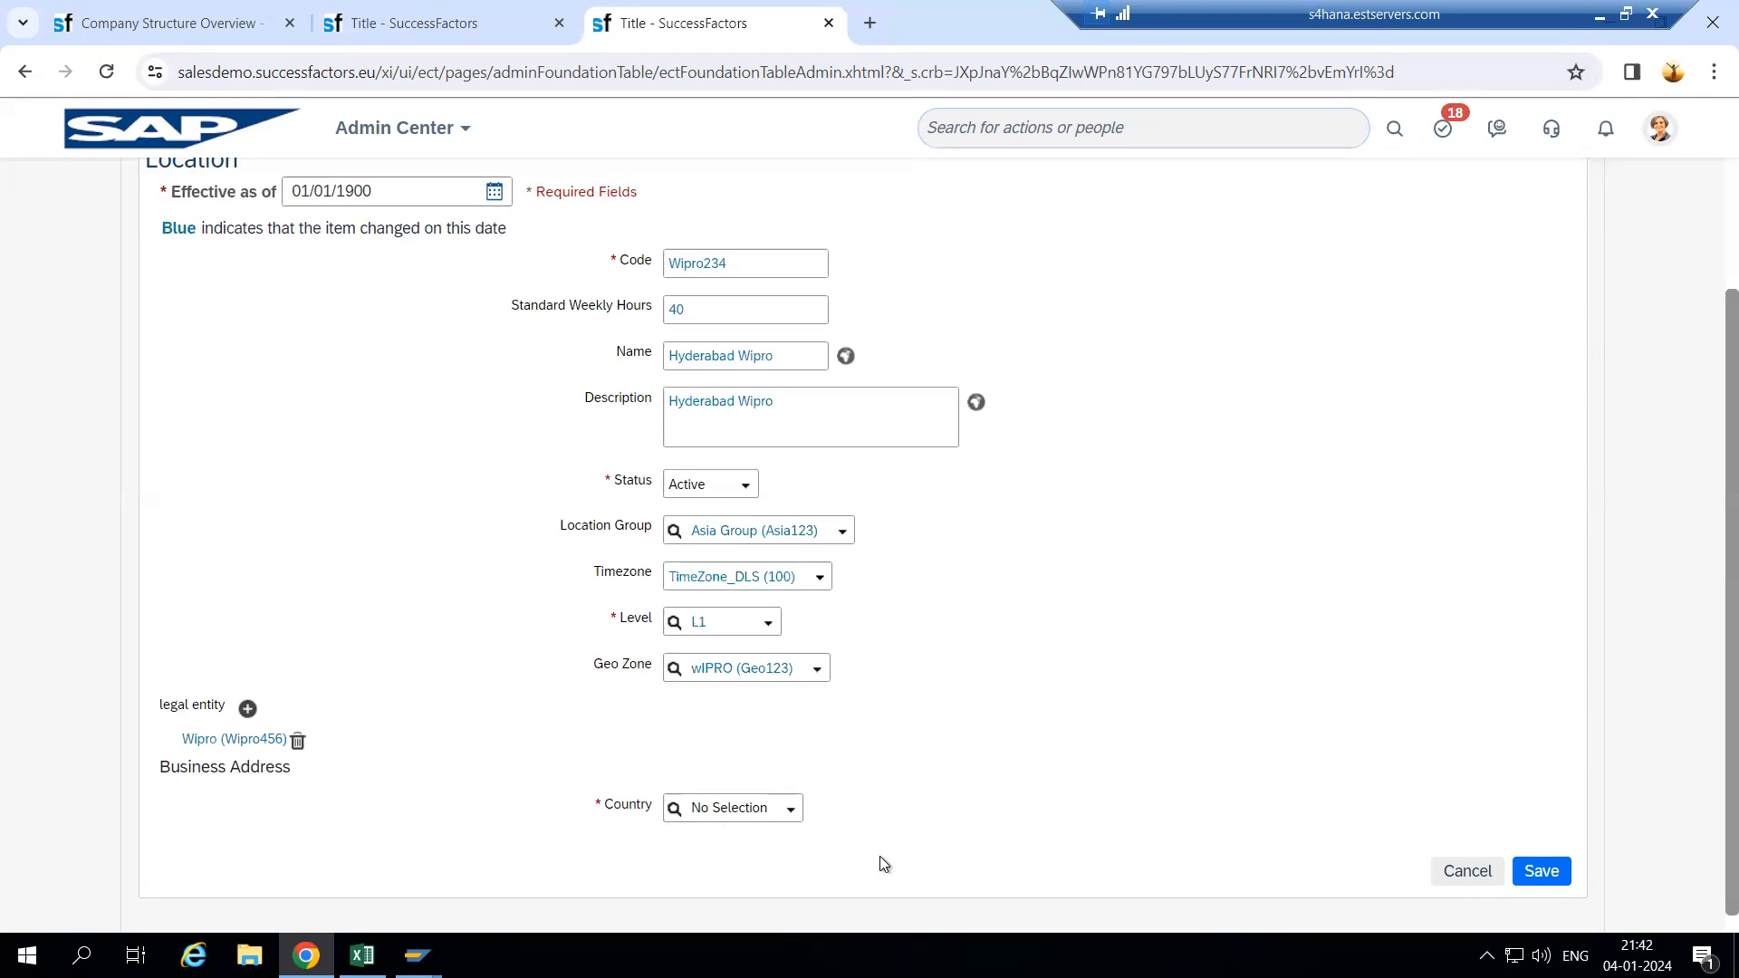
click(791, 814)
text(India)
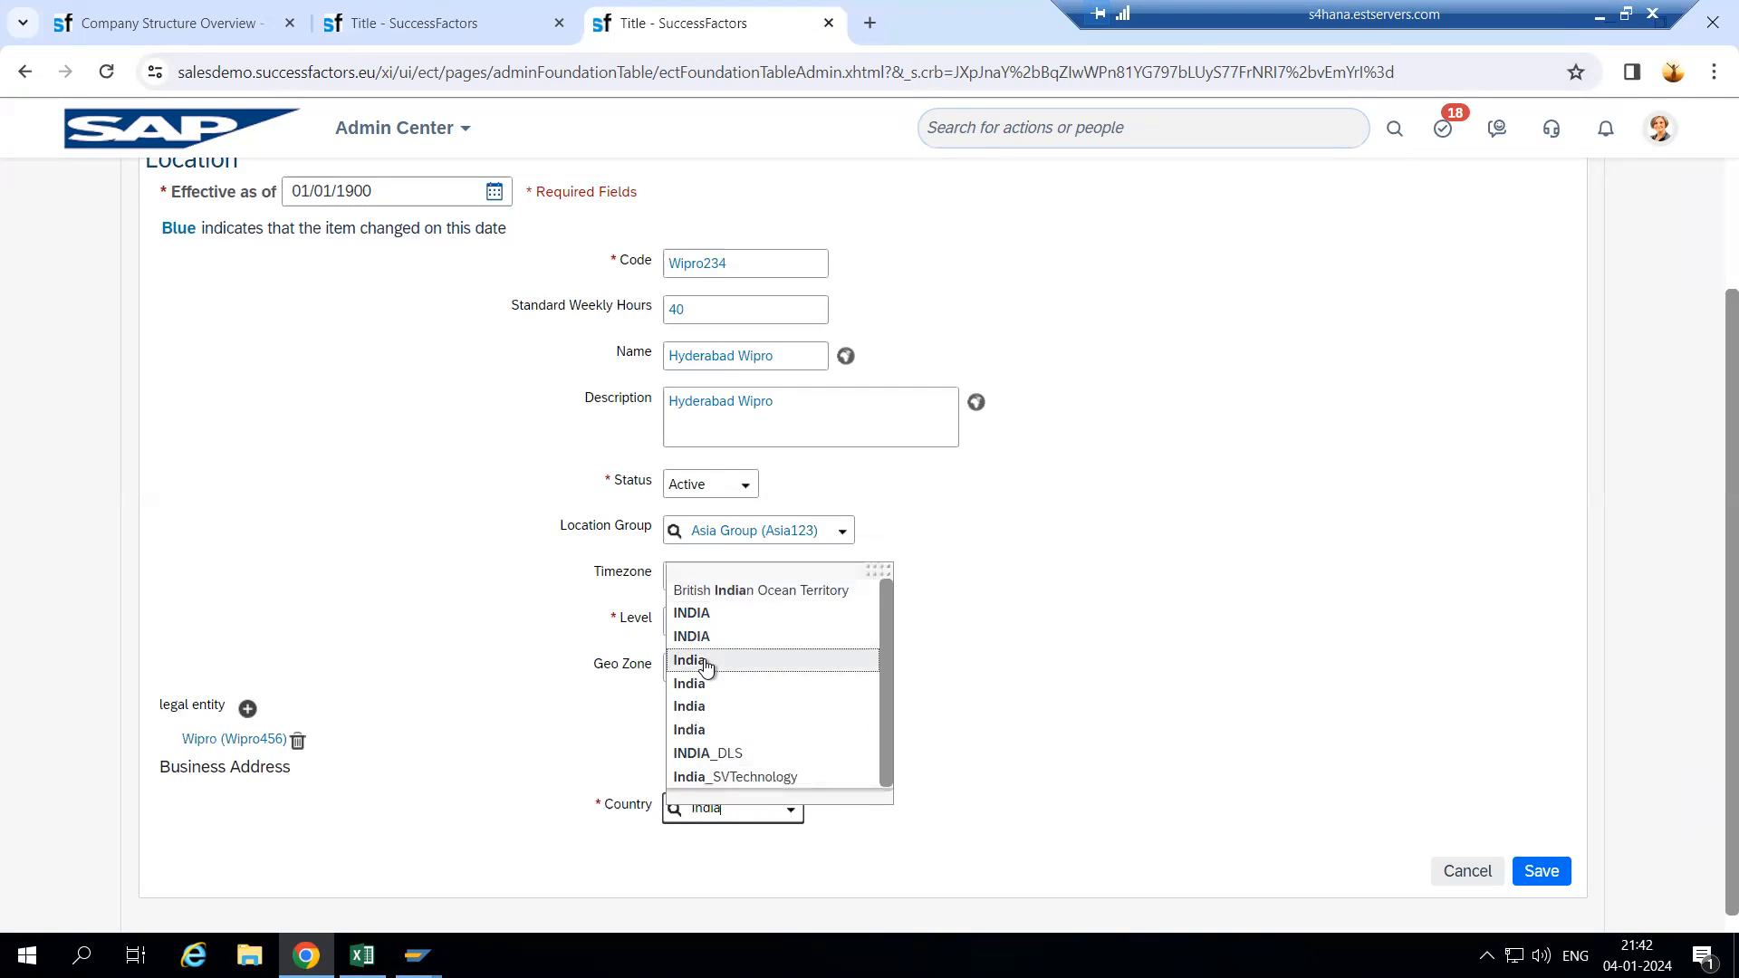
- Choose India as the country and enter Hyderabad as the city
click(703, 663)
scroll(915, 762, down, 3)
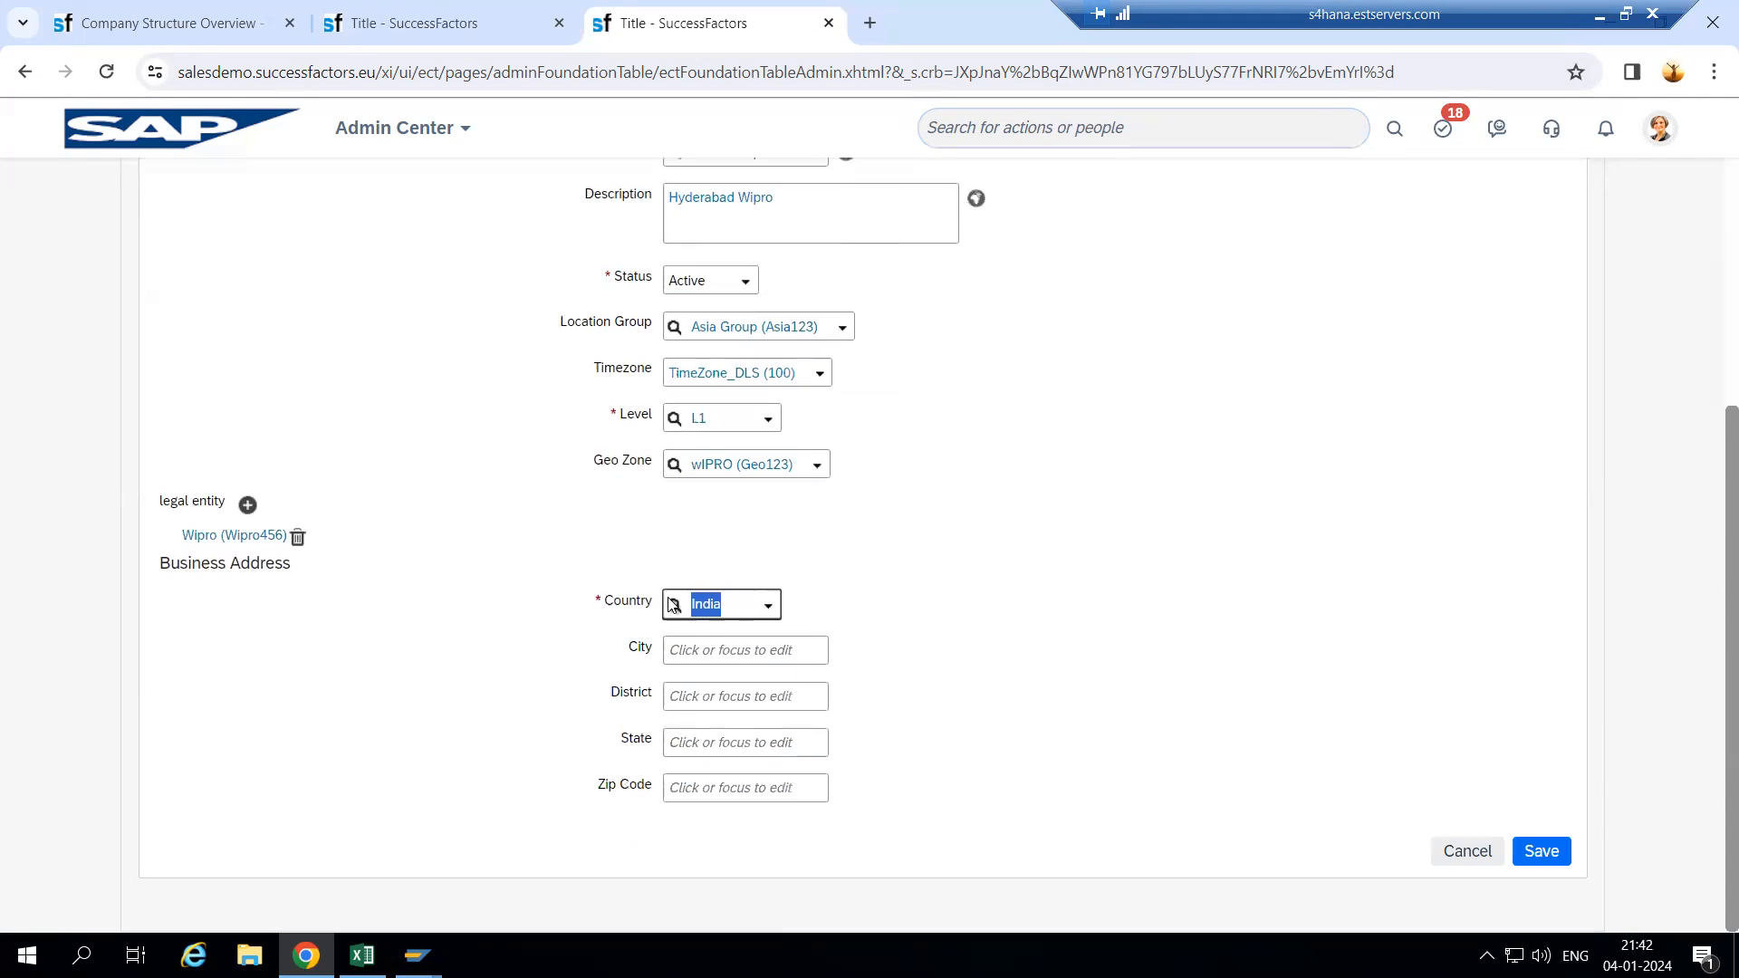
click(708, 648)
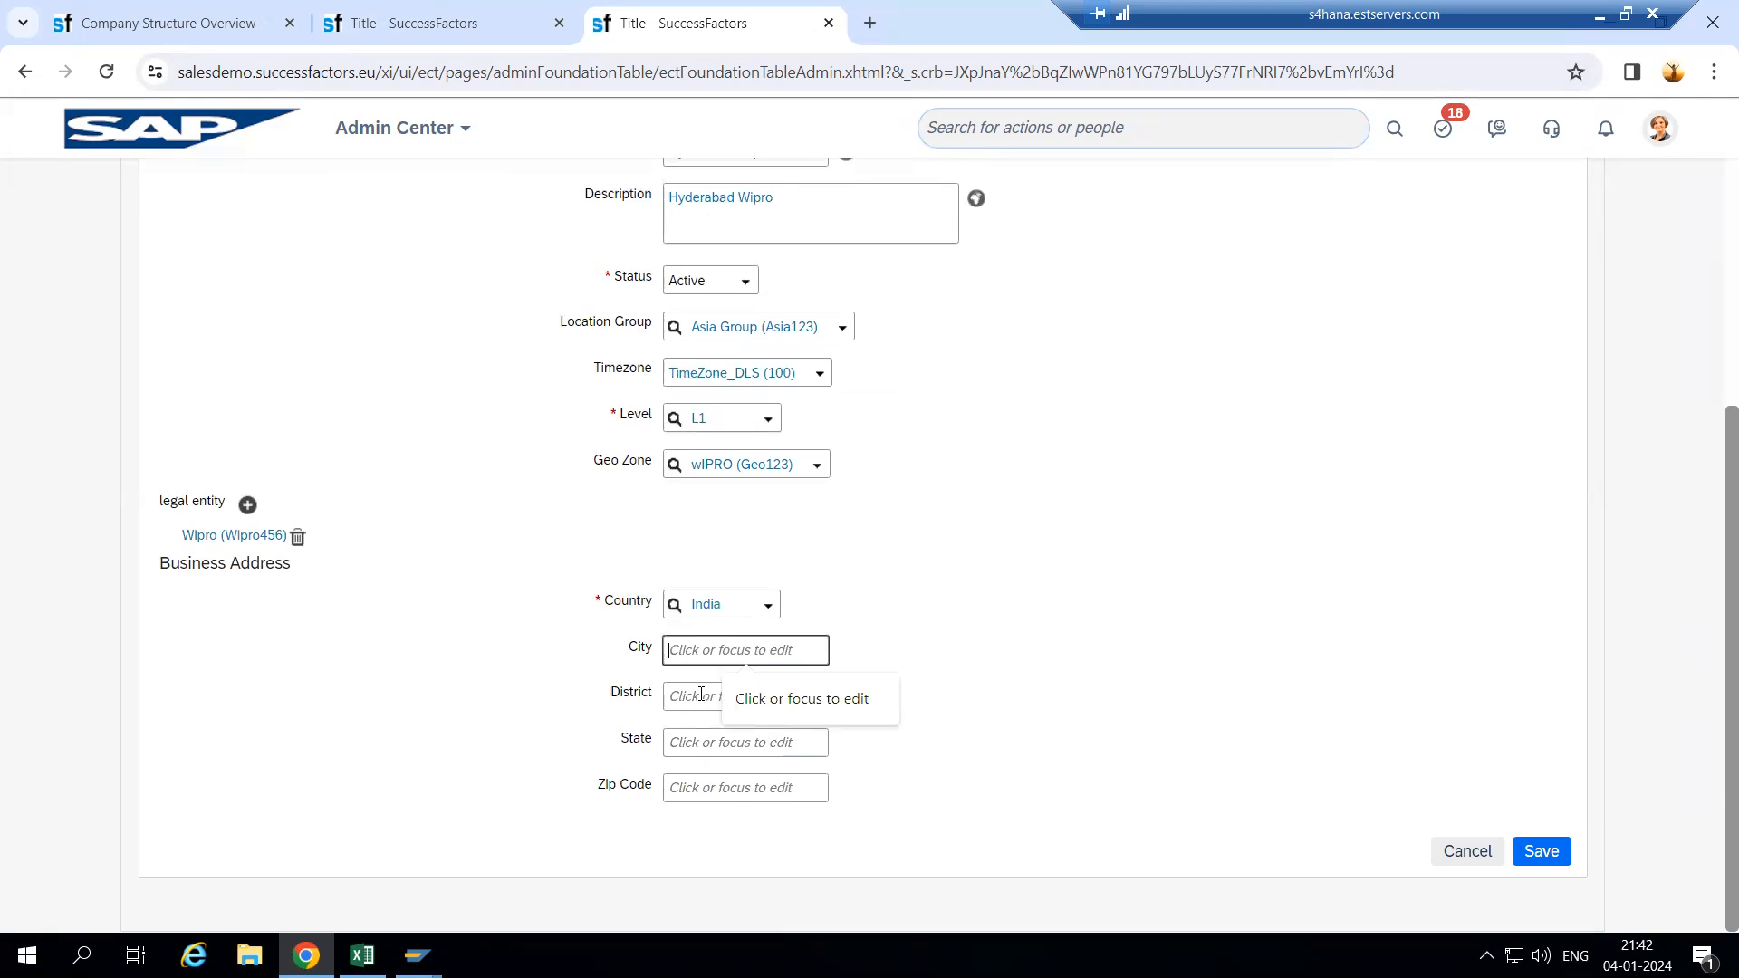
drag(623, 647, 817, 819)
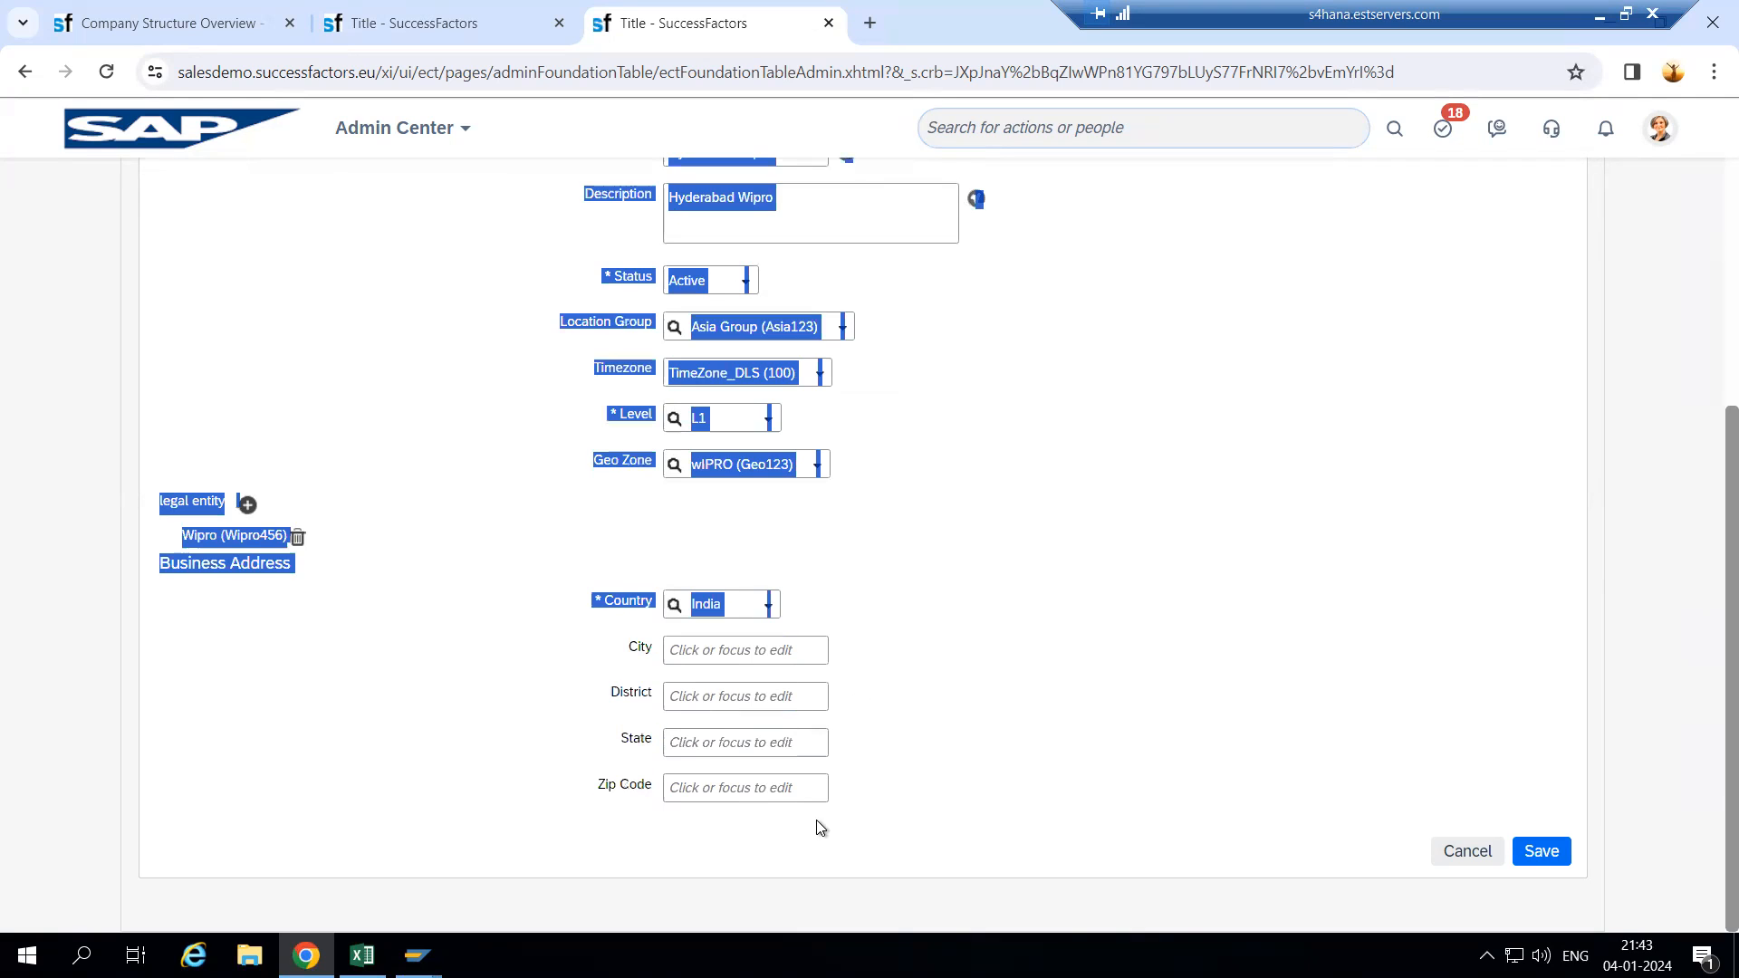
click(797, 790)
drag(582, 598, 897, 787)
click(903, 779)
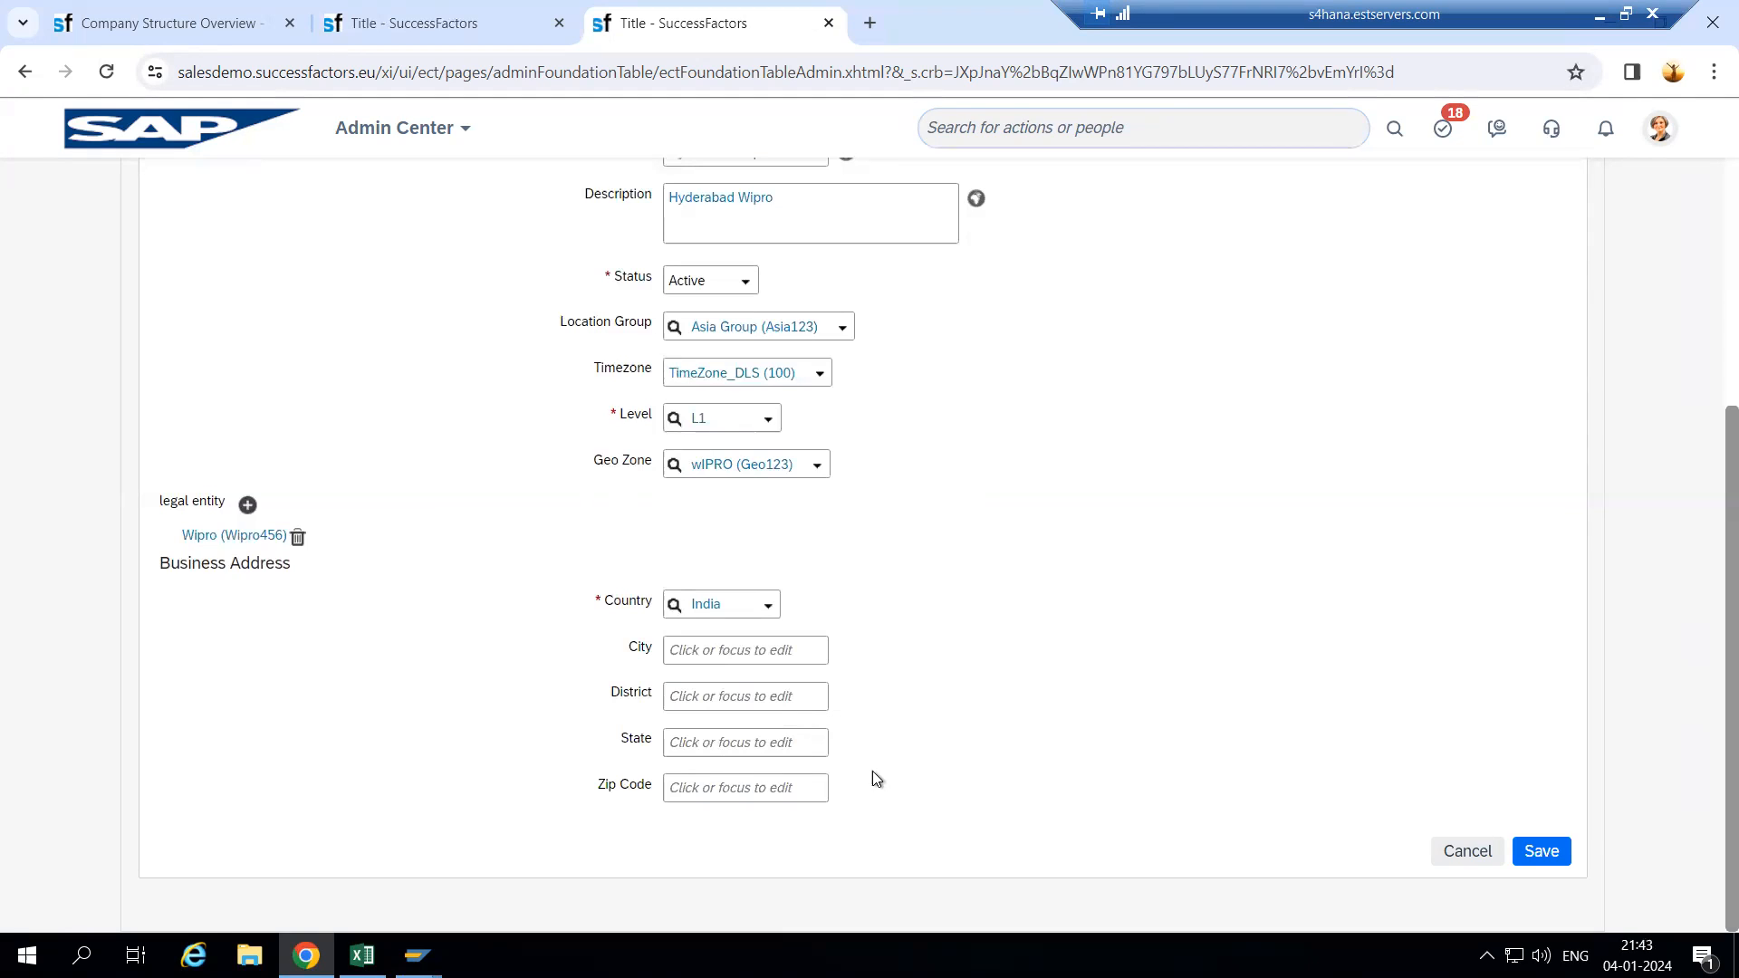
click(710, 649)
text(Hy)
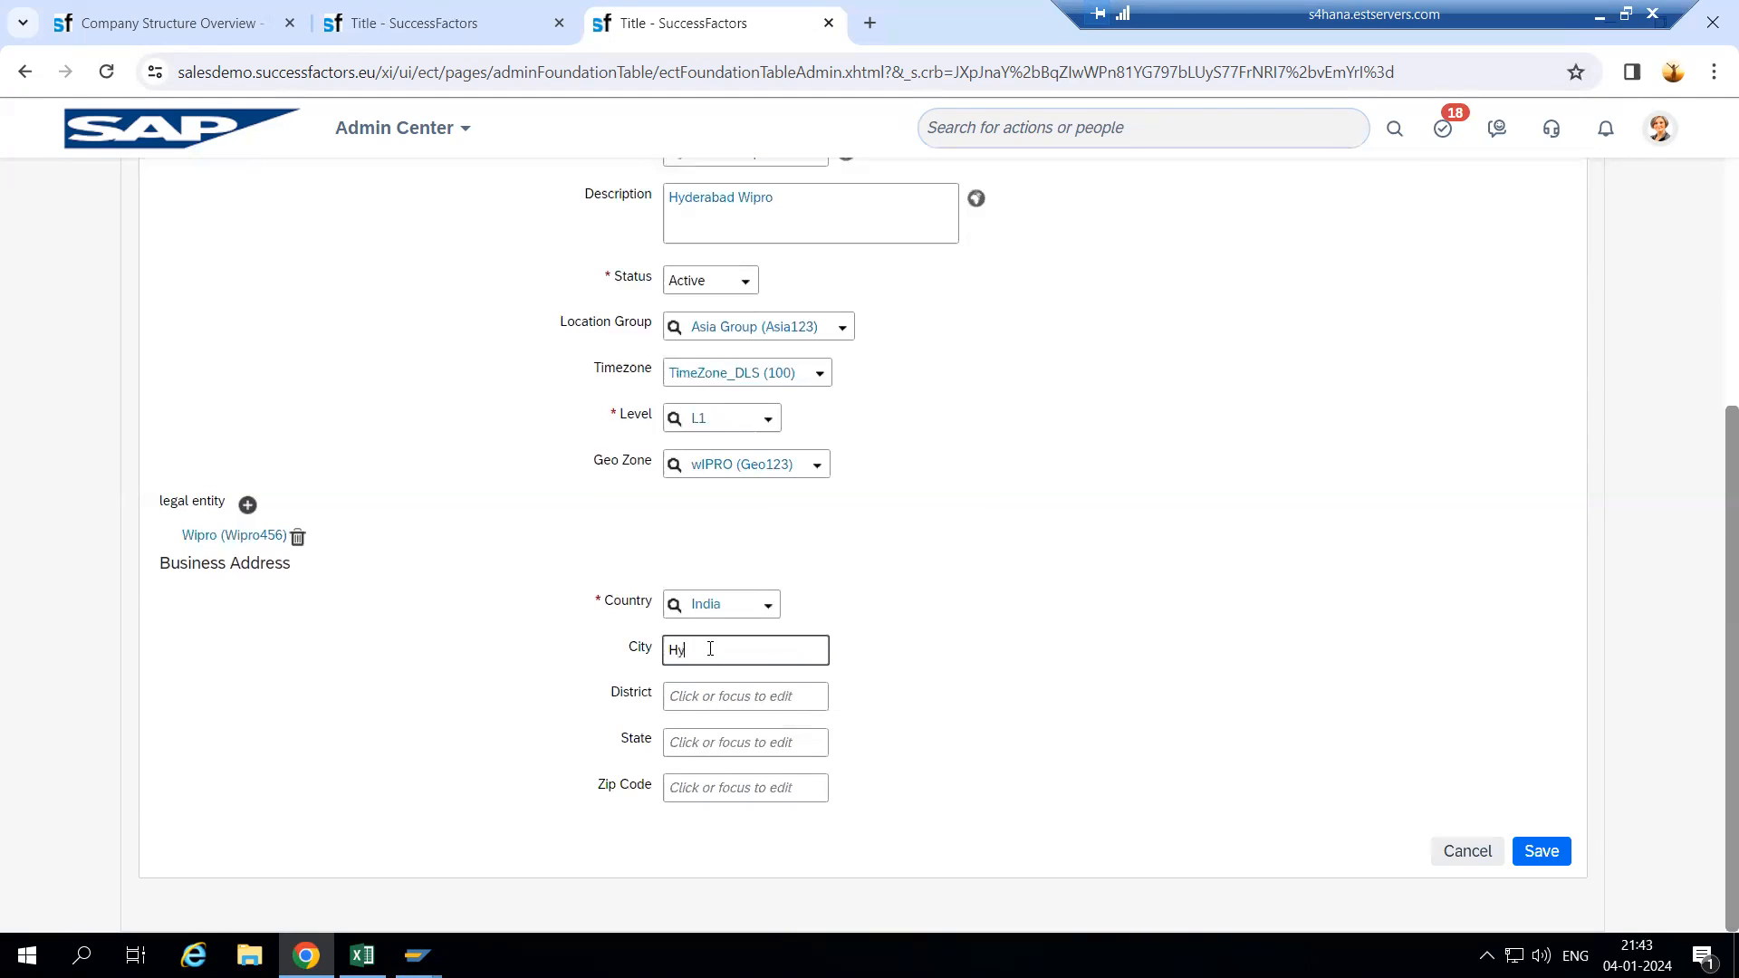
text(derabad)
- Enter state Telangana and zip code 500030, then save the location
key(Tab)
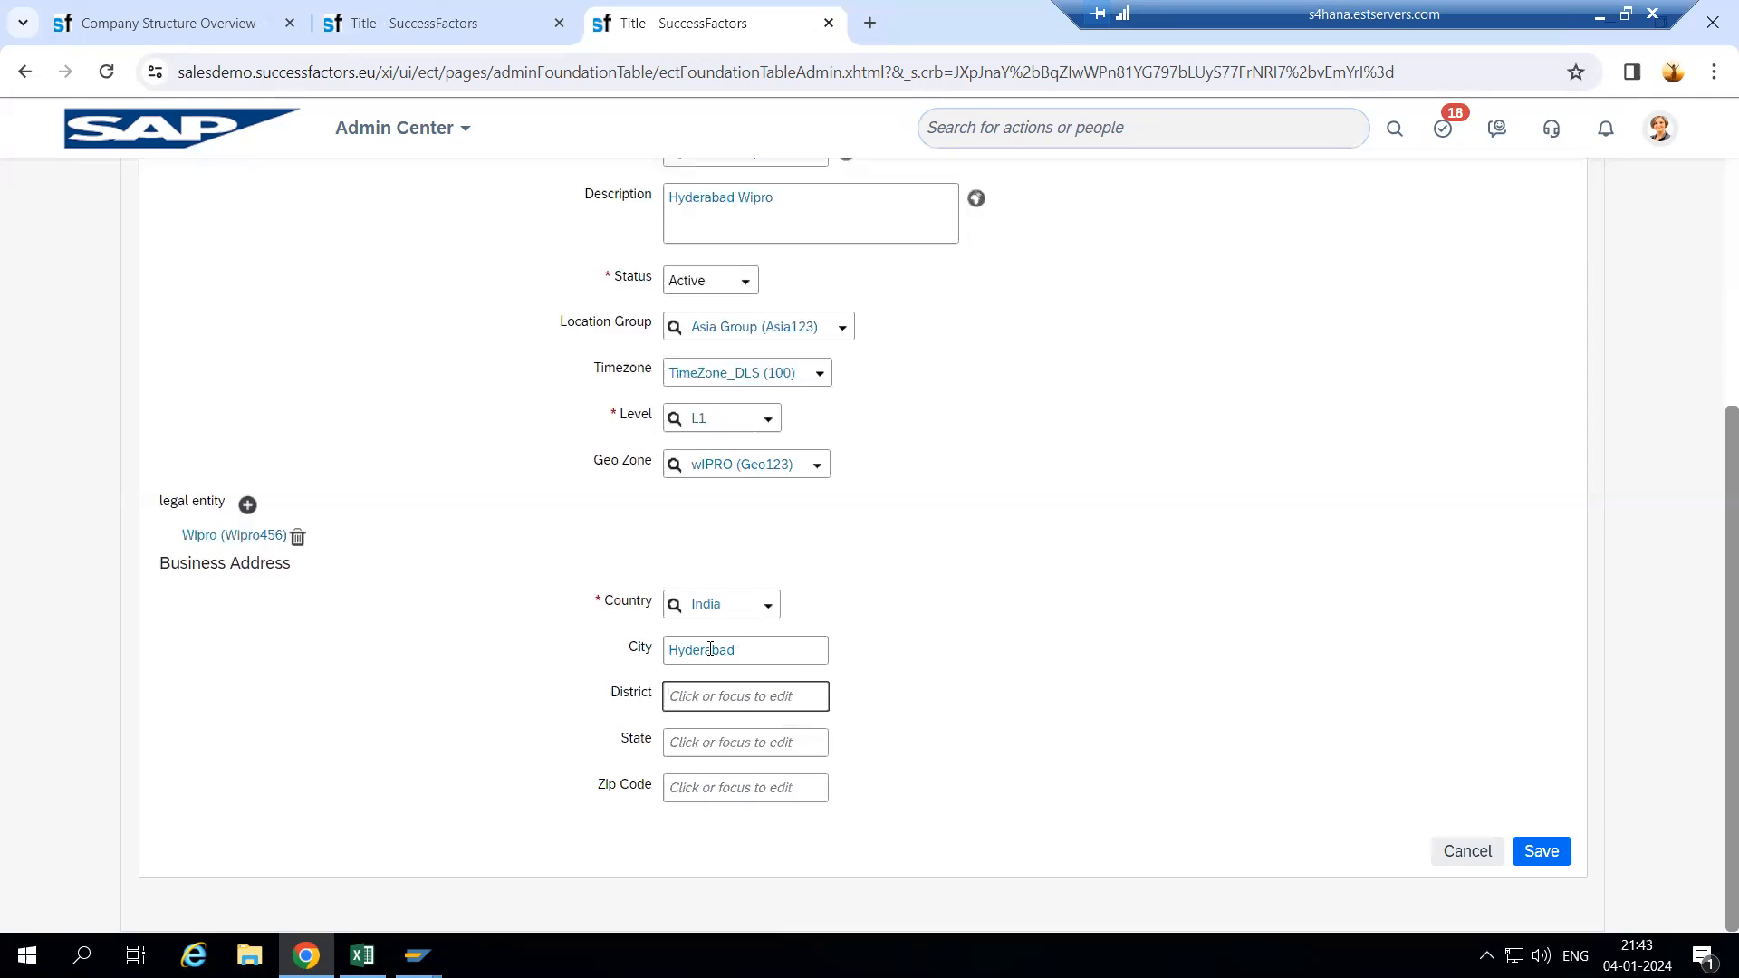
text(Hyderabad)
key(Tab)
text(T)
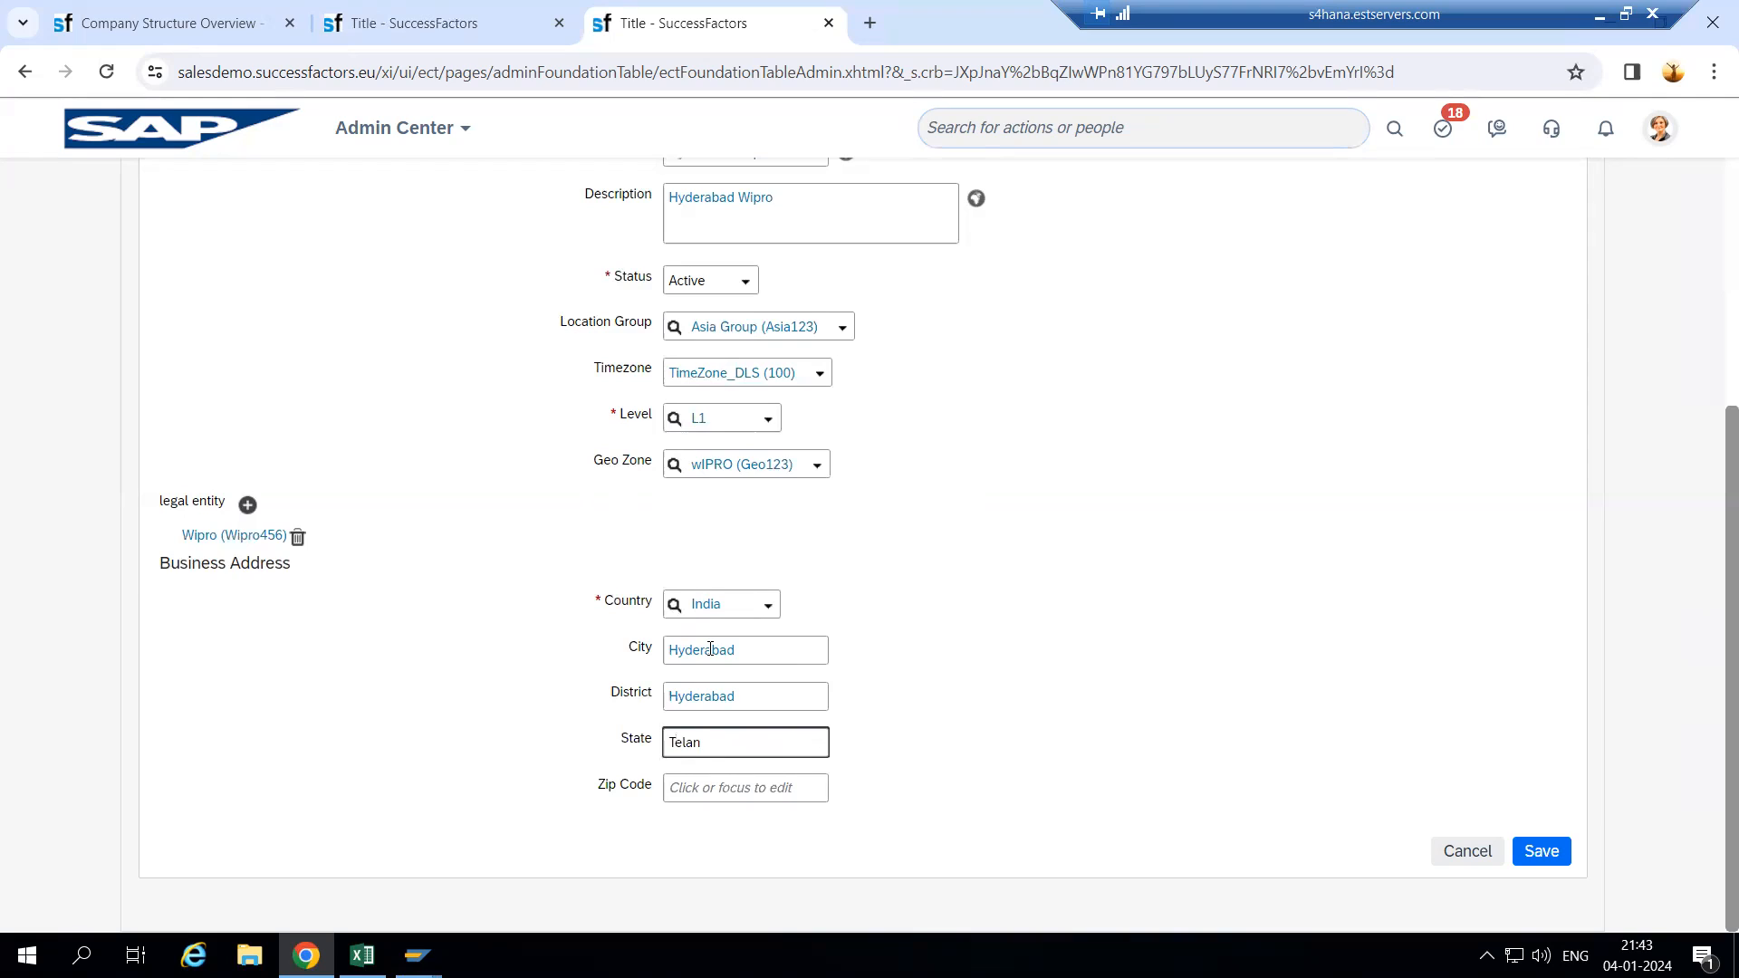
text(elanag)
key(BackSpace)
key(BackSpace)
key(BackSpace)
text(ng)
key(Tab)
text(500030)
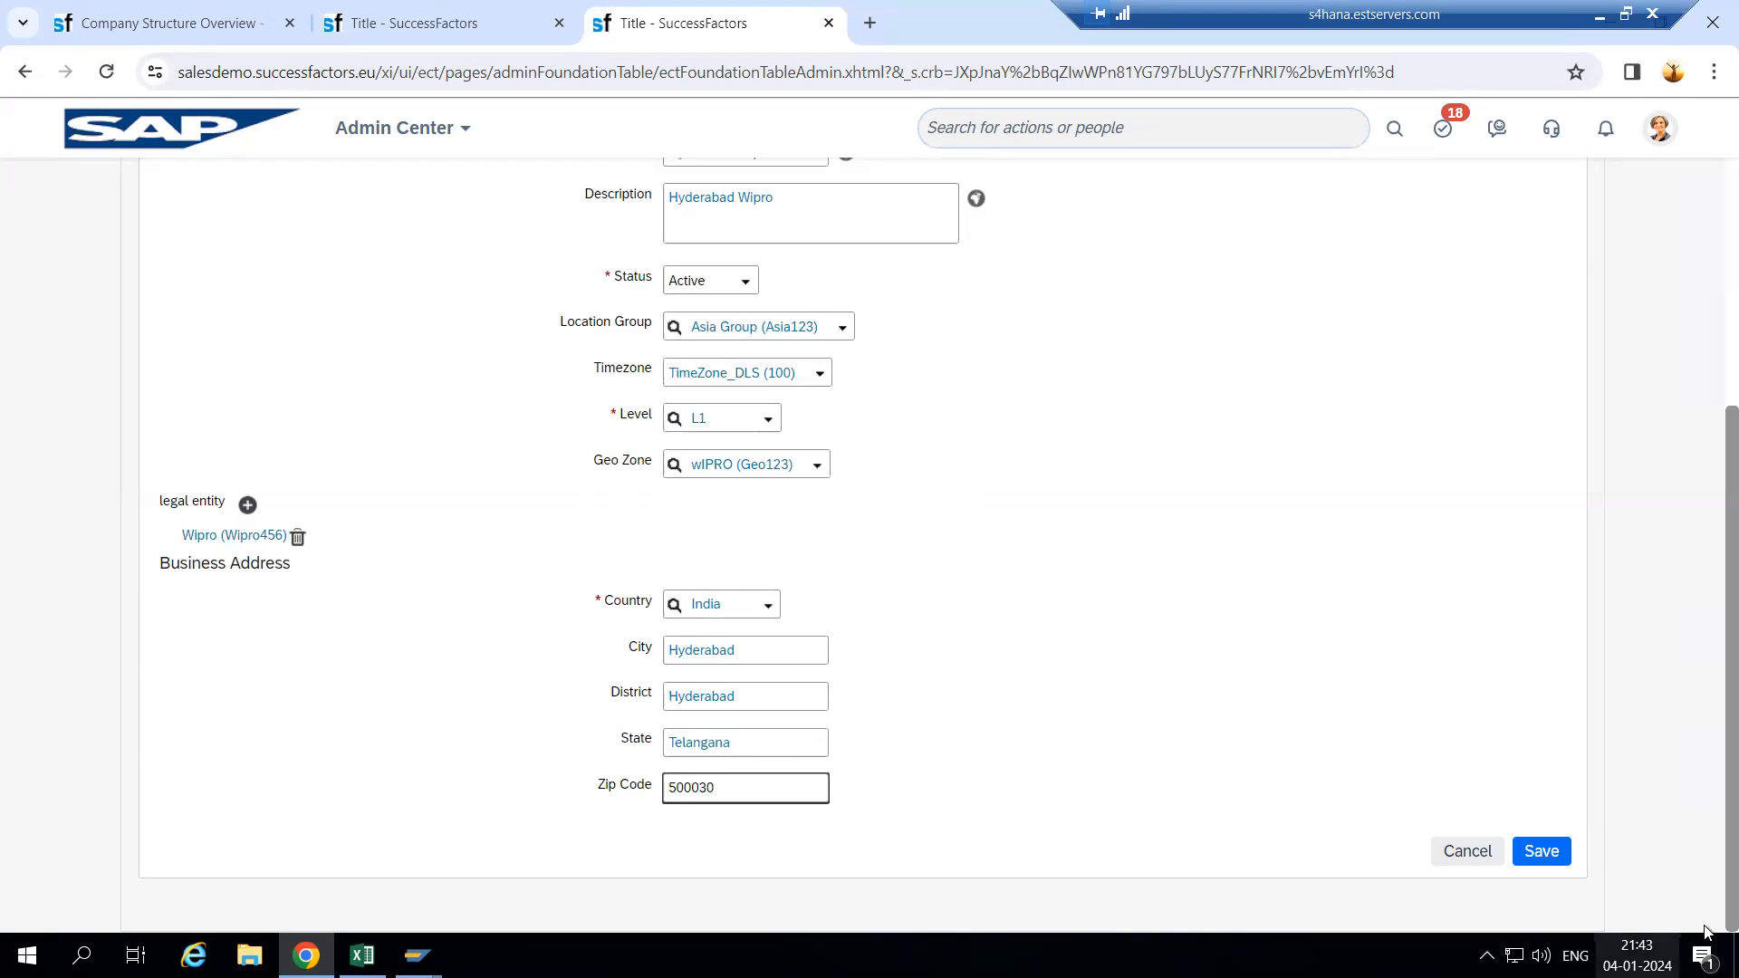
click(1558, 855)
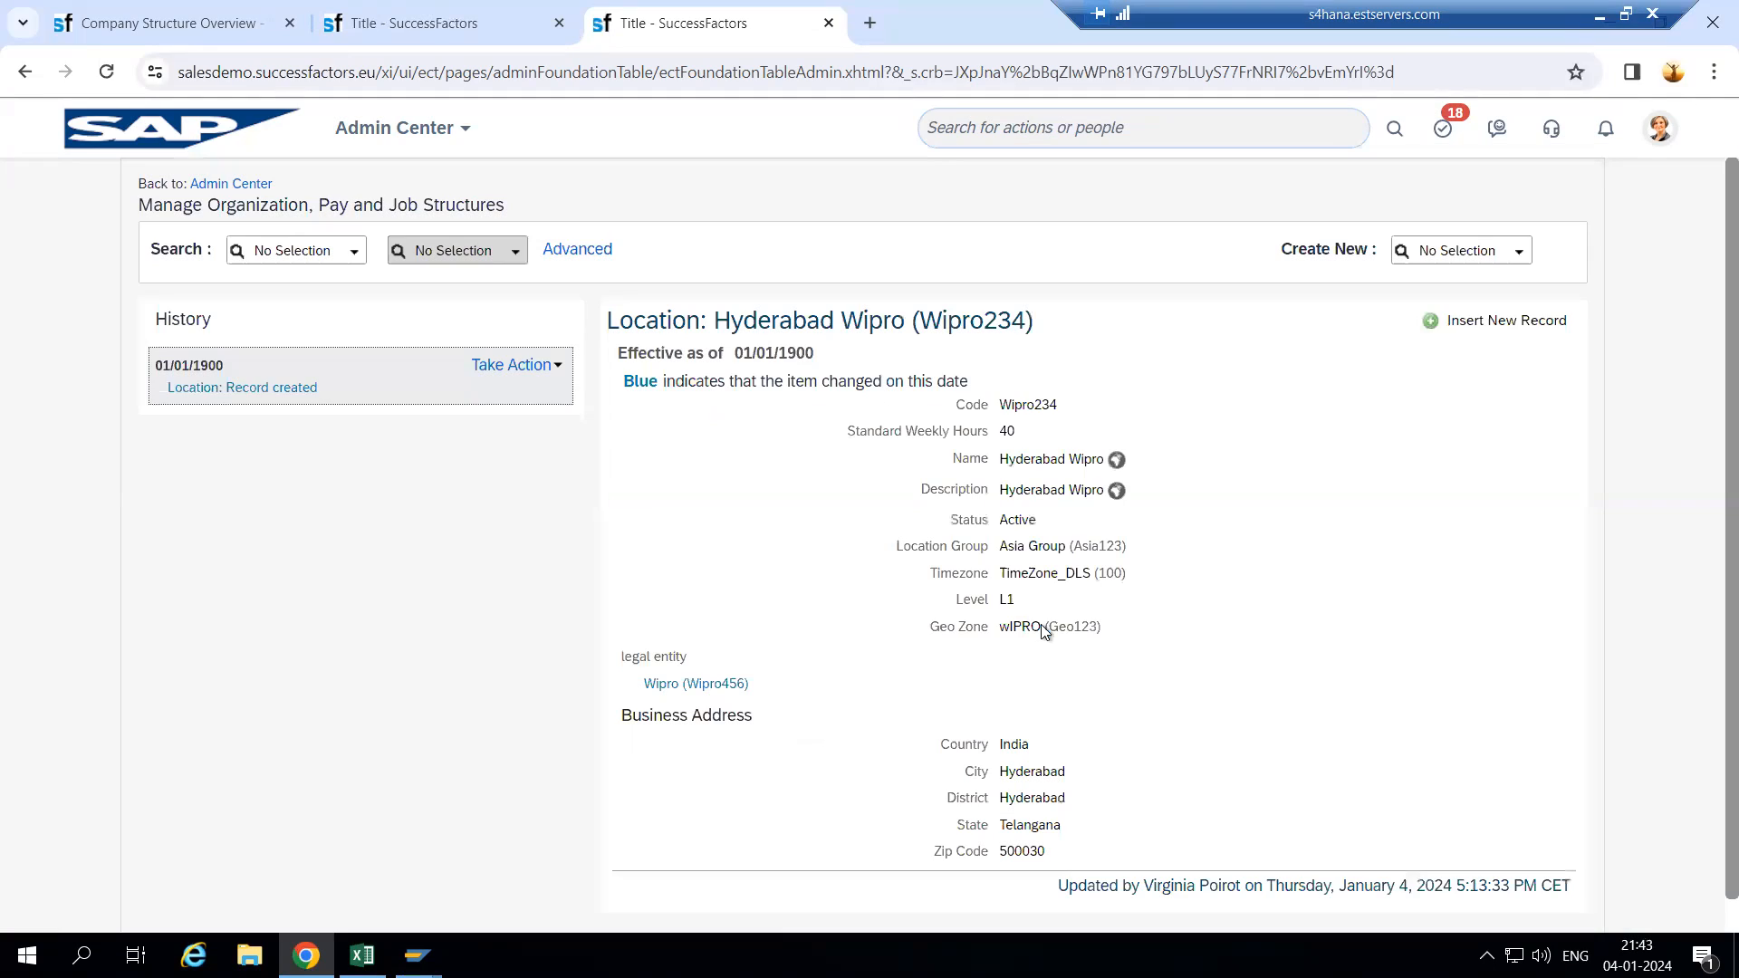
- Dismiss the Successfully Saved confirmation and browse the Create New object types
click(1023, 622)
click(1520, 255)
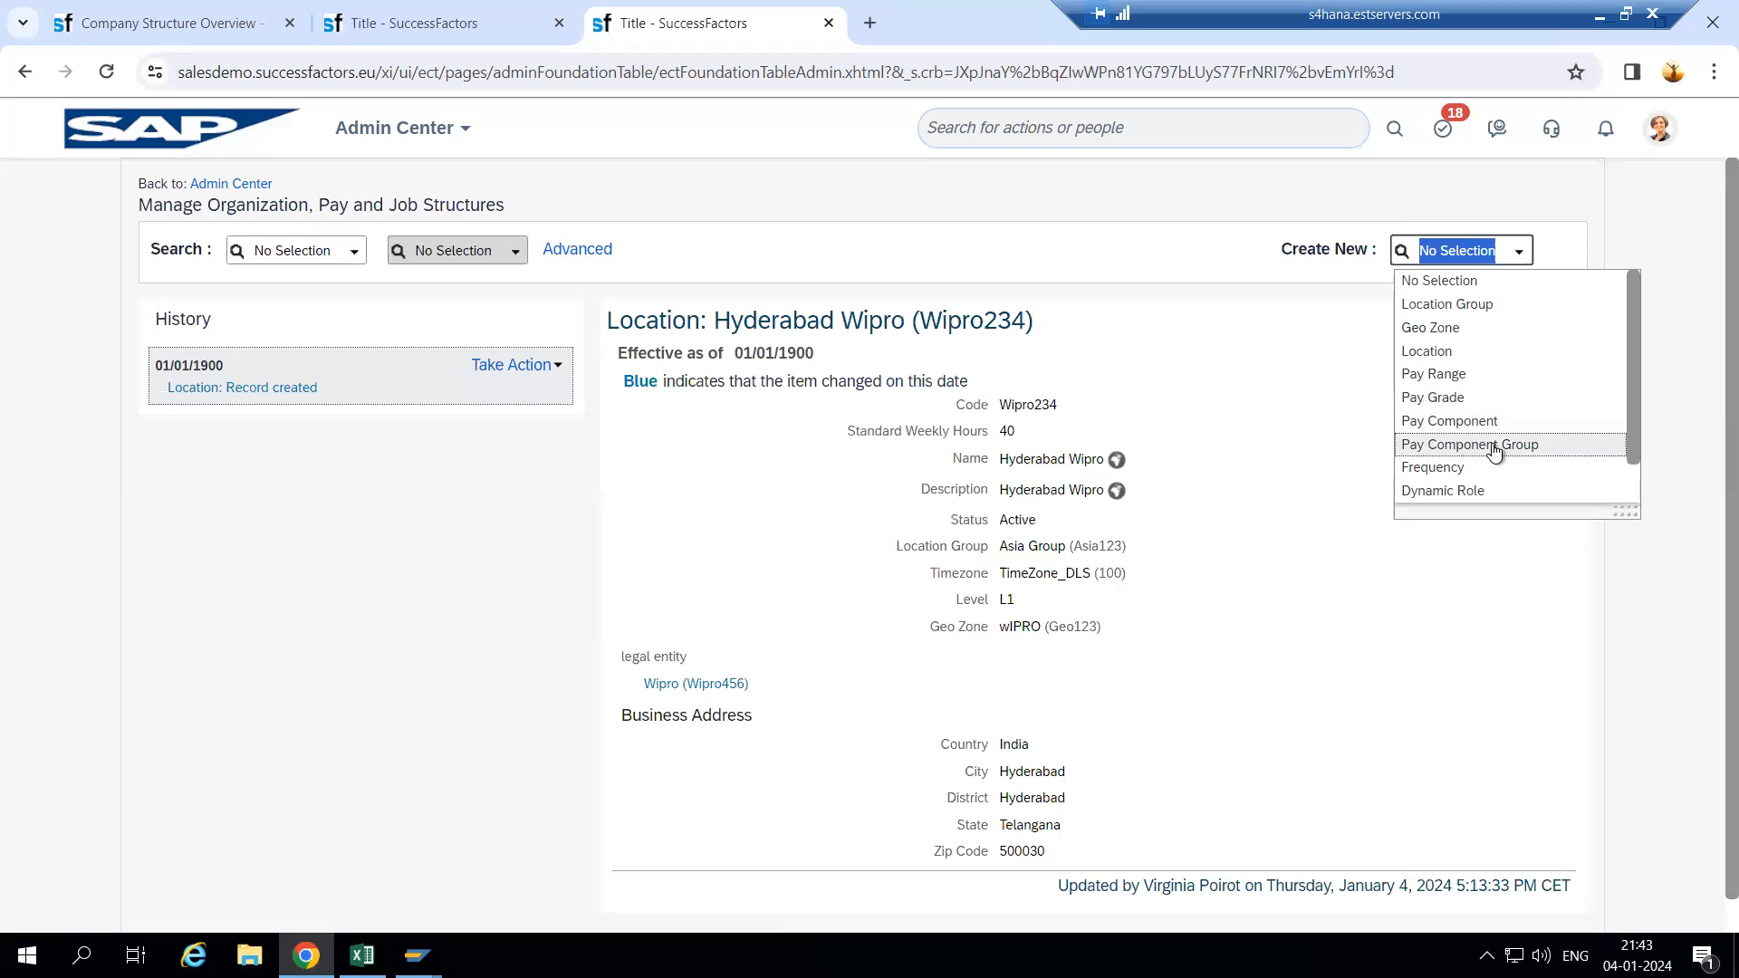
scroll(1454, 471, down, 1)
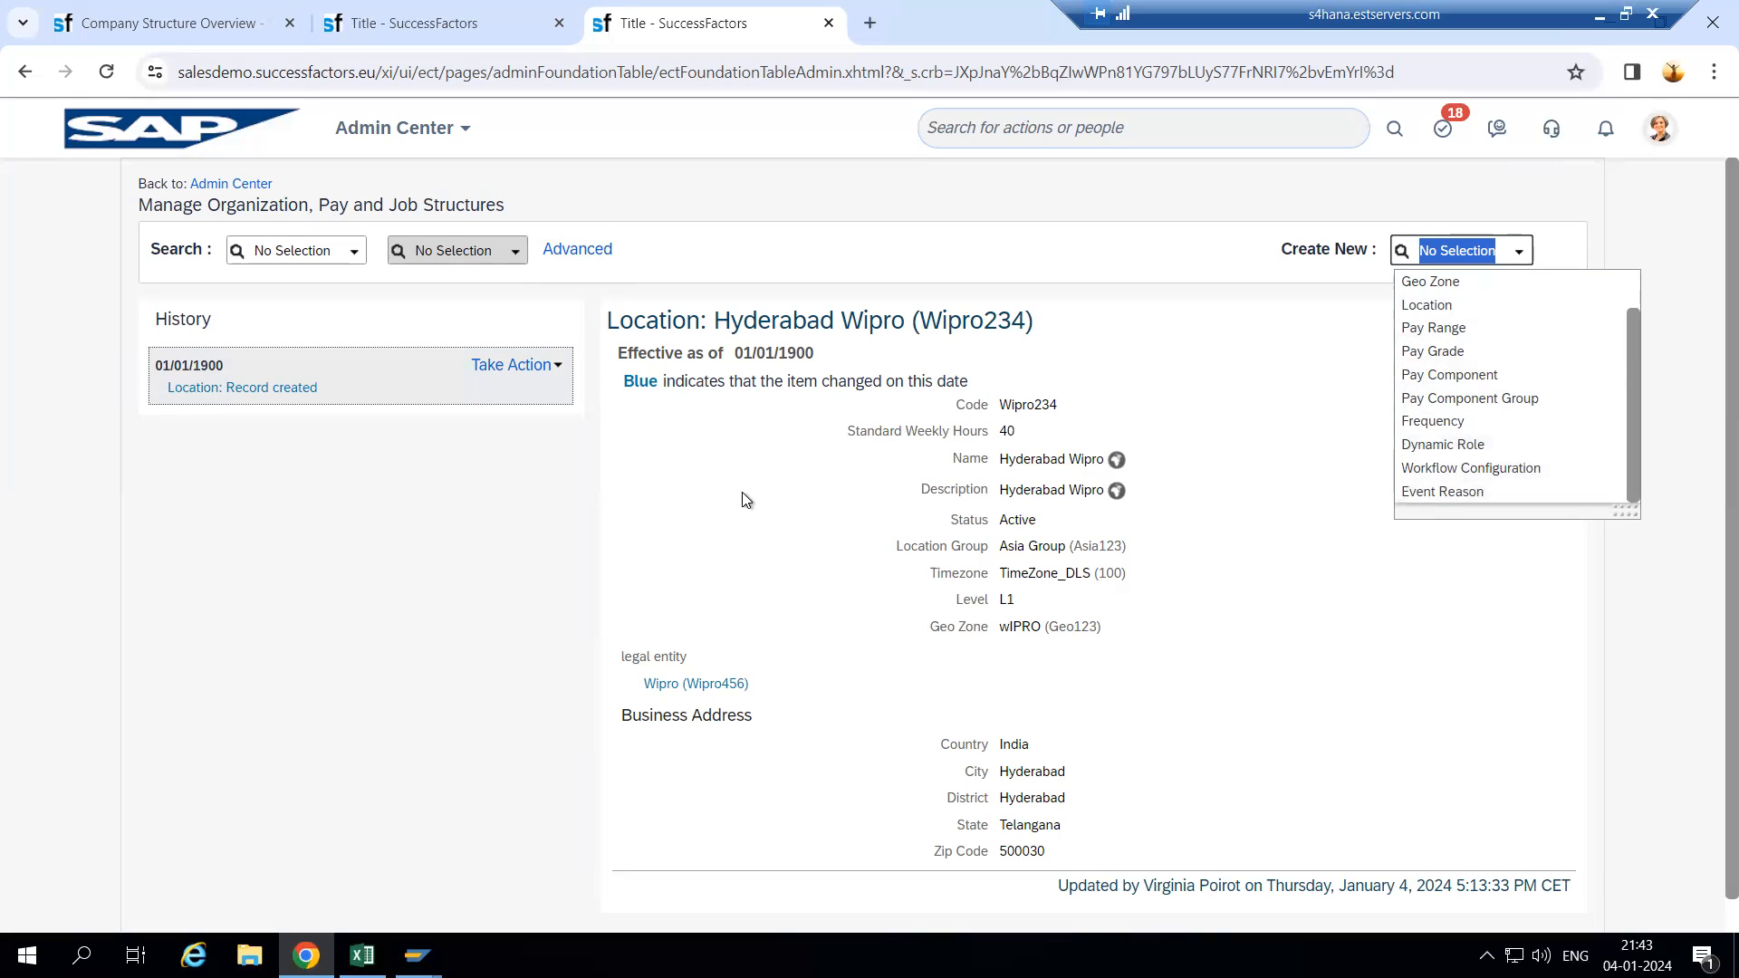
drag(609, 325, 885, 326)
click(1072, 325)
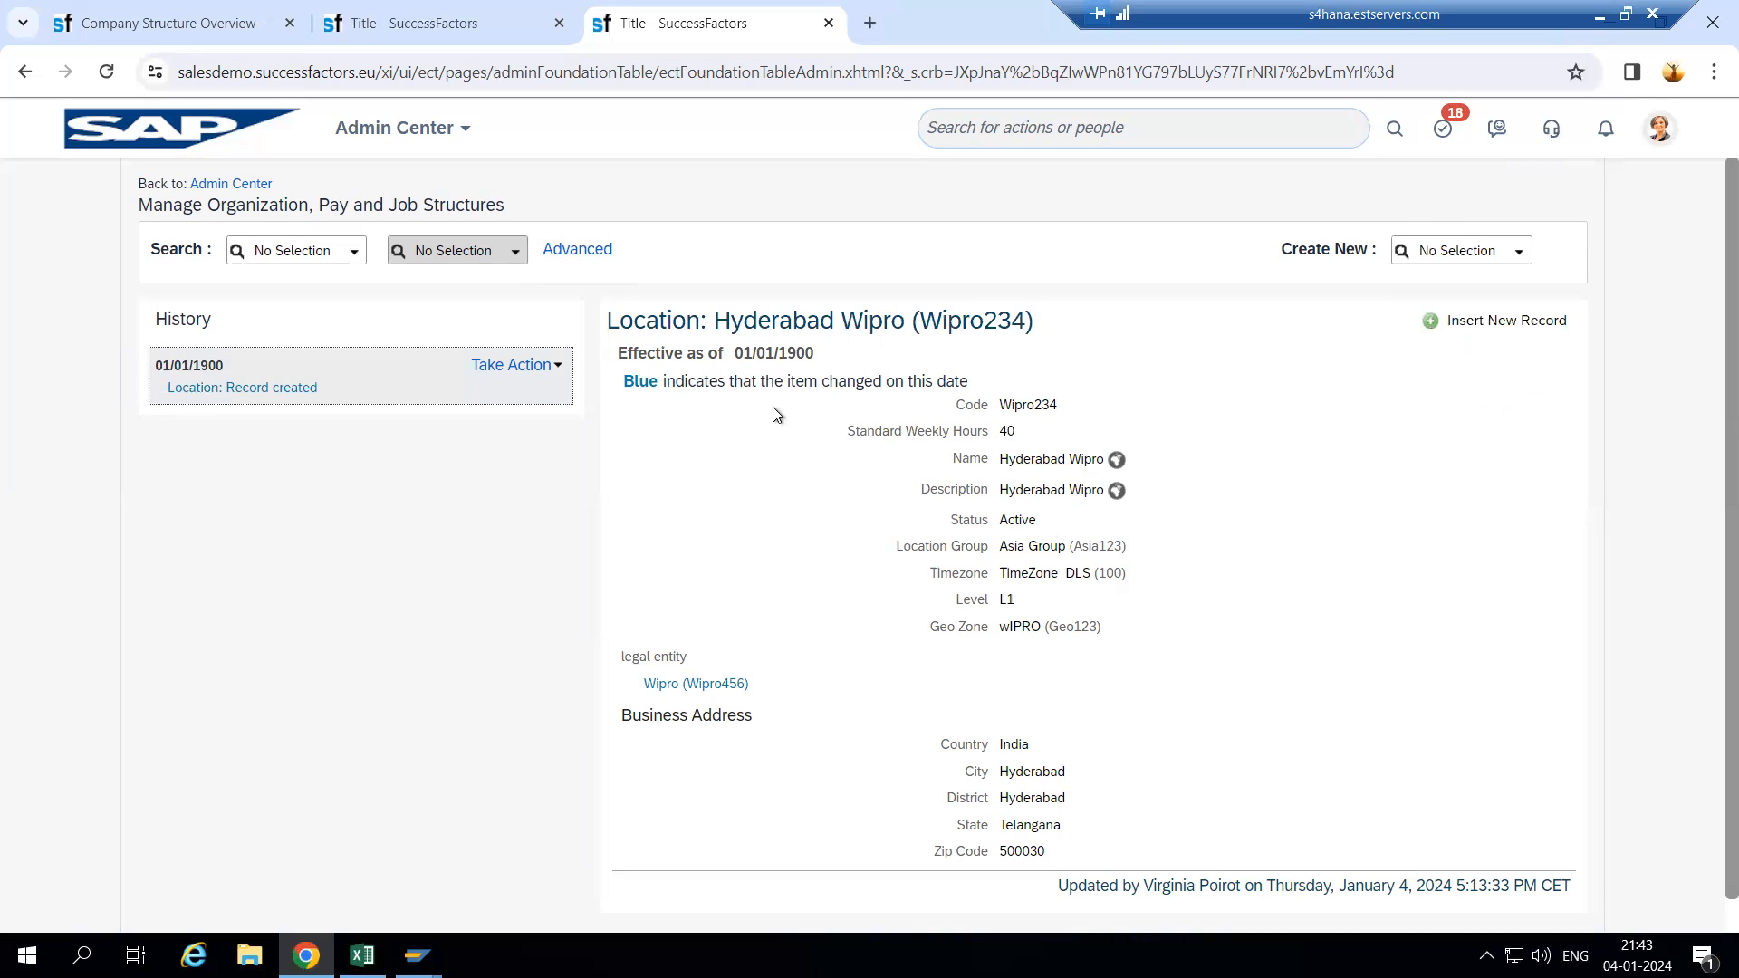
- Close the extra Location Group tab, keeping the Hyderabad Wipro location
click(504, 28)
click(699, 25)
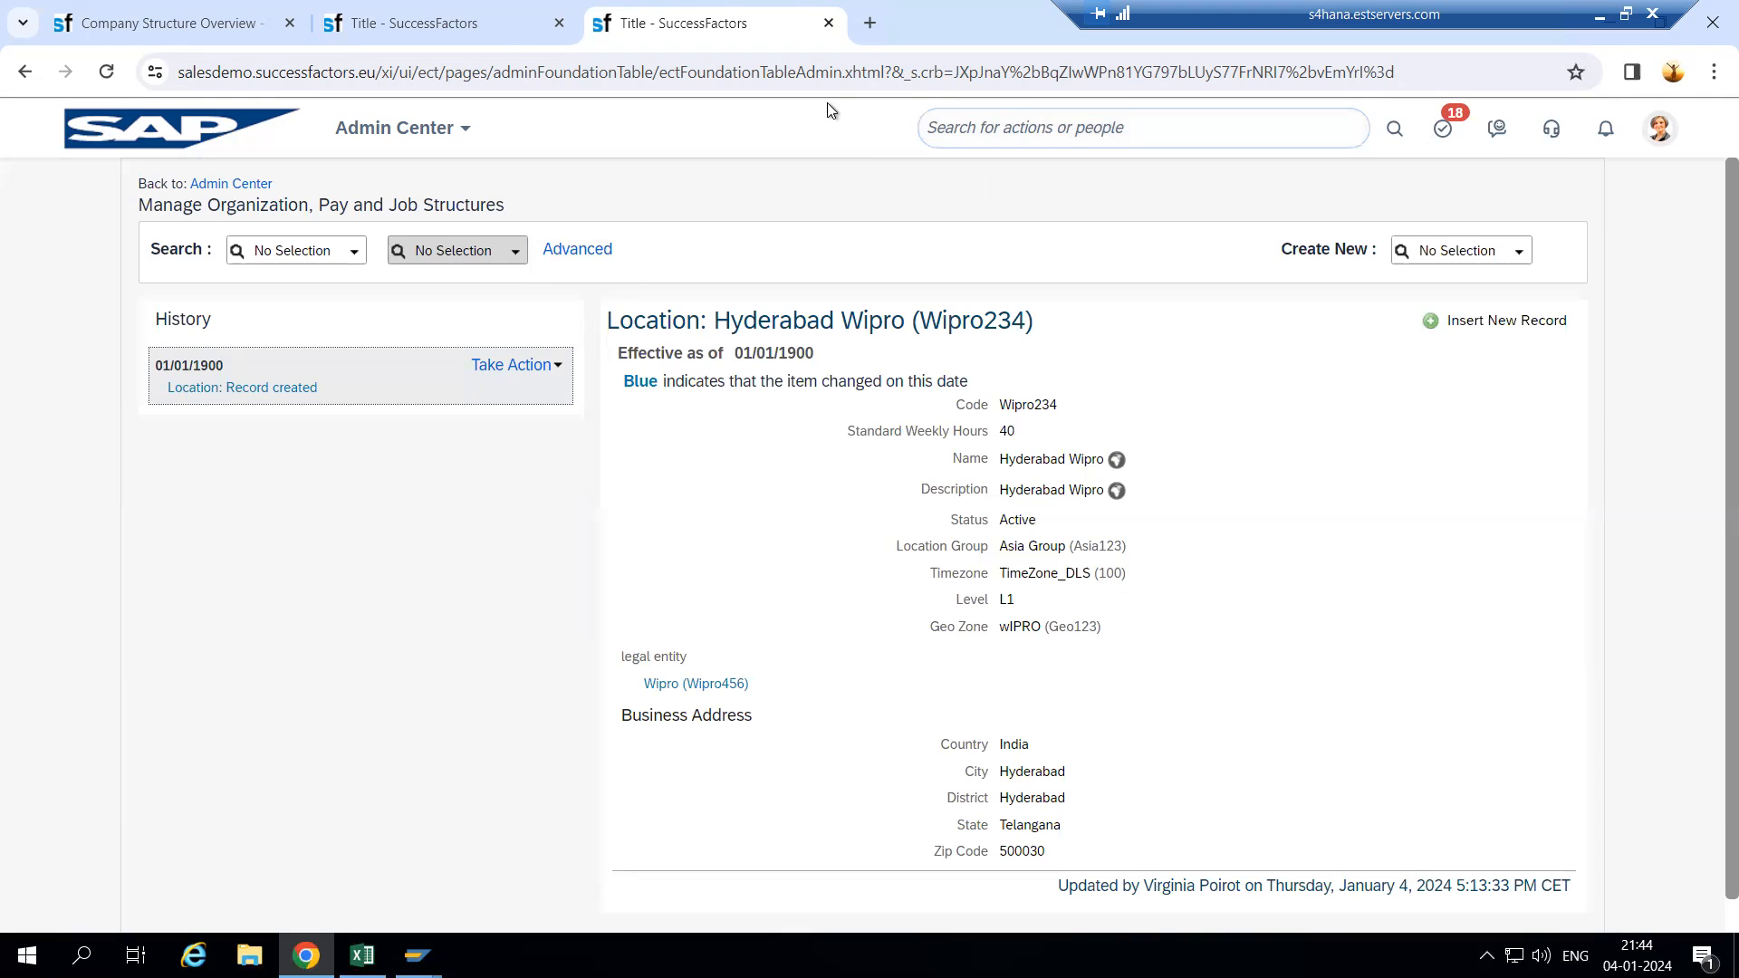
click(560, 25)
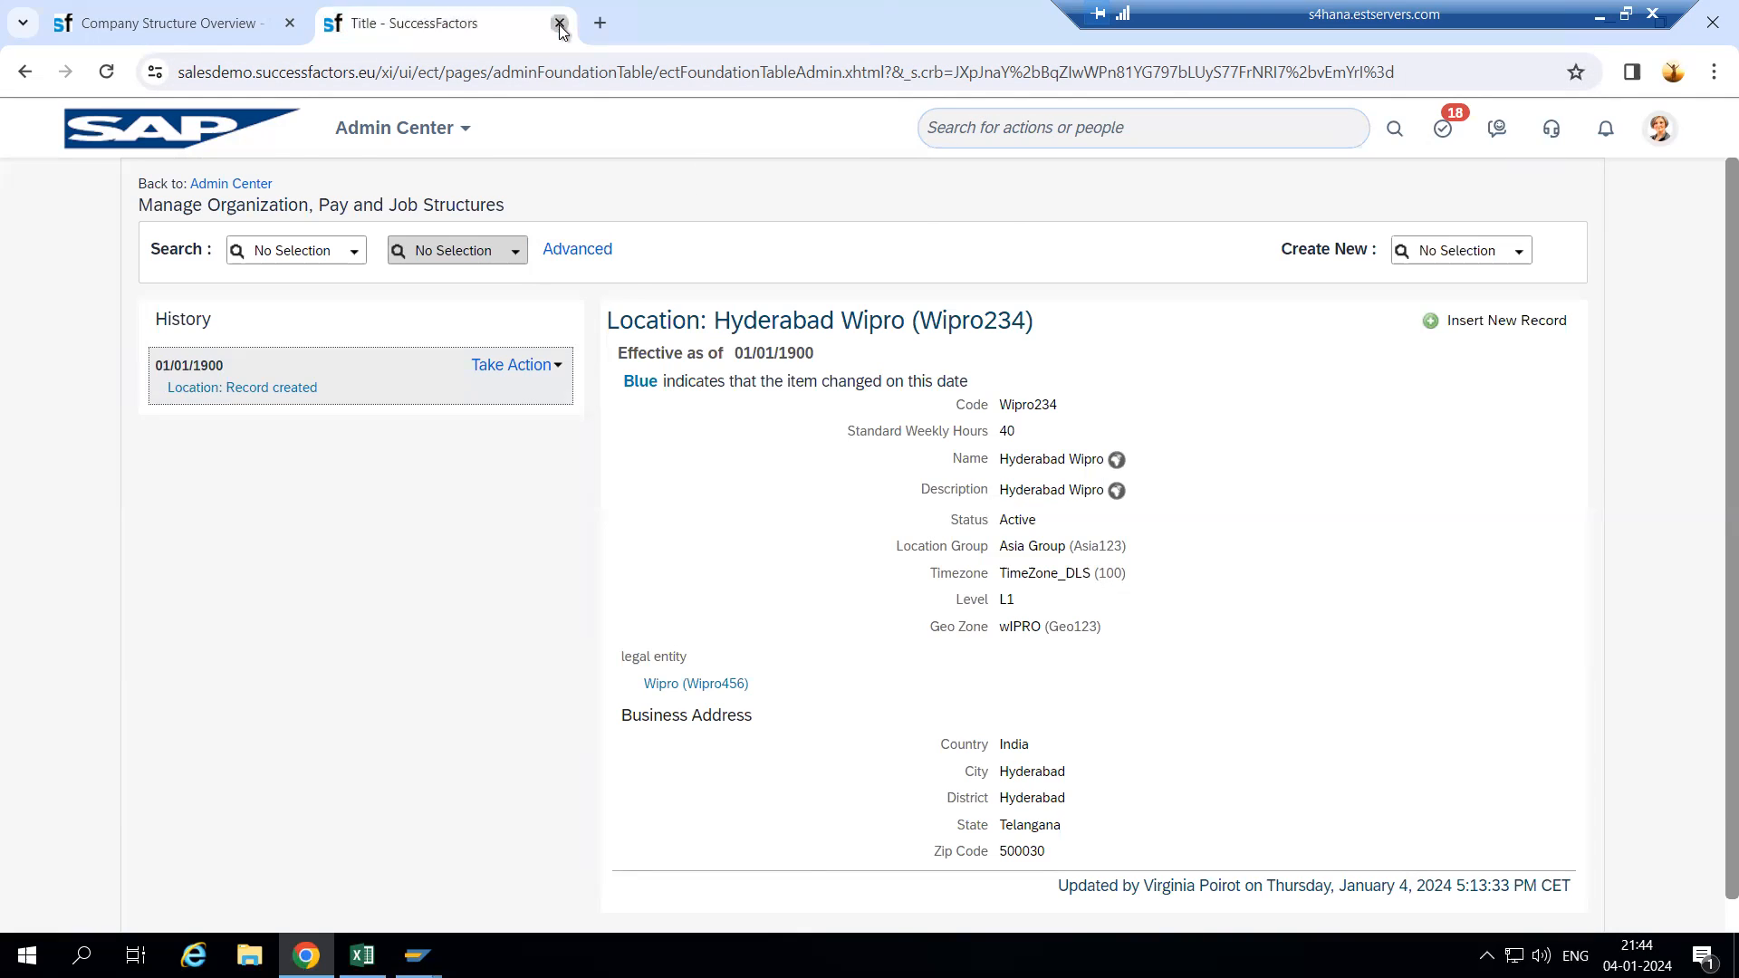
- Close the remaining location tab and reload the Company Structure Overview
click(558, 25)
right_click(216, 17)
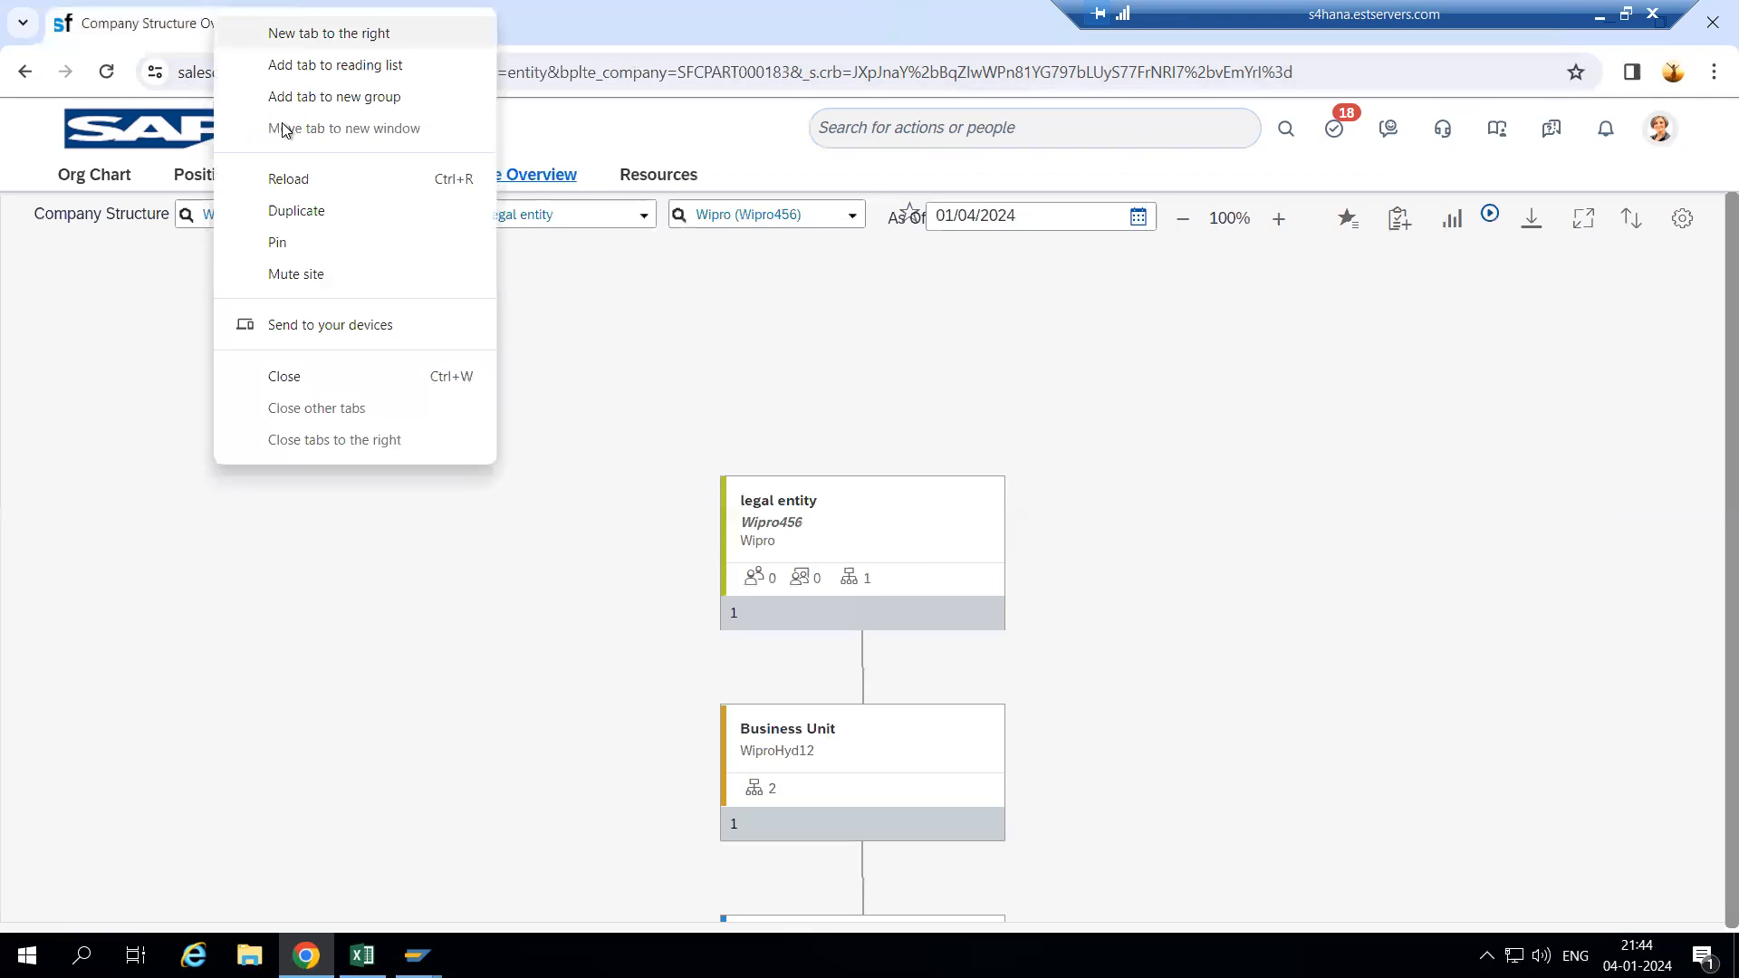
click(621, 364)
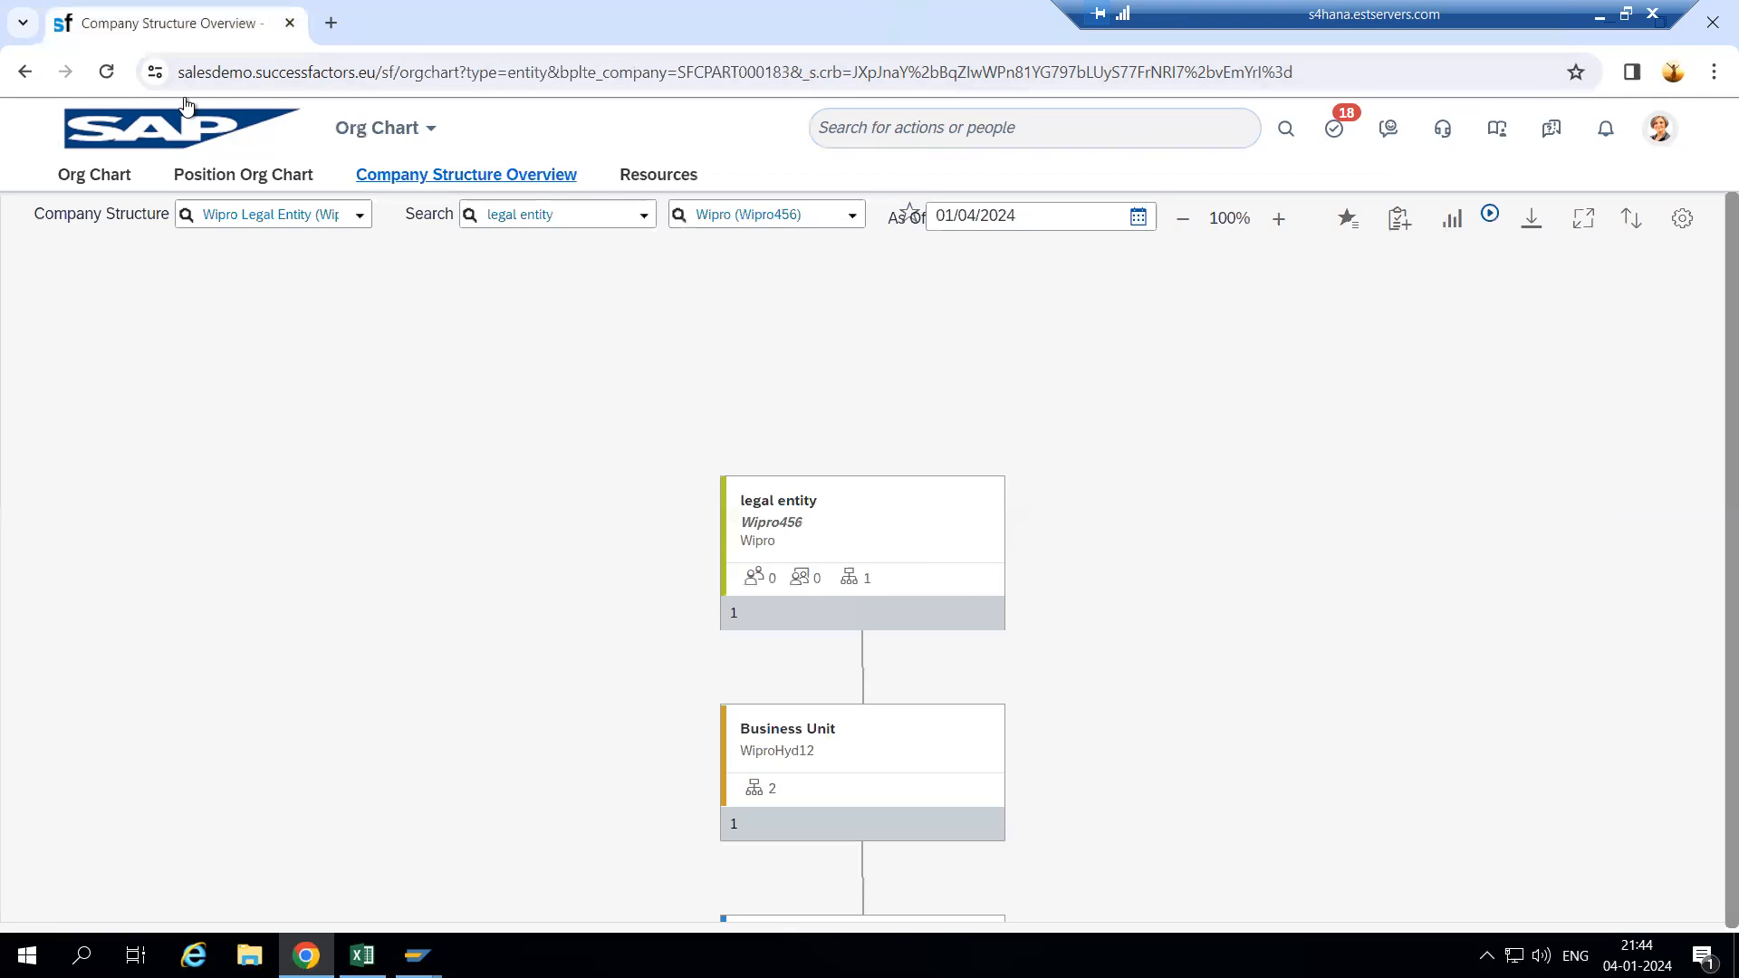
click(112, 74)
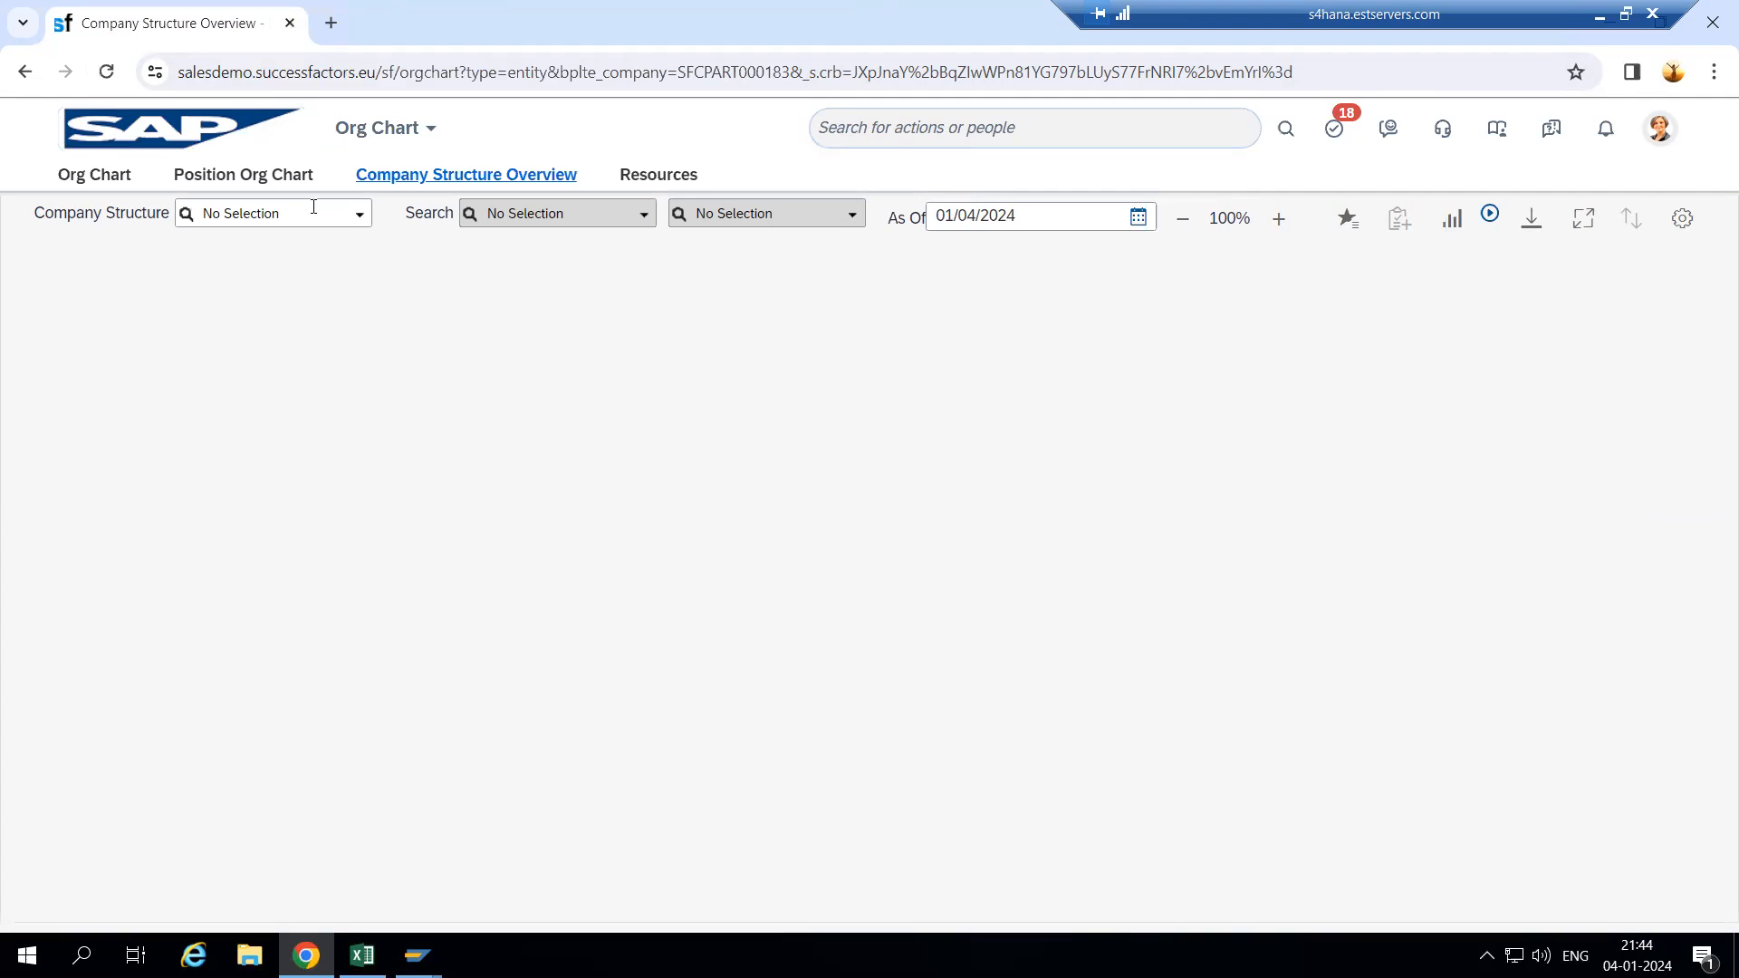
- Display the Wipro Legal Entity structure chart for legal entity Wipro (Wipro456)
click(360, 219)
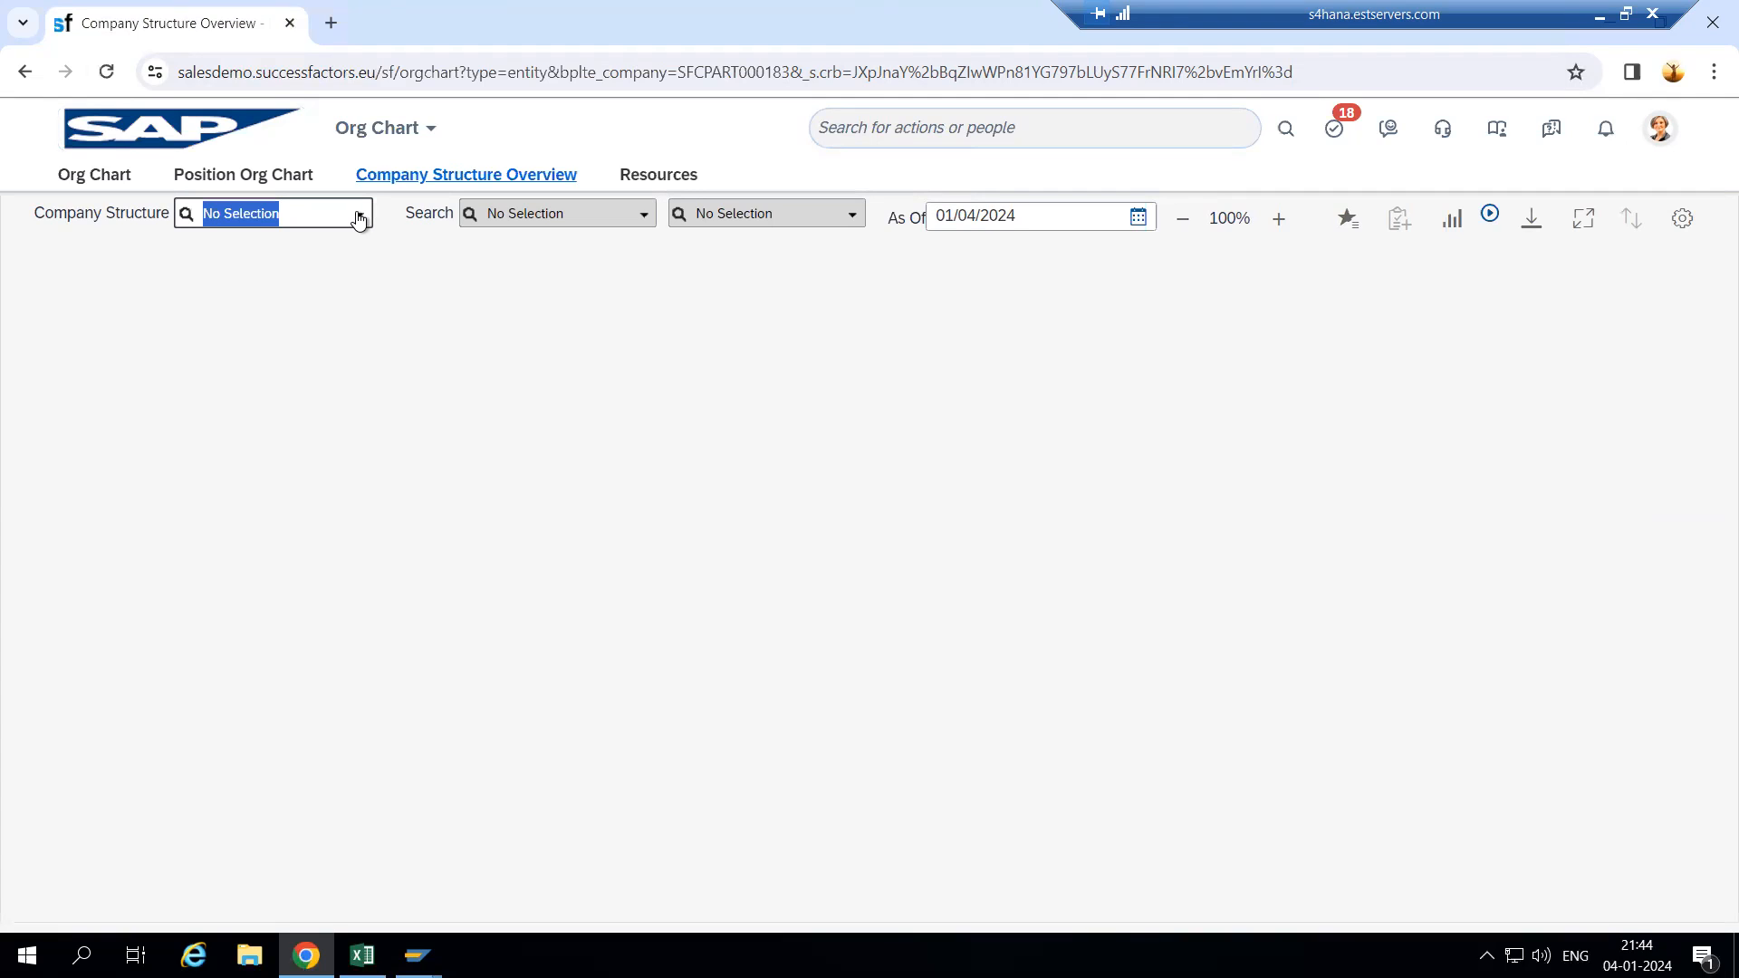
text(wipro)
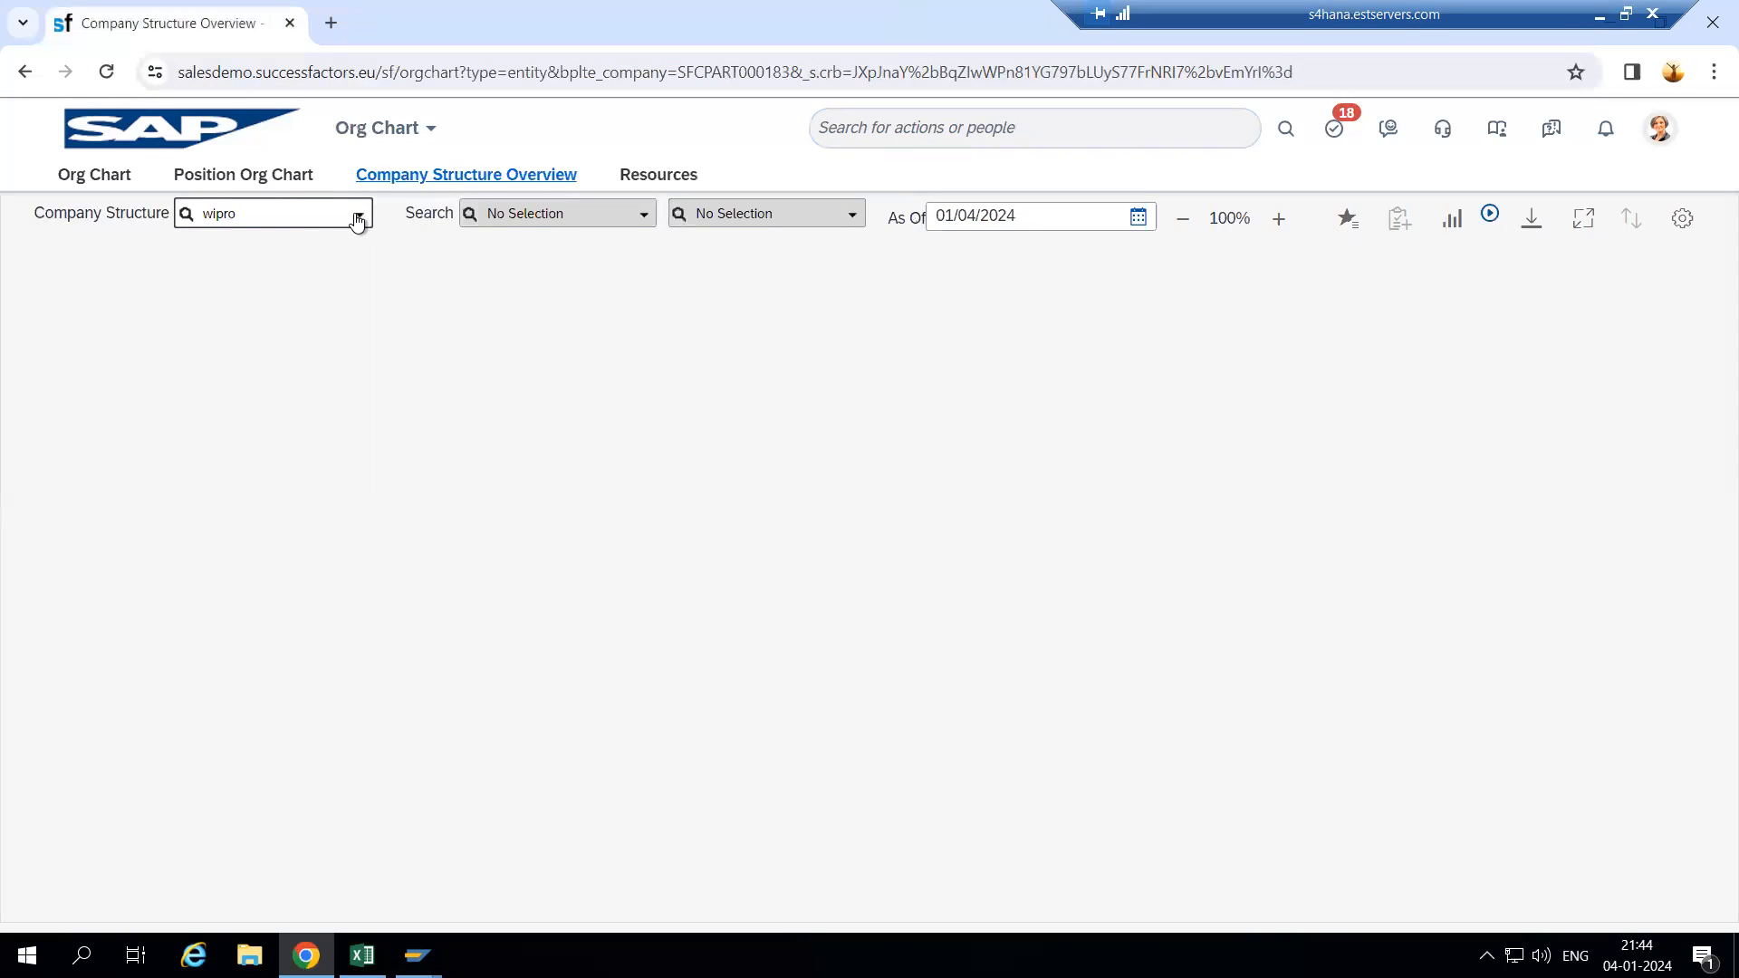
click(325, 245)
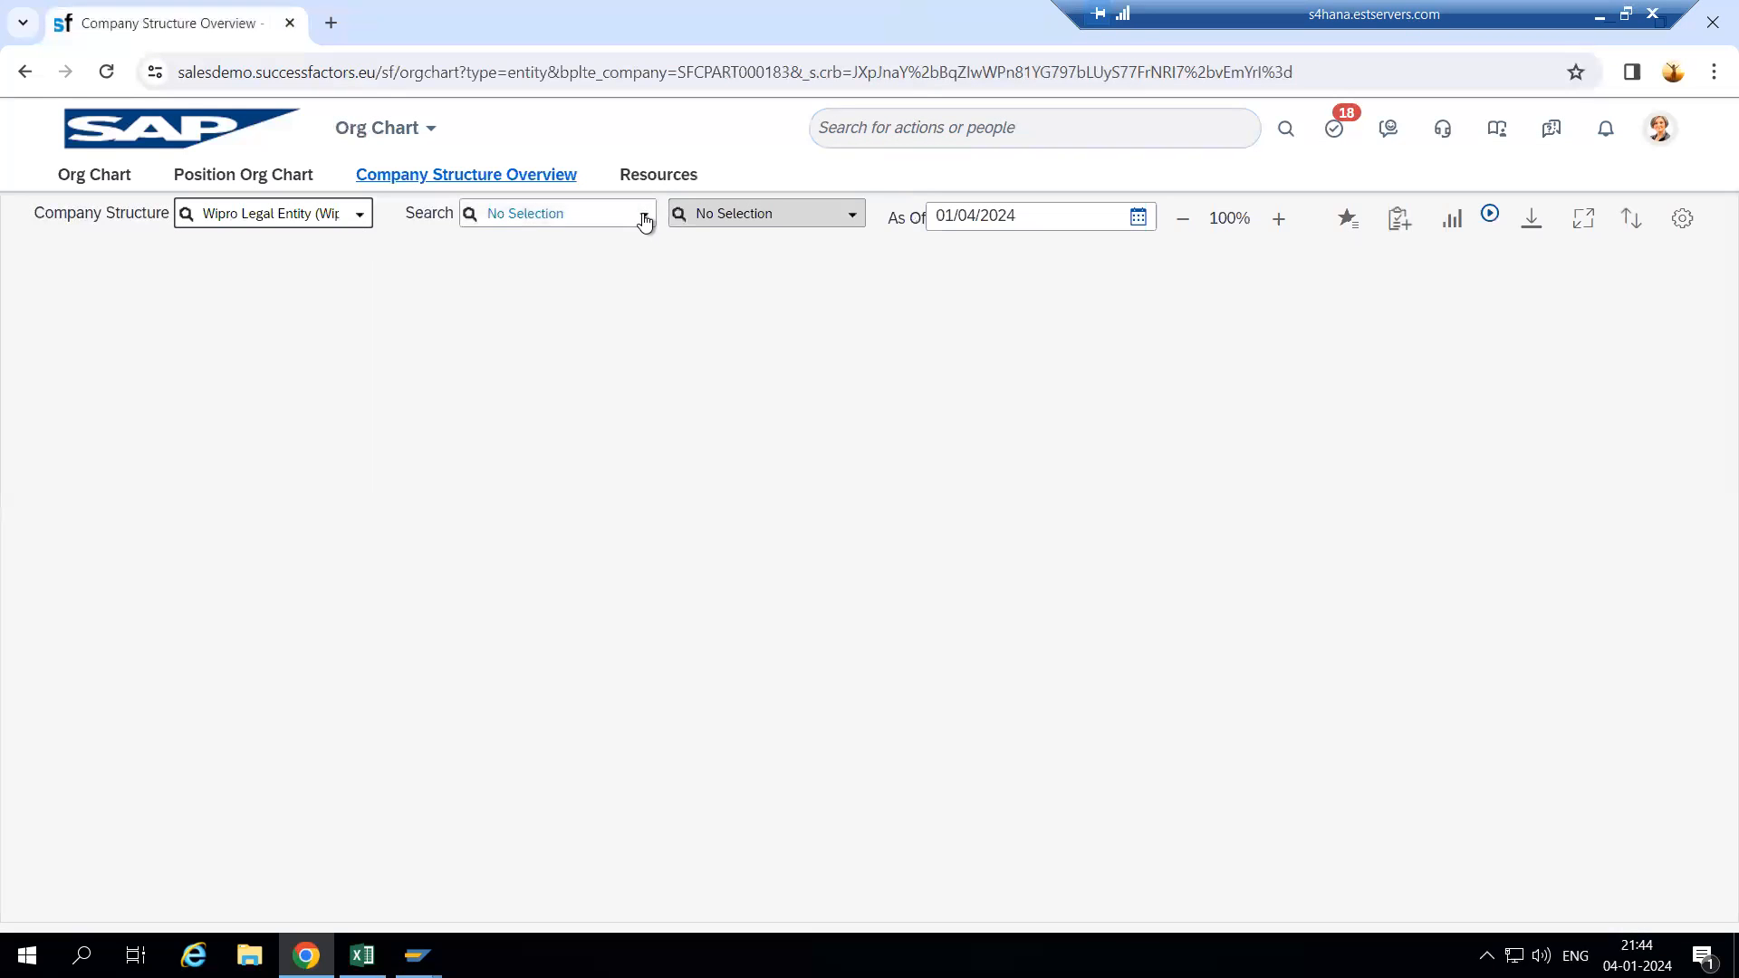
click(644, 216)
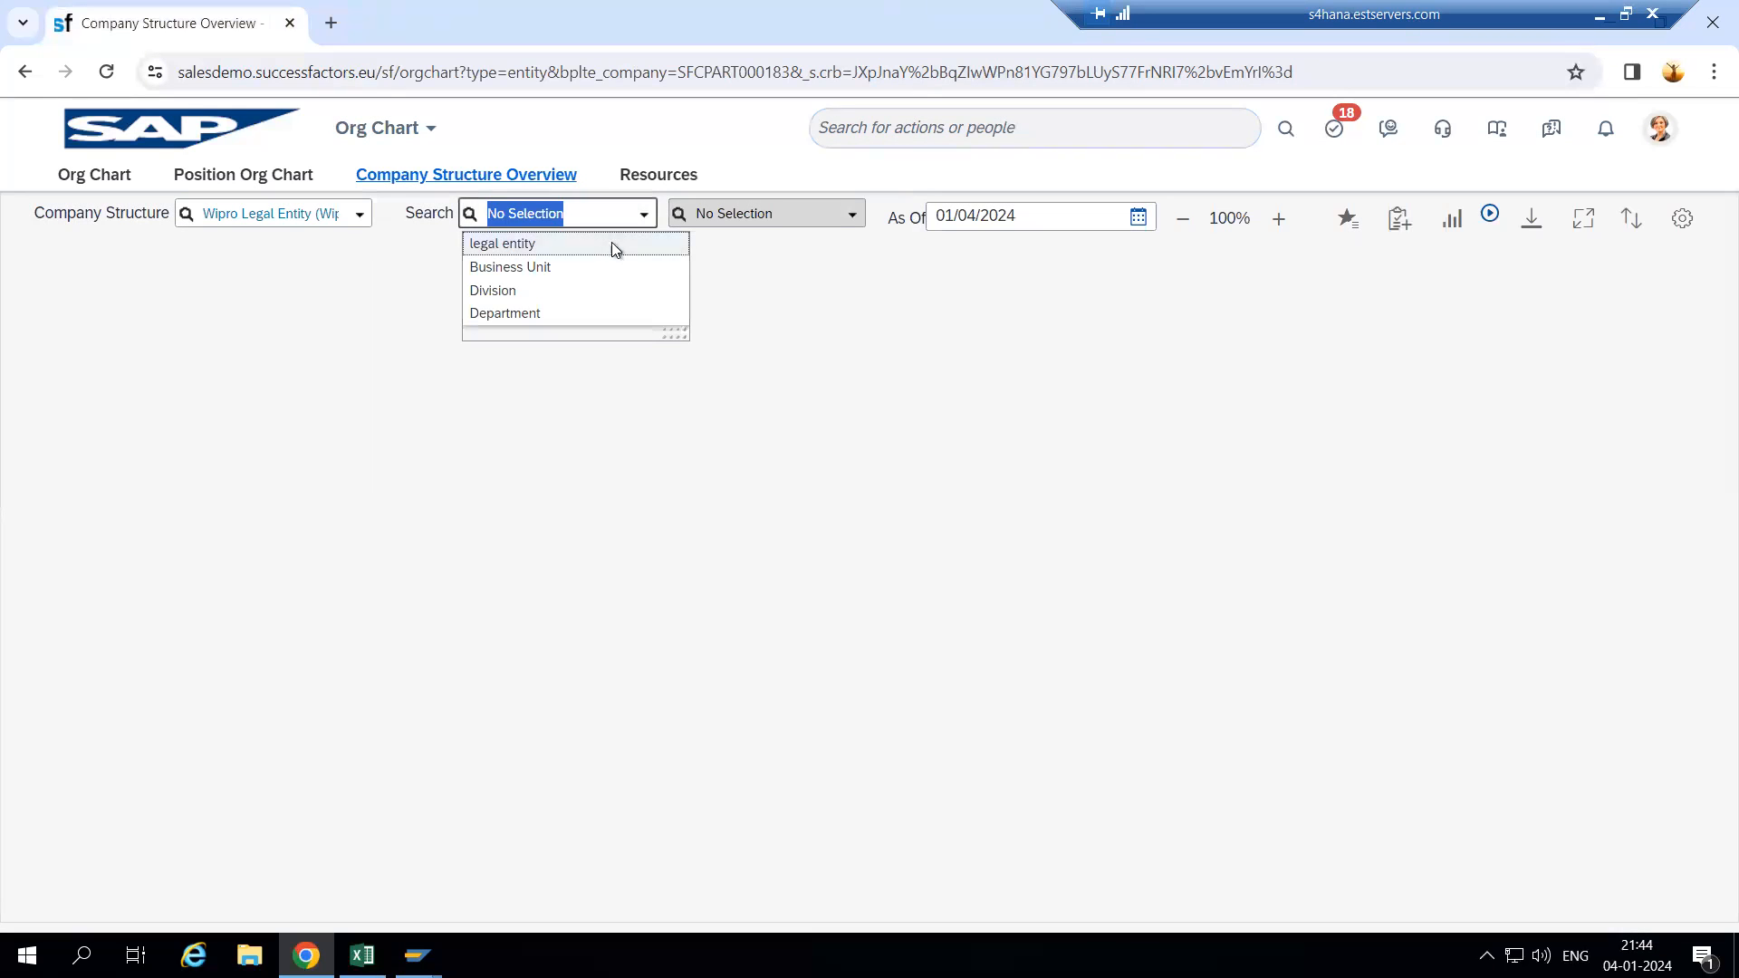
click(611, 243)
click(854, 218)
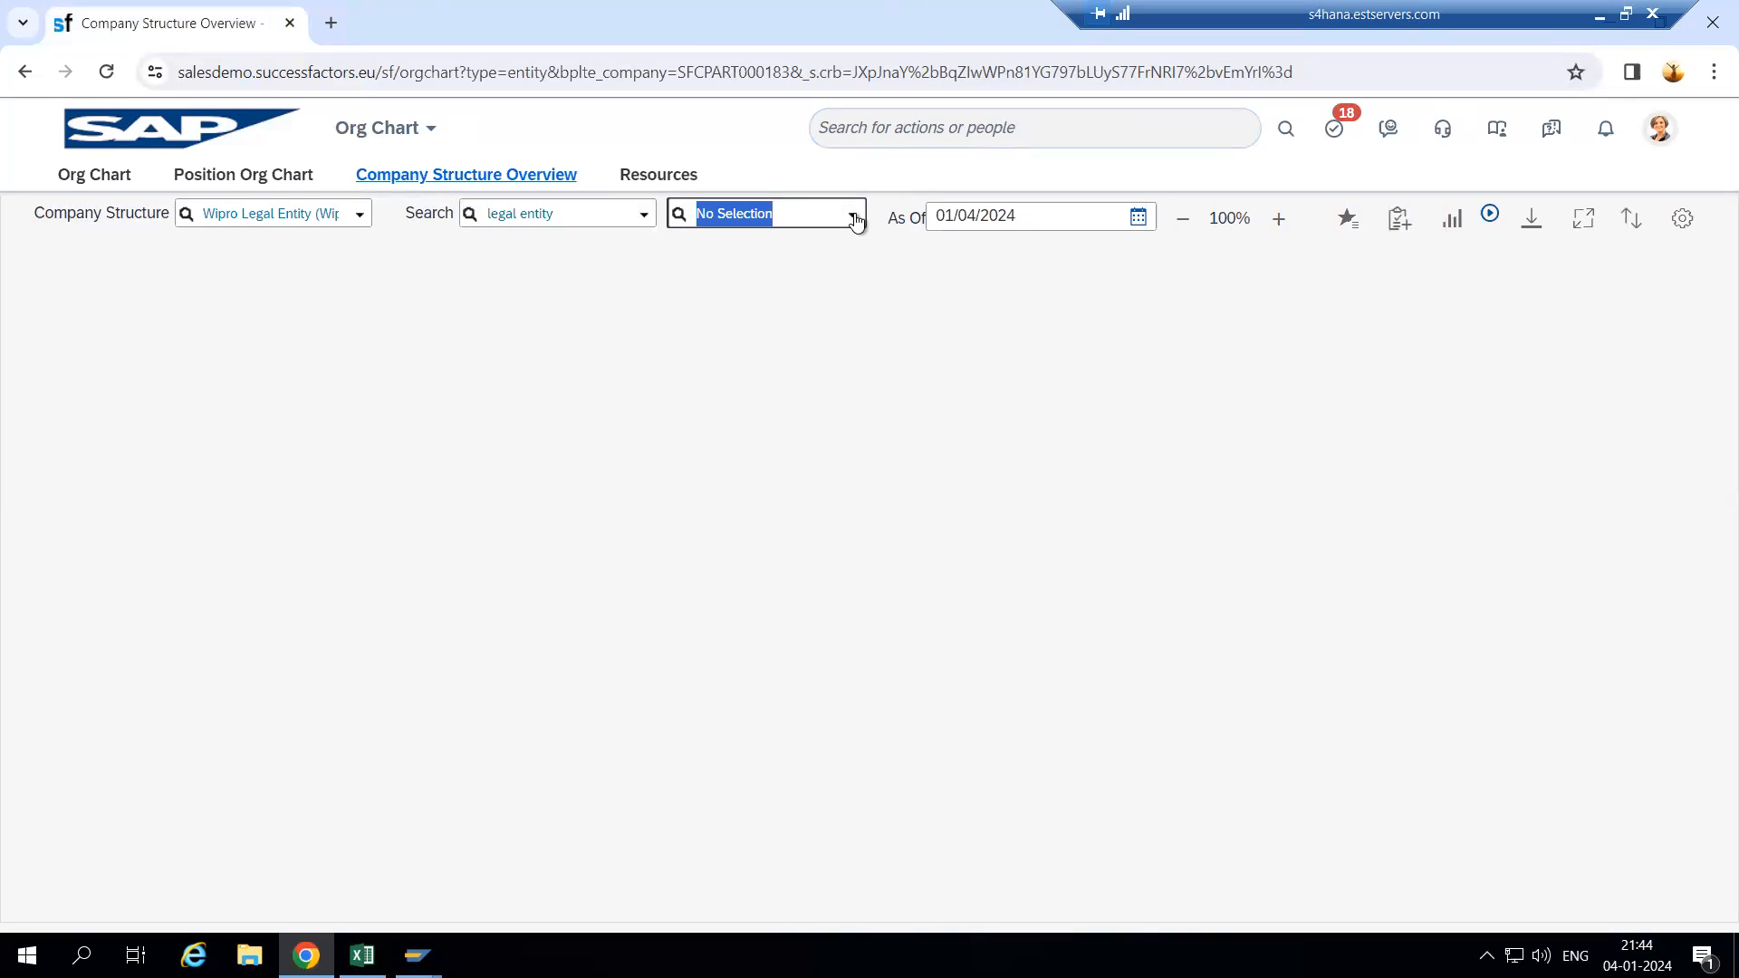
text(wipro)
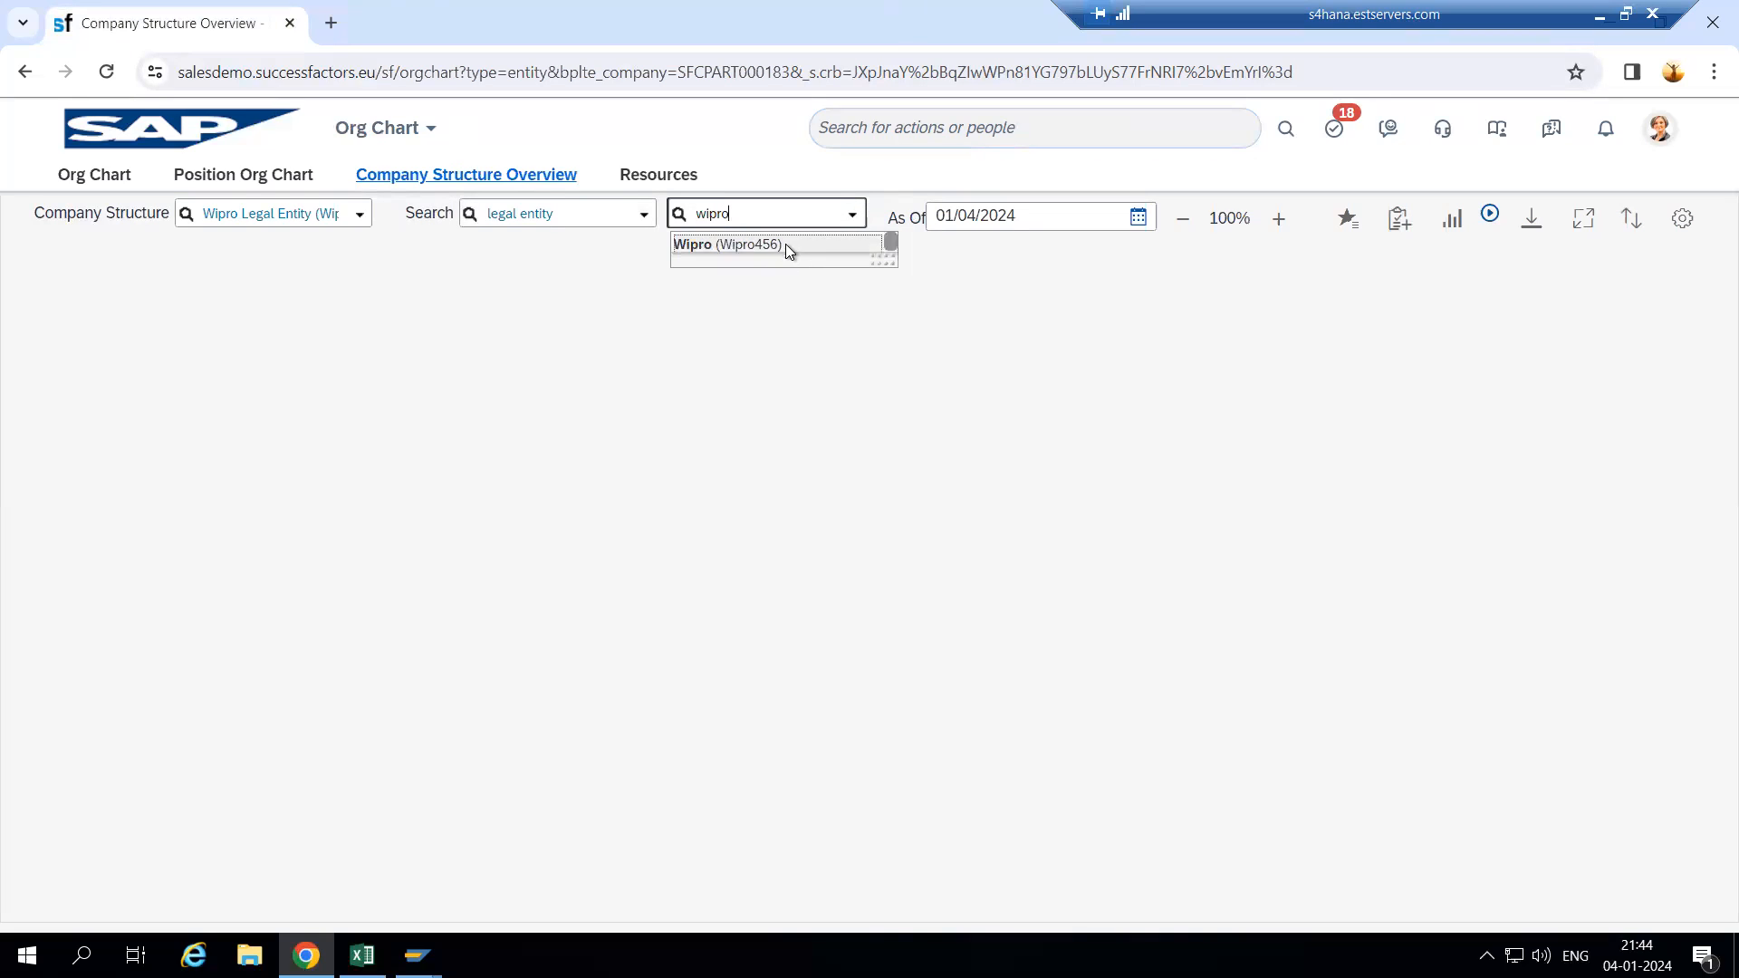
click(785, 242)
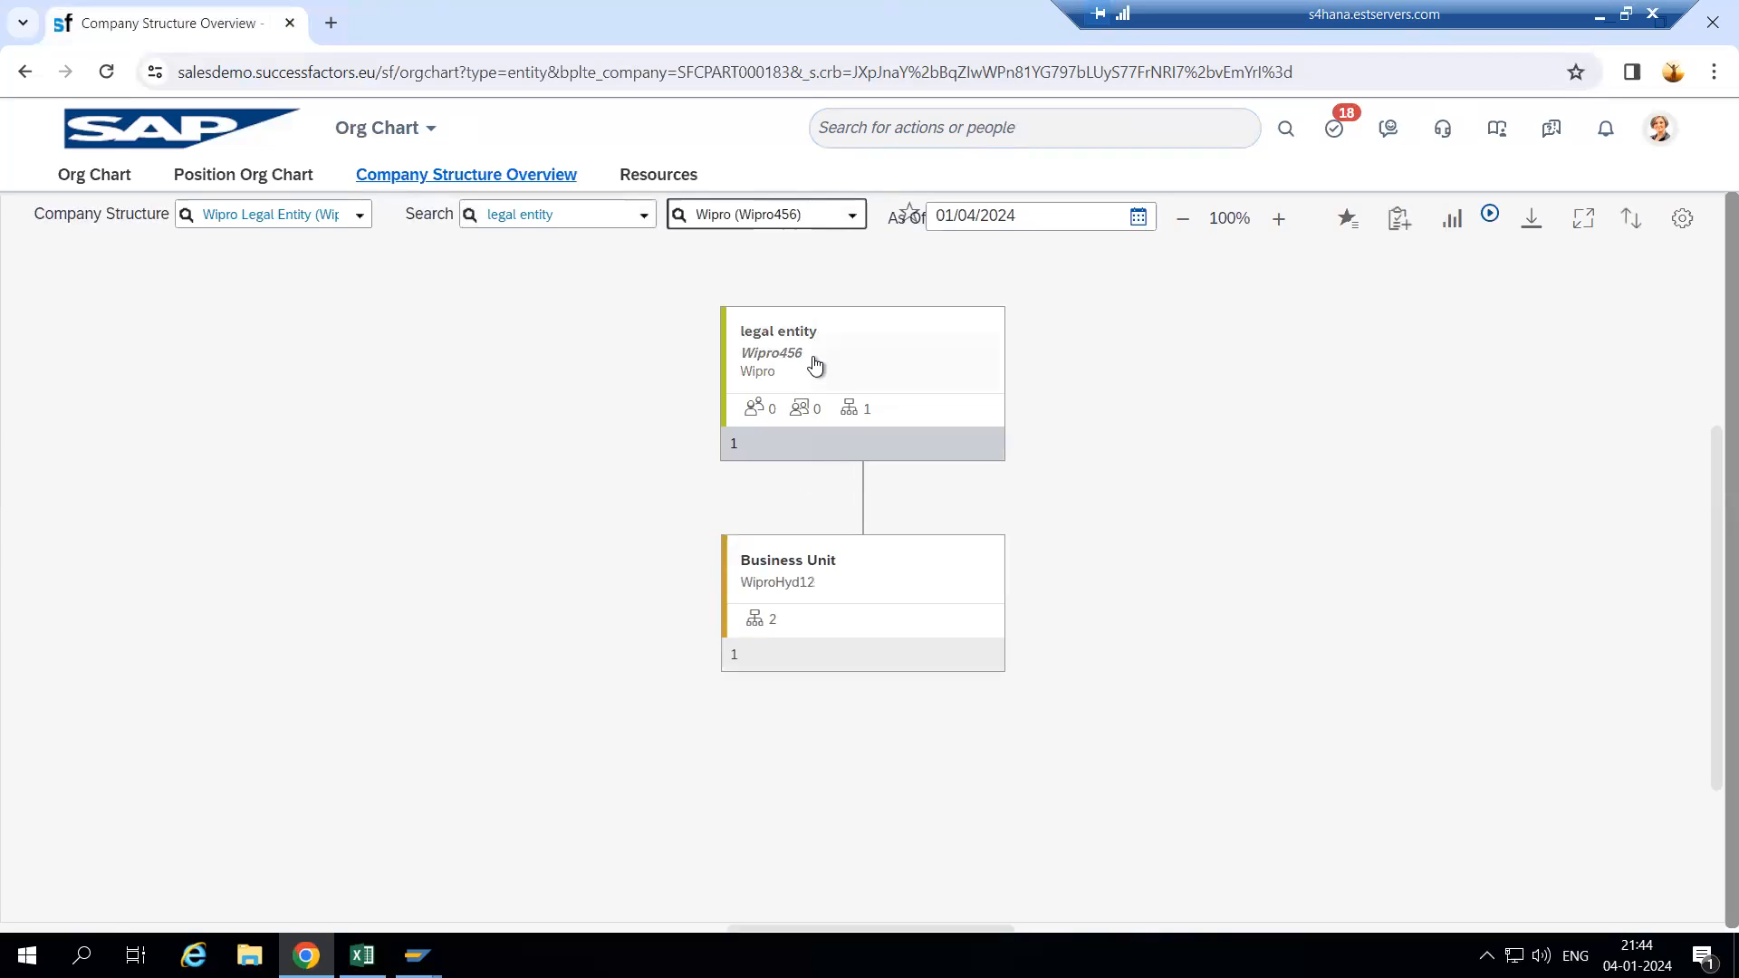
- Inspect the Wipro legal entity details and expand the Business Unit's divisions
click(815, 363)
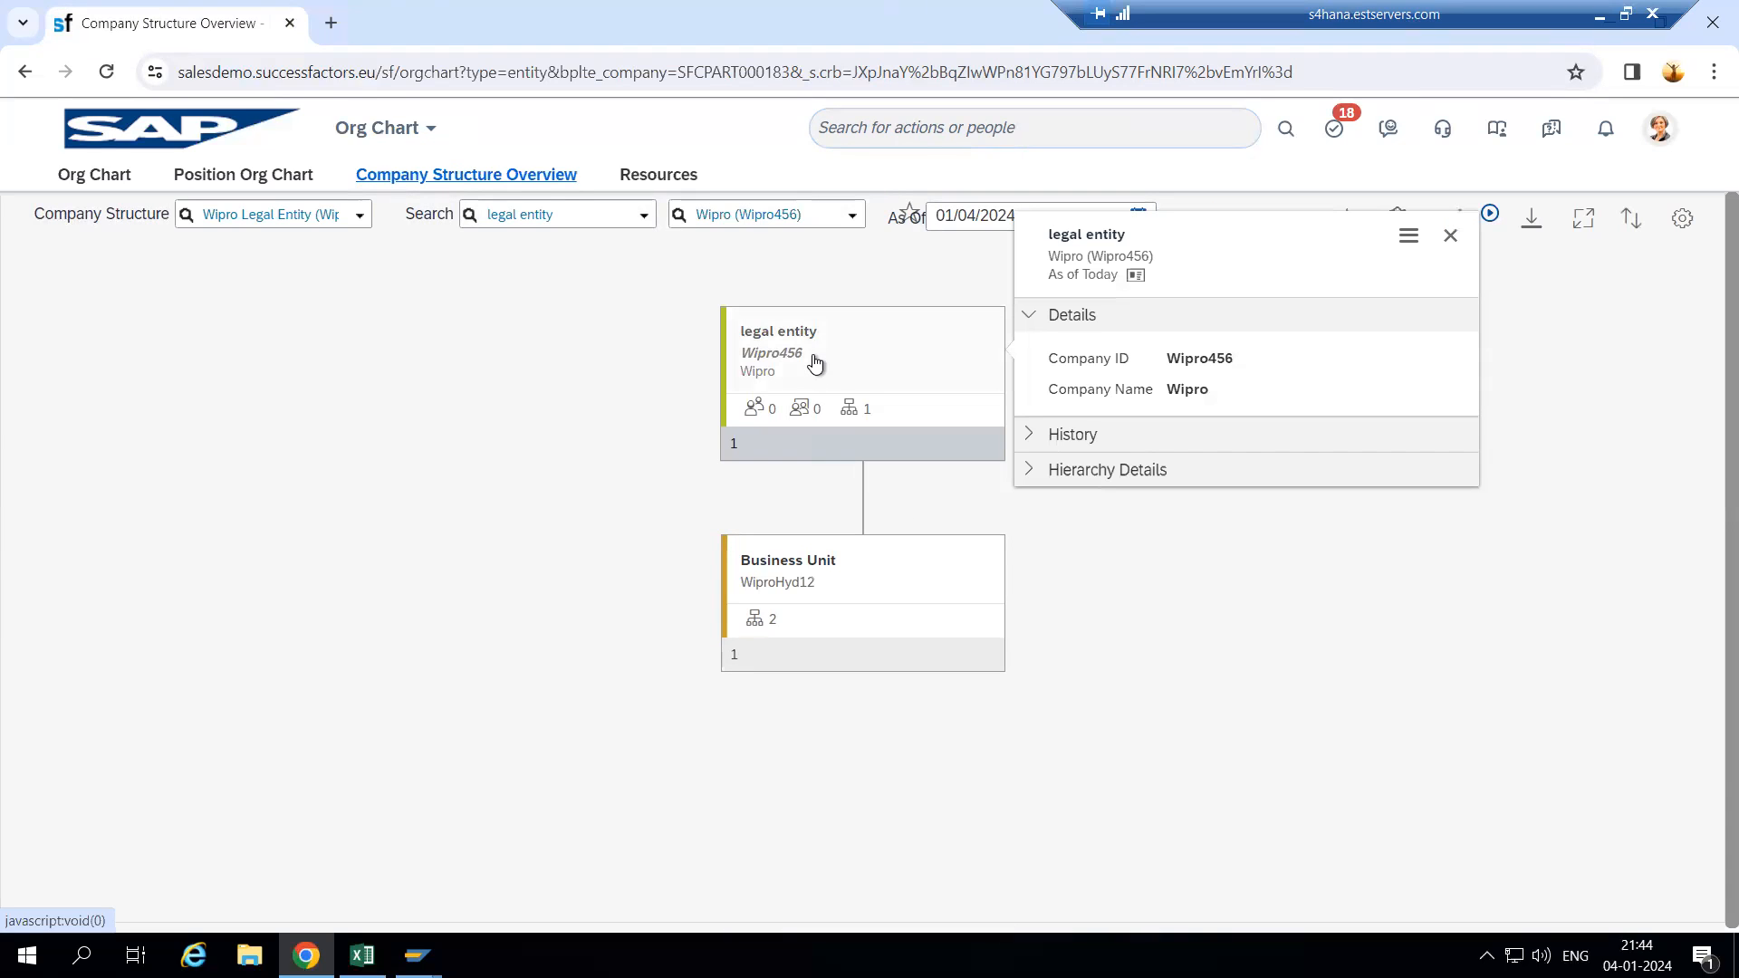
click(834, 562)
right_click(901, 353)
click(902, 356)
click(904, 359)
right_click(901, 351)
click(903, 356)
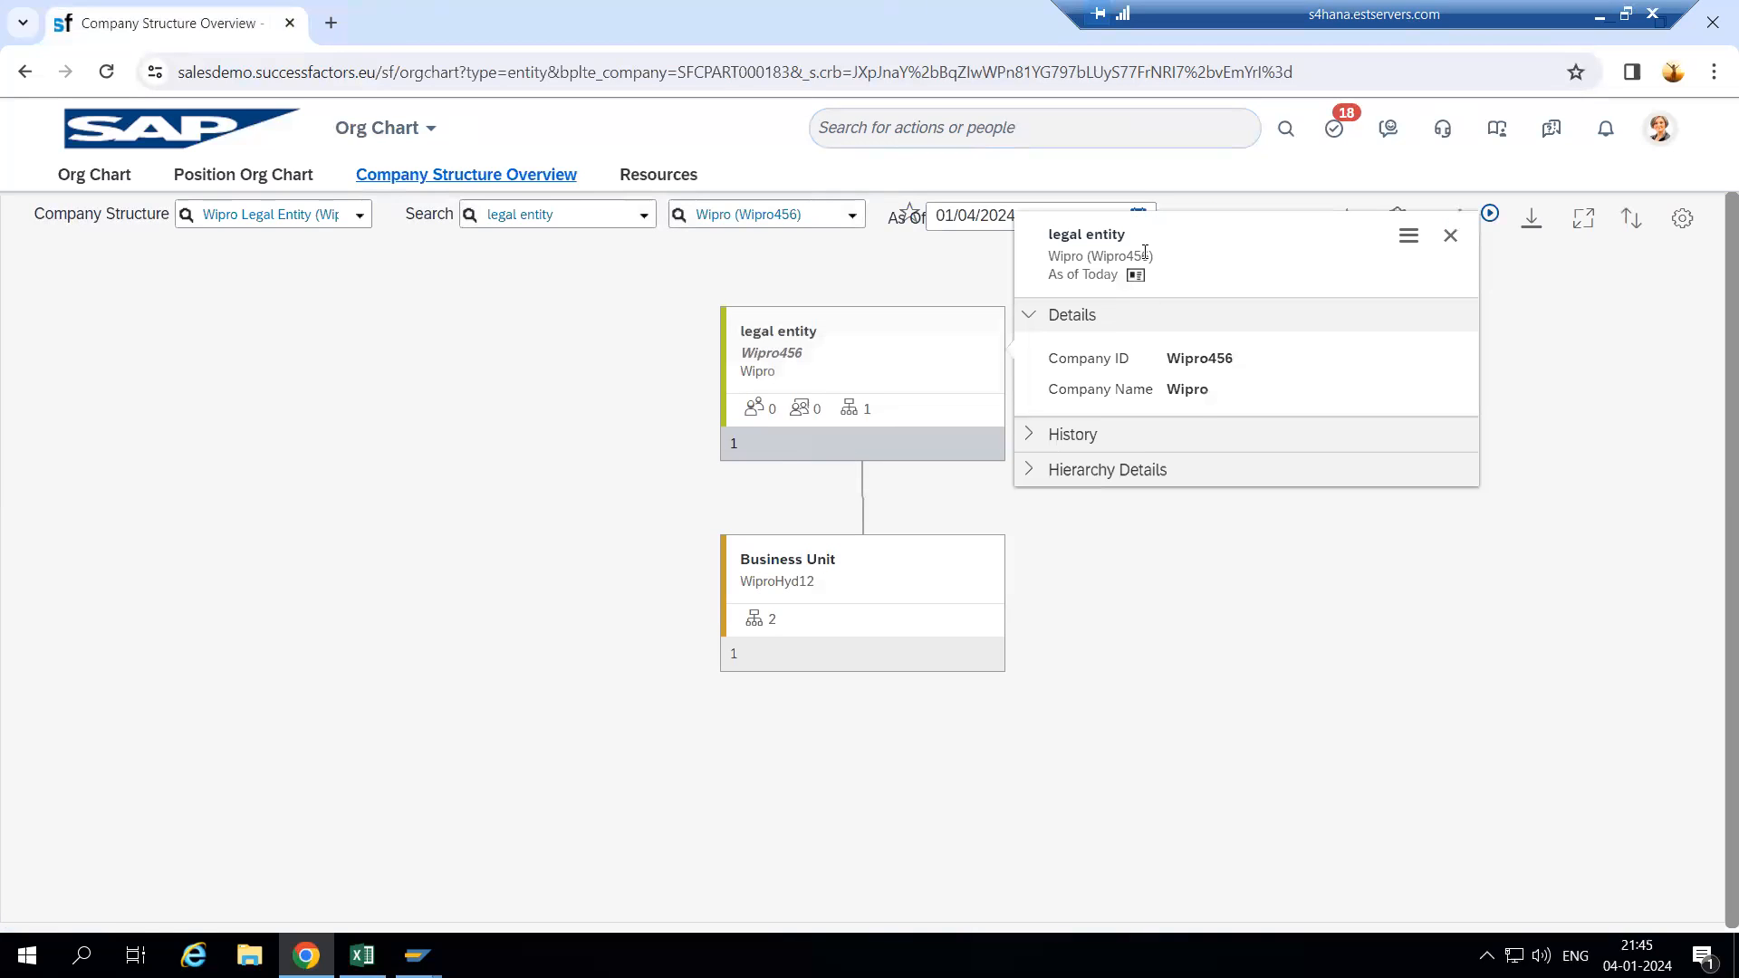
click(1117, 507)
click(899, 665)
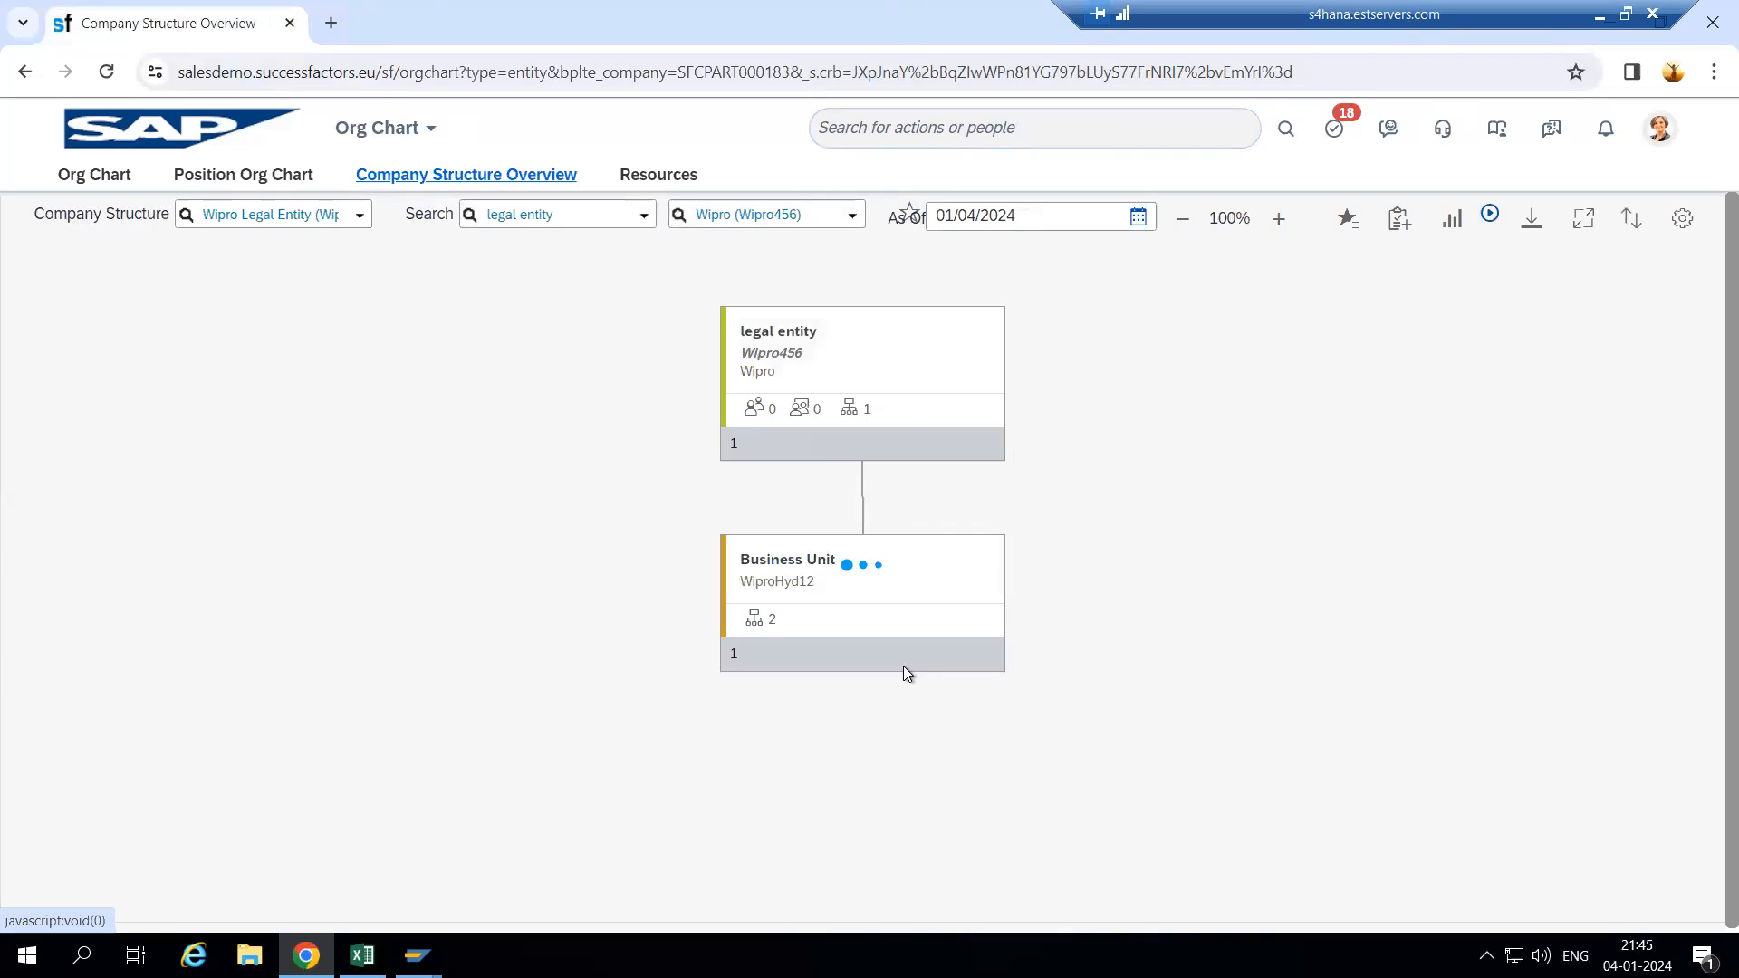
click(824, 704)
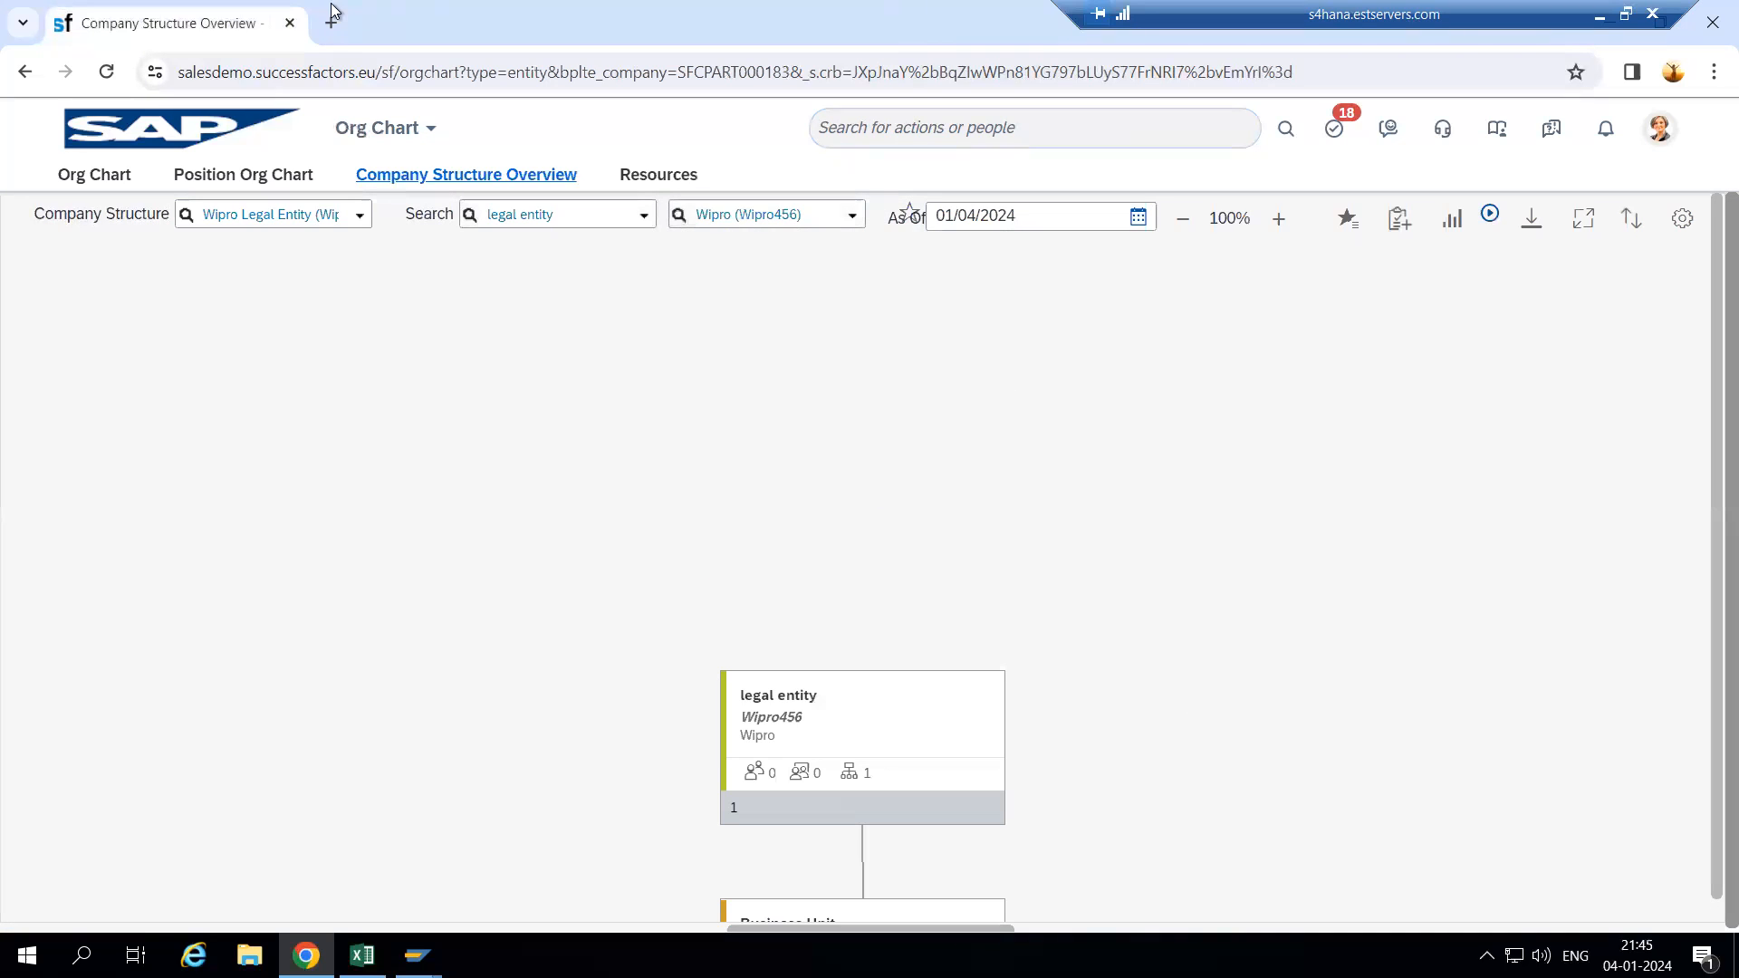
right_click(215, 23)
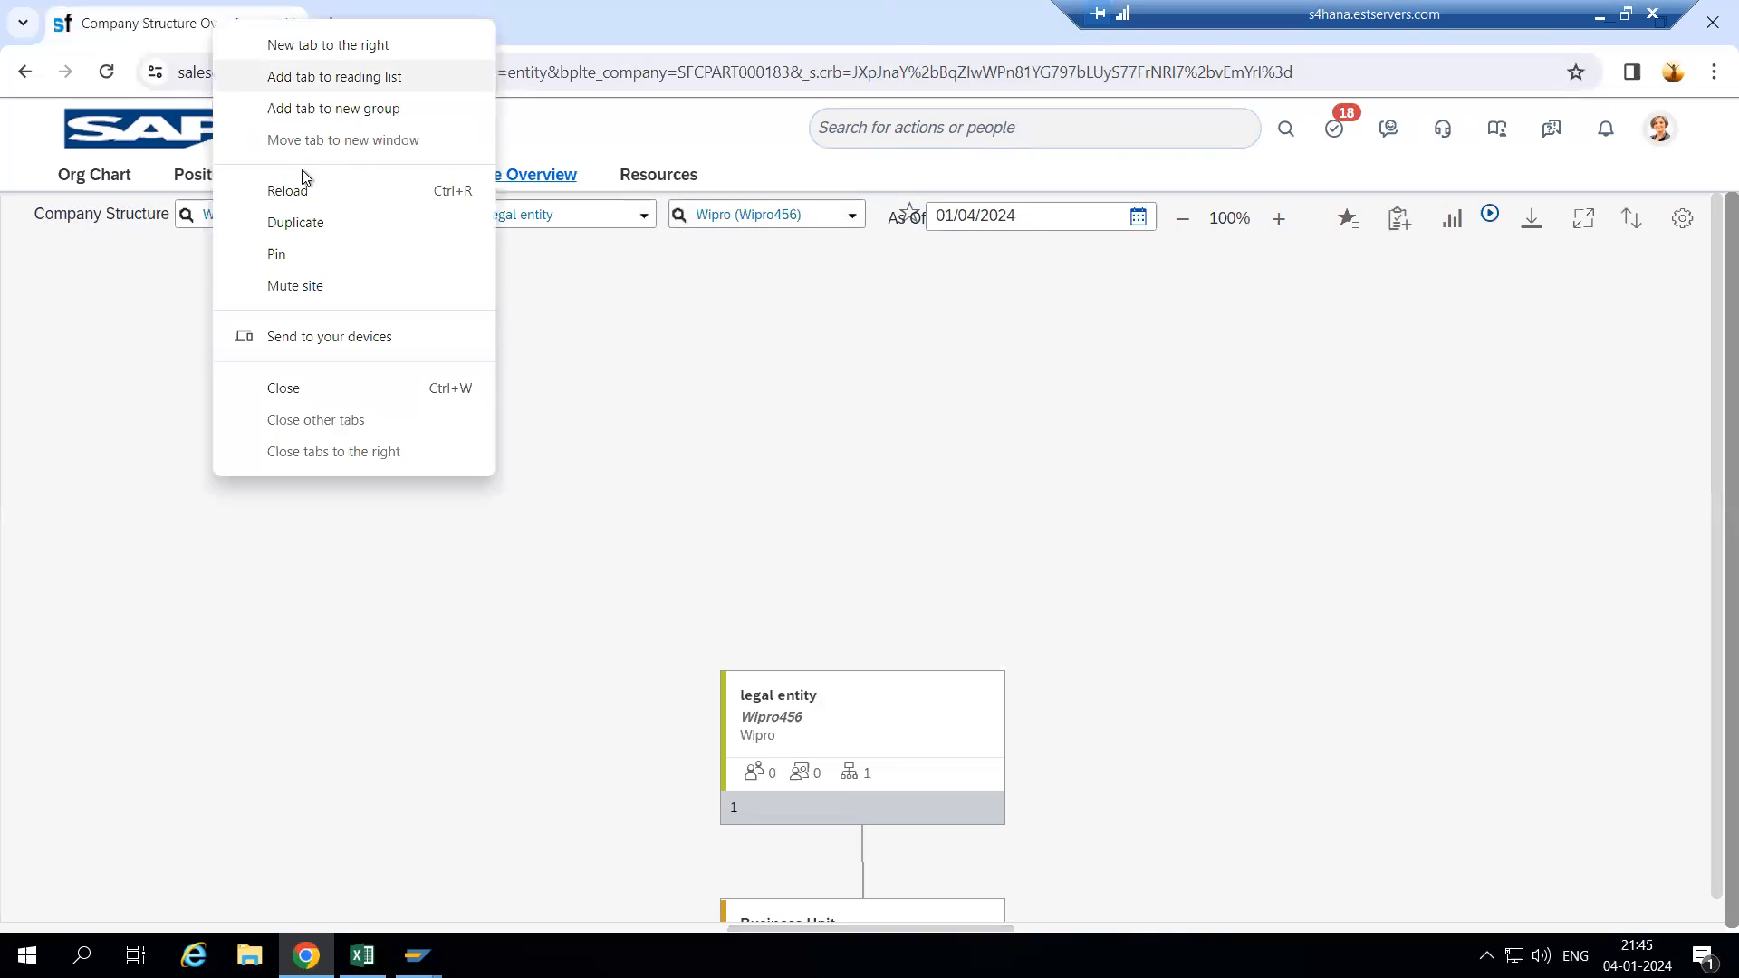
- Duplicate the Company Structure tab and open Manage Data through the 'manage data' action search
click(319, 237)
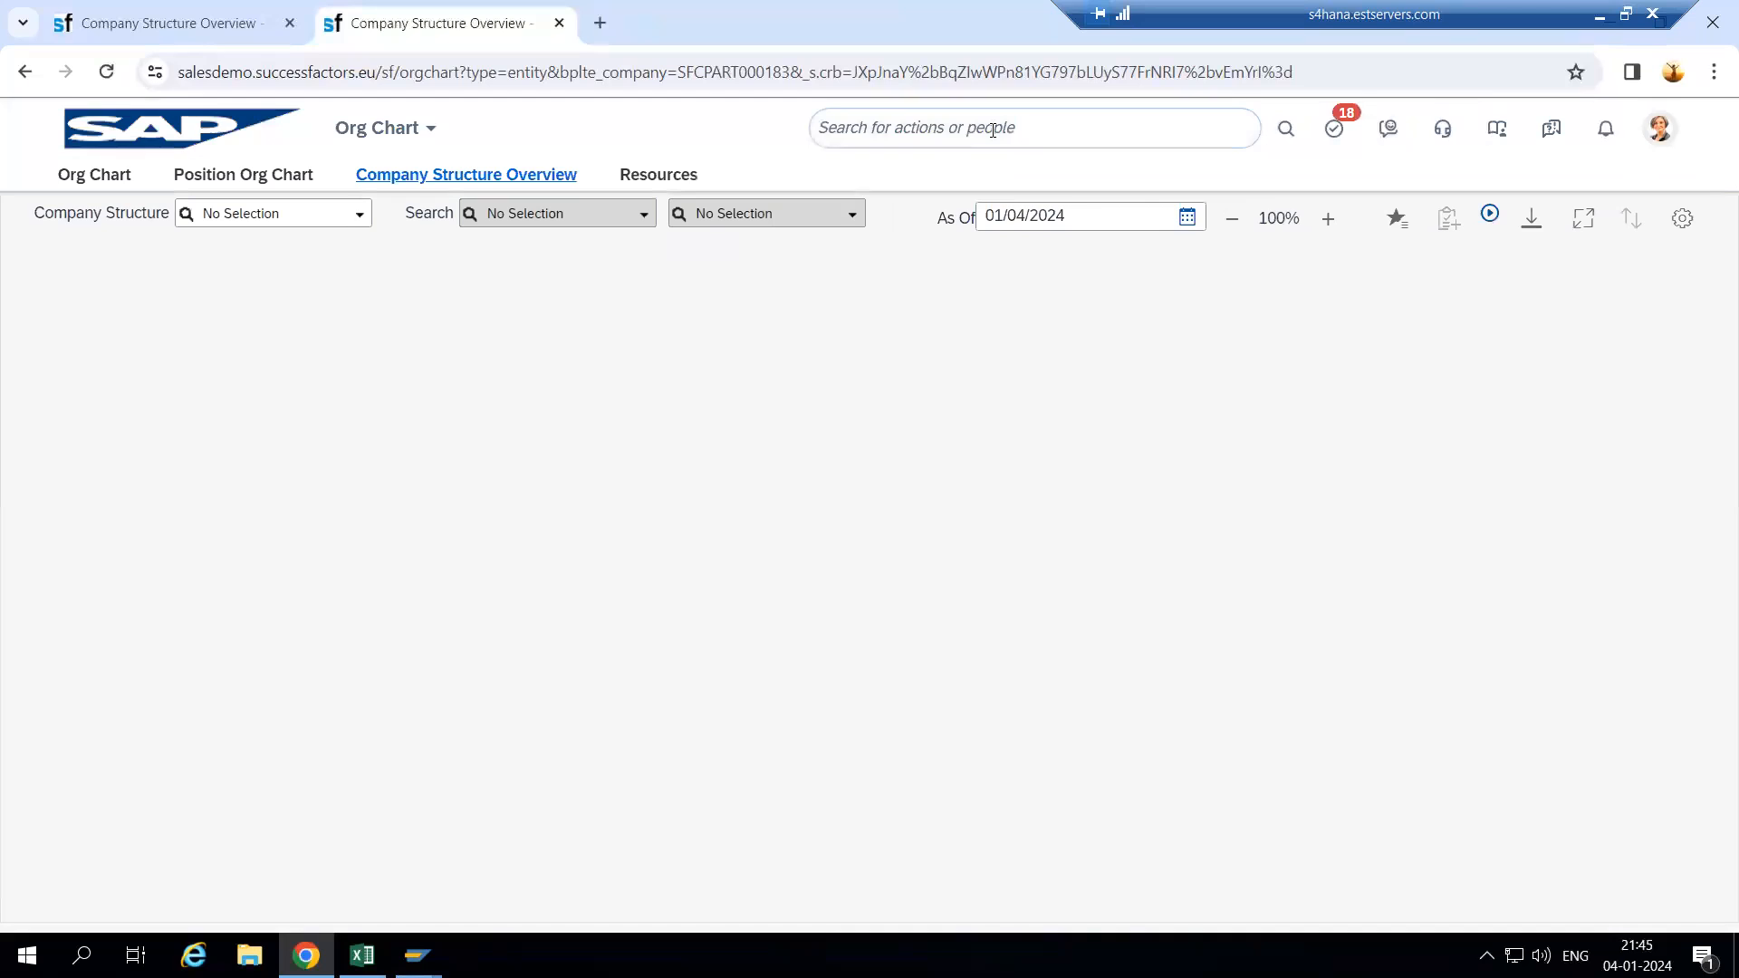
click(993, 130)
text(manage date)
key(BackSpace)
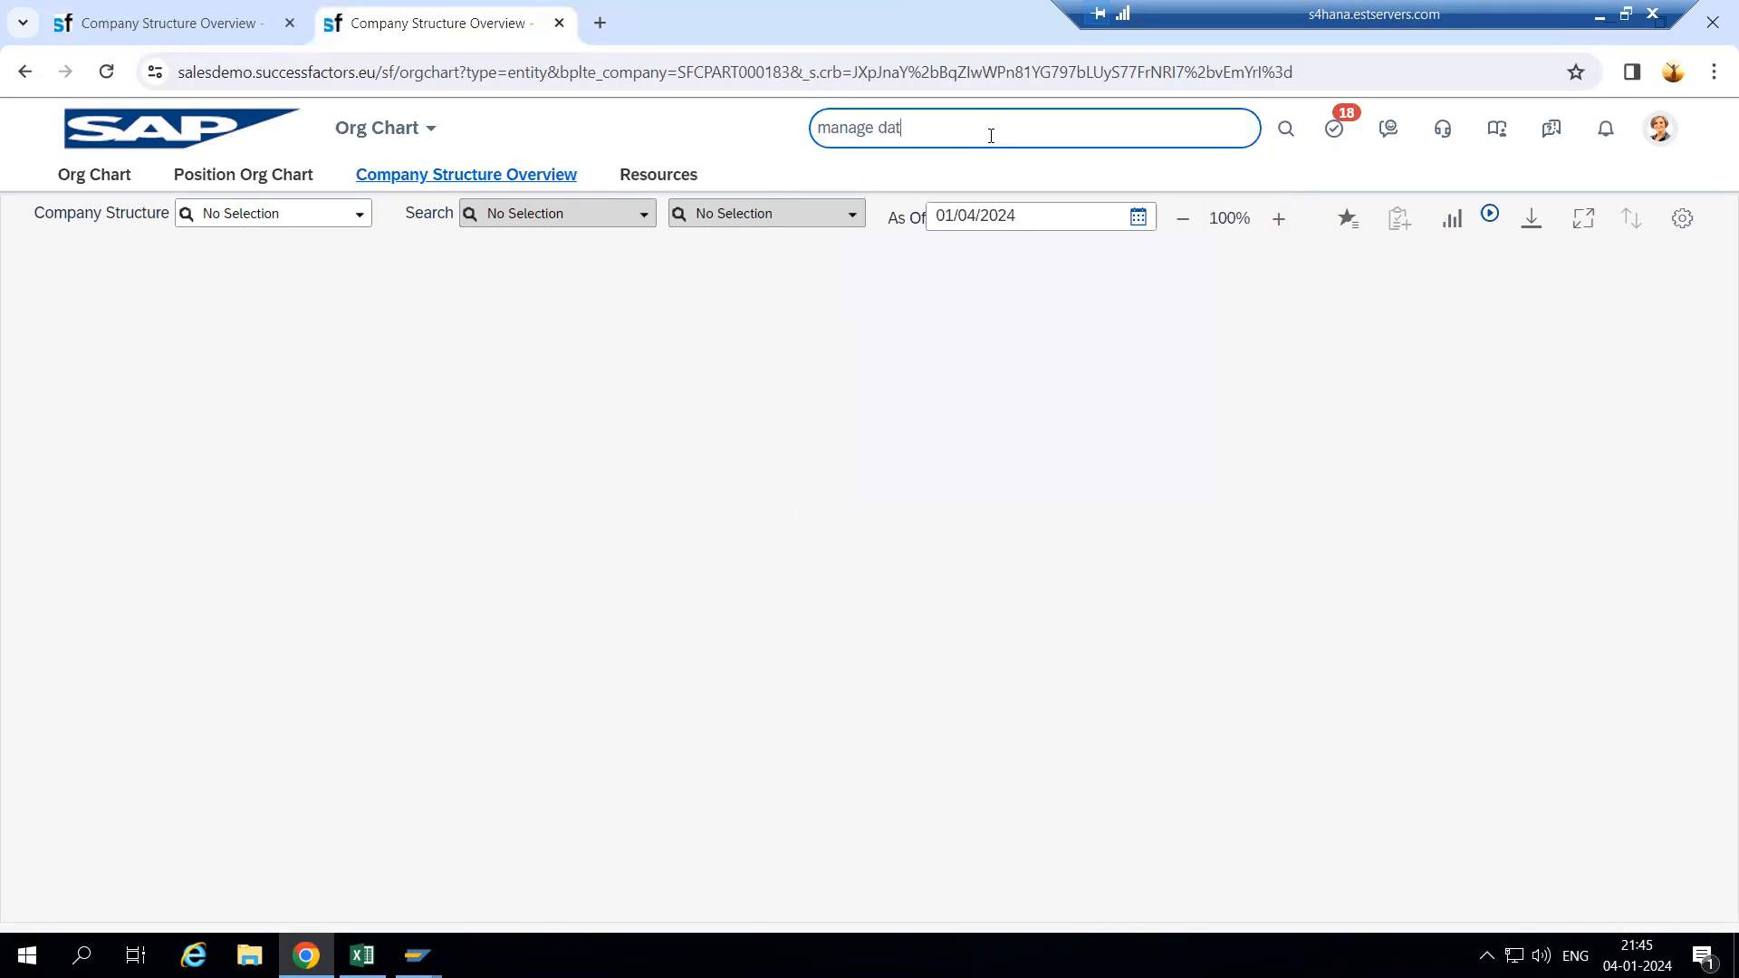
text(s)
key(BackSpace)
text(a)
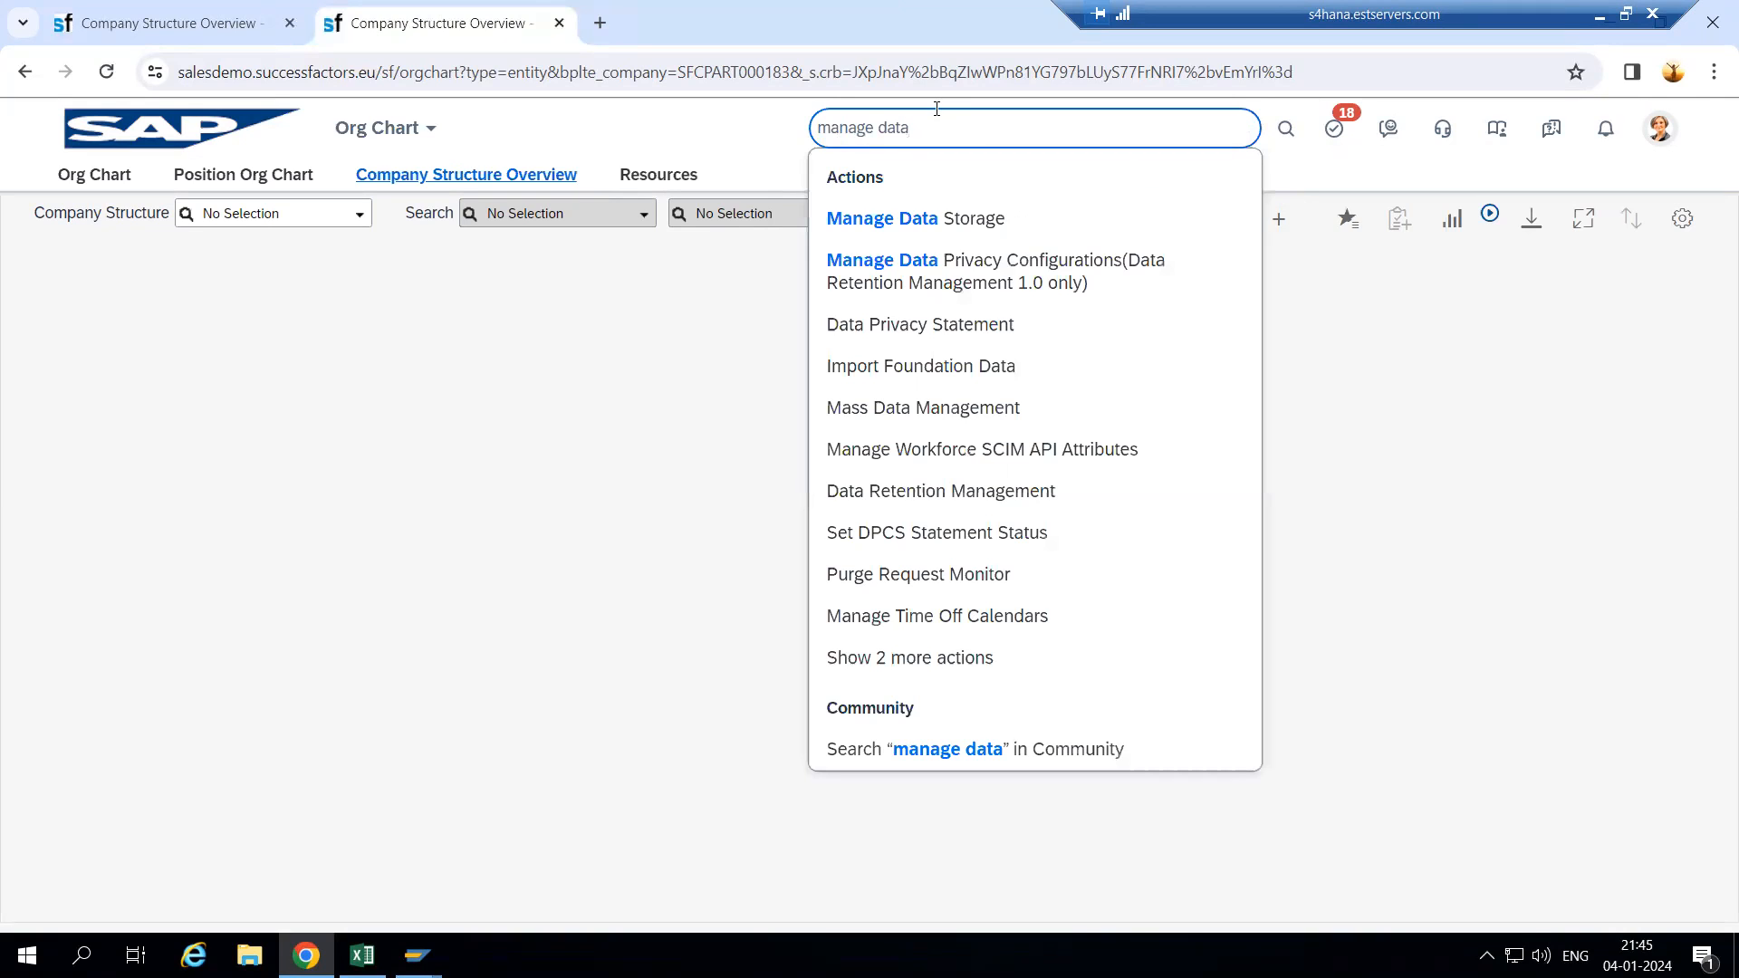
click(897, 657)
click(899, 654)
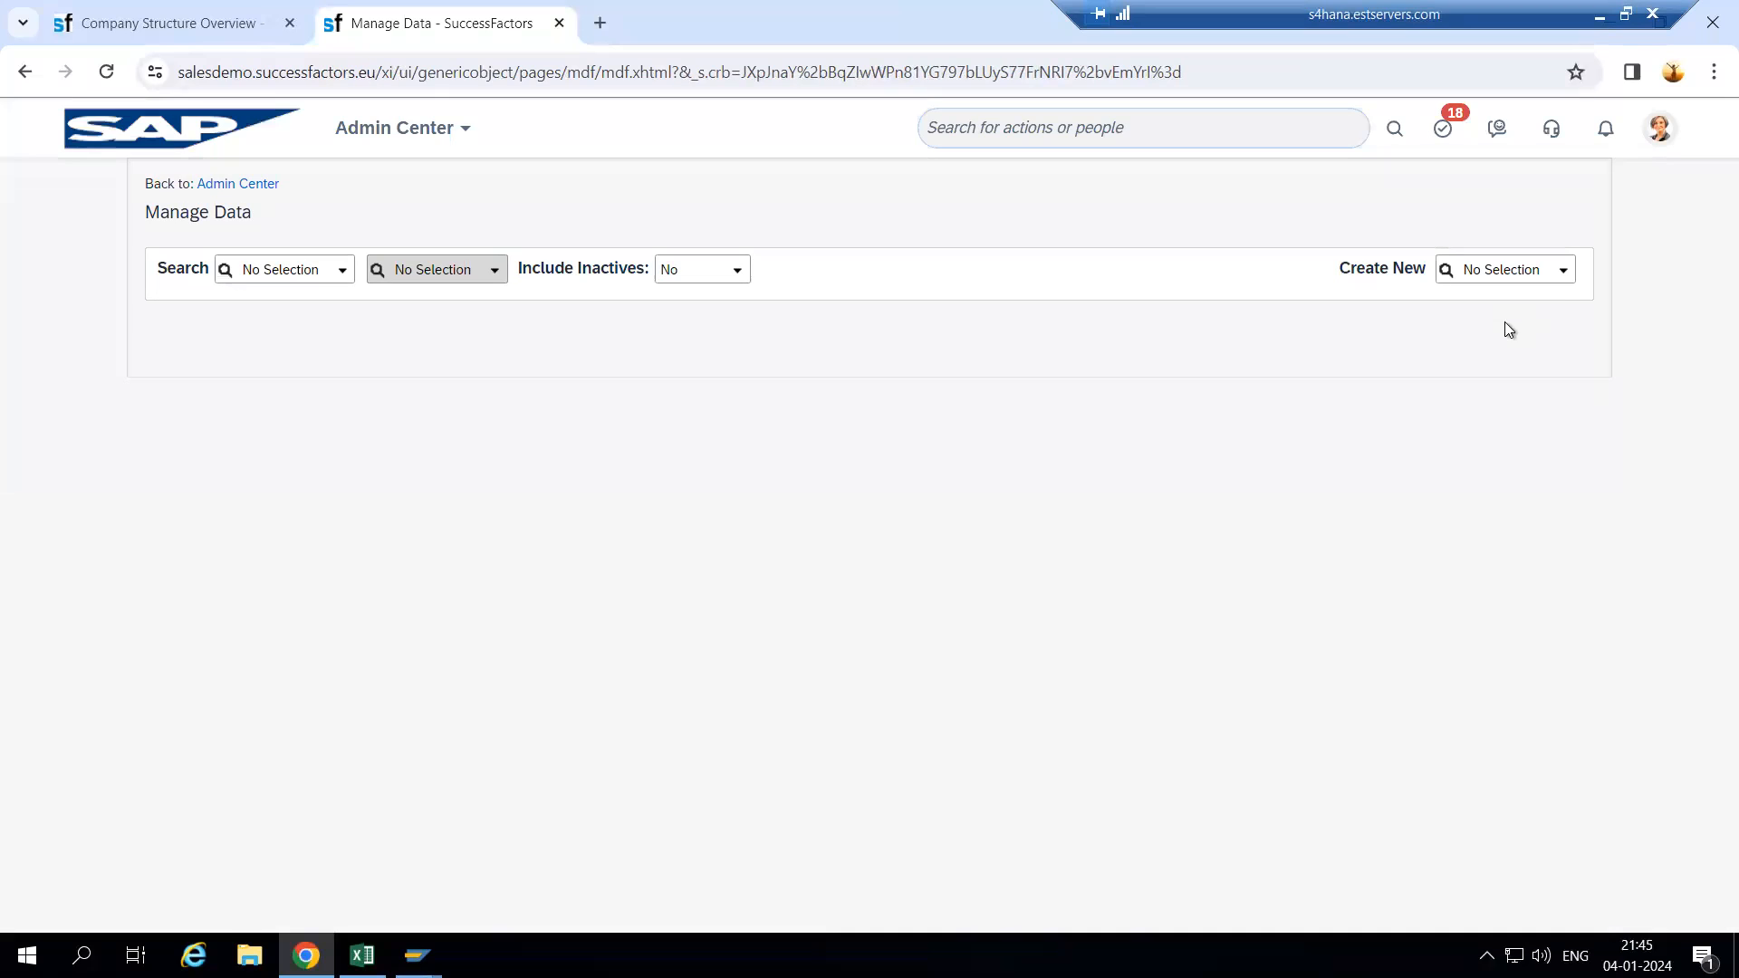
- Look up the legal entity Wipro (Wipro456) record in Manage Data and review its fields
click(1560, 276)
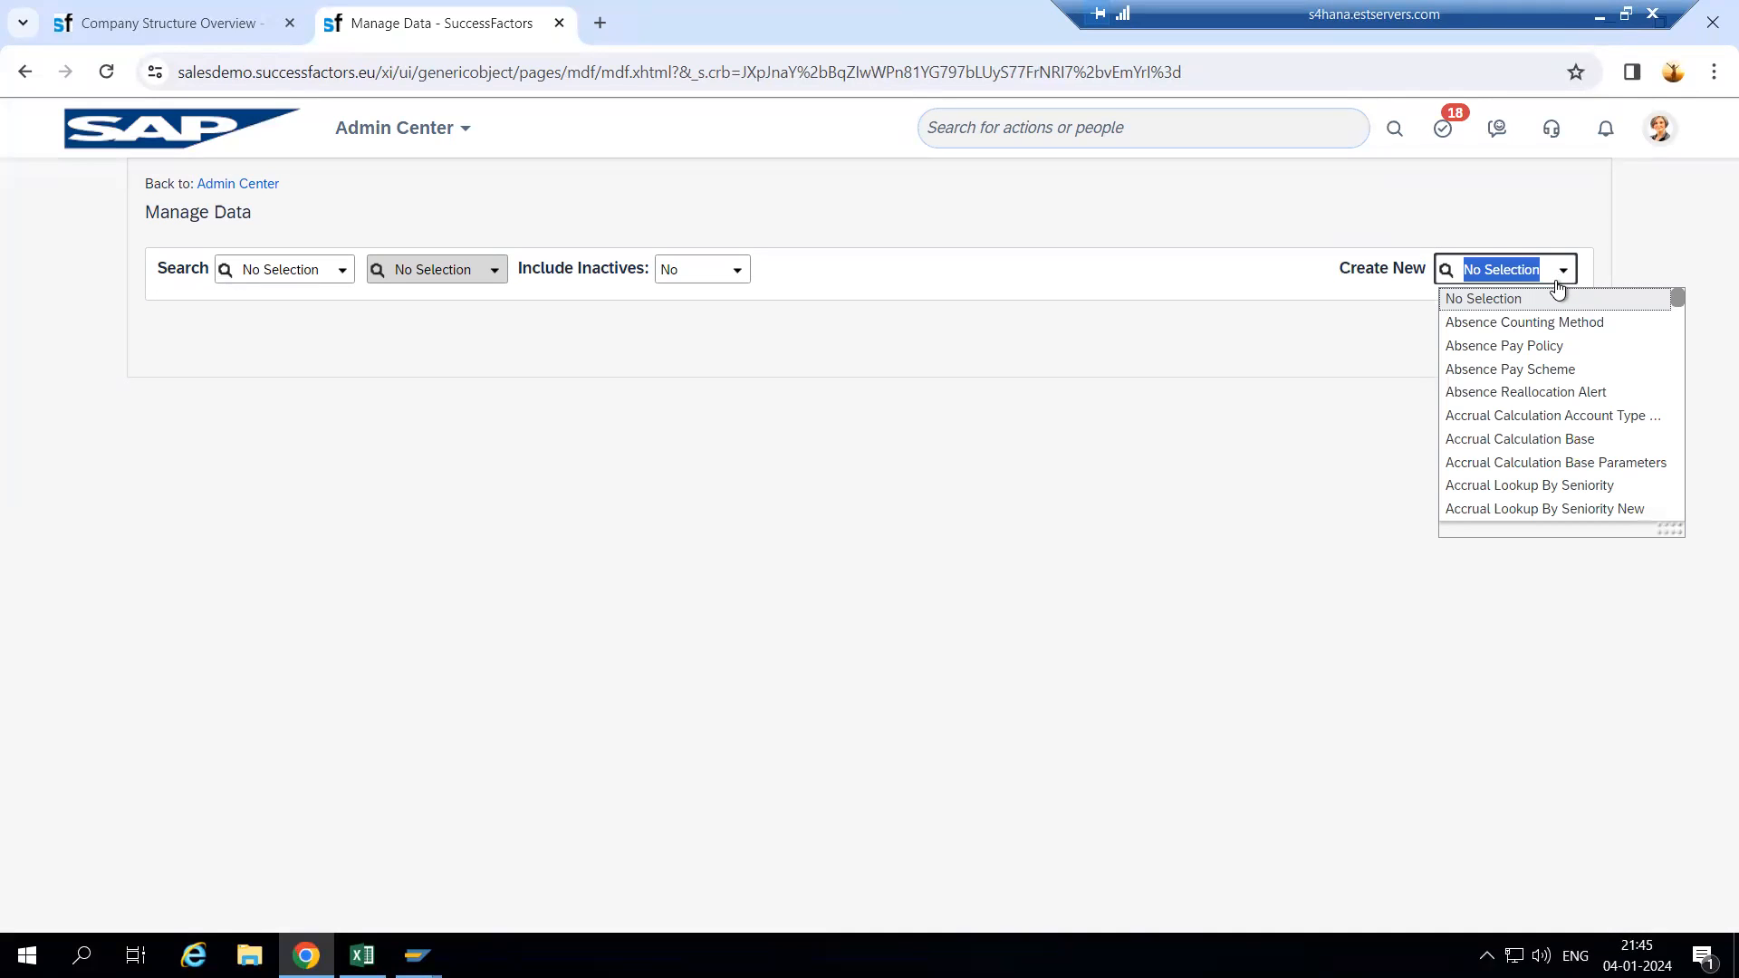
key(BackSpace)
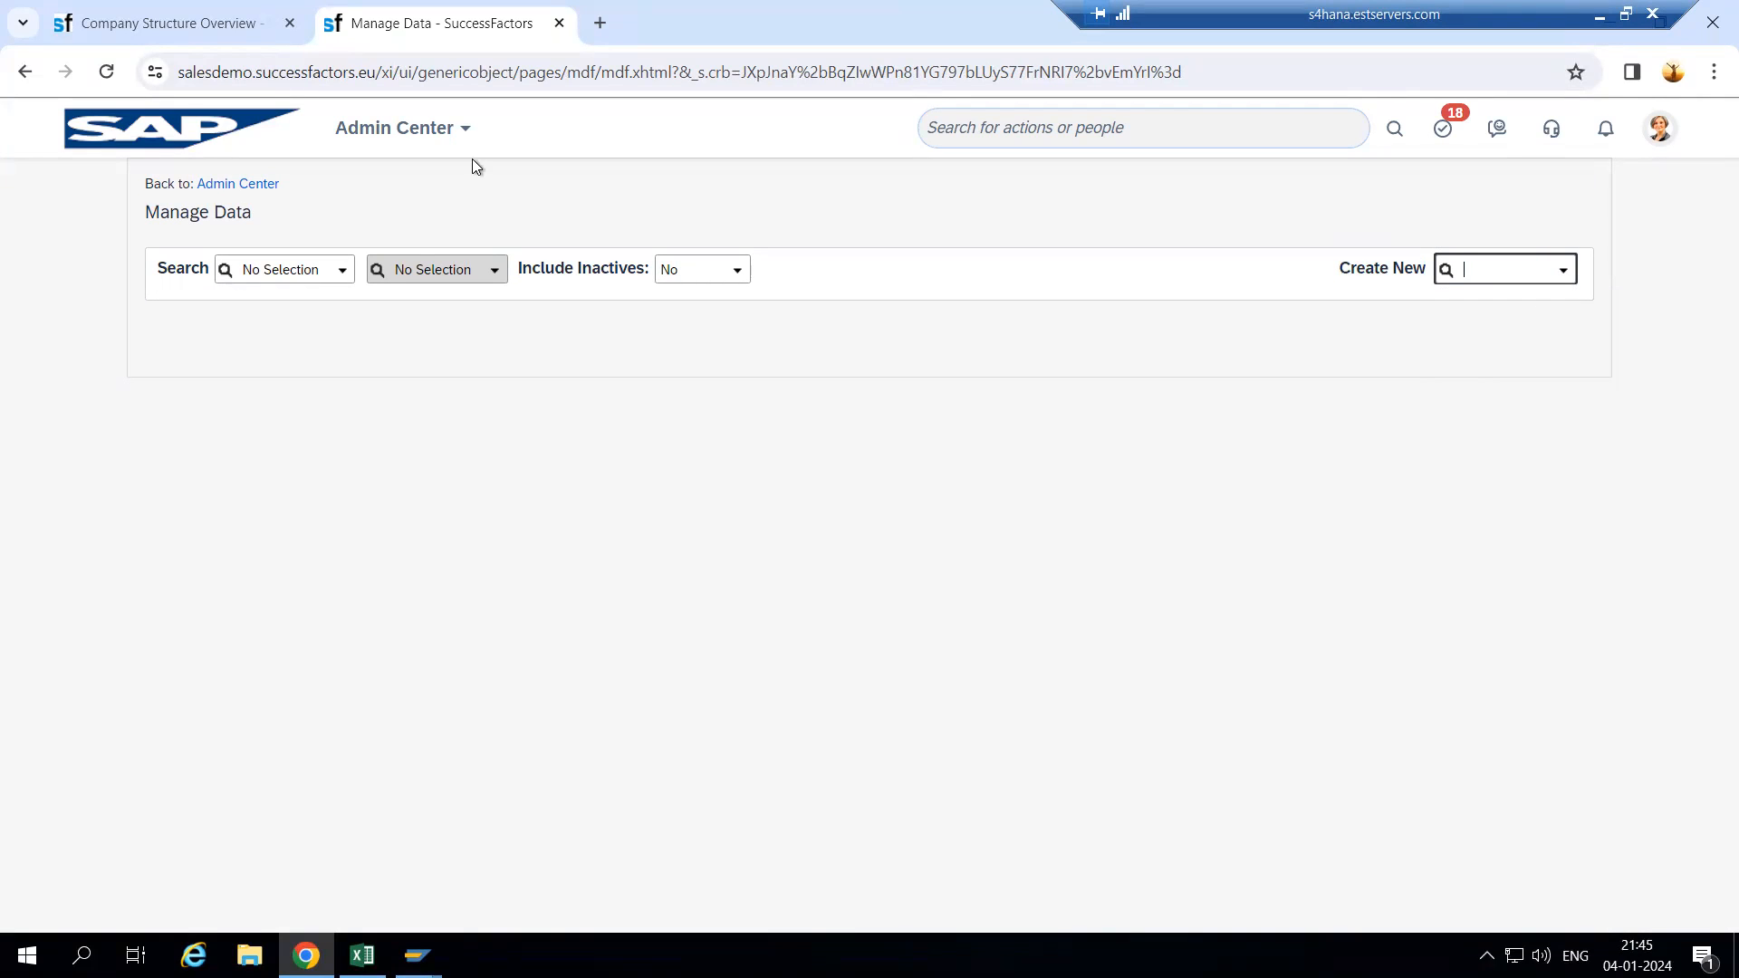
click(341, 281)
text(legal)
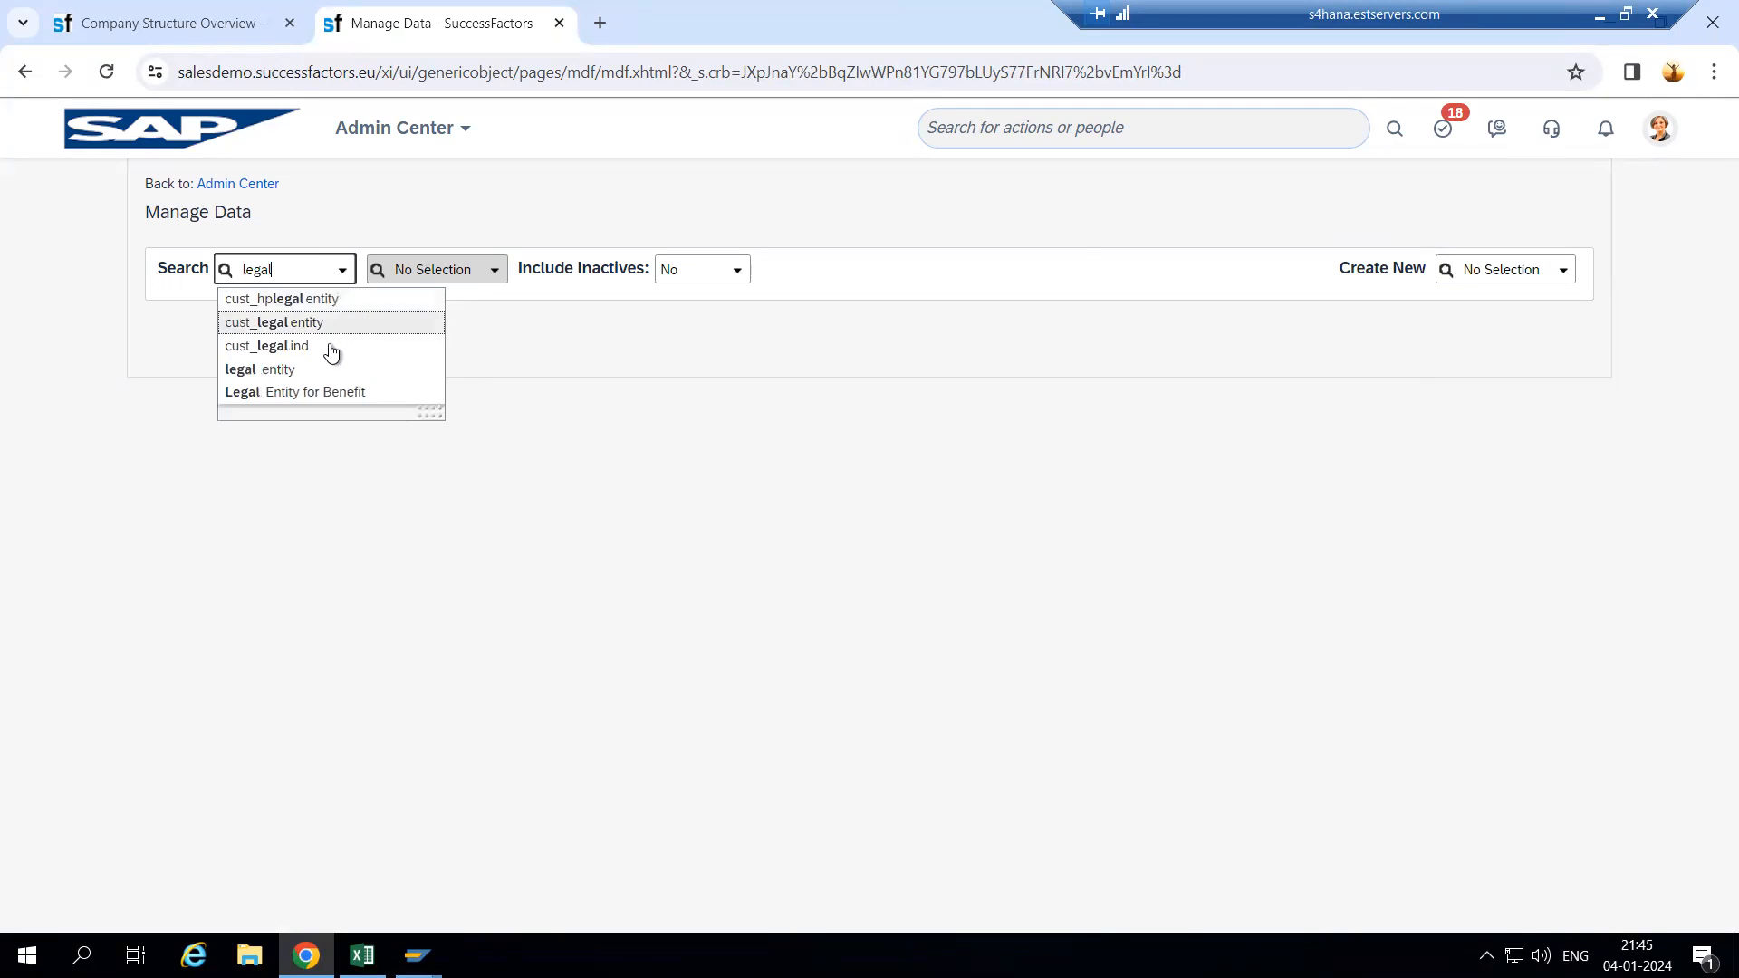
click(291, 370)
click(490, 278)
text(wipro)
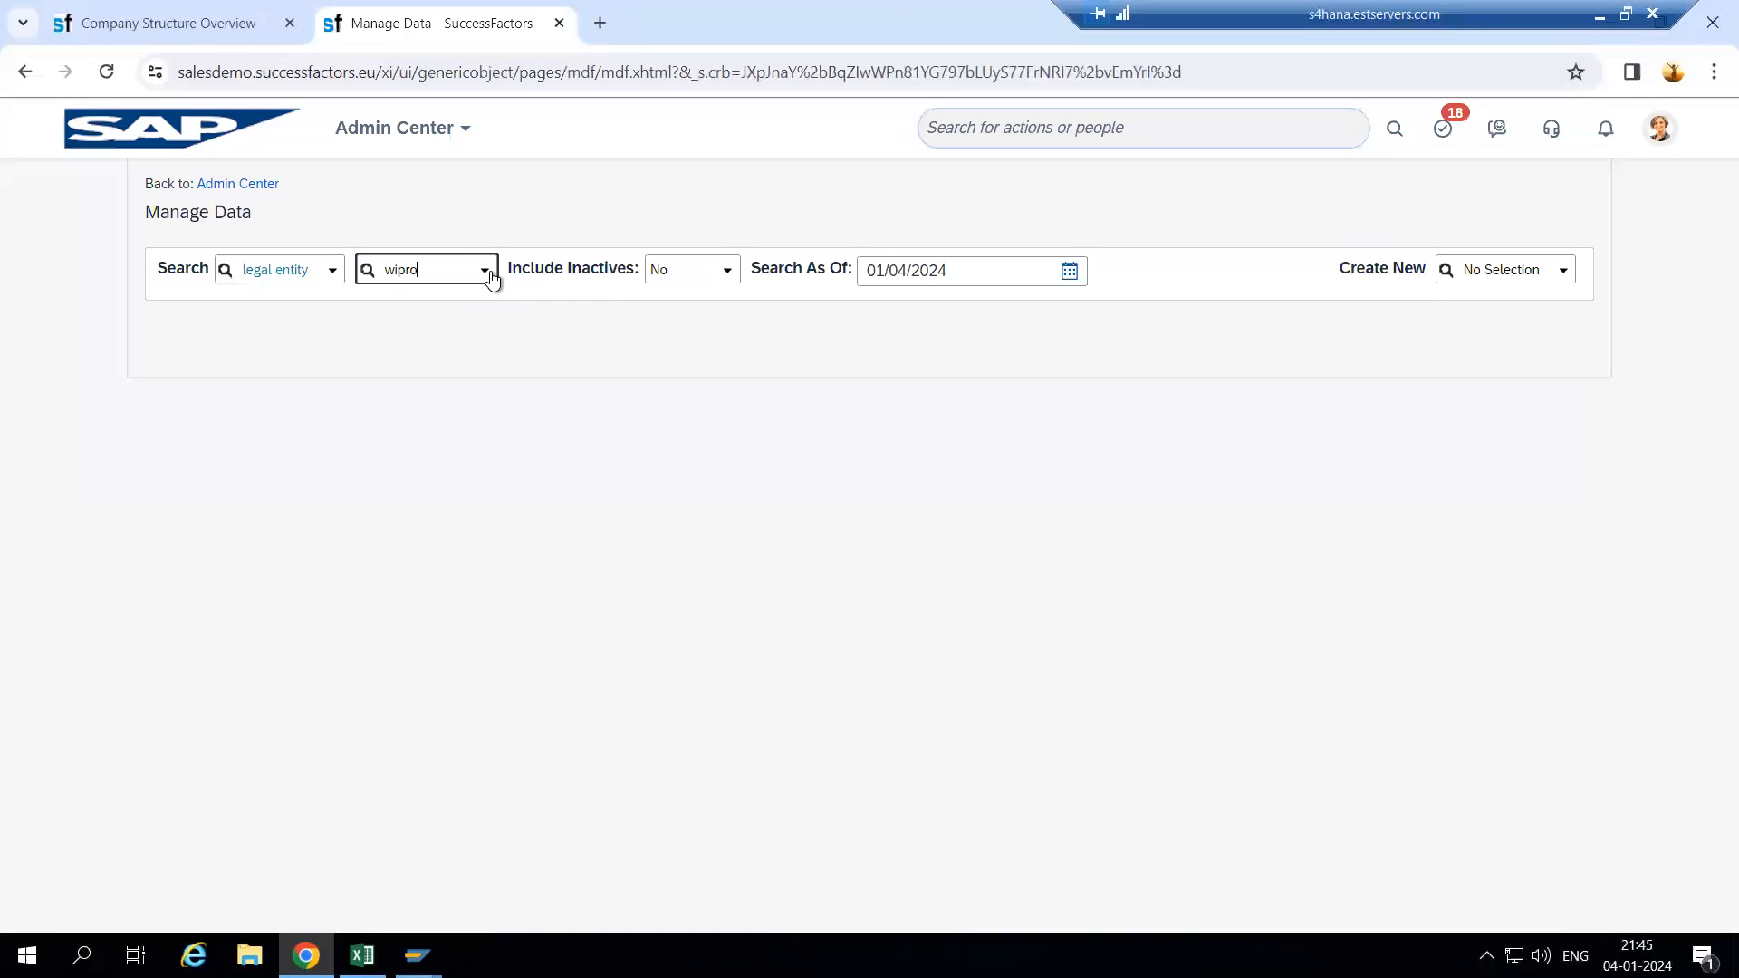
click(470, 299)
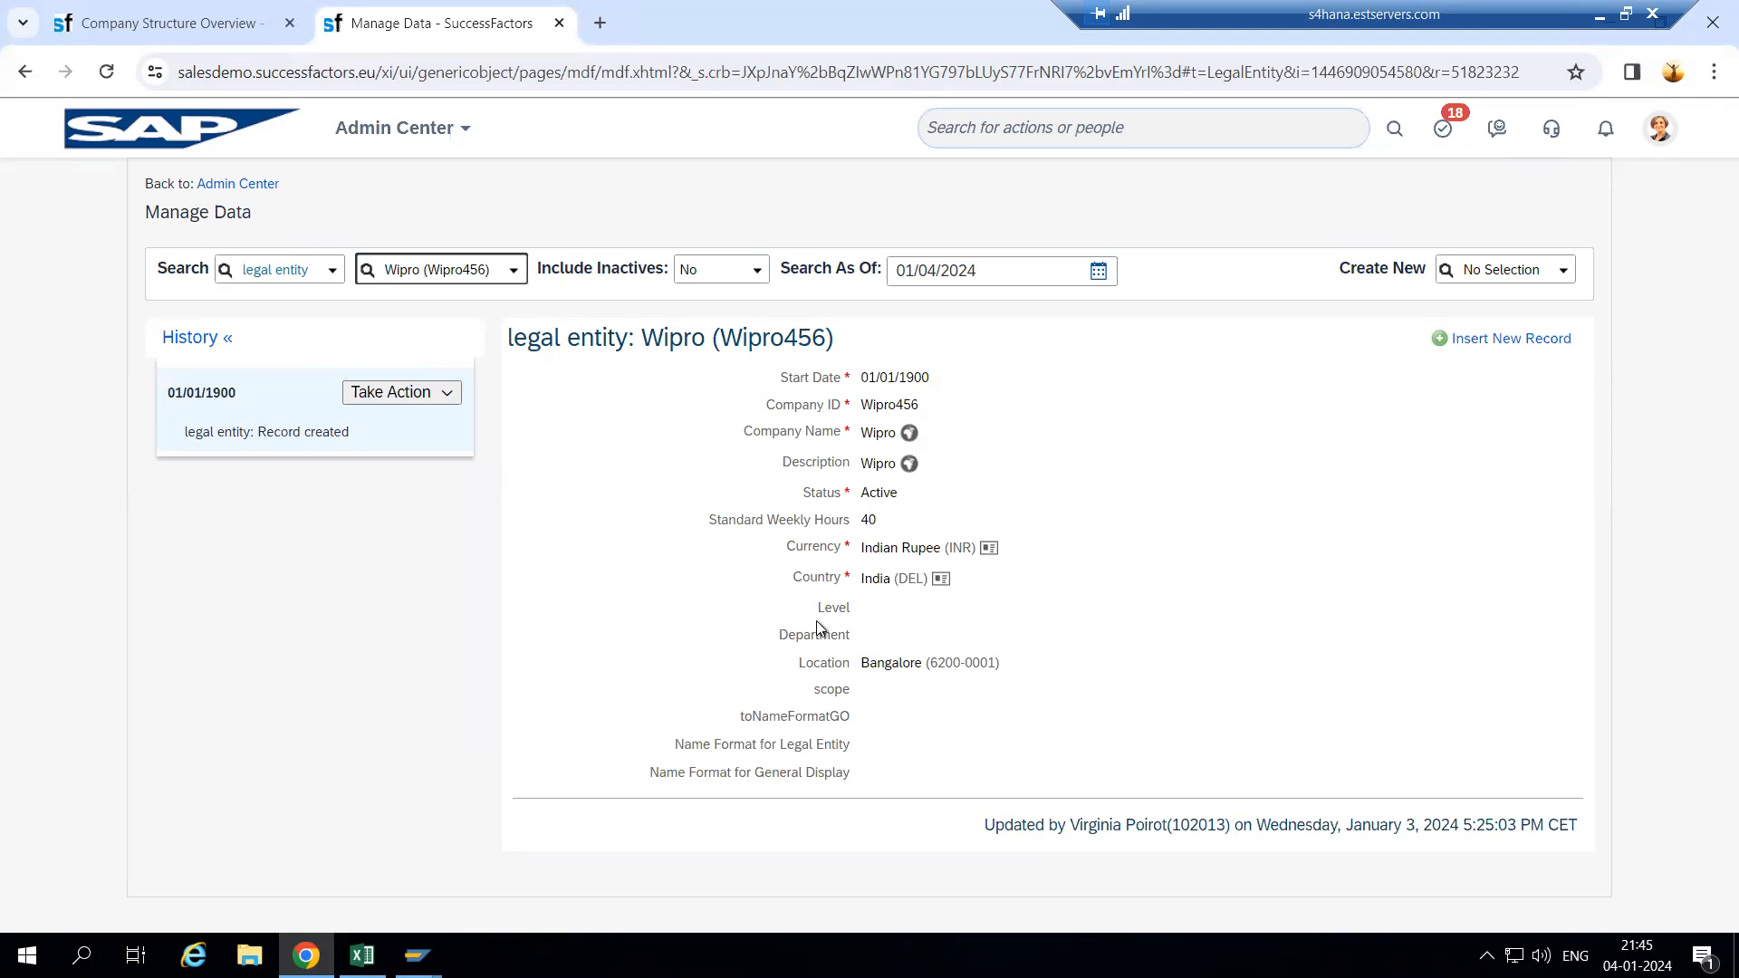
drag(816, 607, 851, 772)
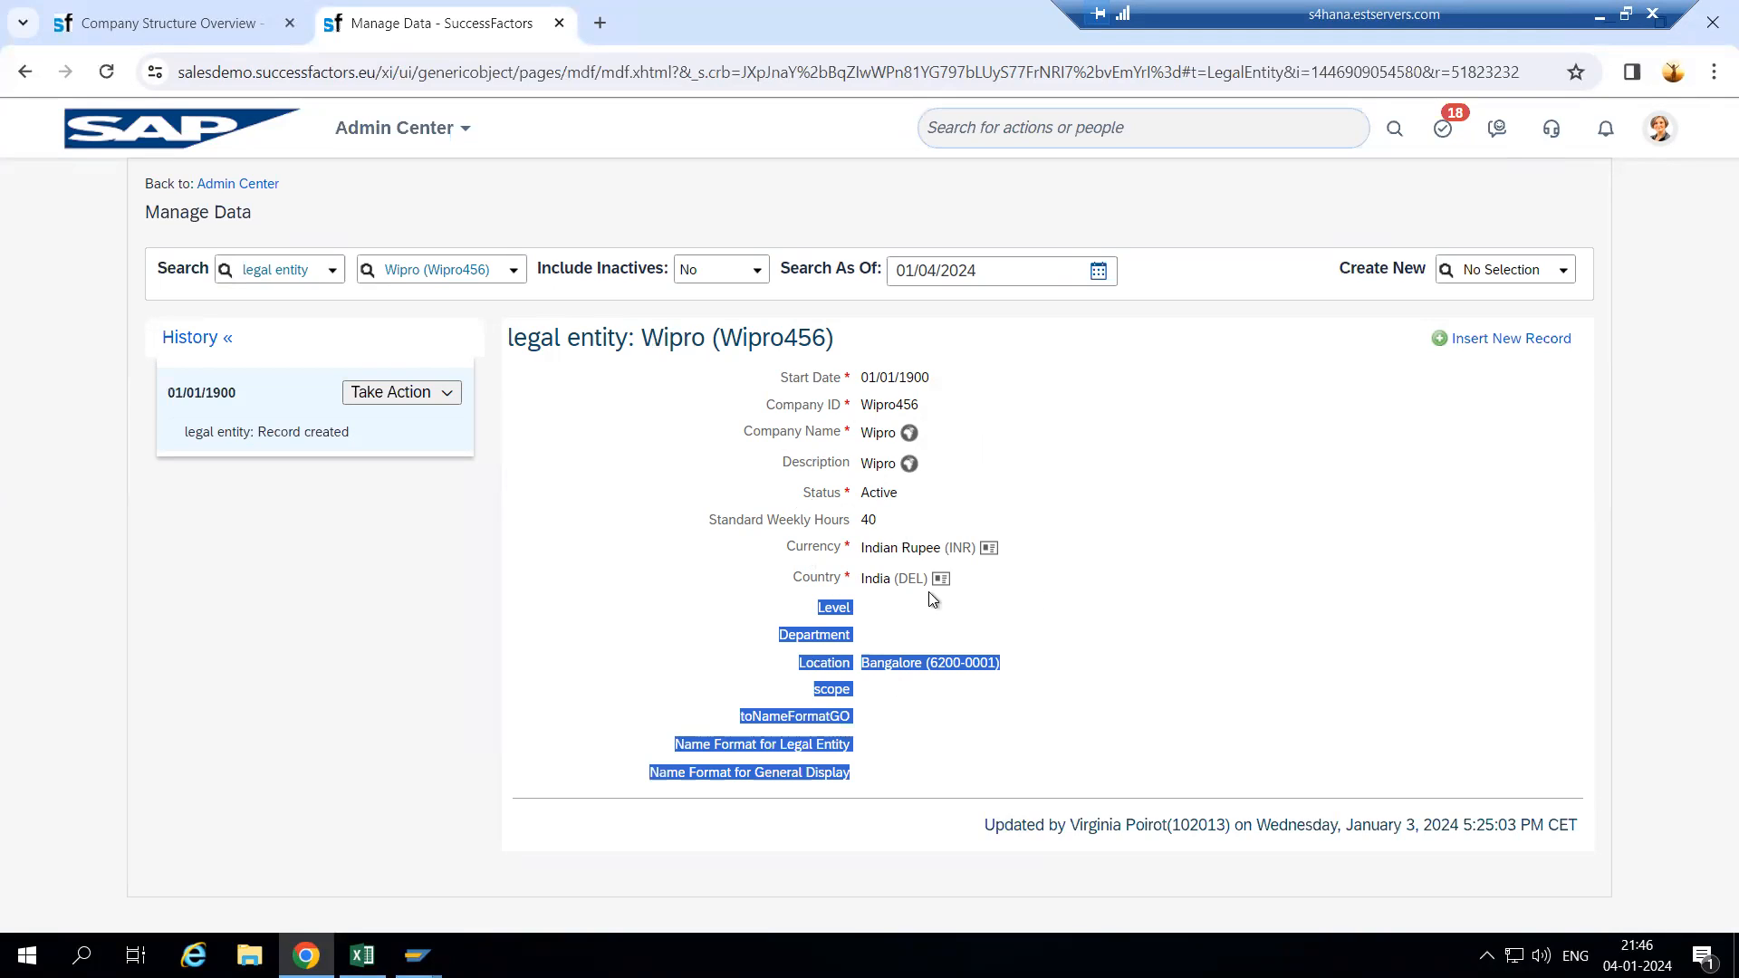
drag(560, 340, 877, 354)
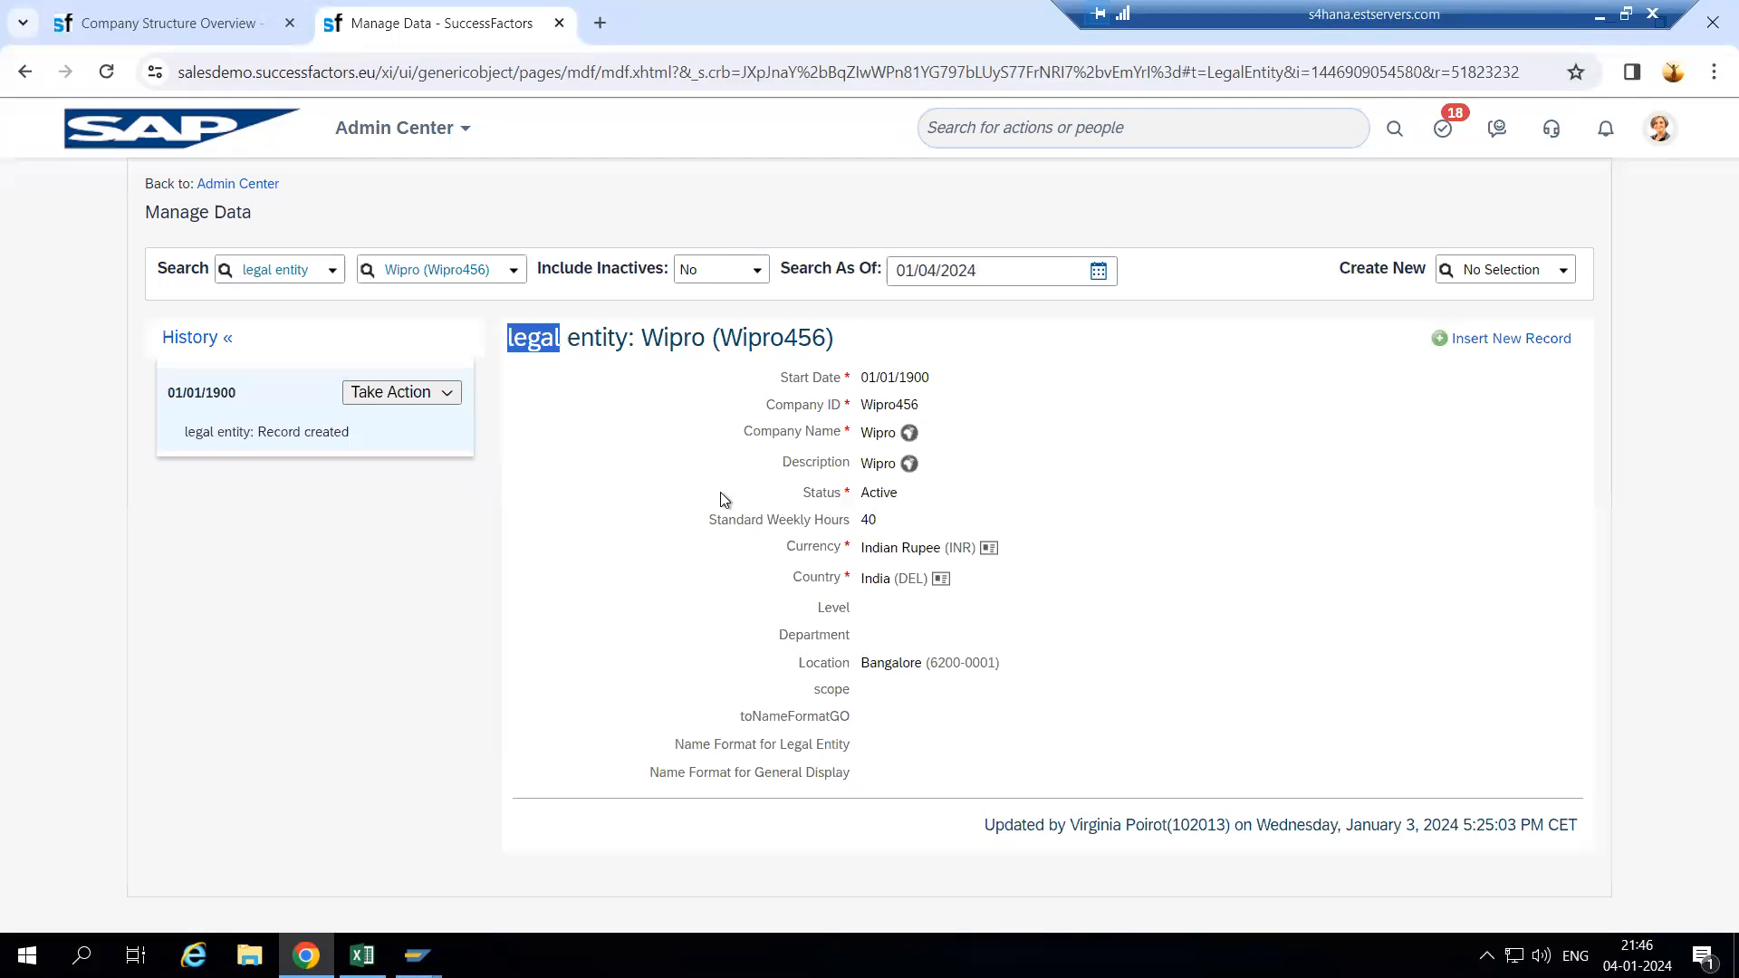
- Duplicate the Manage Data tab and open Configure Object Definitions in the copy
right_click(424, 22)
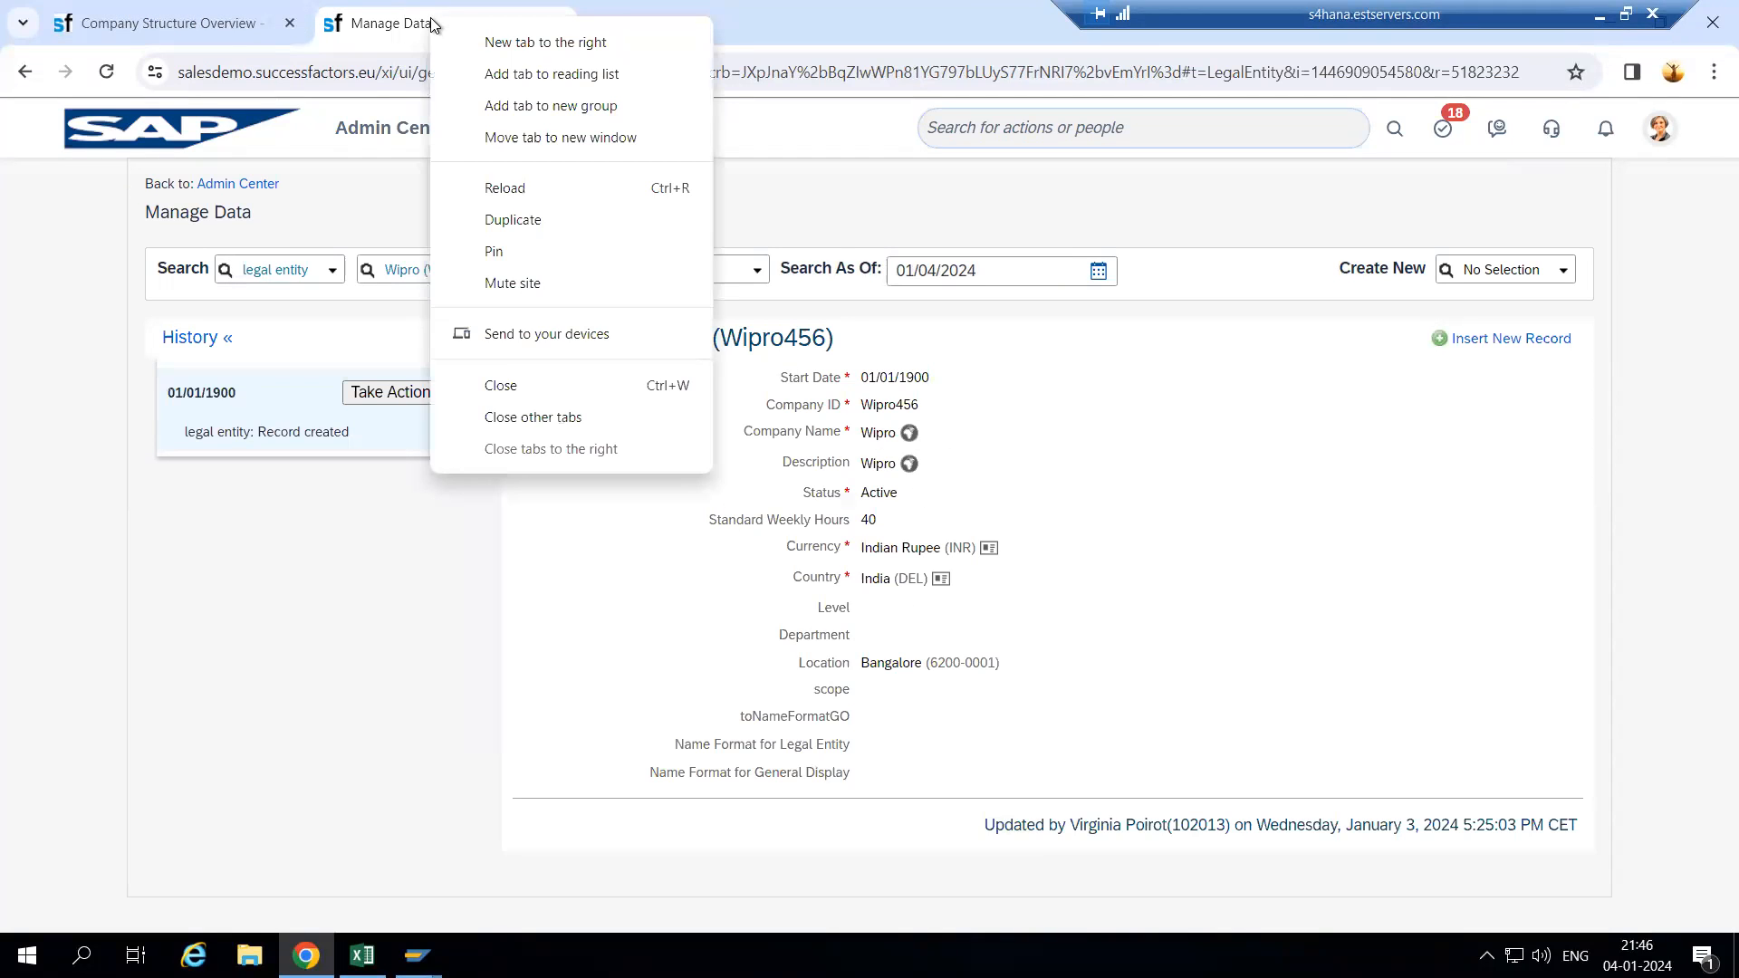
click(542, 220)
click(400, 21)
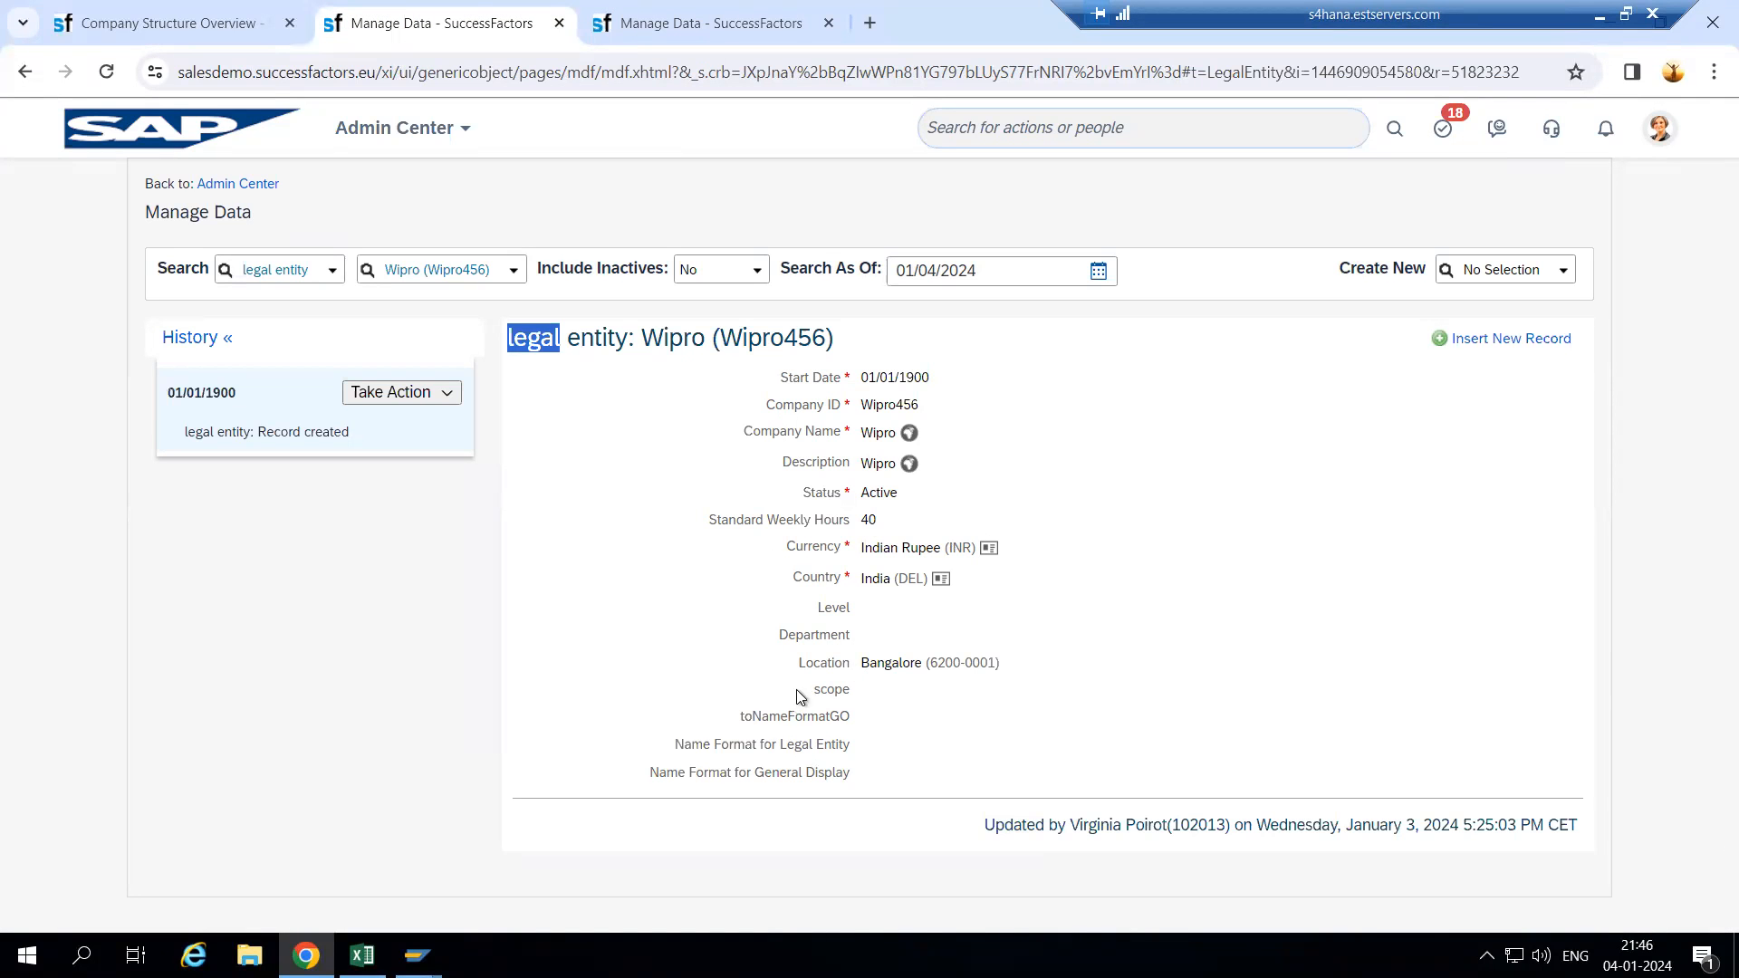
click(715, 25)
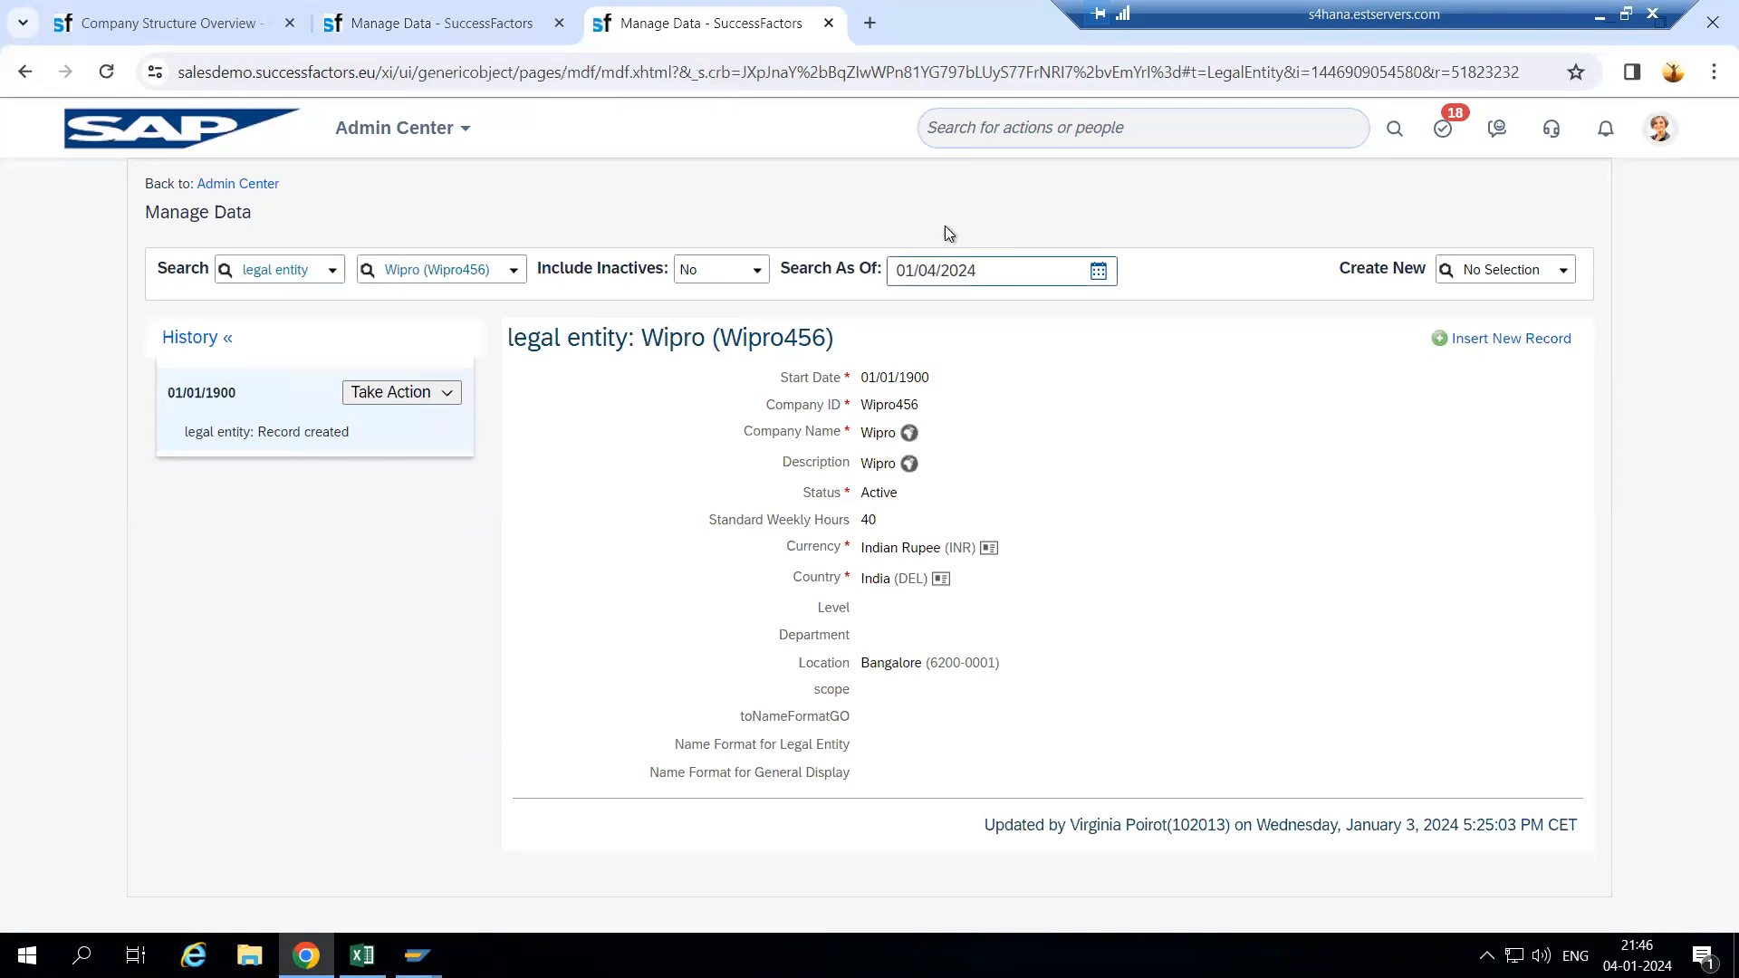
click(1033, 132)
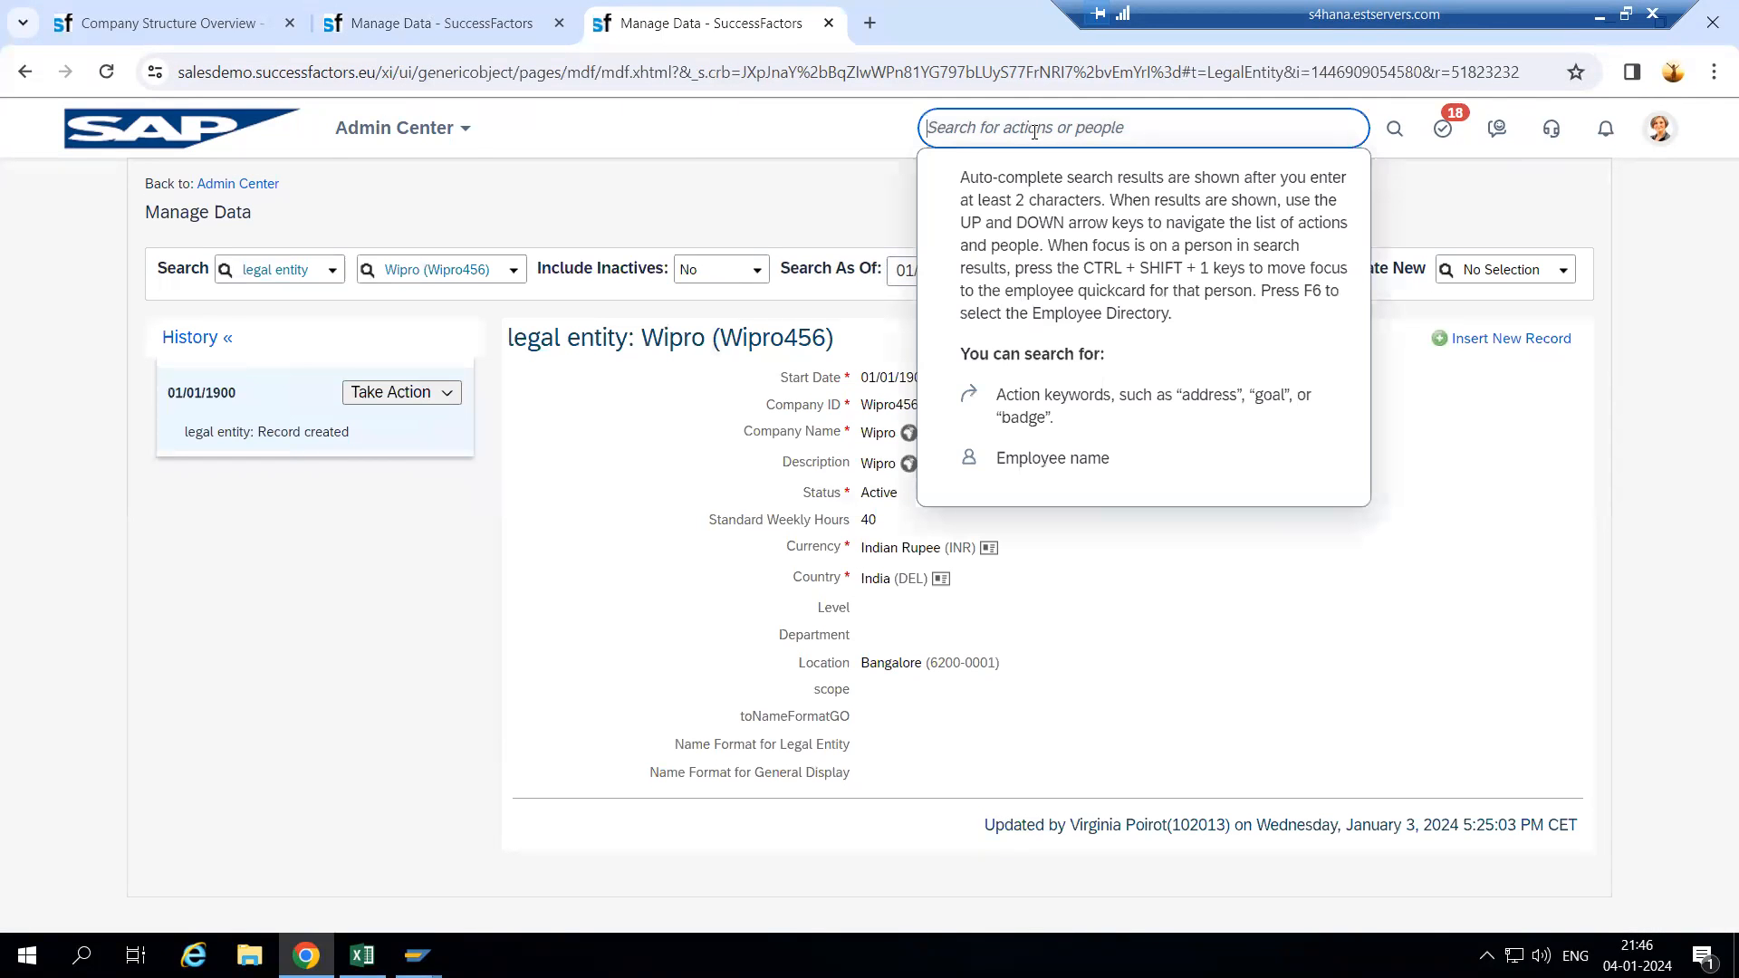
text(Configure )
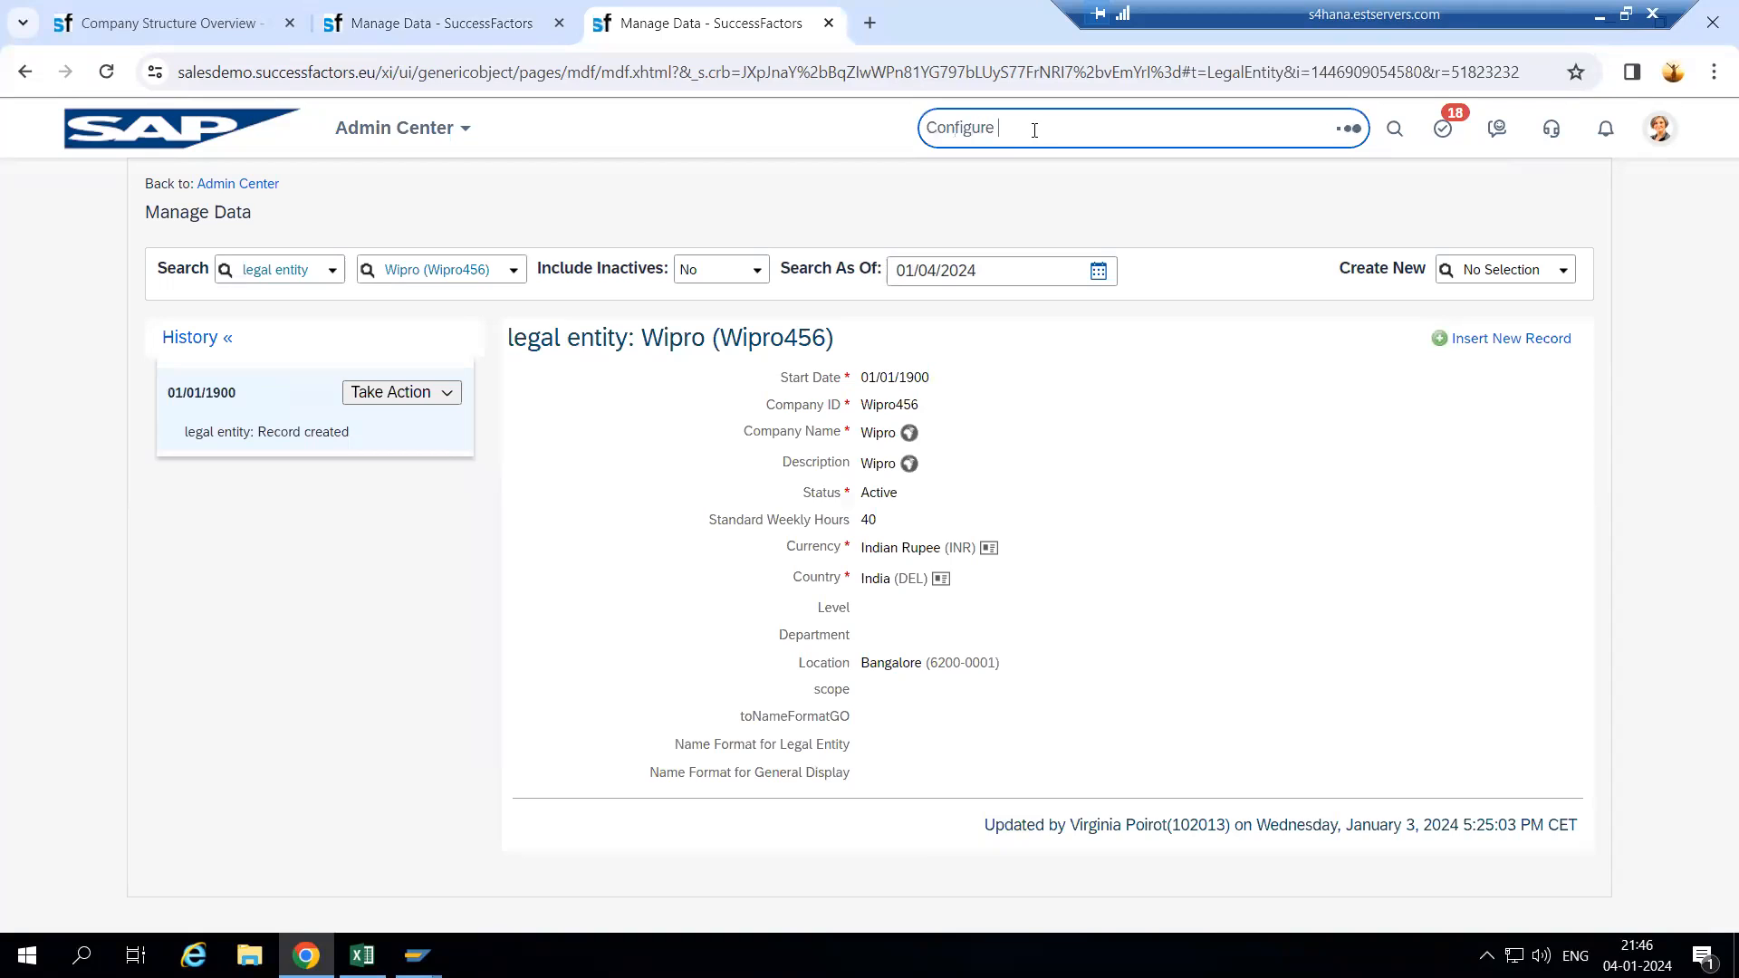
text(Object defini)
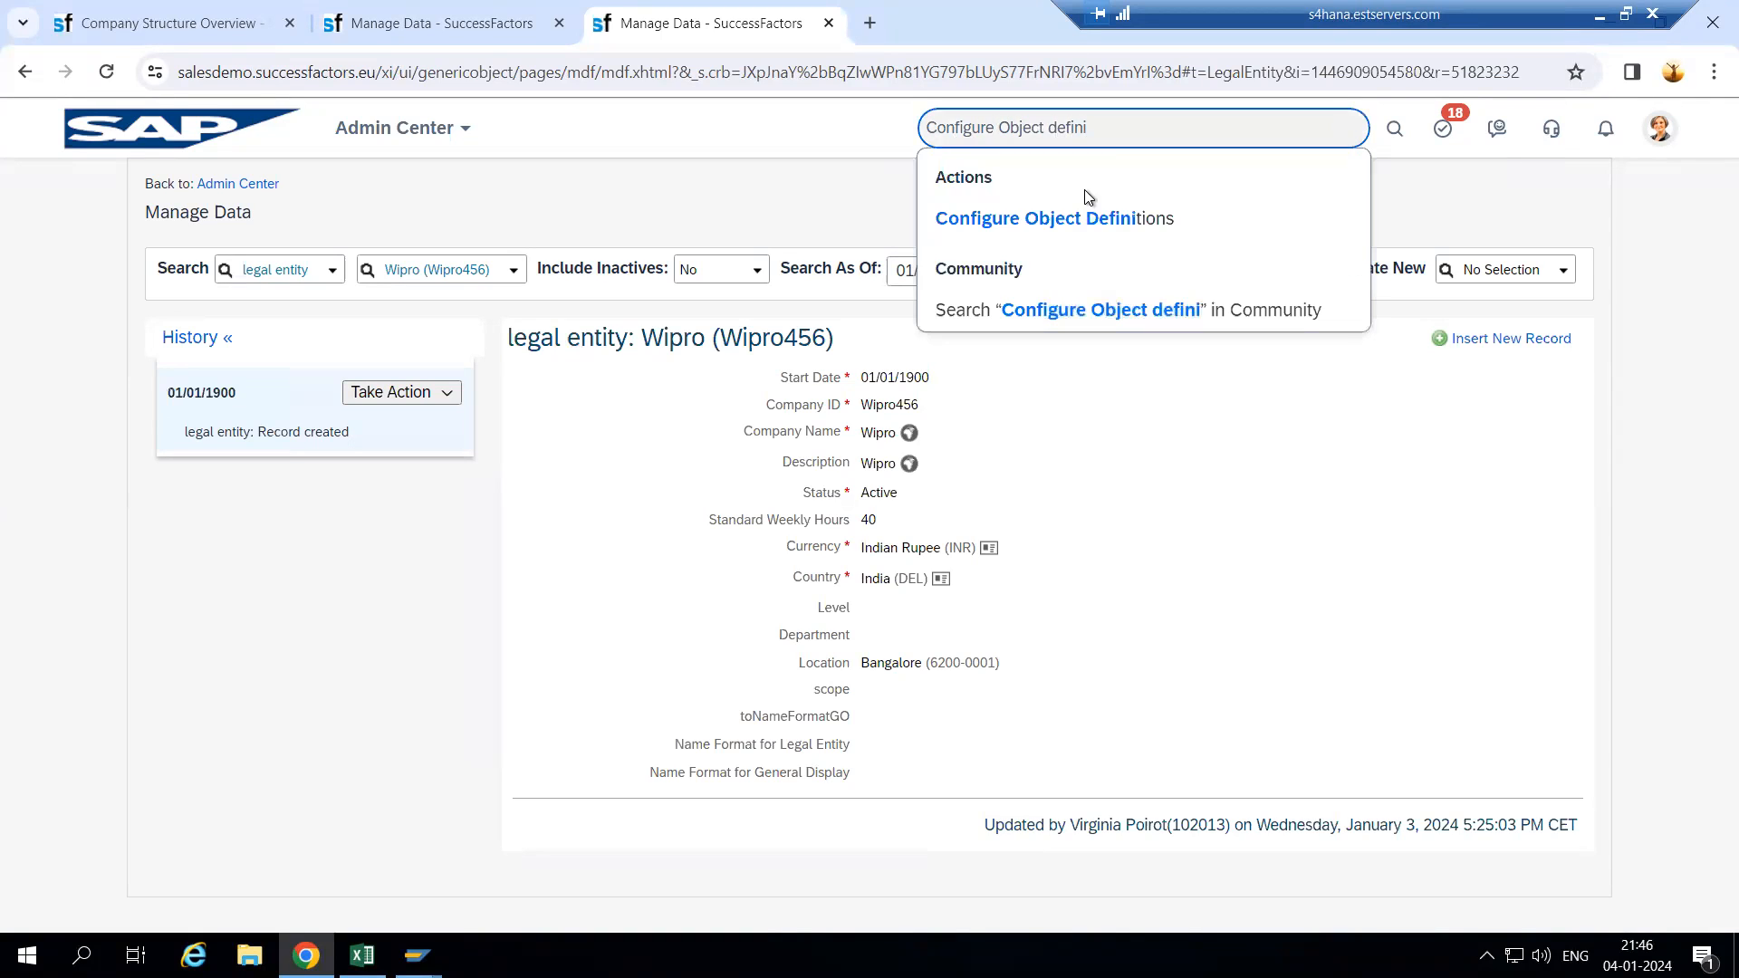
click(1104, 217)
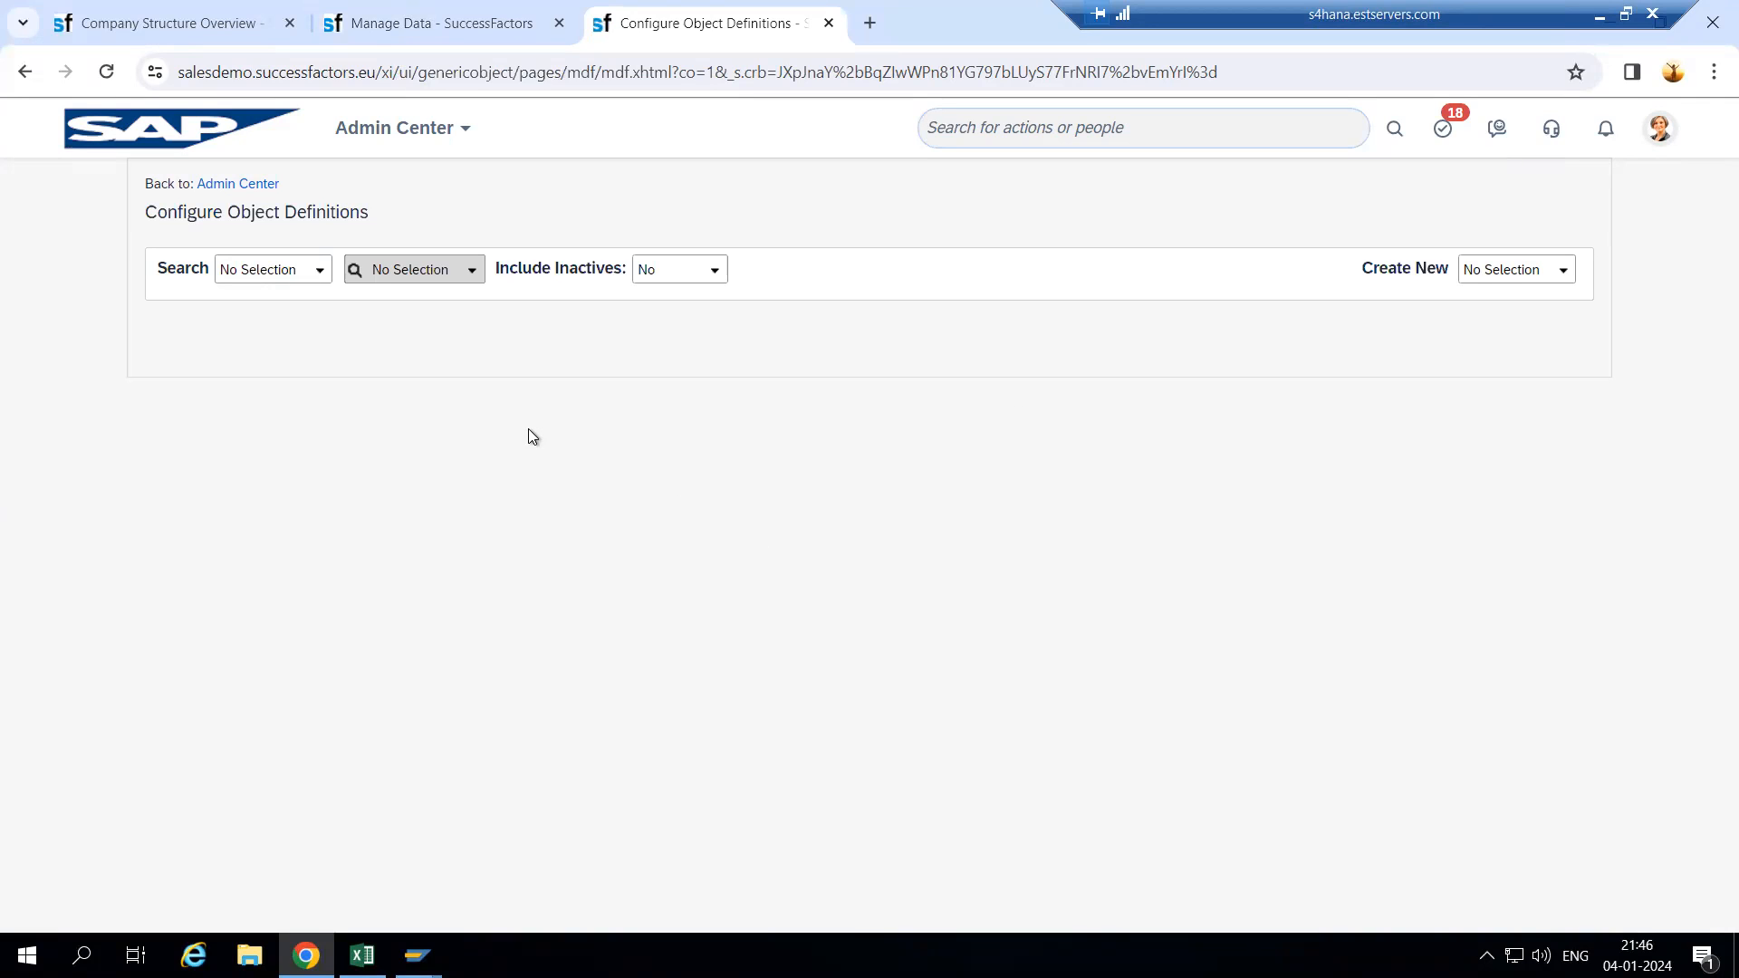
- Search object definitions for 'legal e' and open the LegalEntity definition to review its fields
click(320, 274)
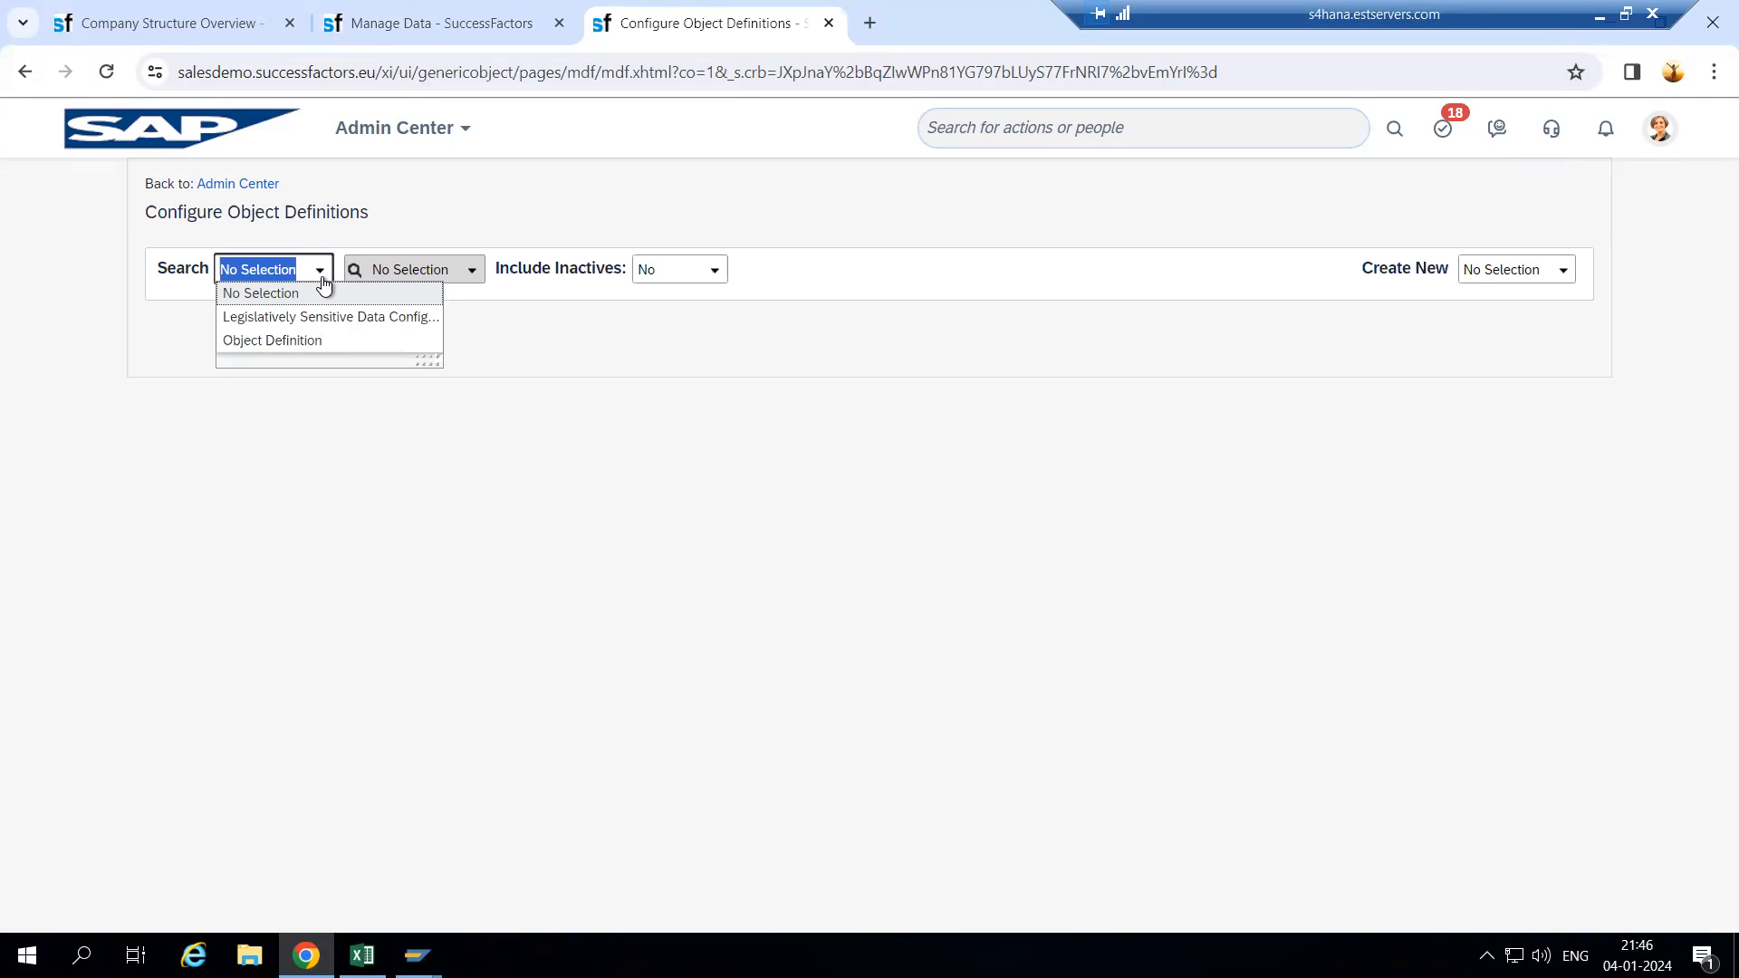
click(315, 342)
click(503, 270)
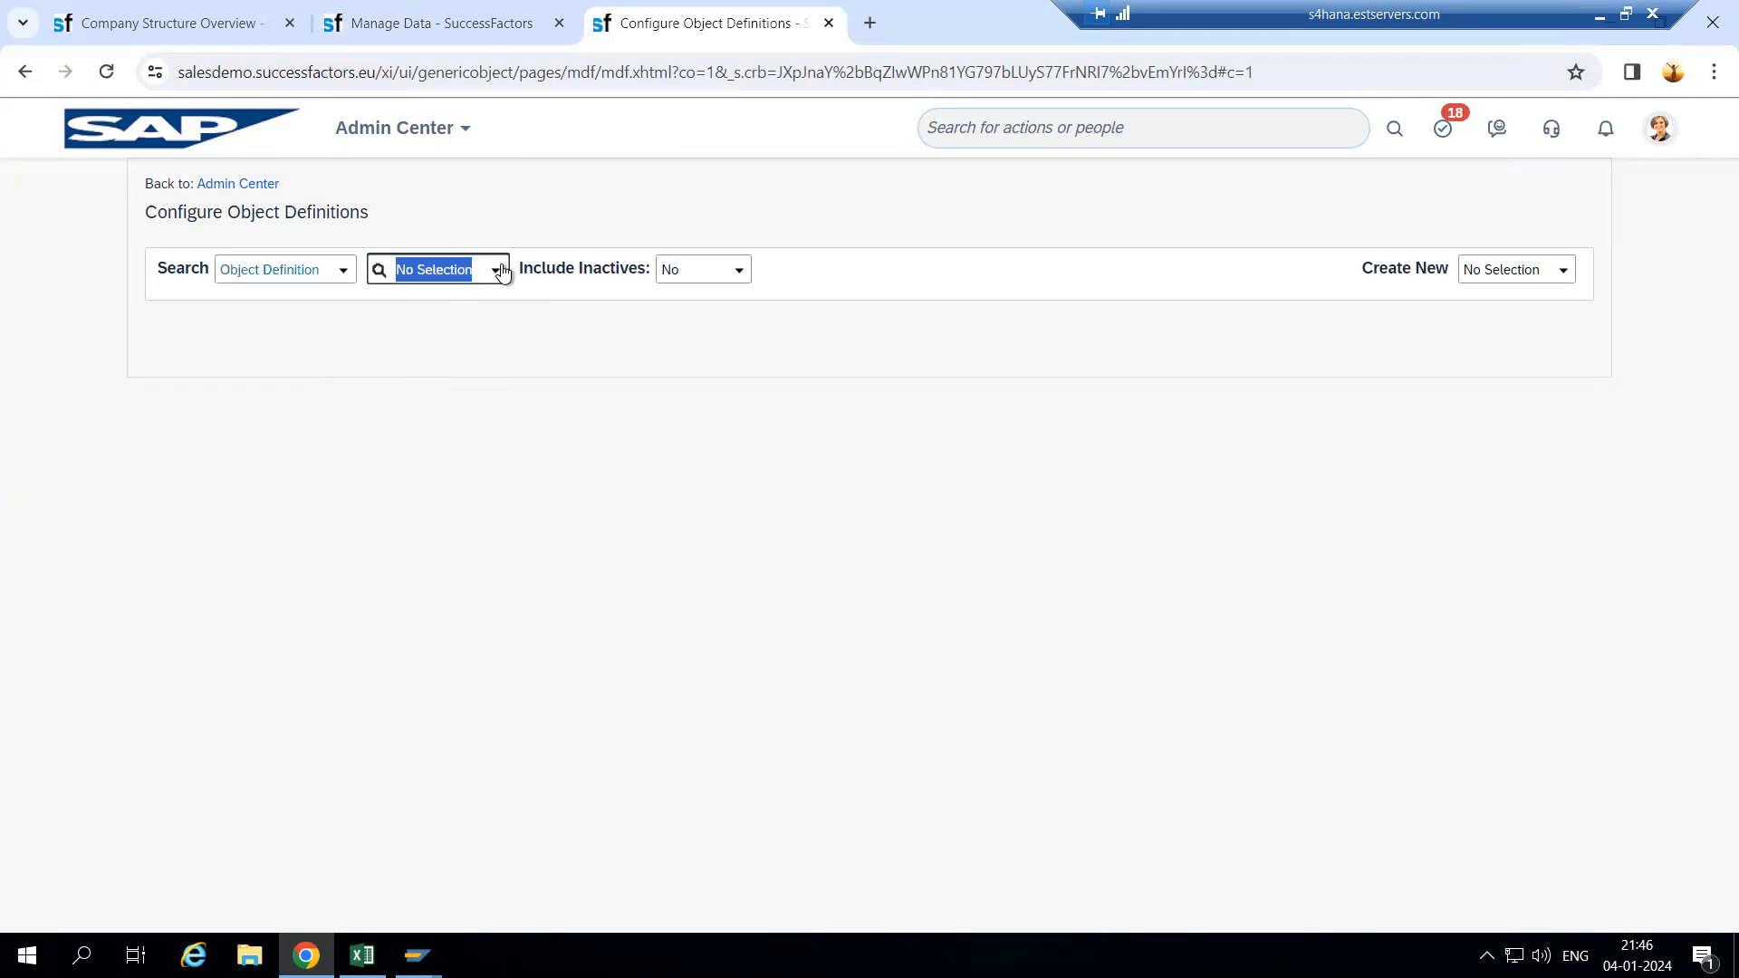
key(BackSpace)
text(legal)
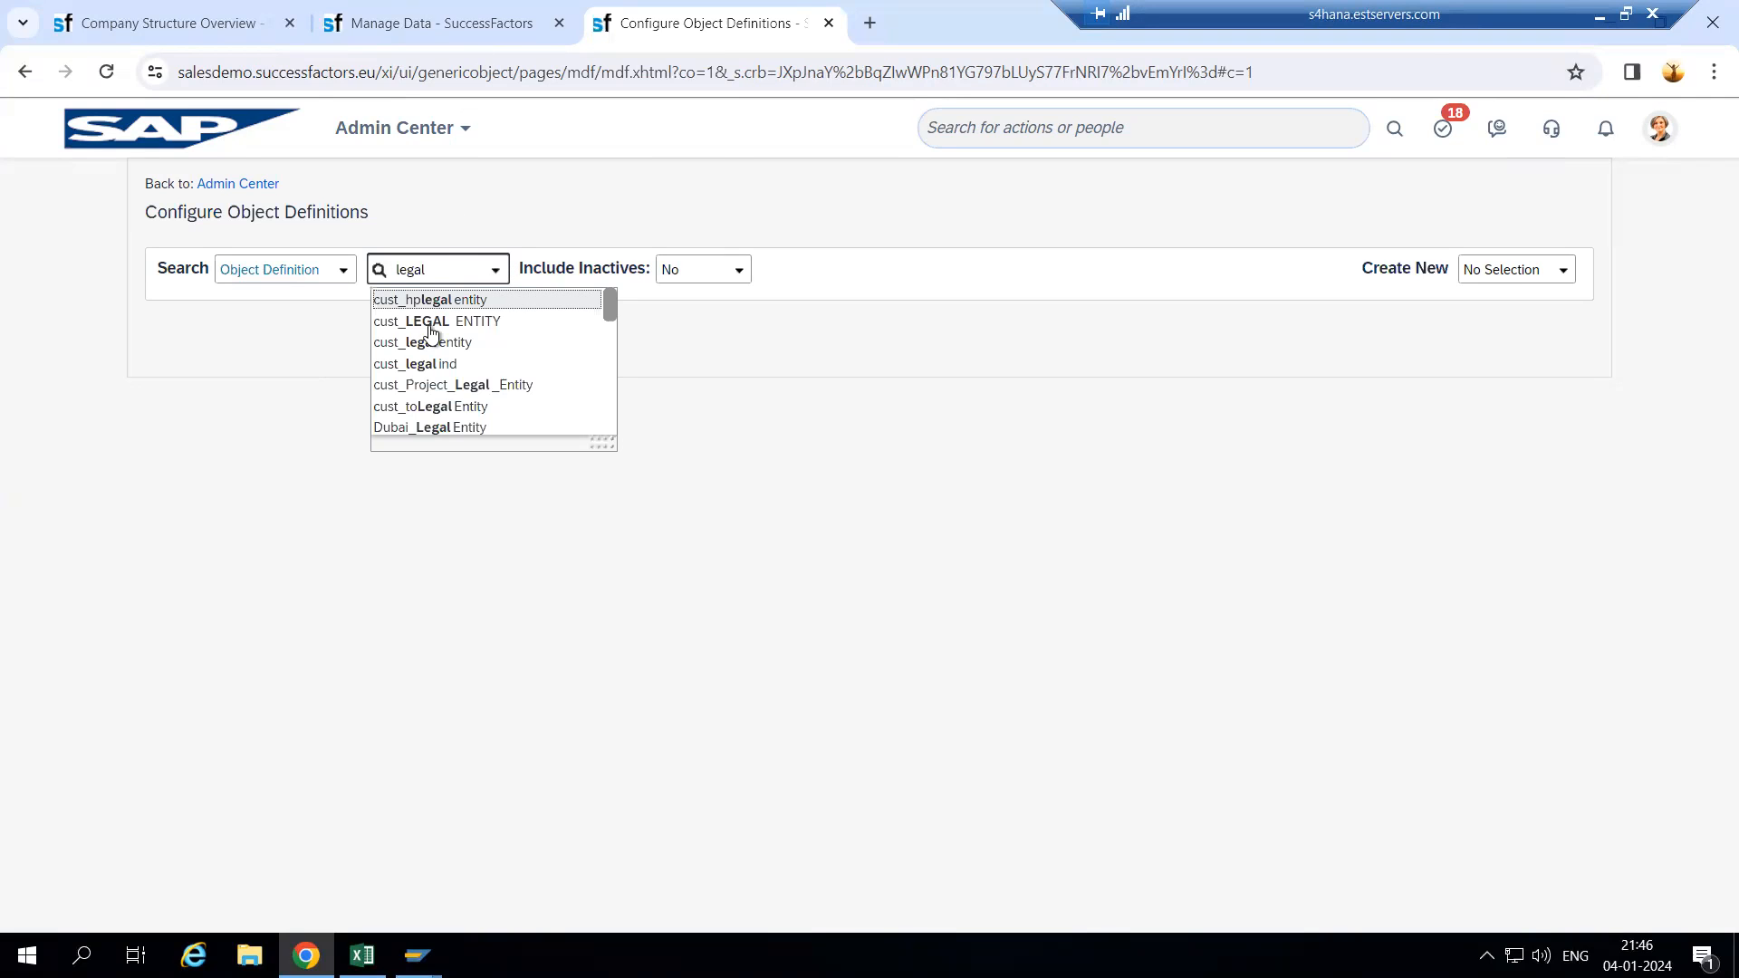
text( entity)
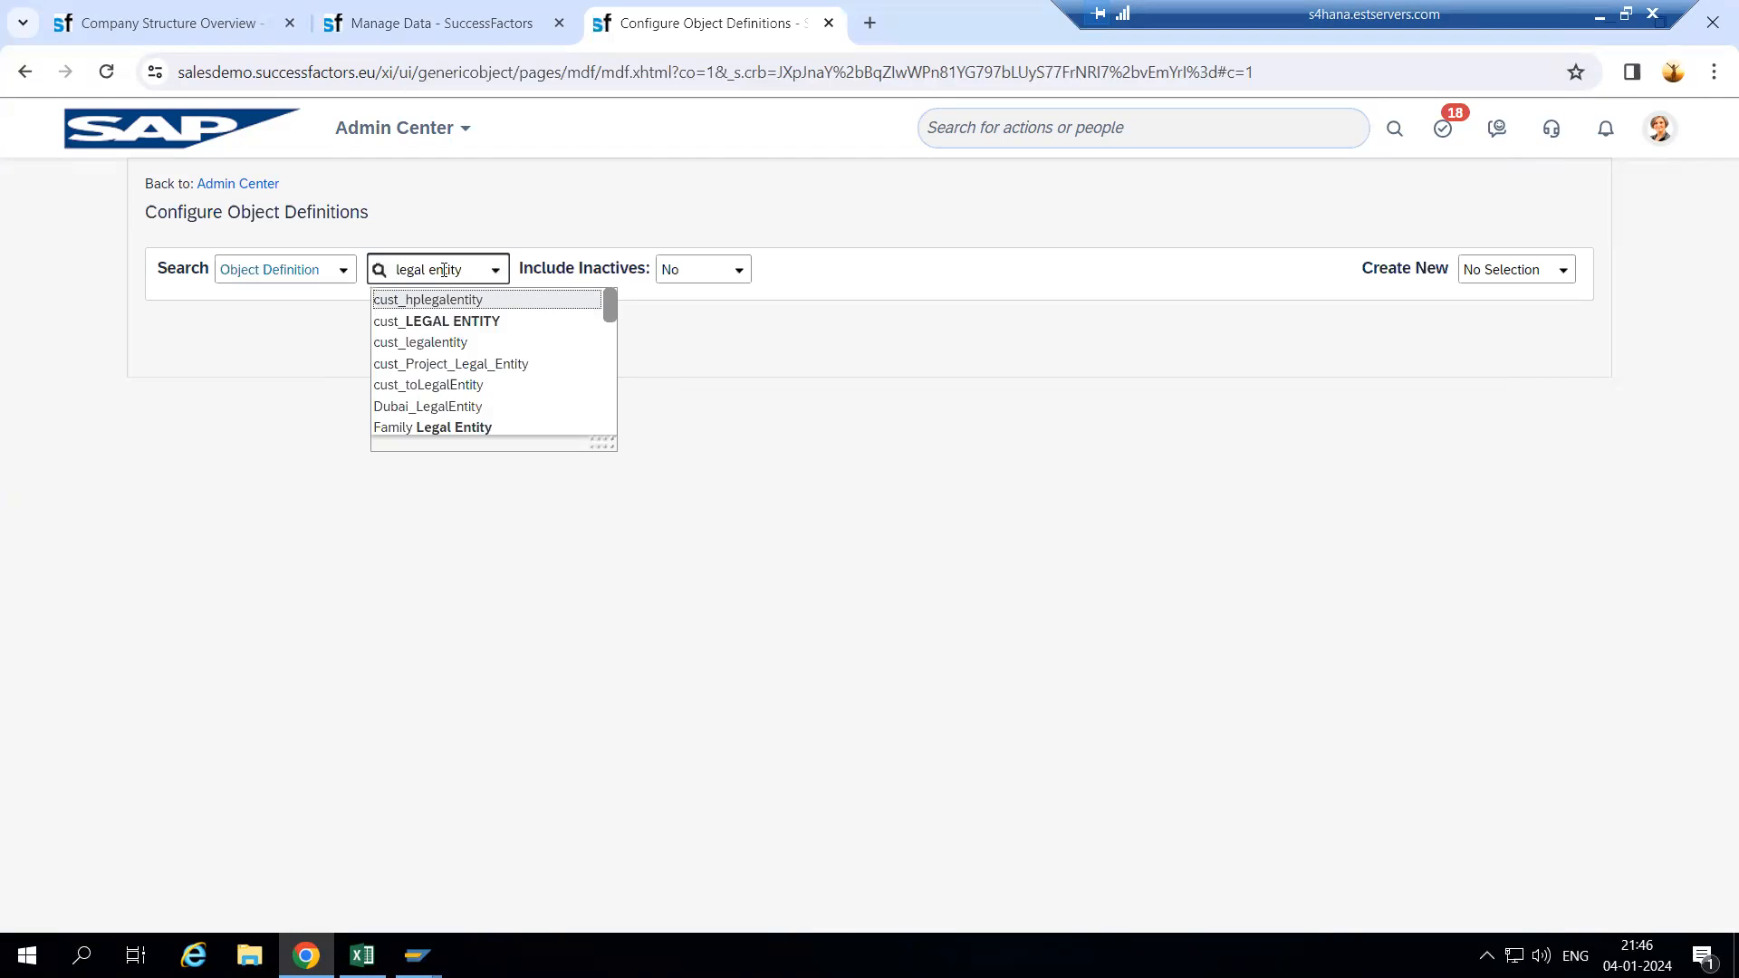
scroll(439, 356, down, 3)
scroll(437, 352, up, 3)
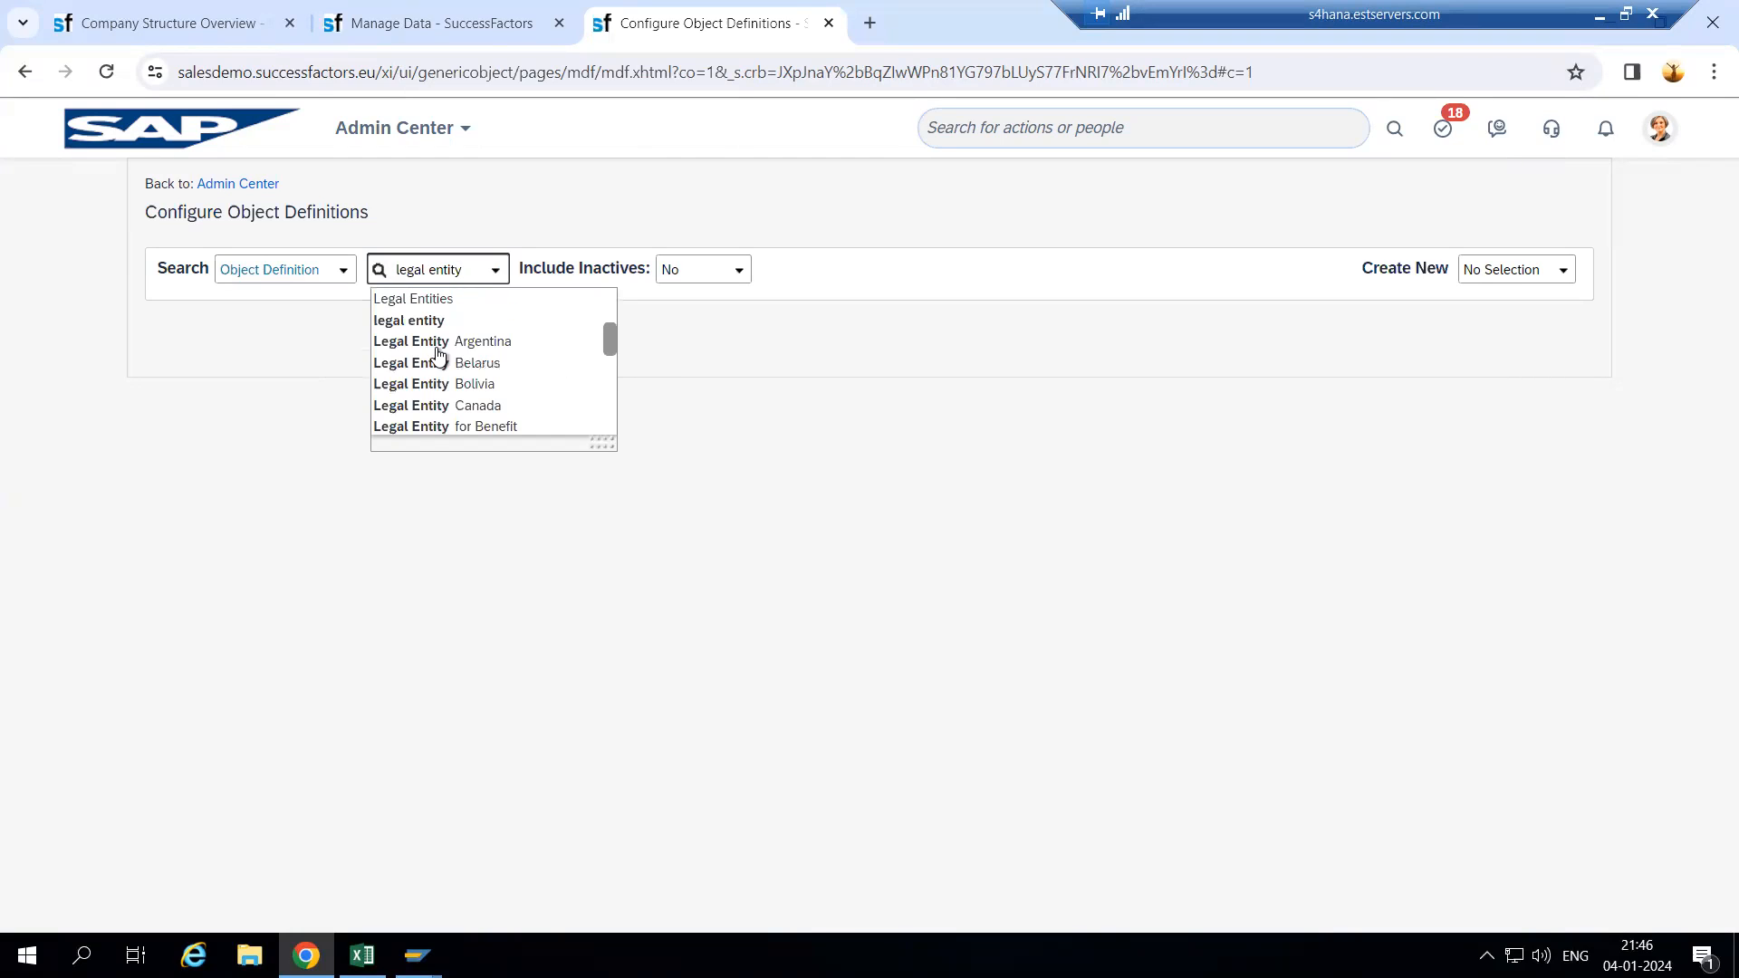
click(431, 321)
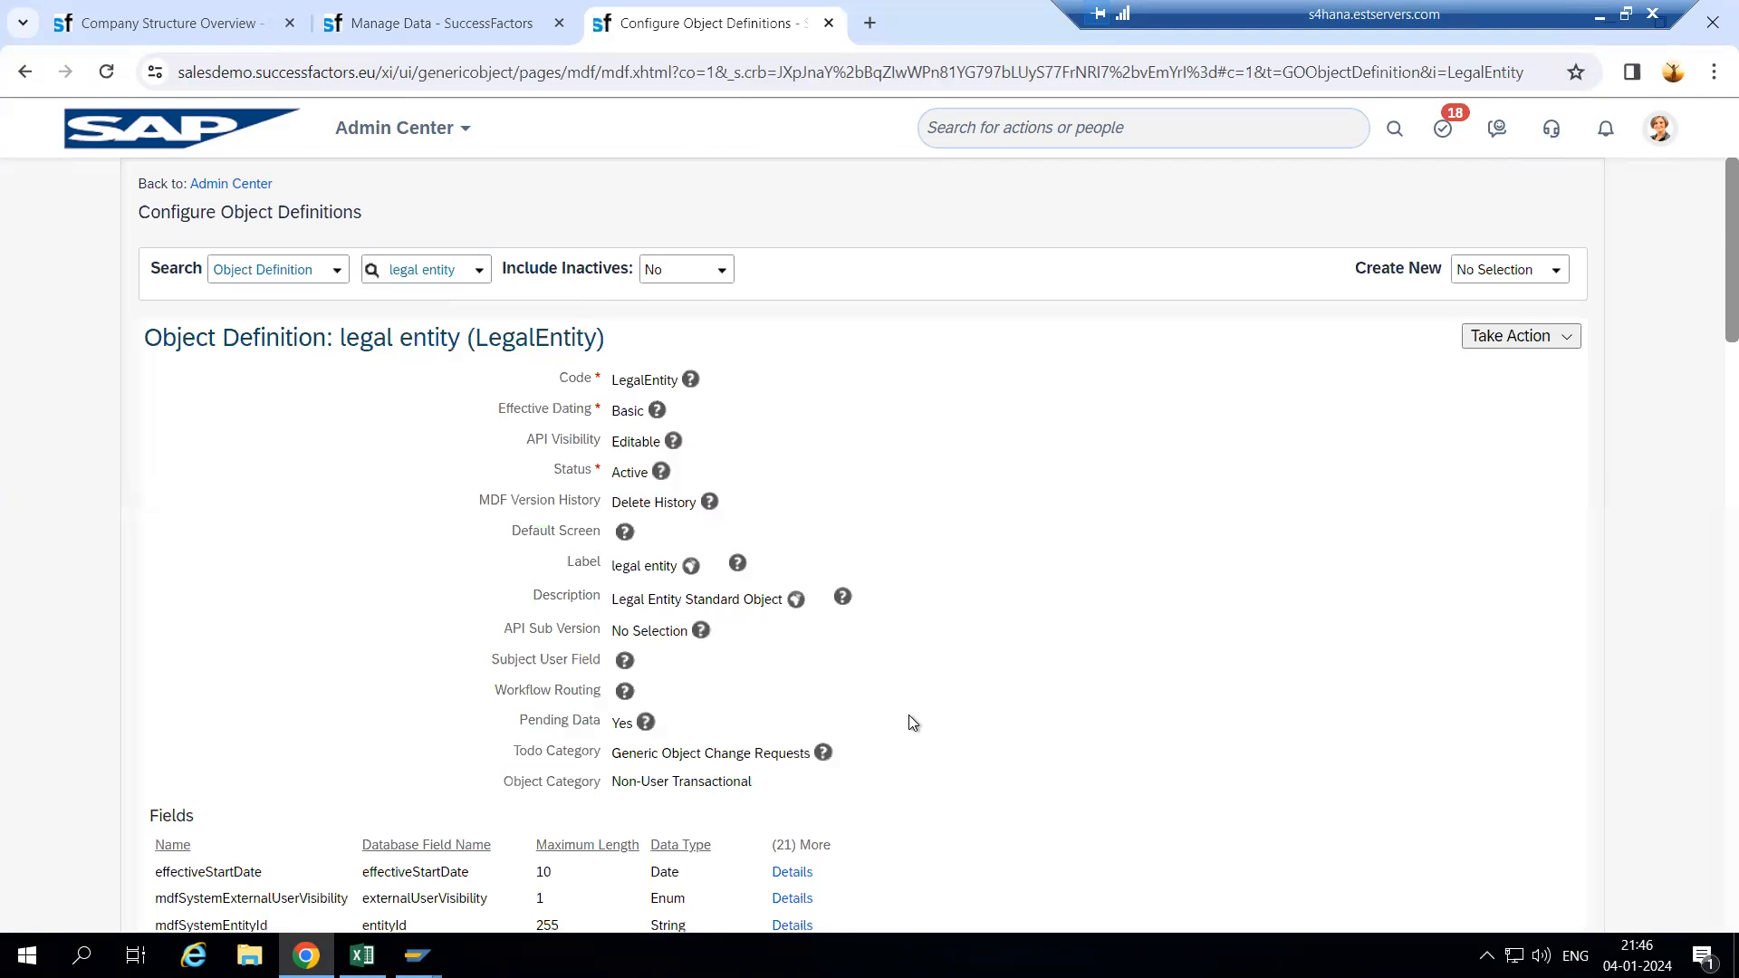
scroll(912, 722, down, 3)
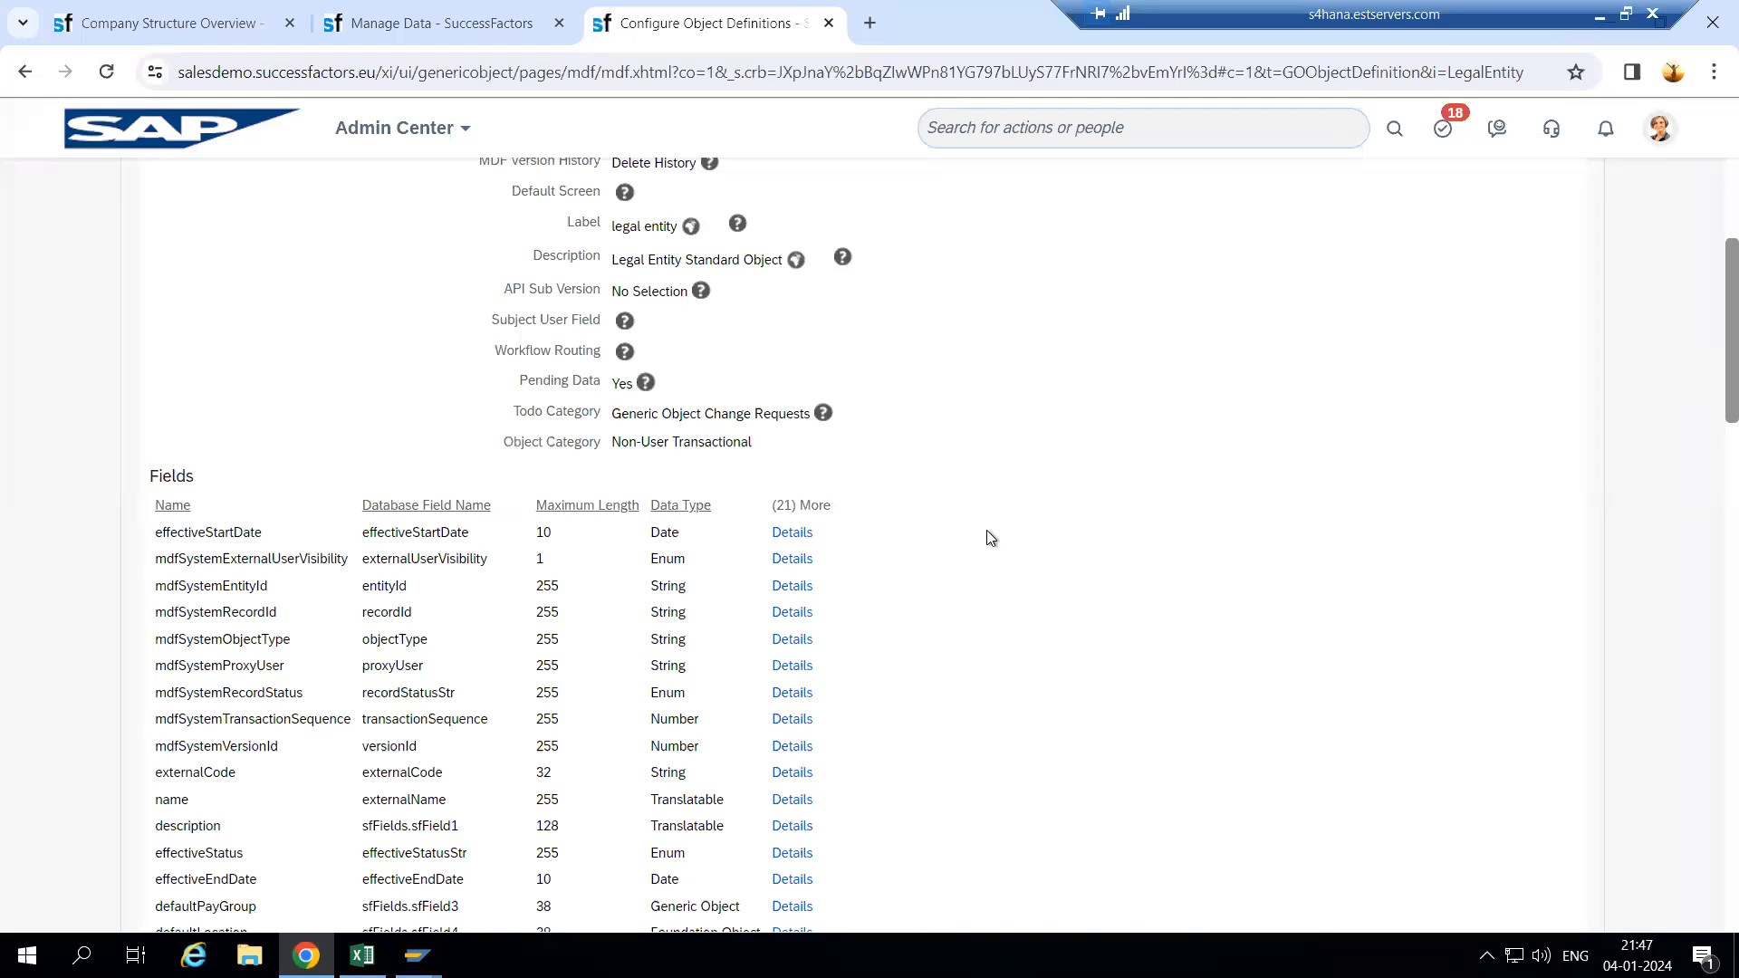
scroll(726, 533, up, 3)
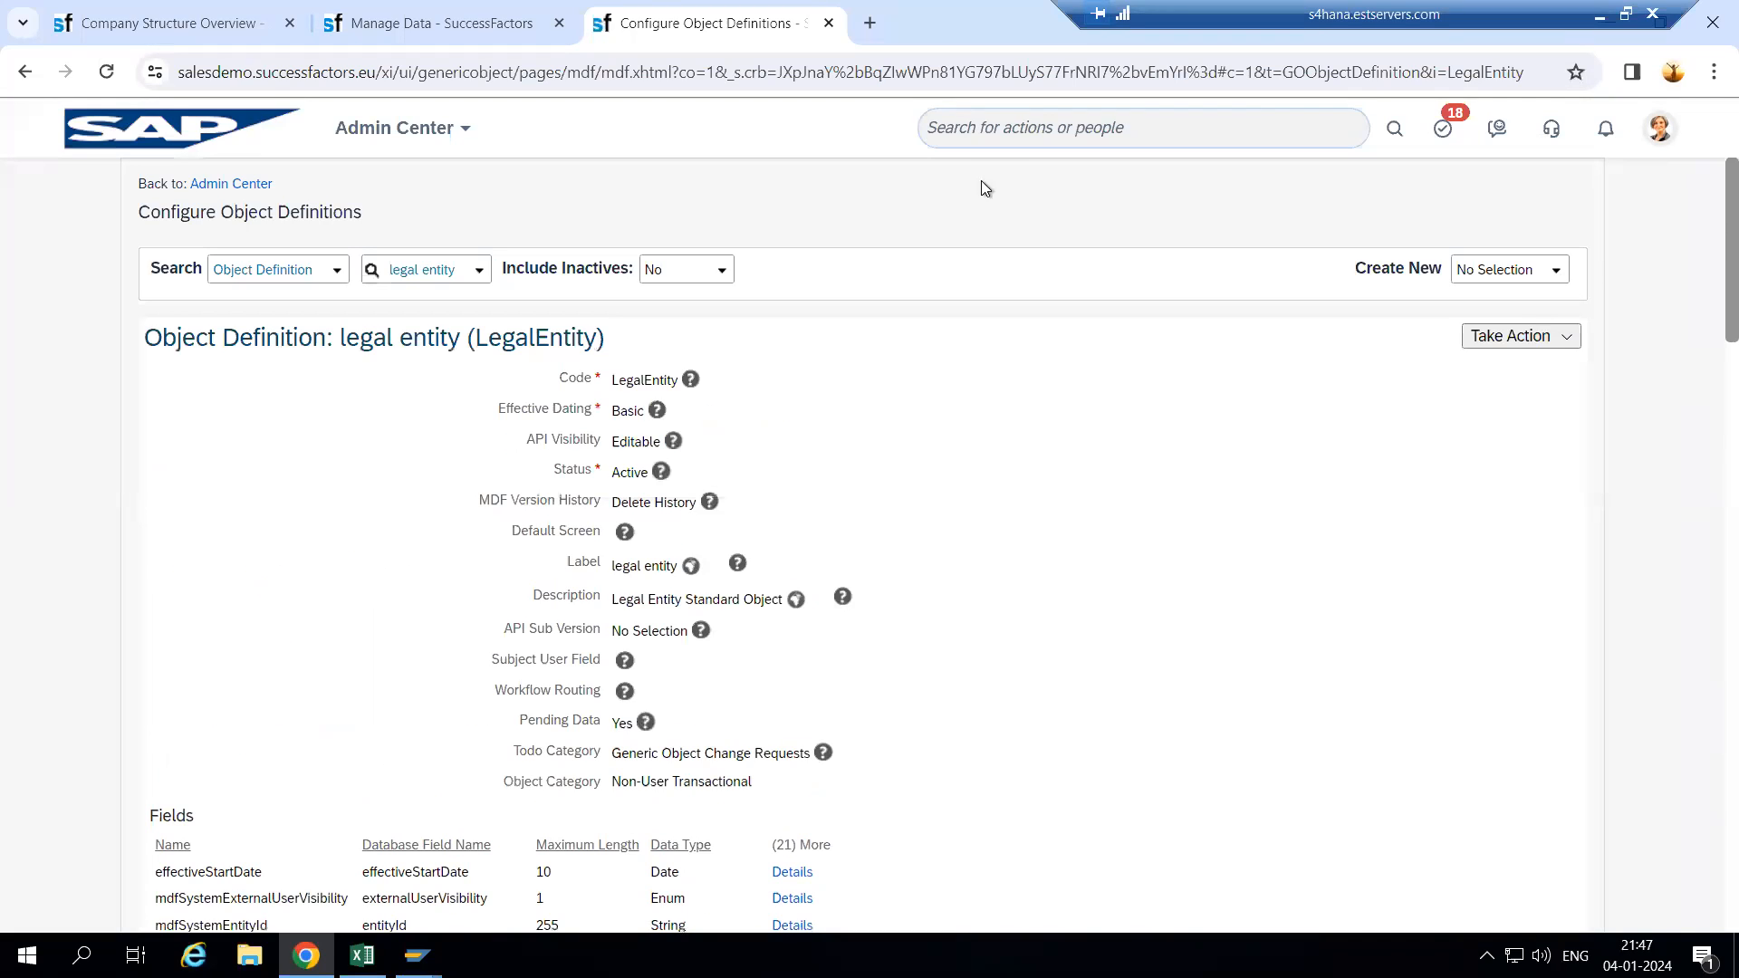
- Check the Wipro record heading, then bring up the LegalEntity definition's Take Action menu
click(441, 23)
click(518, 351)
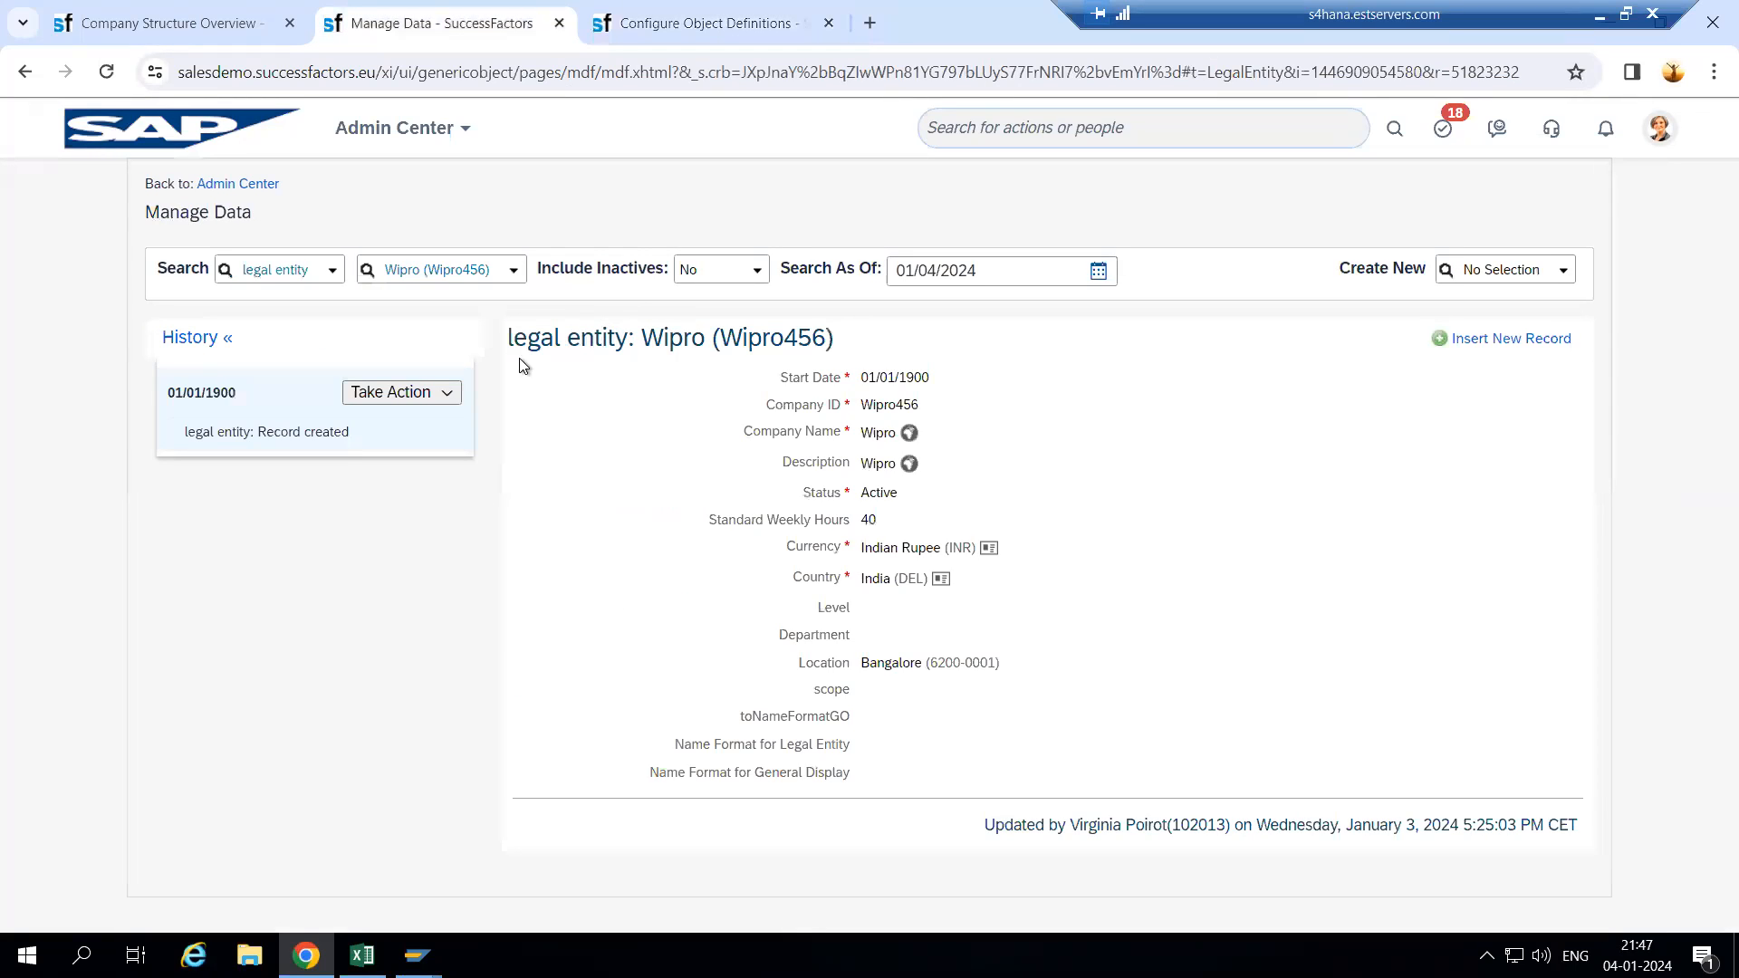
drag(511, 338, 826, 341)
click(838, 342)
click(698, 23)
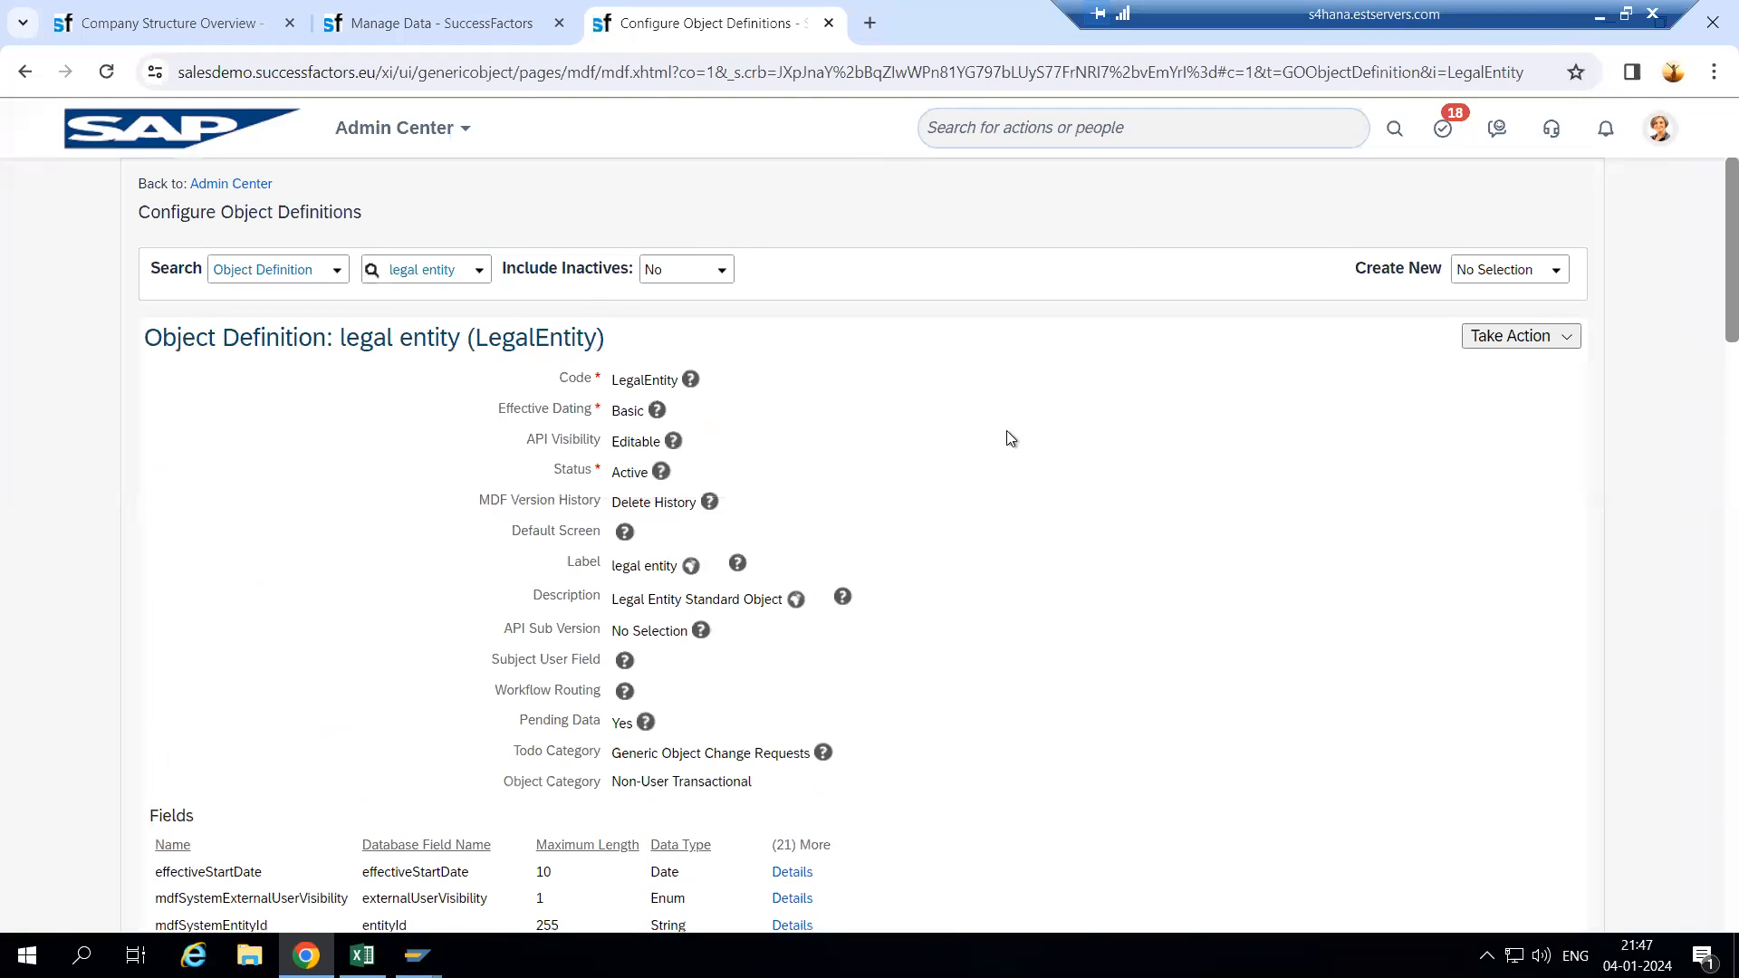
click(1507, 341)
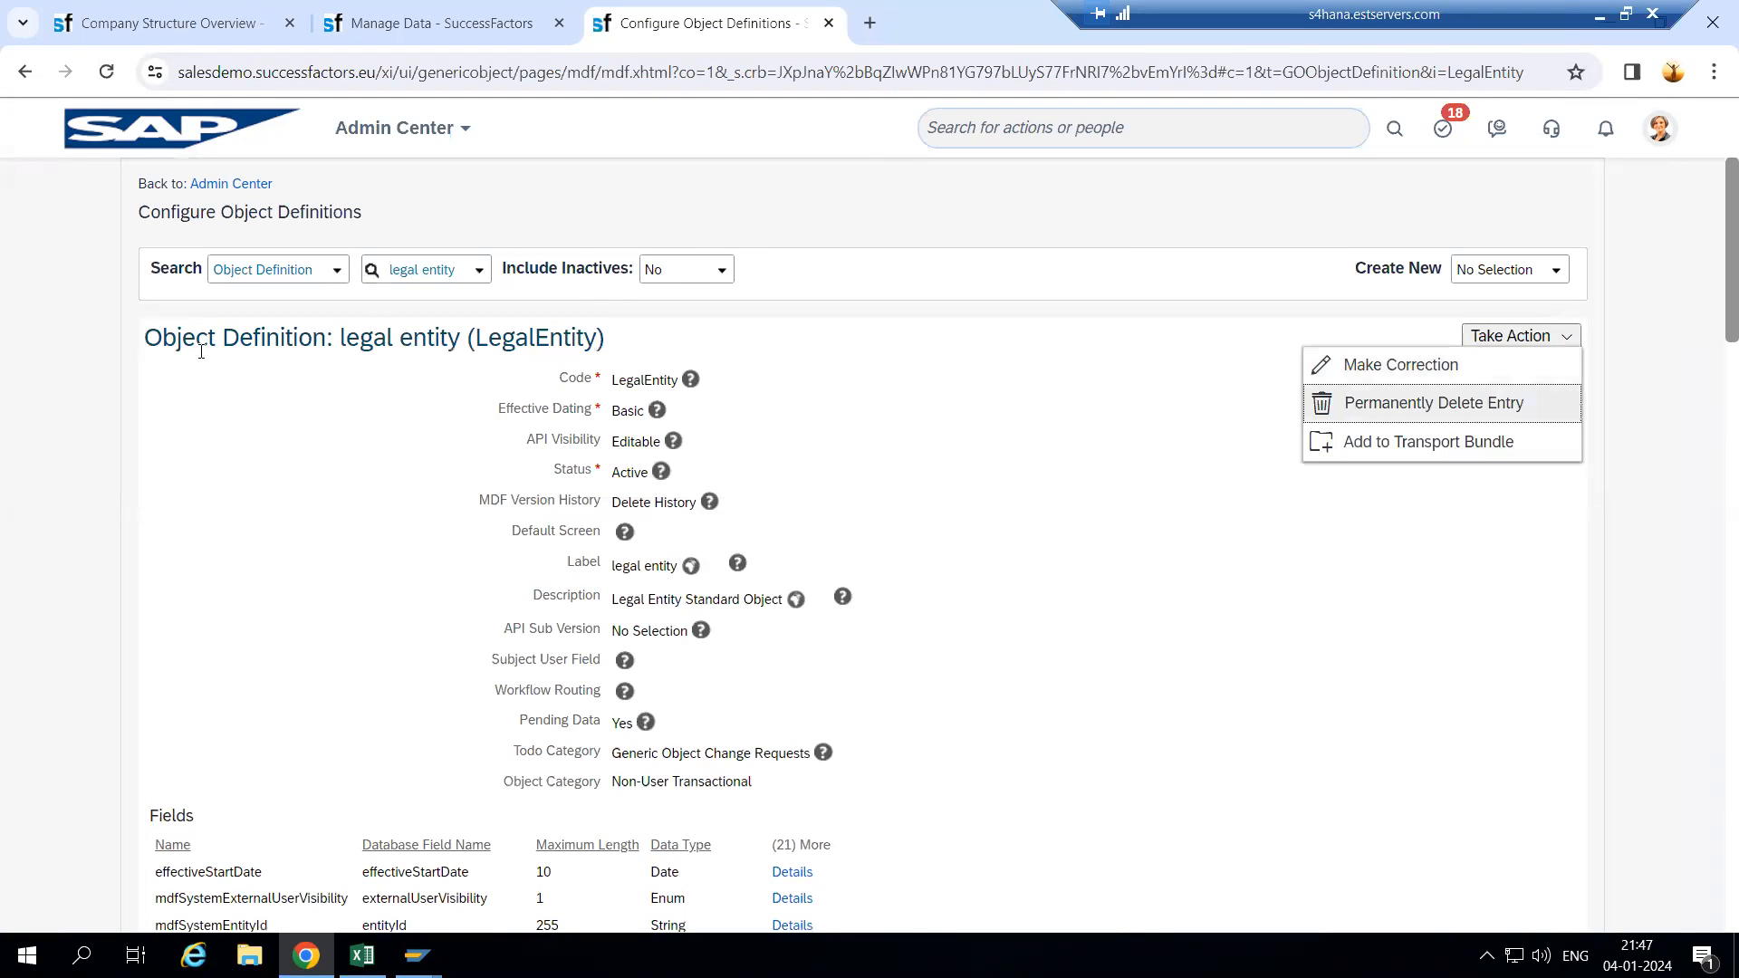
- Correct the LegalEntity definition's label to 'Company Wipro' and save the definition
click(1397, 374)
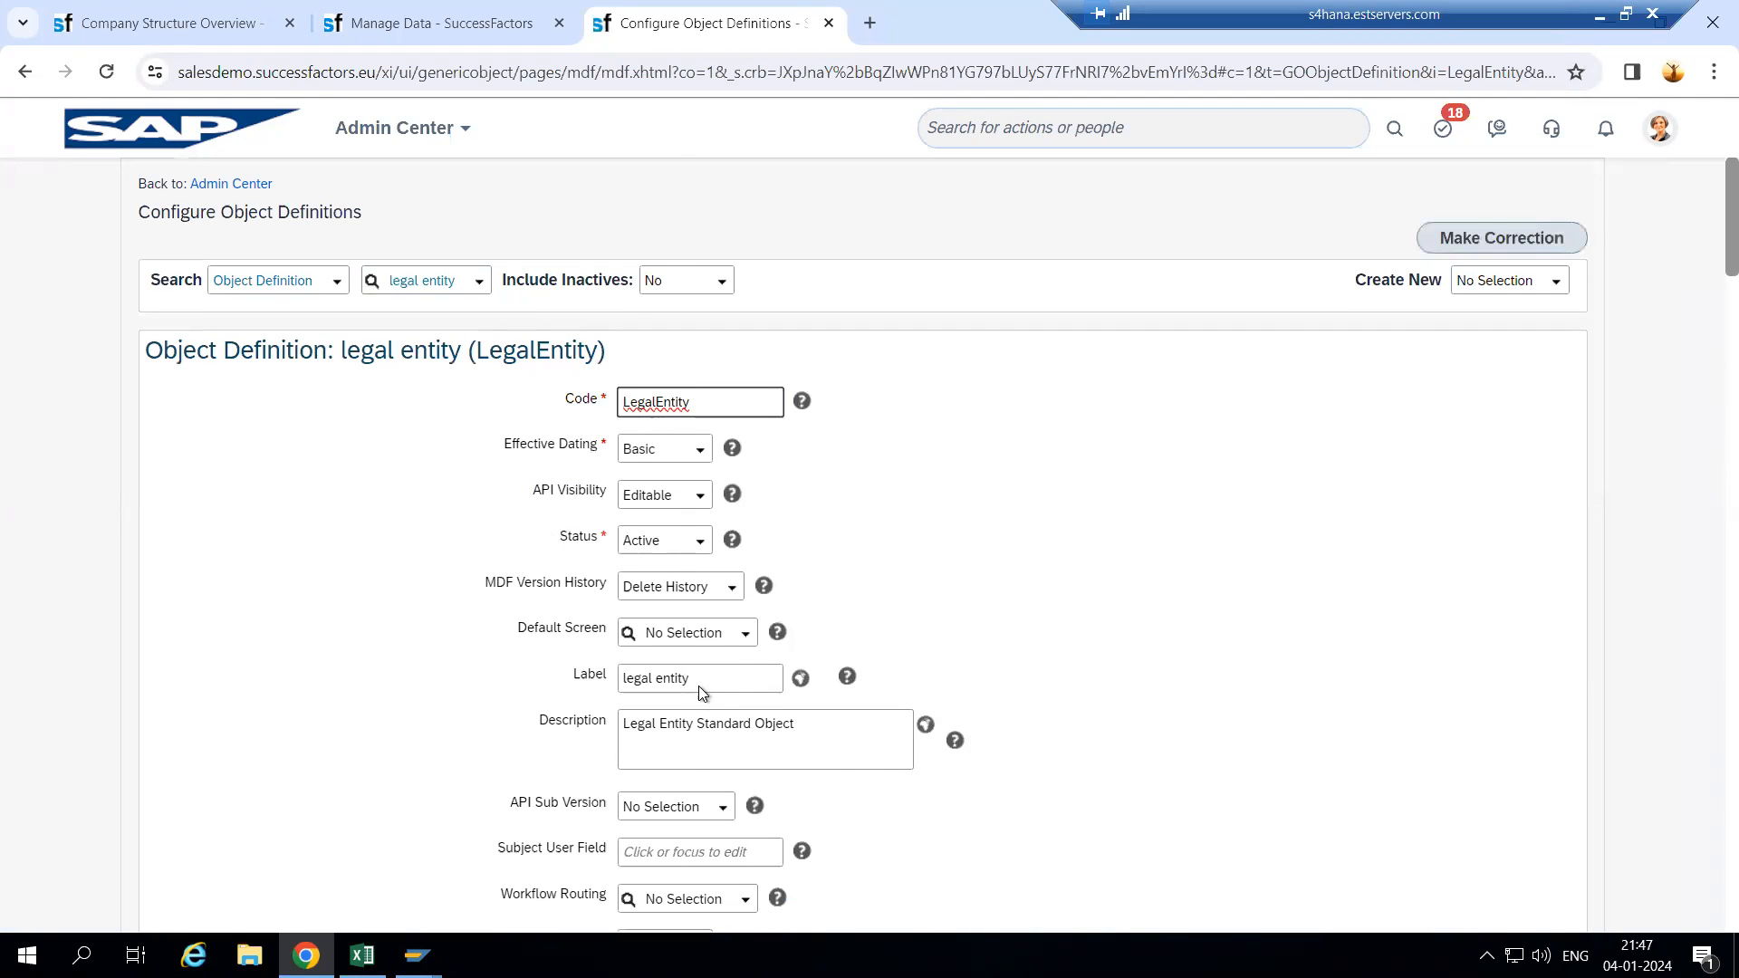
scroll(699, 687, down, 3)
drag(714, 448, 602, 443)
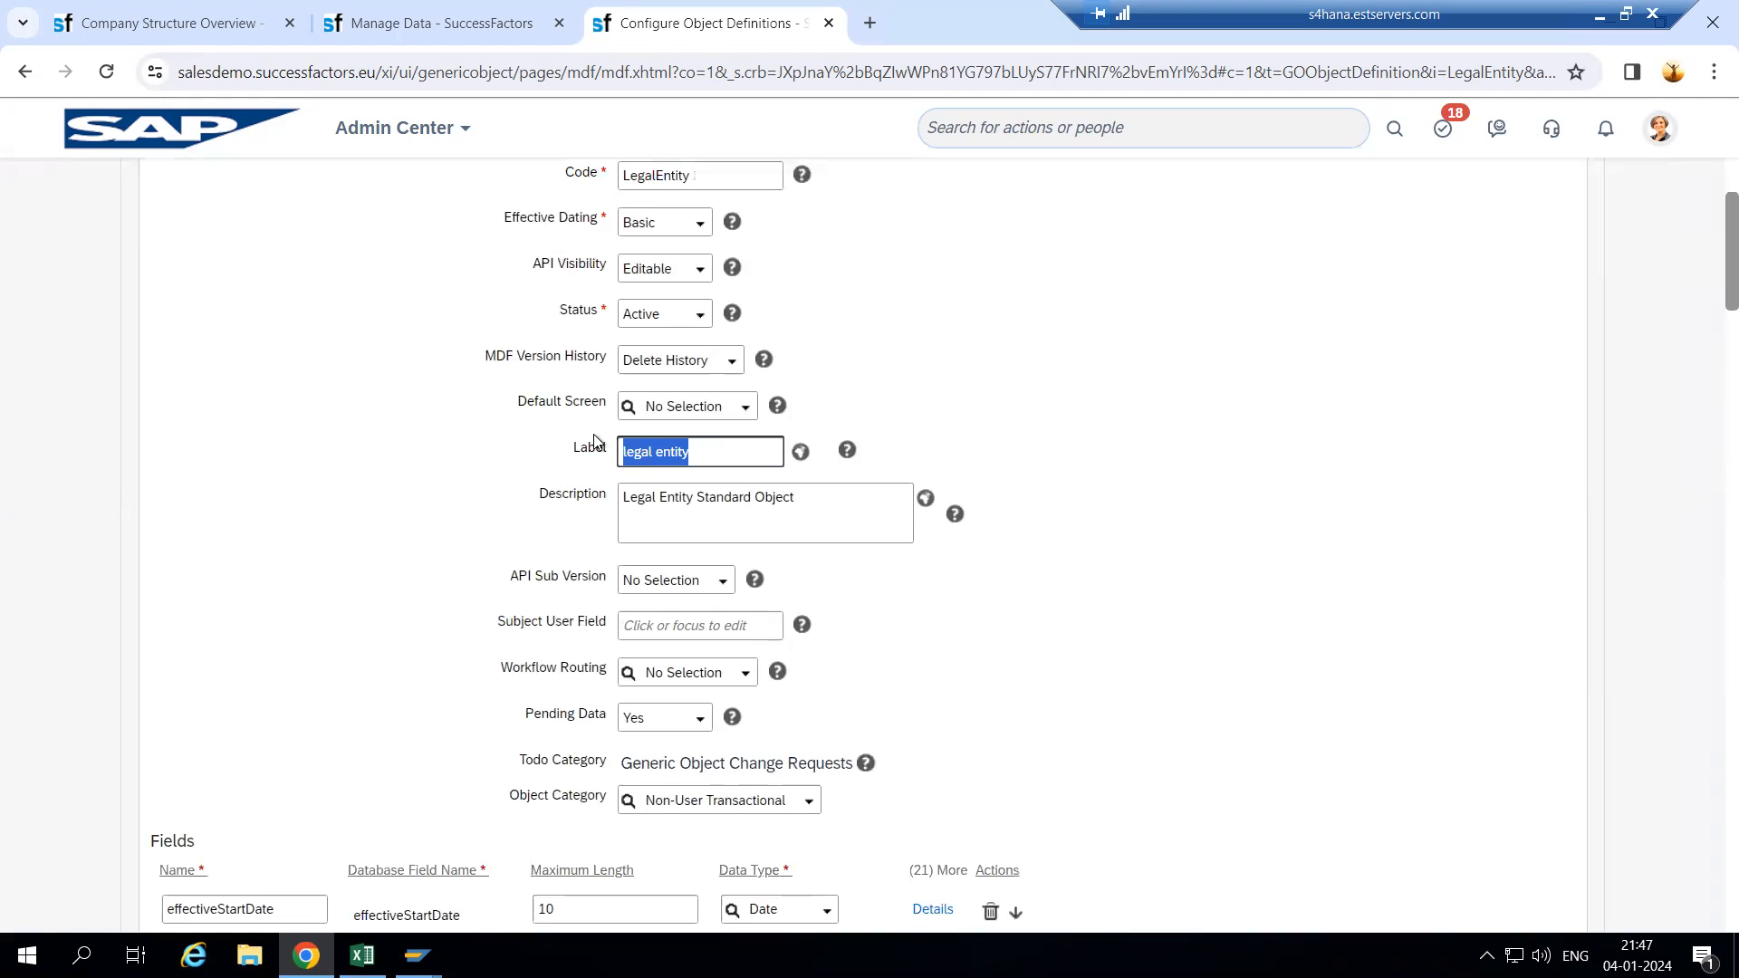
click(713, 452)
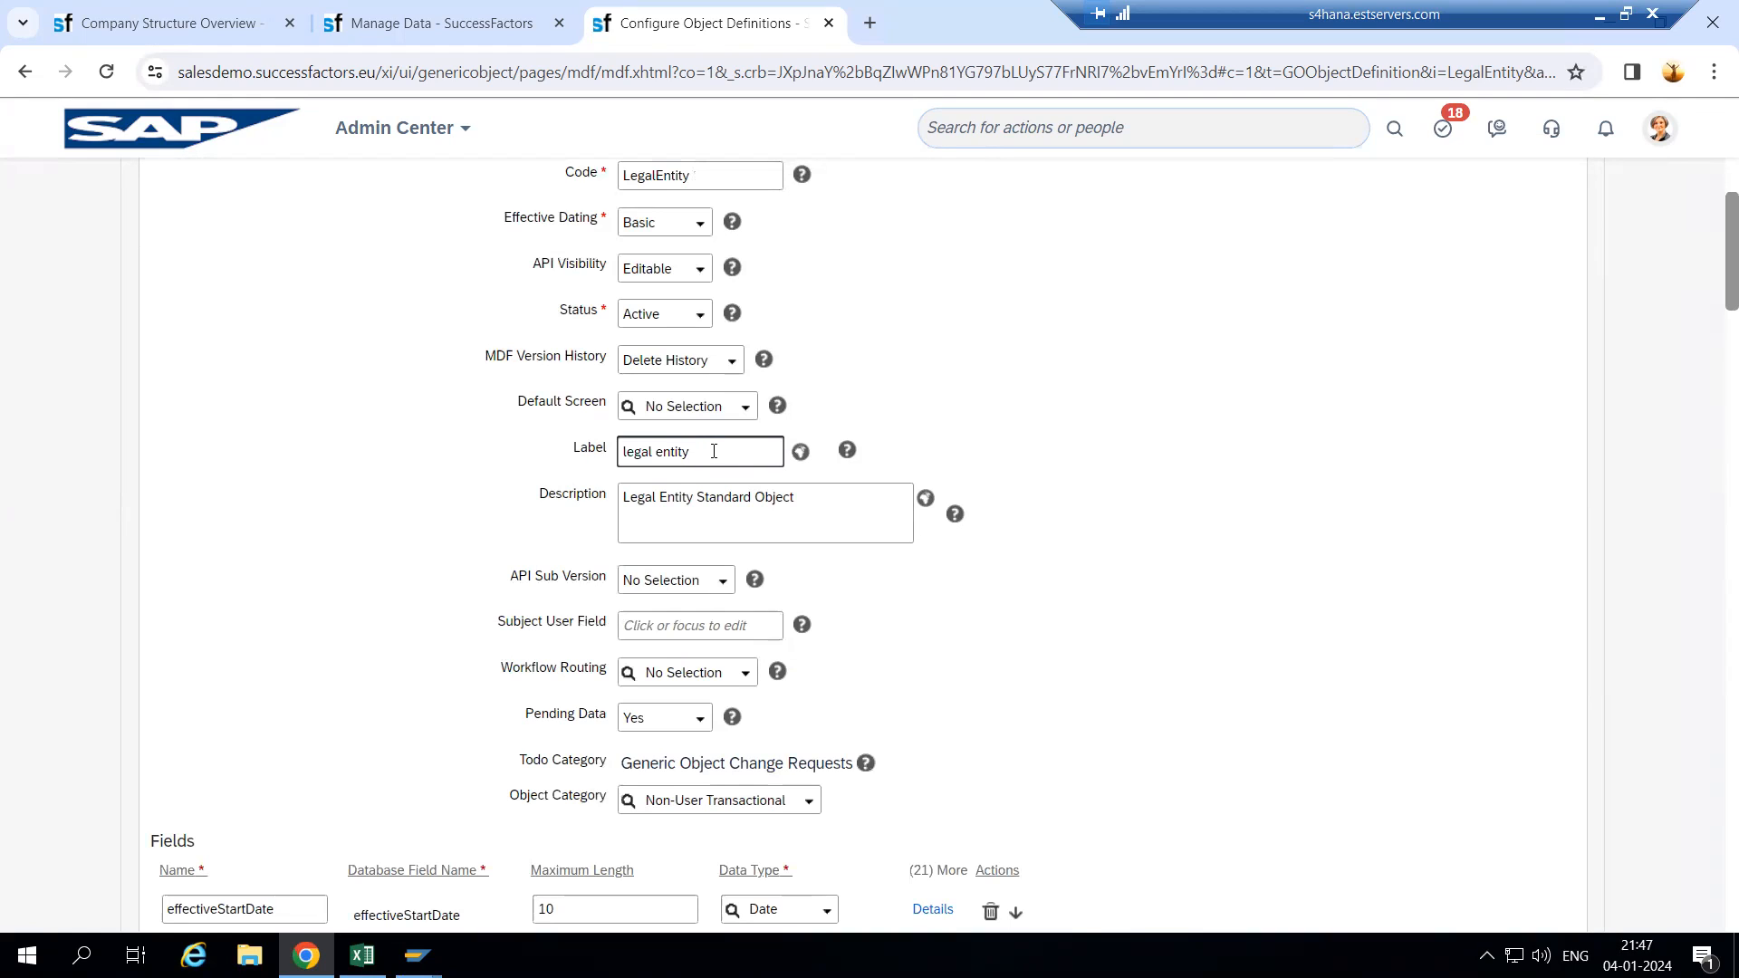
key(BackSpace)
key(BackSpace)
key(BackSpace)
key(BackSpace)
key(BackSpace)
key(BackSpace)
text(Company W)
scroll(1193, 562, down, 20)
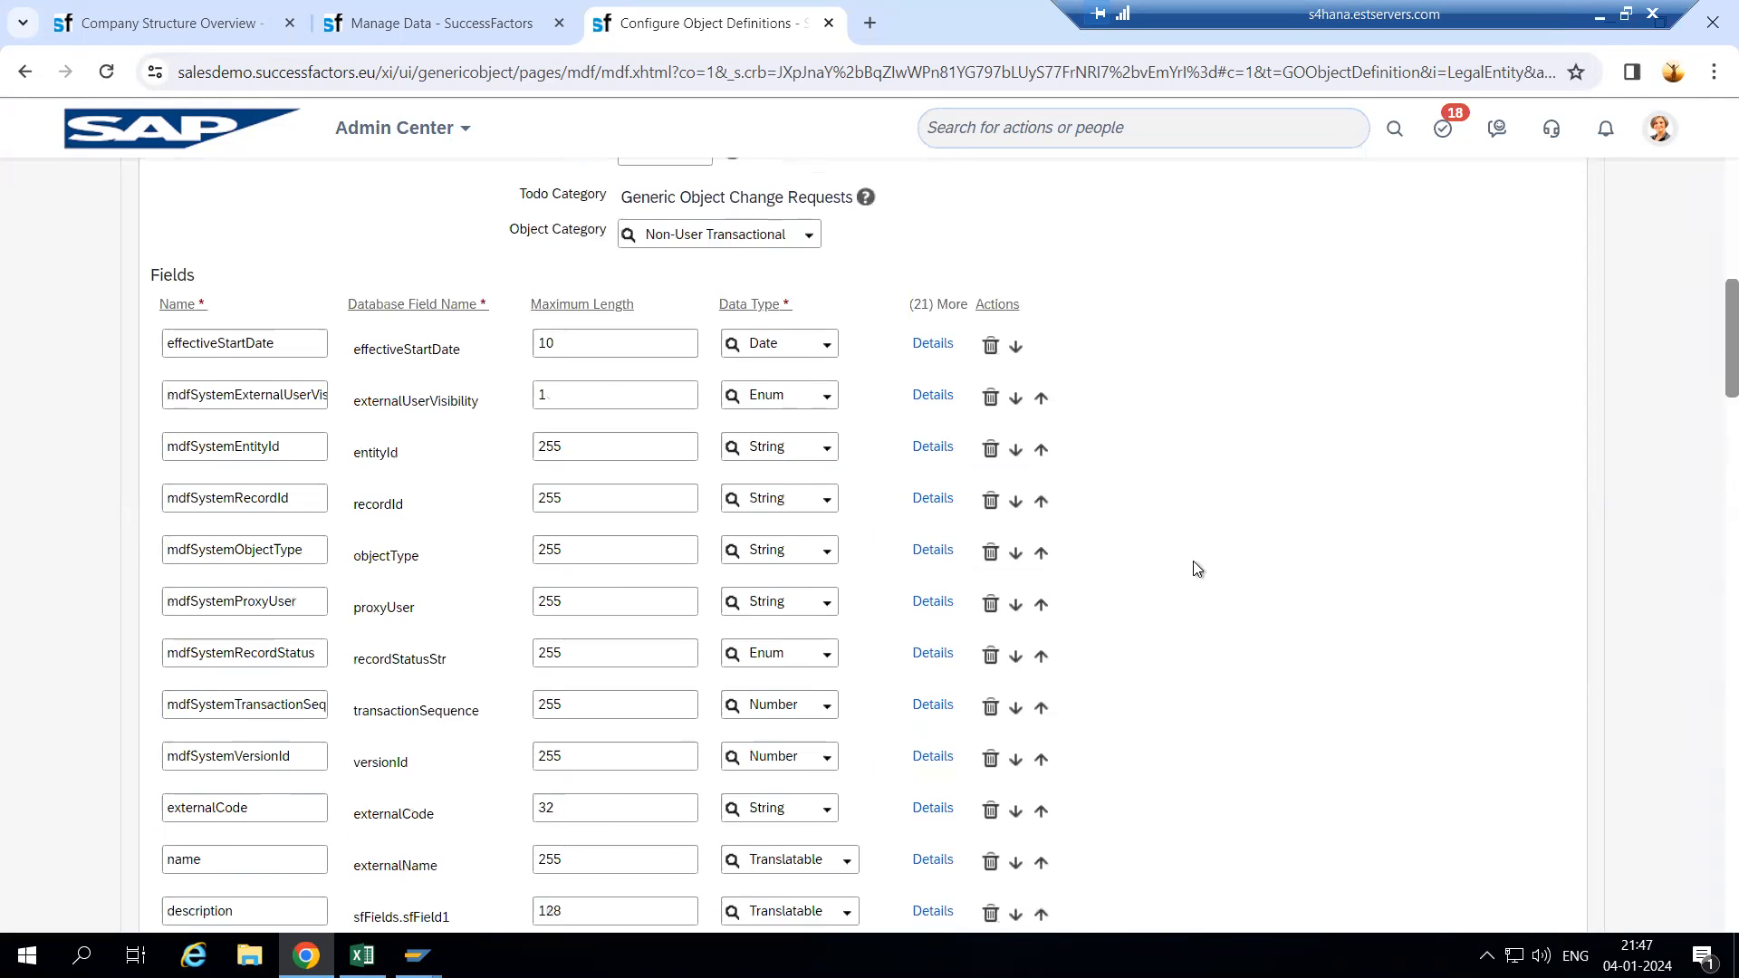
scroll(1426, 788, down, 15)
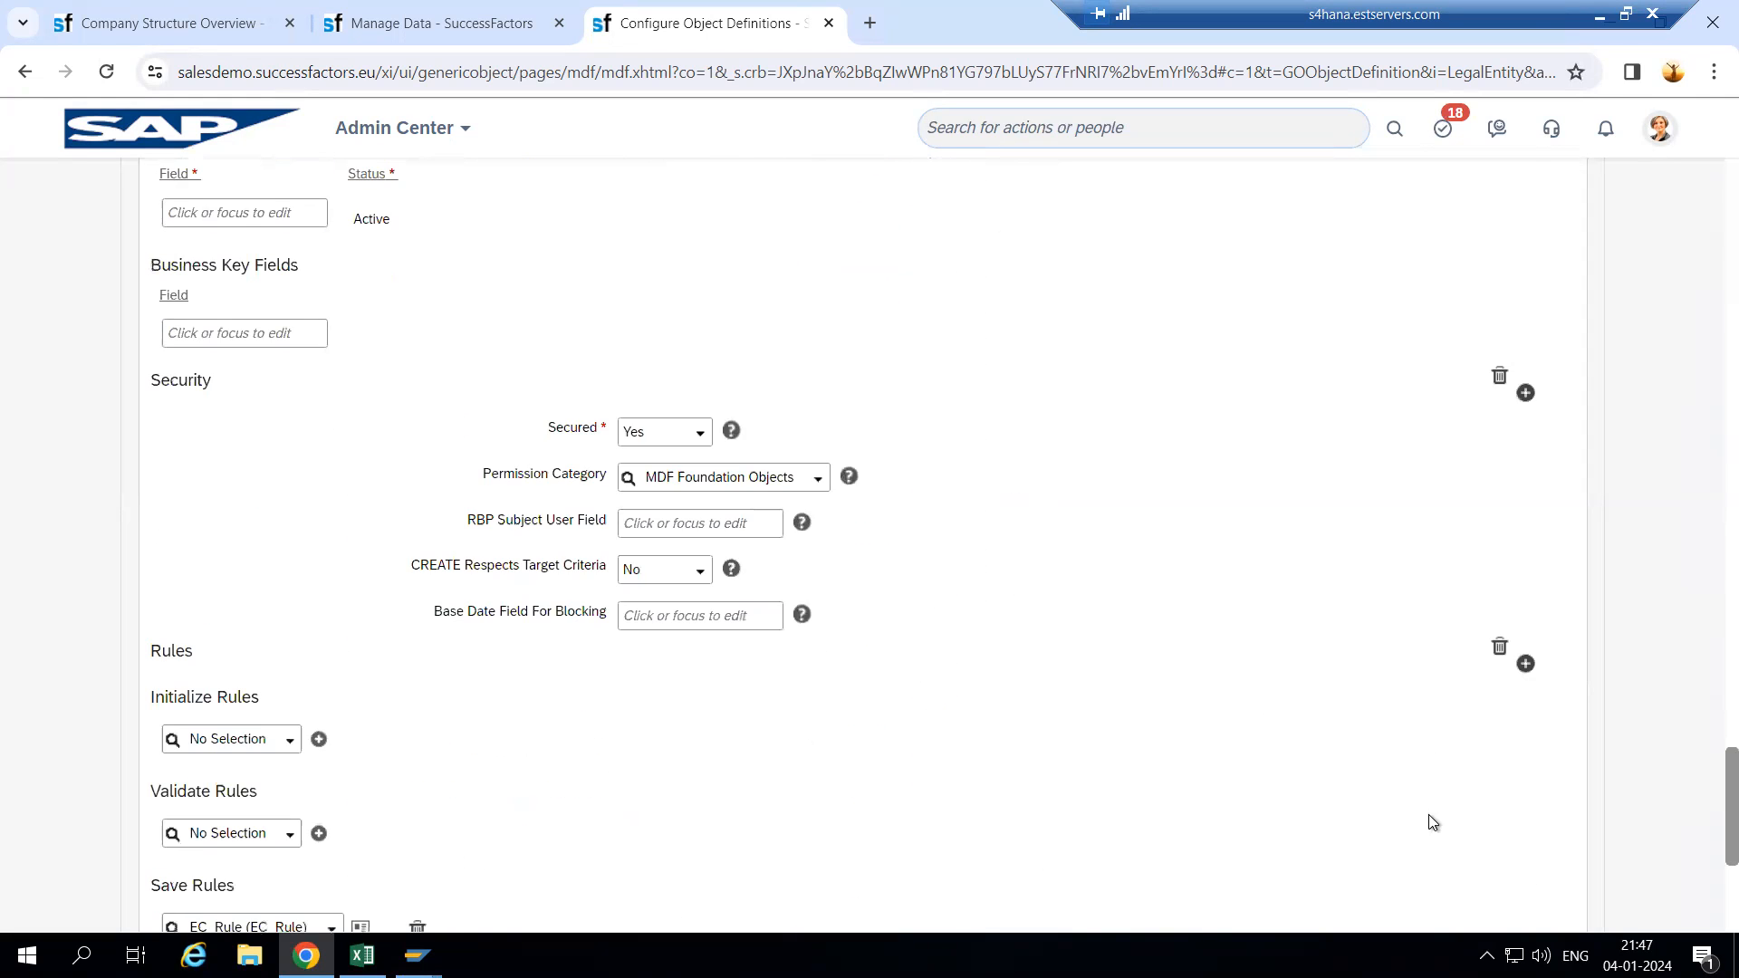
click(1460, 857)
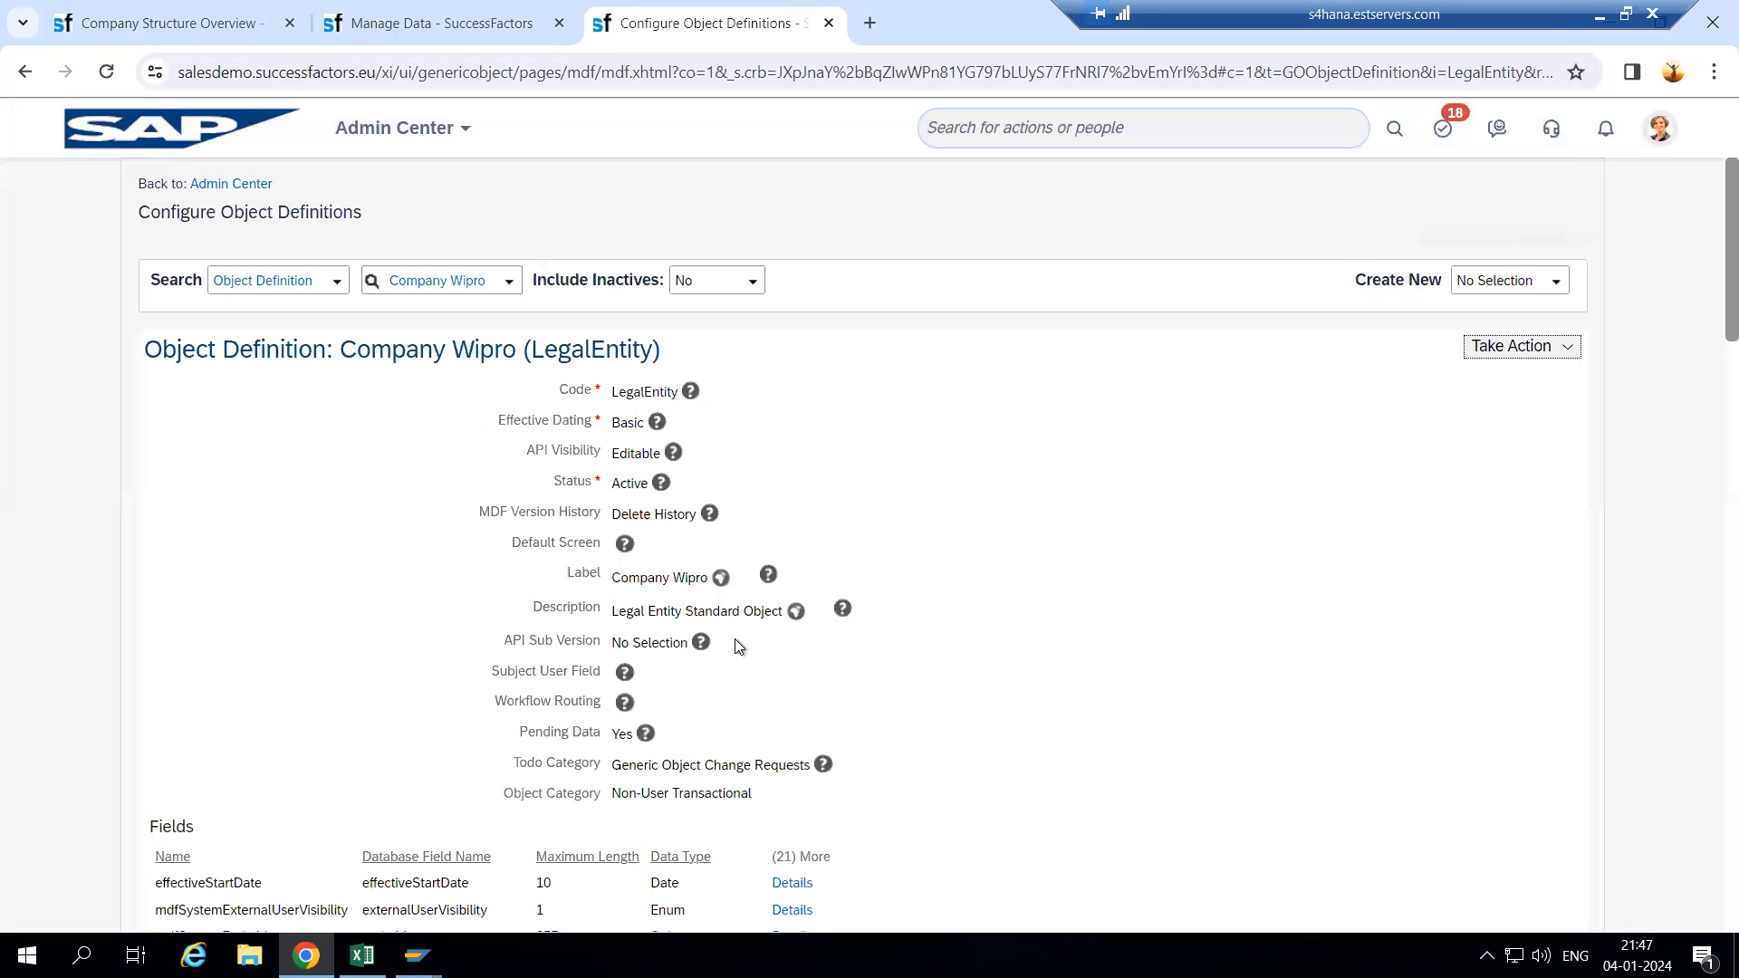
- Reload the Wipro record to verify its 'Company Wipro' heading, then return to the object definition
click(426, 23)
click(122, 69)
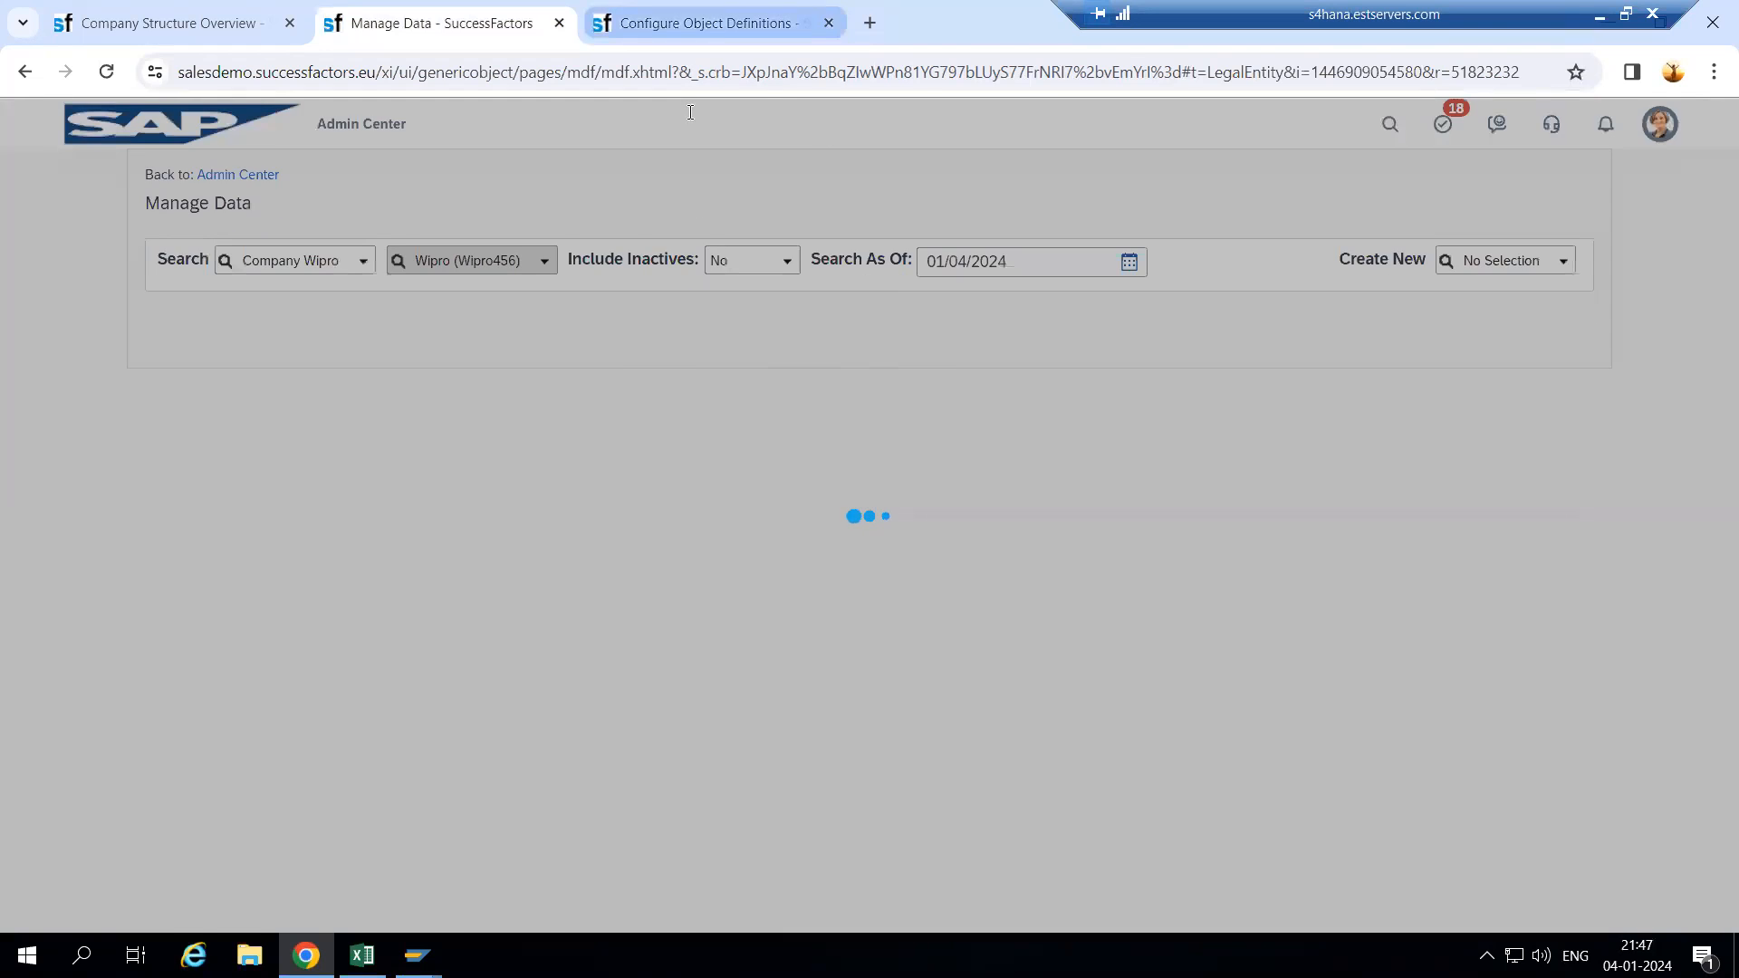
click(715, 18)
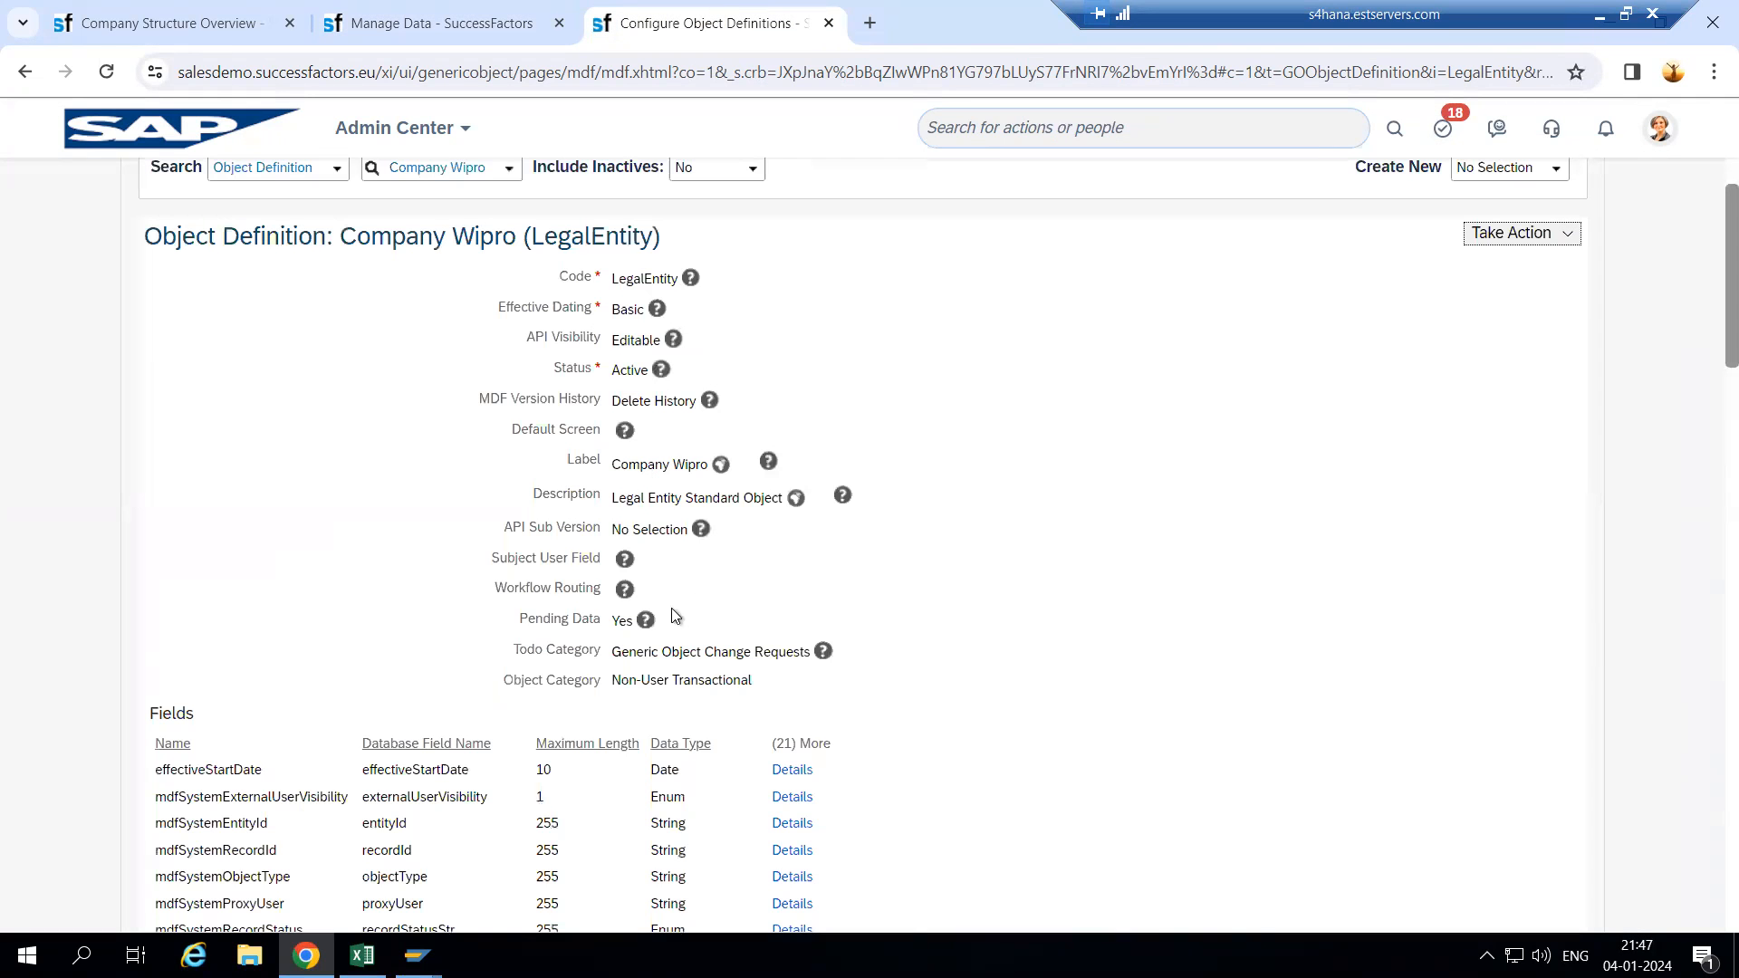
click(381, 22)
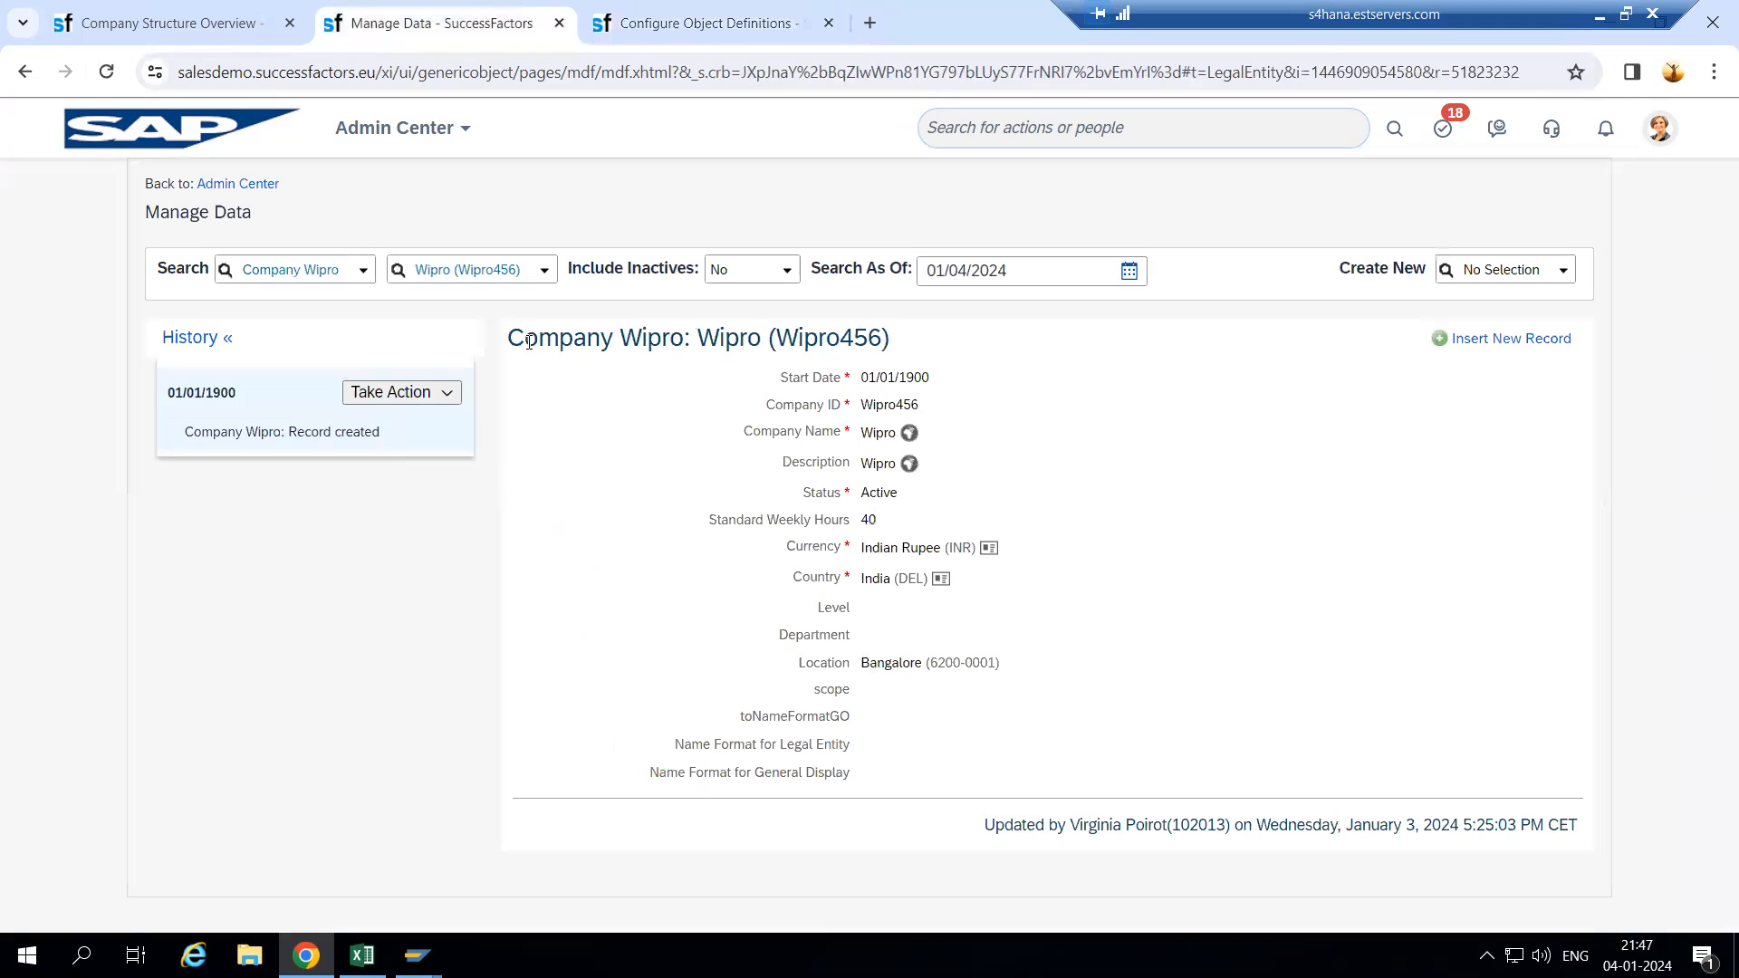
drag(730, 343, 508, 339)
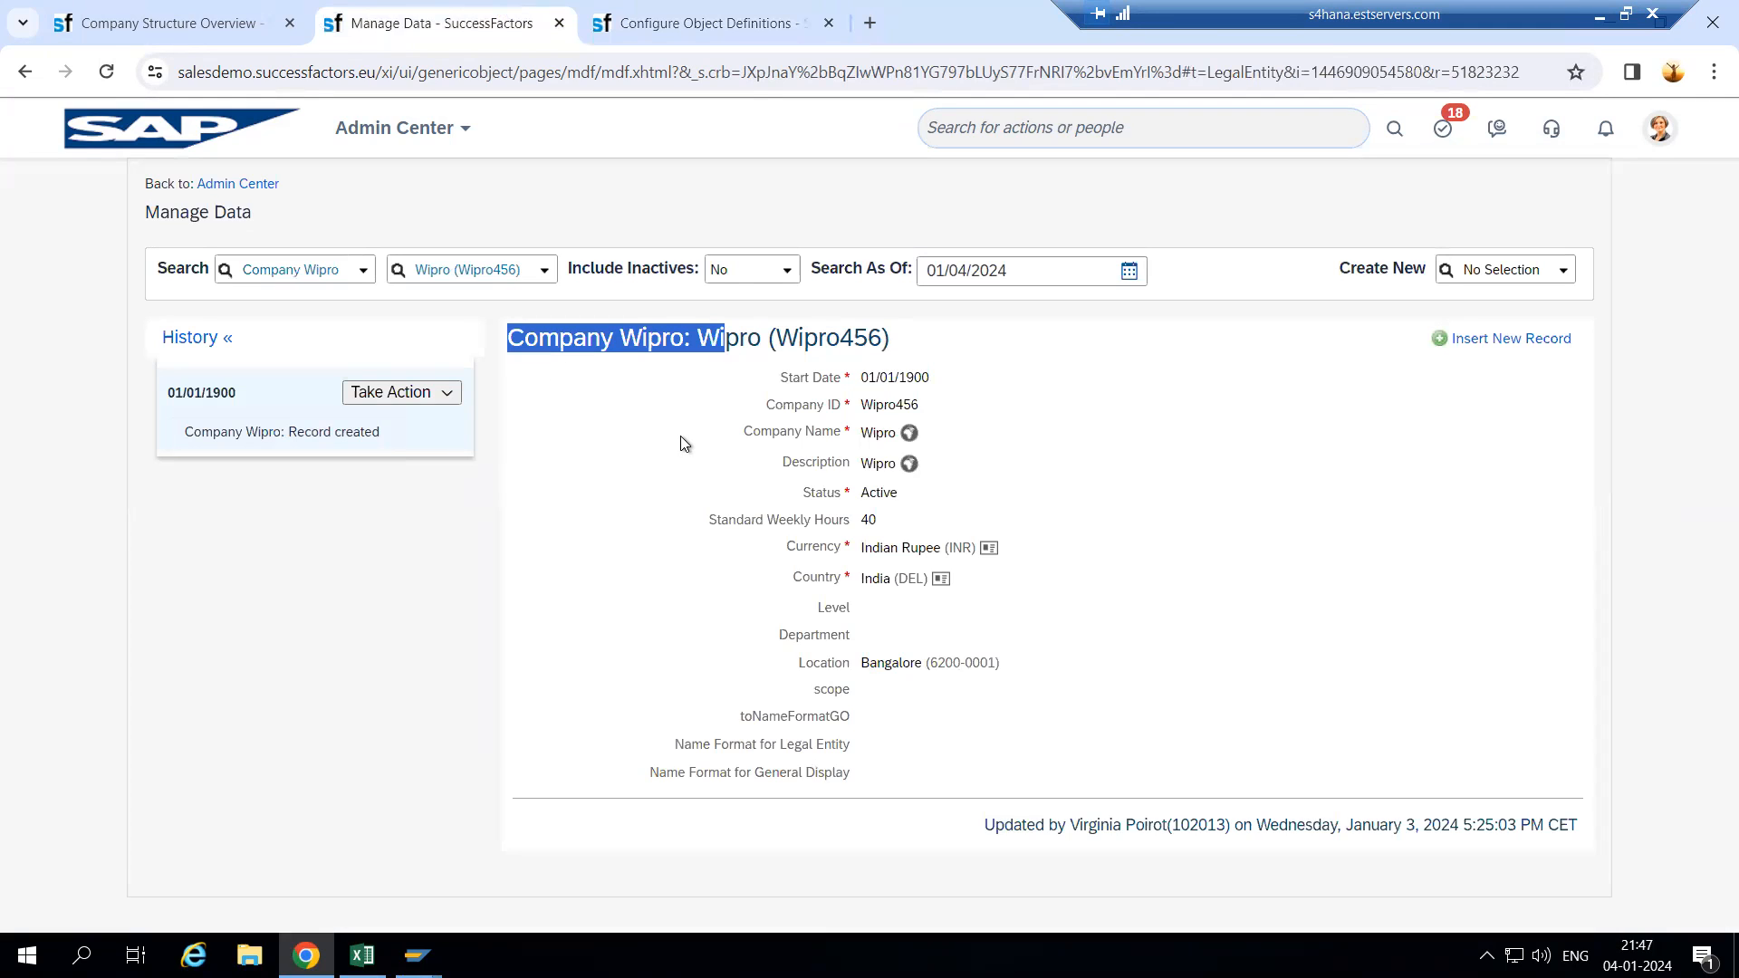
click(654, 415)
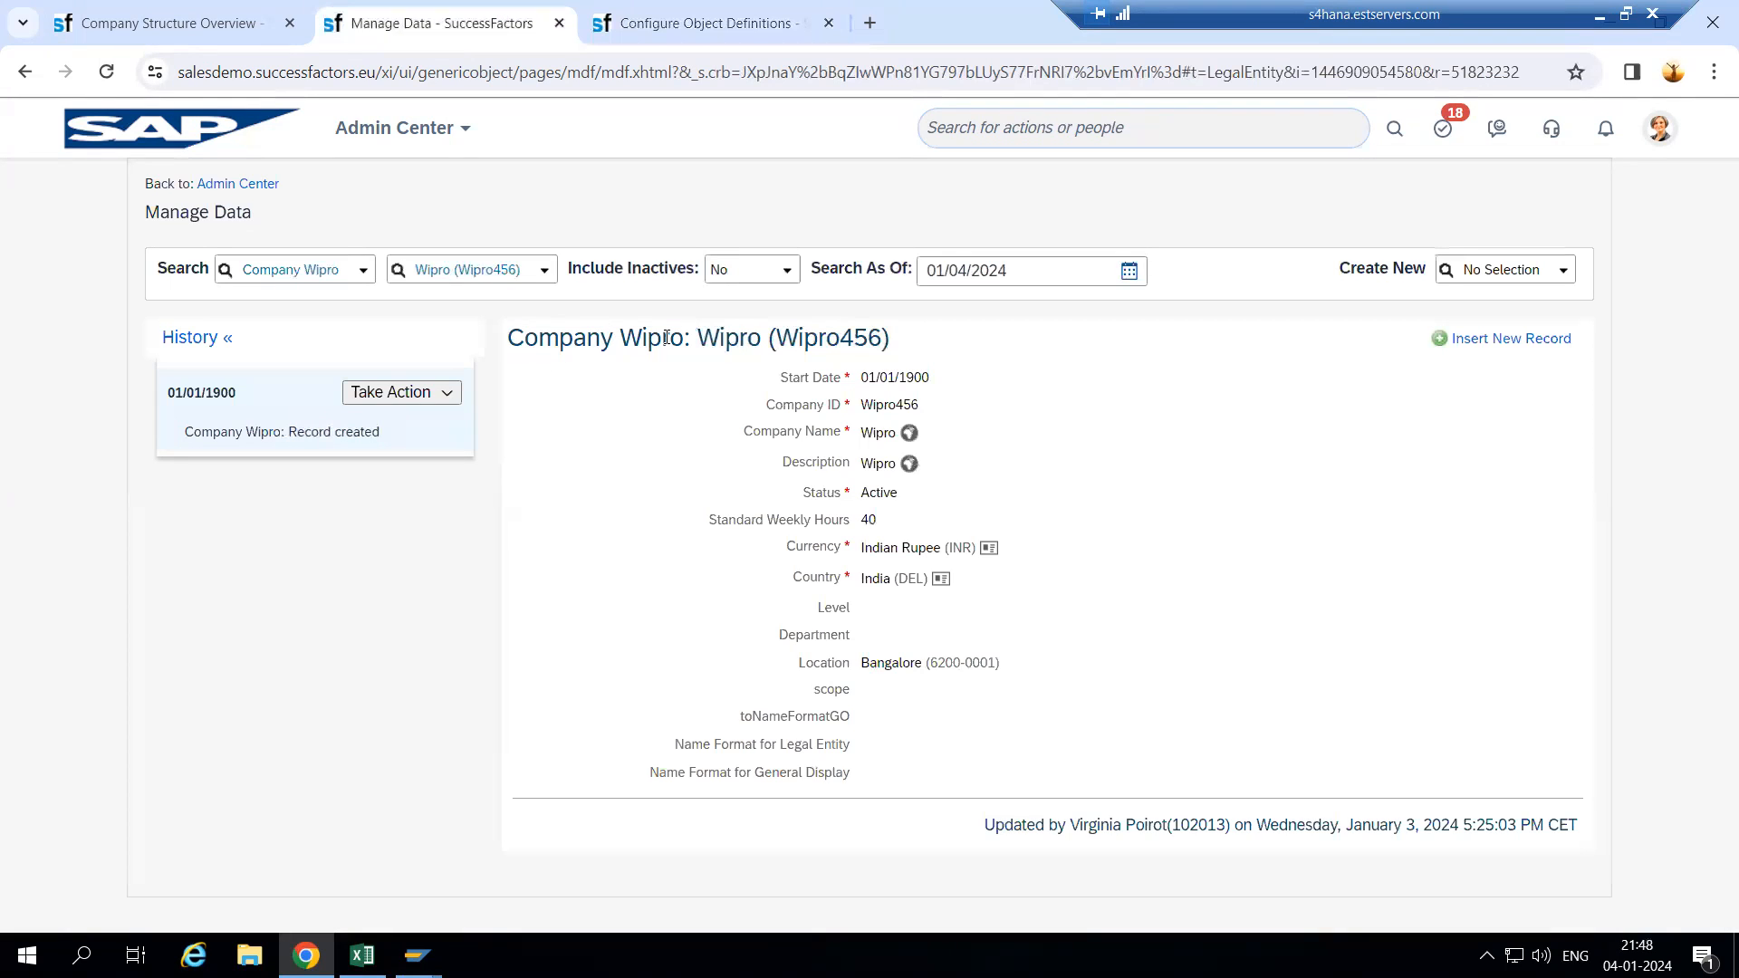
drag(509, 338, 703, 340)
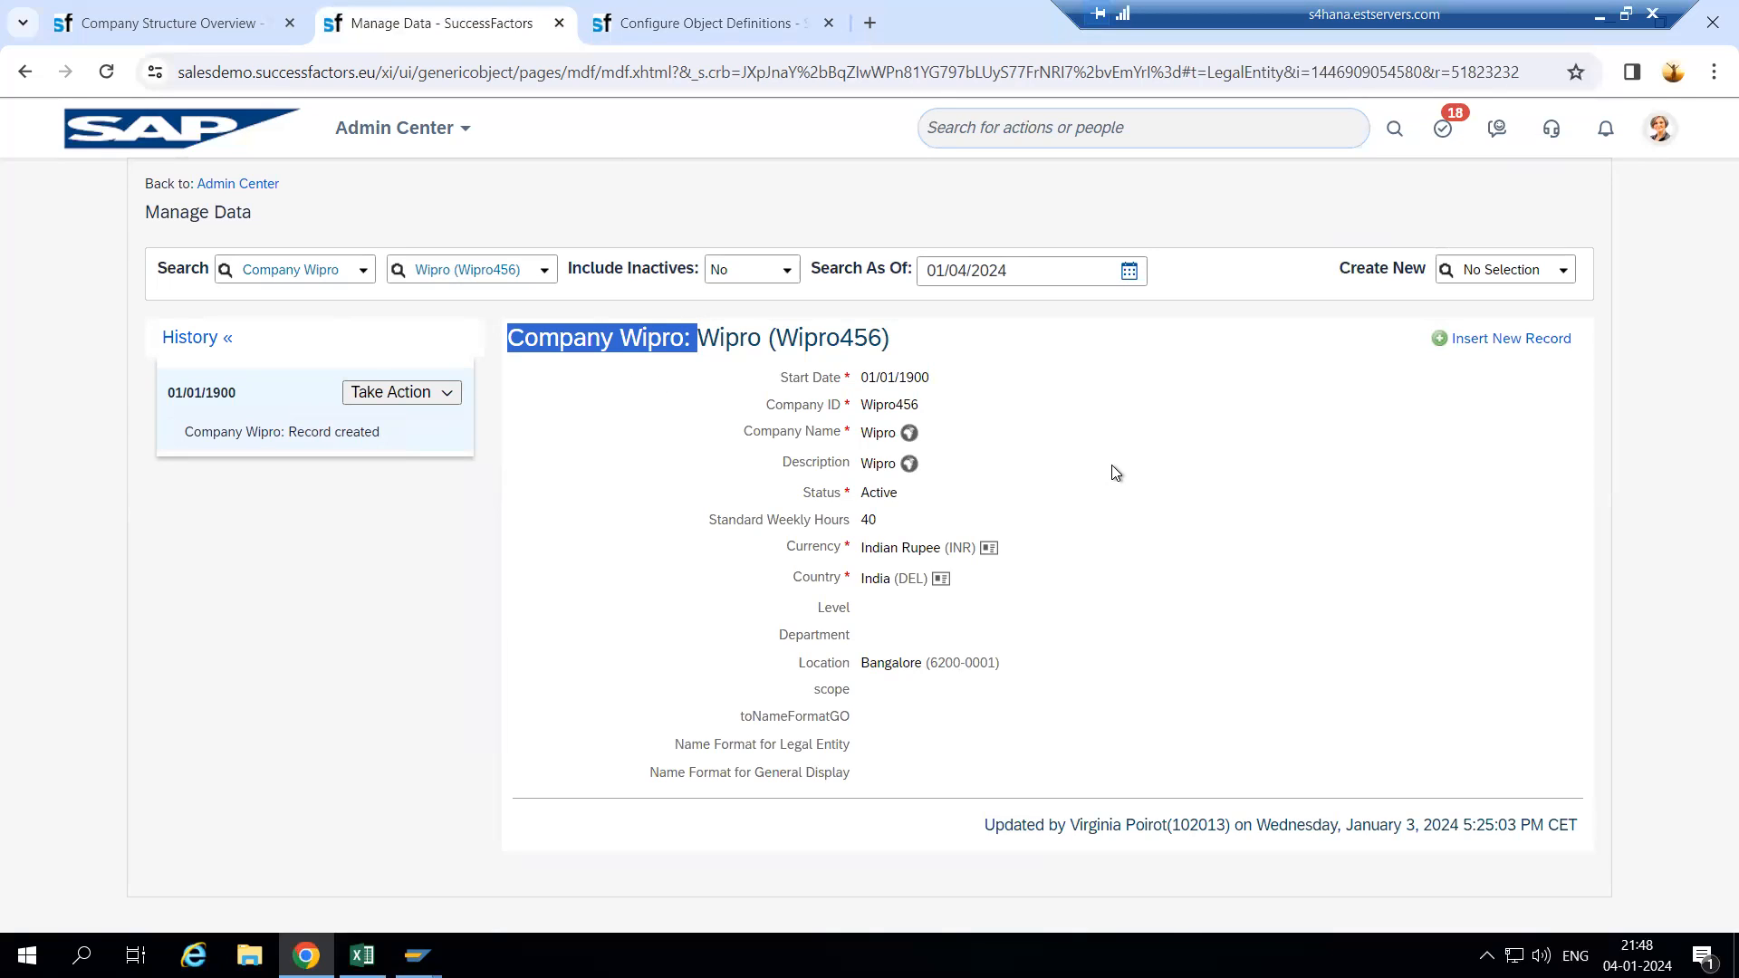
click(515, 337)
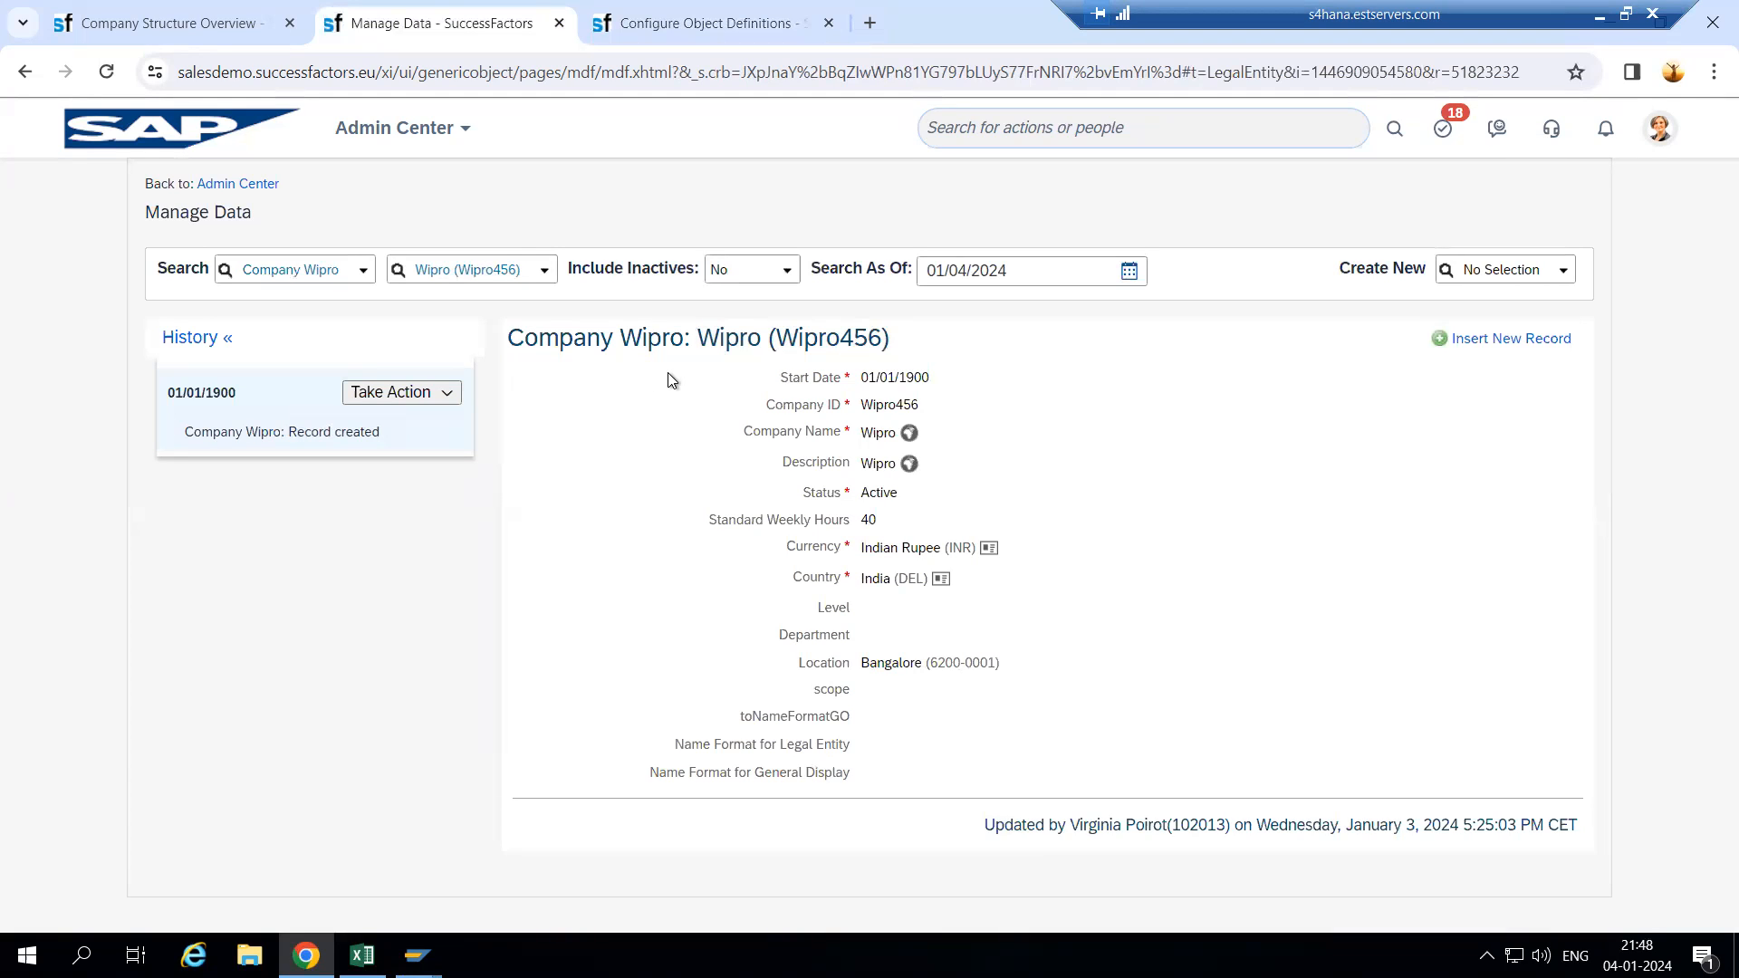
click(753, 4)
click(450, 5)
click(706, 23)
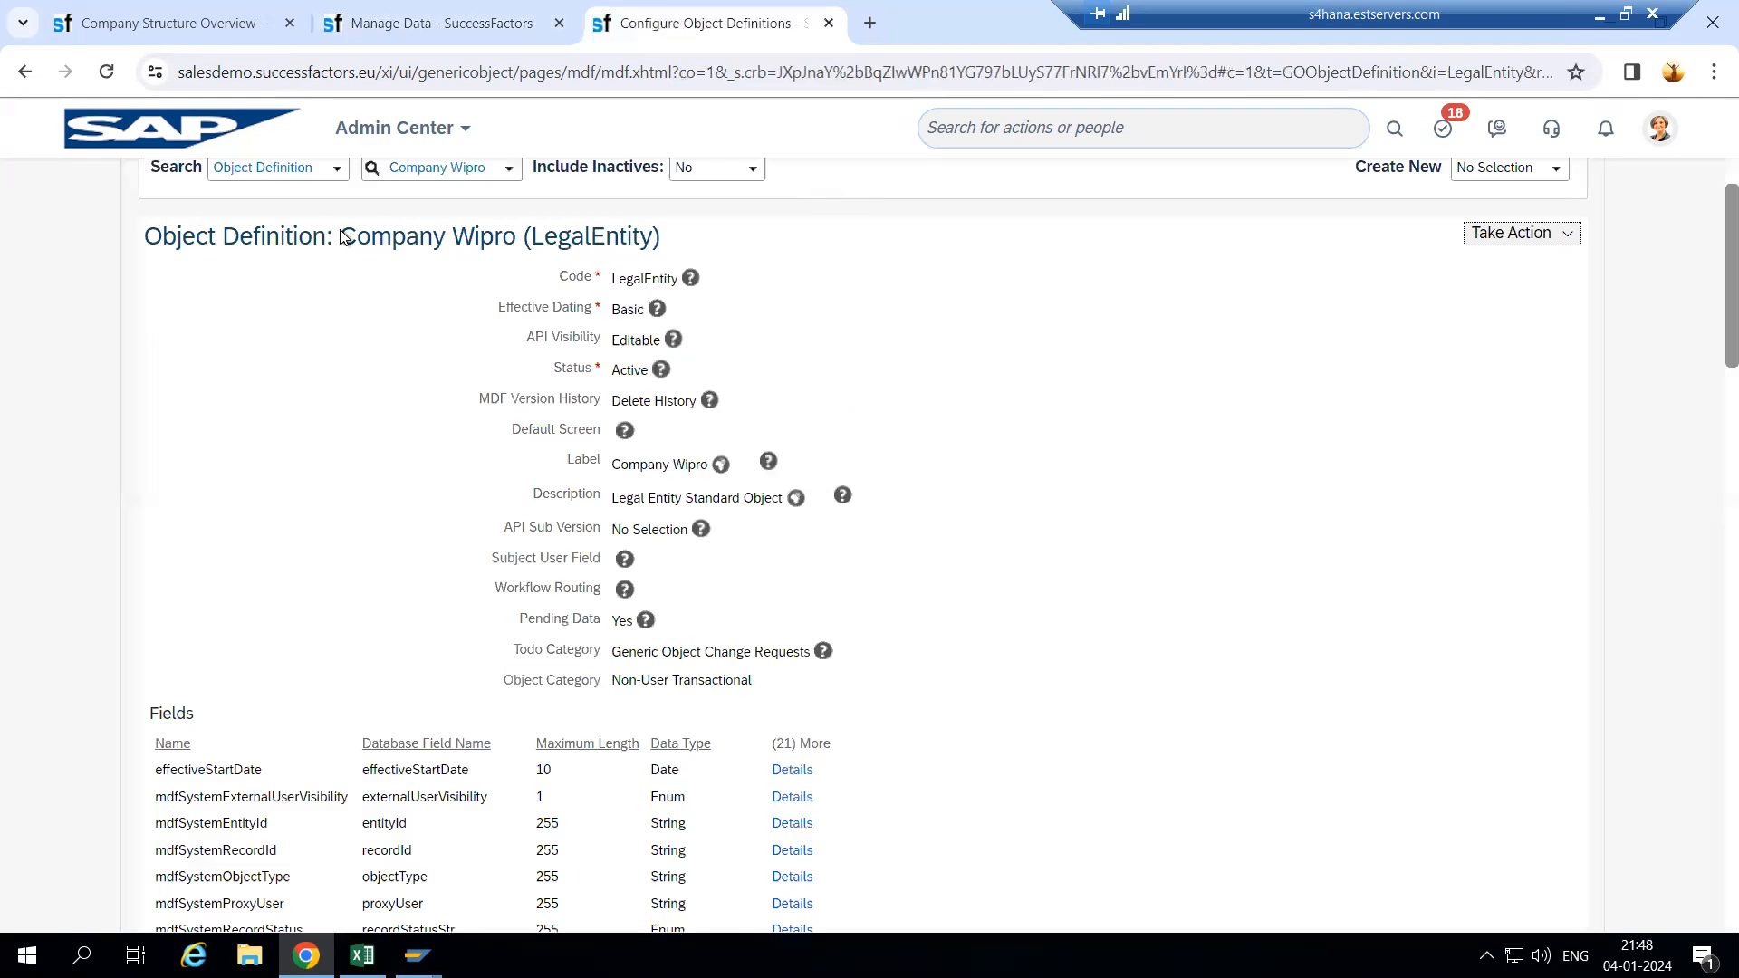
- Put the Company Wipro definition into Make Correction mode and scroll down to its Fields
click(1491, 241)
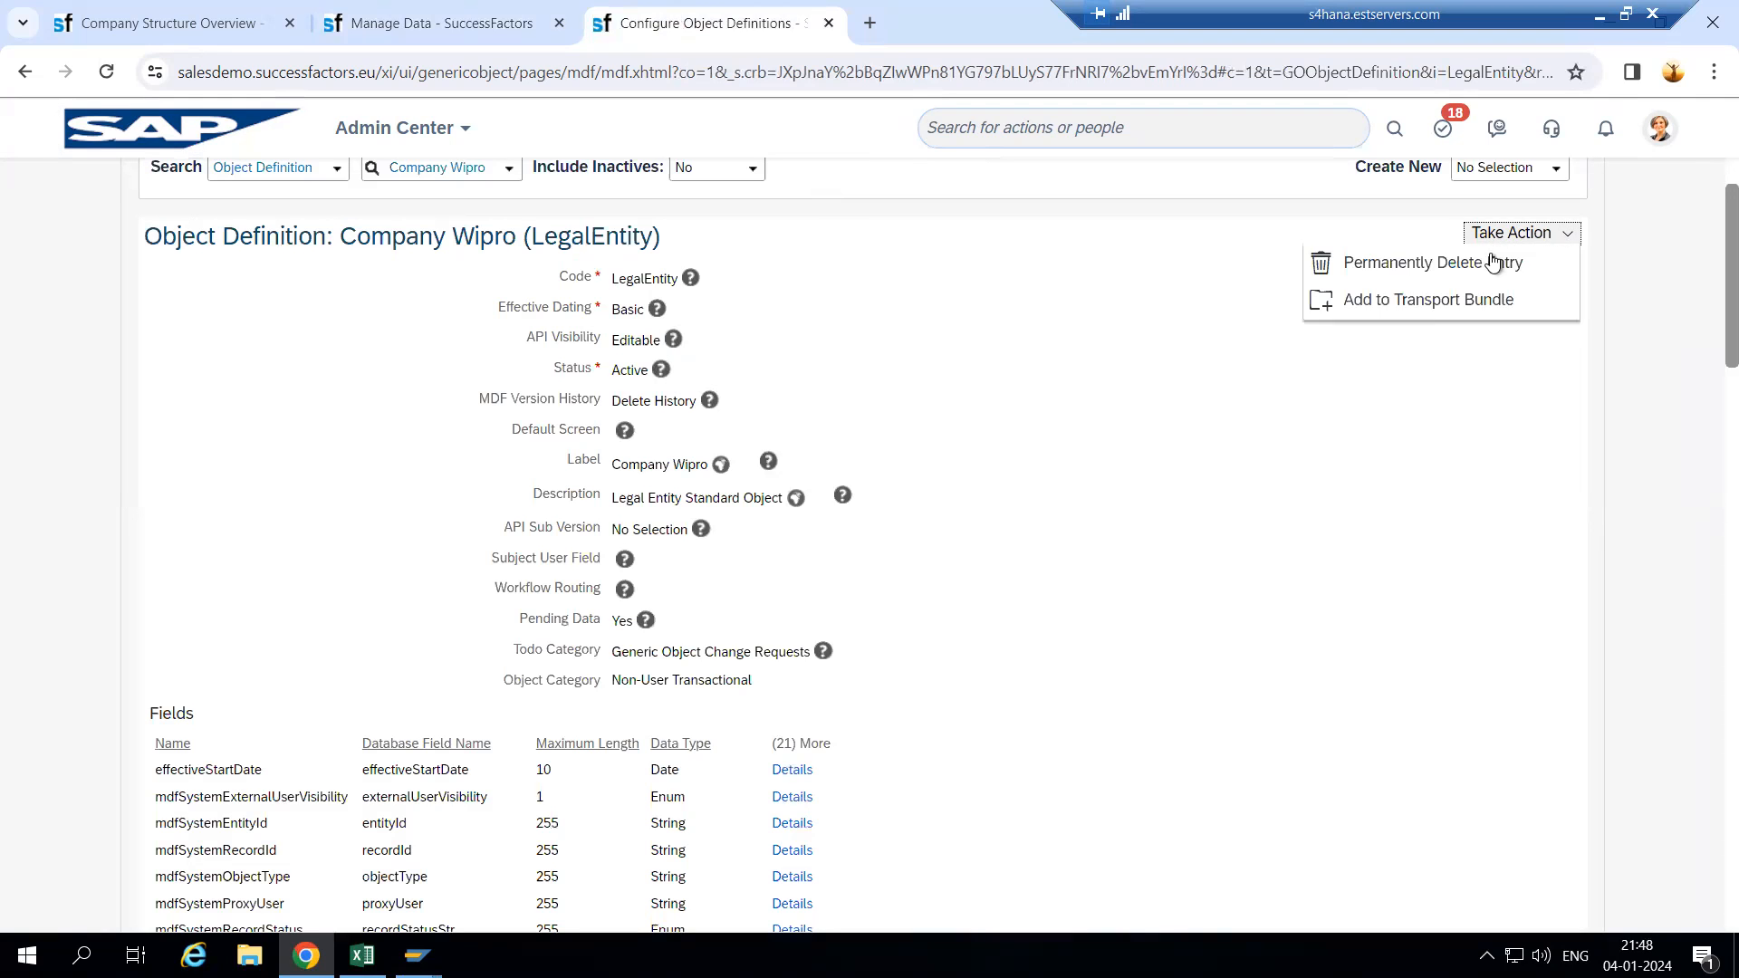
click(1469, 266)
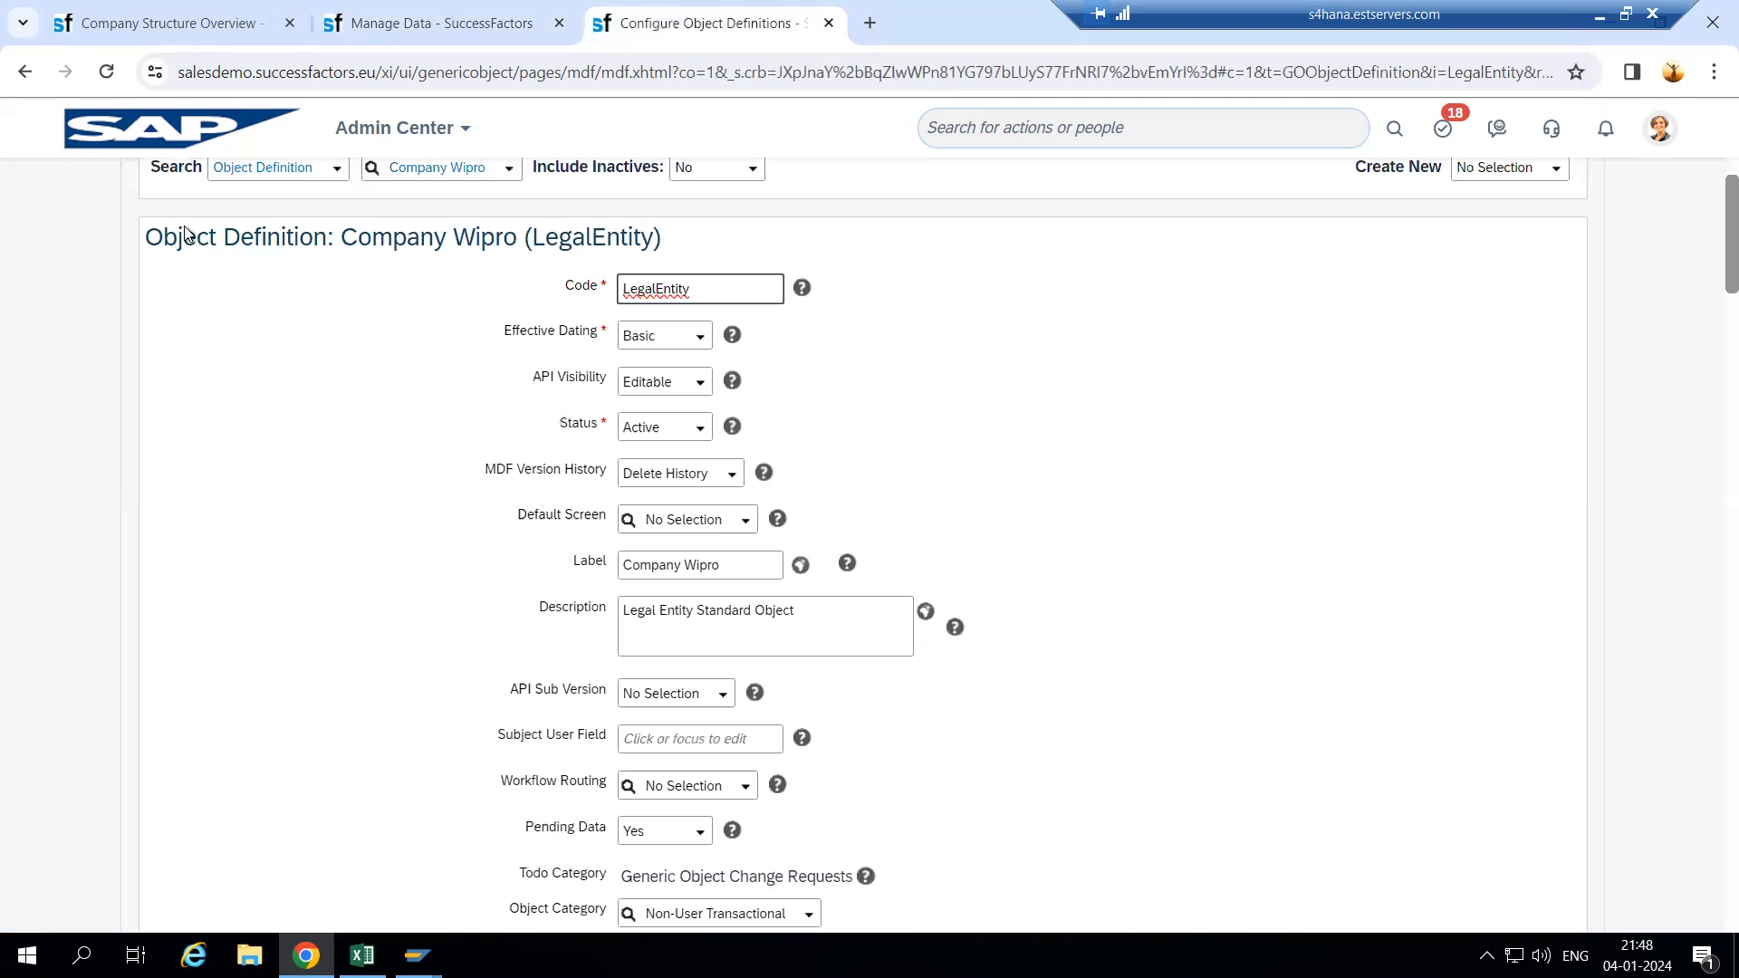
scroll(715, 399, down, 10)
scroll(39, 613, down, 12)
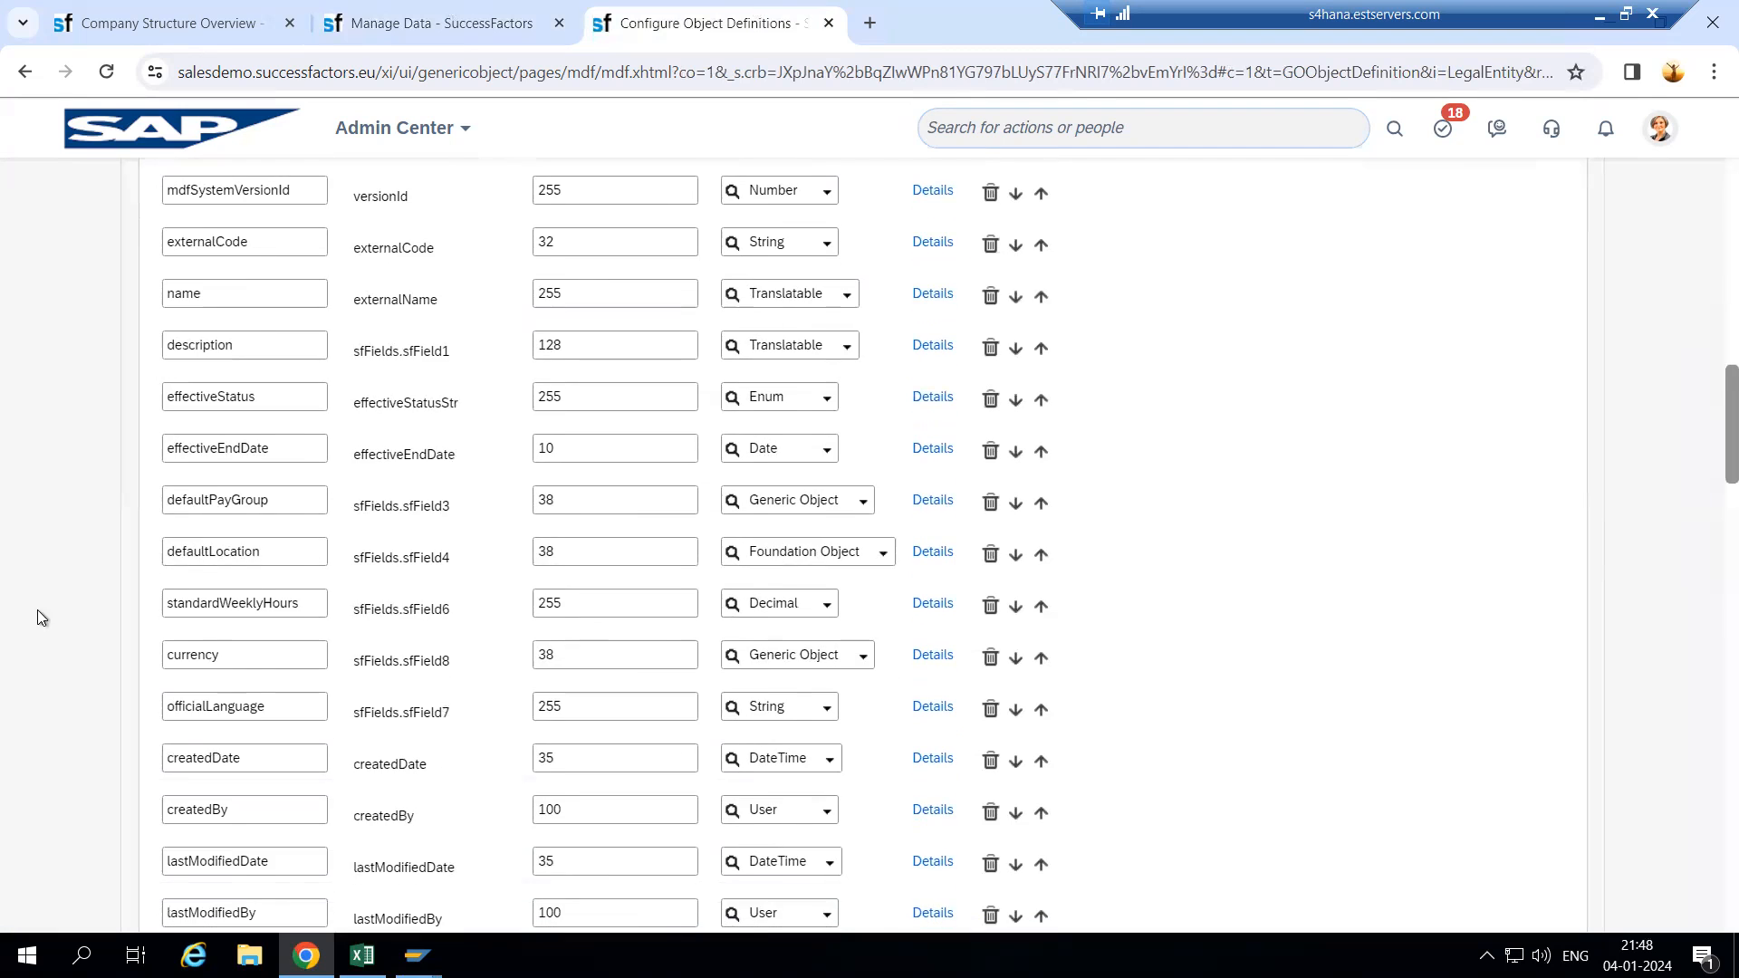
scroll(193, 615, down, 3)
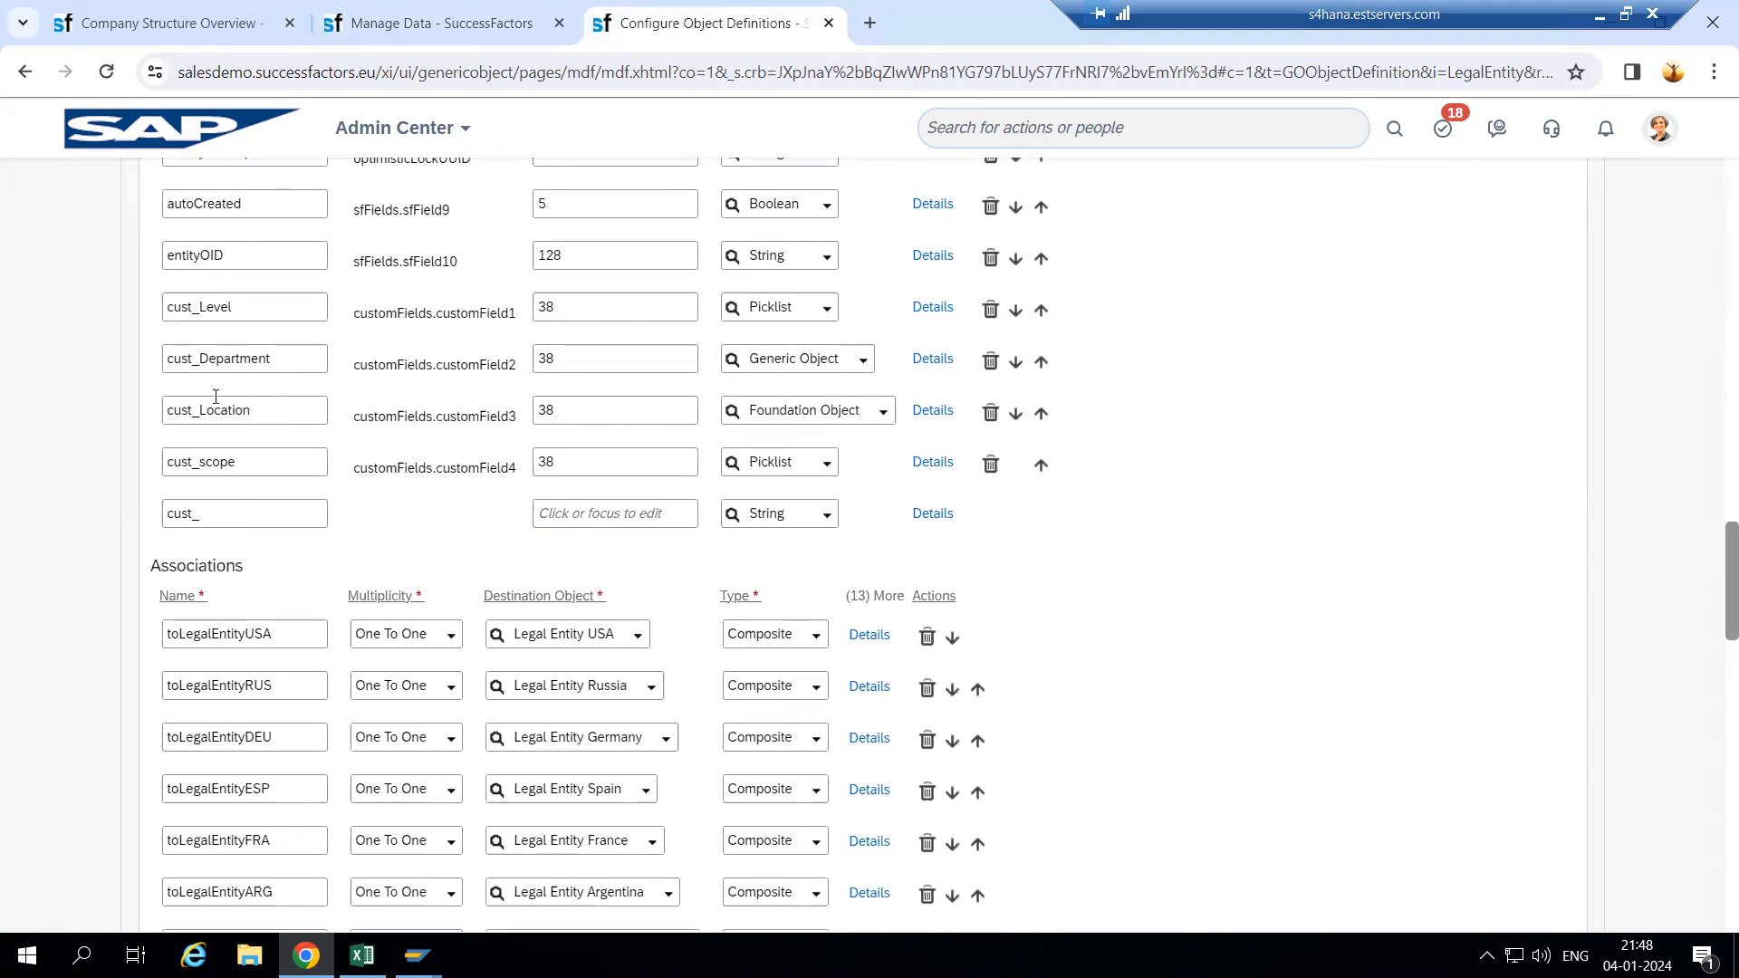
click(395, 36)
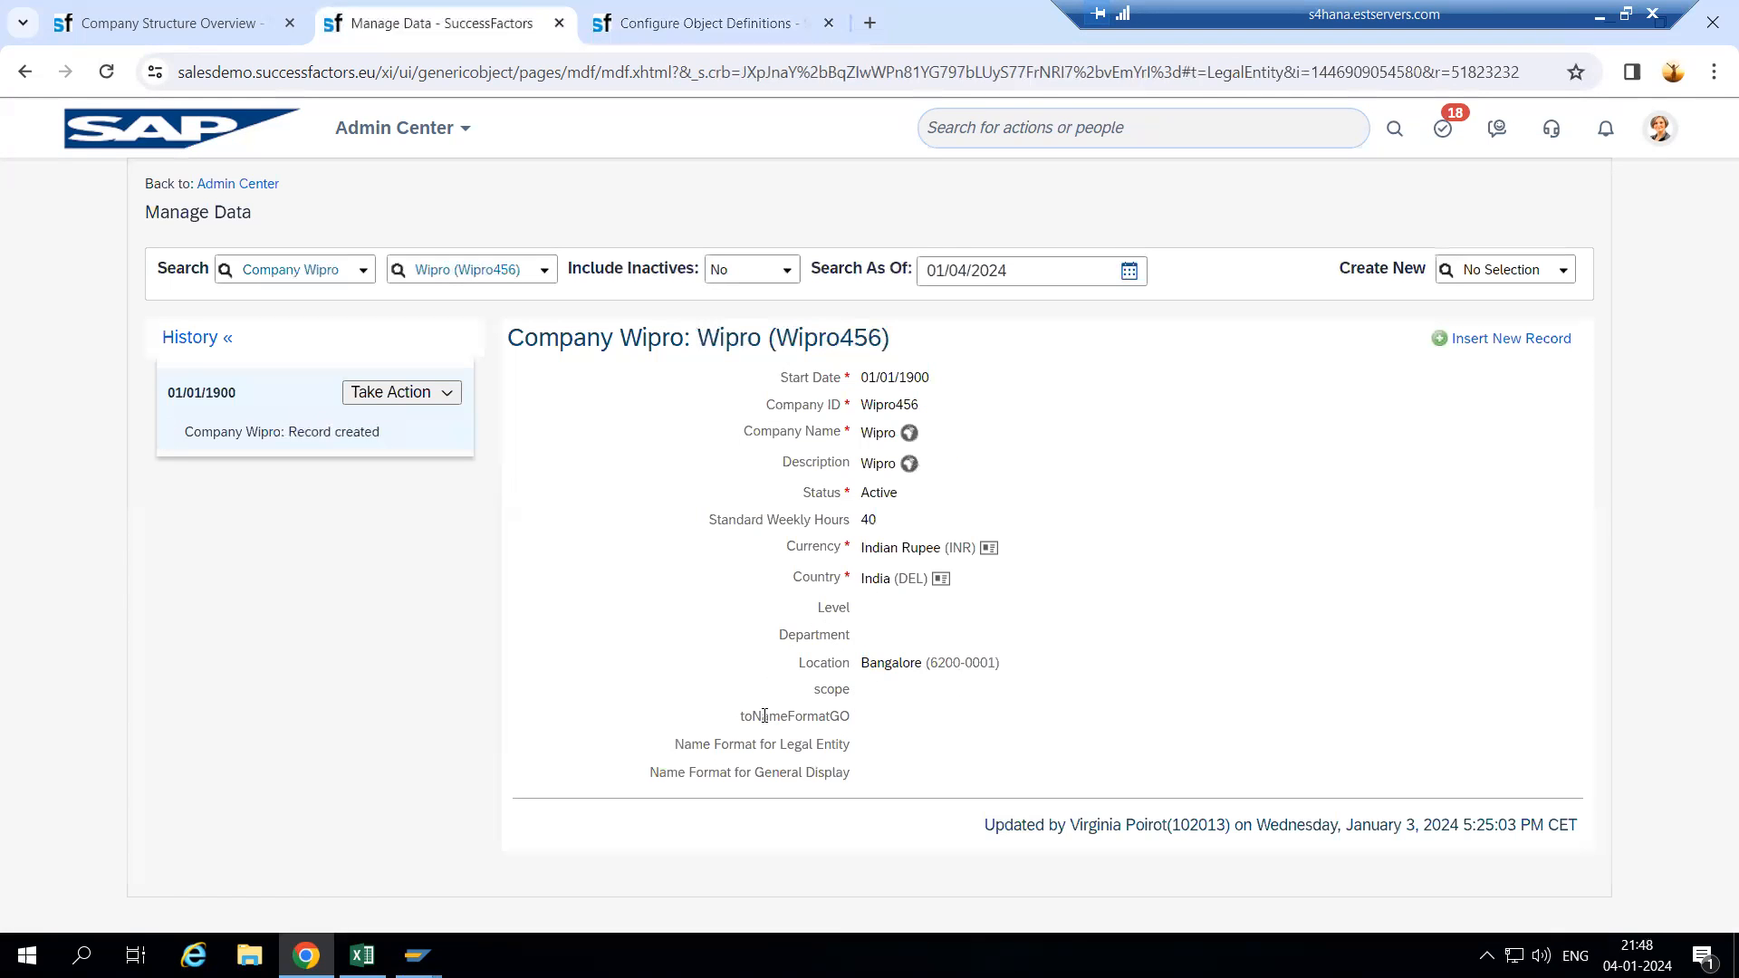
click(651, 24)
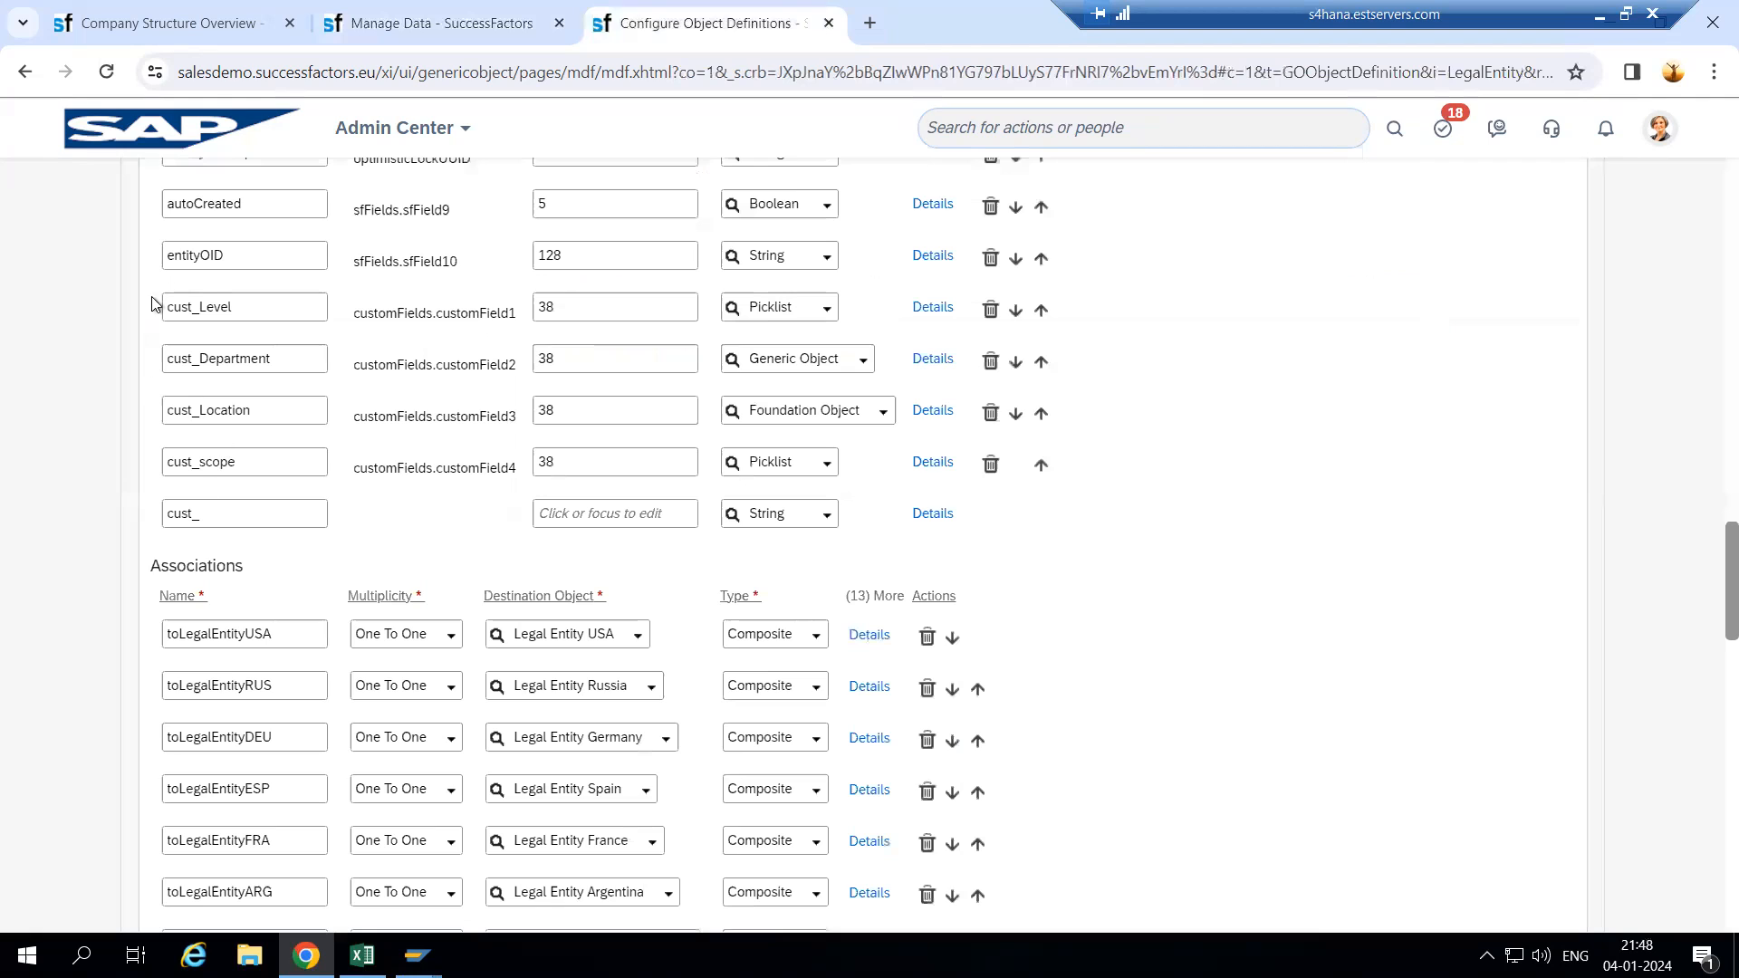
- Delete the cust_Level, cust_Department, cust_Location and cust_scope fields
click(993, 313)
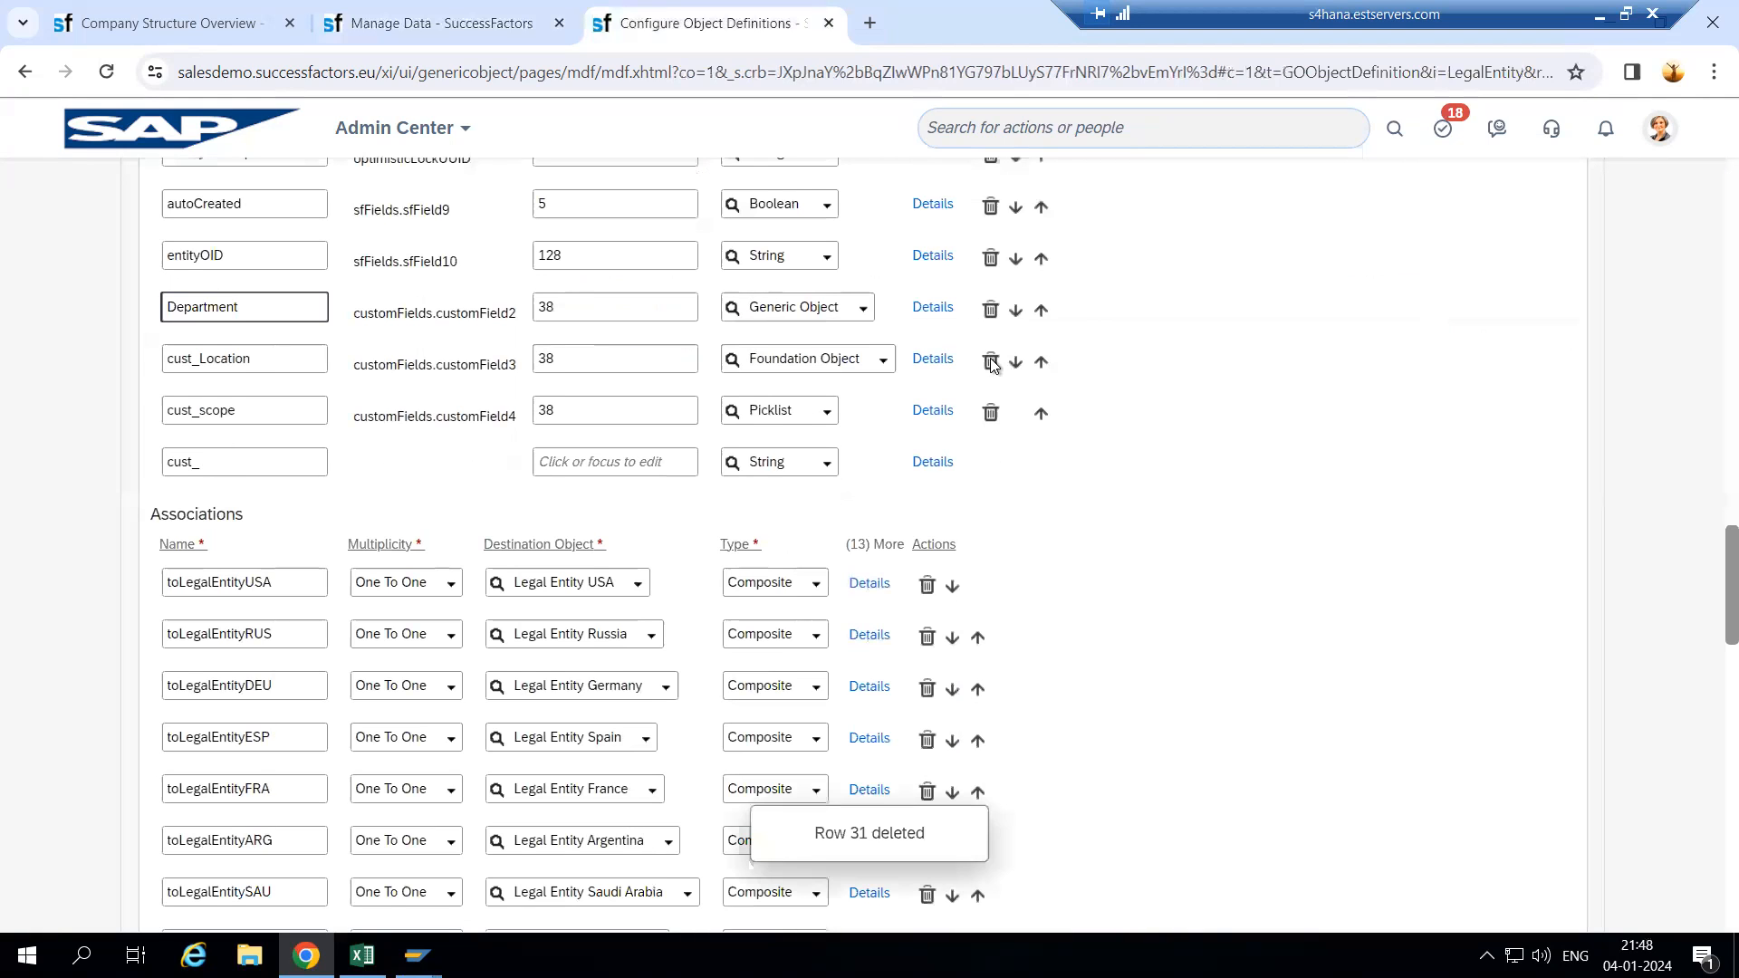
click(991, 311)
click(991, 310)
click(991, 311)
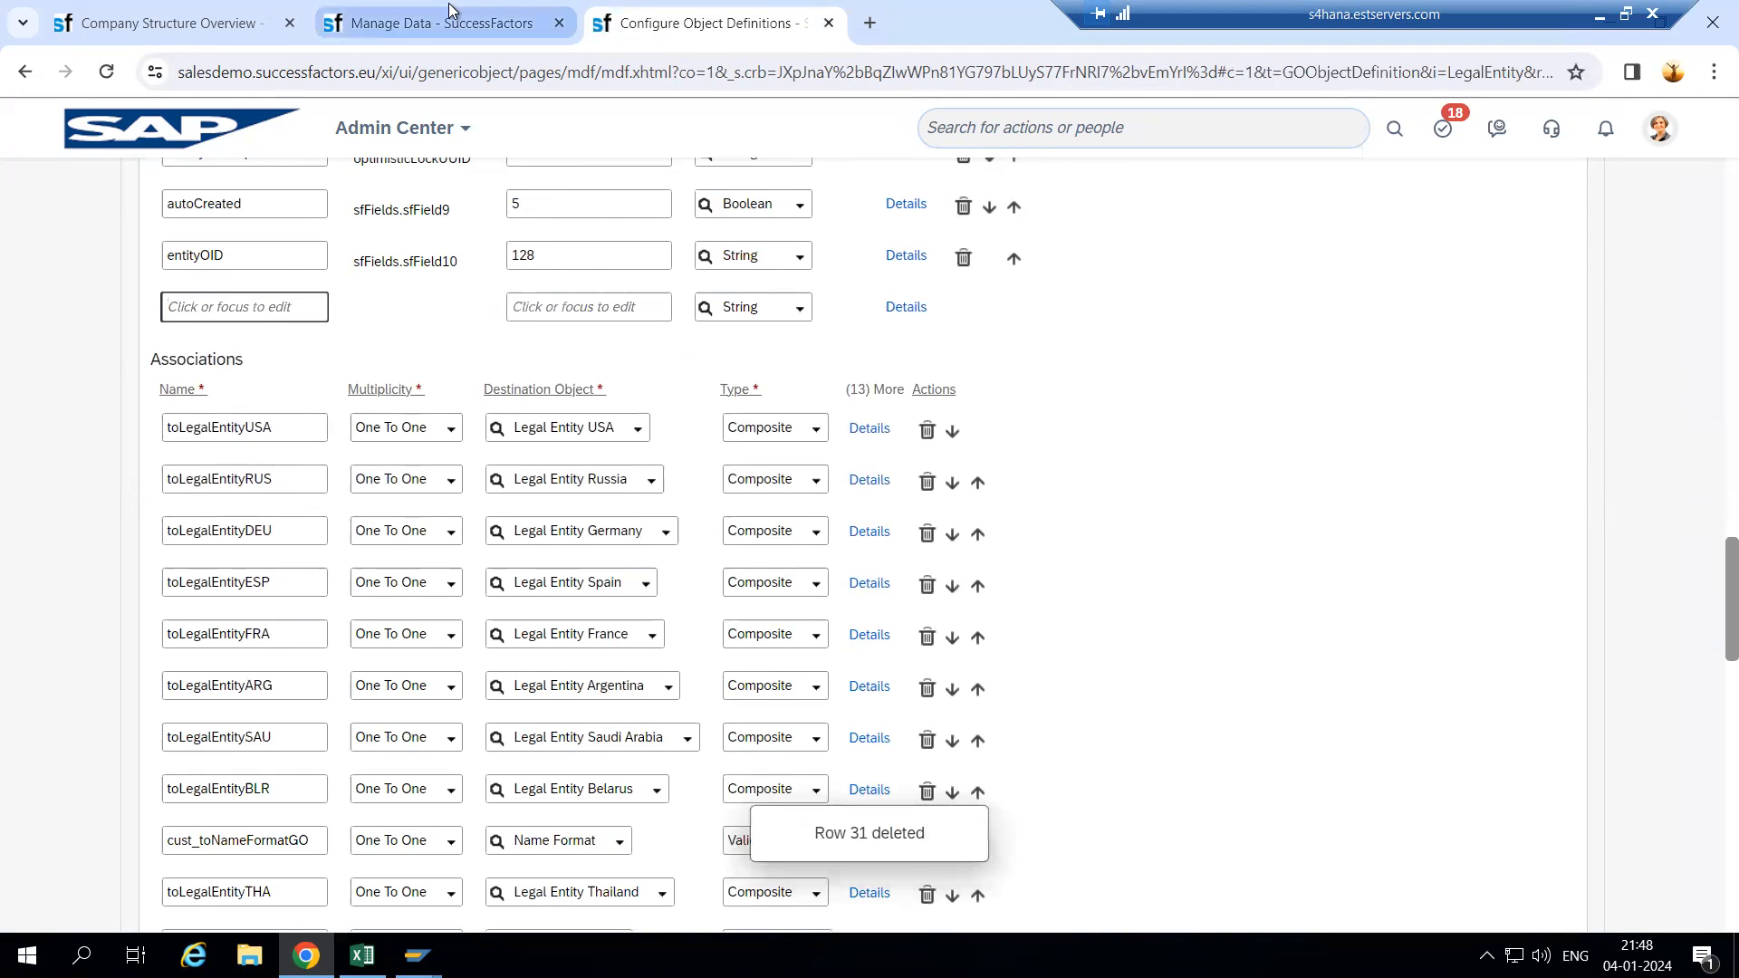
click(435, 23)
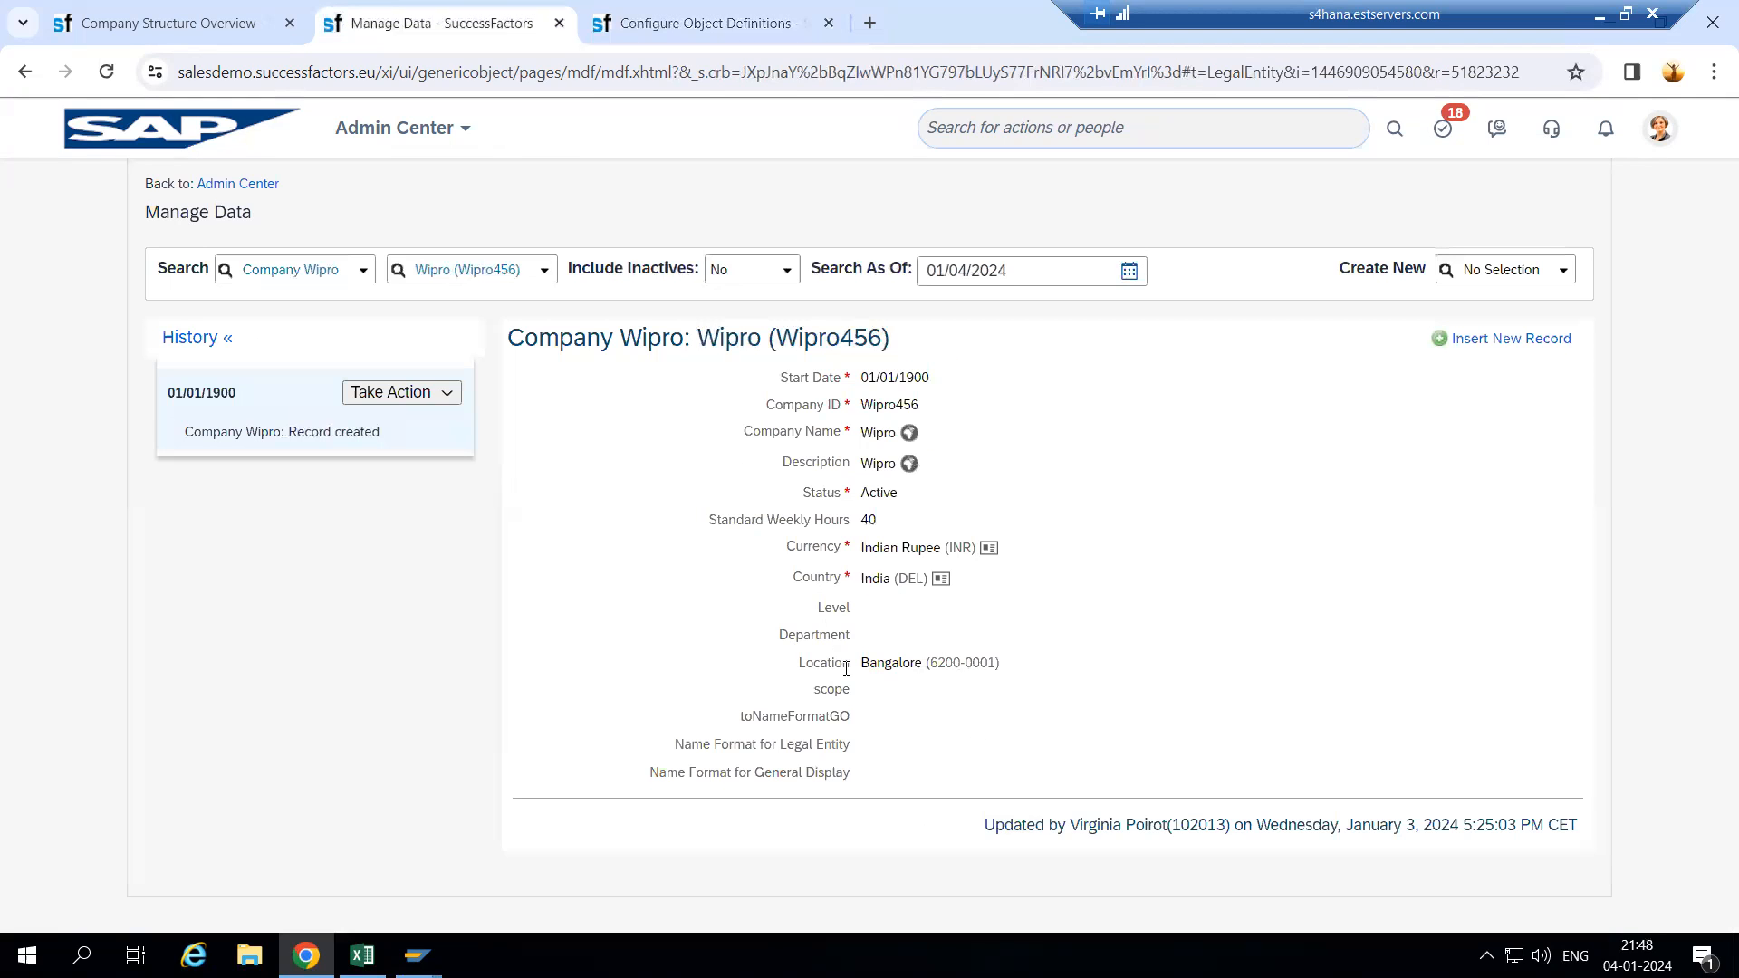
- Add a new field named cust_Address to the definition
click(696, 26)
click(246, 309)
text(Address)
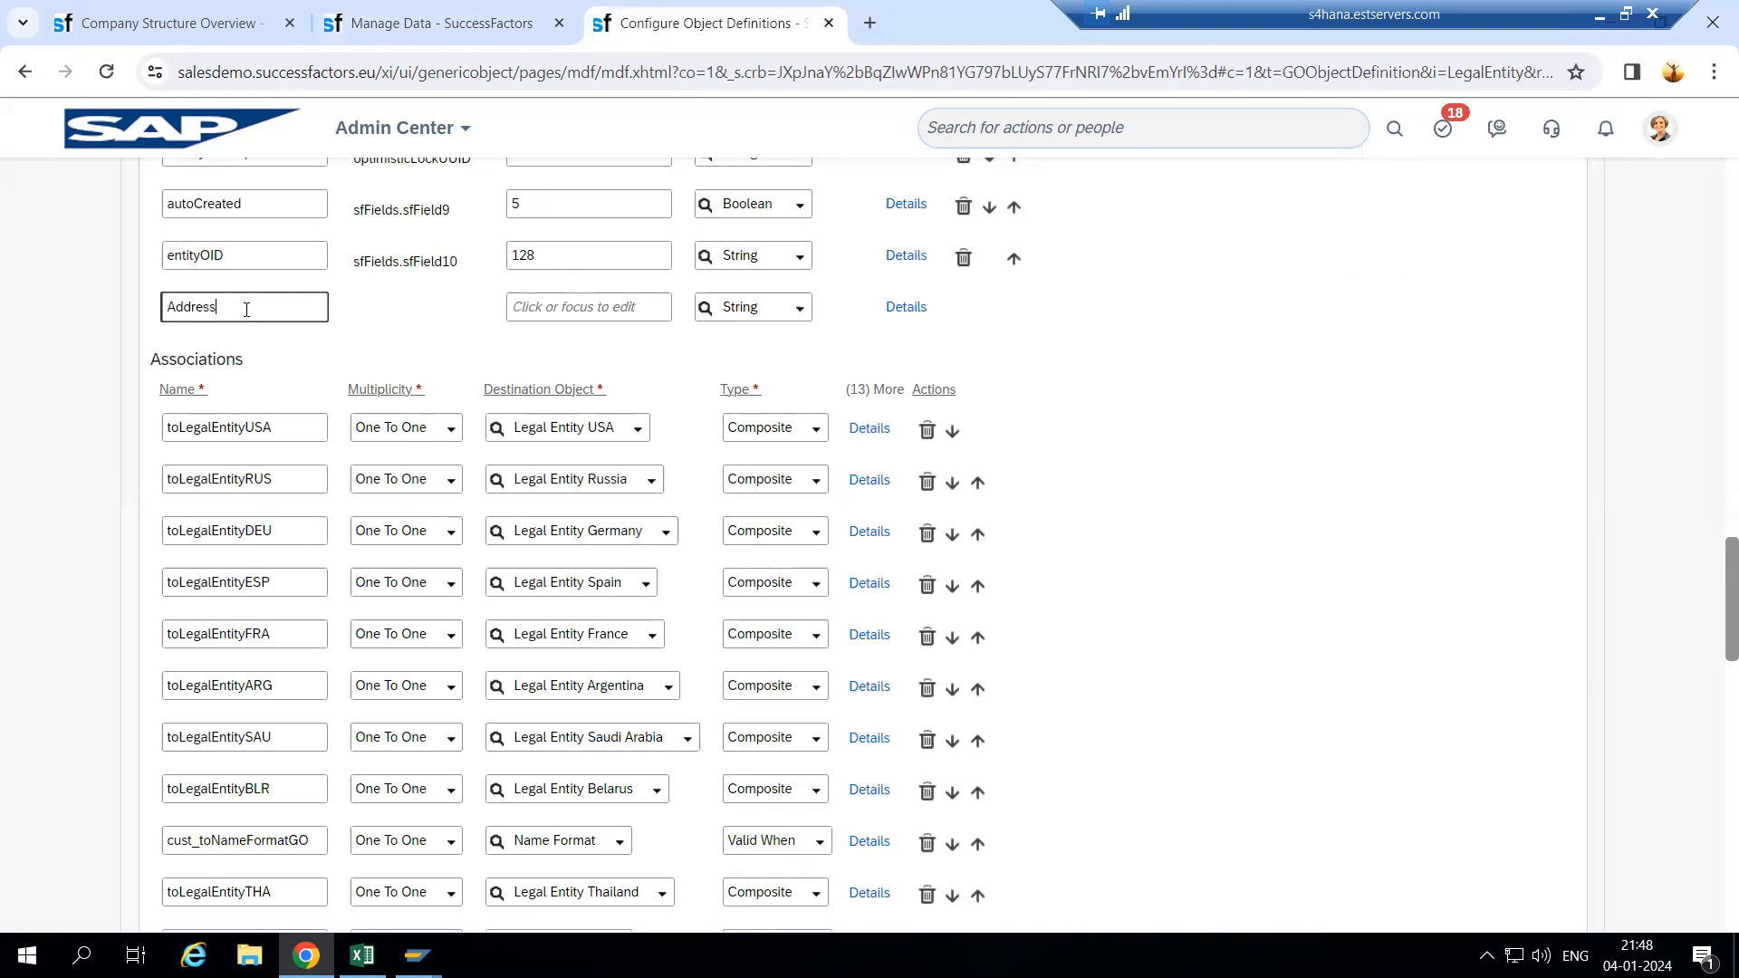
click(346, 323)
click(317, 318)
click(339, 325)
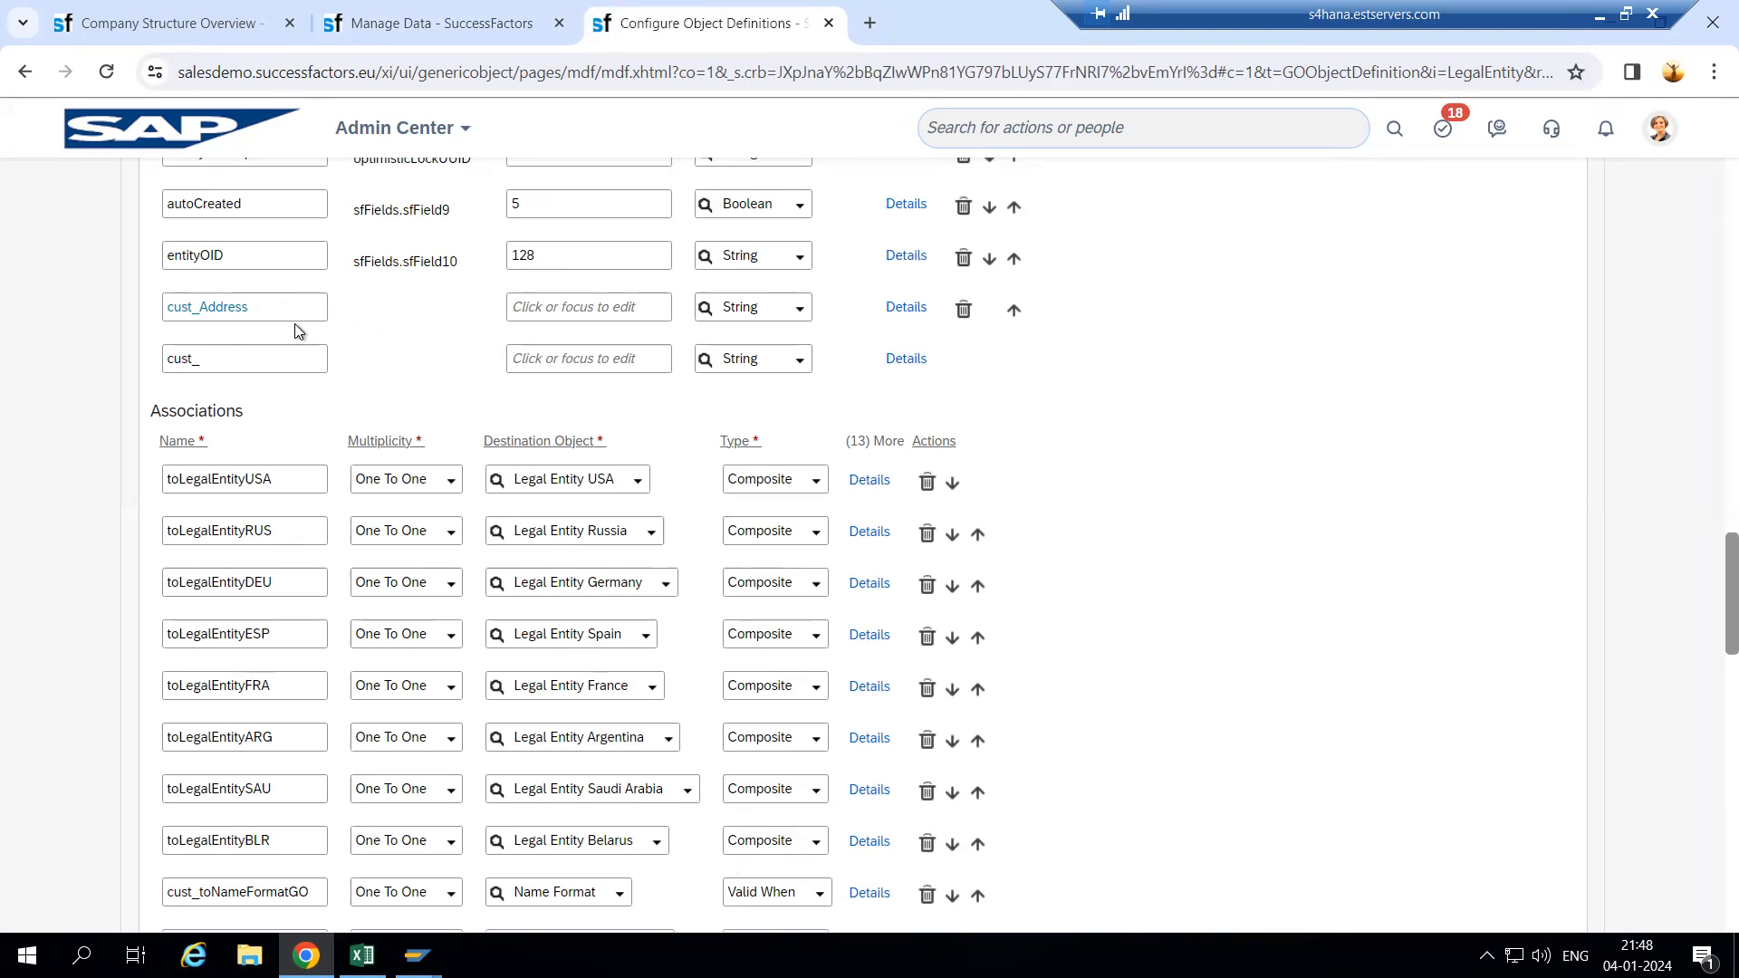
- Set cust_Address's maximum length to 255 and keep its String data type
click(569, 307)
scroll(663, 361, up, 5)
scroll(663, 362, up, 12)
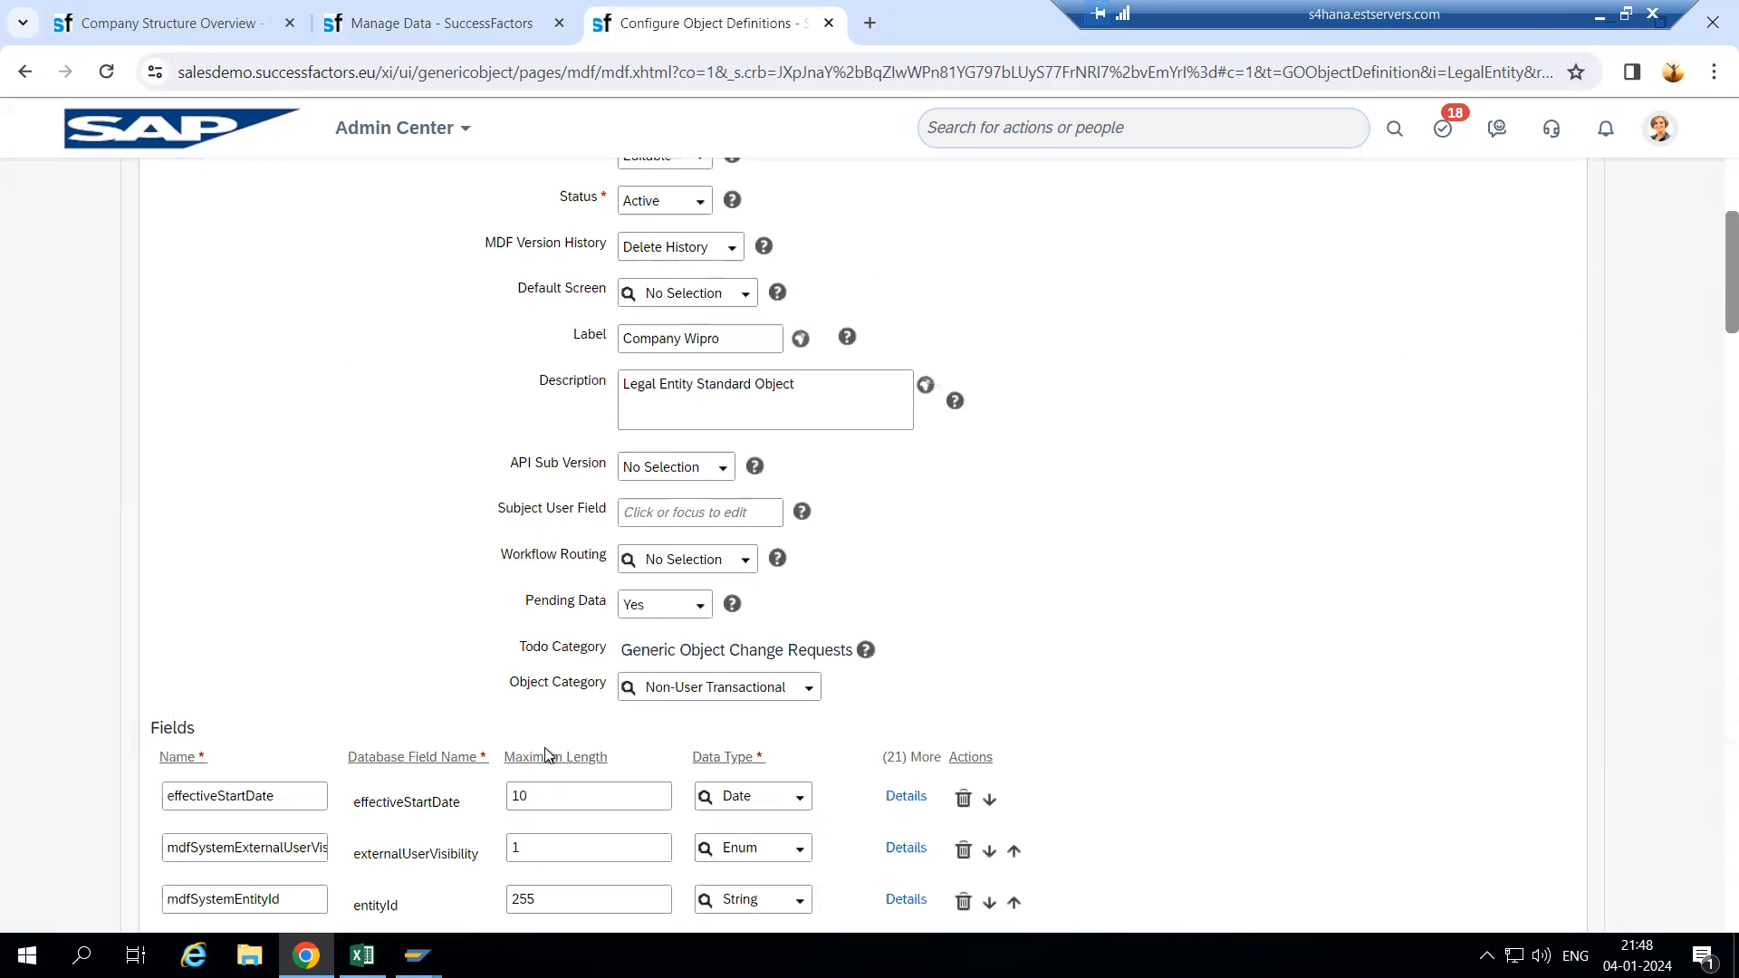
scroll(622, 752, down, 20)
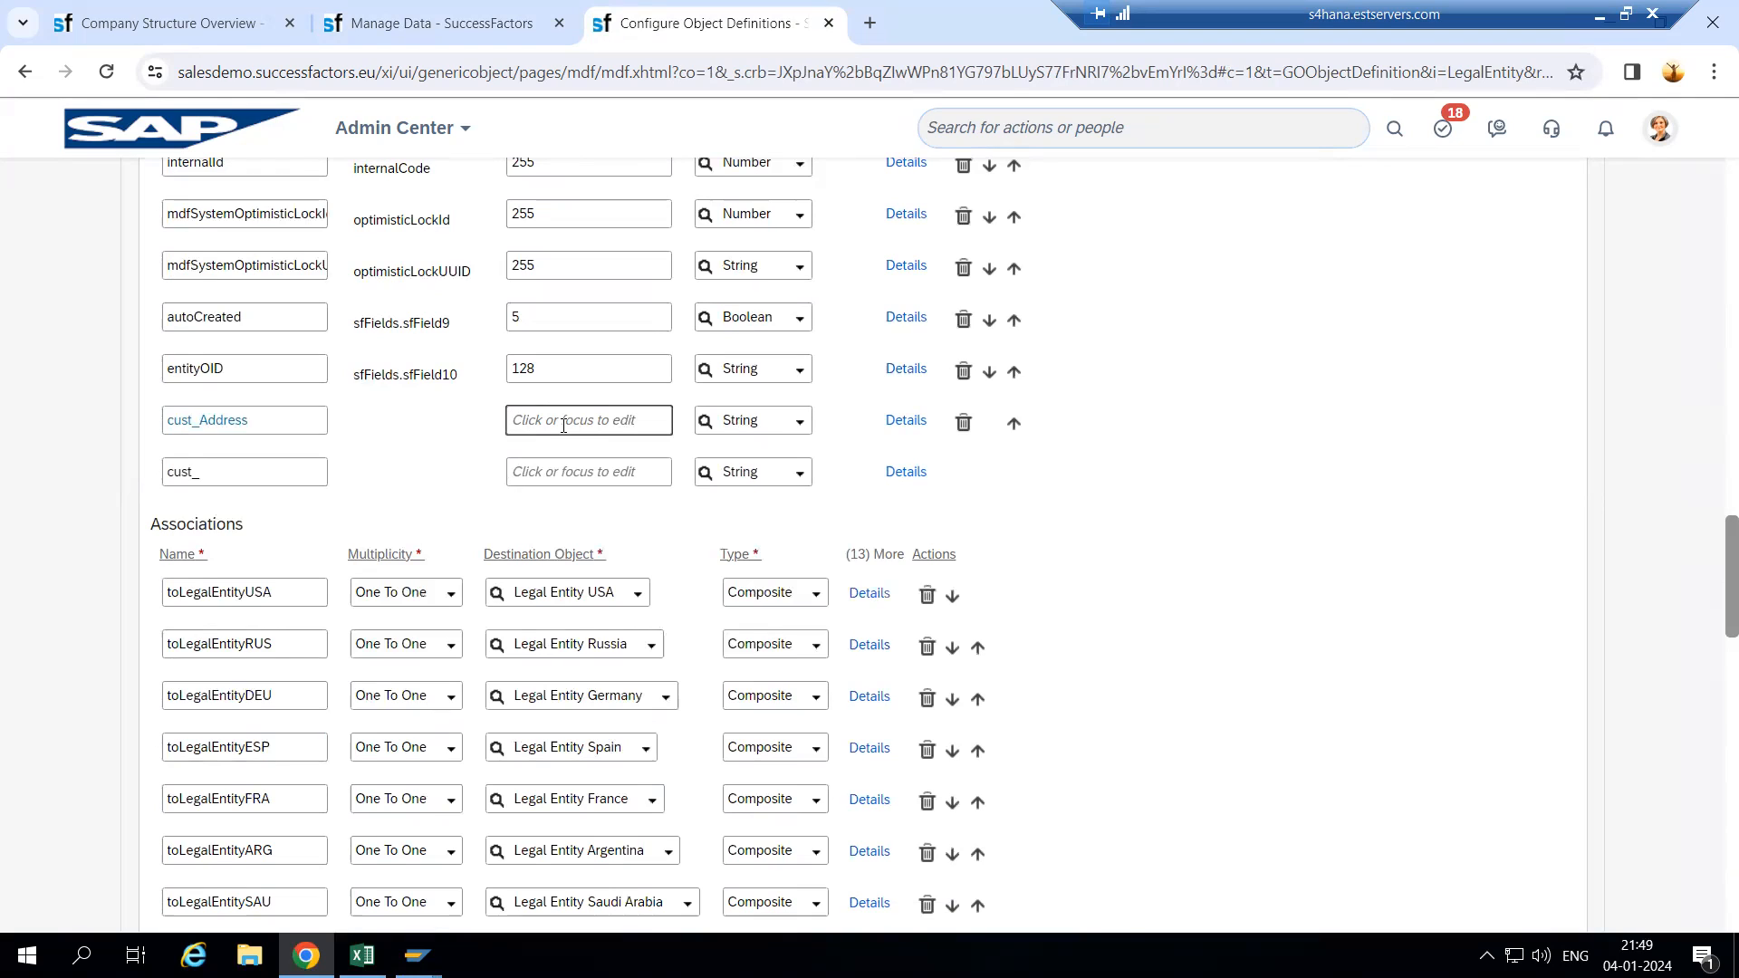
text(255)
click(800, 423)
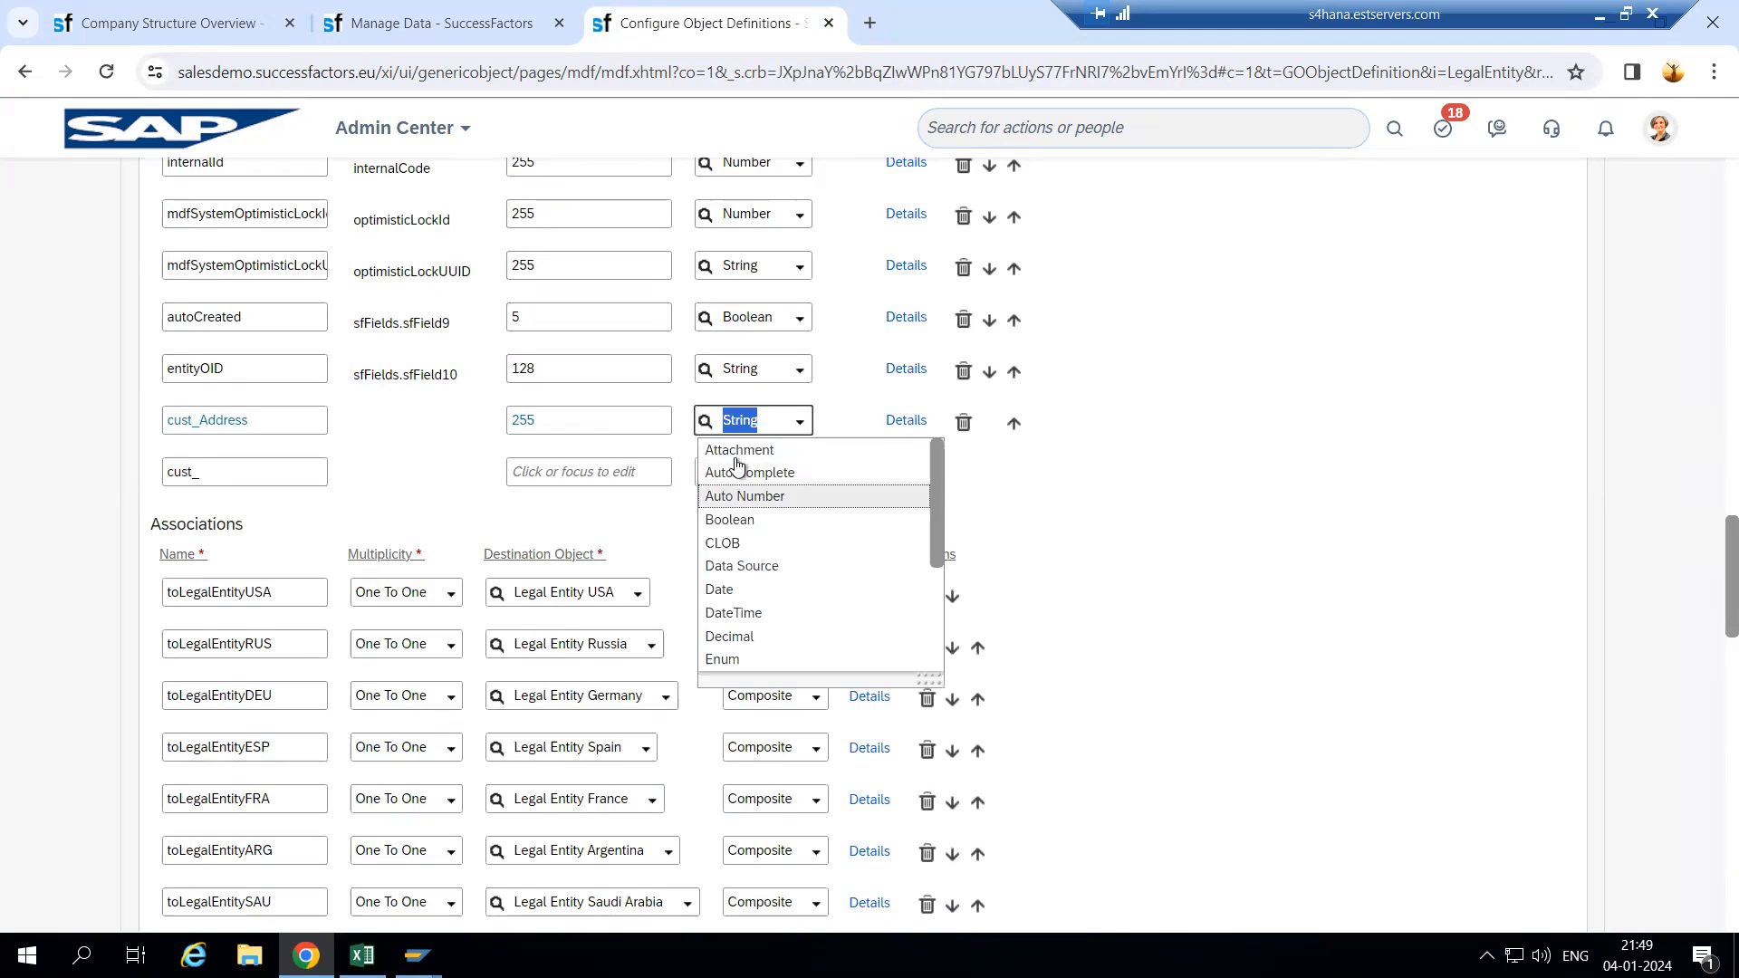
scroll(730, 589, down, 3)
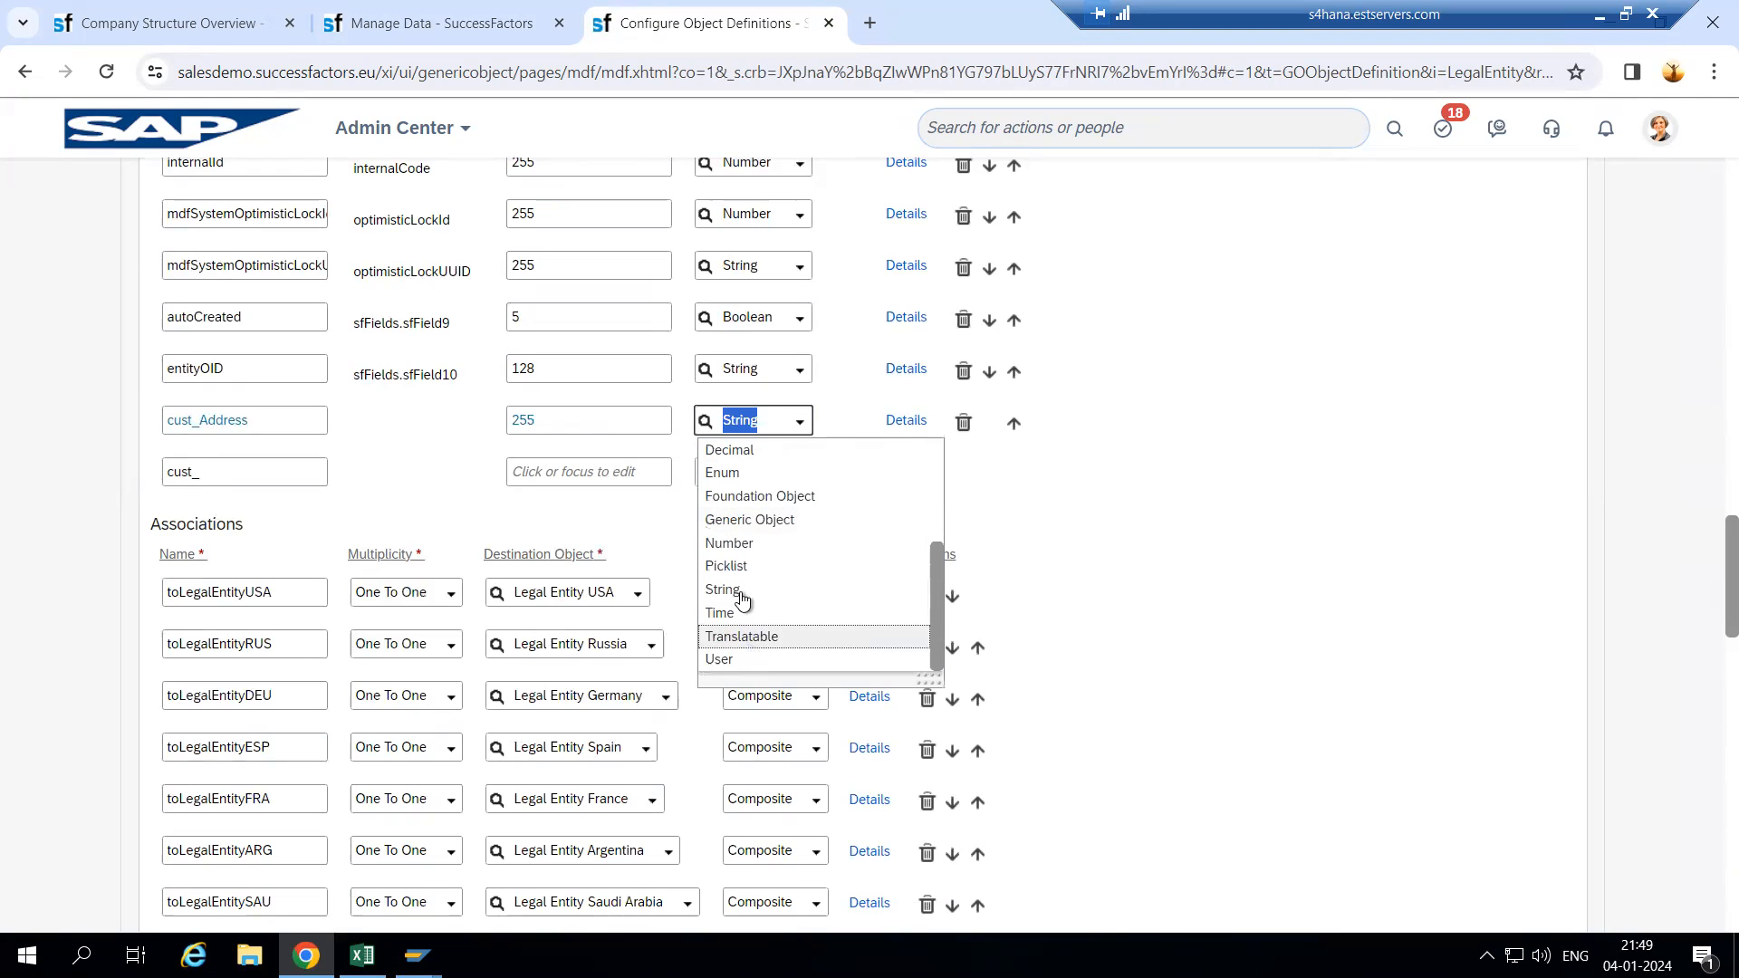
click(1181, 465)
- Give cust_Address the label 'Address' in its detail settings
click(277, 481)
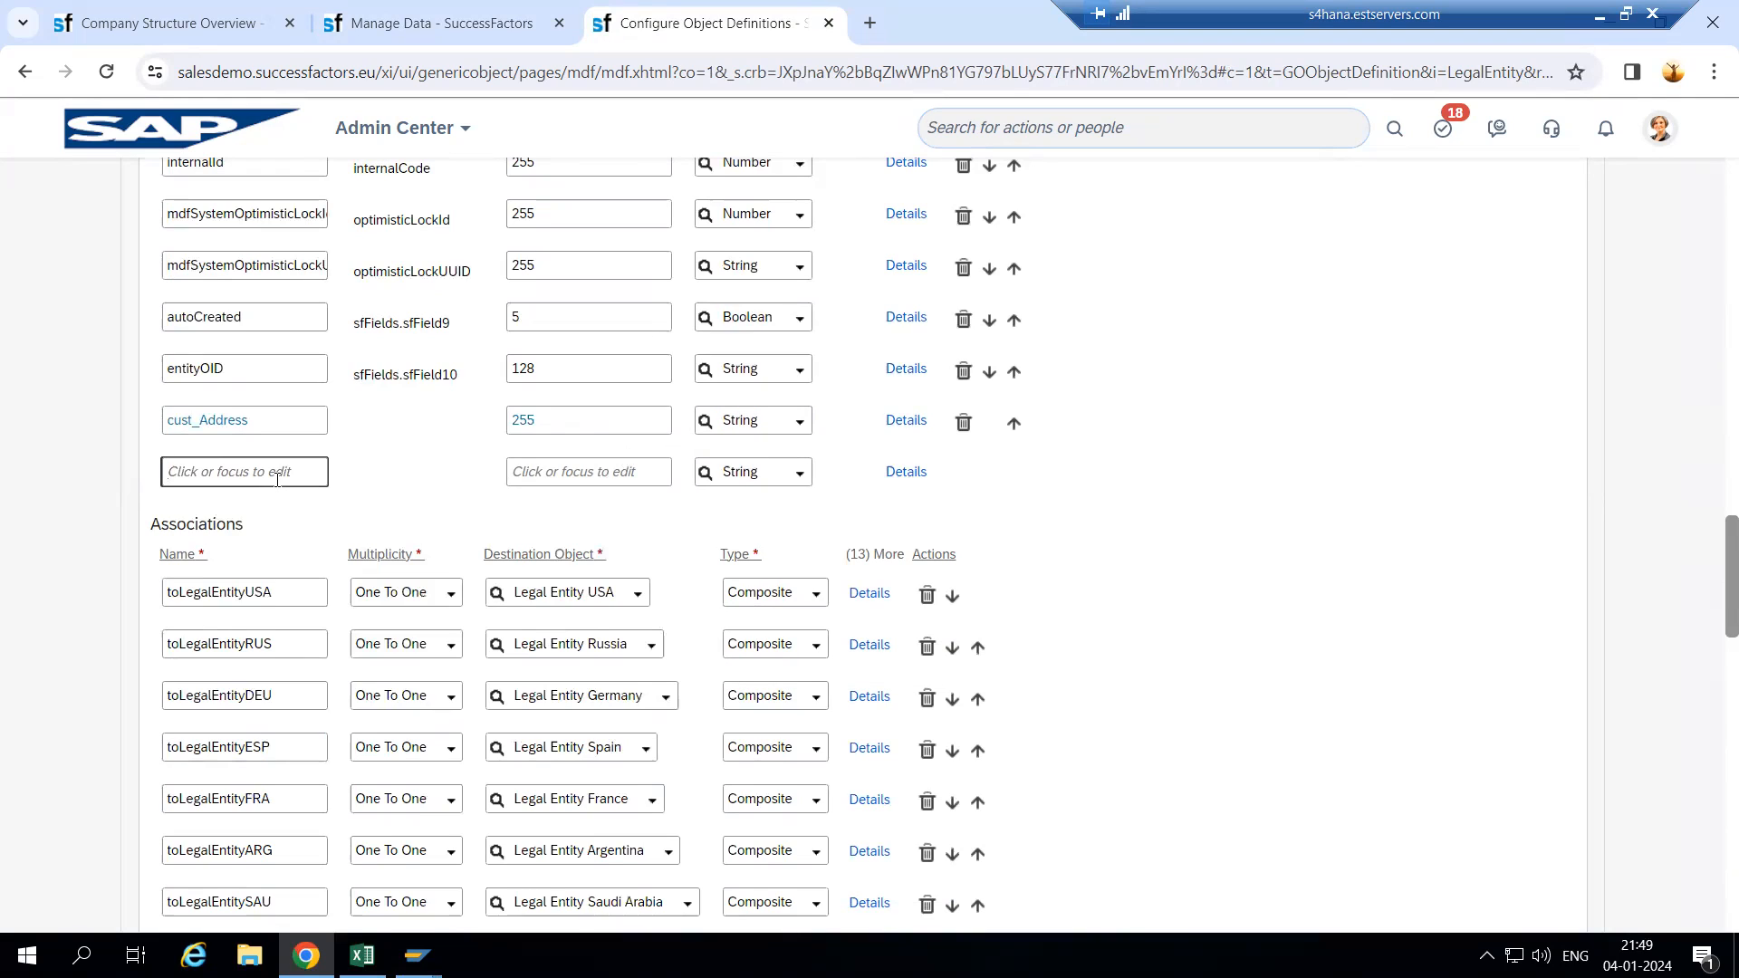
click(164, 423)
drag(163, 423, 233, 416)
click(350, 447)
click(906, 420)
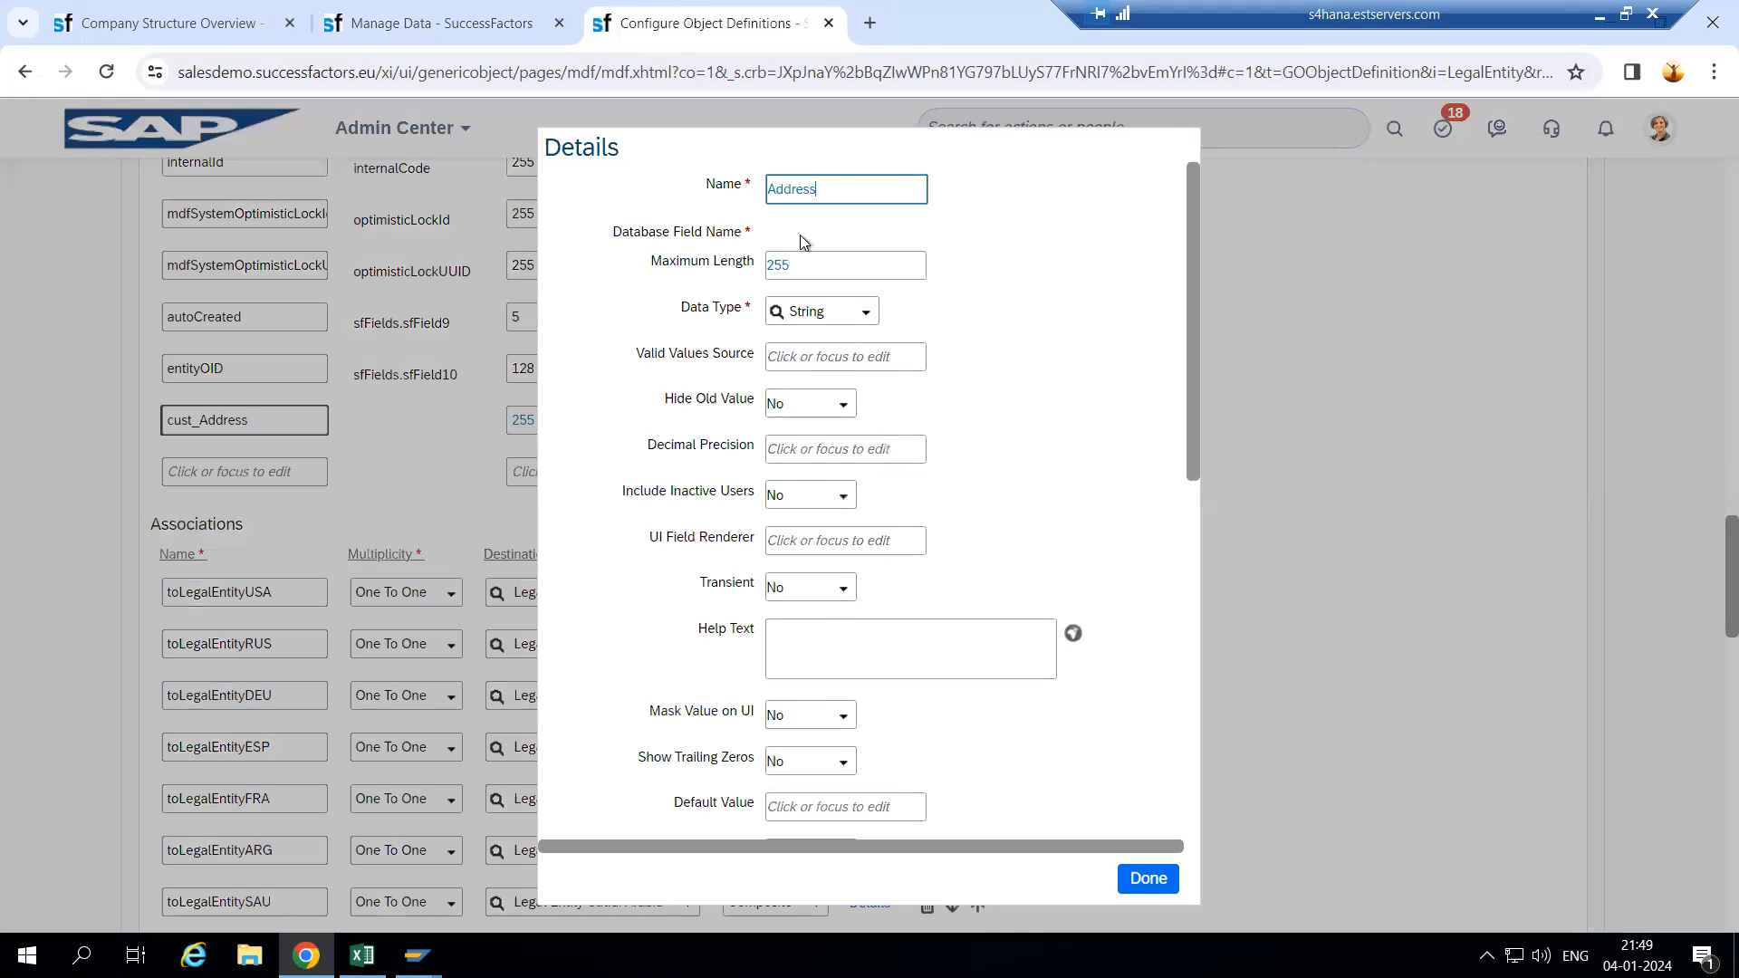
scroll(815, 702, down, 4)
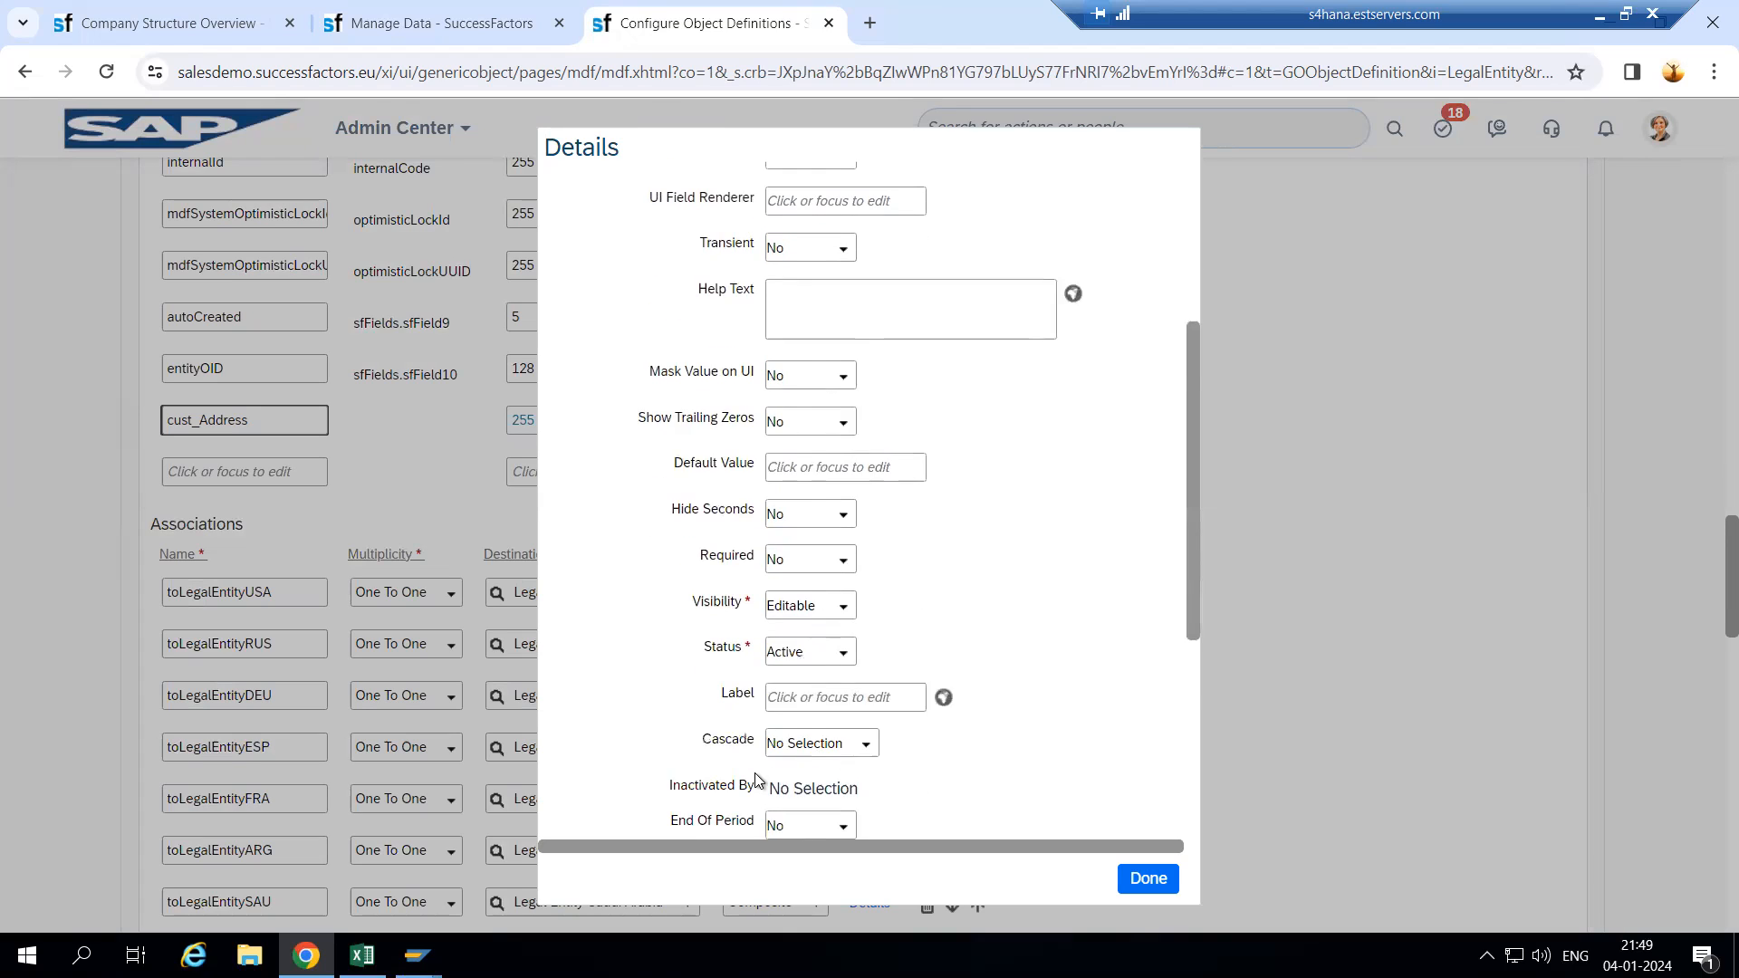
scroll(758, 781, down, 1)
click(805, 594)
text(Address)
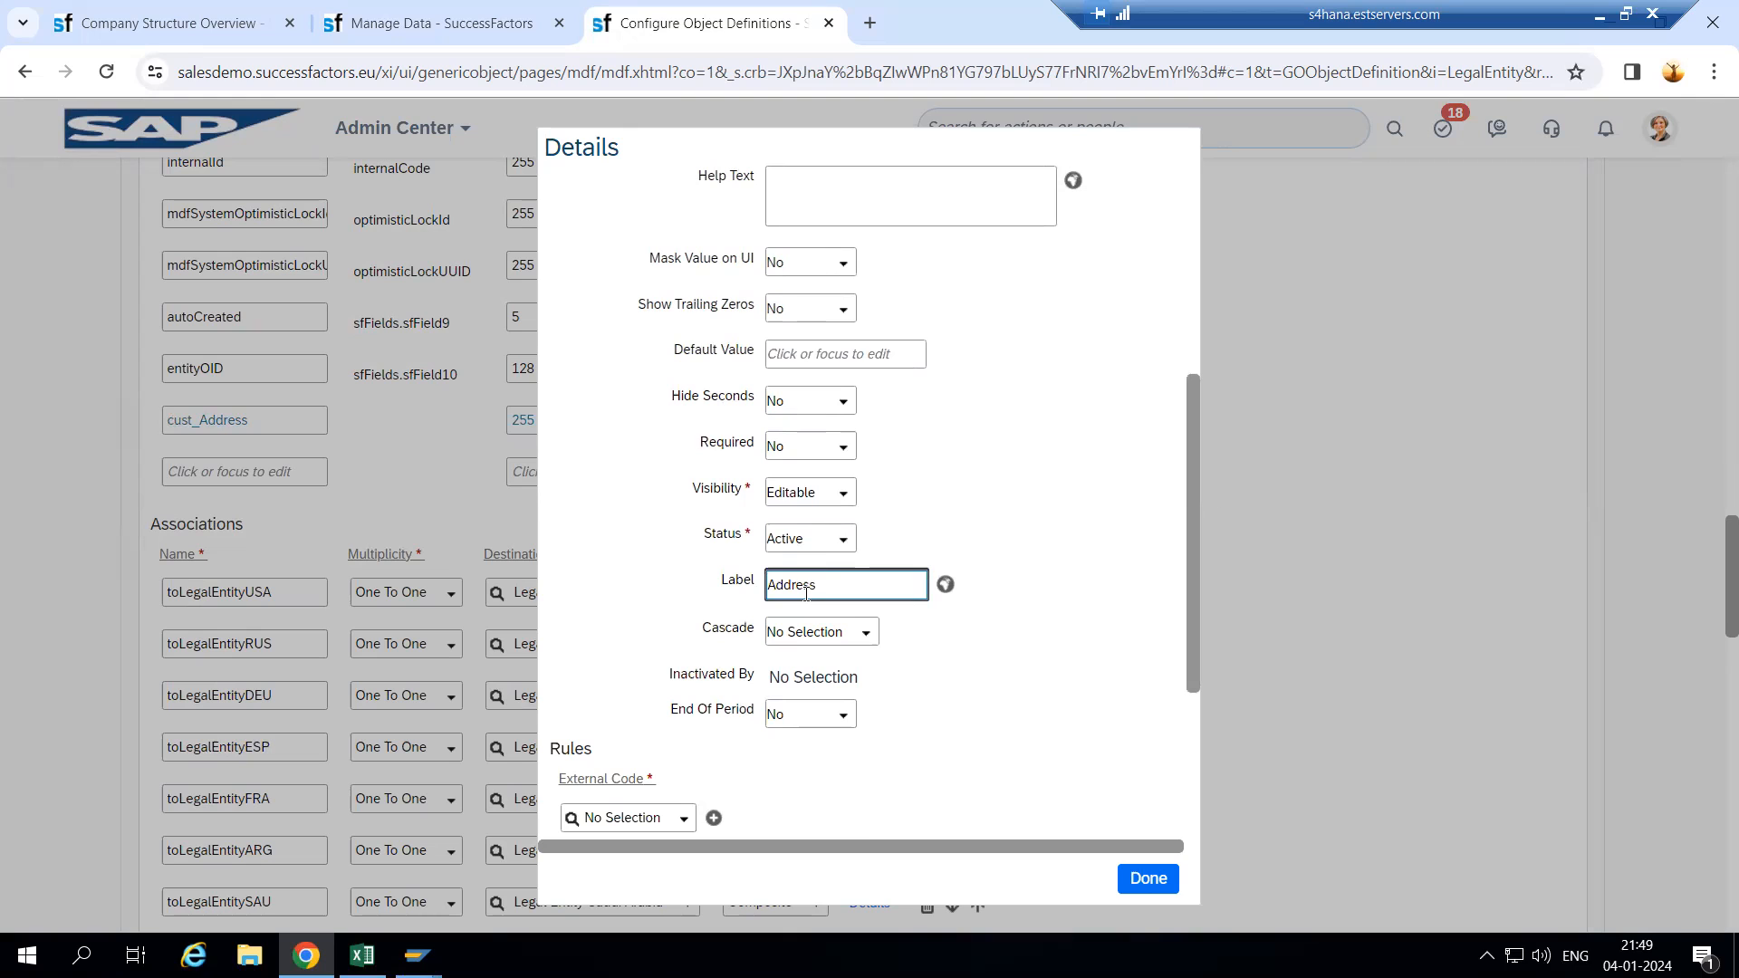
click(1145, 877)
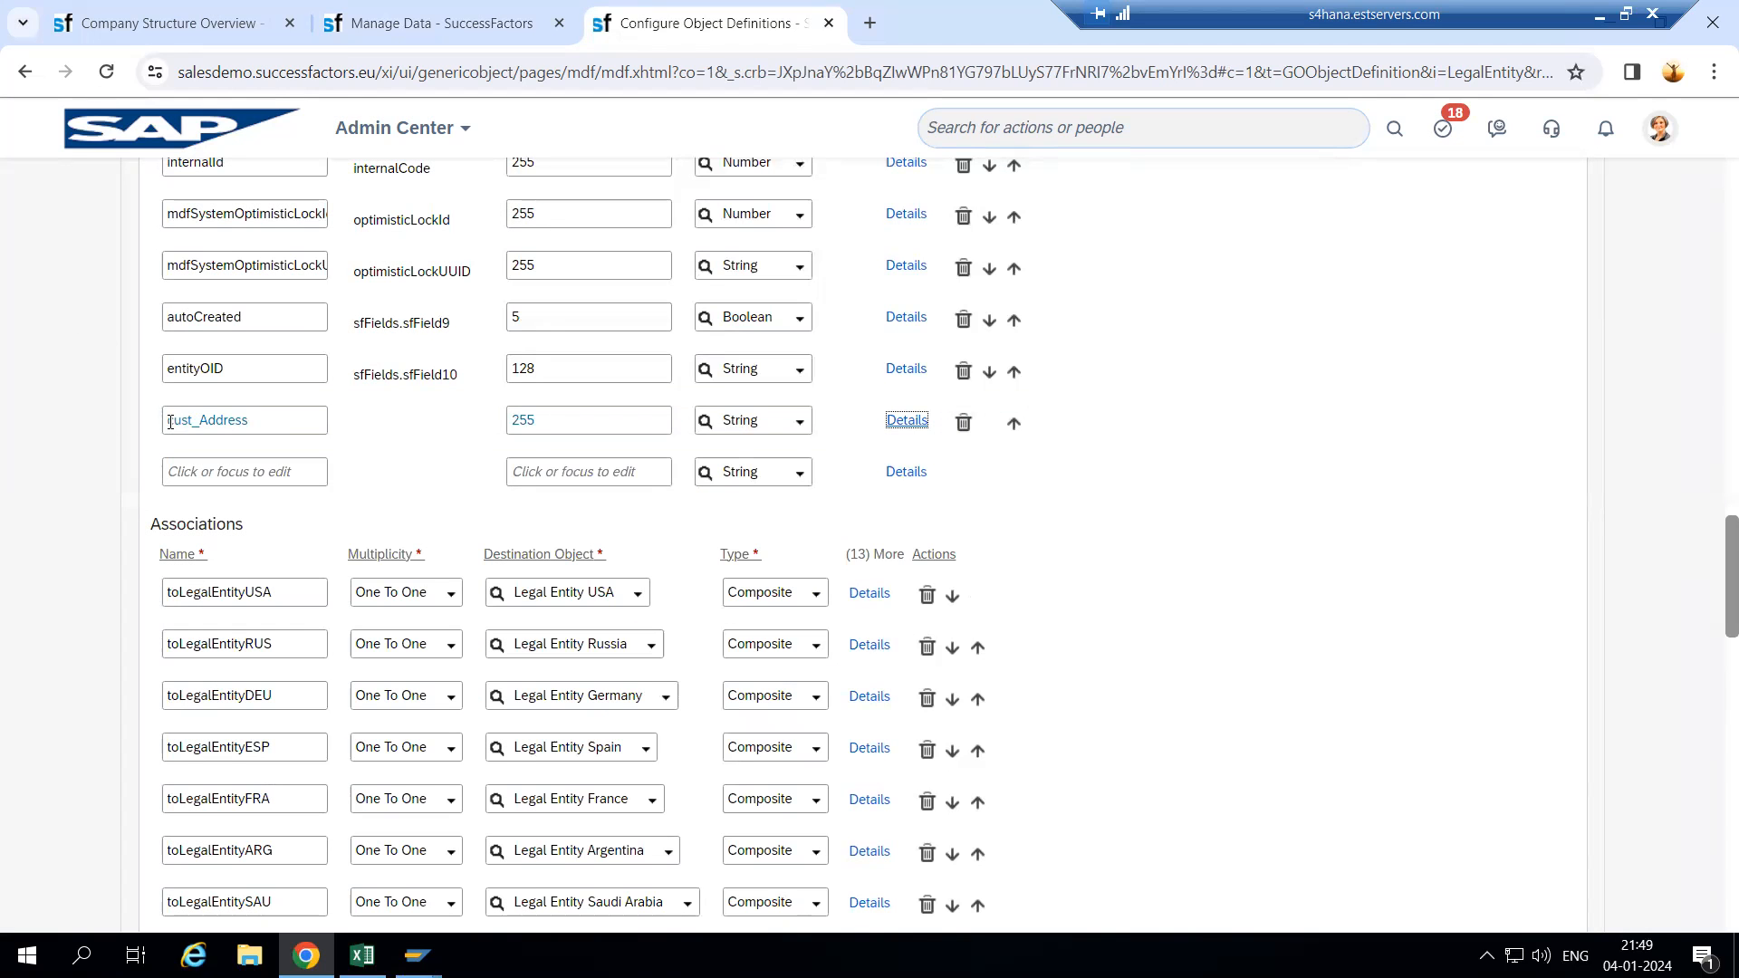
- Add a field cust_Pincode with maximum length 250 and the Number data type
click(245, 479)
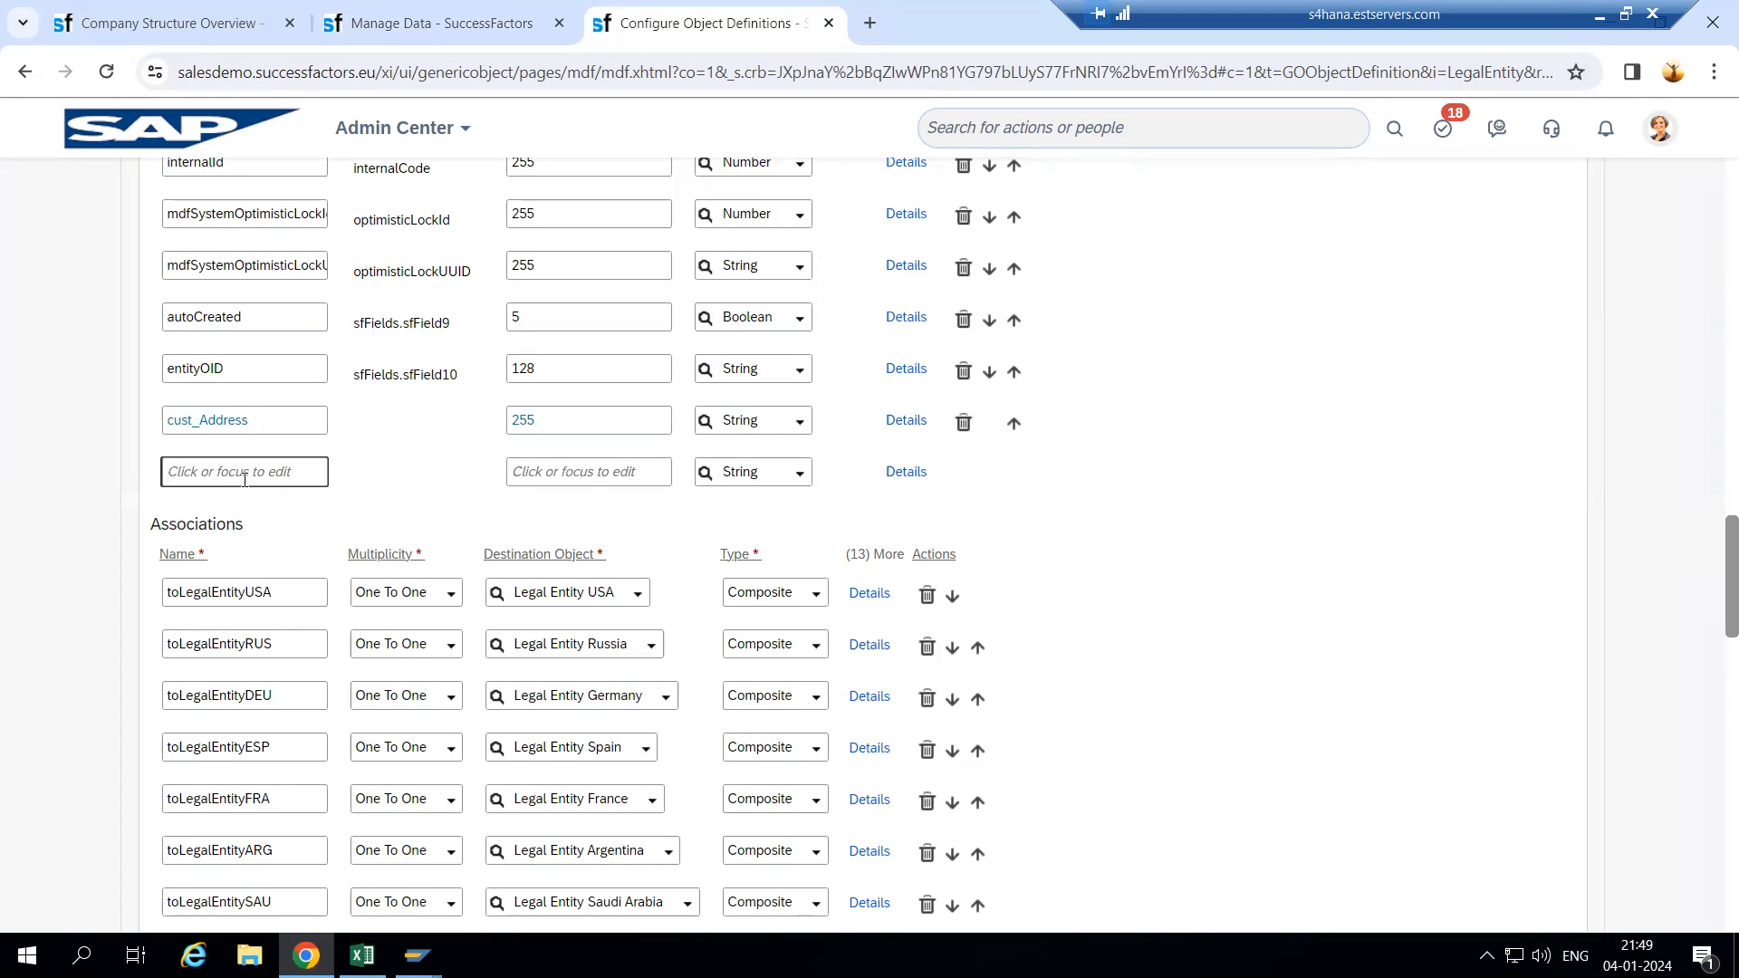
text(Pincode)
click(411, 481)
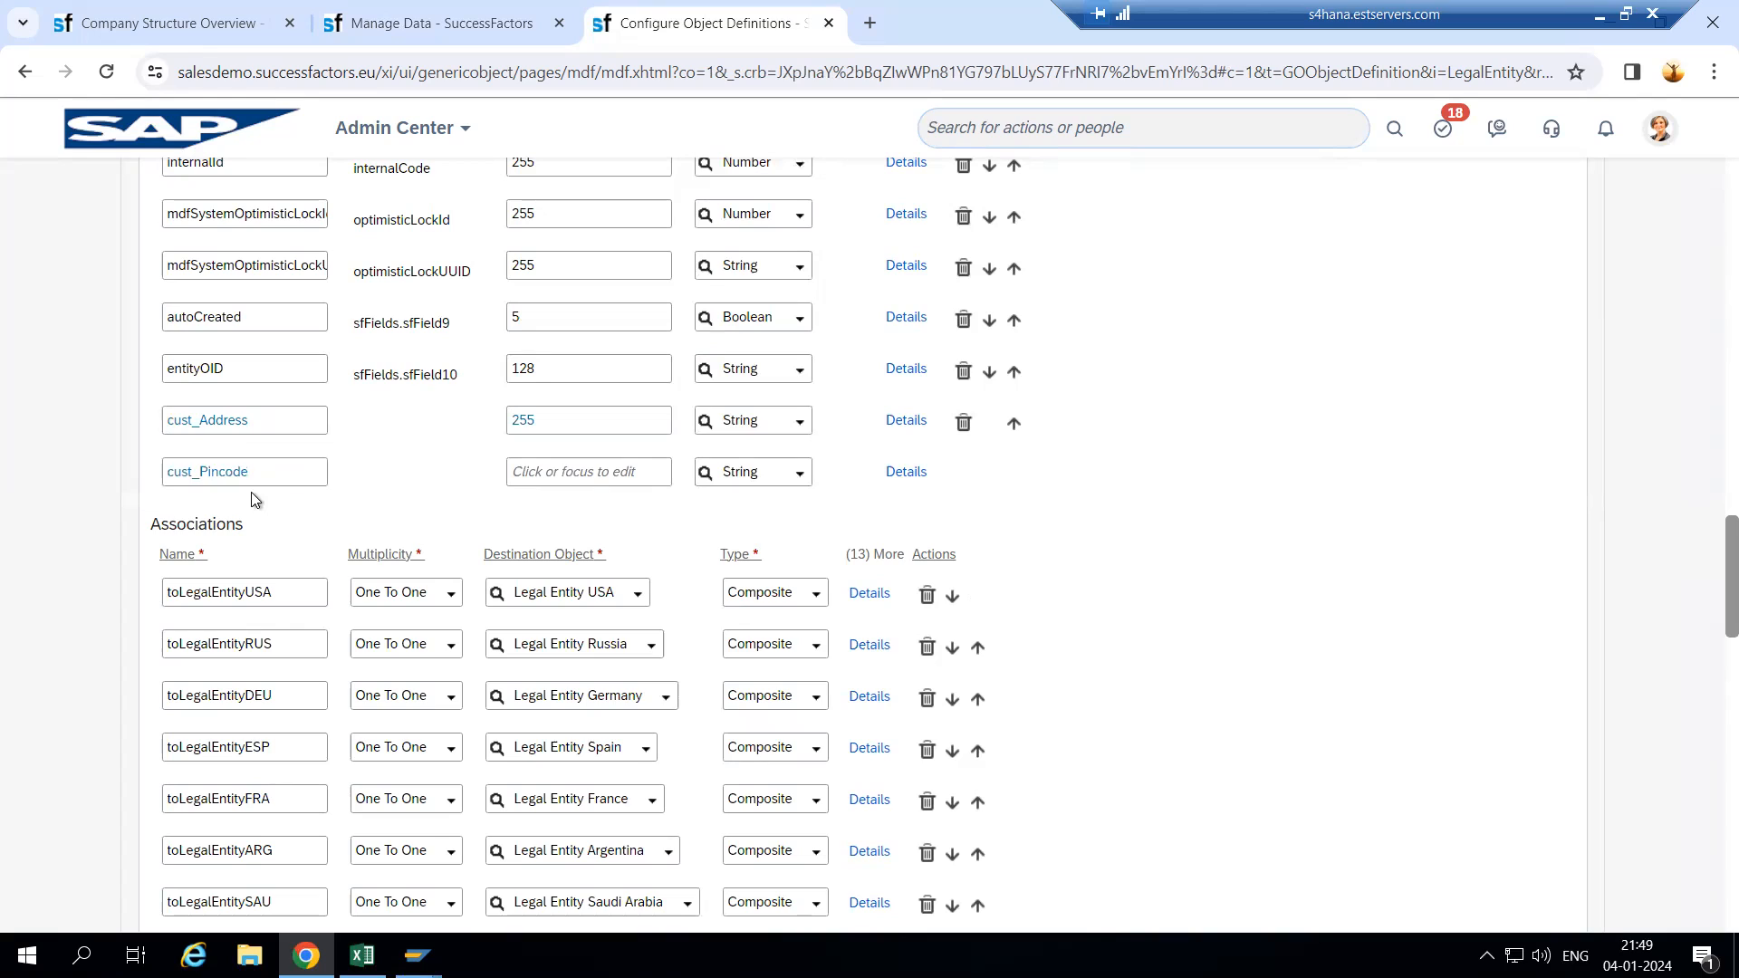
click(244, 474)
click(333, 485)
click(551, 470)
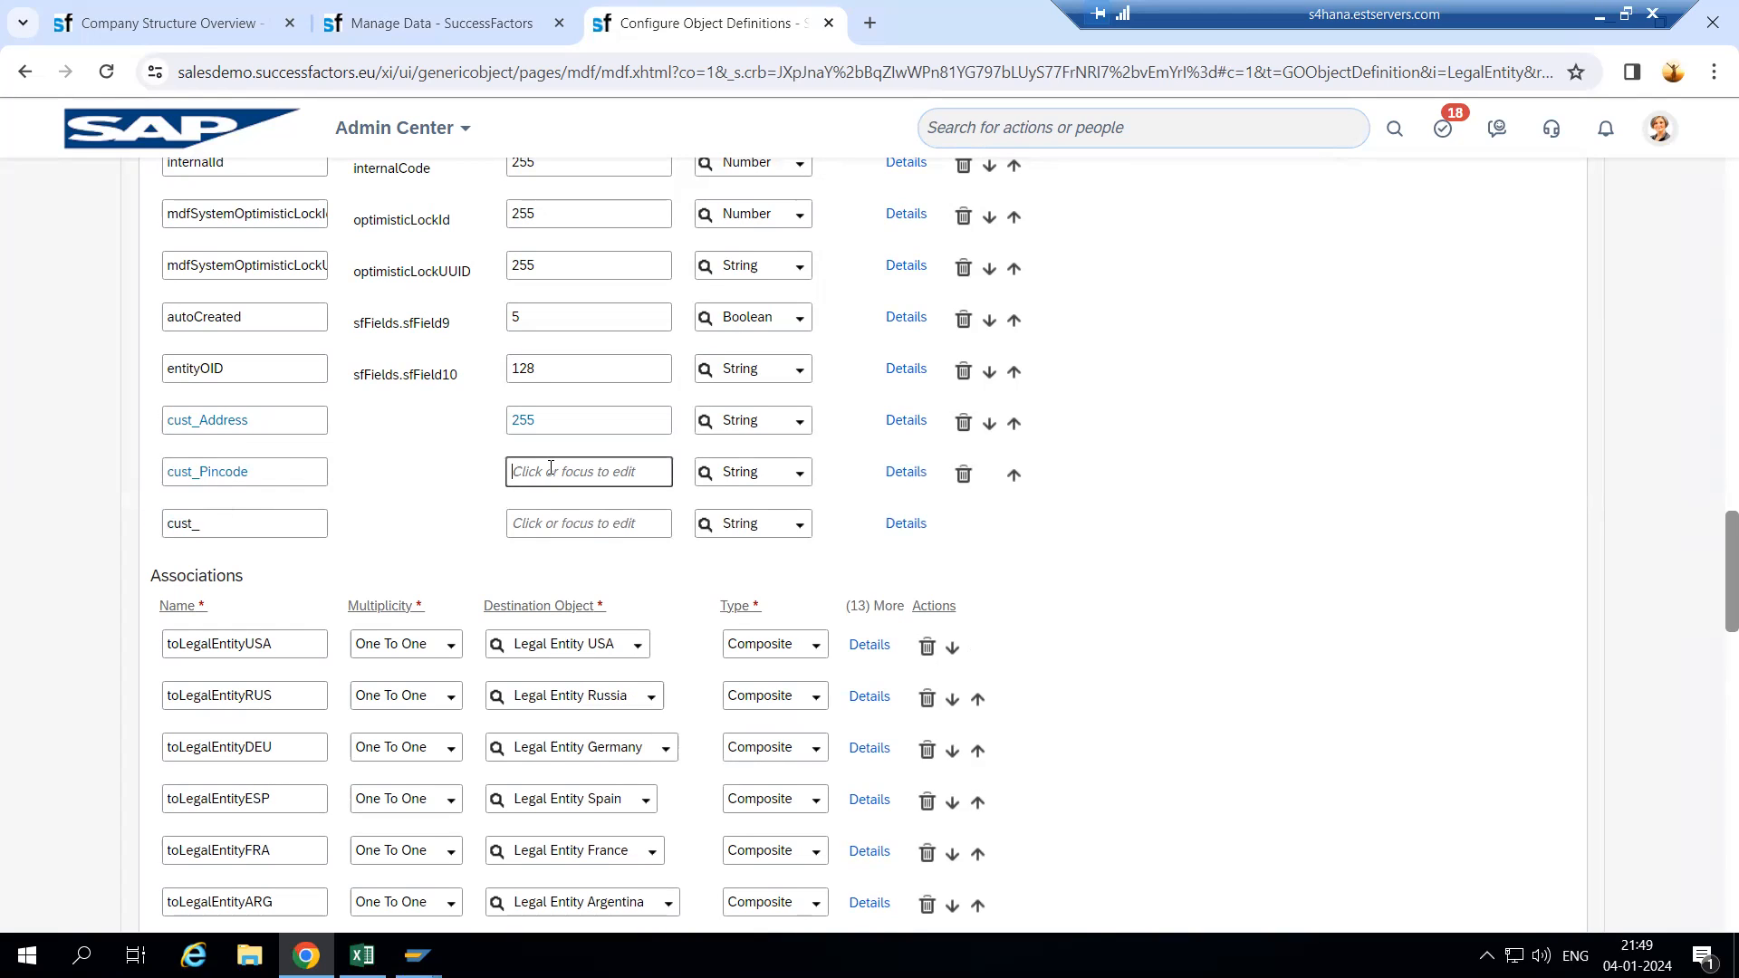
text(250)
click(793, 472)
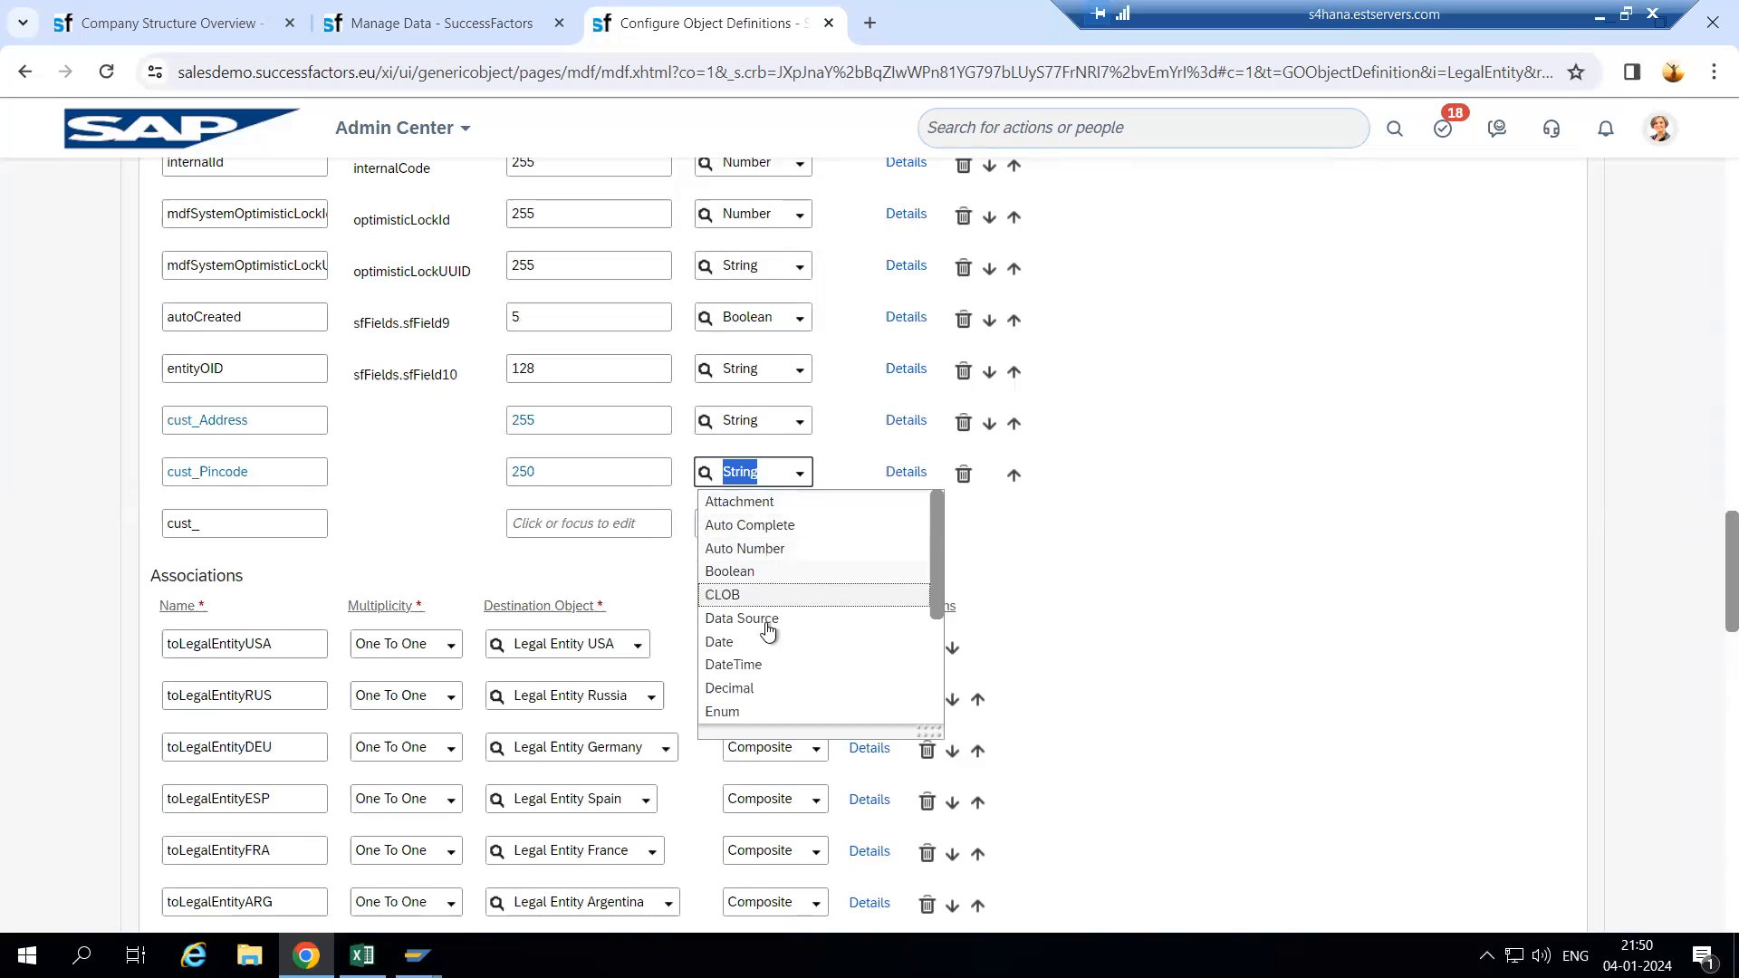
scroll(764, 670, down, 2)
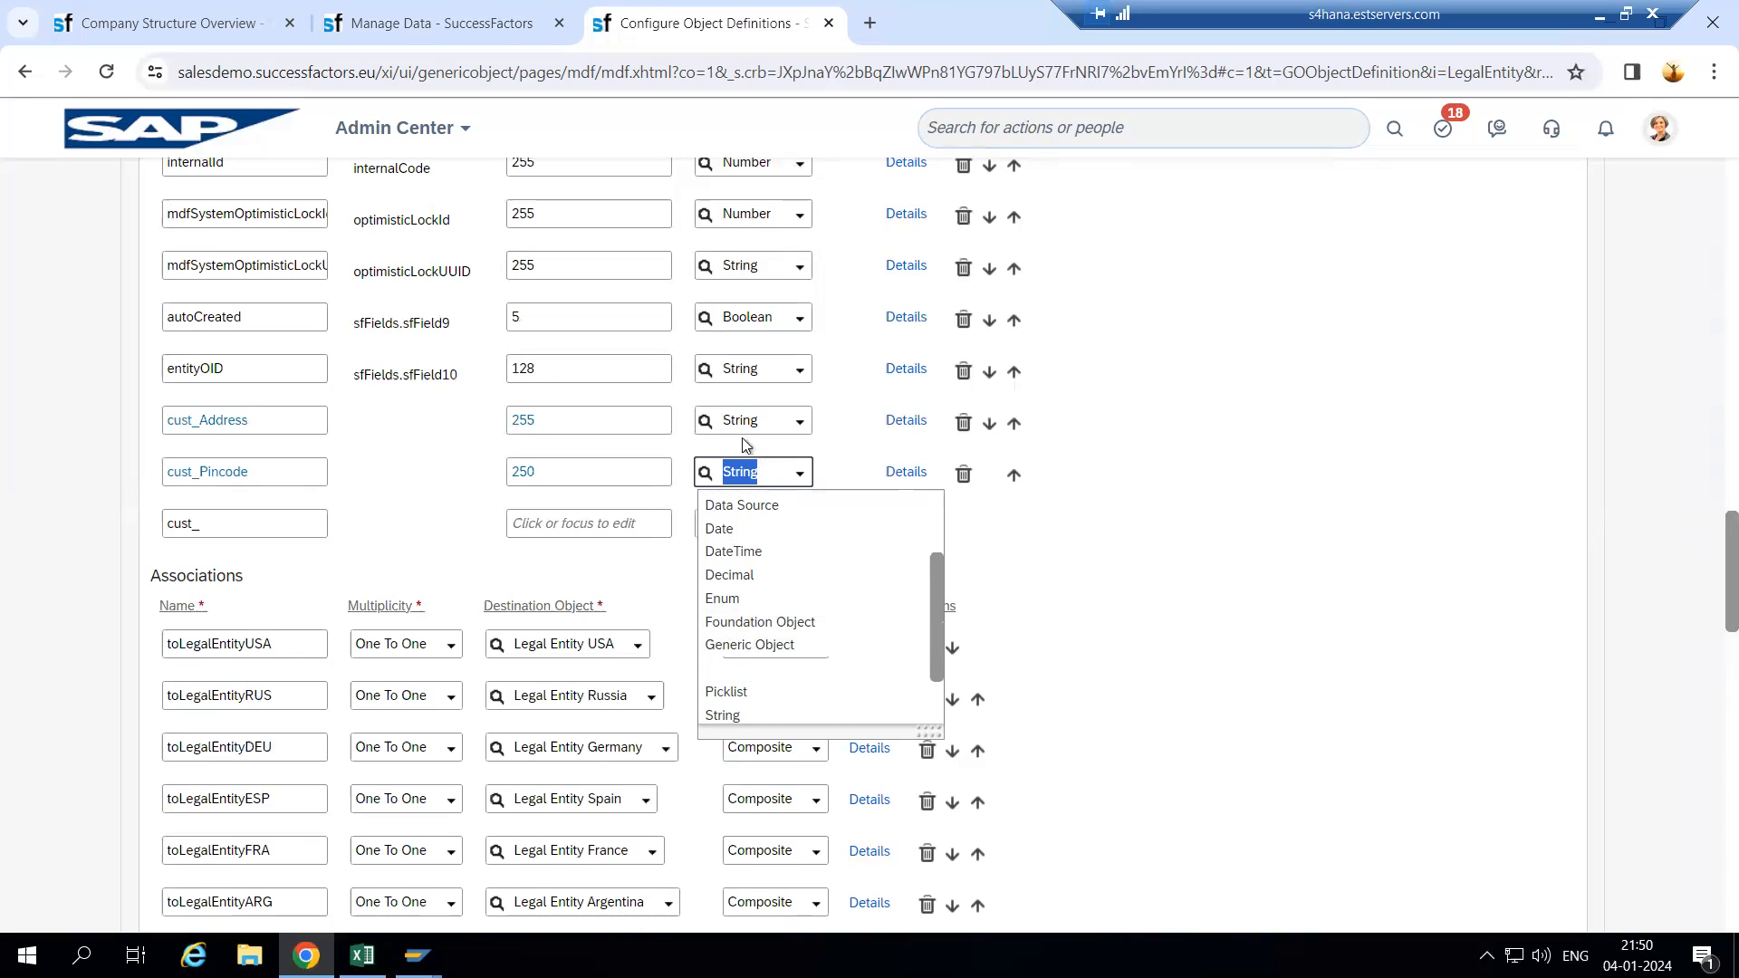
click(740, 669)
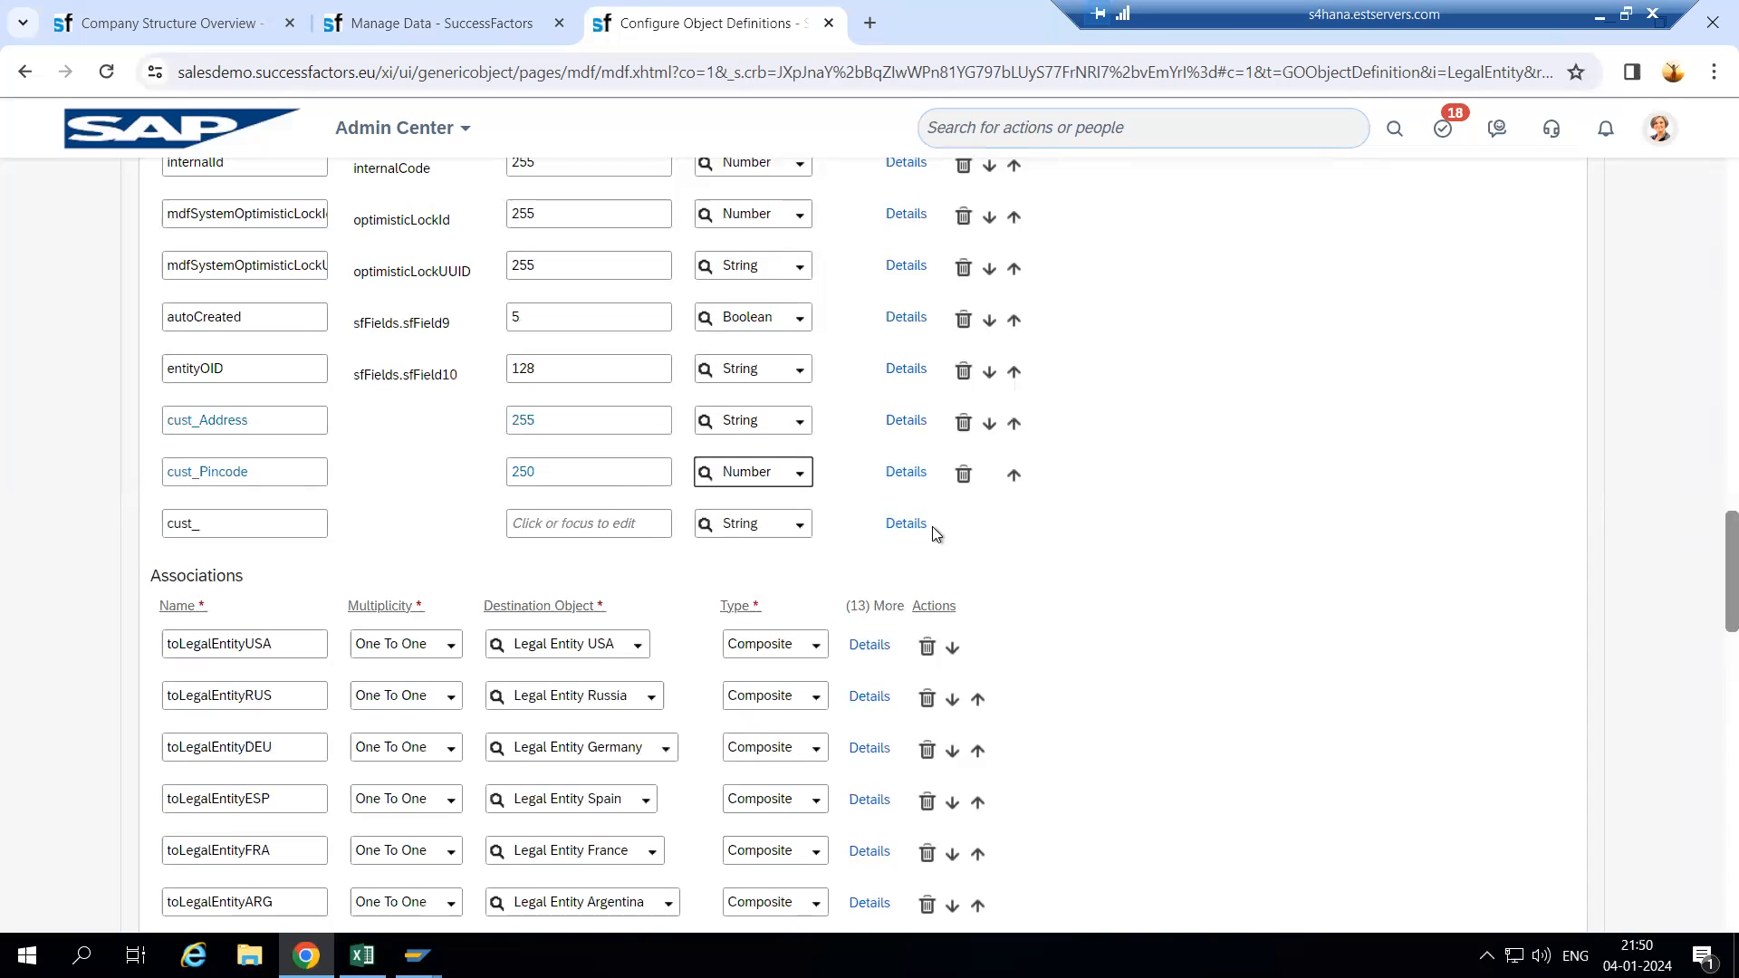
- Set cust_Pincode's label to 'Pincode' in its detail settings
click(905, 472)
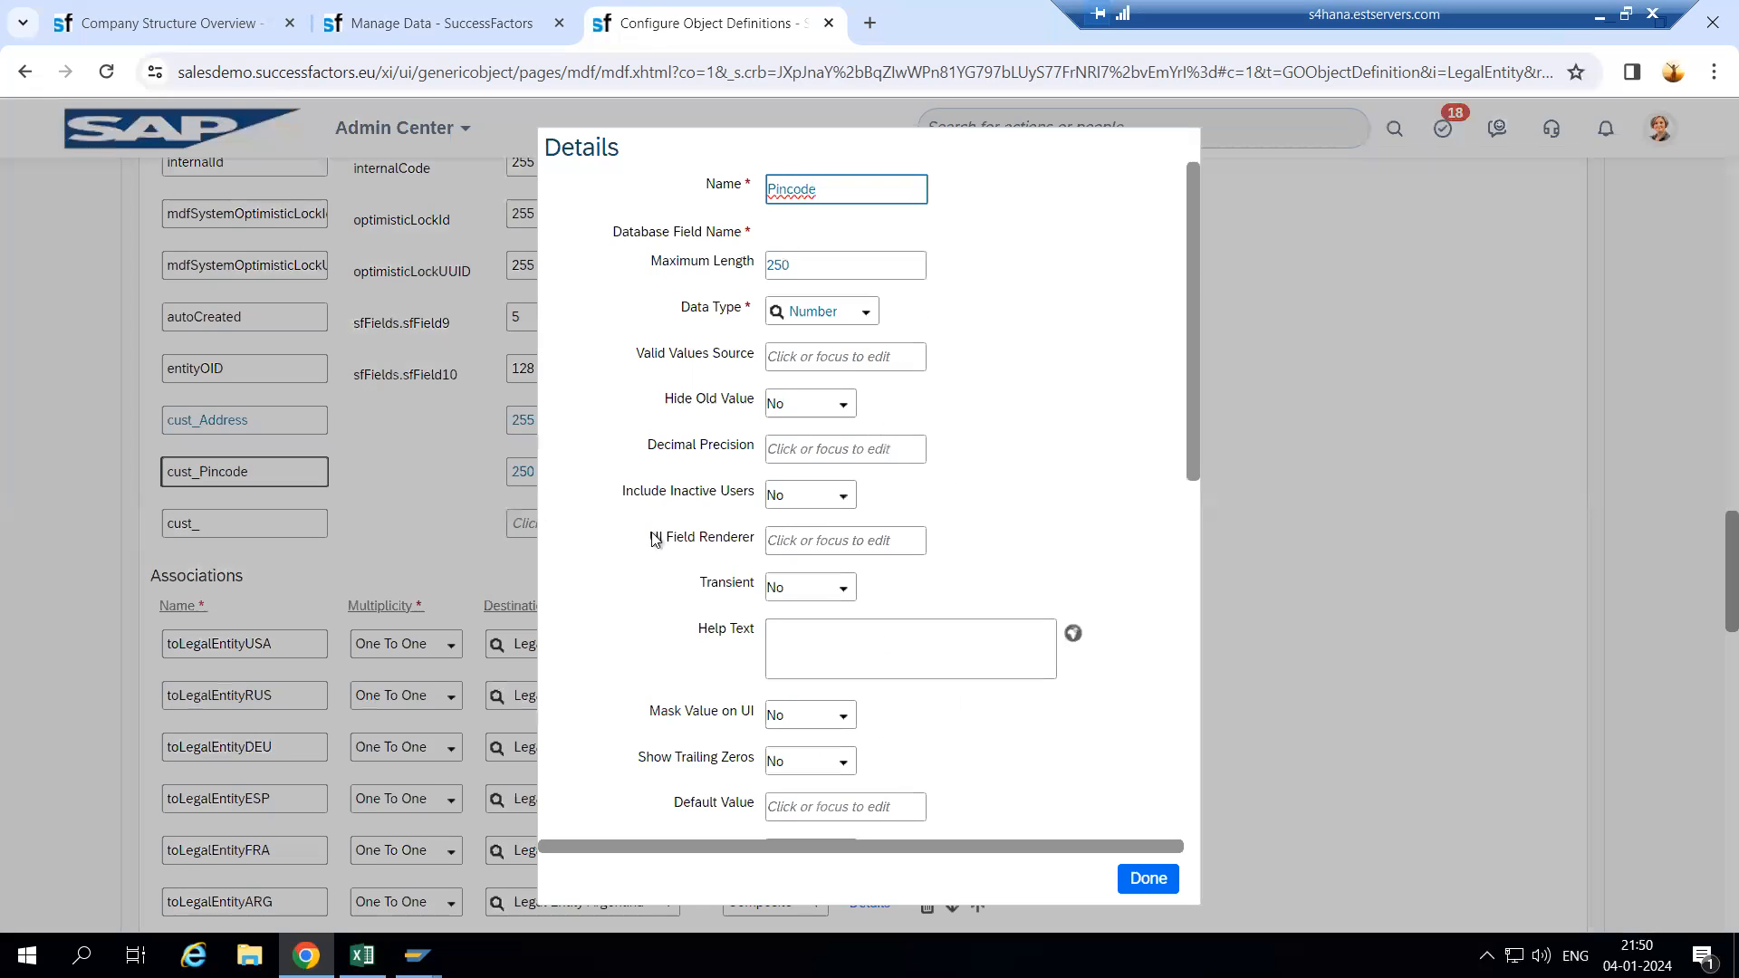
scroll(719, 638, down, 3)
scroll(719, 638, down, 5)
click(785, 361)
text(Pincode)
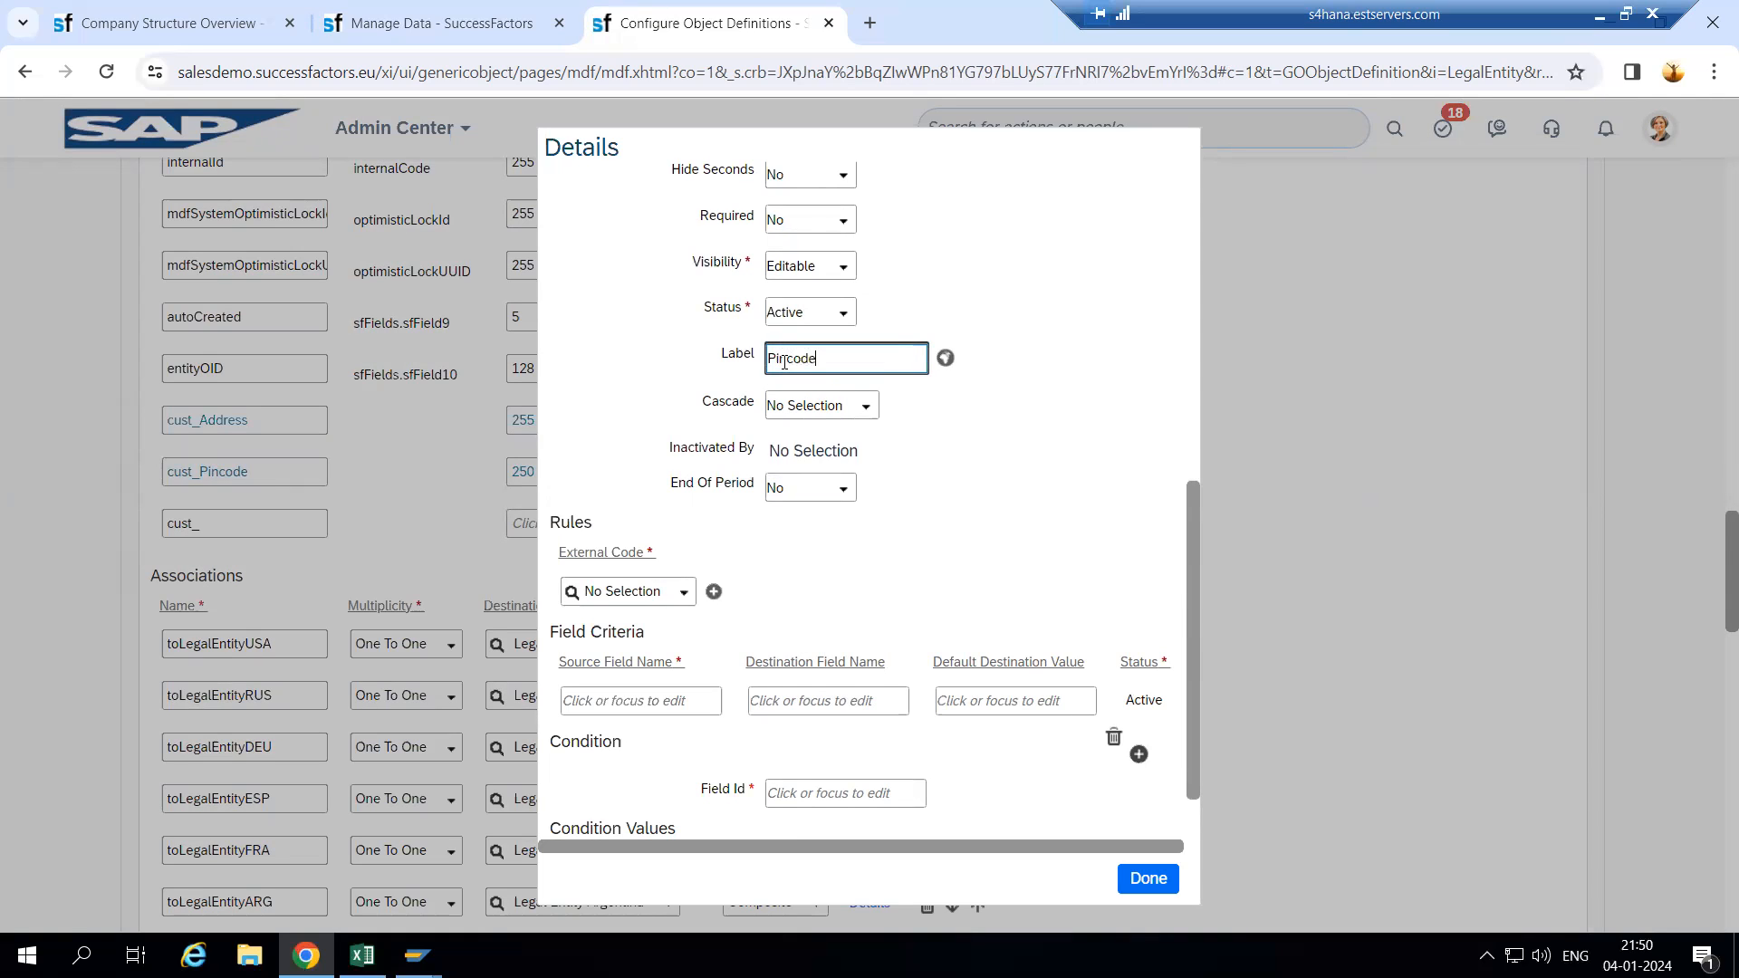
click(1170, 882)
click(246, 525)
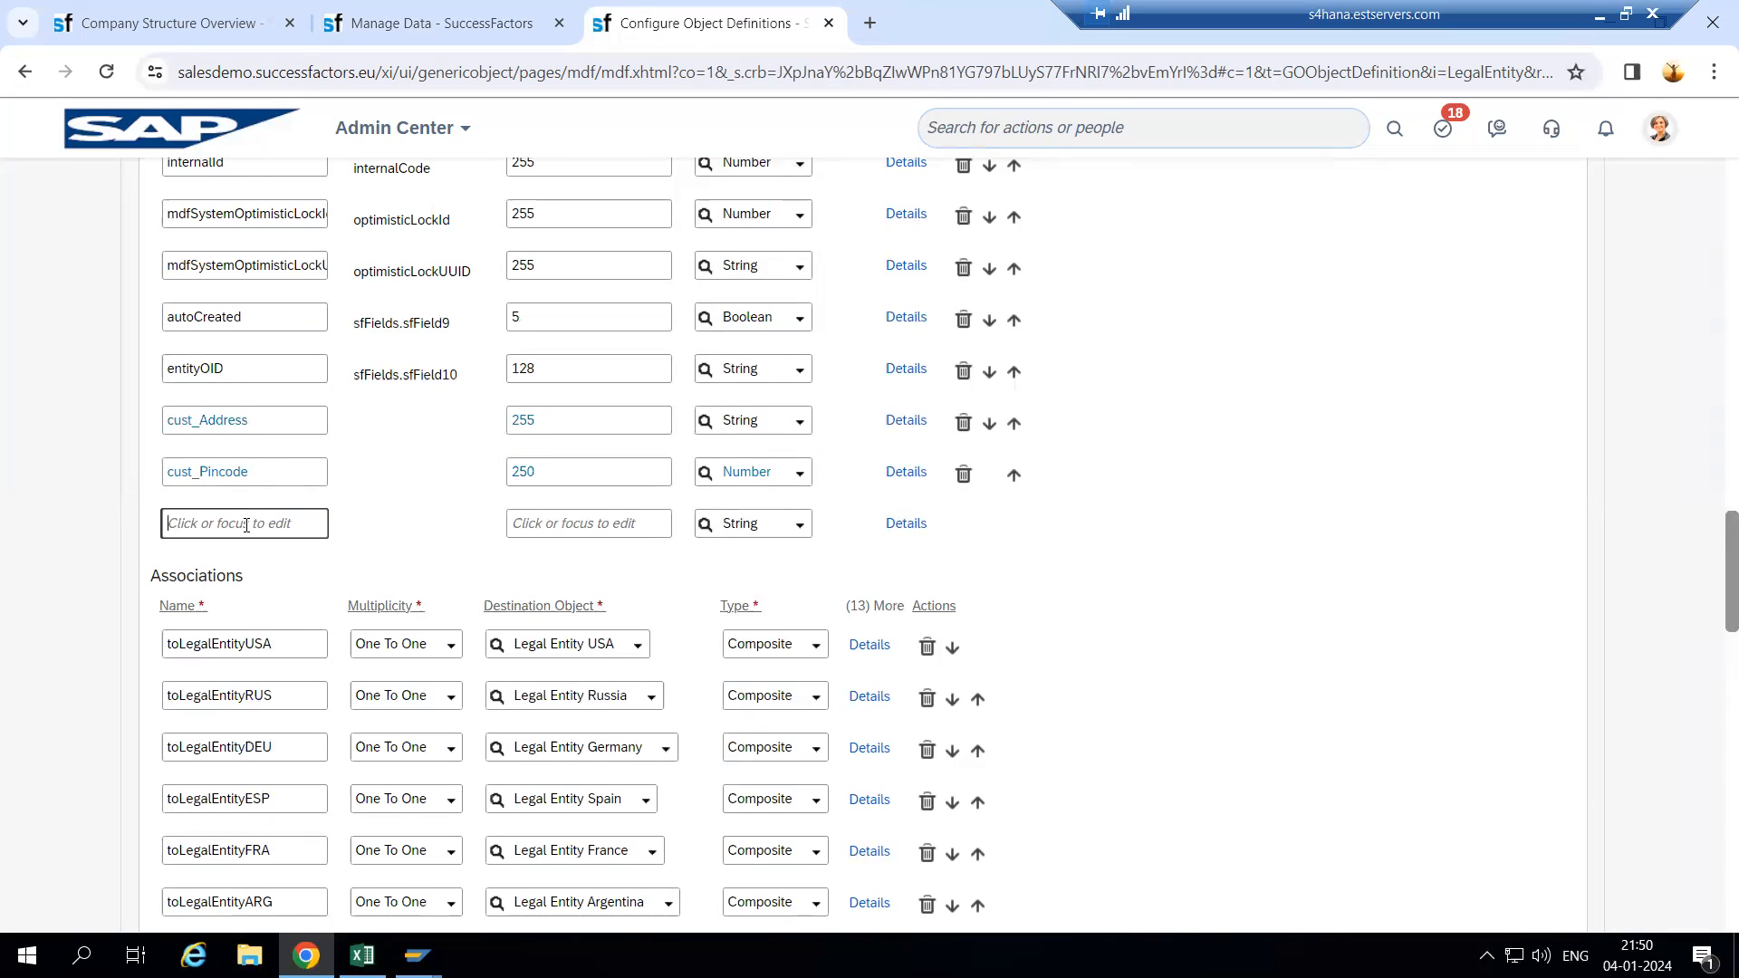
text(C)
key(BackSpace)
- Add a cust_Timings field with maximum length 240 and the DateTime data type
click(423, 23)
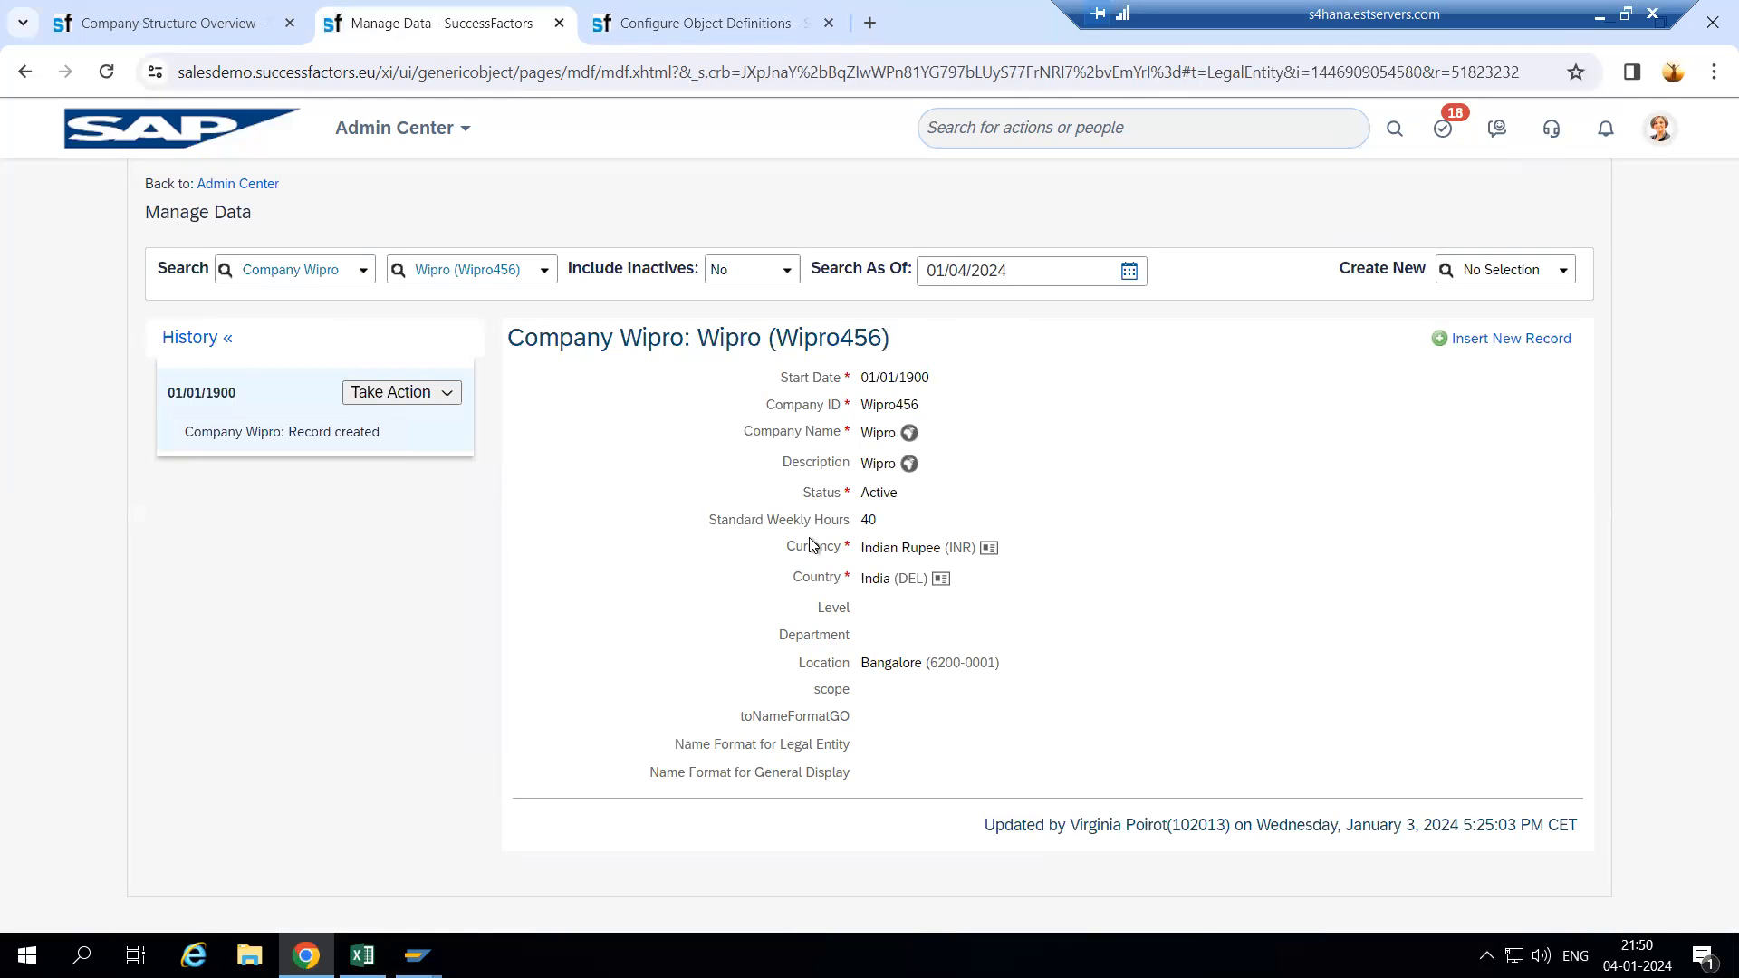
click(753, 31)
text(Timings)
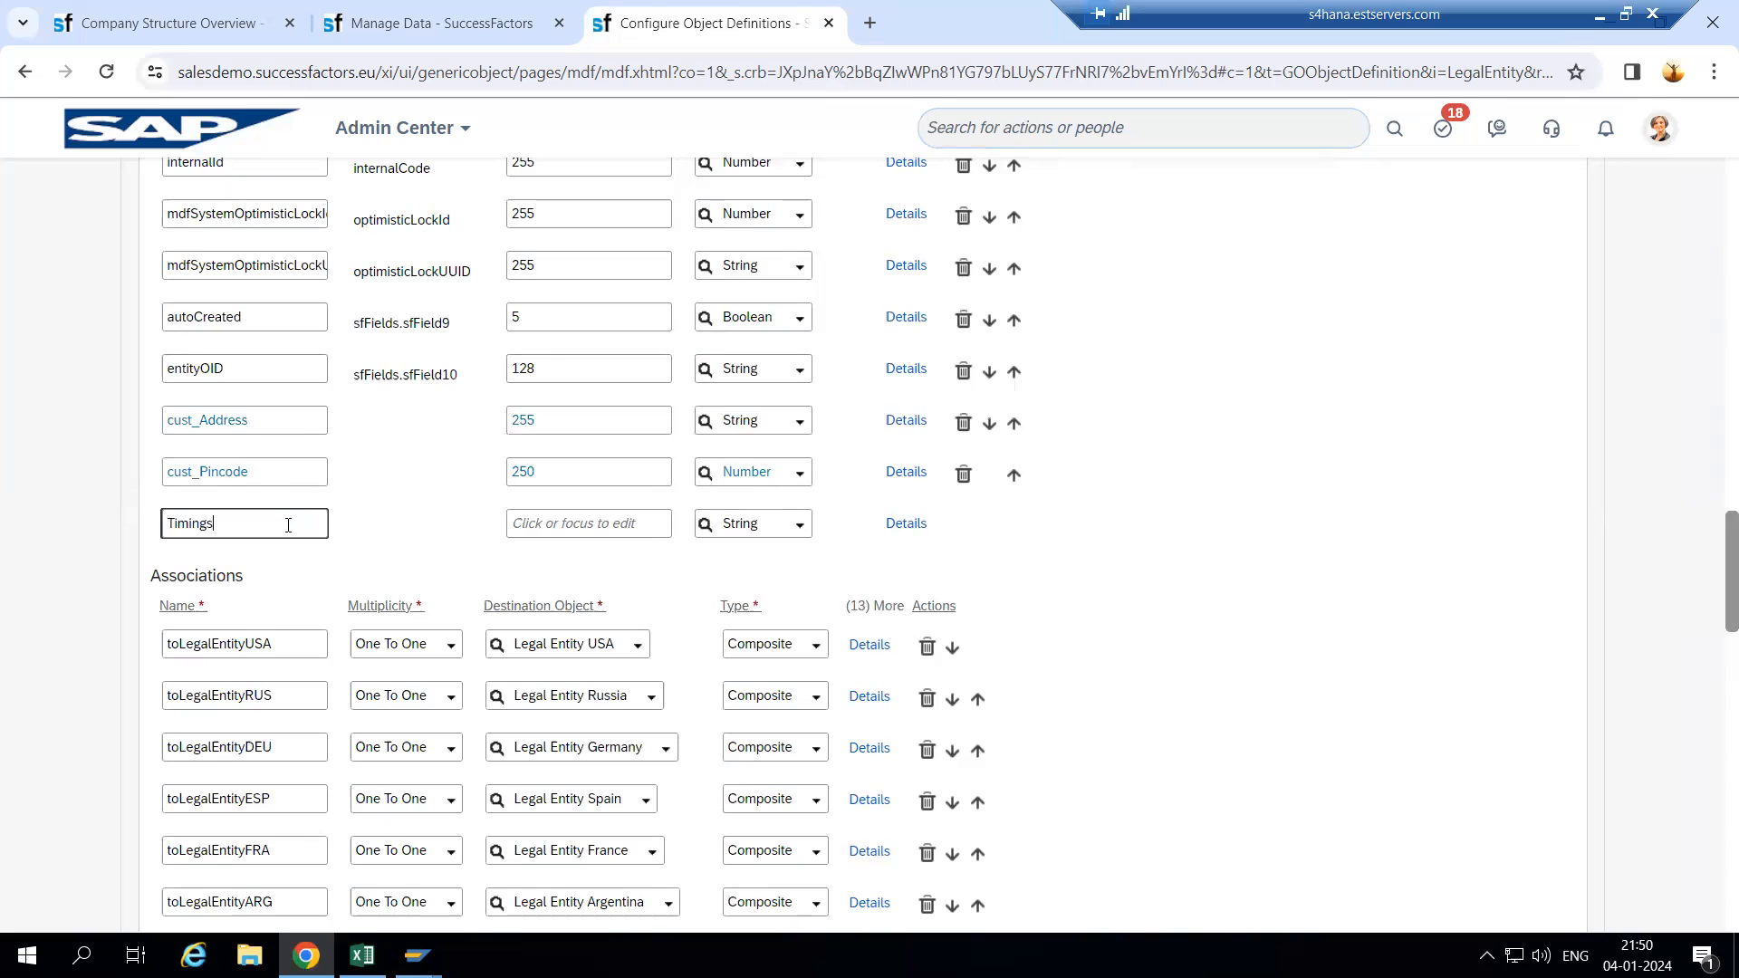
click(557, 534)
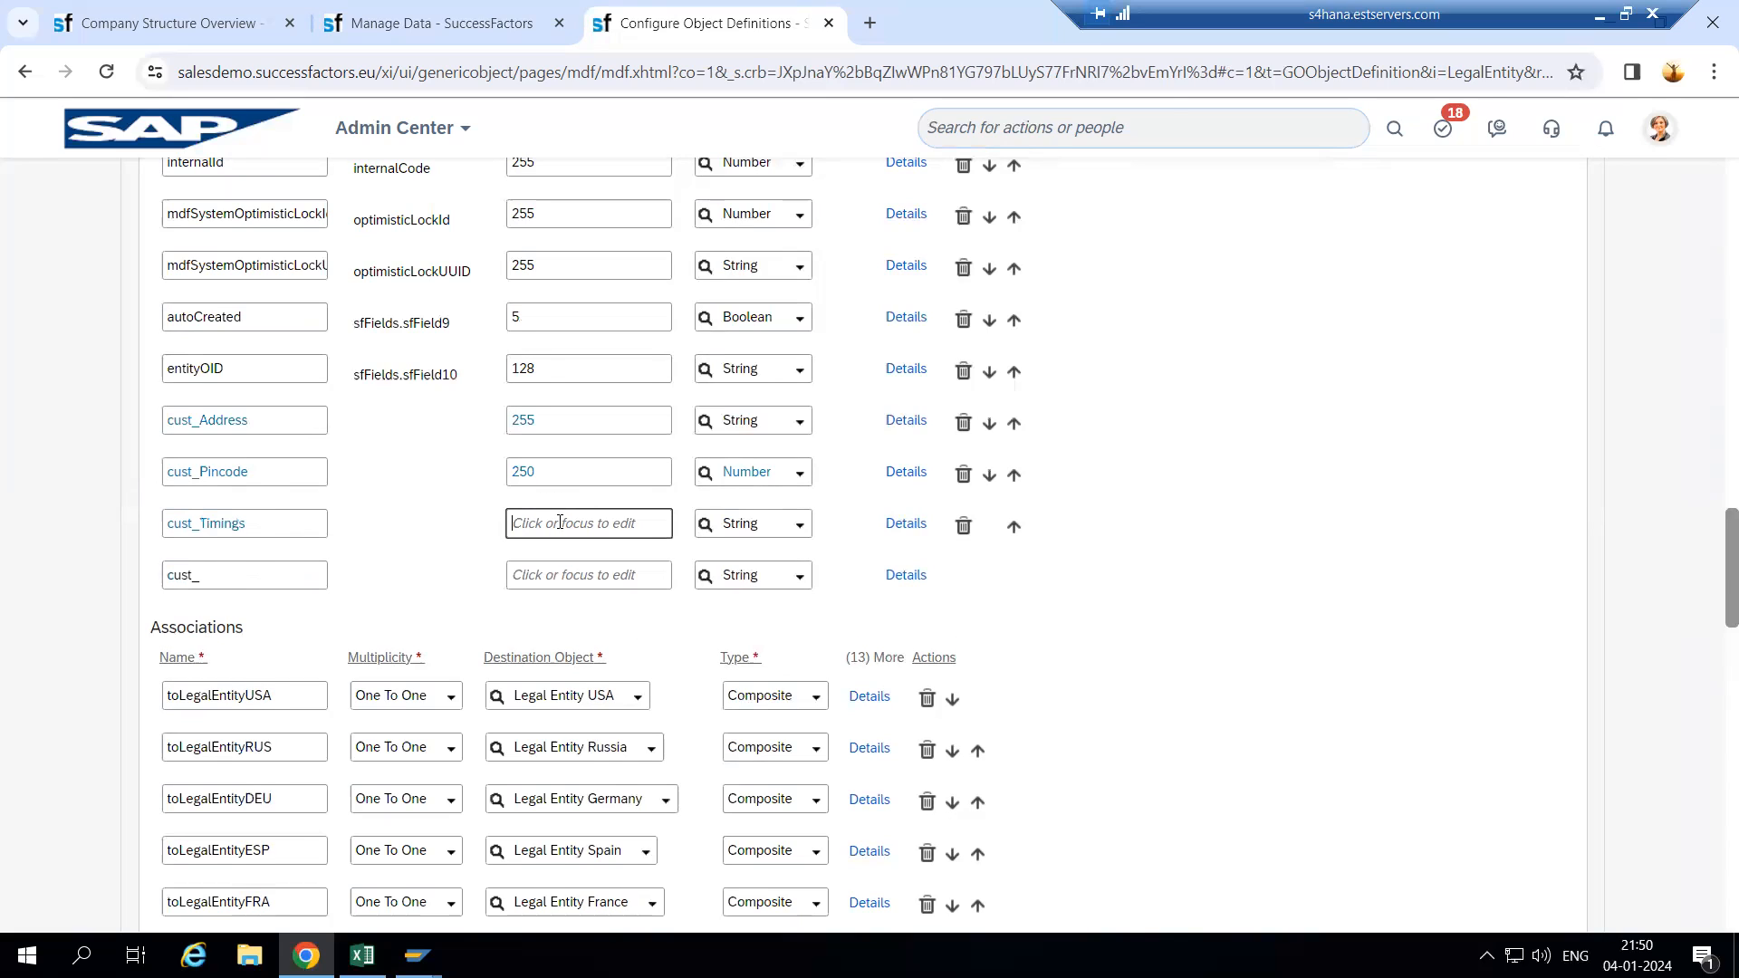
text(240)
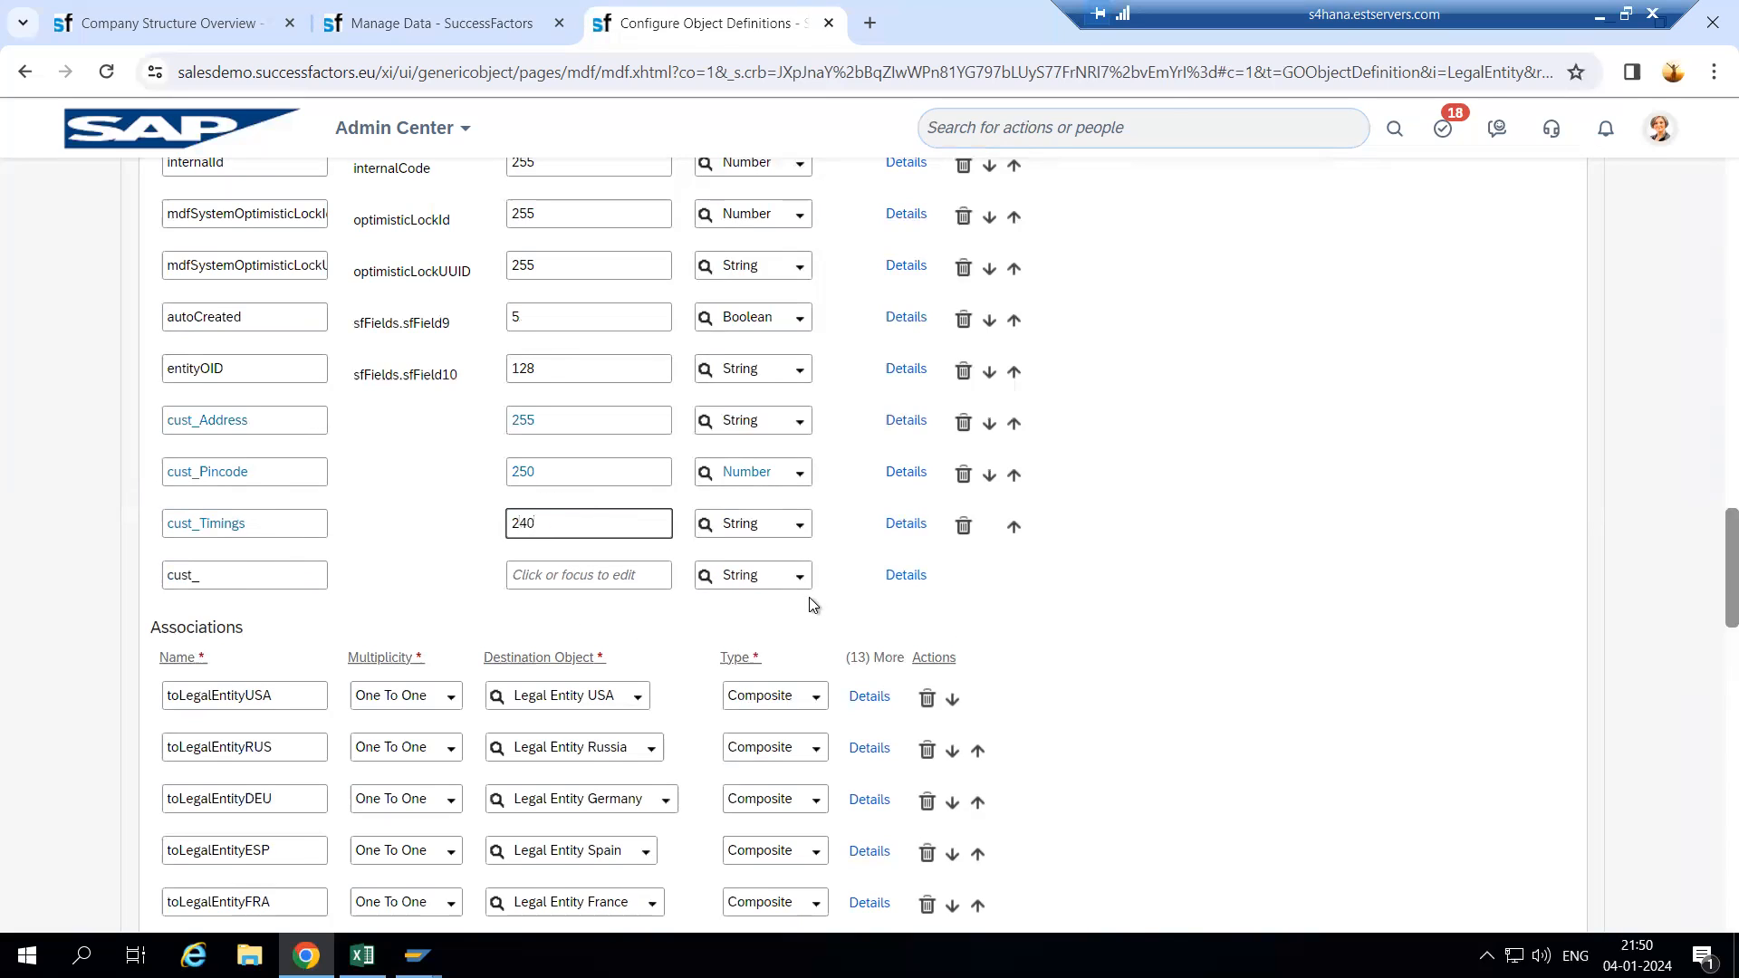
click(800, 528)
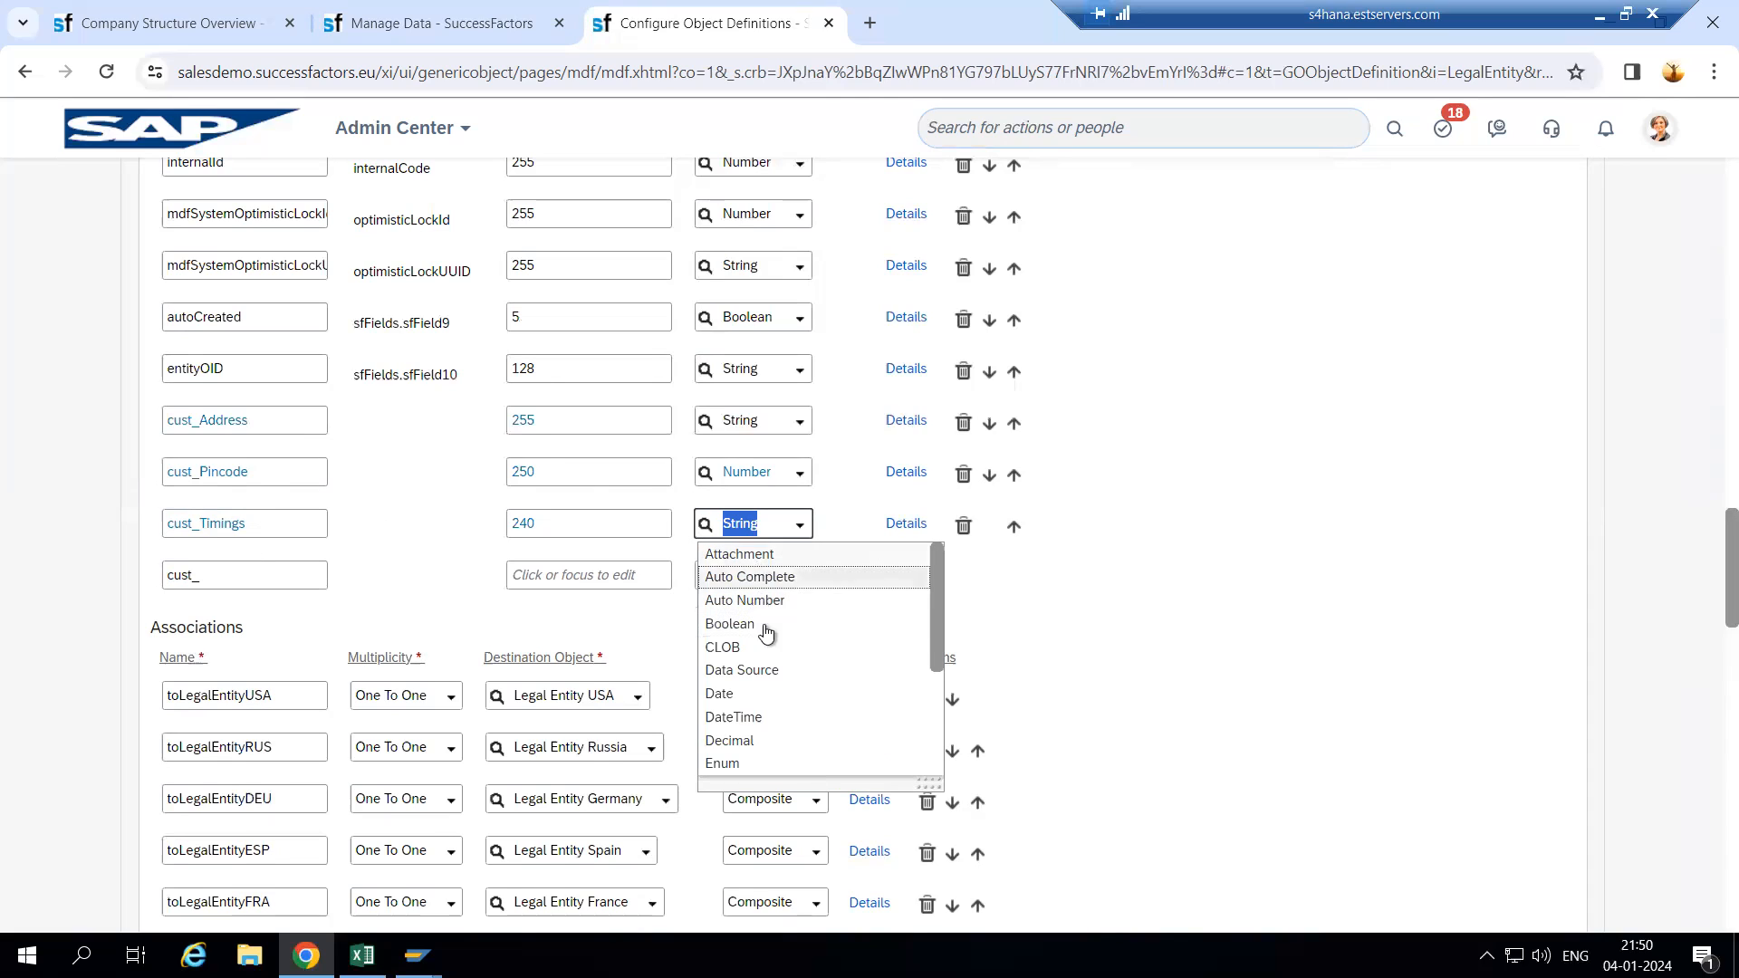
click(773, 721)
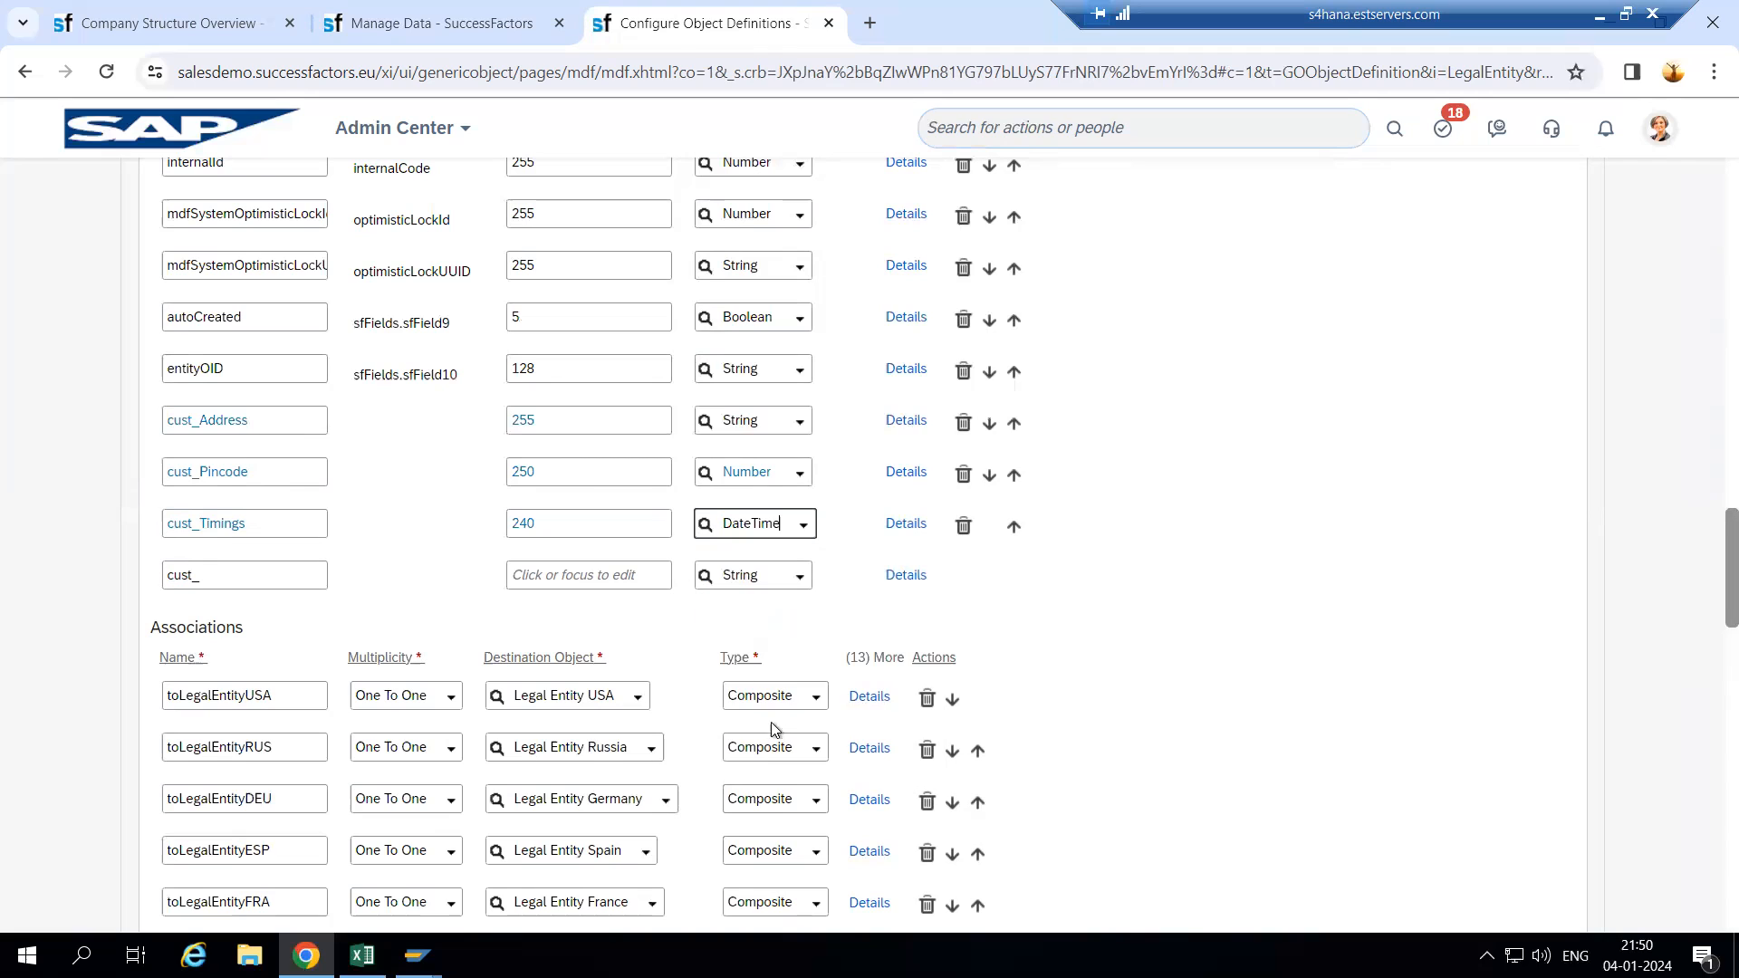
- Label cust_Timings 'Time' in its detail settings
click(903, 525)
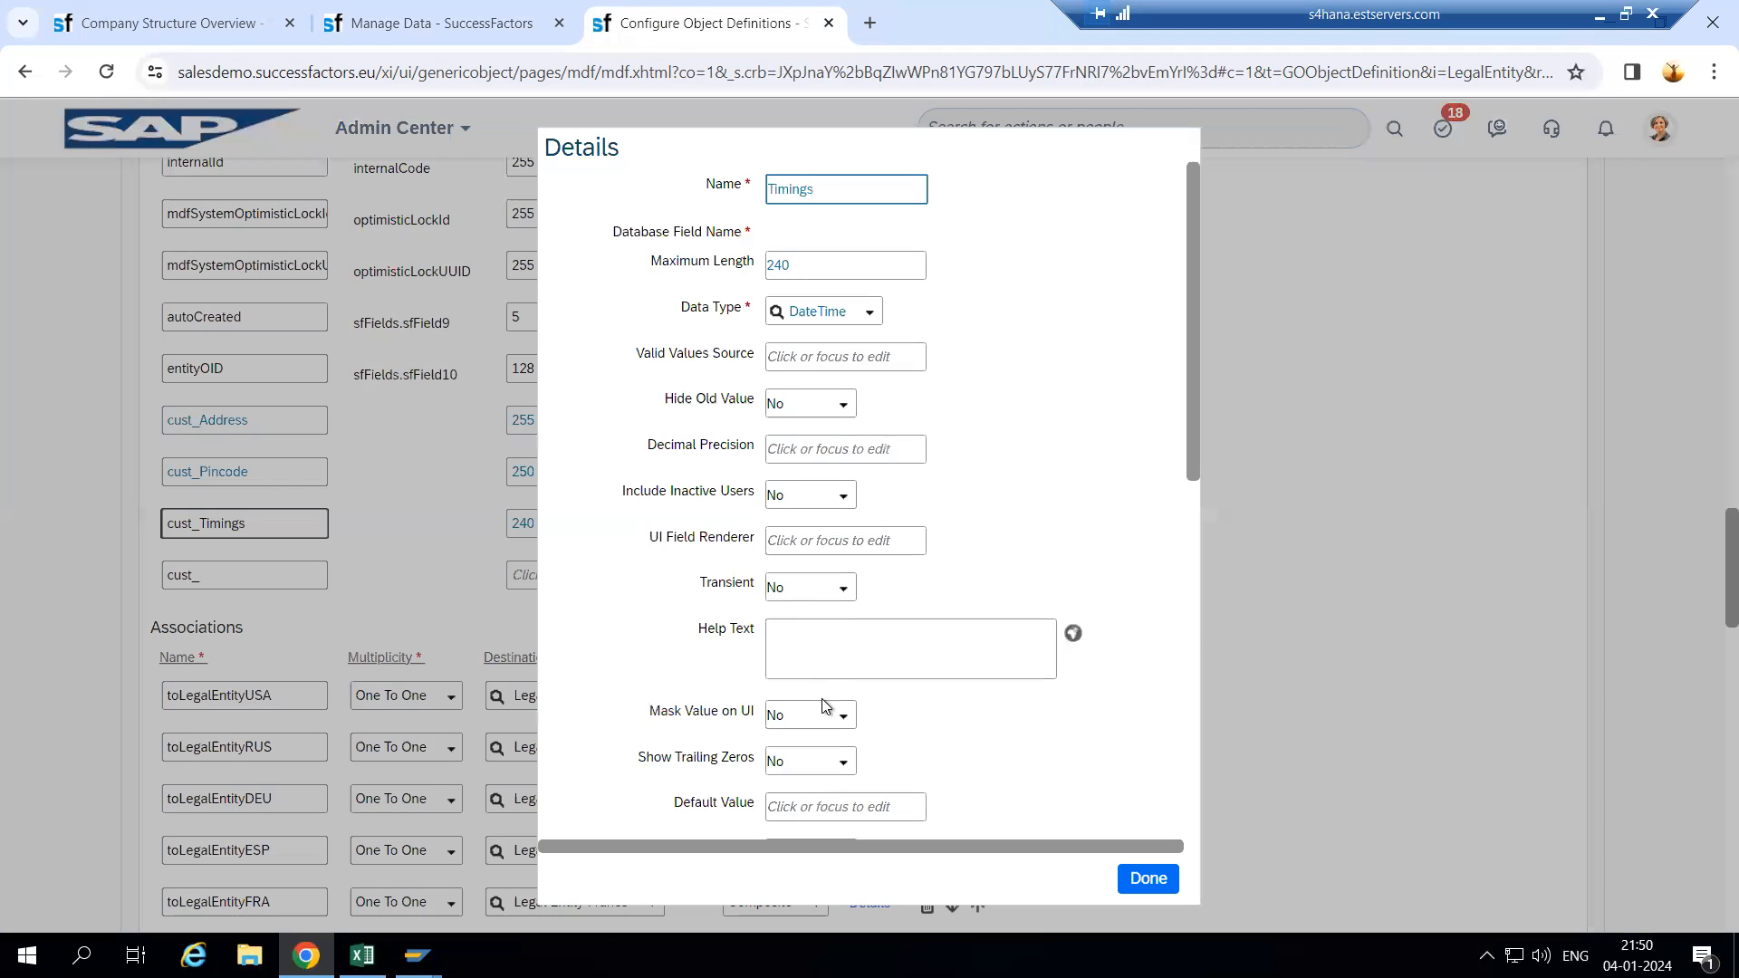
scroll(823, 710, down, 5)
click(797, 469)
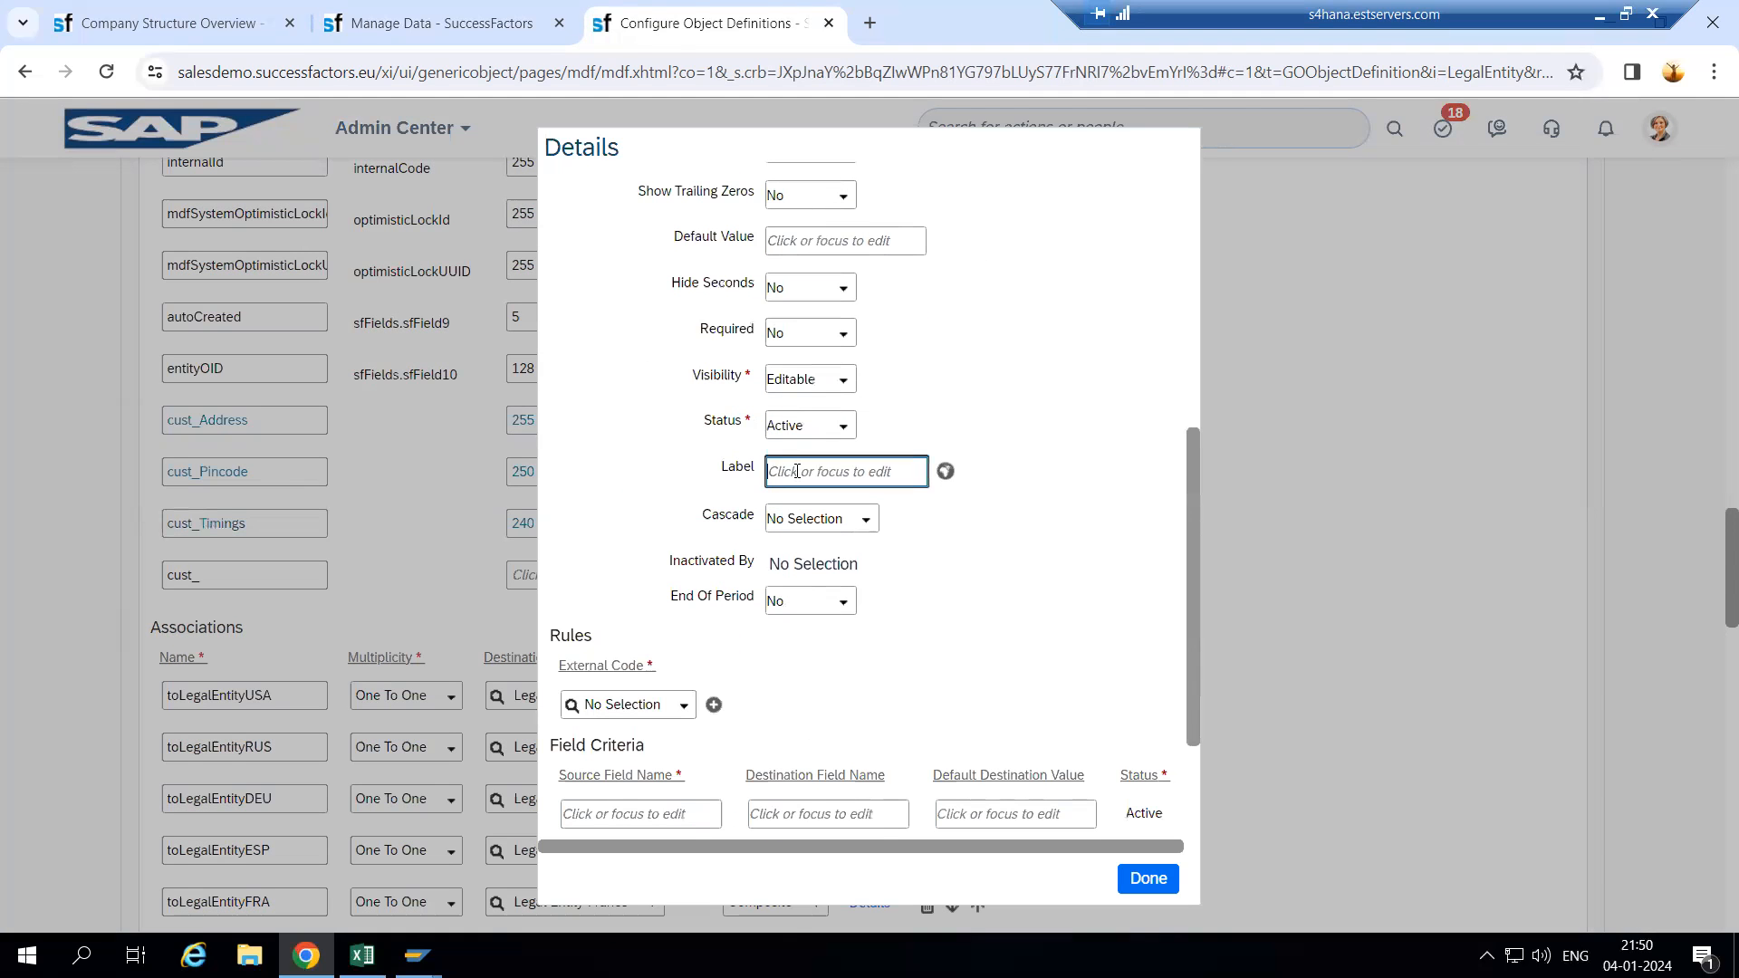
text(Time)
scroll(1069, 772, down, 1)
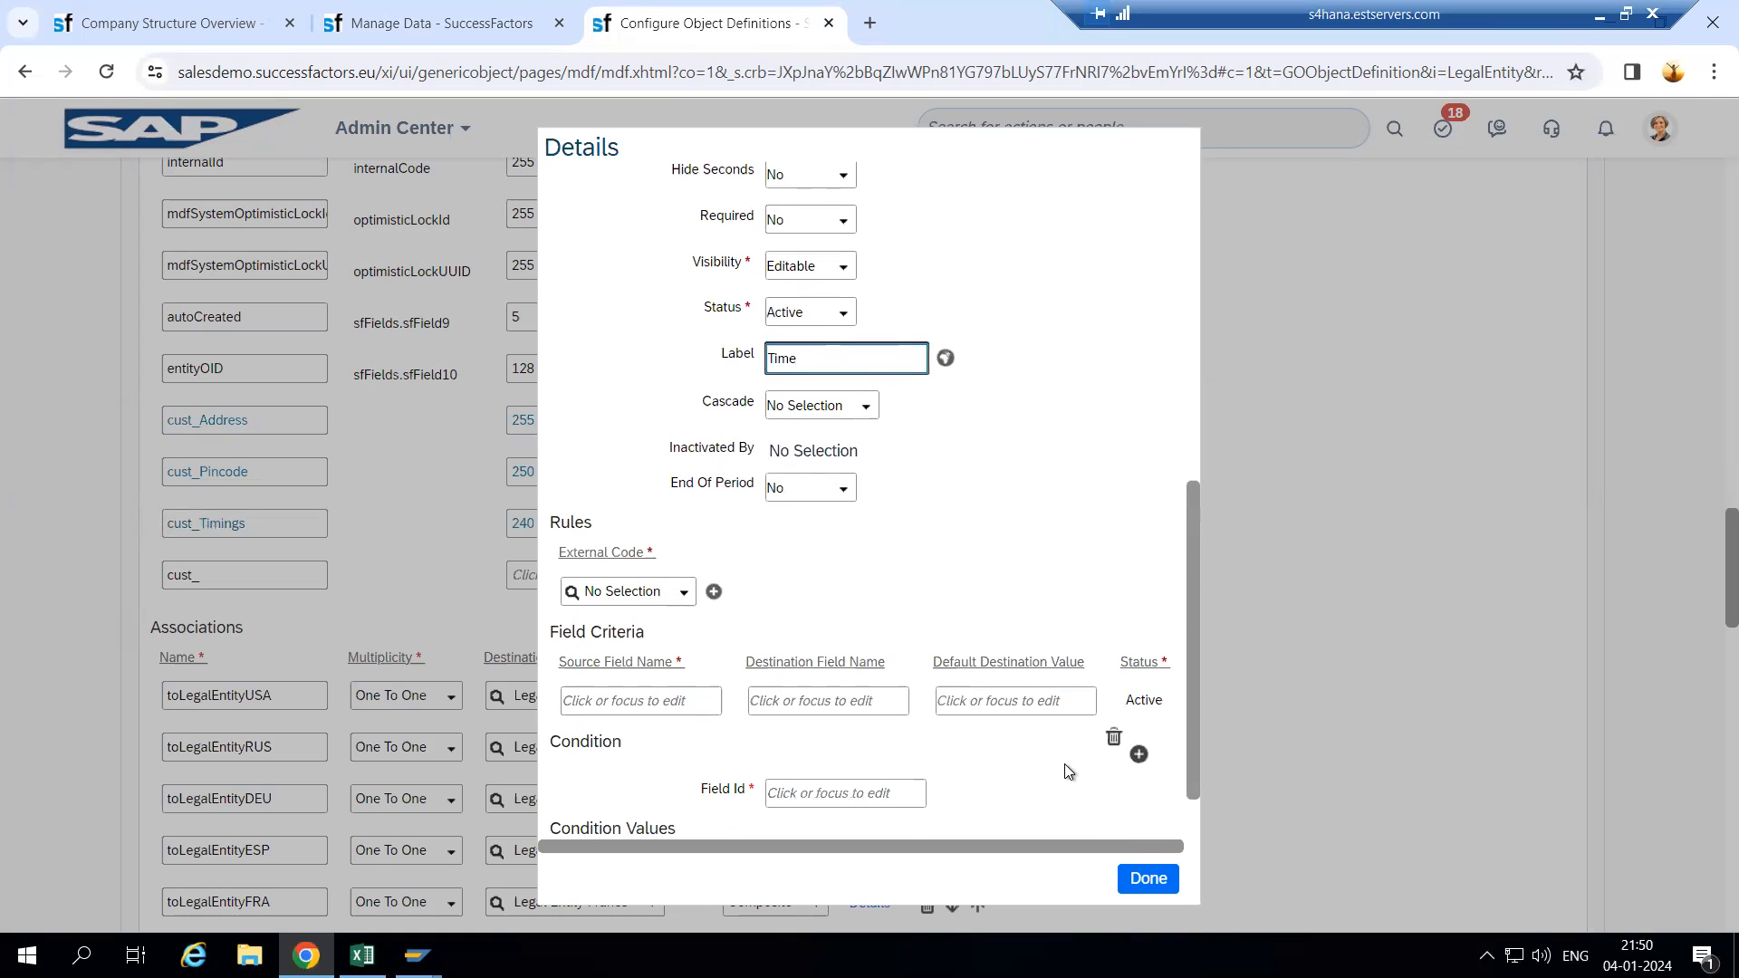
click(1144, 879)
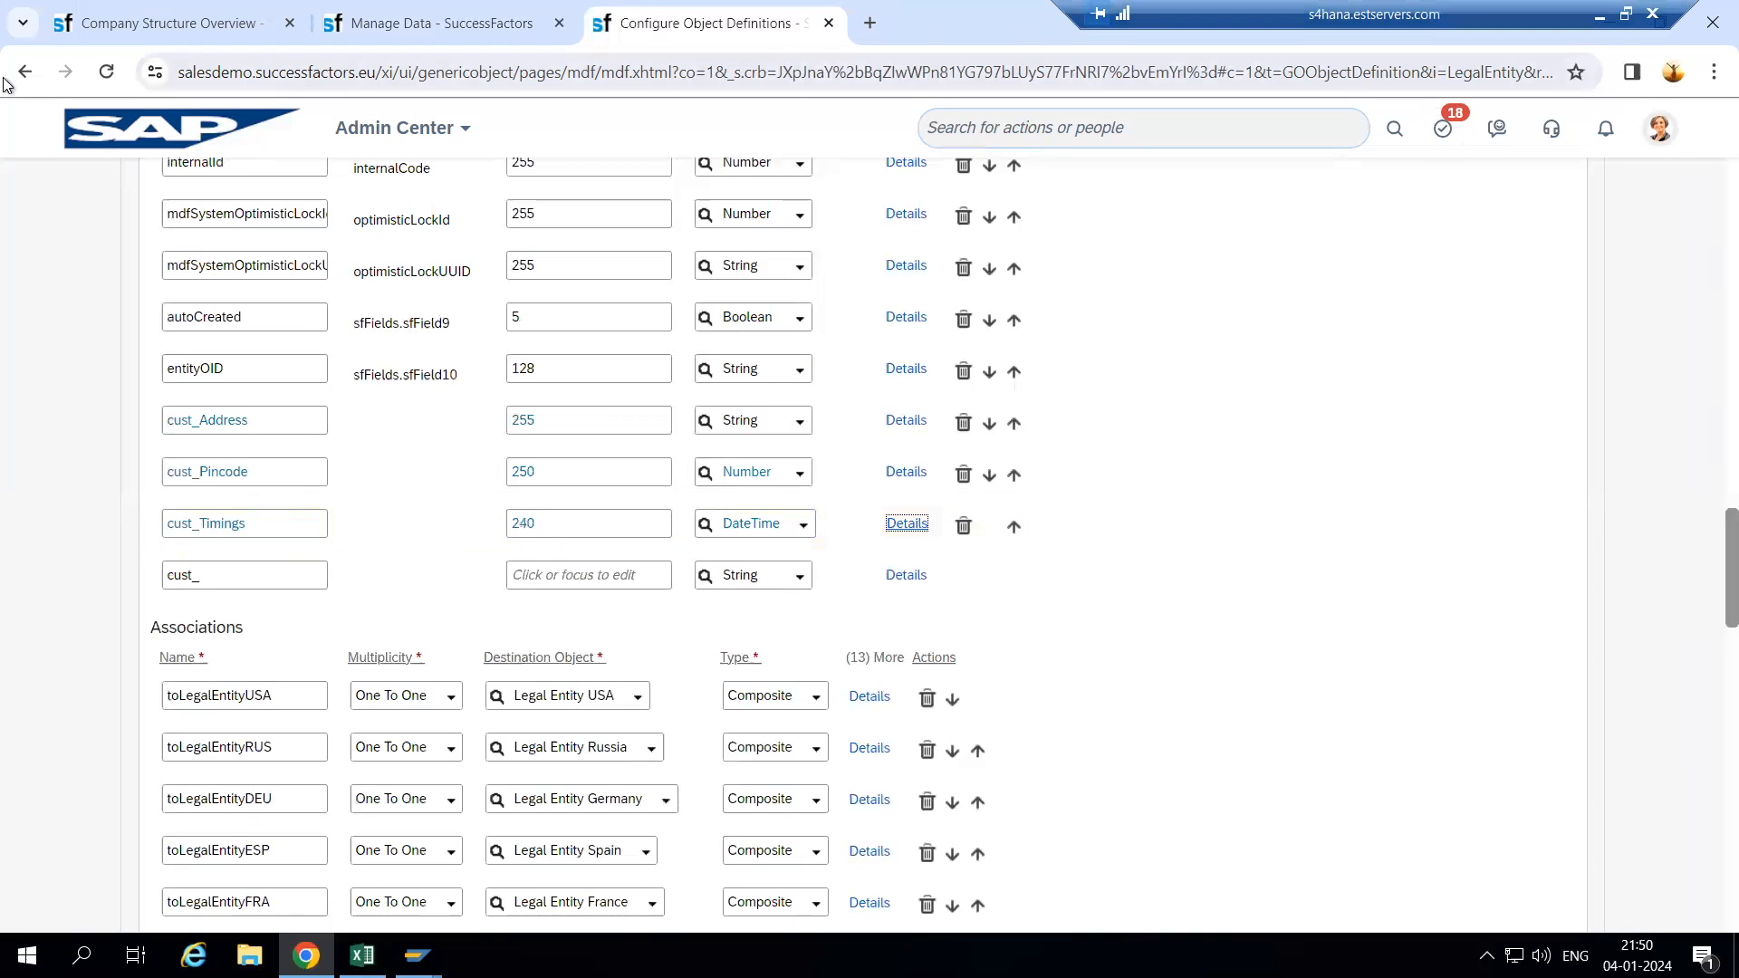
- Save the definition, confirming removal of cust_Department and cust_Location, then return to the Wipro record
scroll(1051, 629, down, 9)
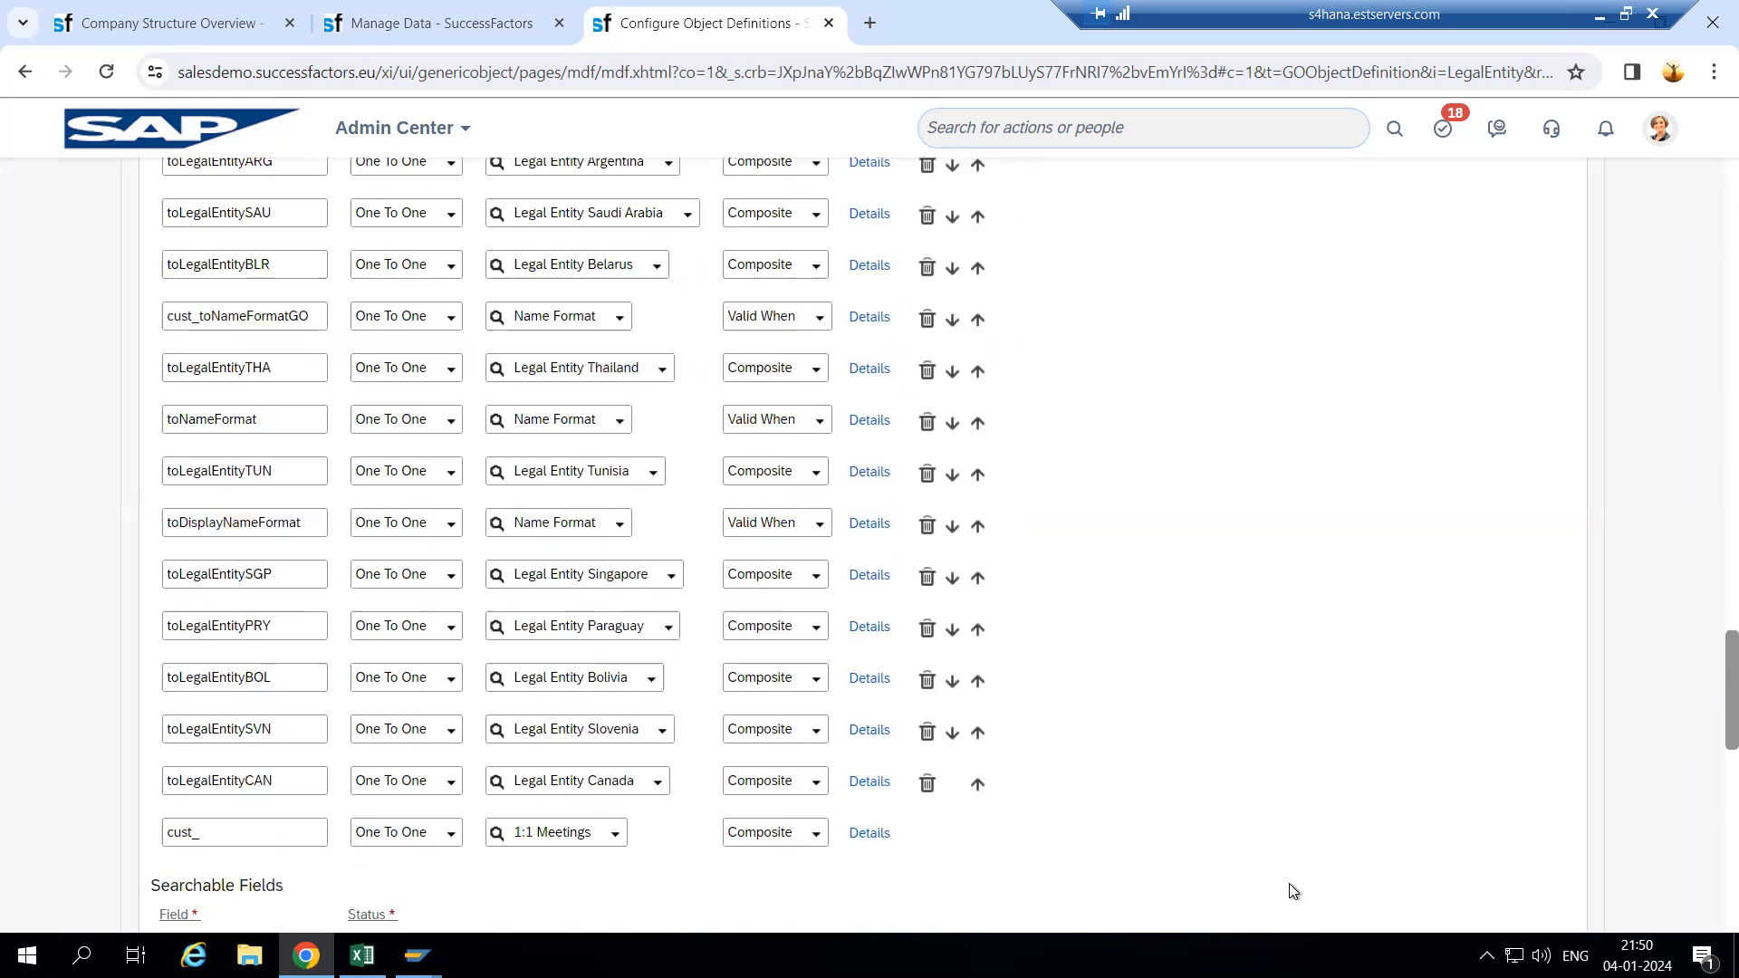
scroll(1449, 771, down, 13)
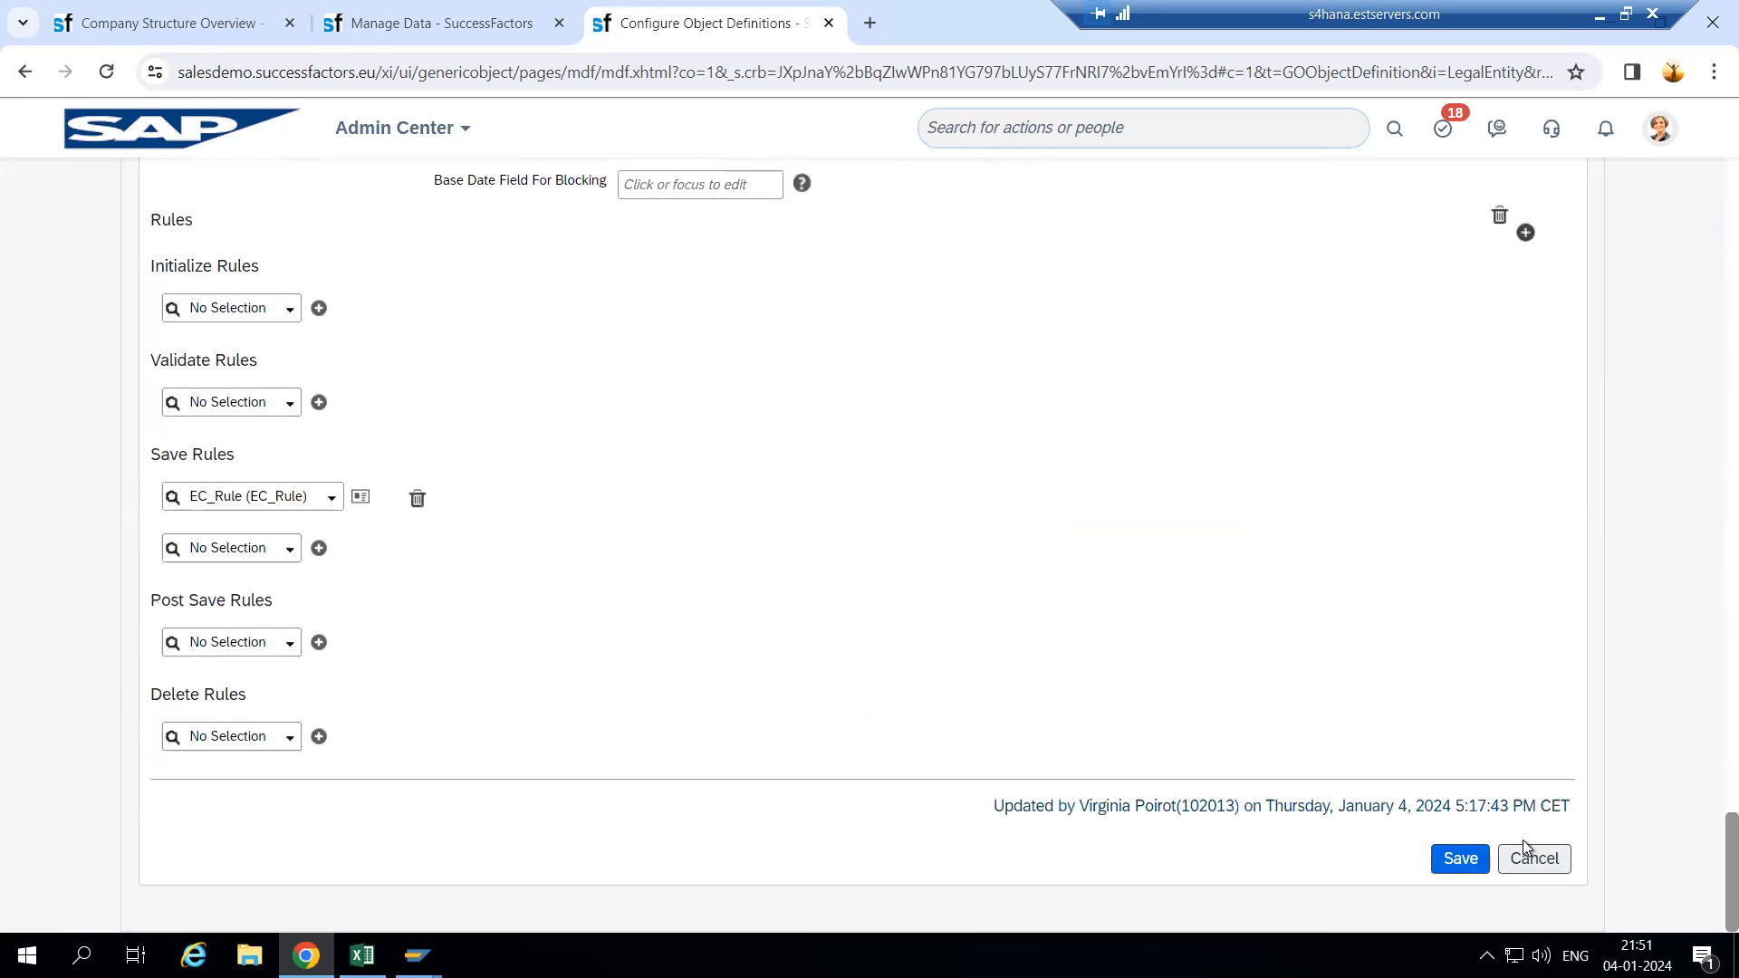
click(1461, 858)
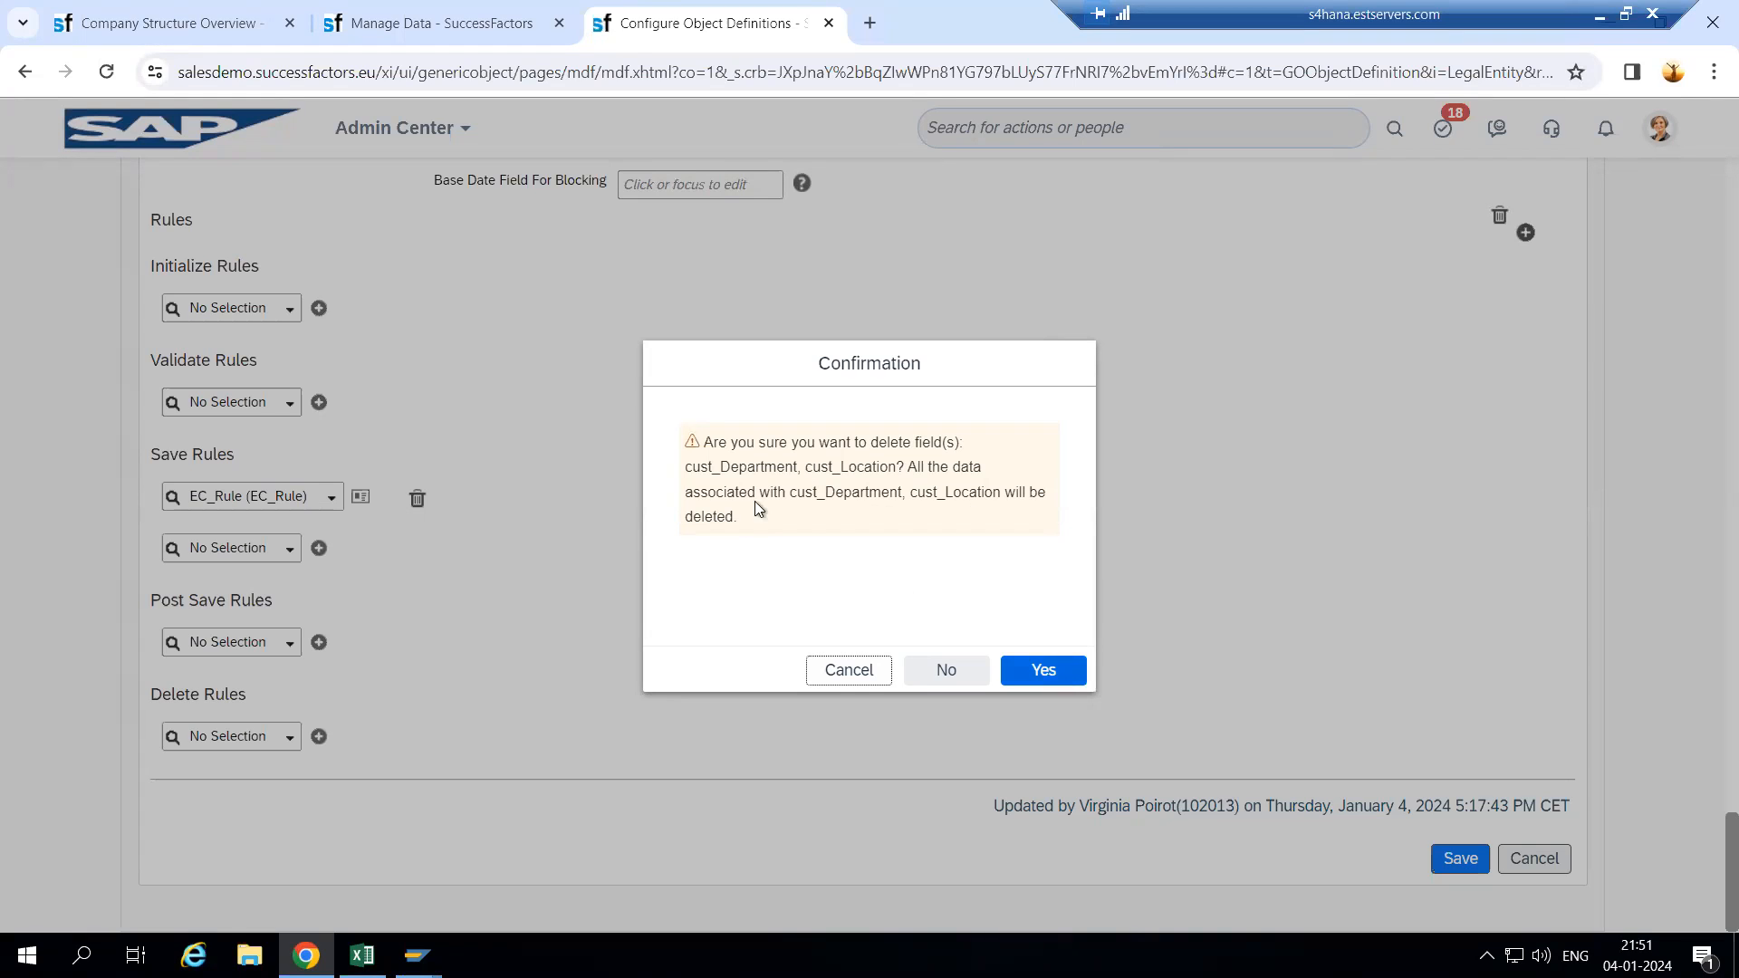
click(1025, 667)
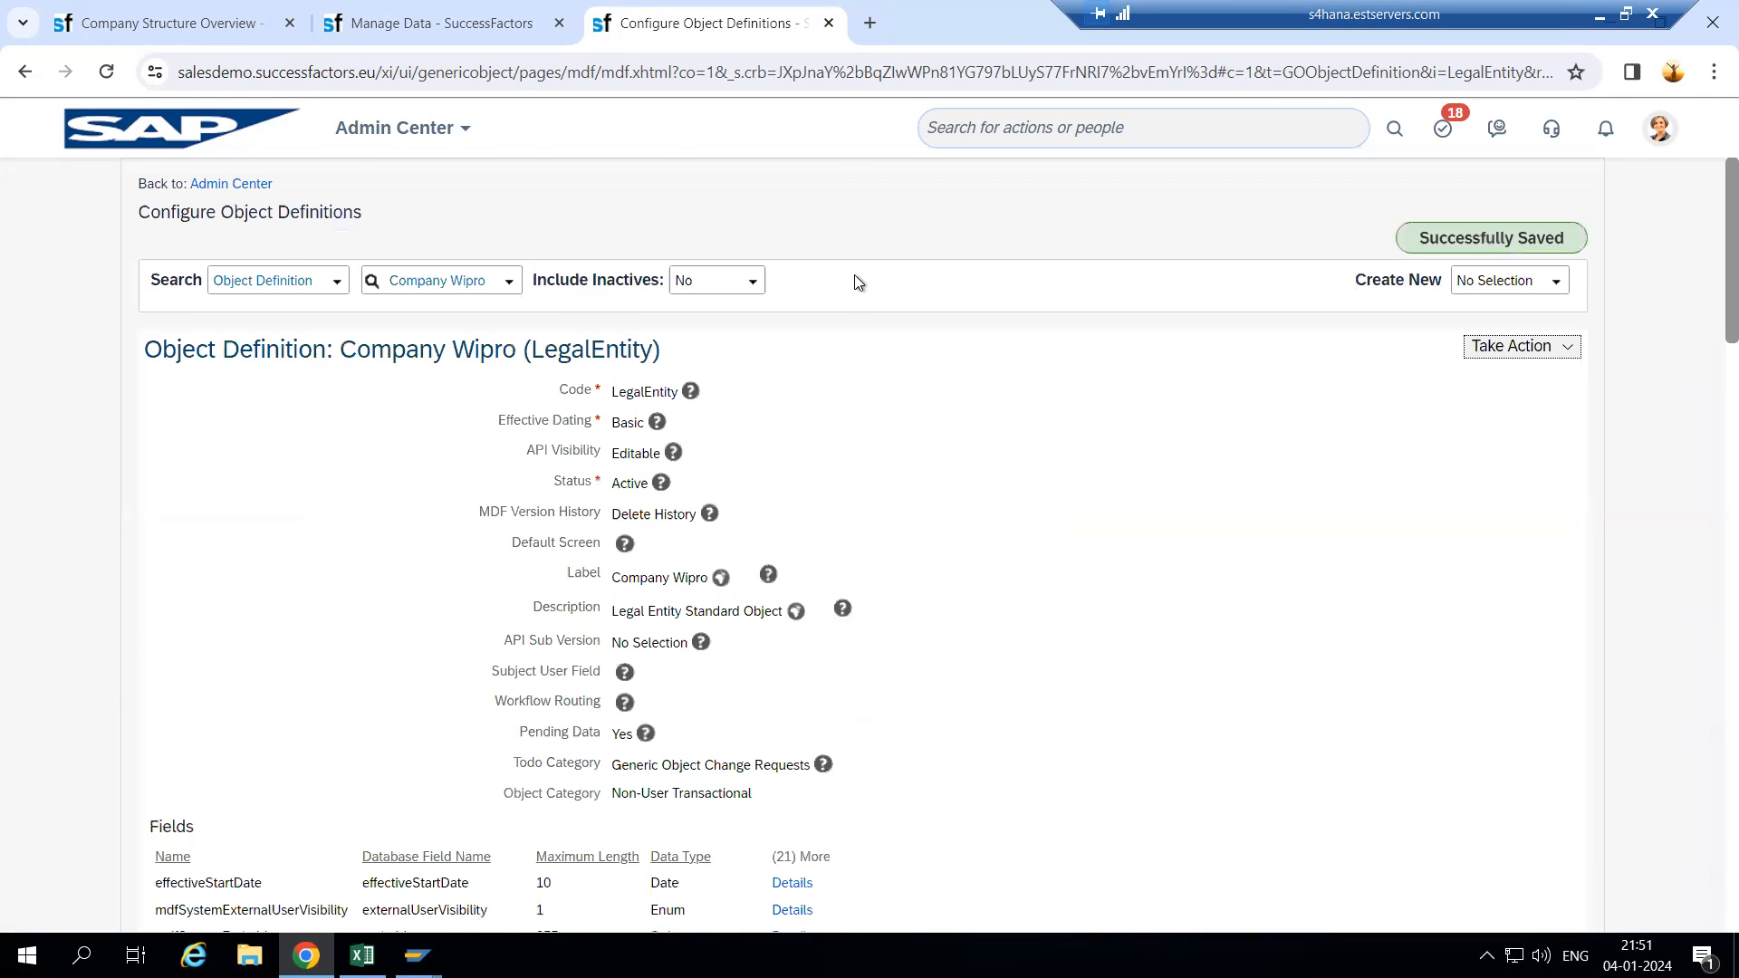
scroll(867, 529, down, 1)
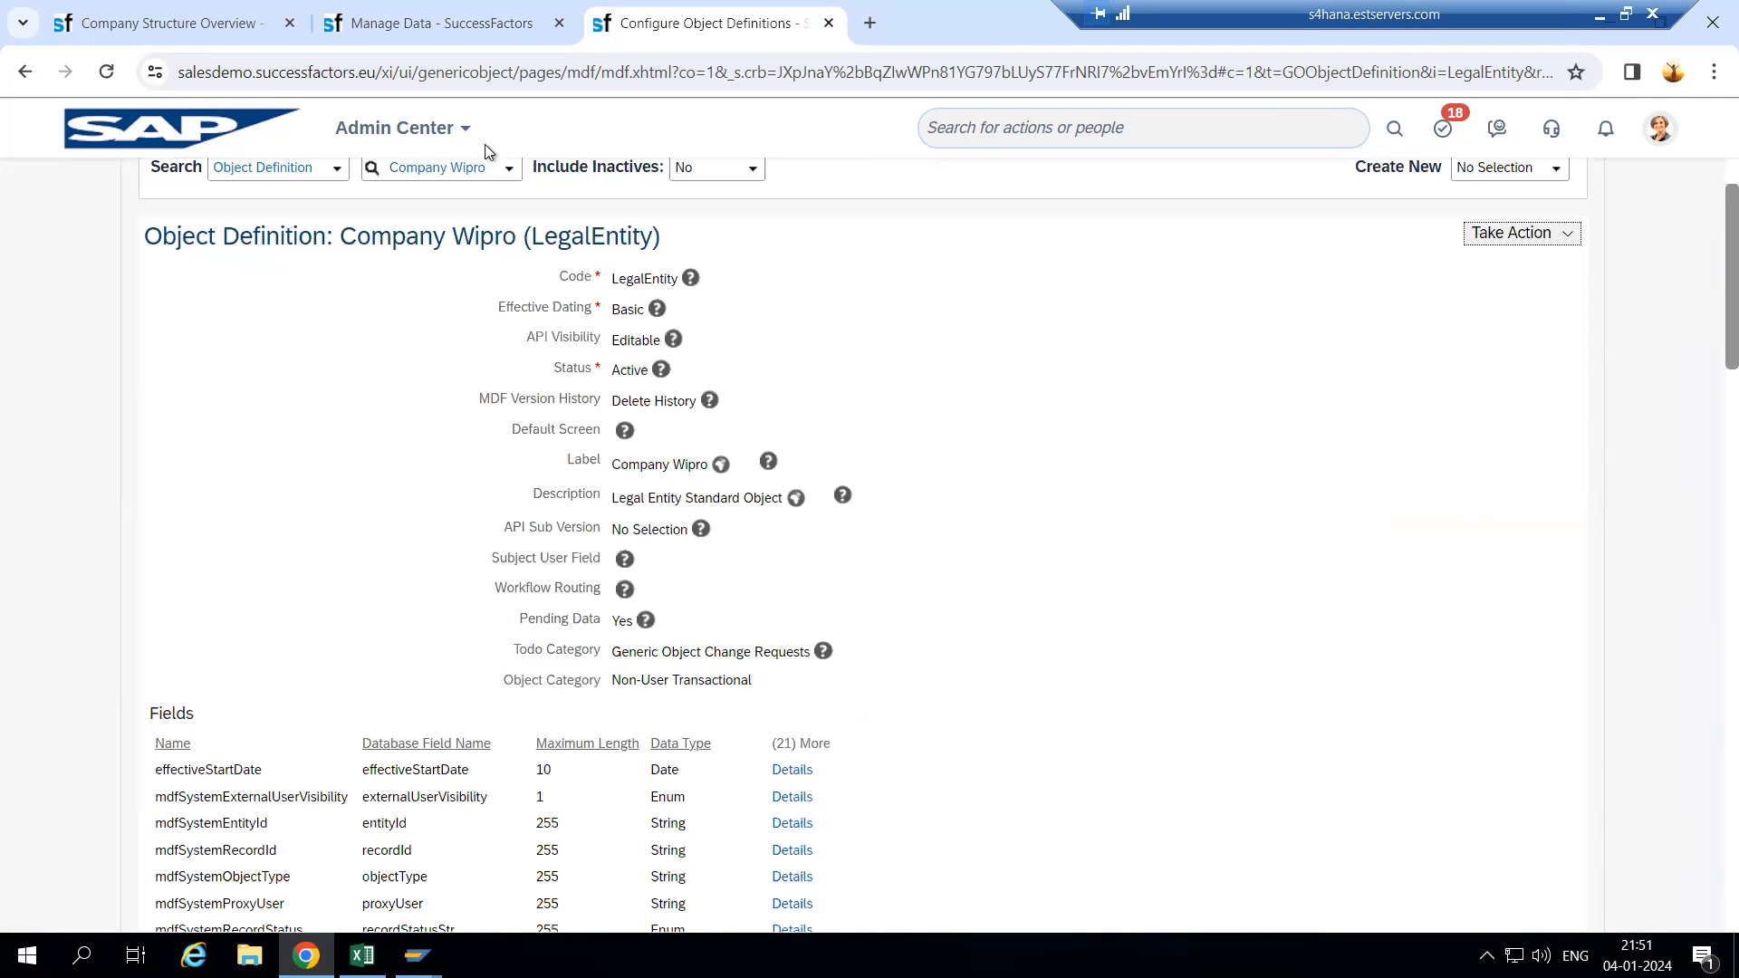
click(471, 25)
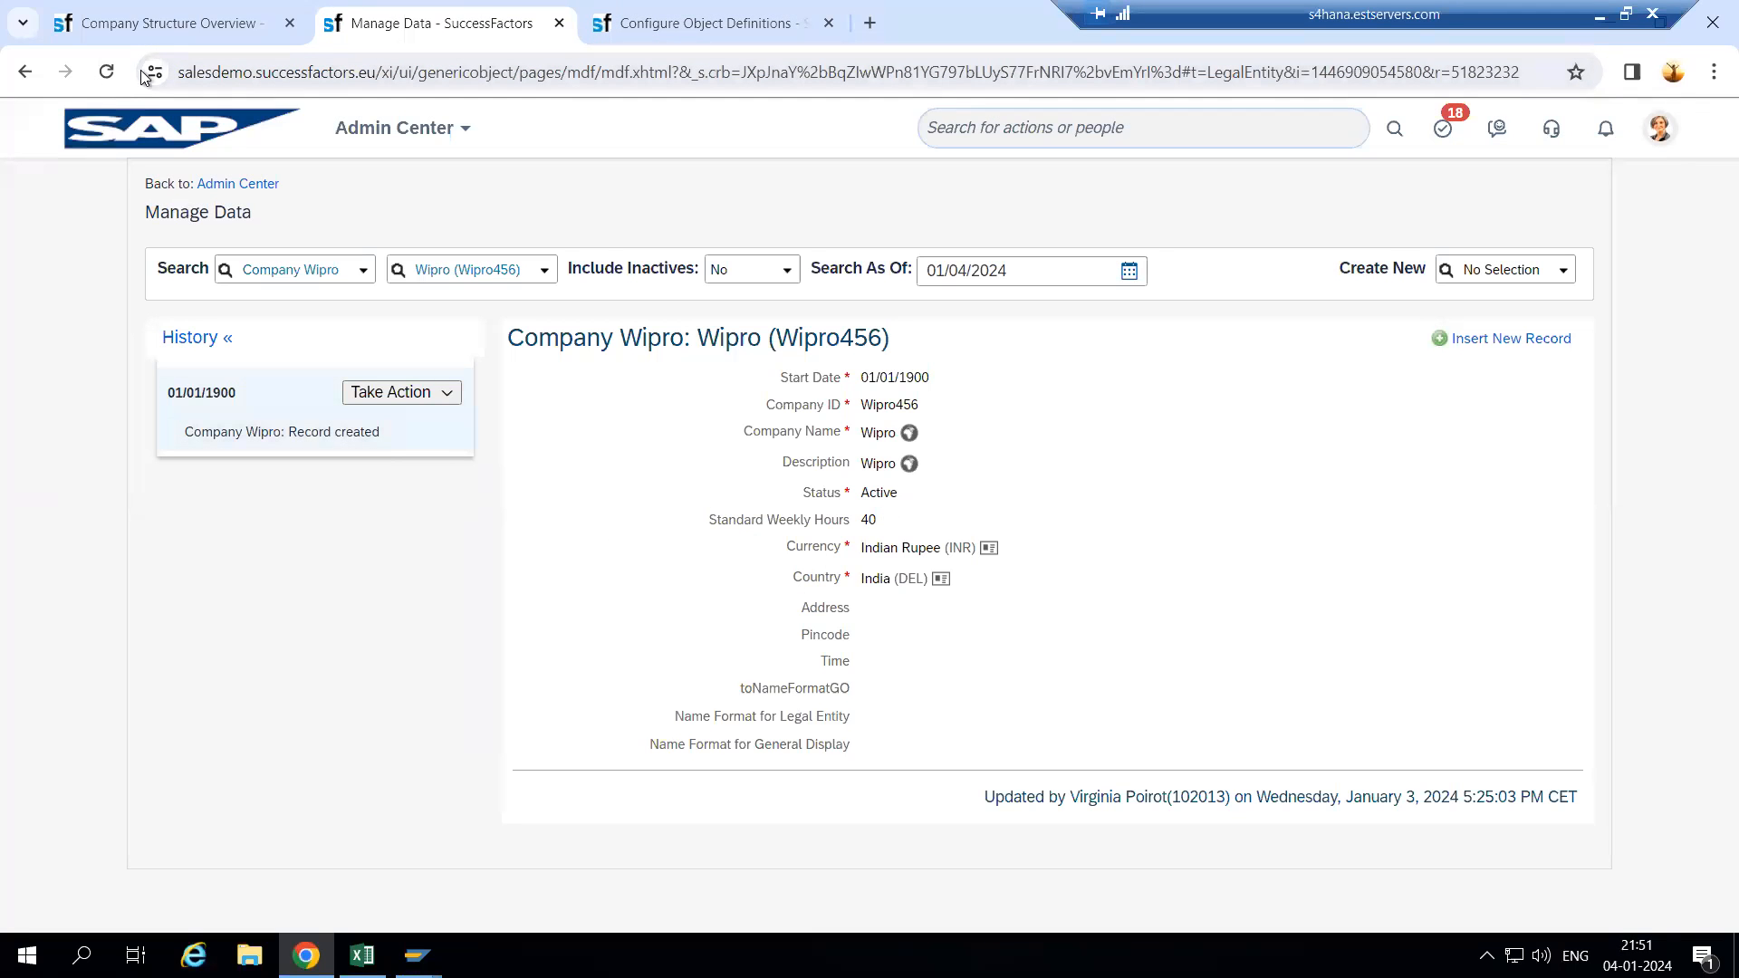
- Reload the Wipro record to show its blank Address, Pincode and Time fields, and open its actions
click(110, 76)
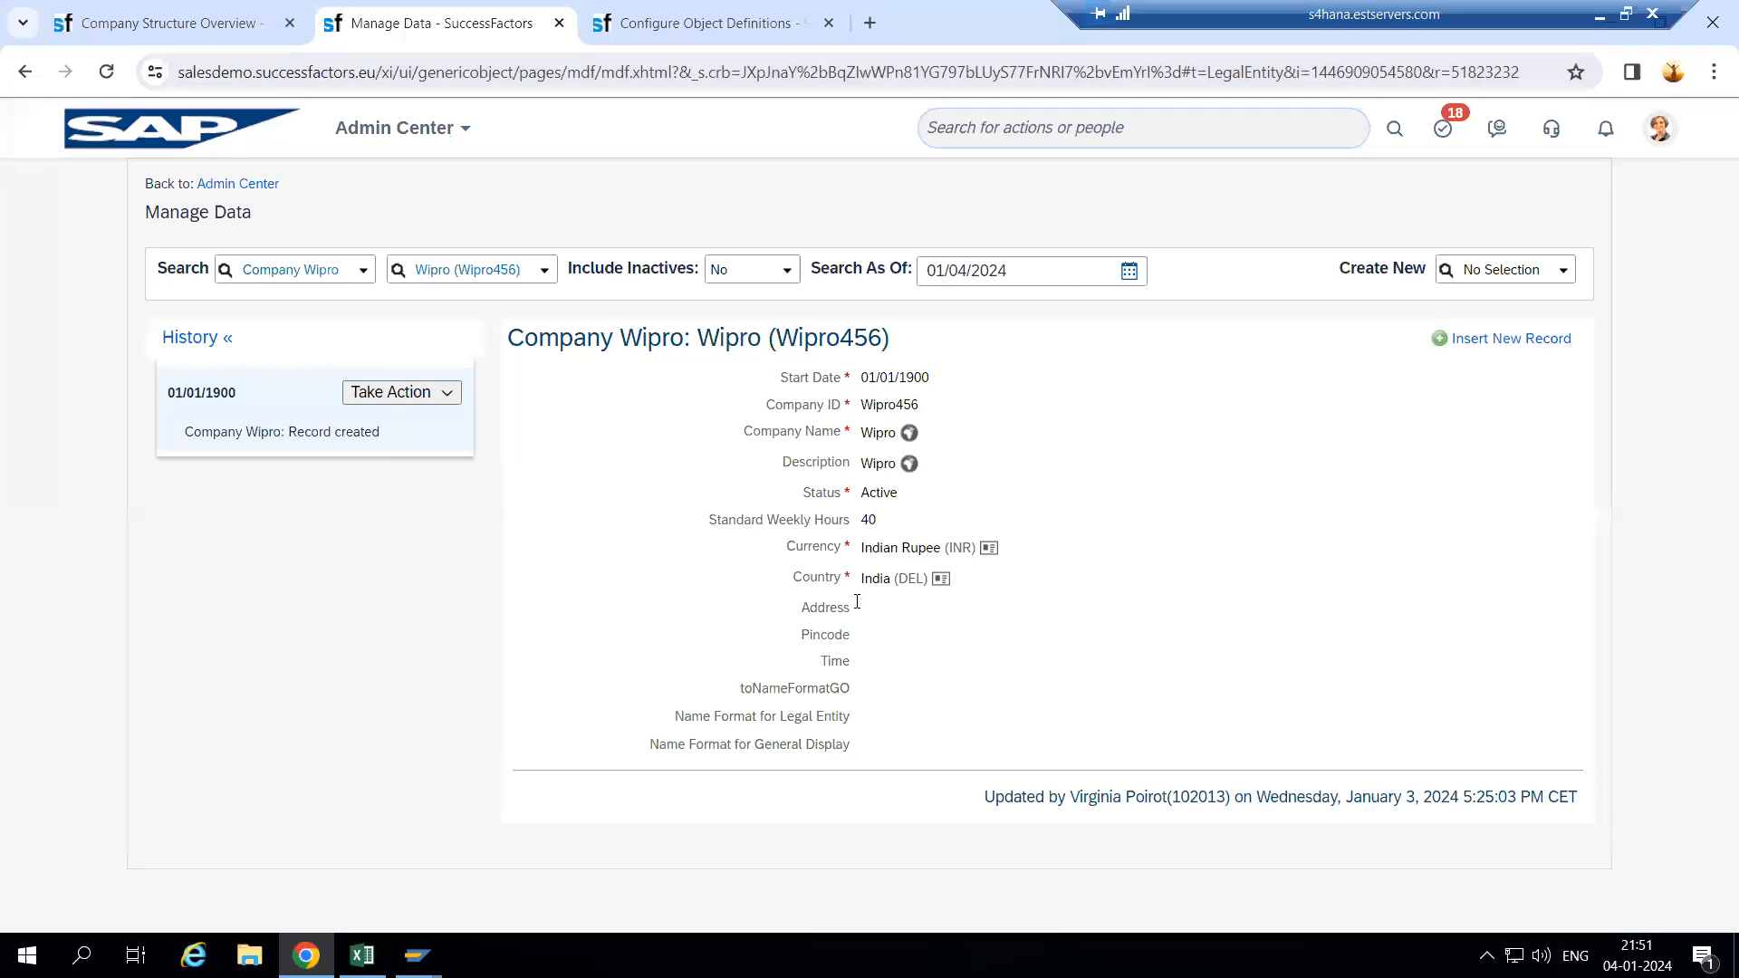
drag(800, 611, 859, 662)
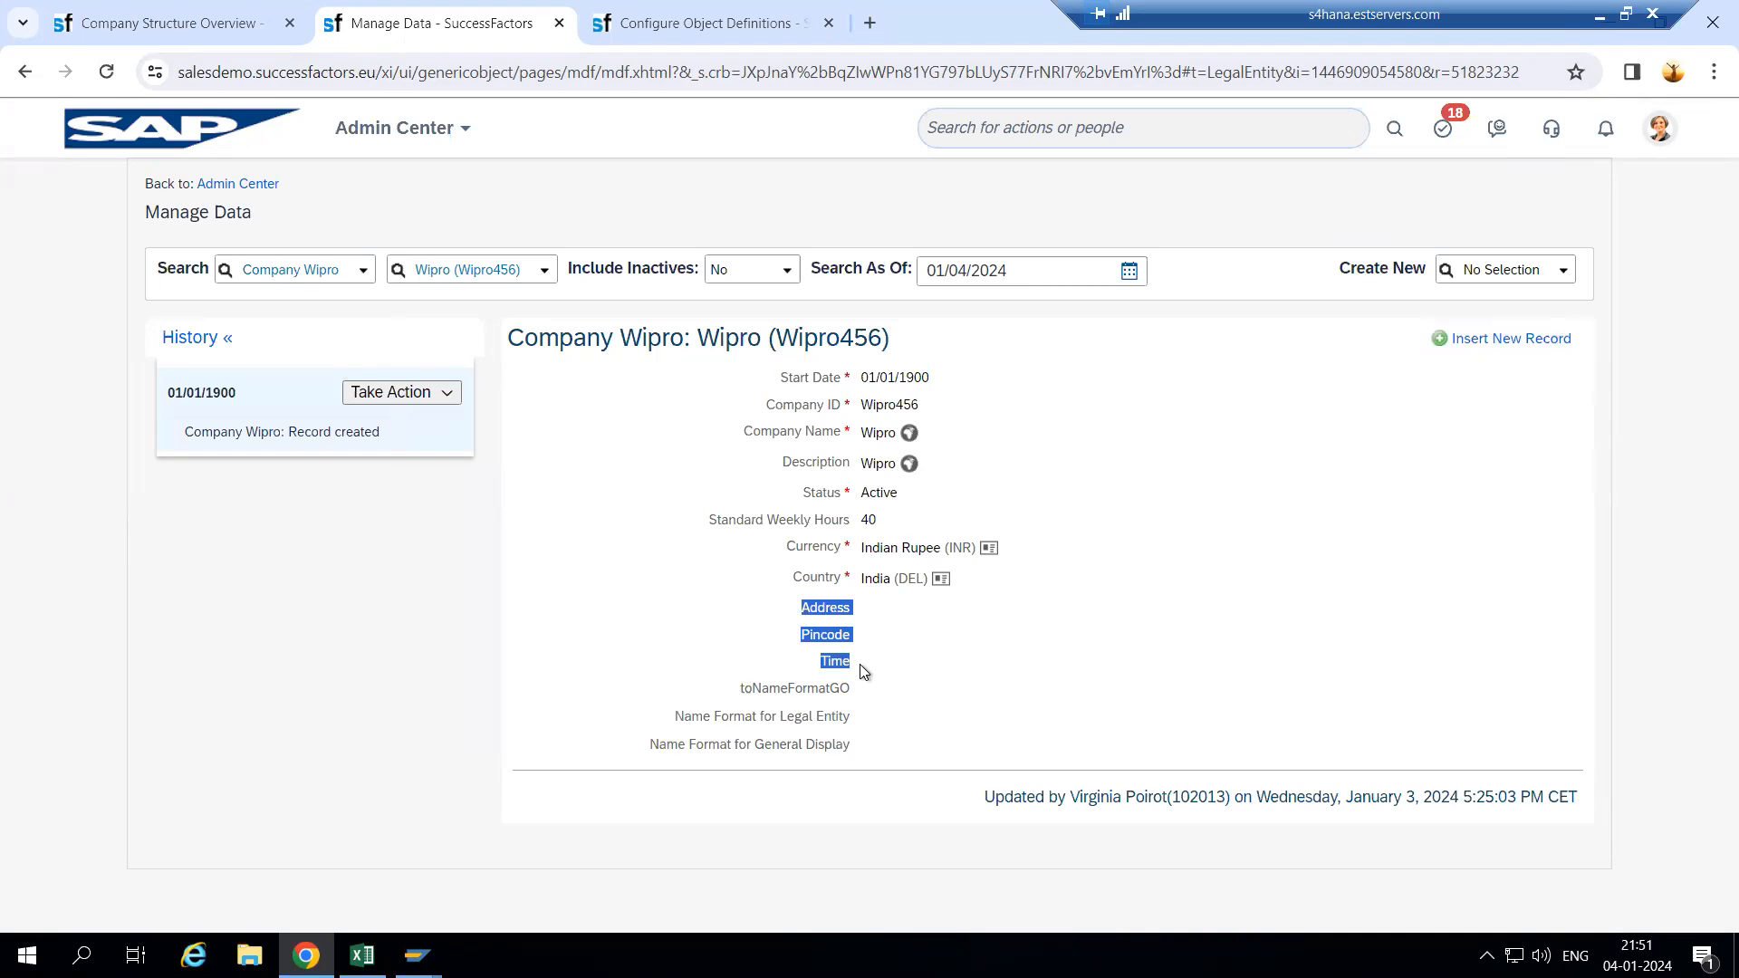
click(394, 391)
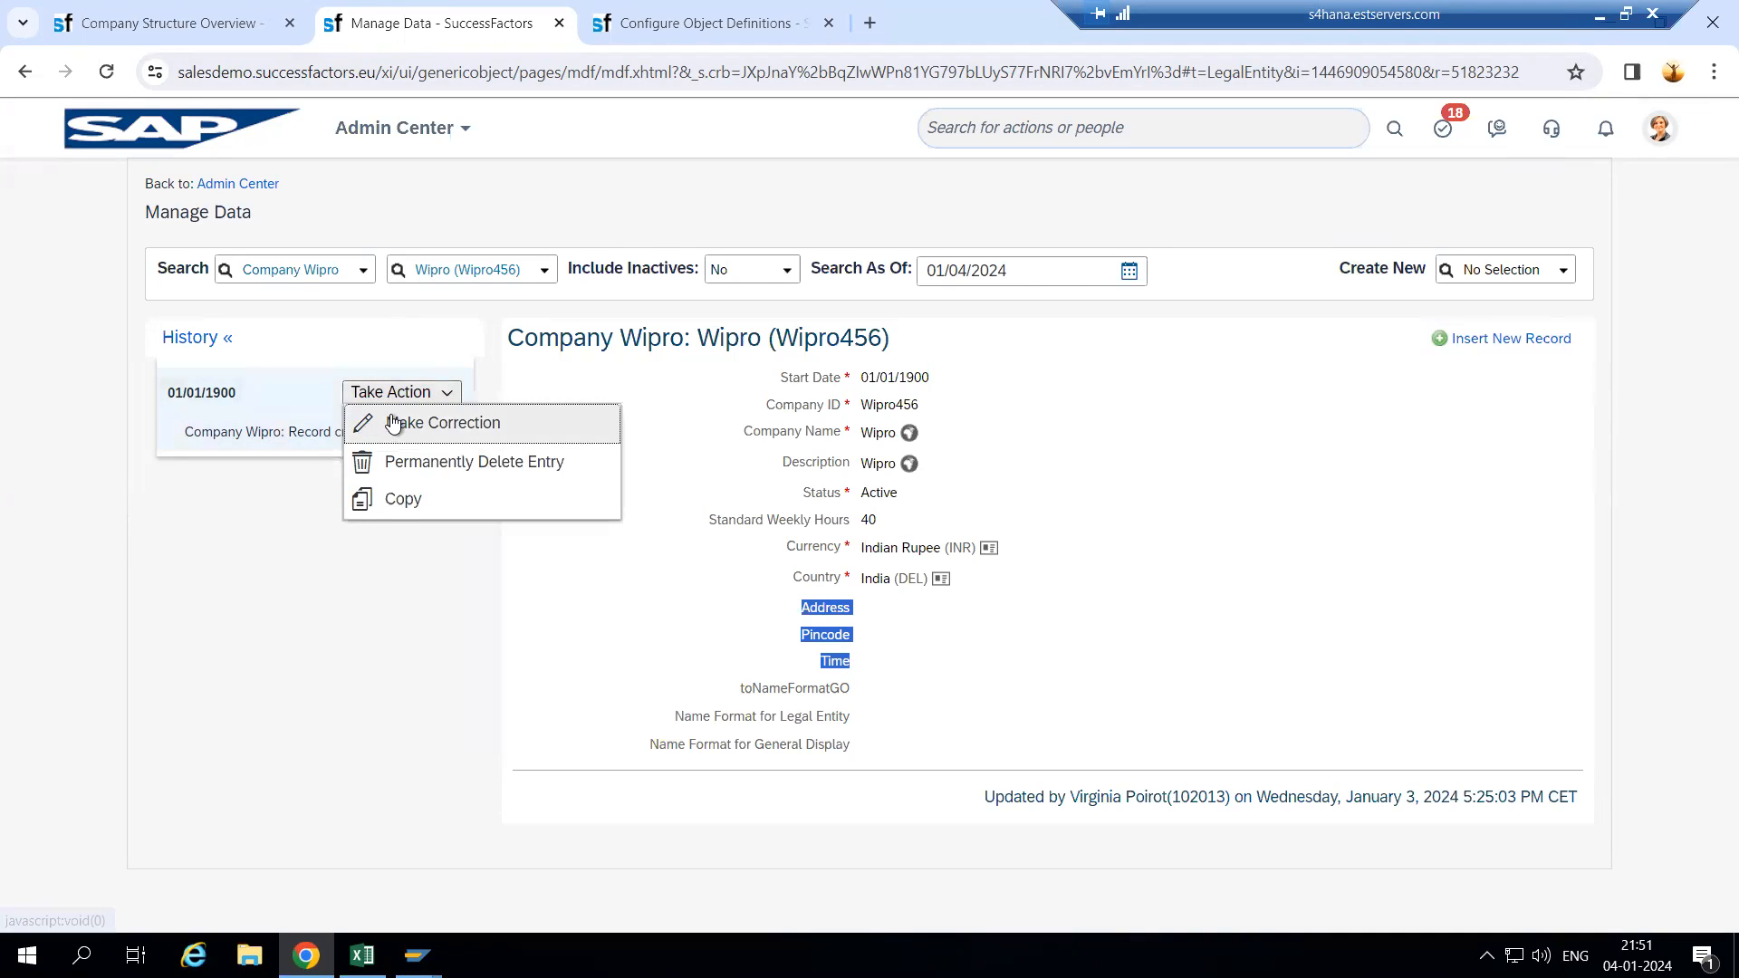
- Start a correction of the Wipro record and recheck the definition's field list
click(403, 421)
scroll(867, 649, down, 3)
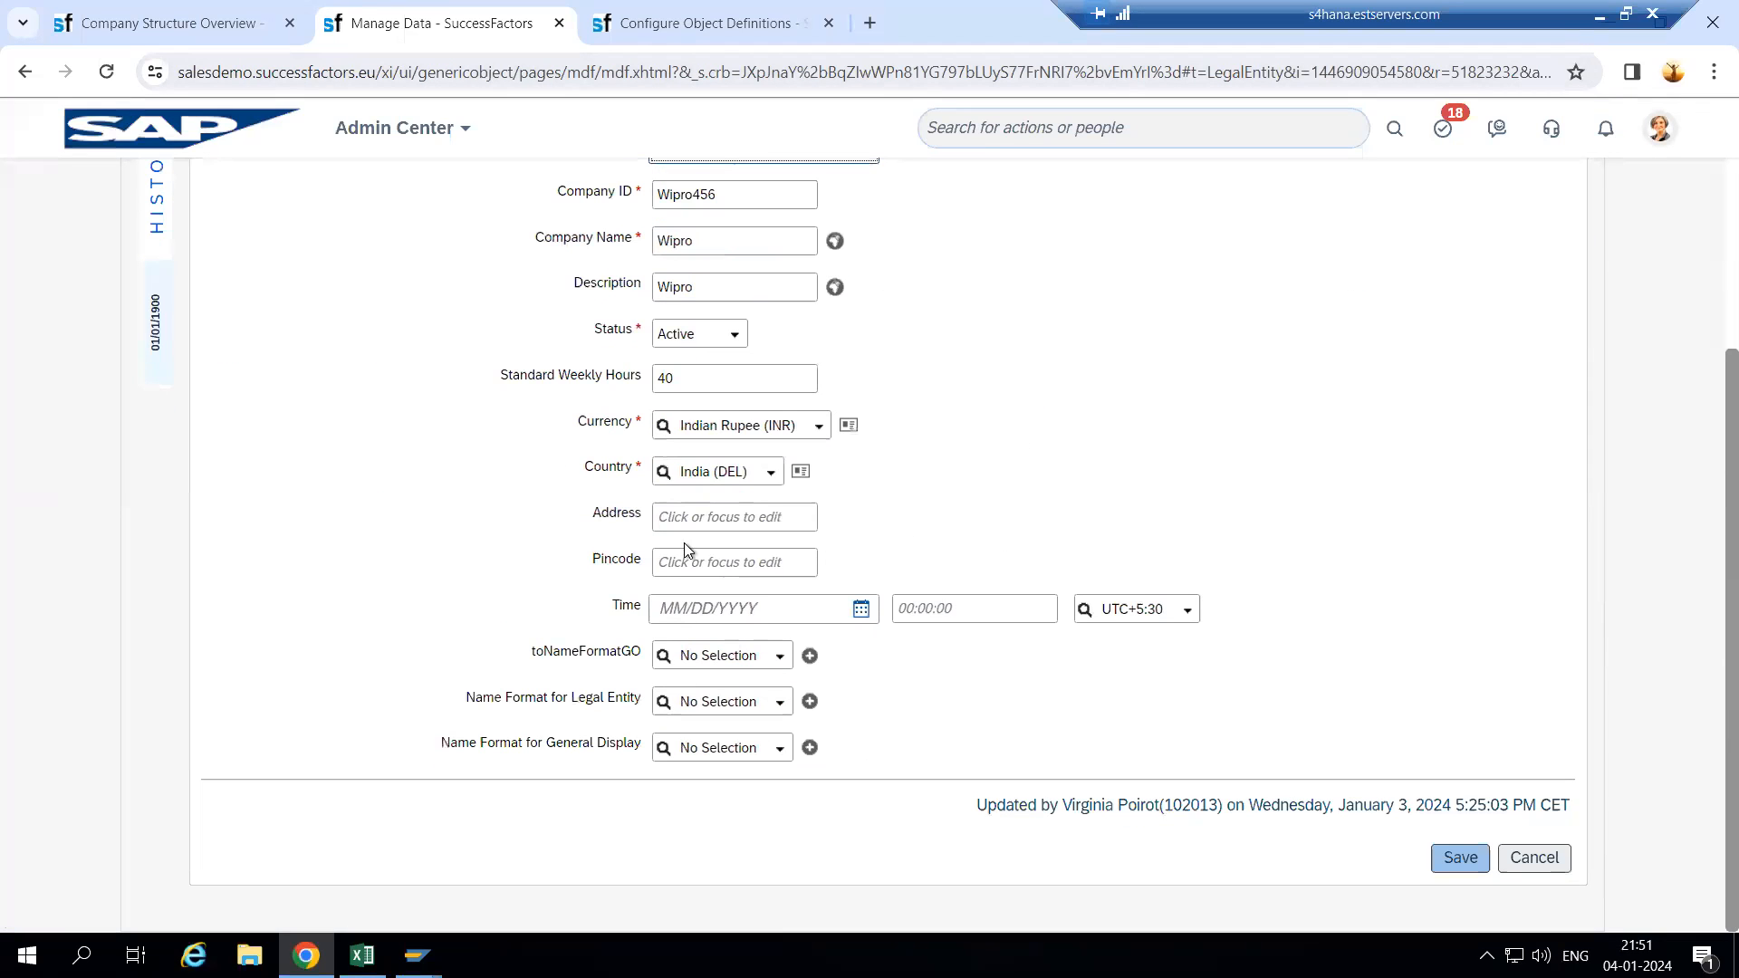
click(700, 35)
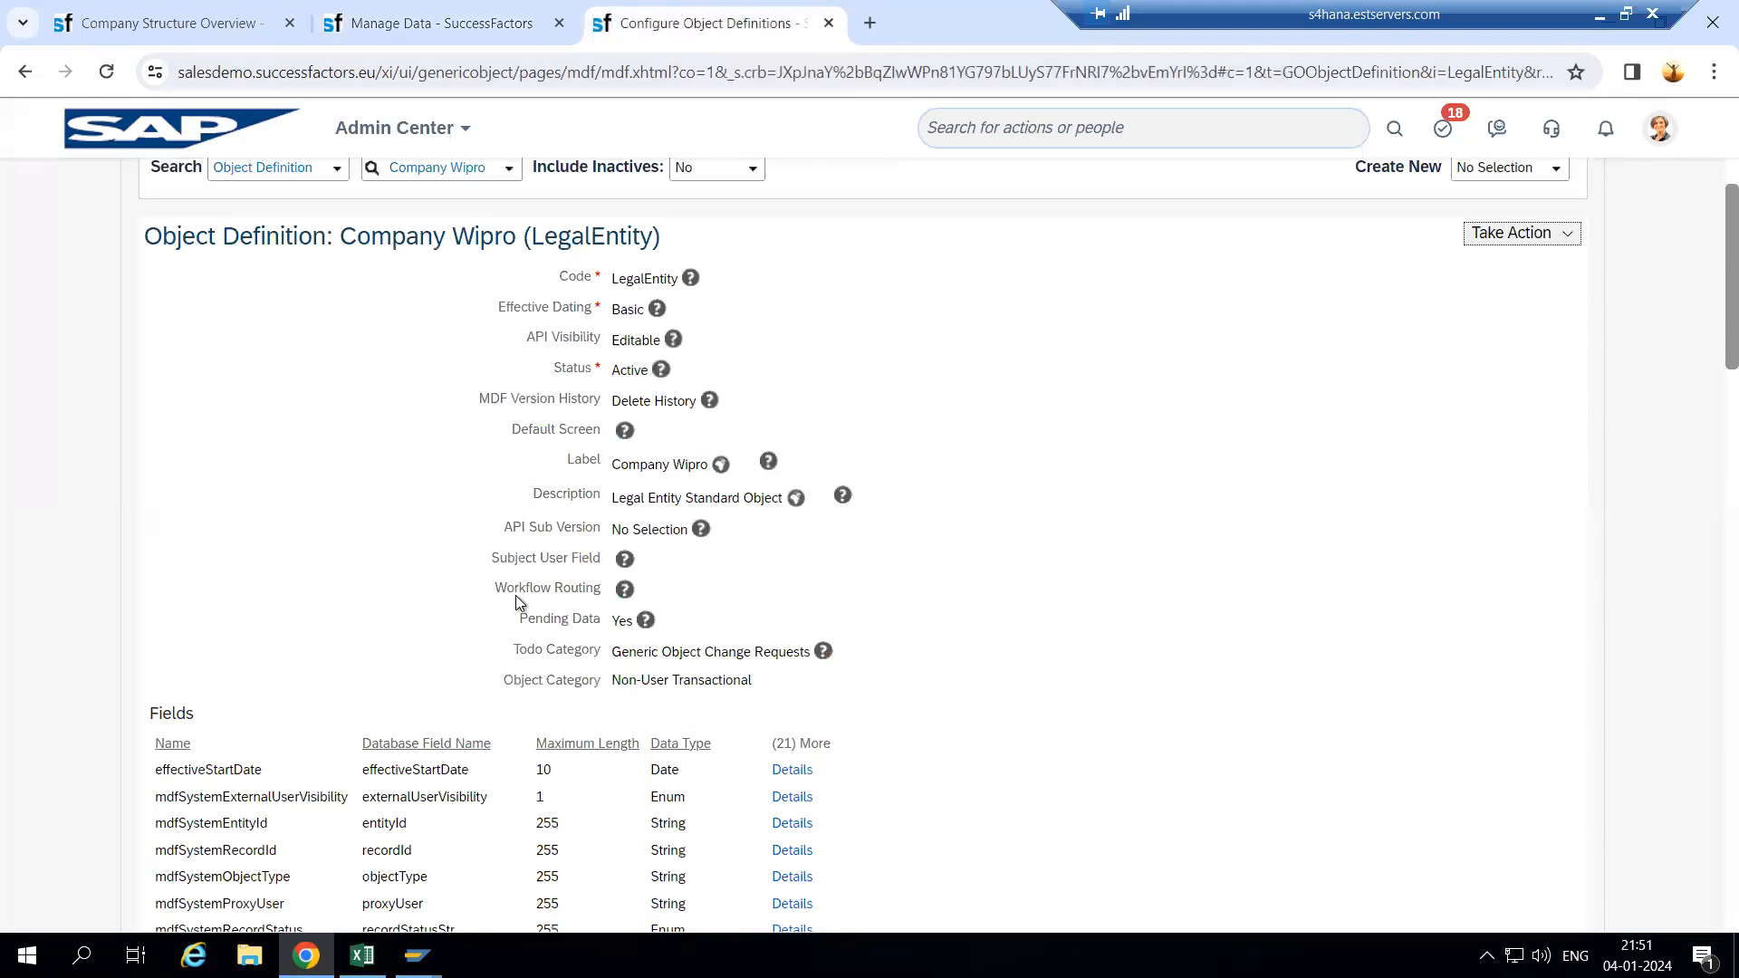
scroll(516, 634, down, 5)
scroll(328, 745, down, 3)
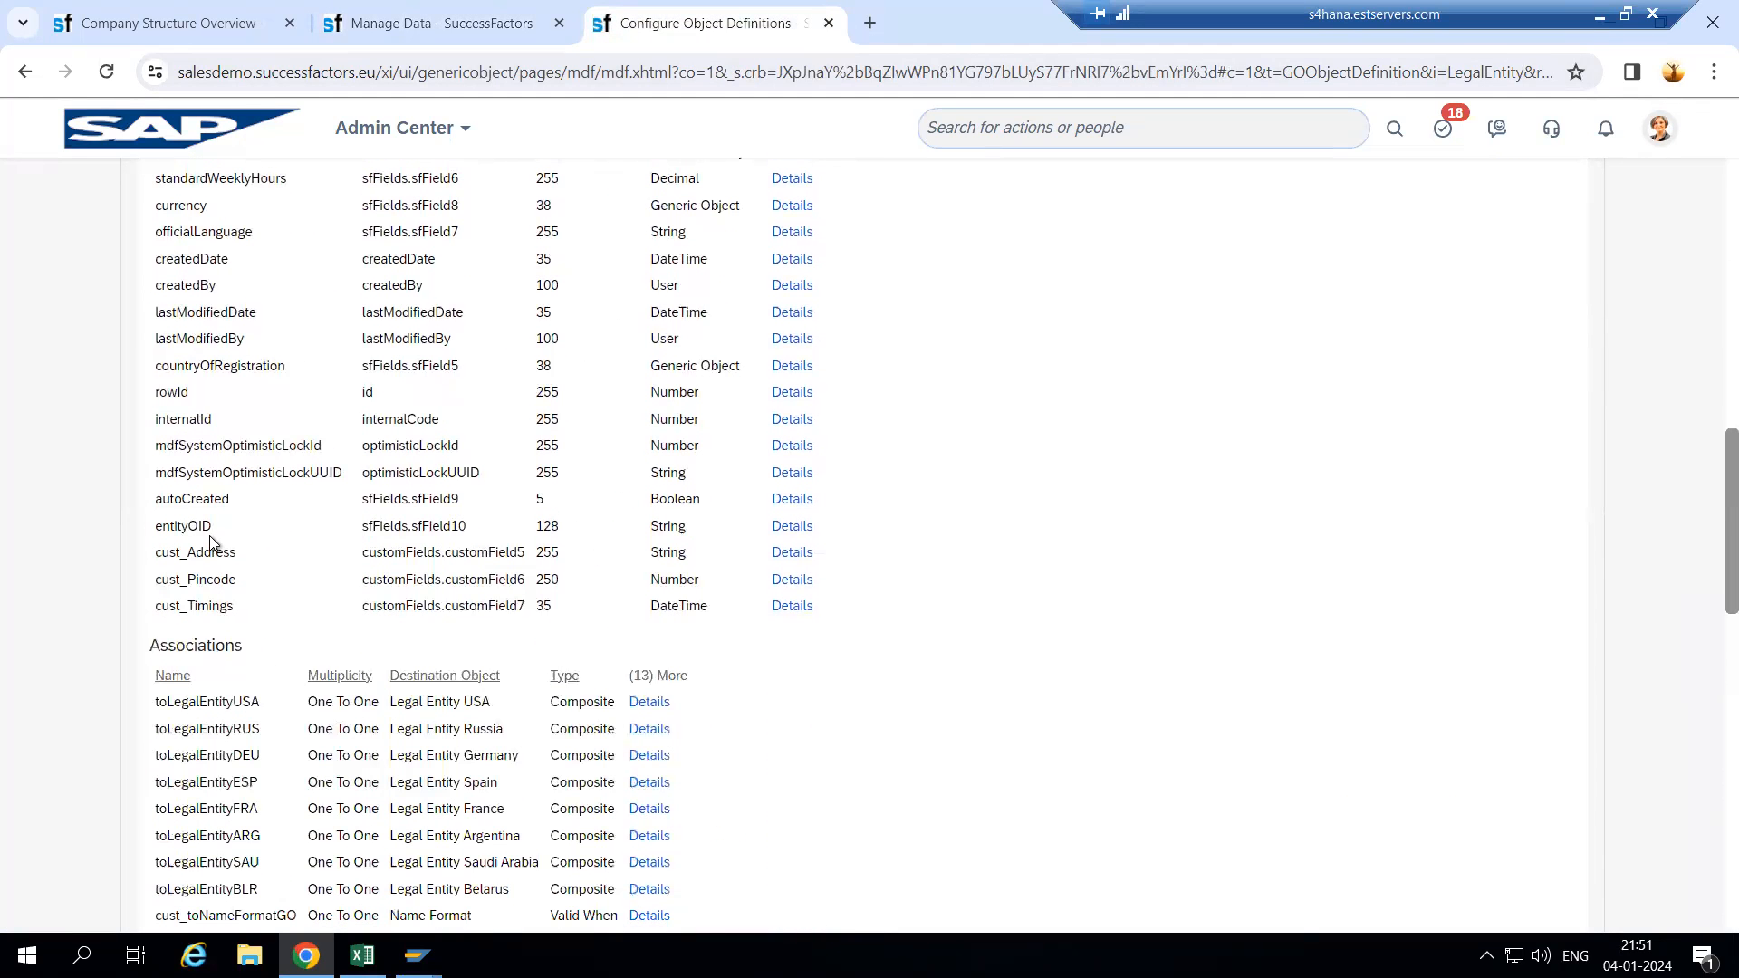
click(458, 37)
- Enter trial Address and Pincode values, finding that Pincode rejects letters
click(728, 518)
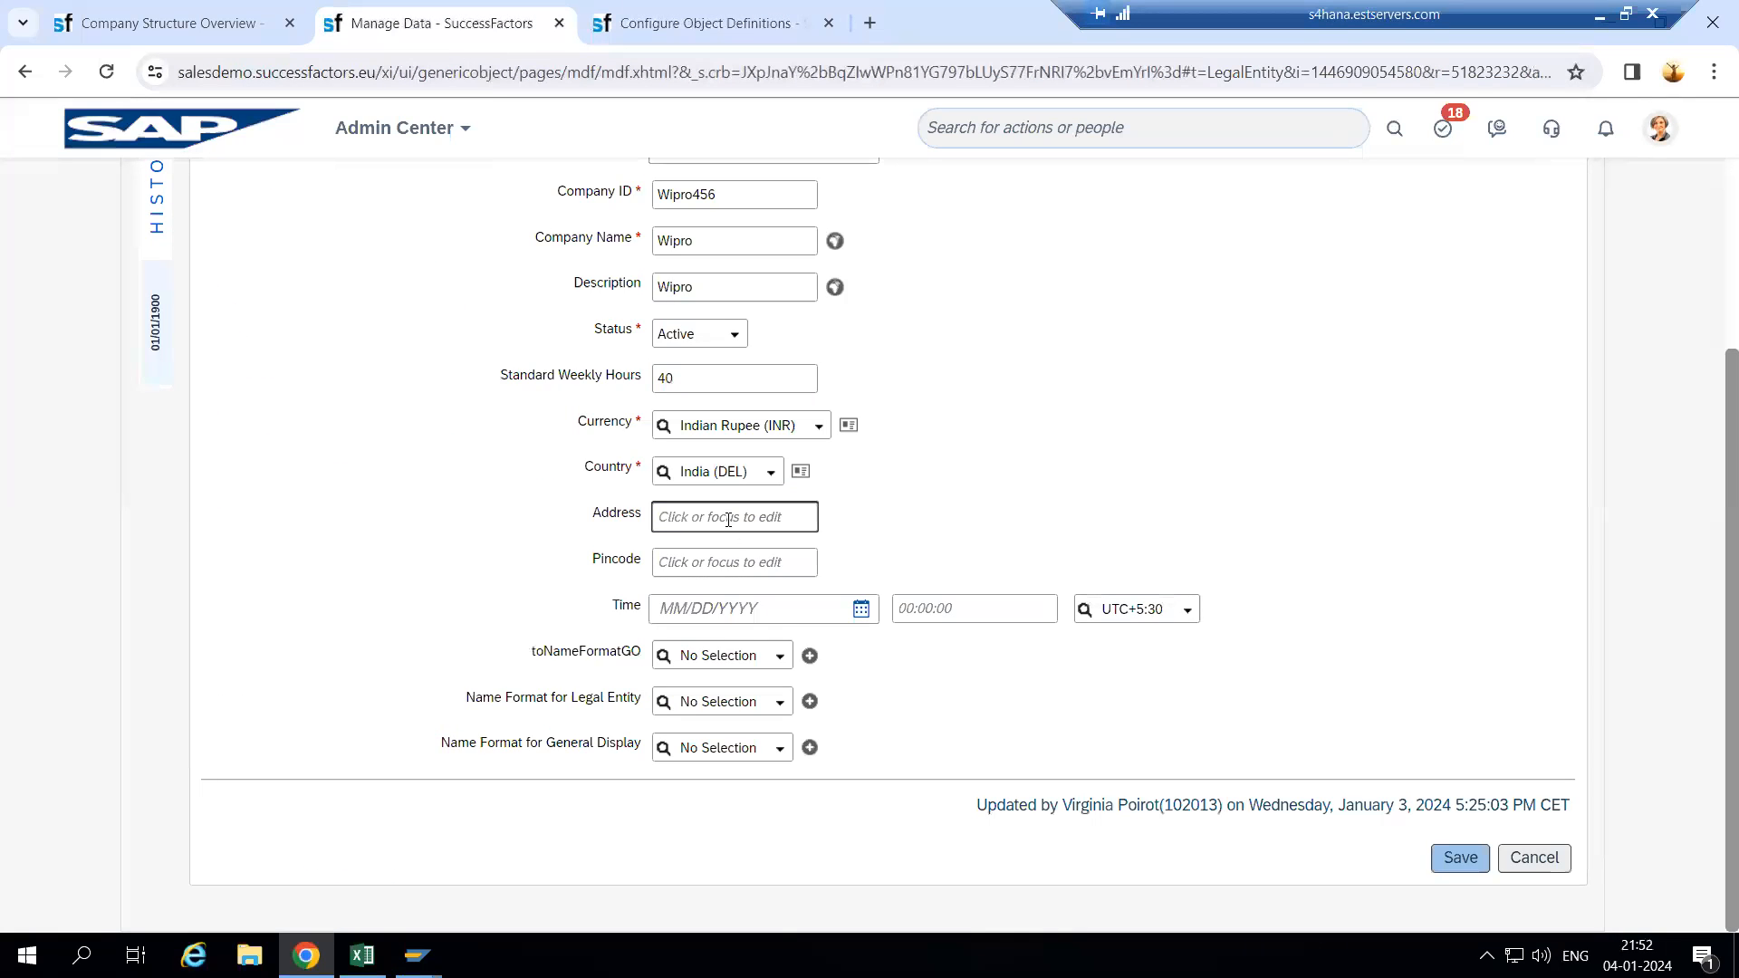
text(789abc)
click(889, 499)
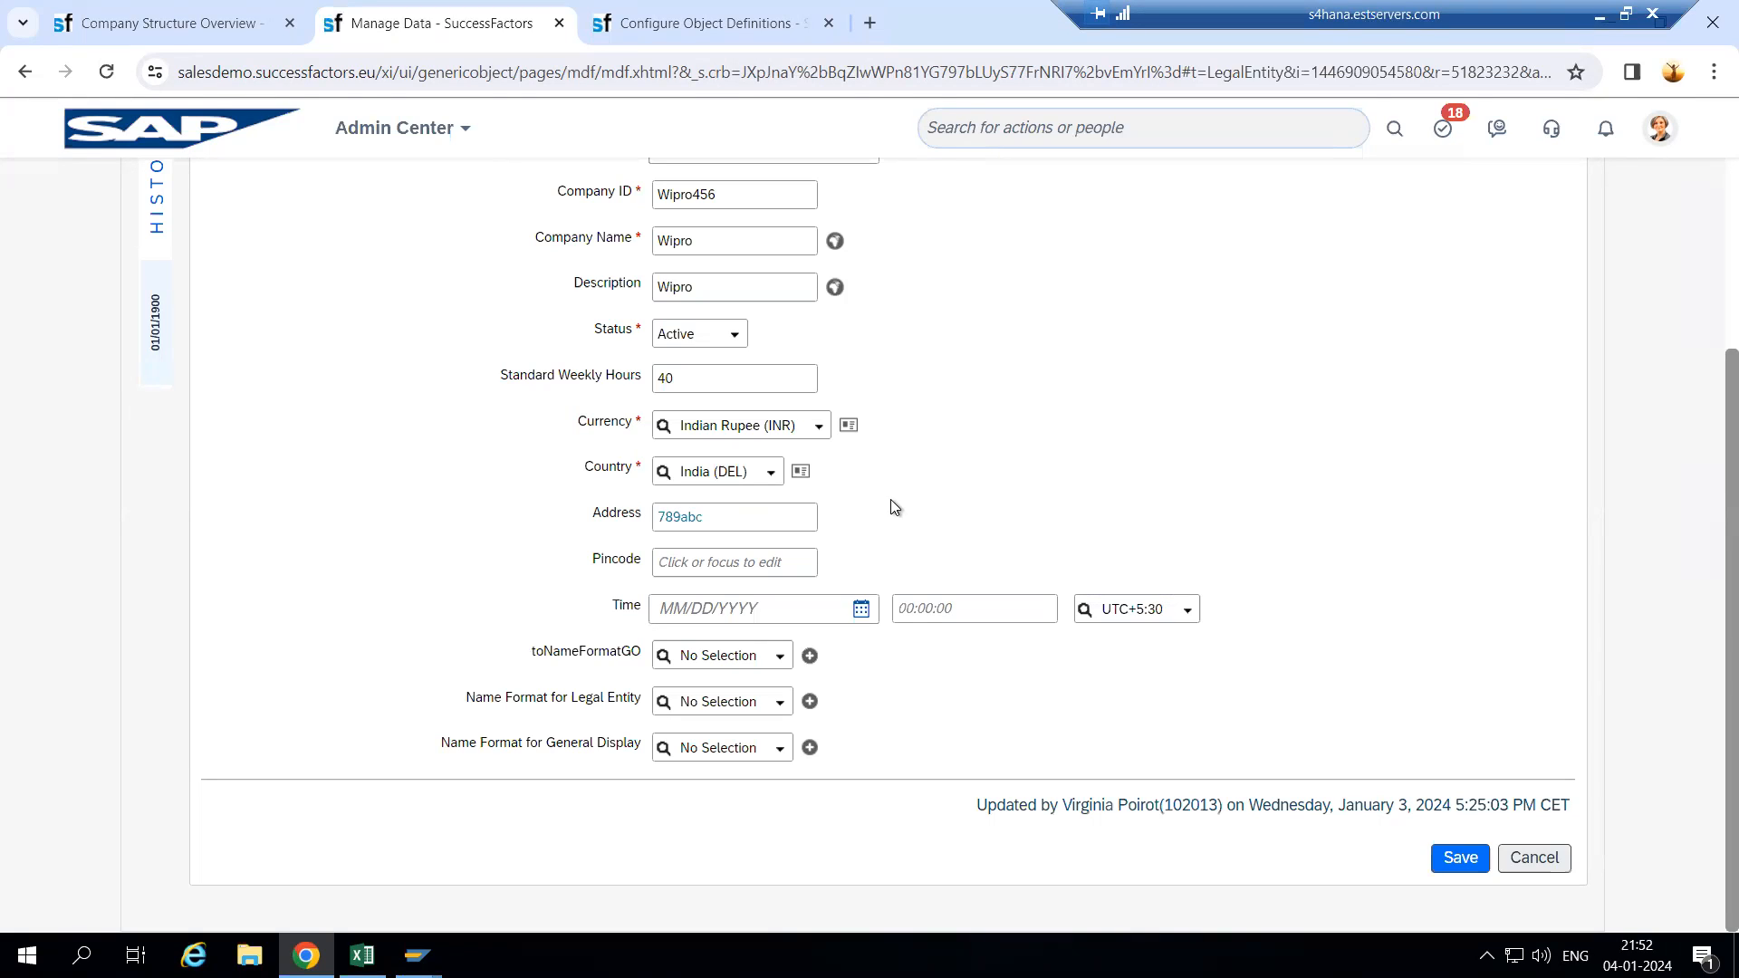
click(706, 561)
text(abhdc)
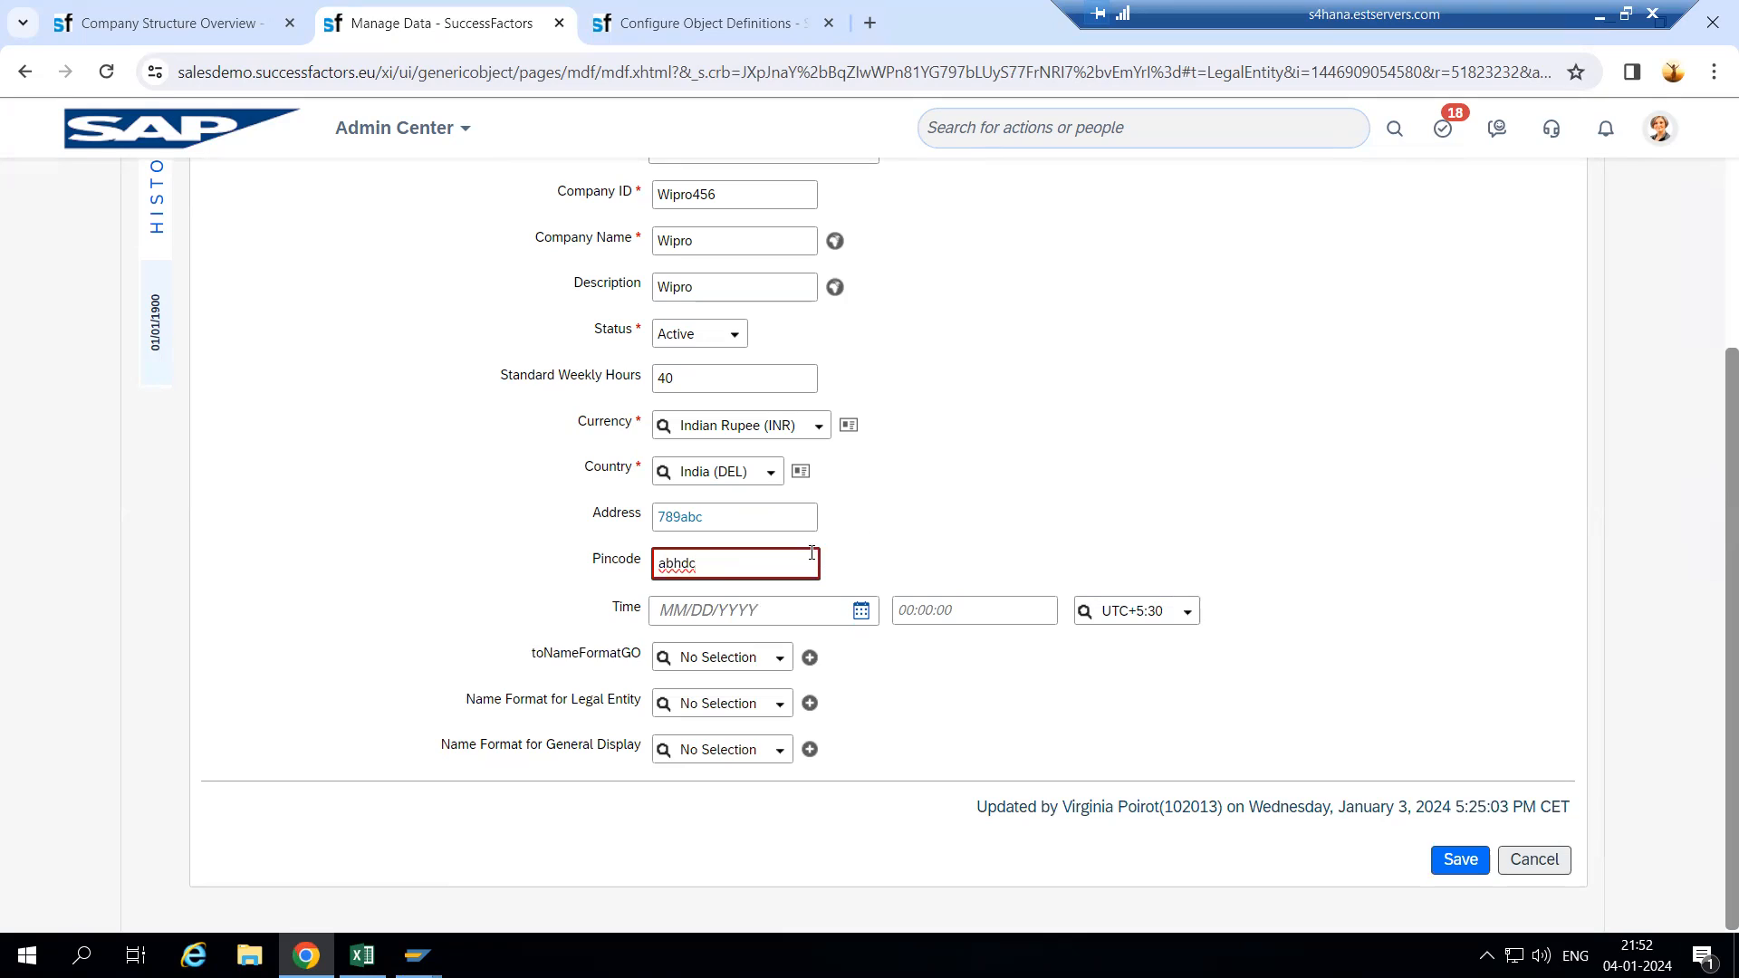
click(716, 580)
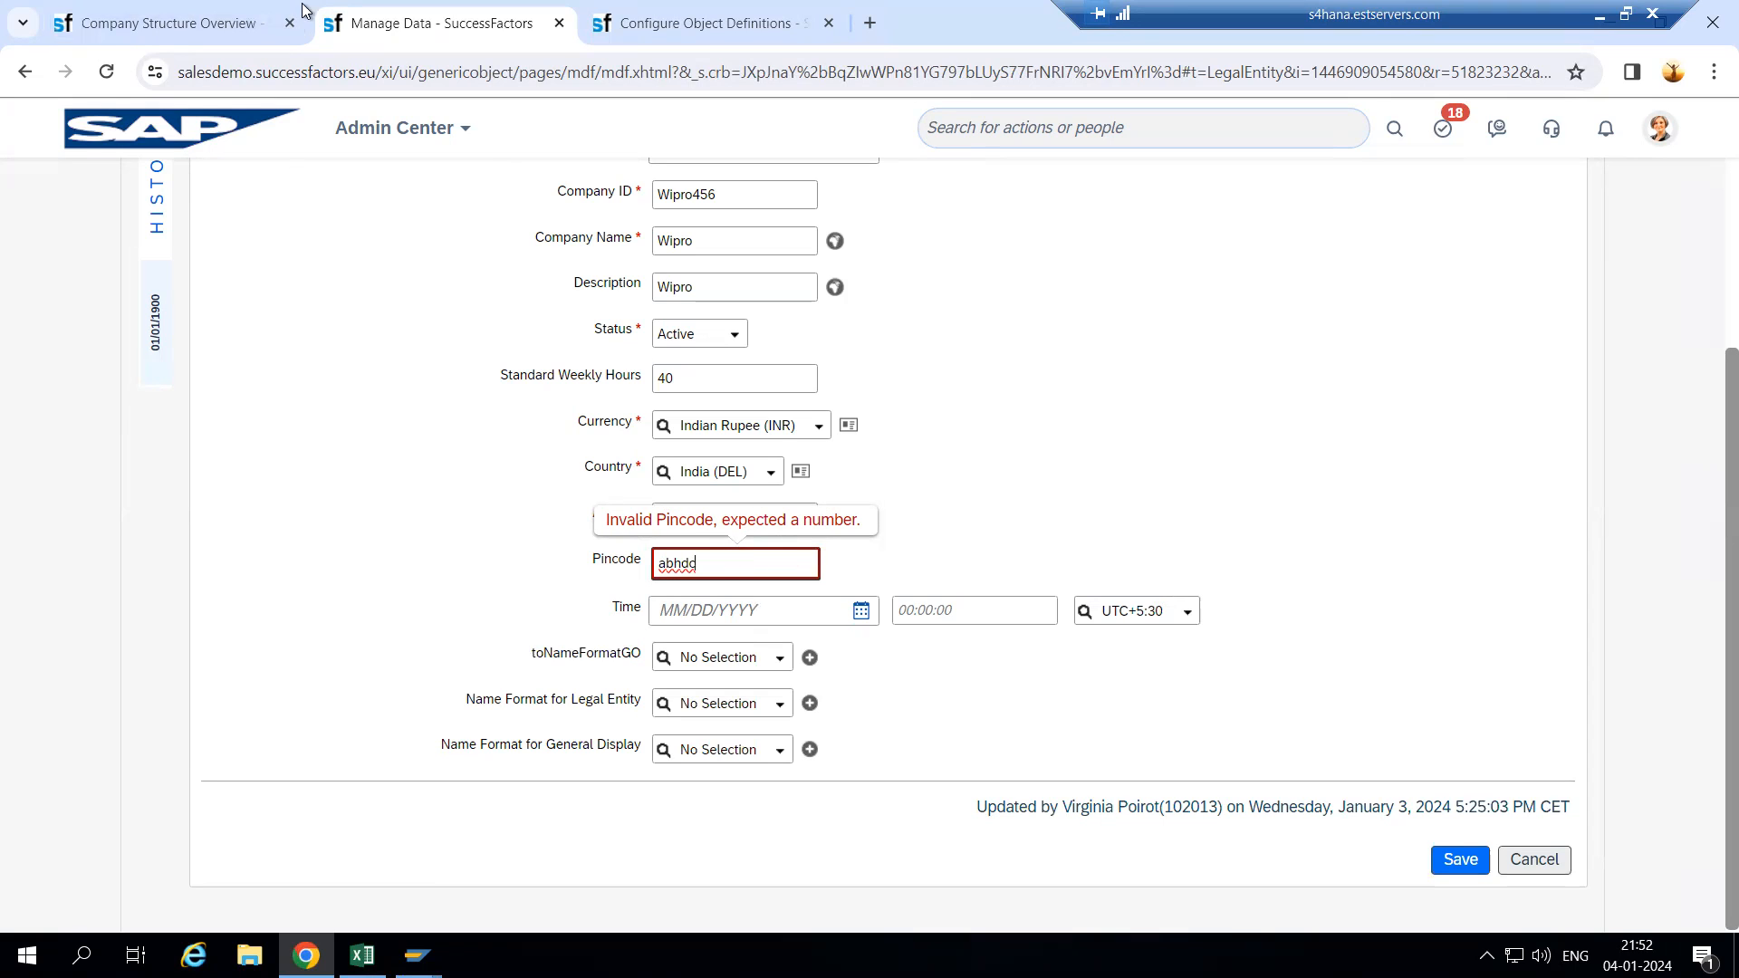
click(707, 23)
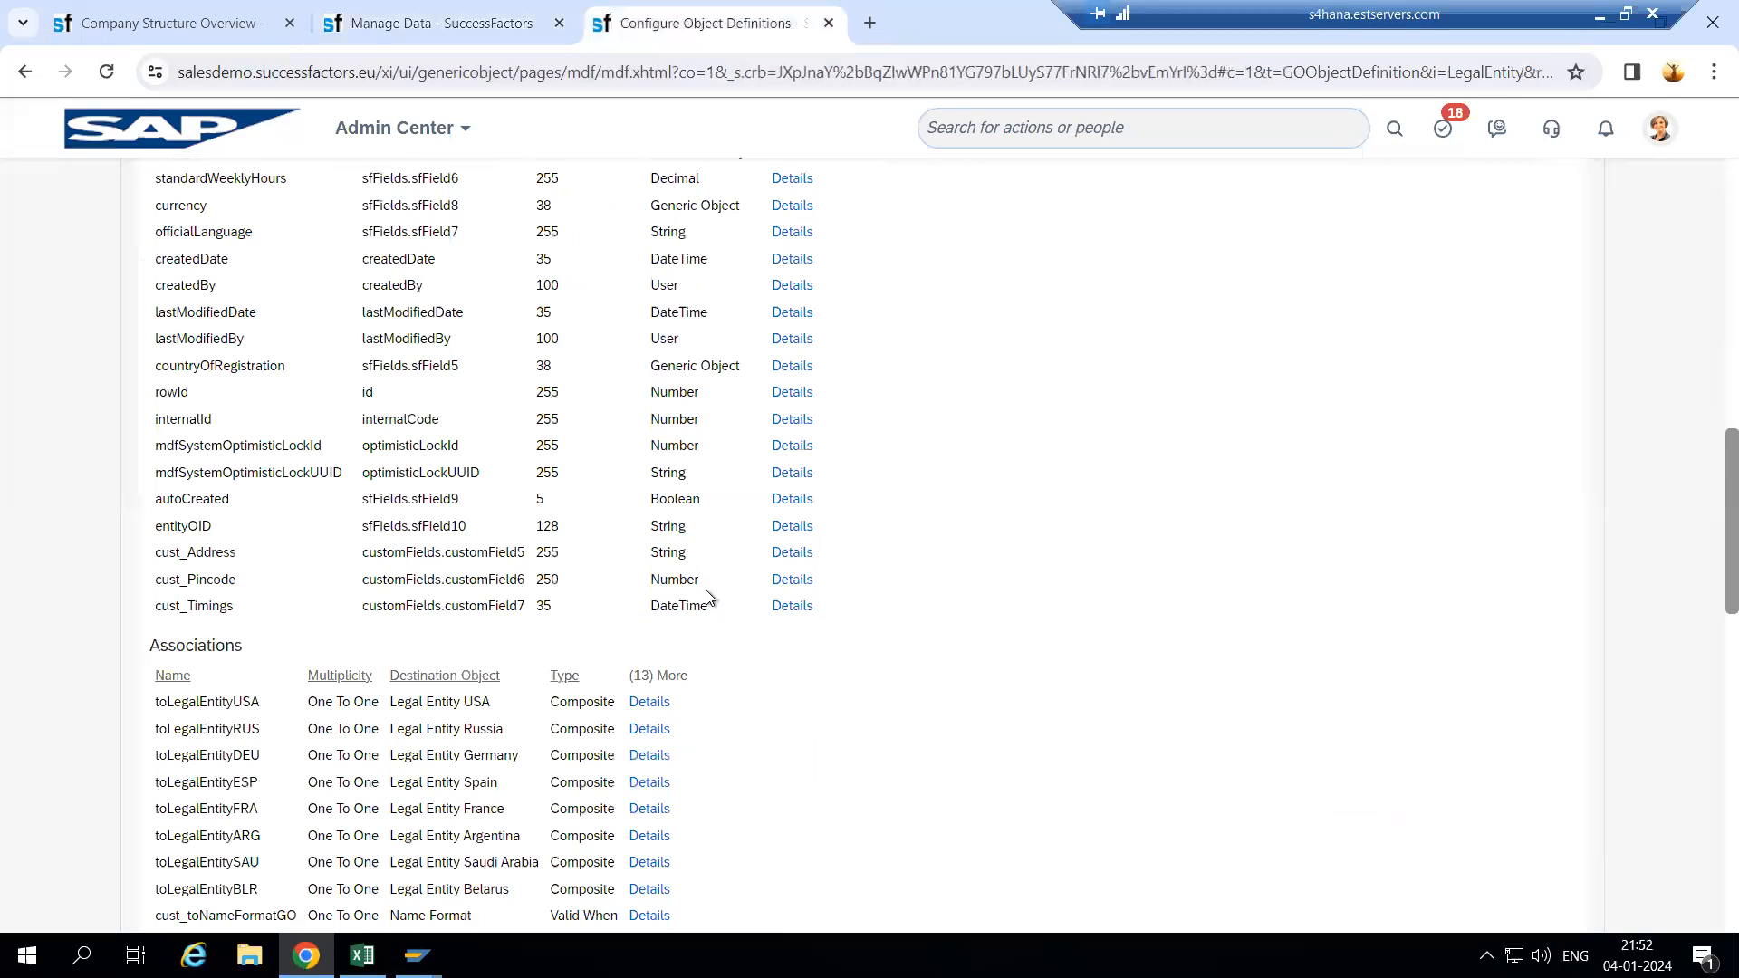
click(473, 24)
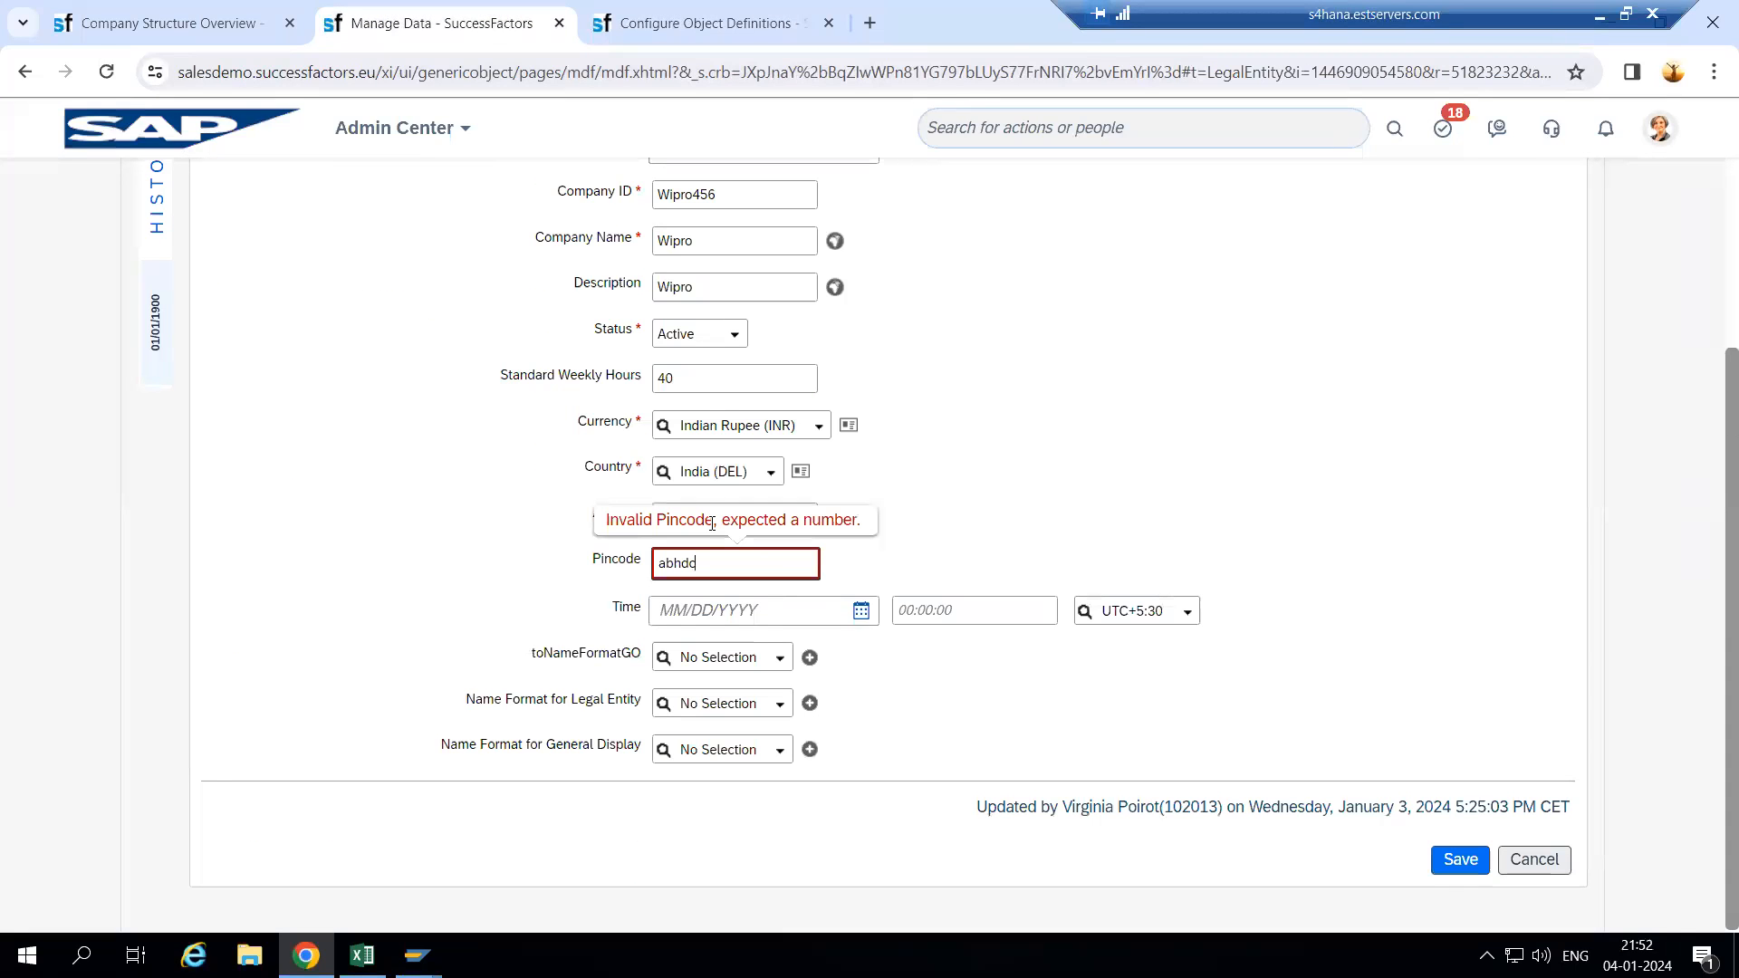
- Set Pincode to 500030 and Address to Hyd
drag(718, 565, 642, 565)
key(BackSpace)
click(725, 563)
text(500030)
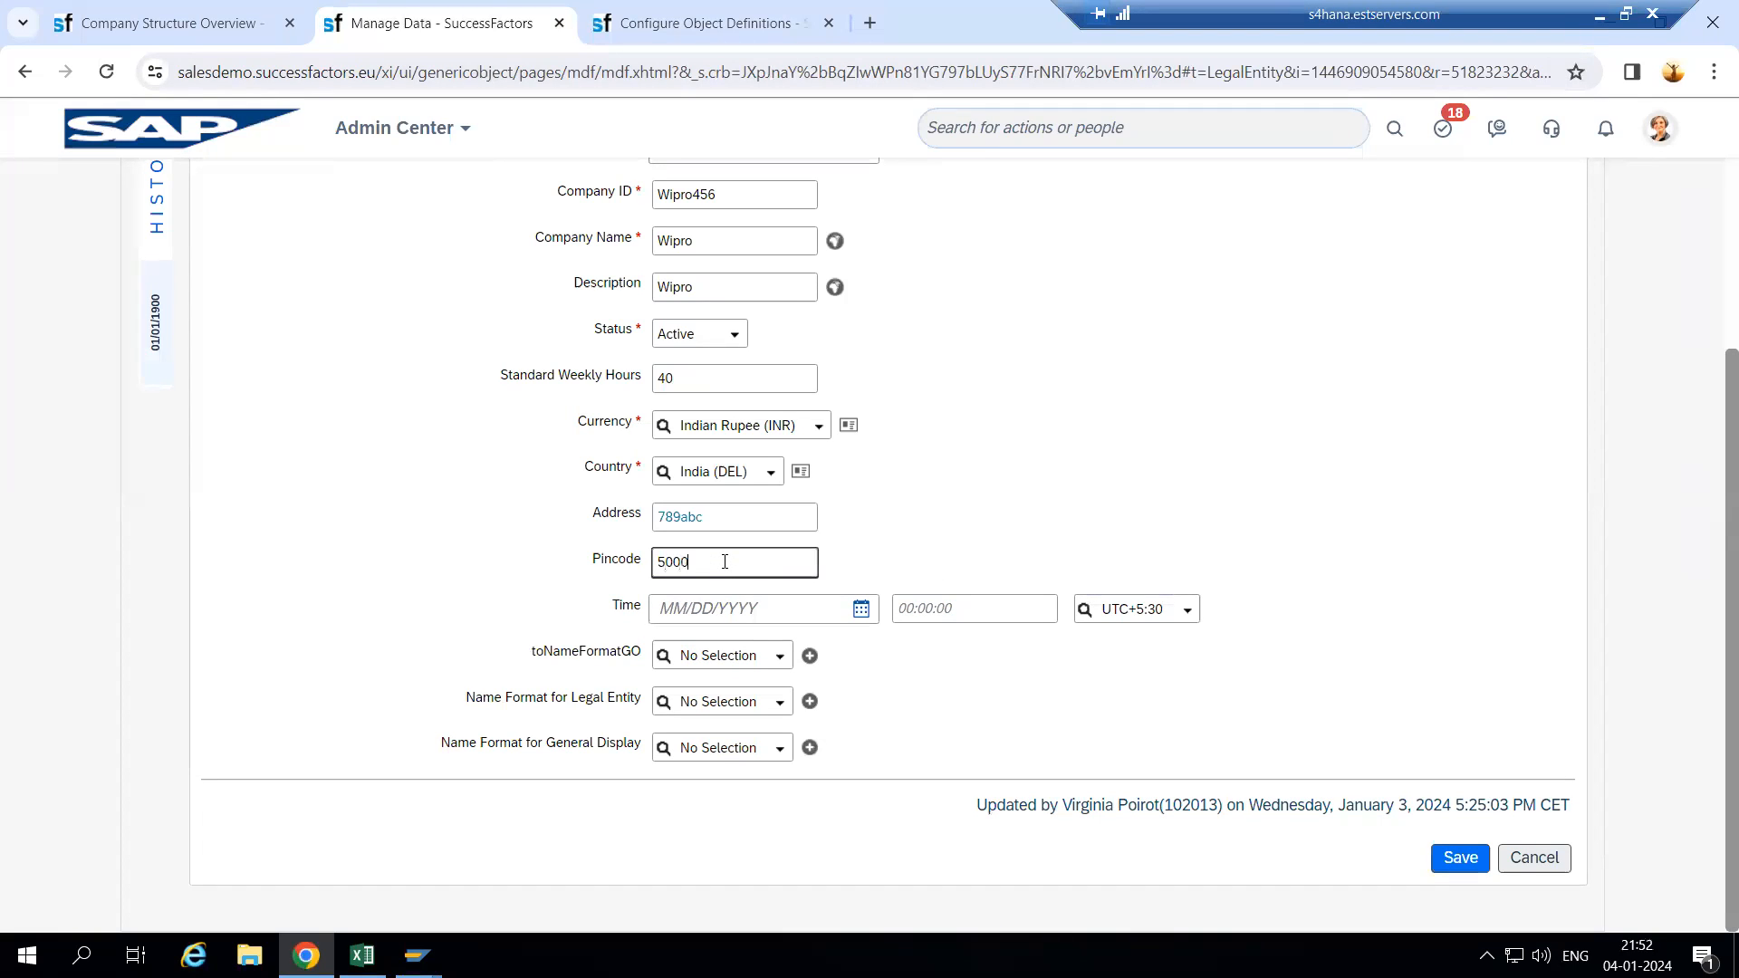
click(908, 547)
drag(705, 518, 648, 517)
text(Hyd)
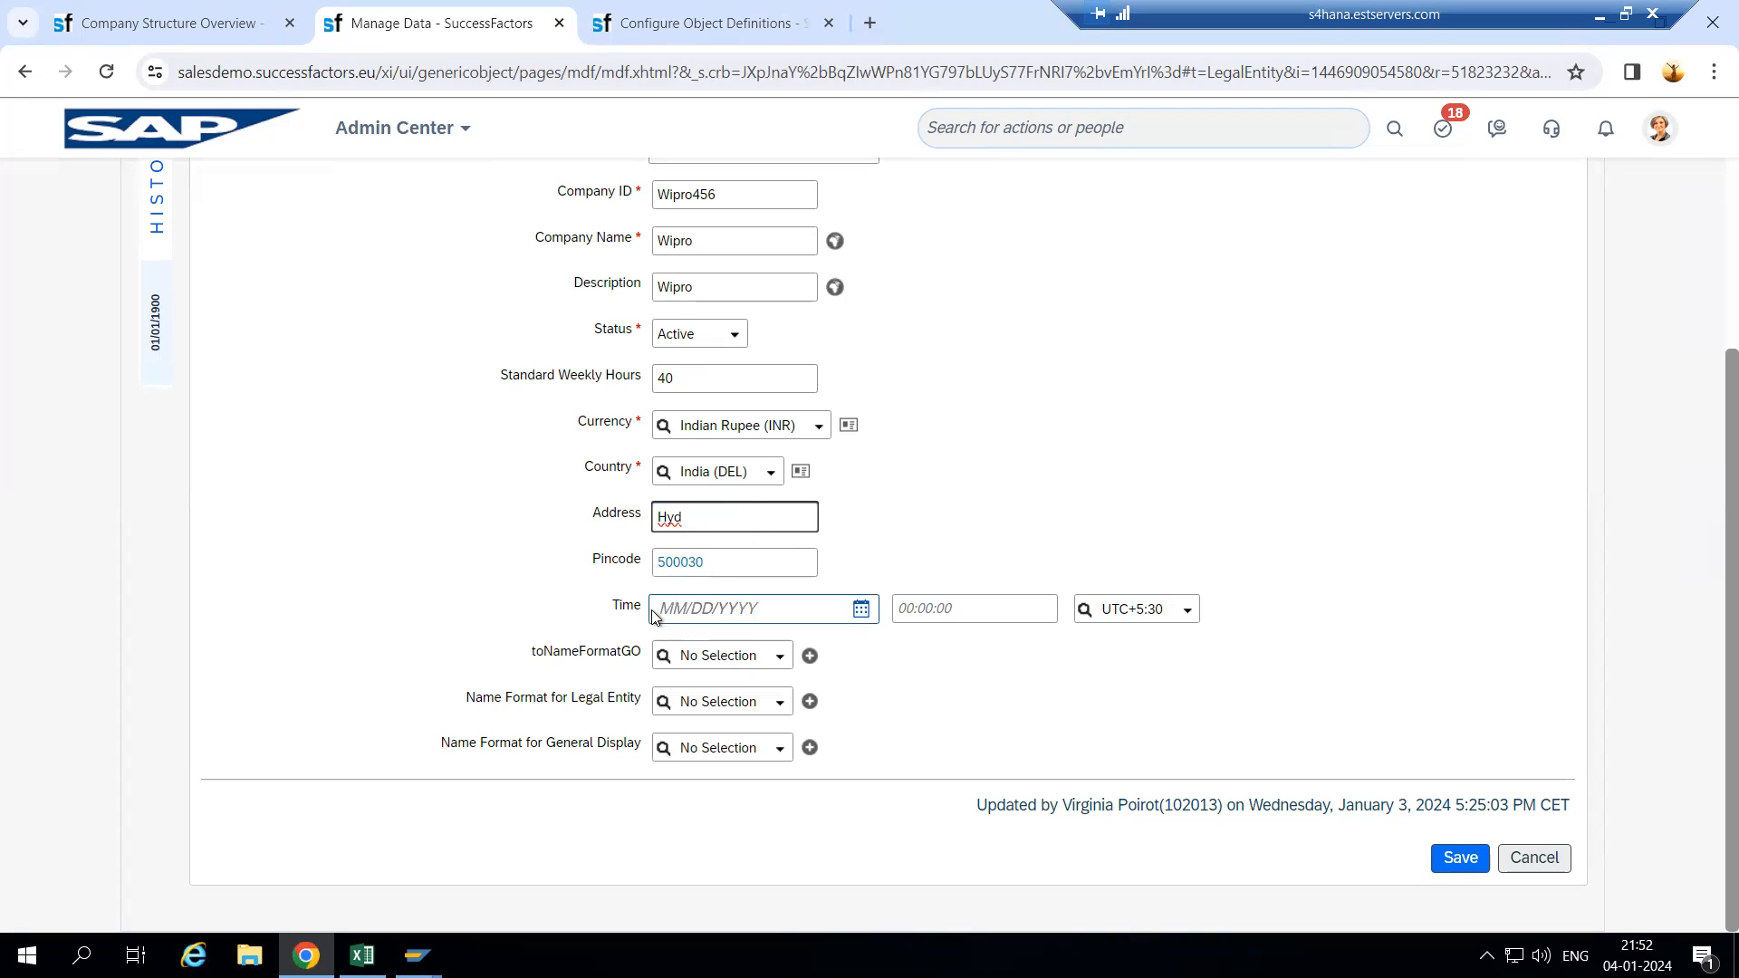
key(ctrl+Tab)
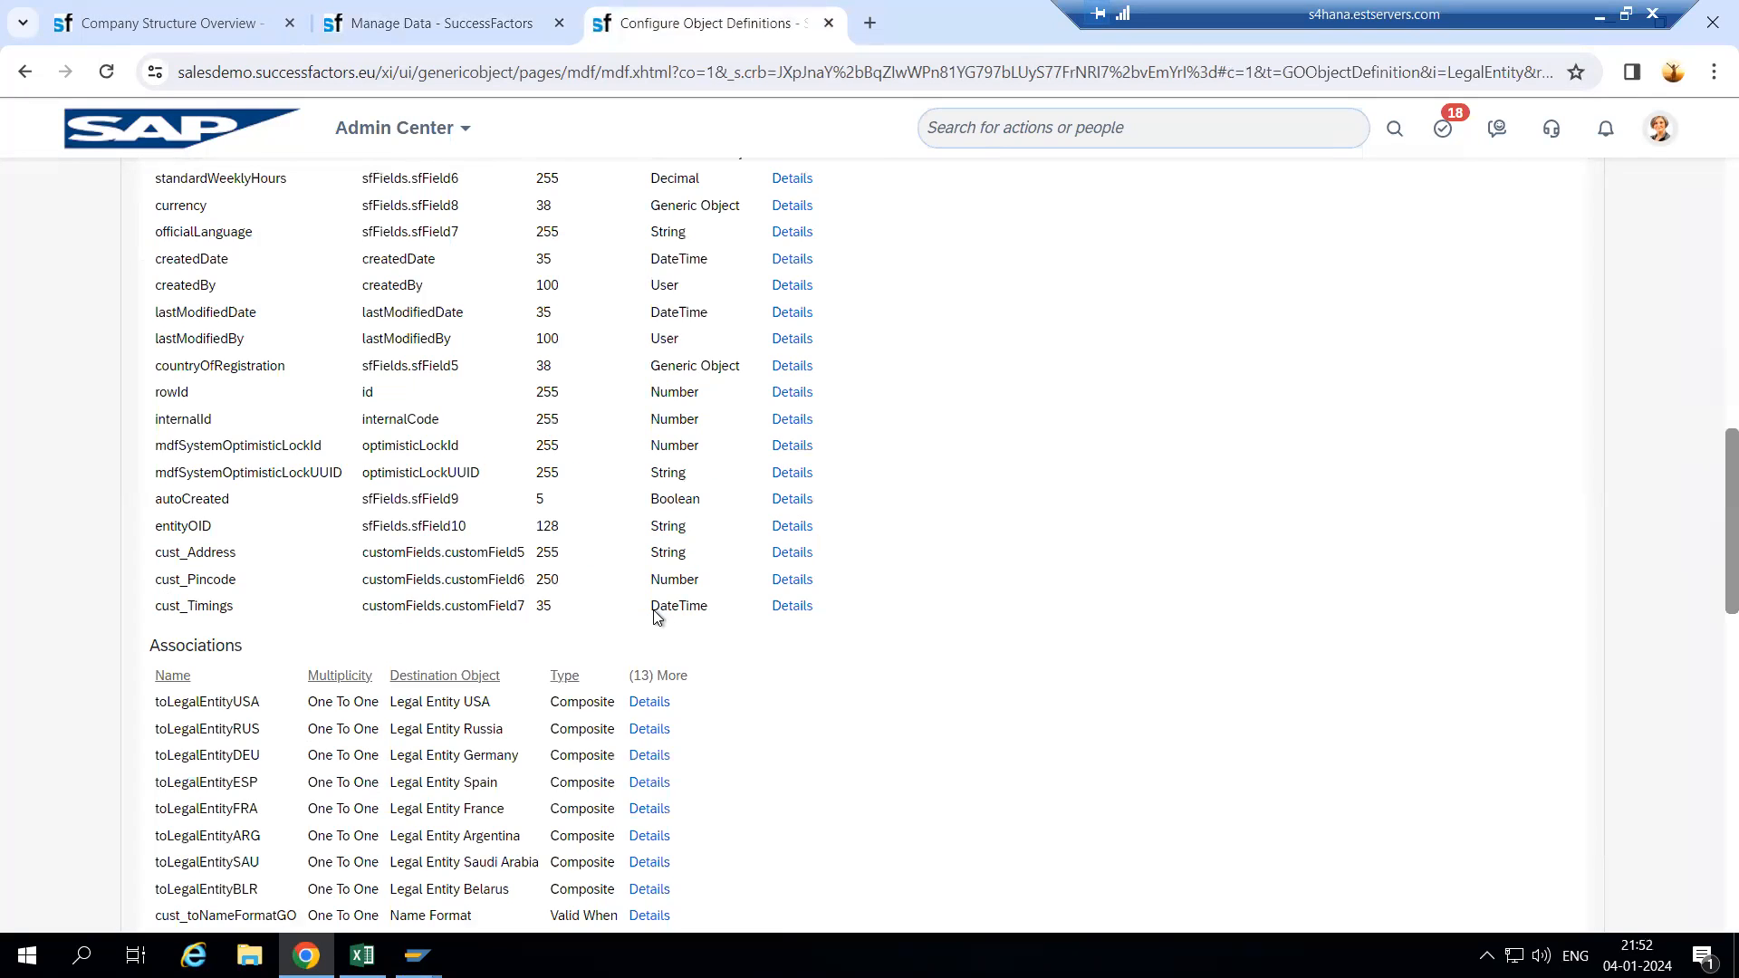
click(453, 26)
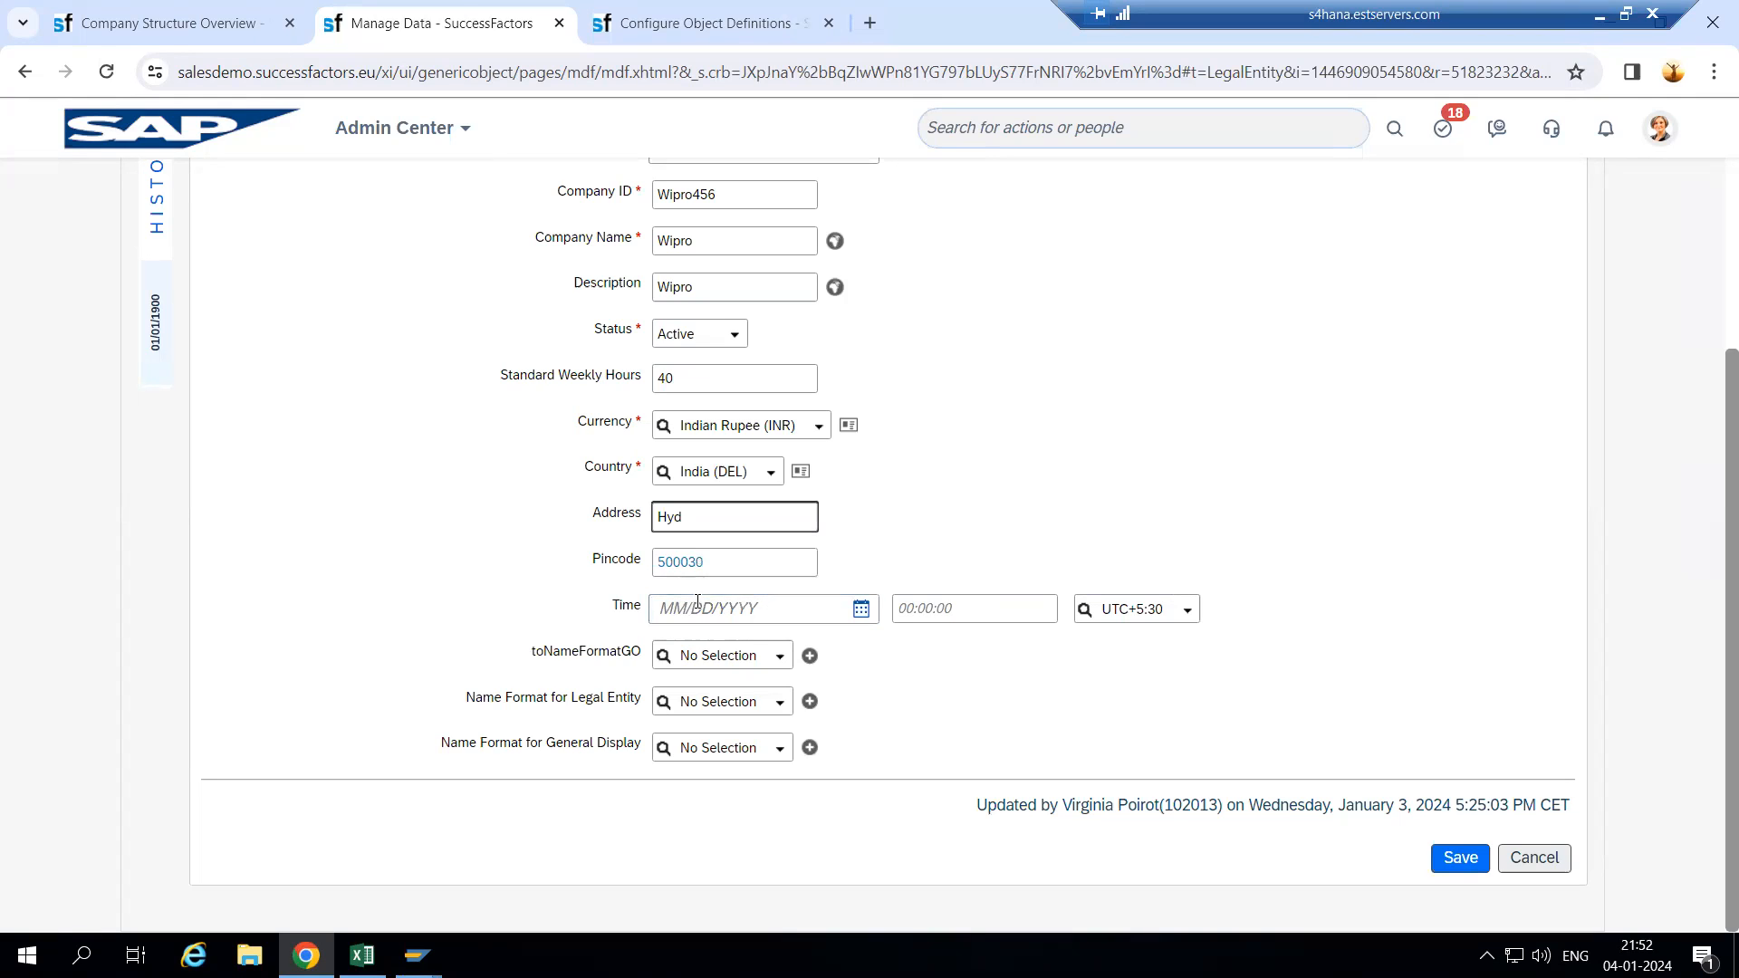
- Set the Time date to 01/04/2024 with time zone UTC-12:00
click(863, 610)
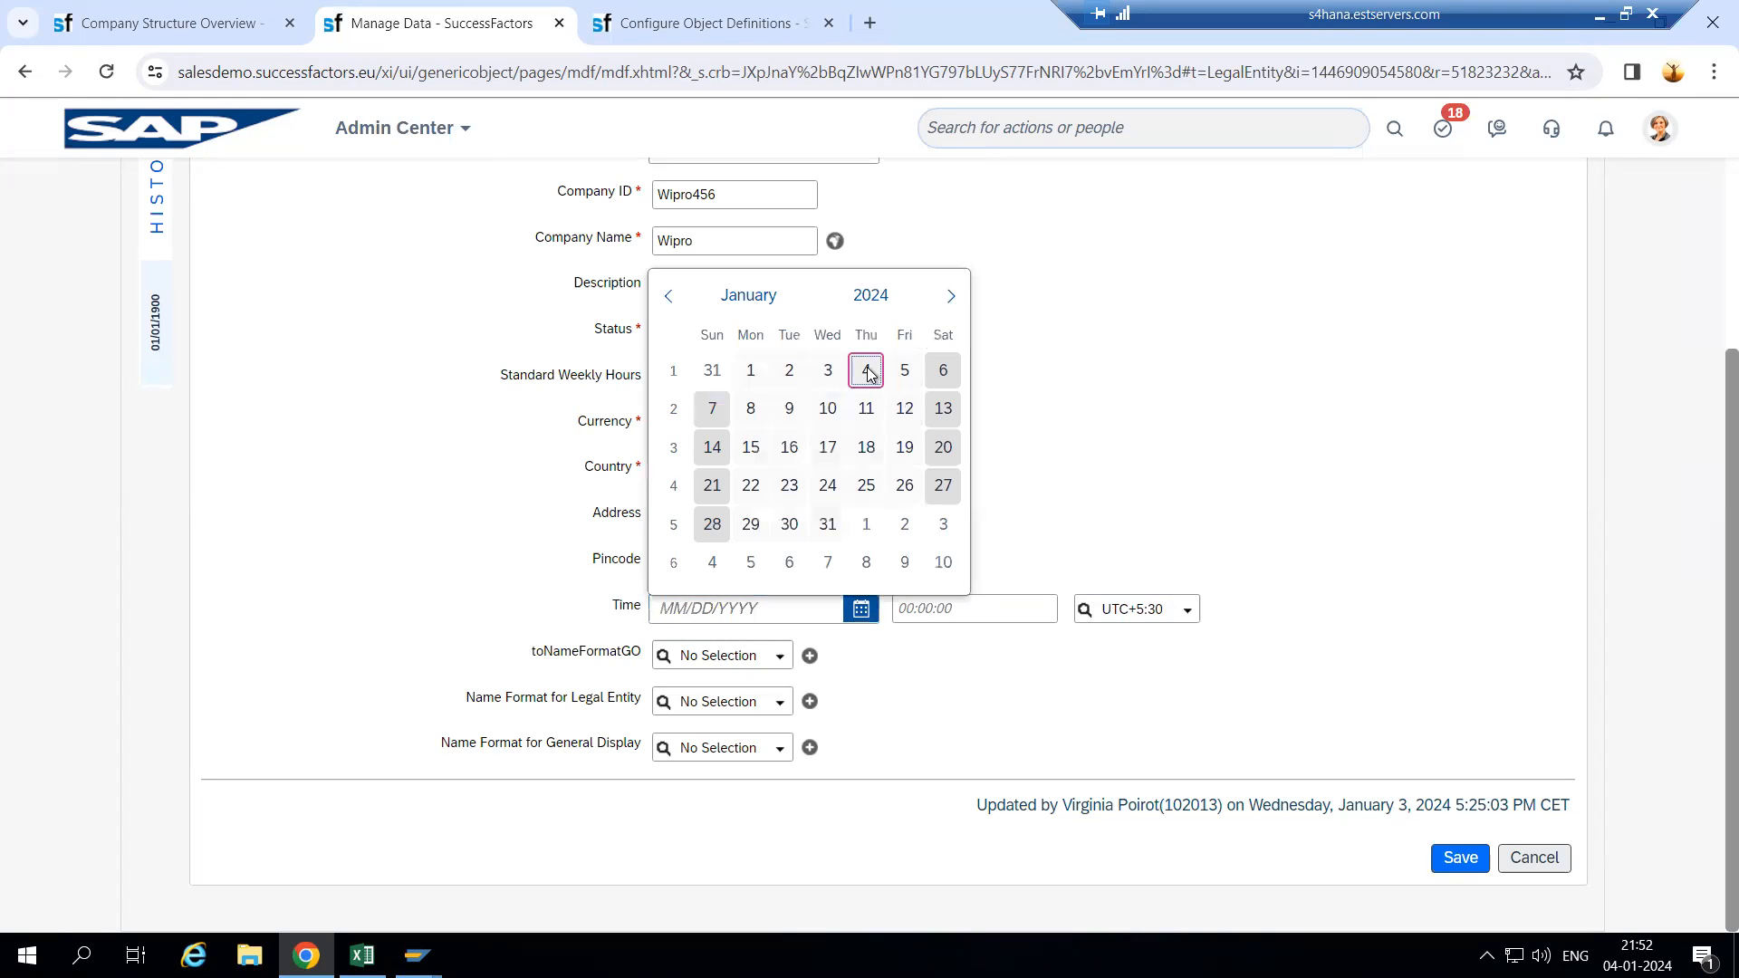
click(865, 370)
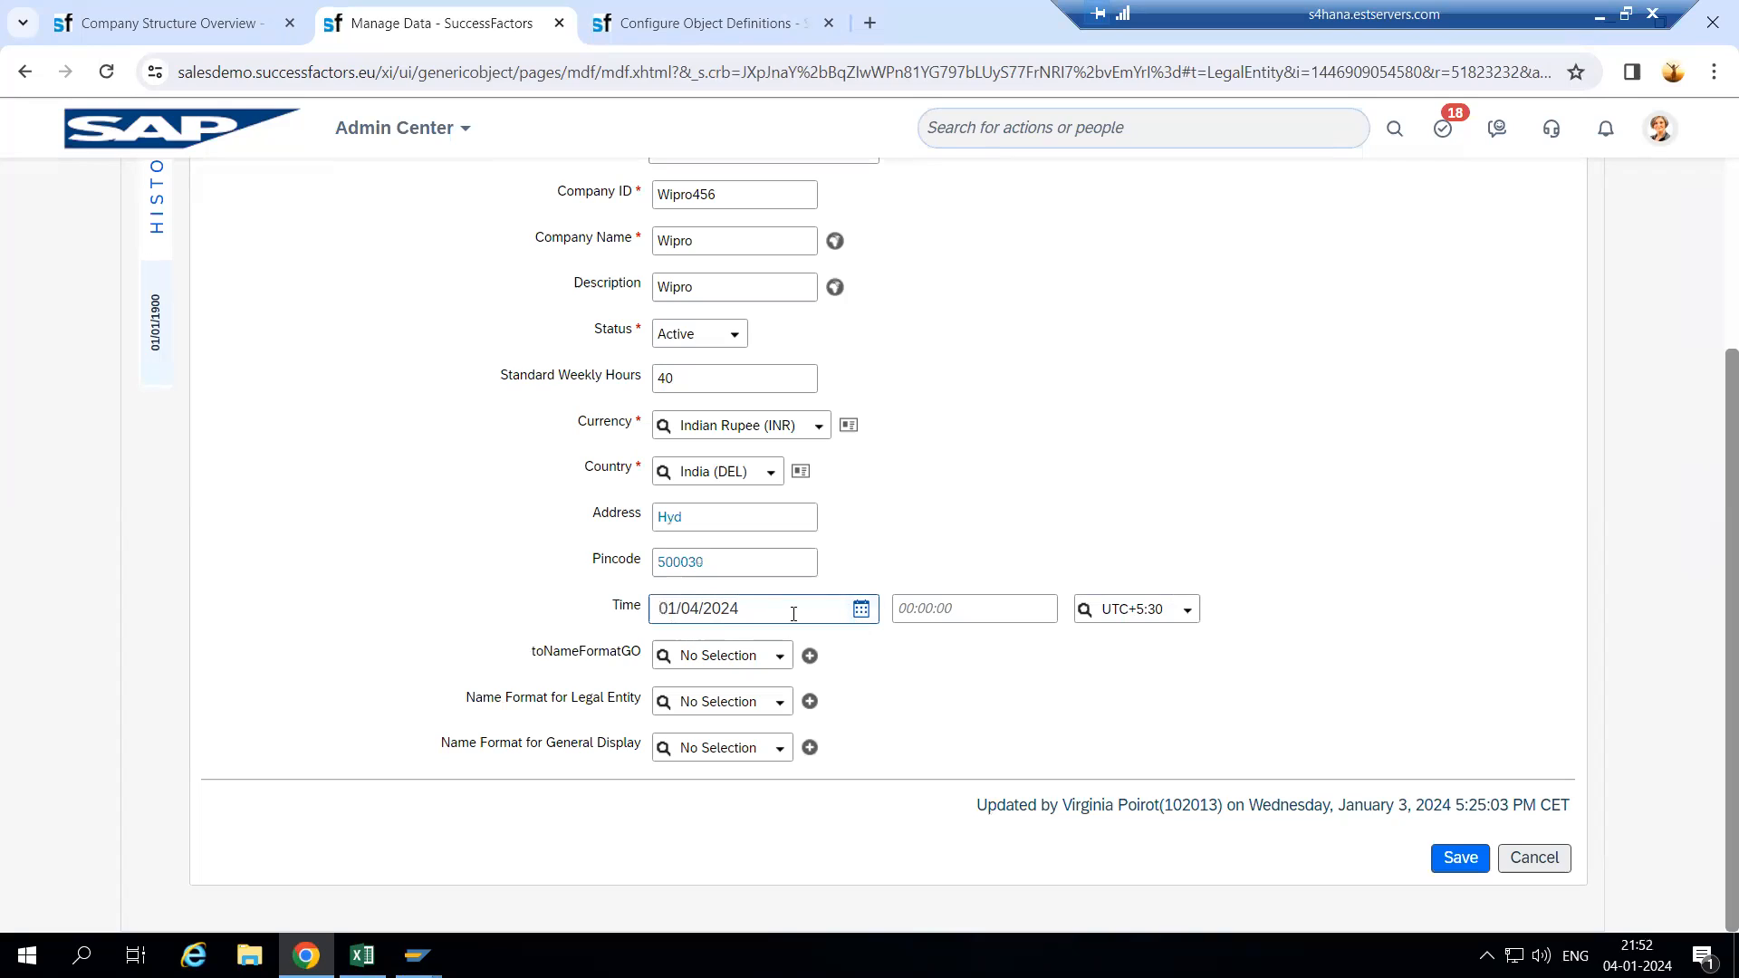
click(968, 611)
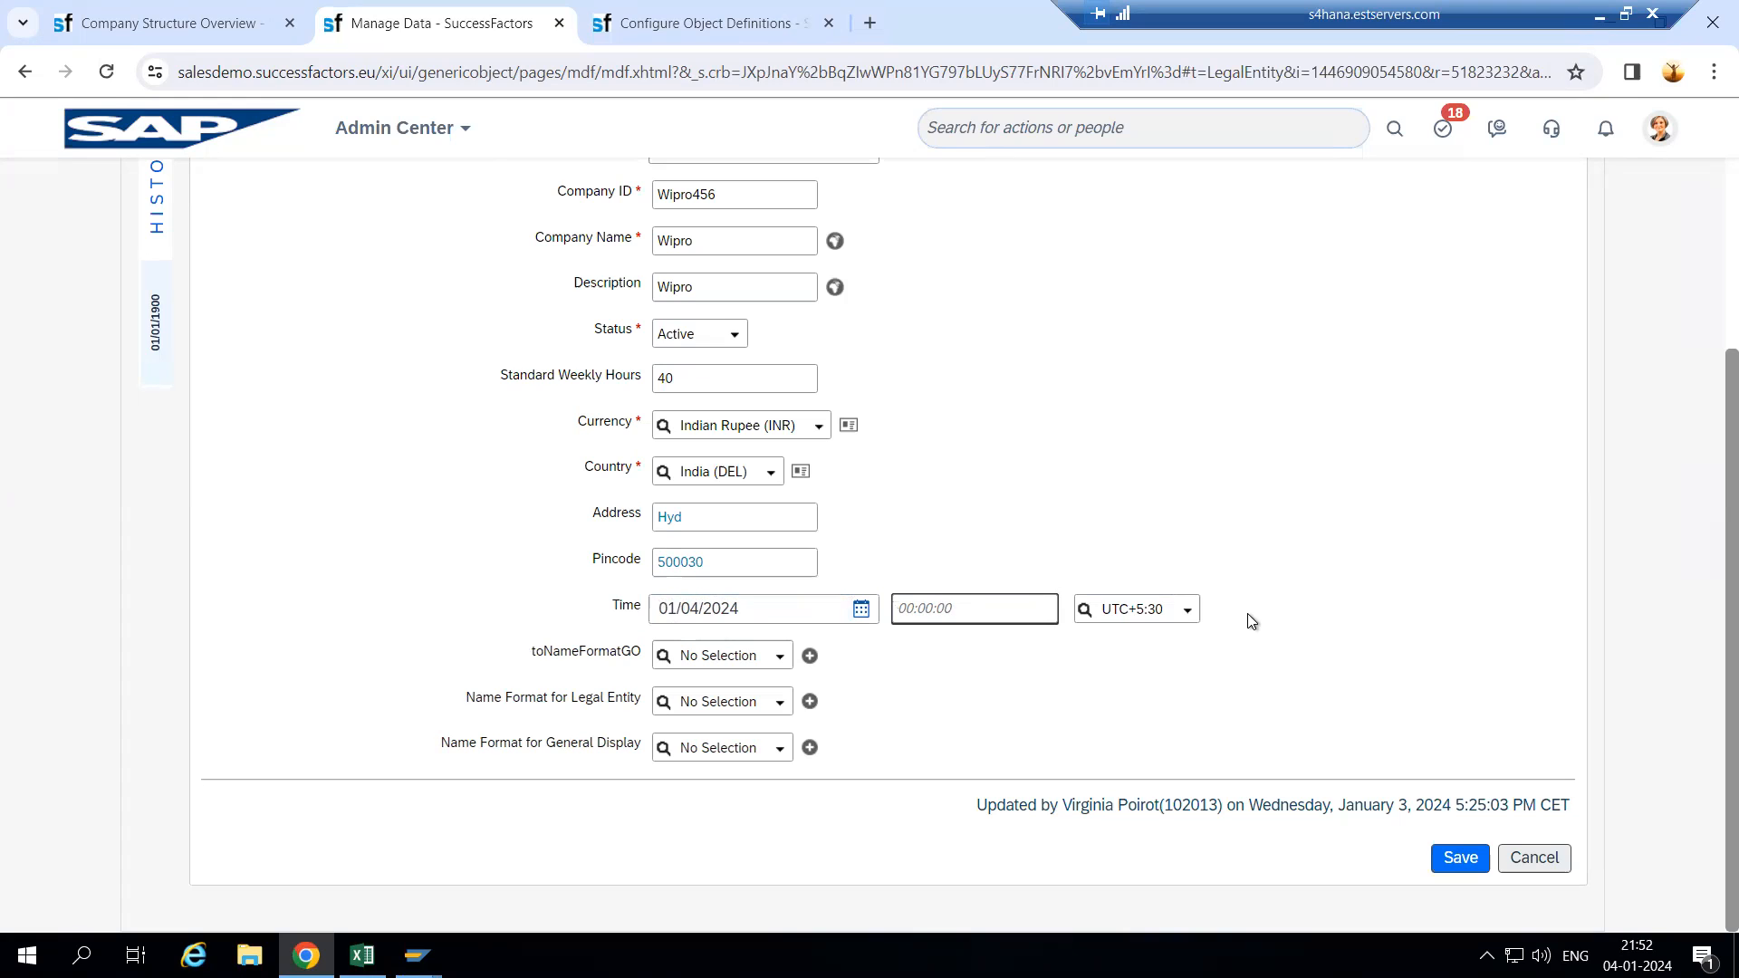
click(1187, 613)
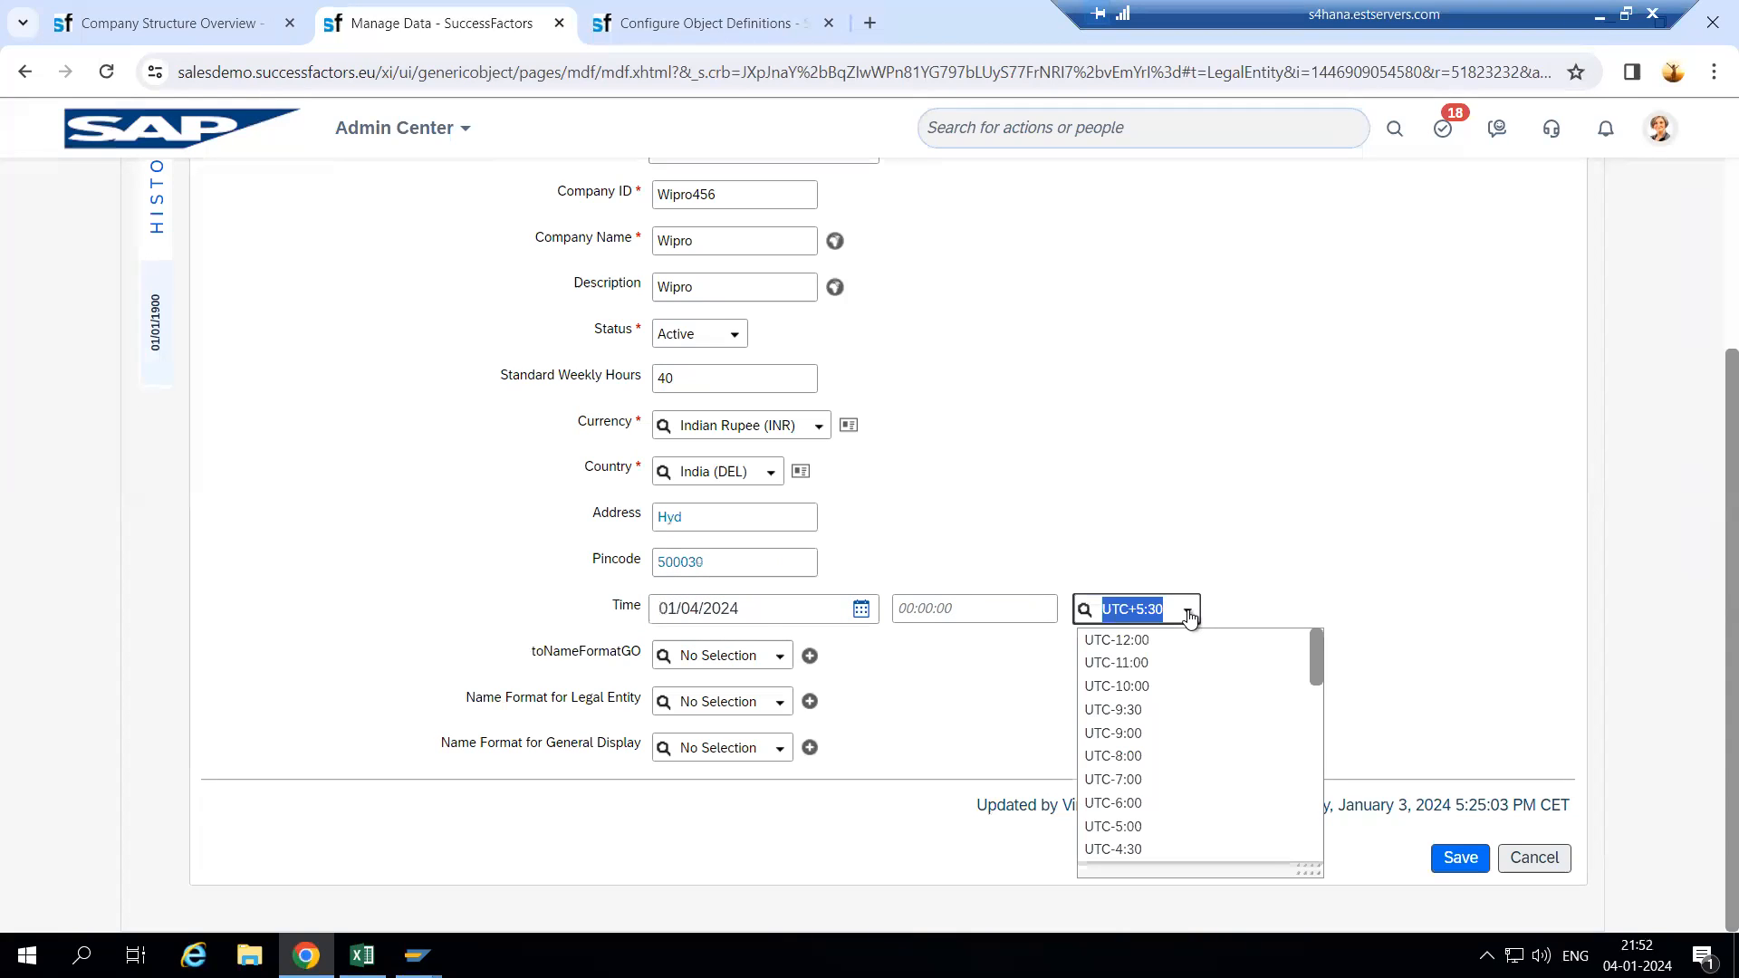
key(BackSpace)
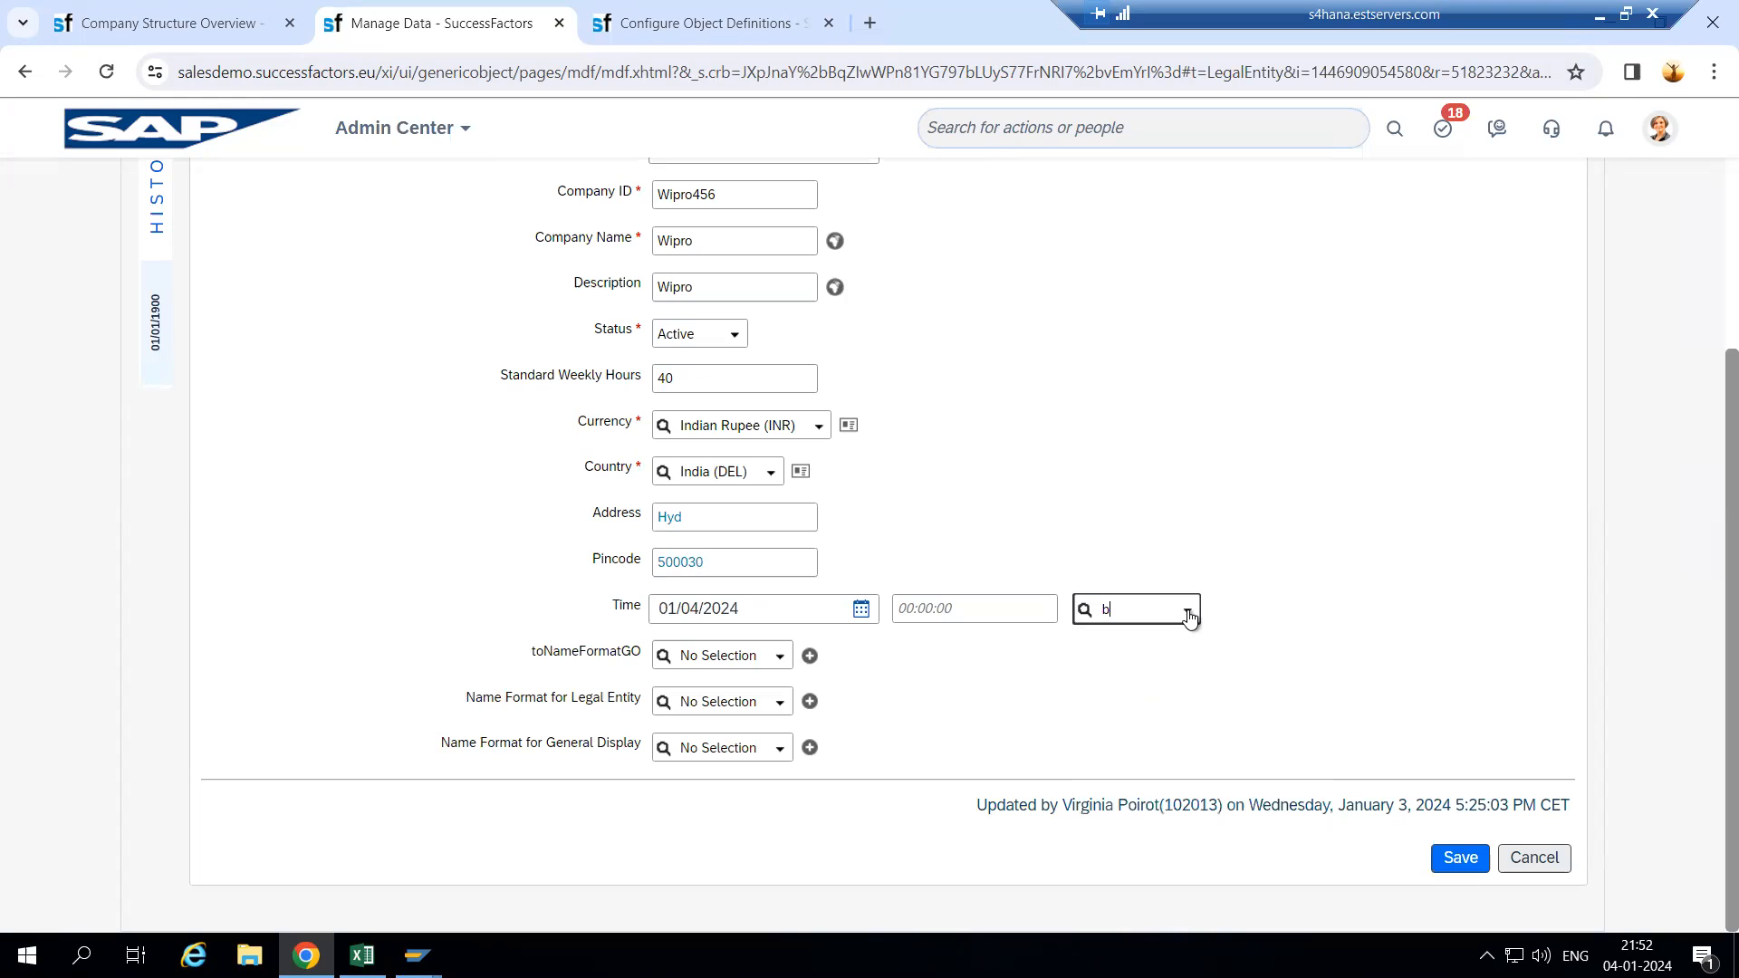
text(gmt)
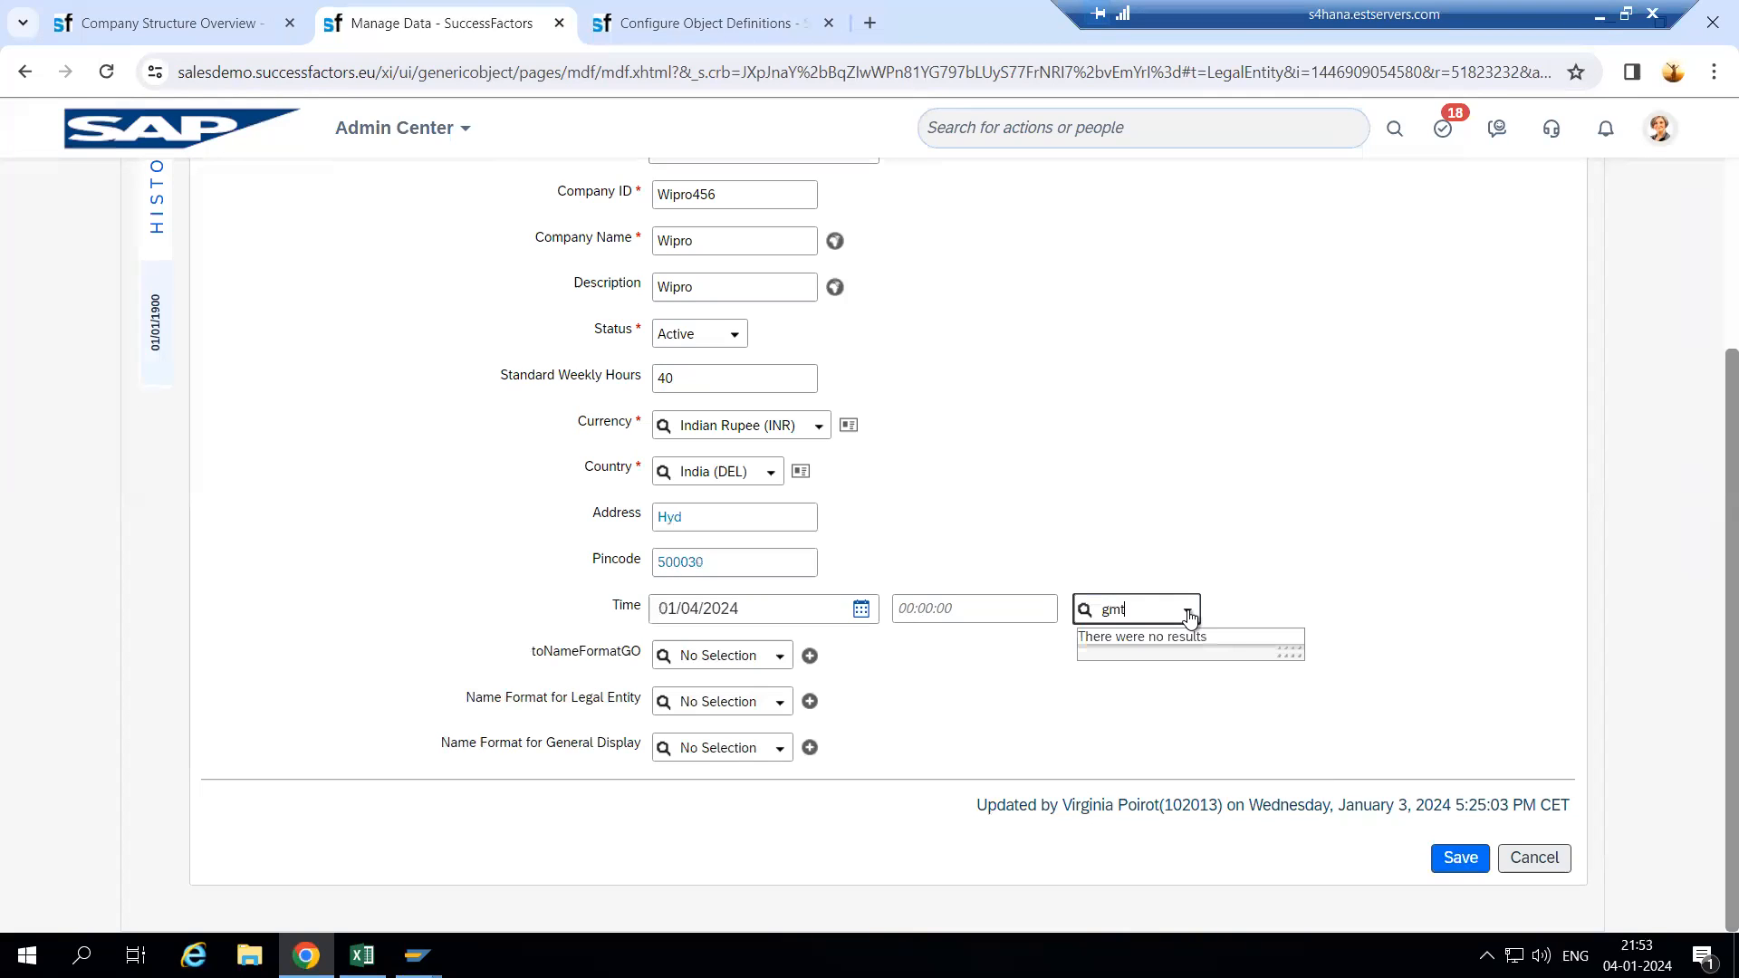
key(BackSpace)
key(BackSpace)
key(BackSpace)
text(utc)
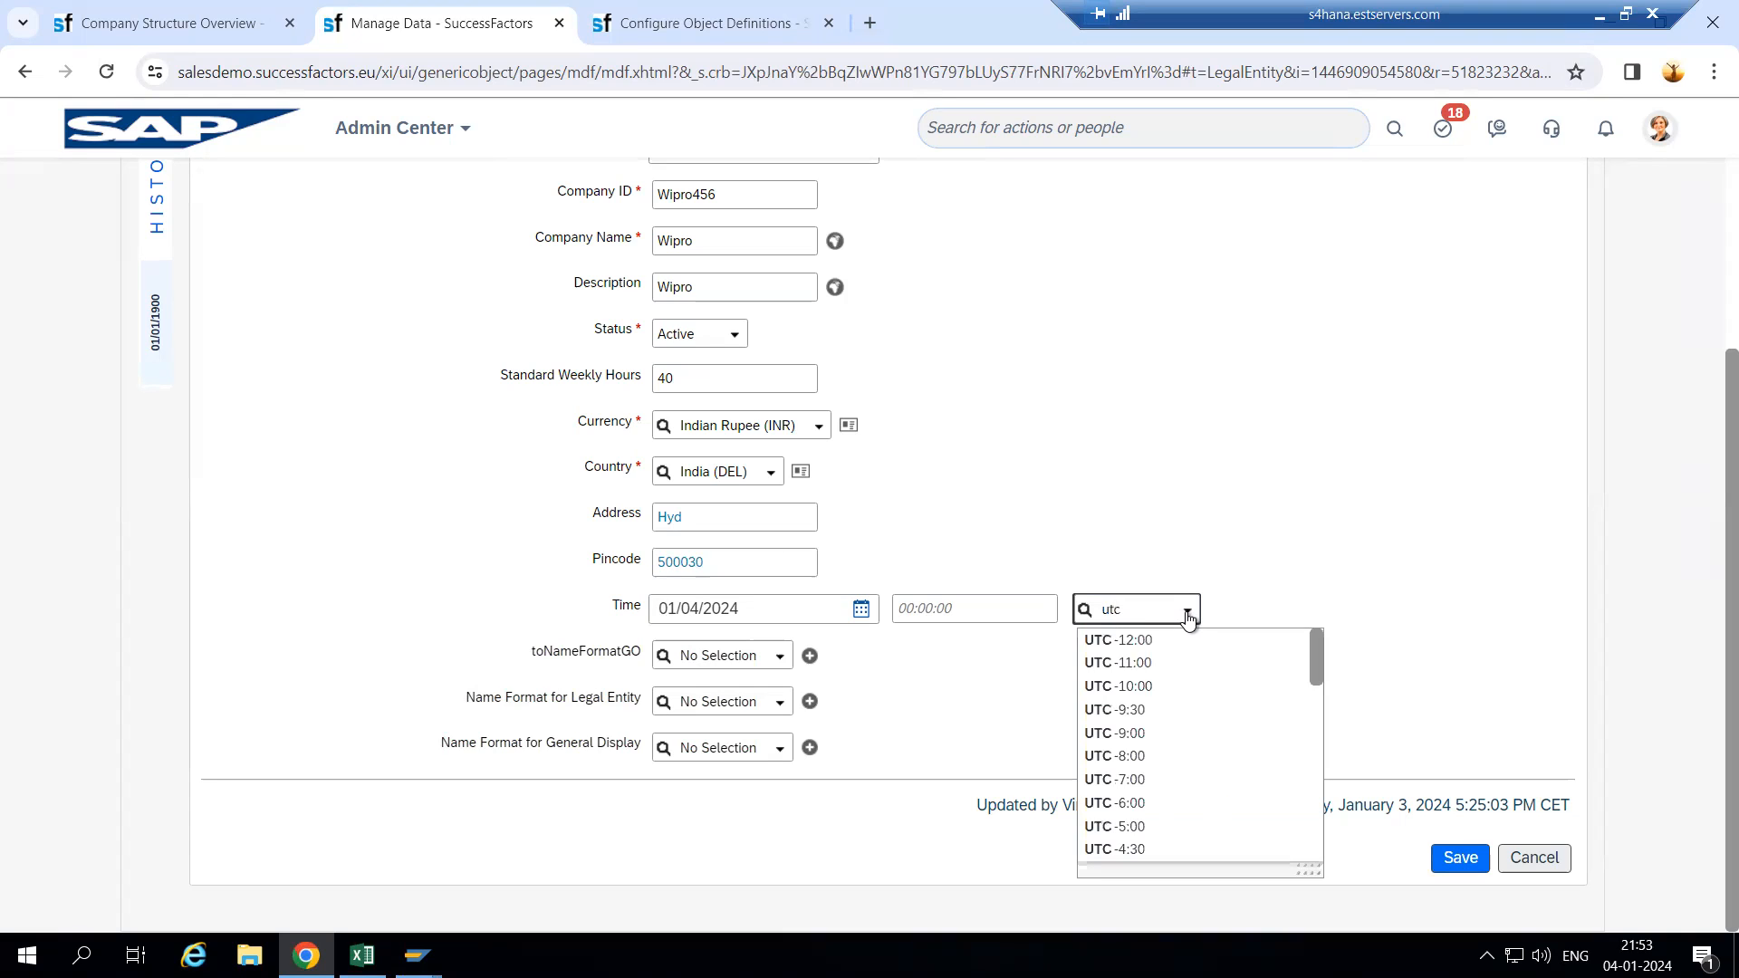
click(1178, 641)
- Enter 21:53:34 as the time of day and save the Wipro record
click(960, 613)
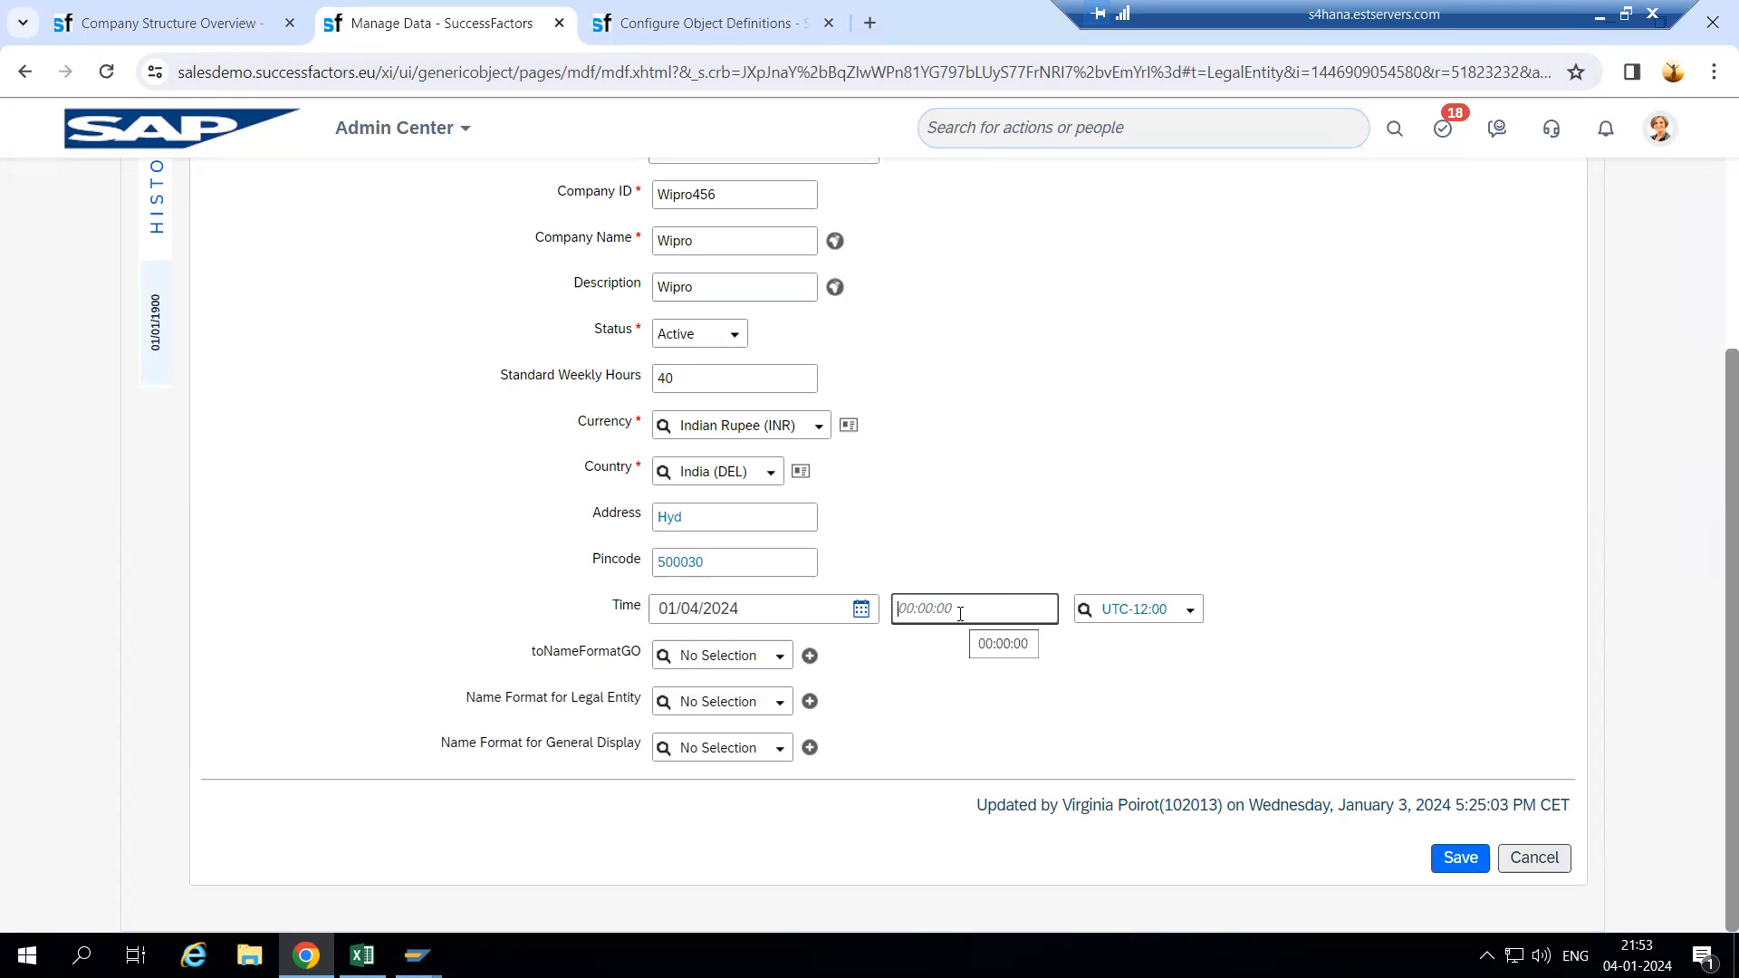
text(21:53:34)
click(1018, 541)
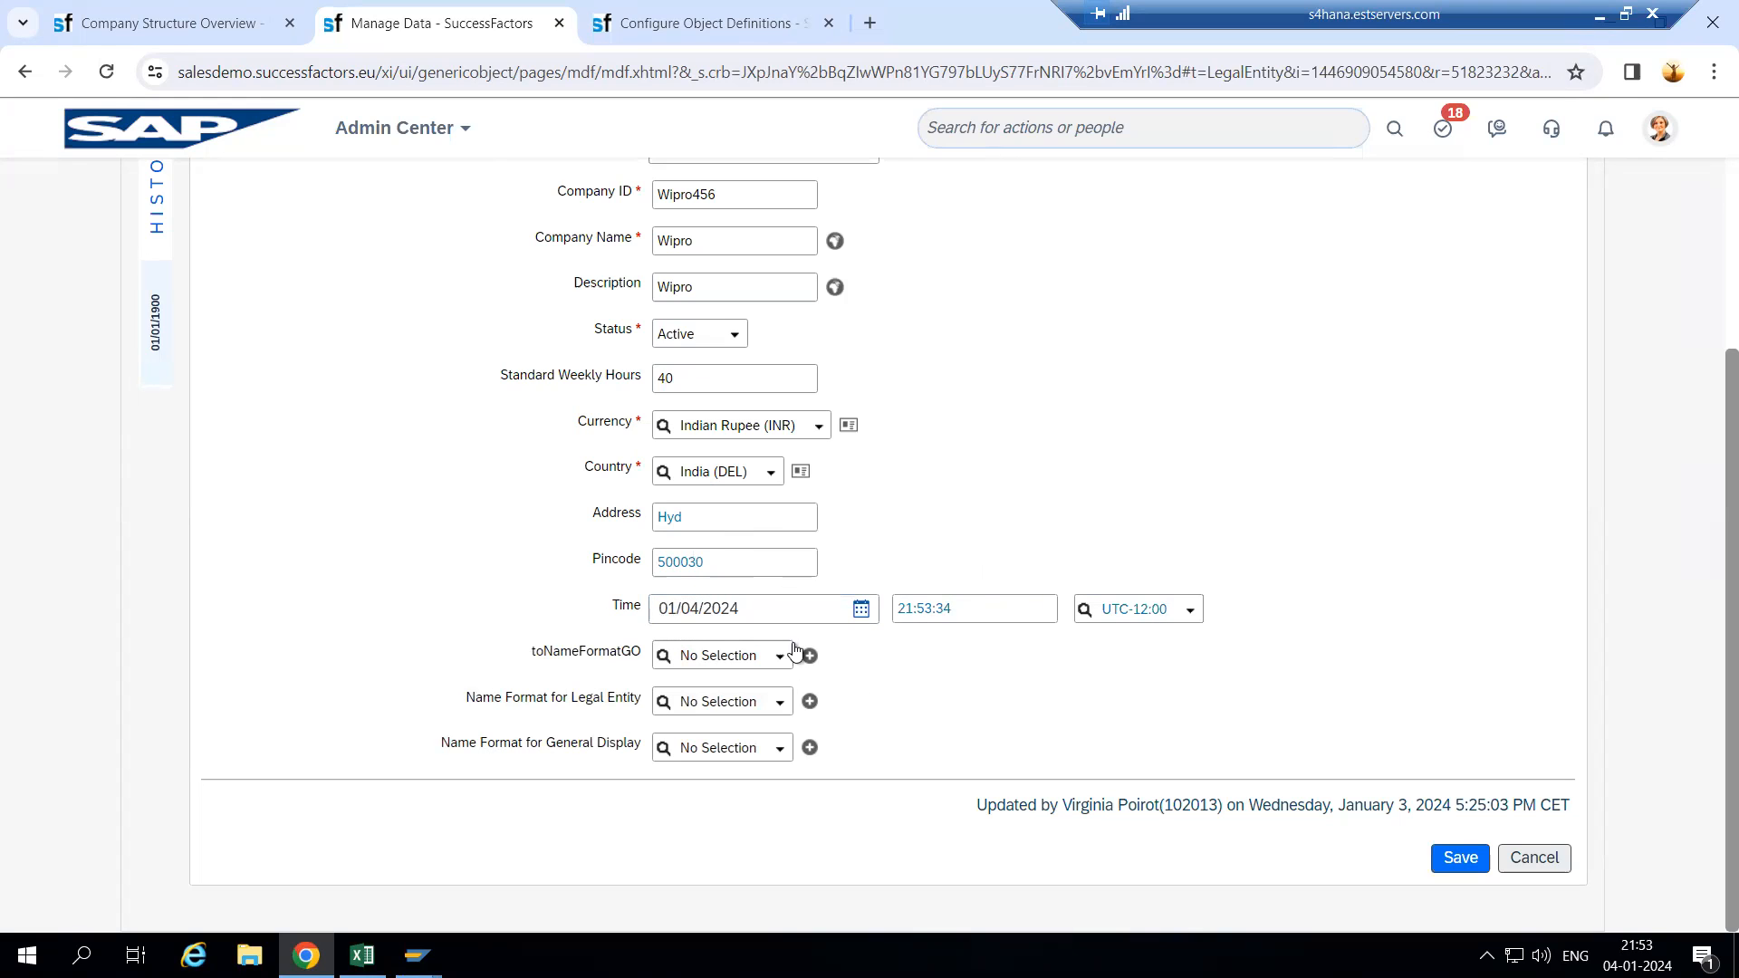
scroll(1480, 891, up, 2)
scroll(1437, 866, down, 2)
click(1458, 858)
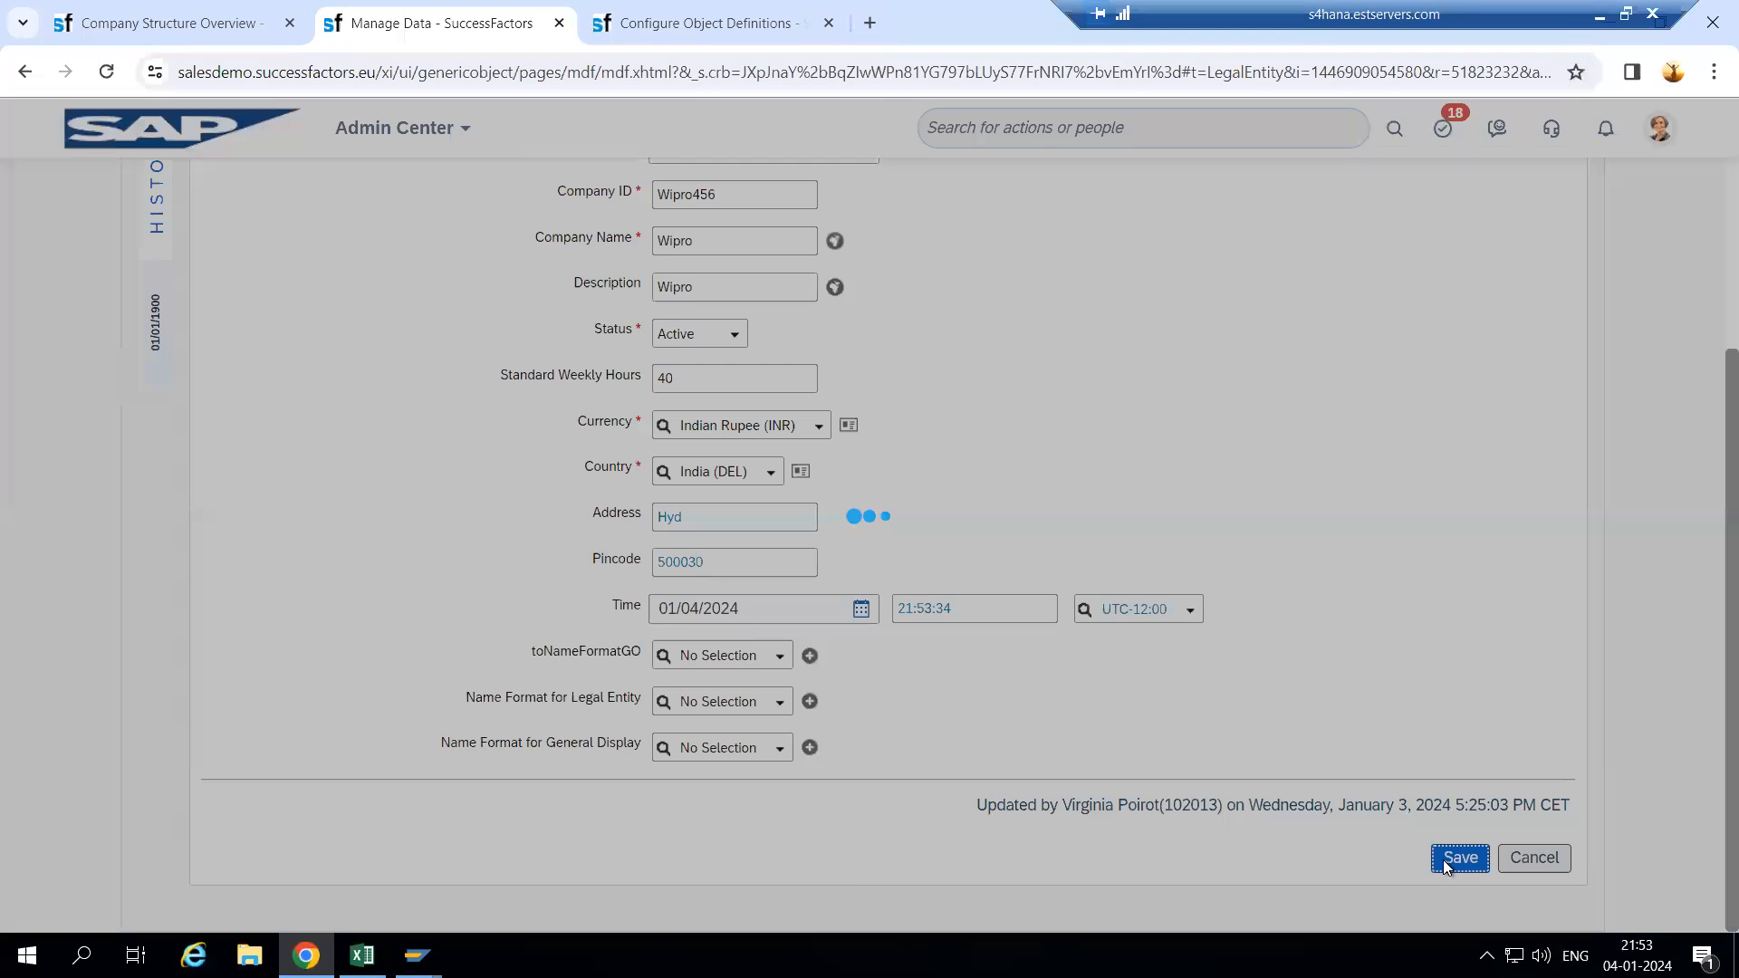
- Return to the Company Wipro definition and review its Fields table, noting the Boolean and DateTime data types
click(660, 12)
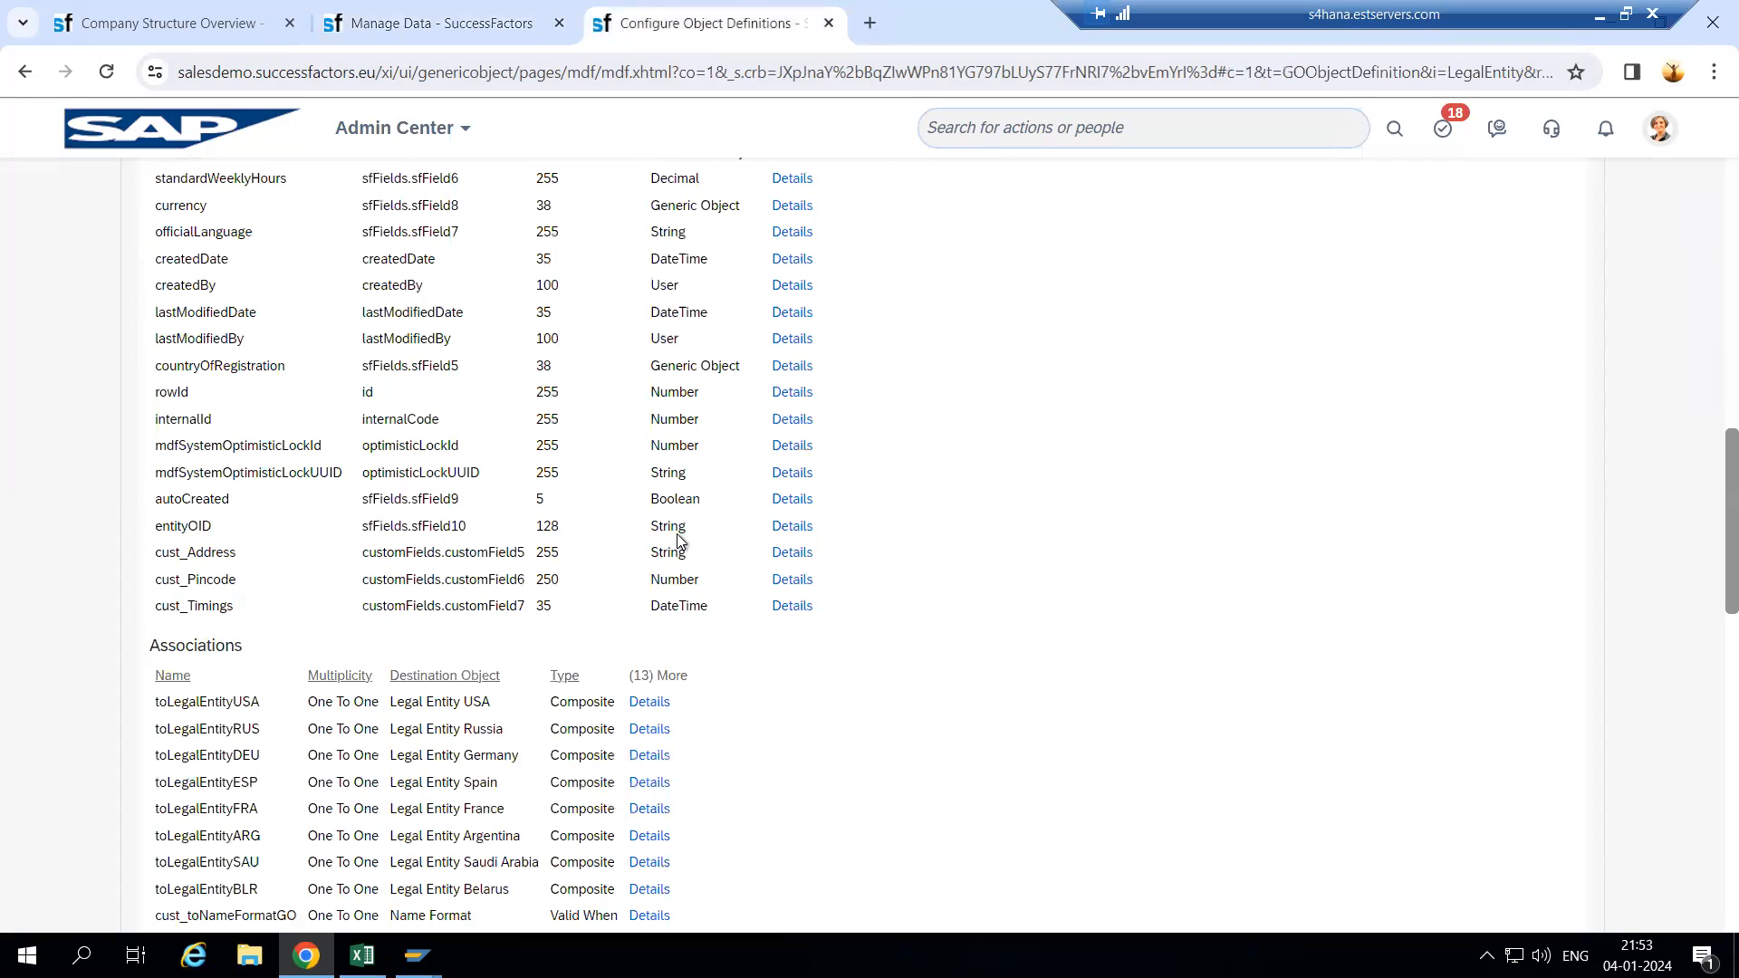
double_click(698, 501)
drag(652, 365, 650, 342)
click(638, 311)
drag(649, 260, 719, 256)
scroll(678, 263, up, 3)
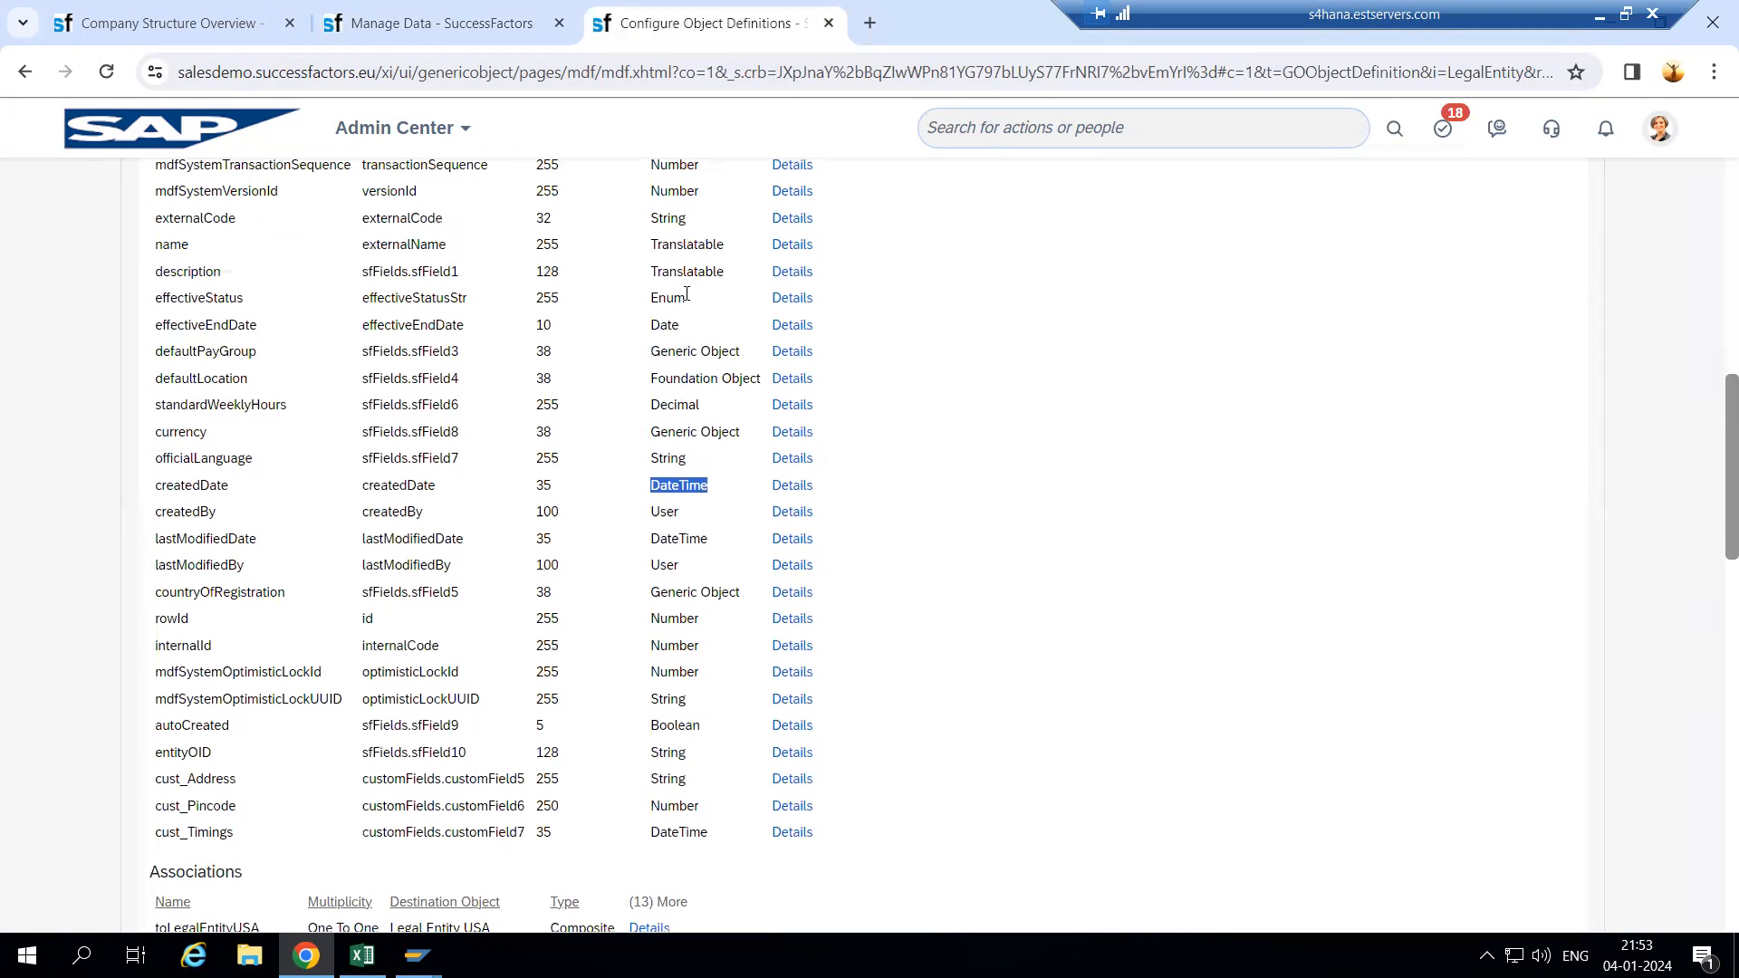
scroll(687, 294, up, 1)
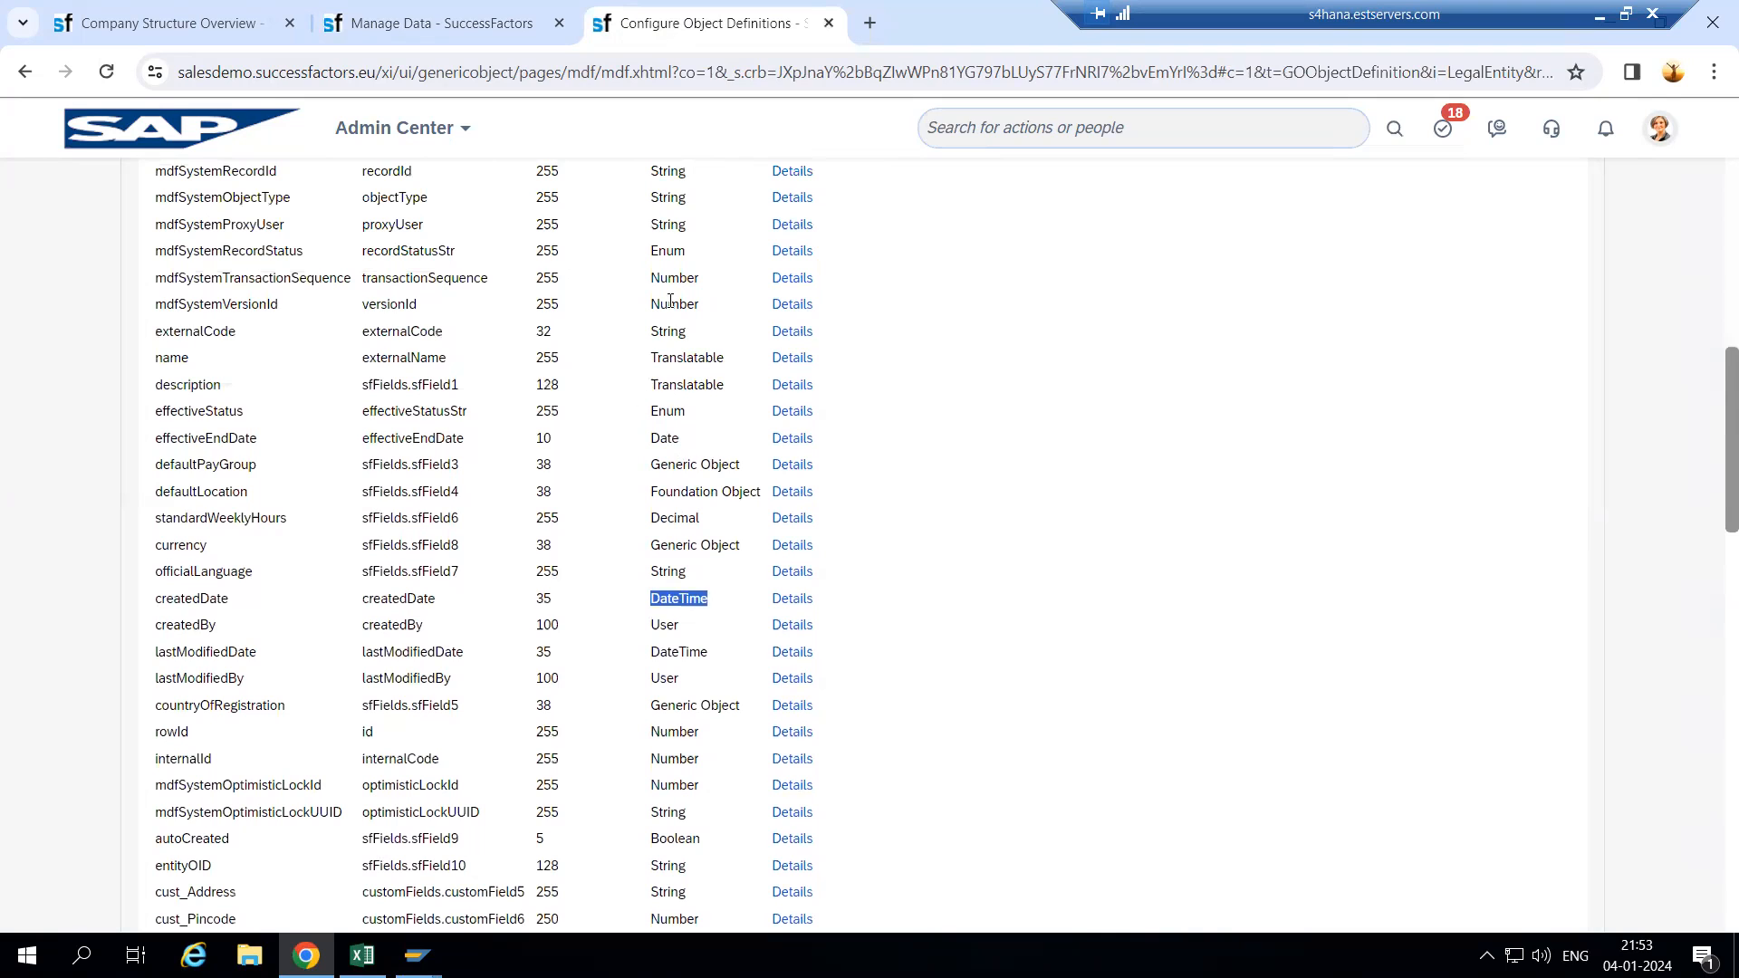
scroll(1033, 552, down, 4)
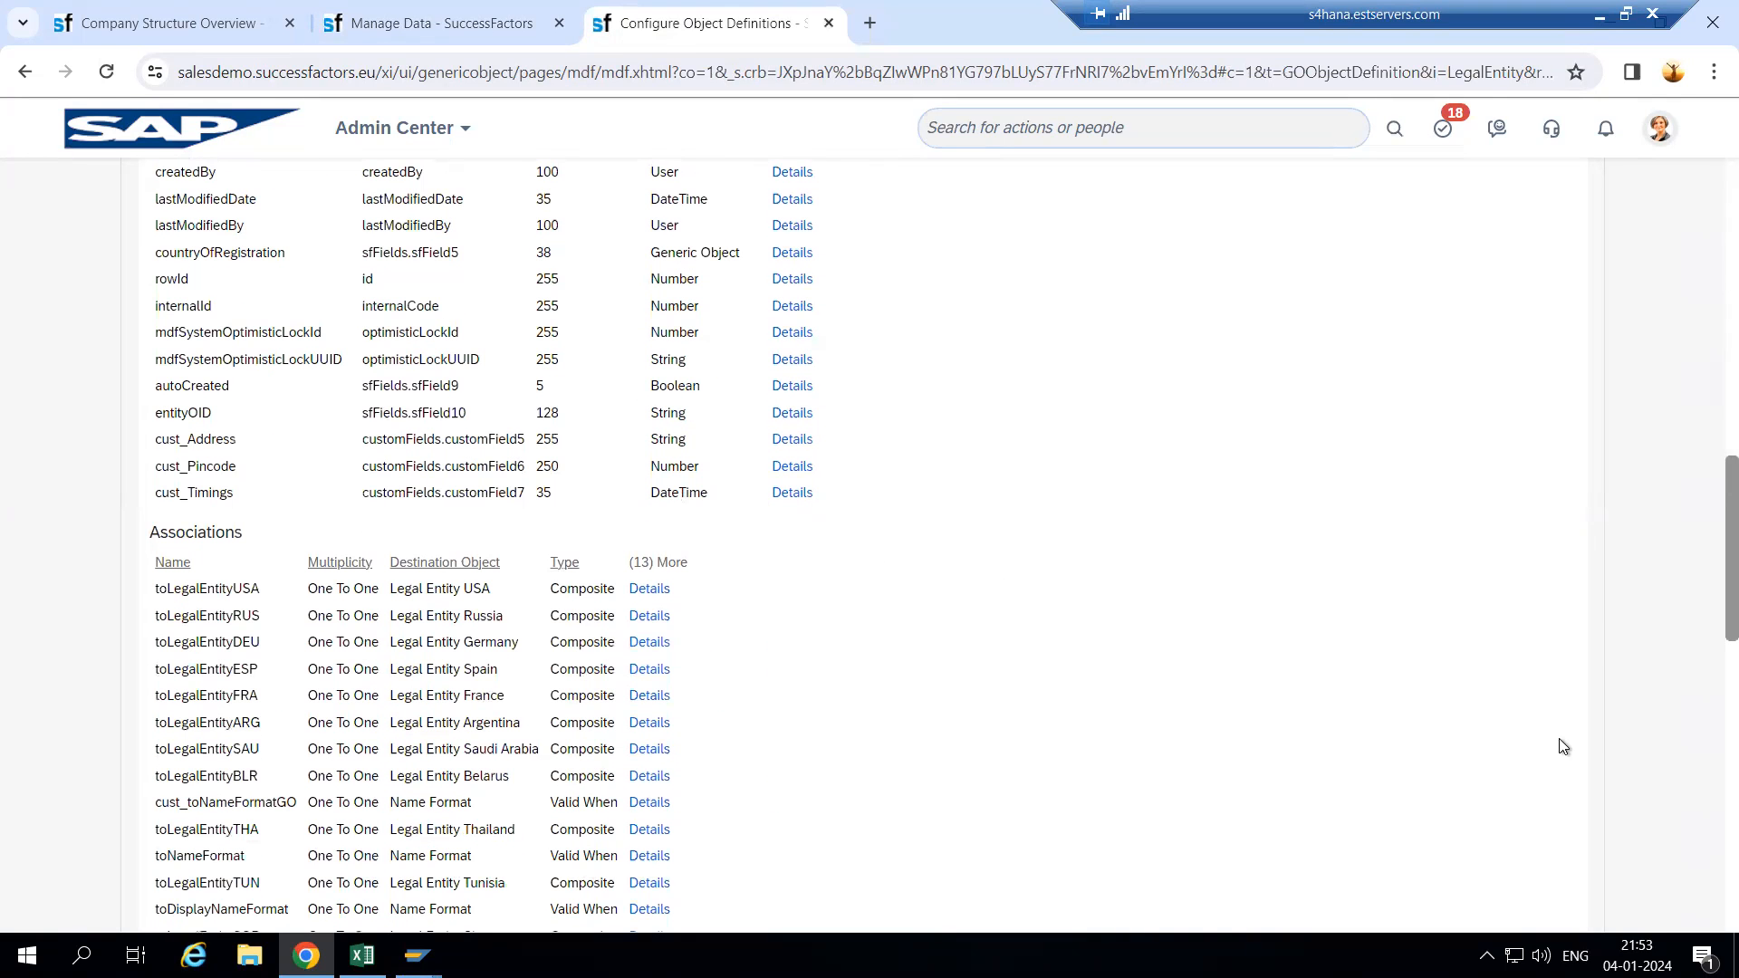
scroll(1707, 546, up, 11)
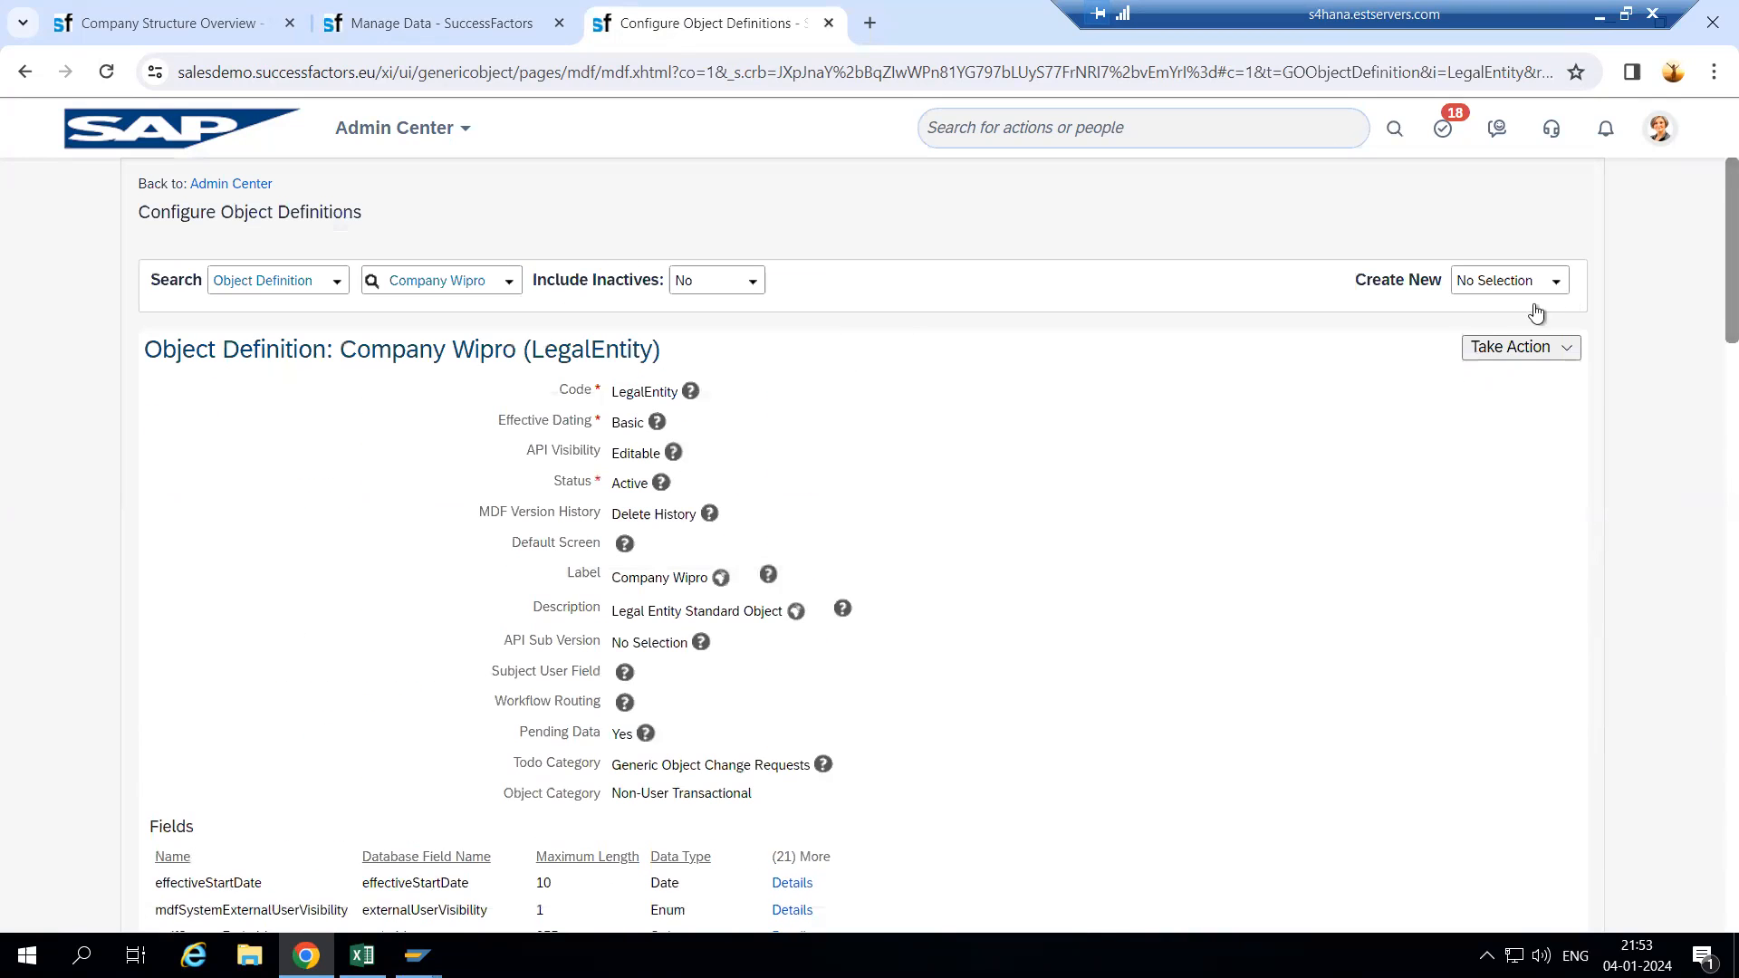
- Put the Company Wipro object definition into Make Correction mode
click(1498, 353)
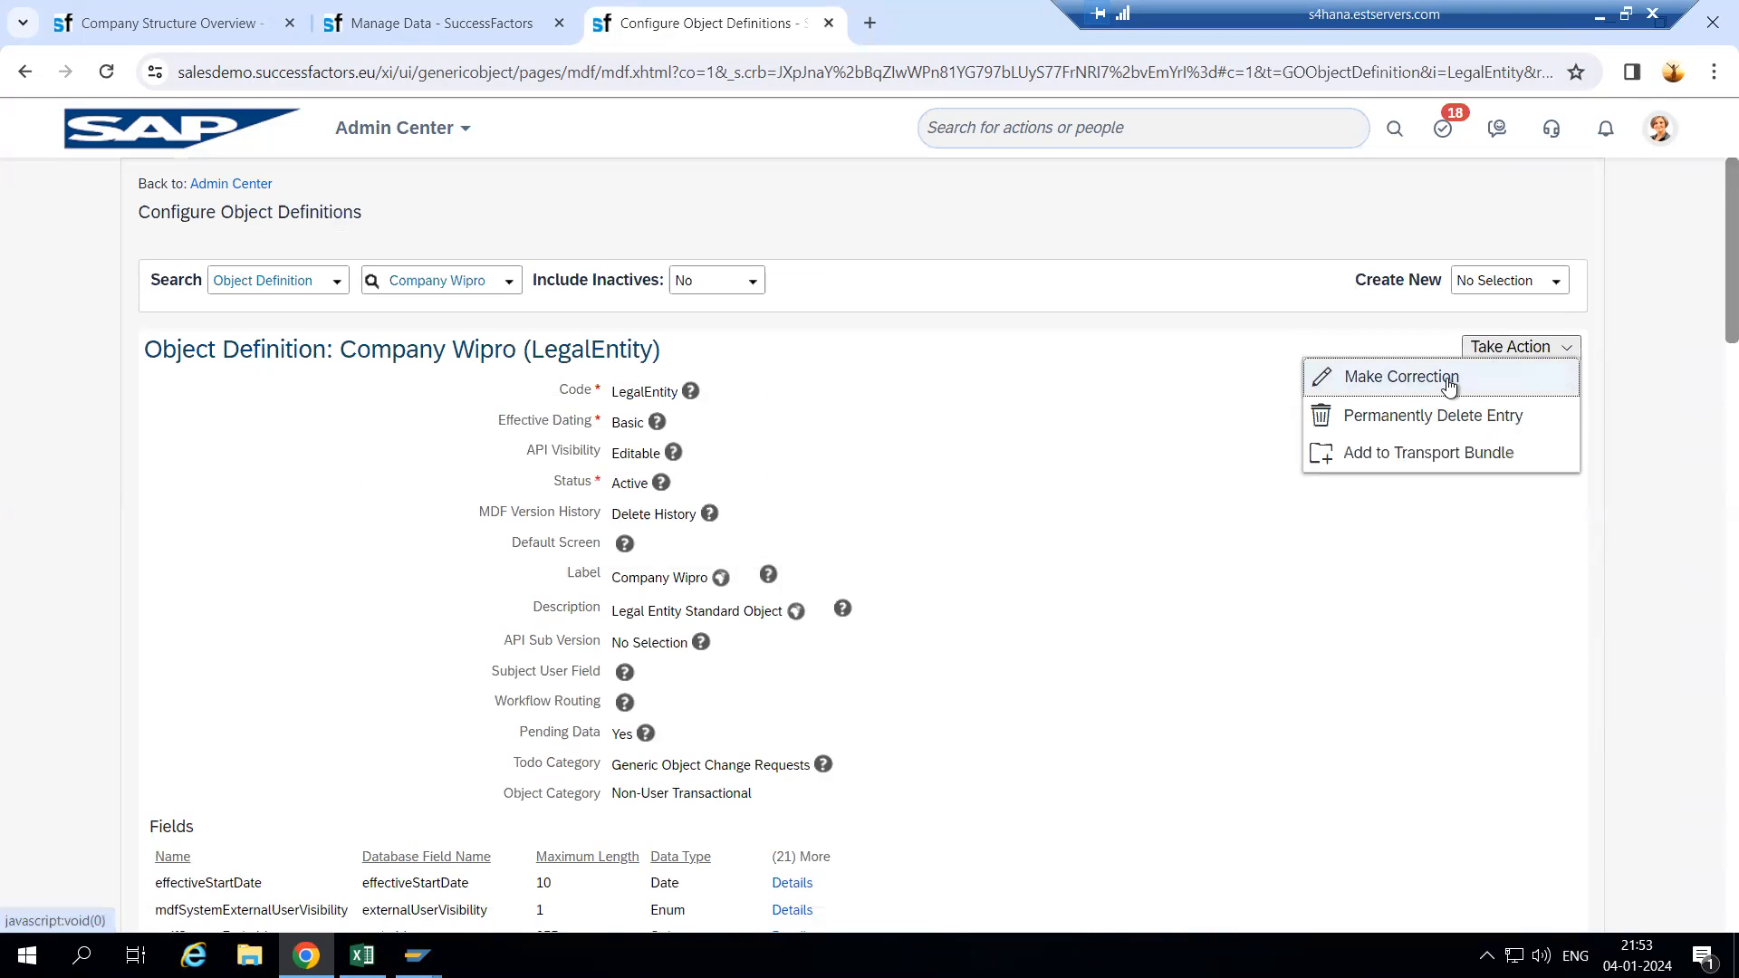
click(1452, 385)
scroll(812, 606, down, 15)
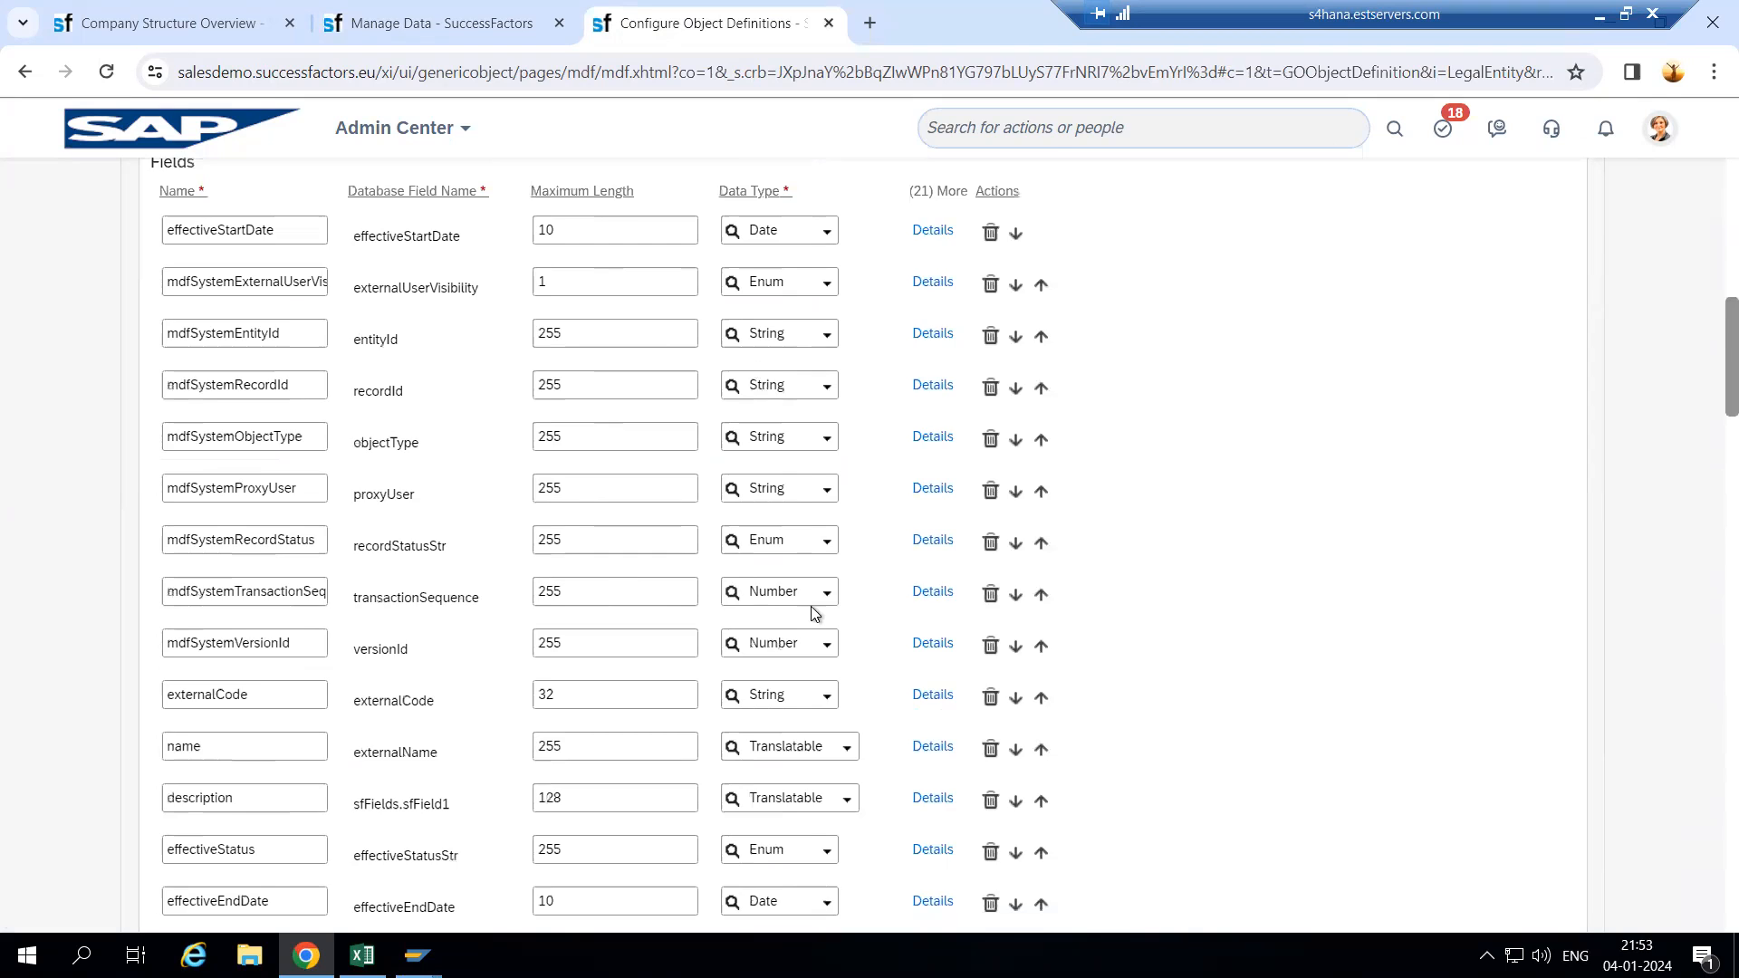
scroll(812, 614, down, 12)
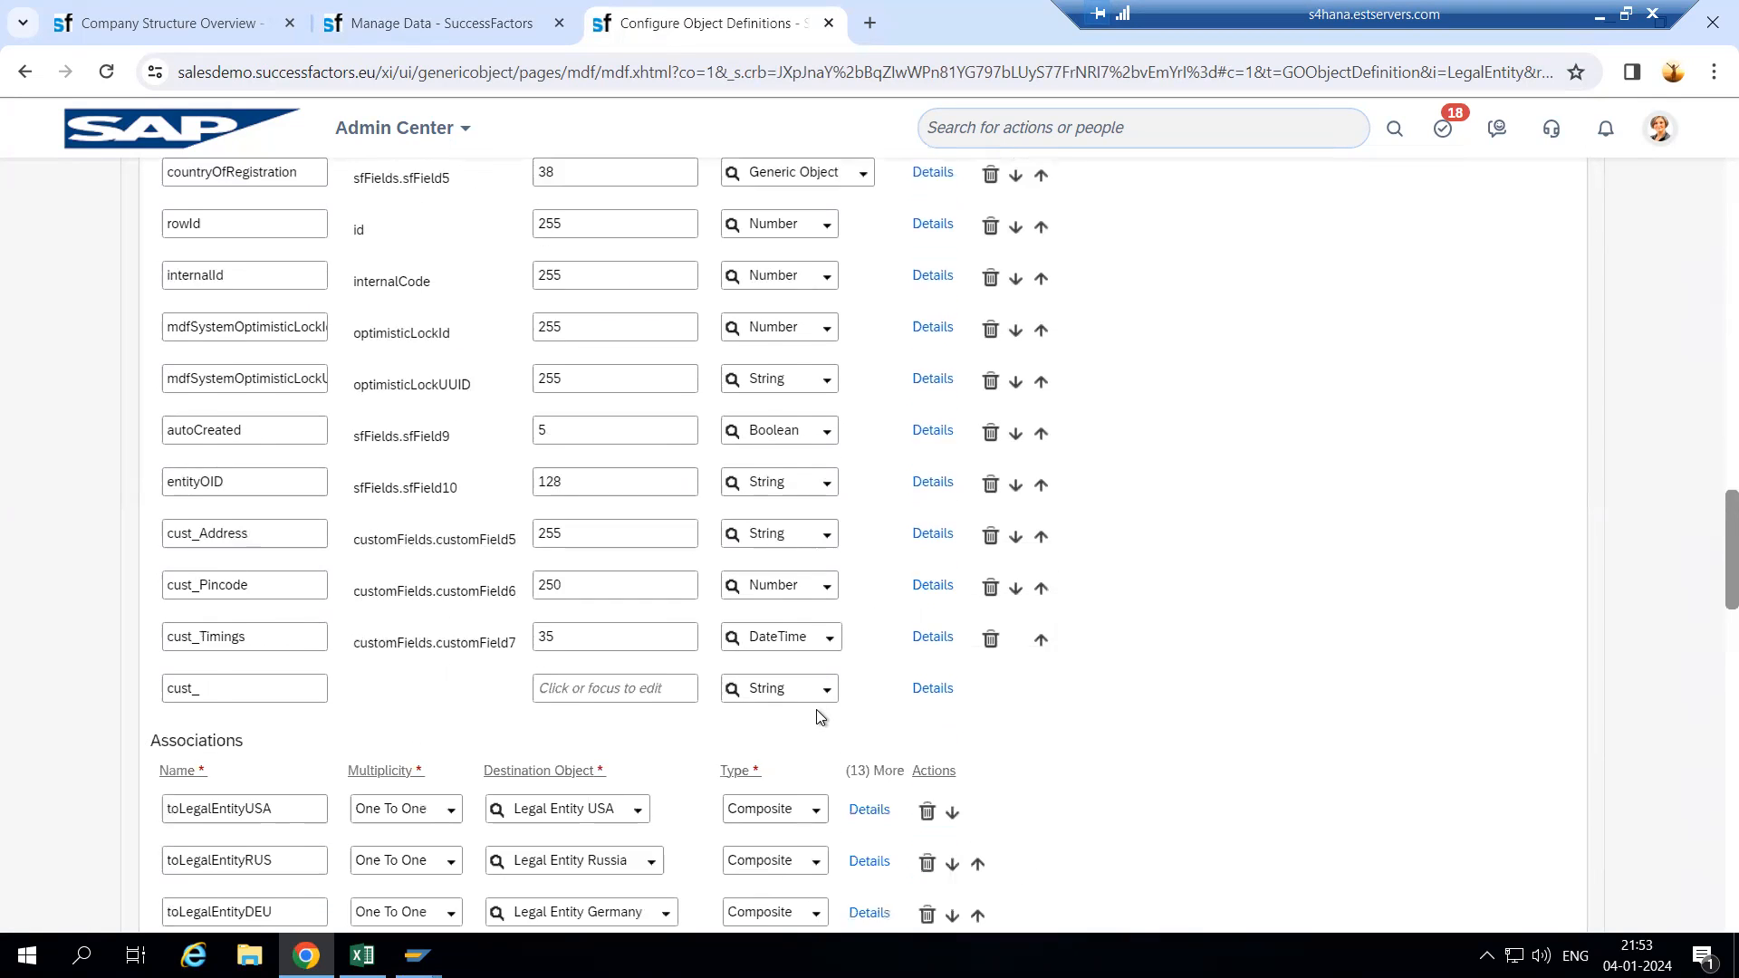
- Browse the data type list for the new cust_ field, leaving it as String
click(824, 464)
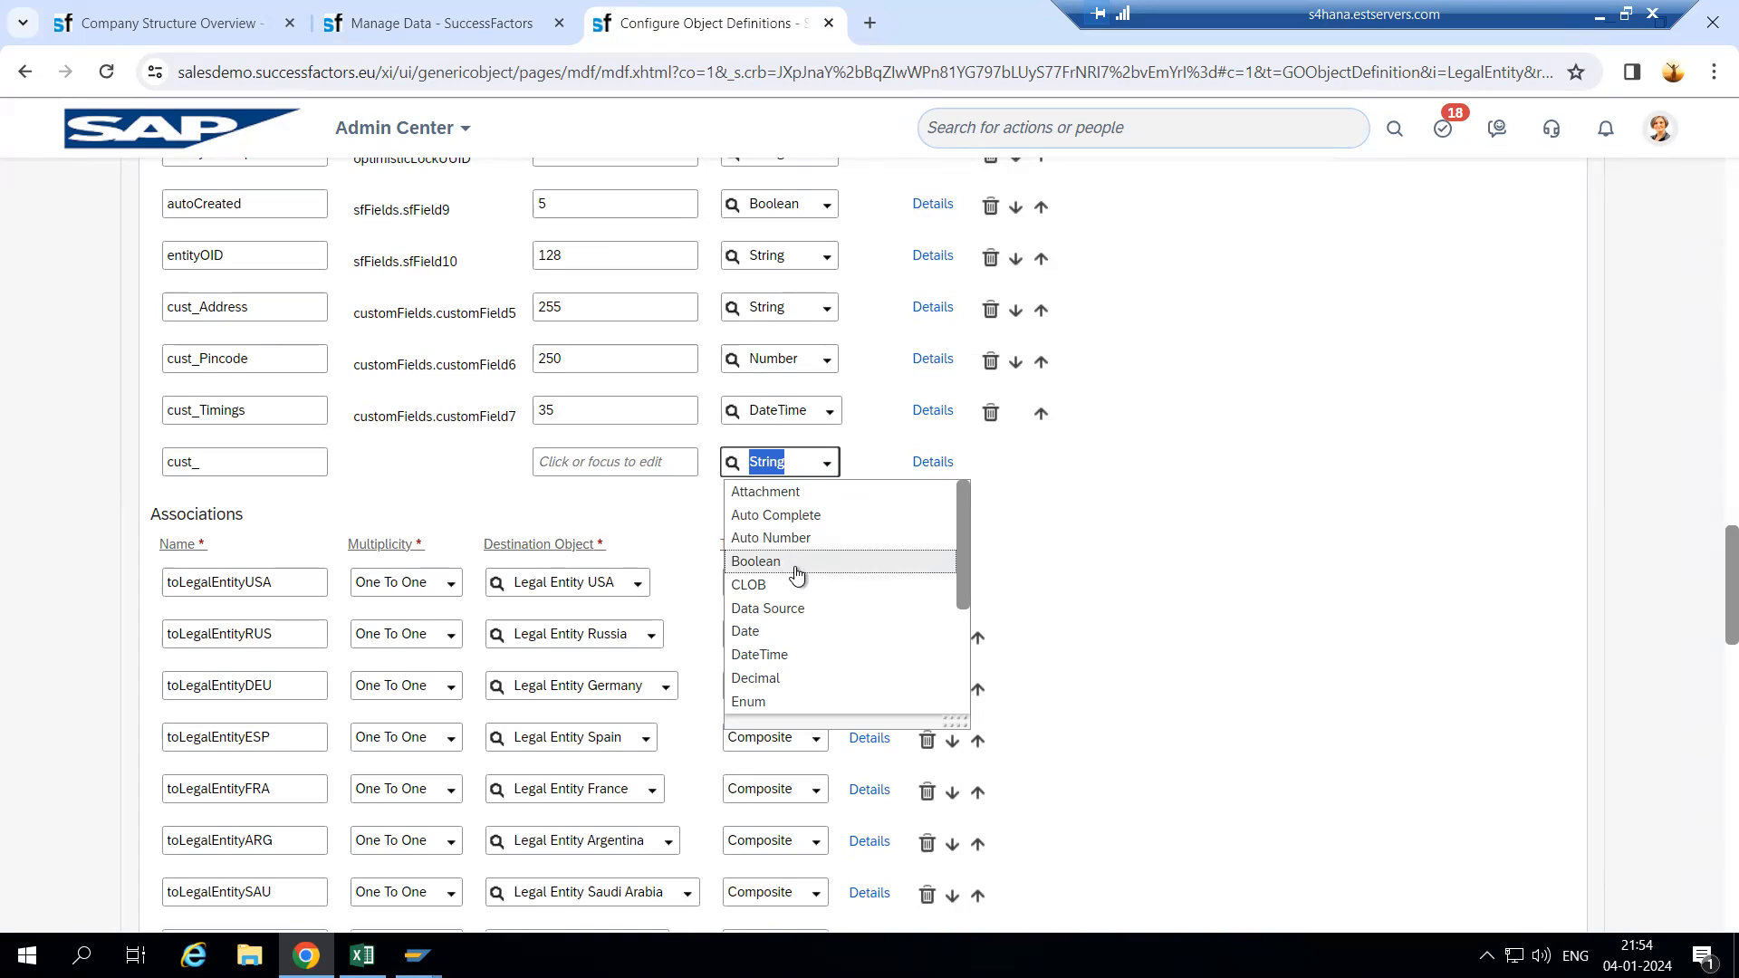
scroll(849, 617, down, 2)
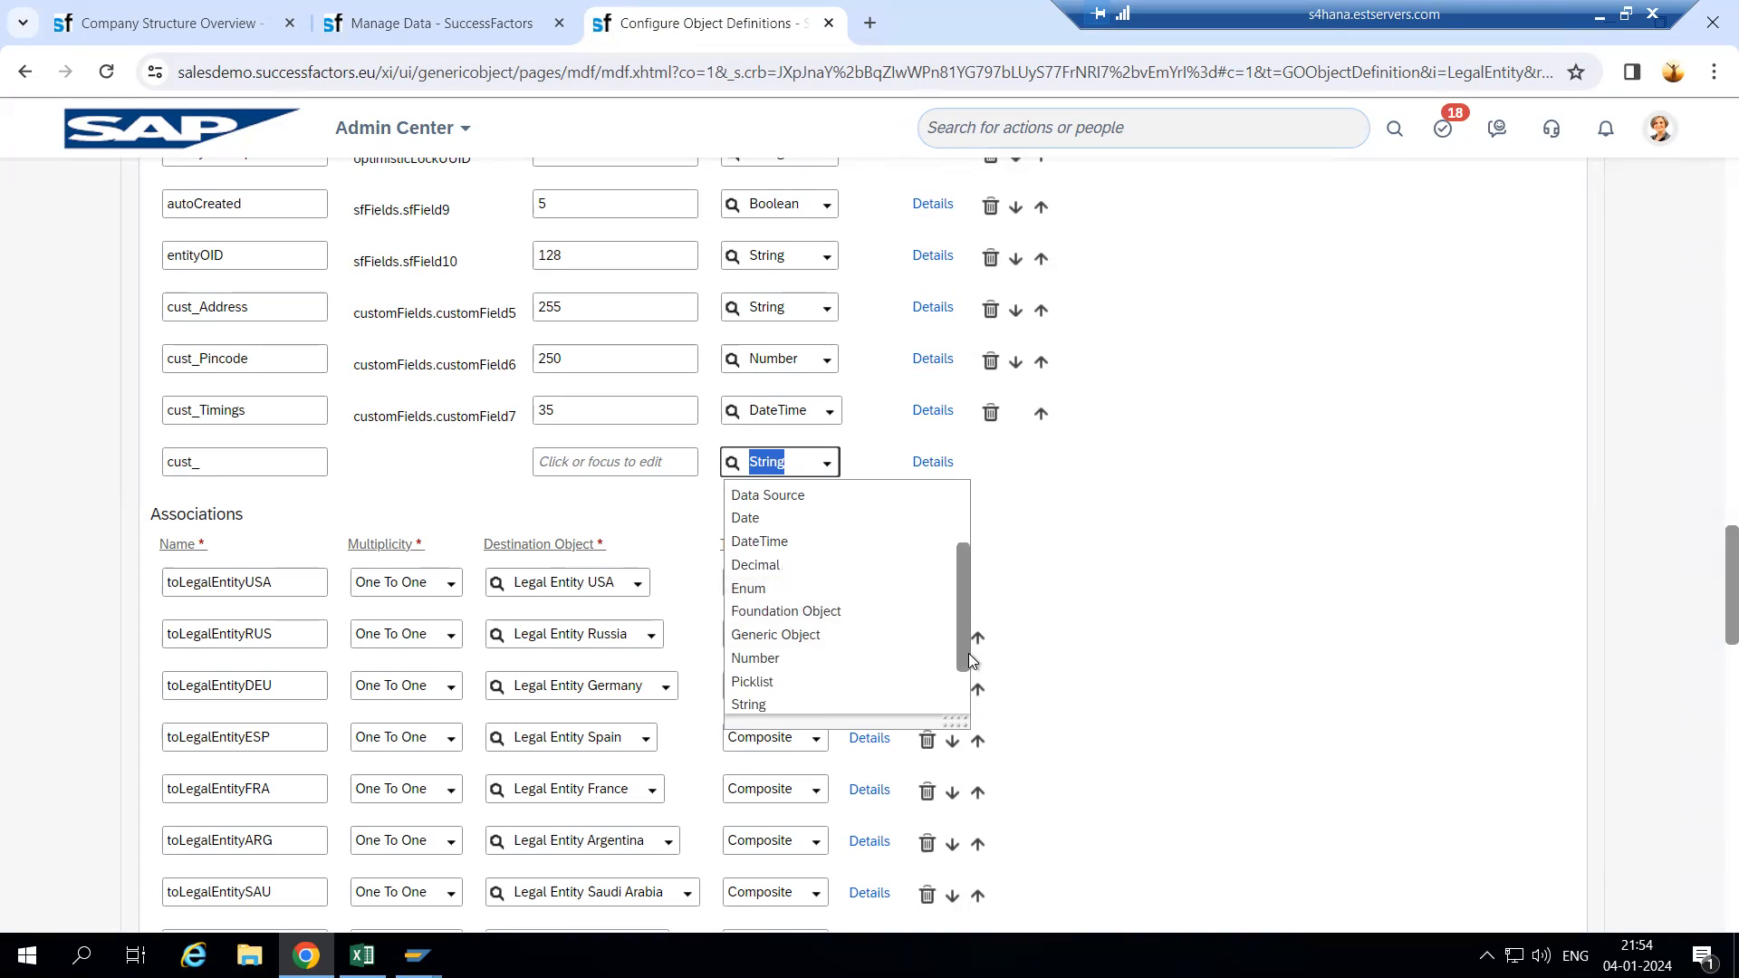
scroll(969, 654, down, 1)
scroll(969, 665, down, 1)
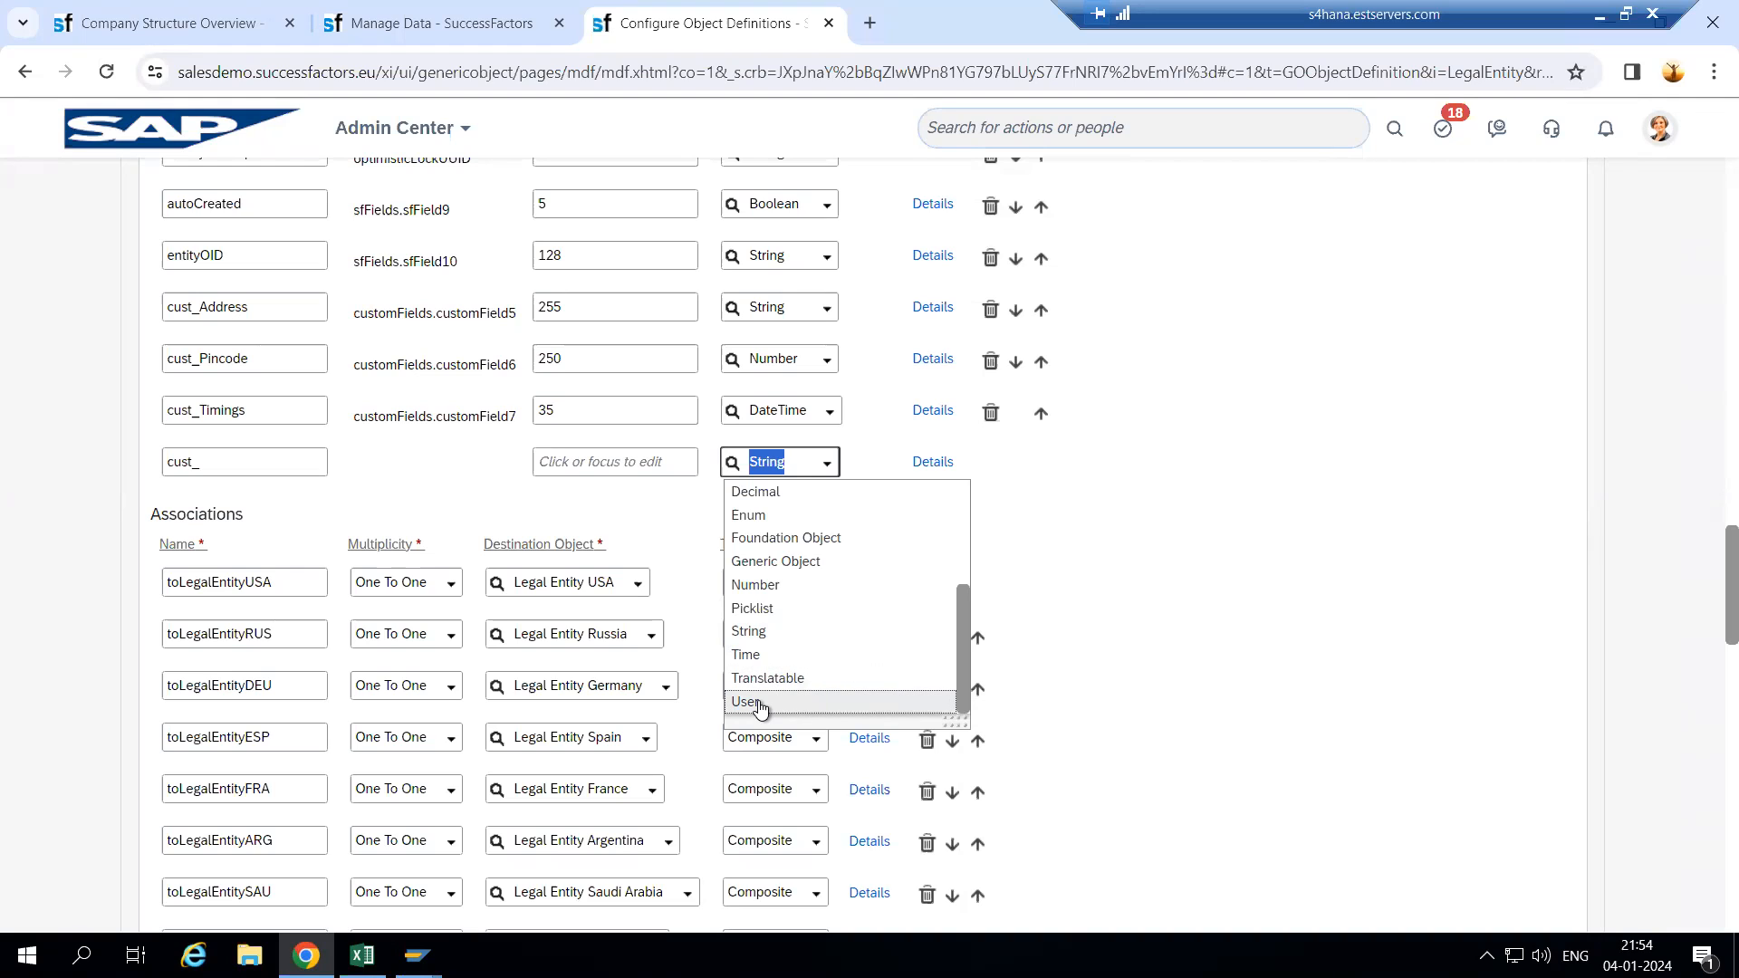
click(1310, 618)
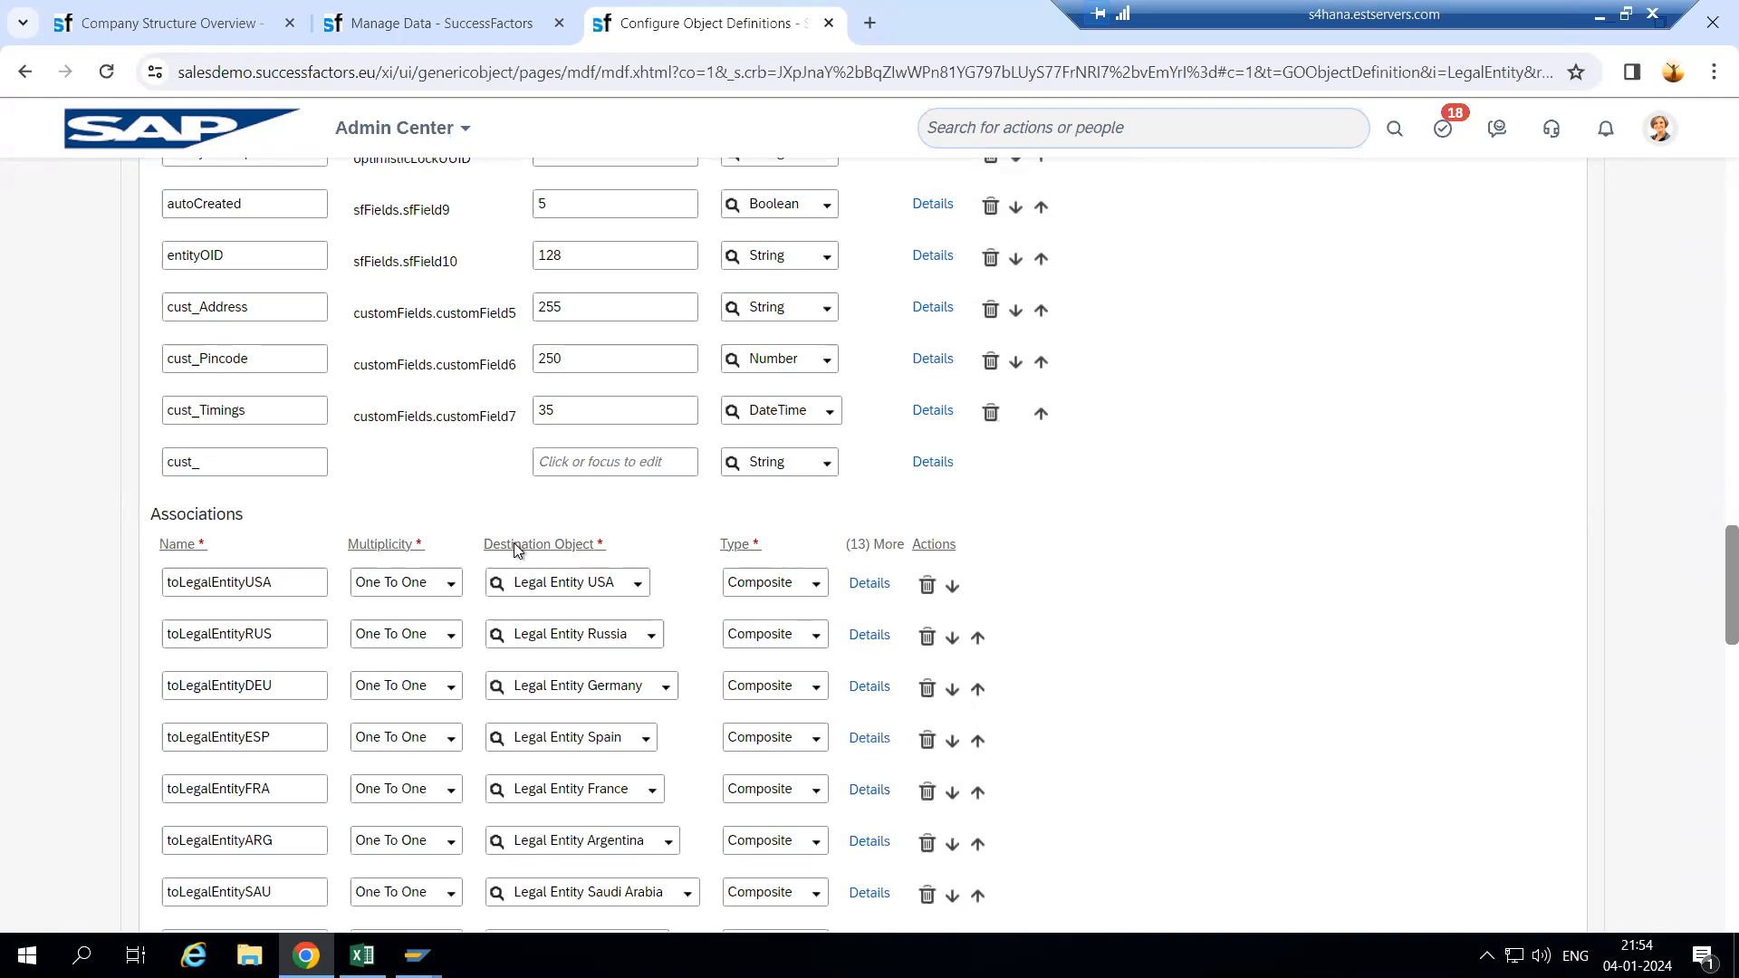
- Save the corrected Company Wipro definition with the cust_ field row still present
scroll(1708, 222, up, 15)
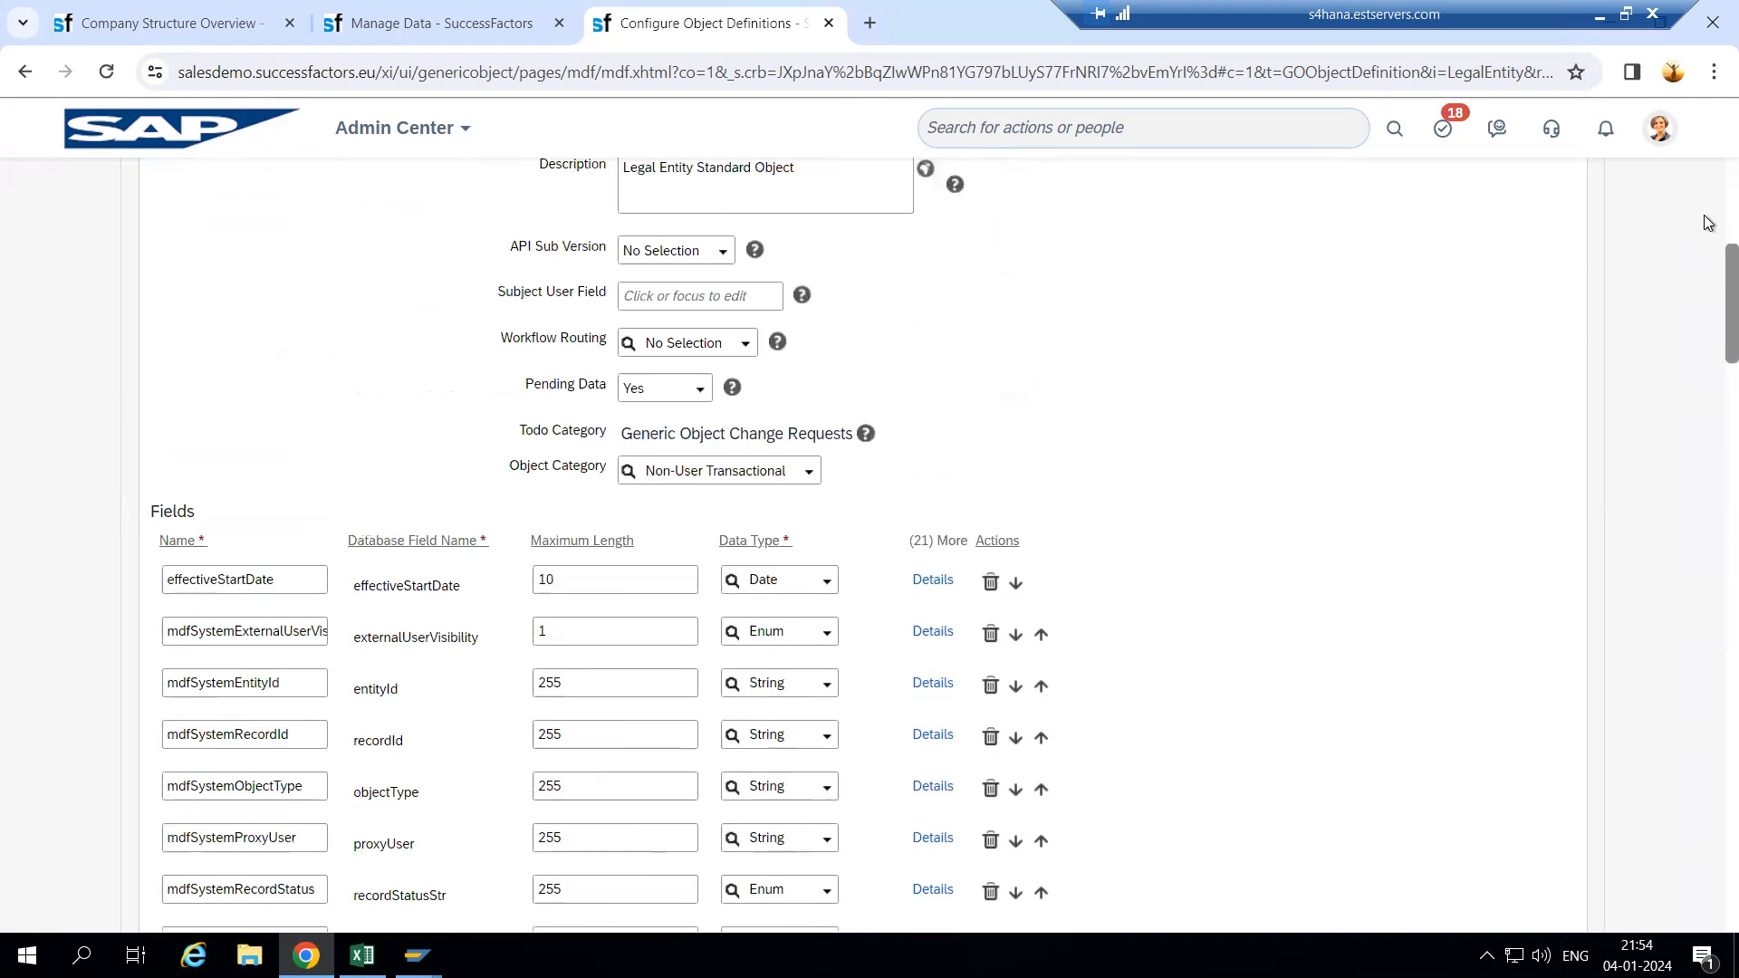
scroll(1708, 222, up, 6)
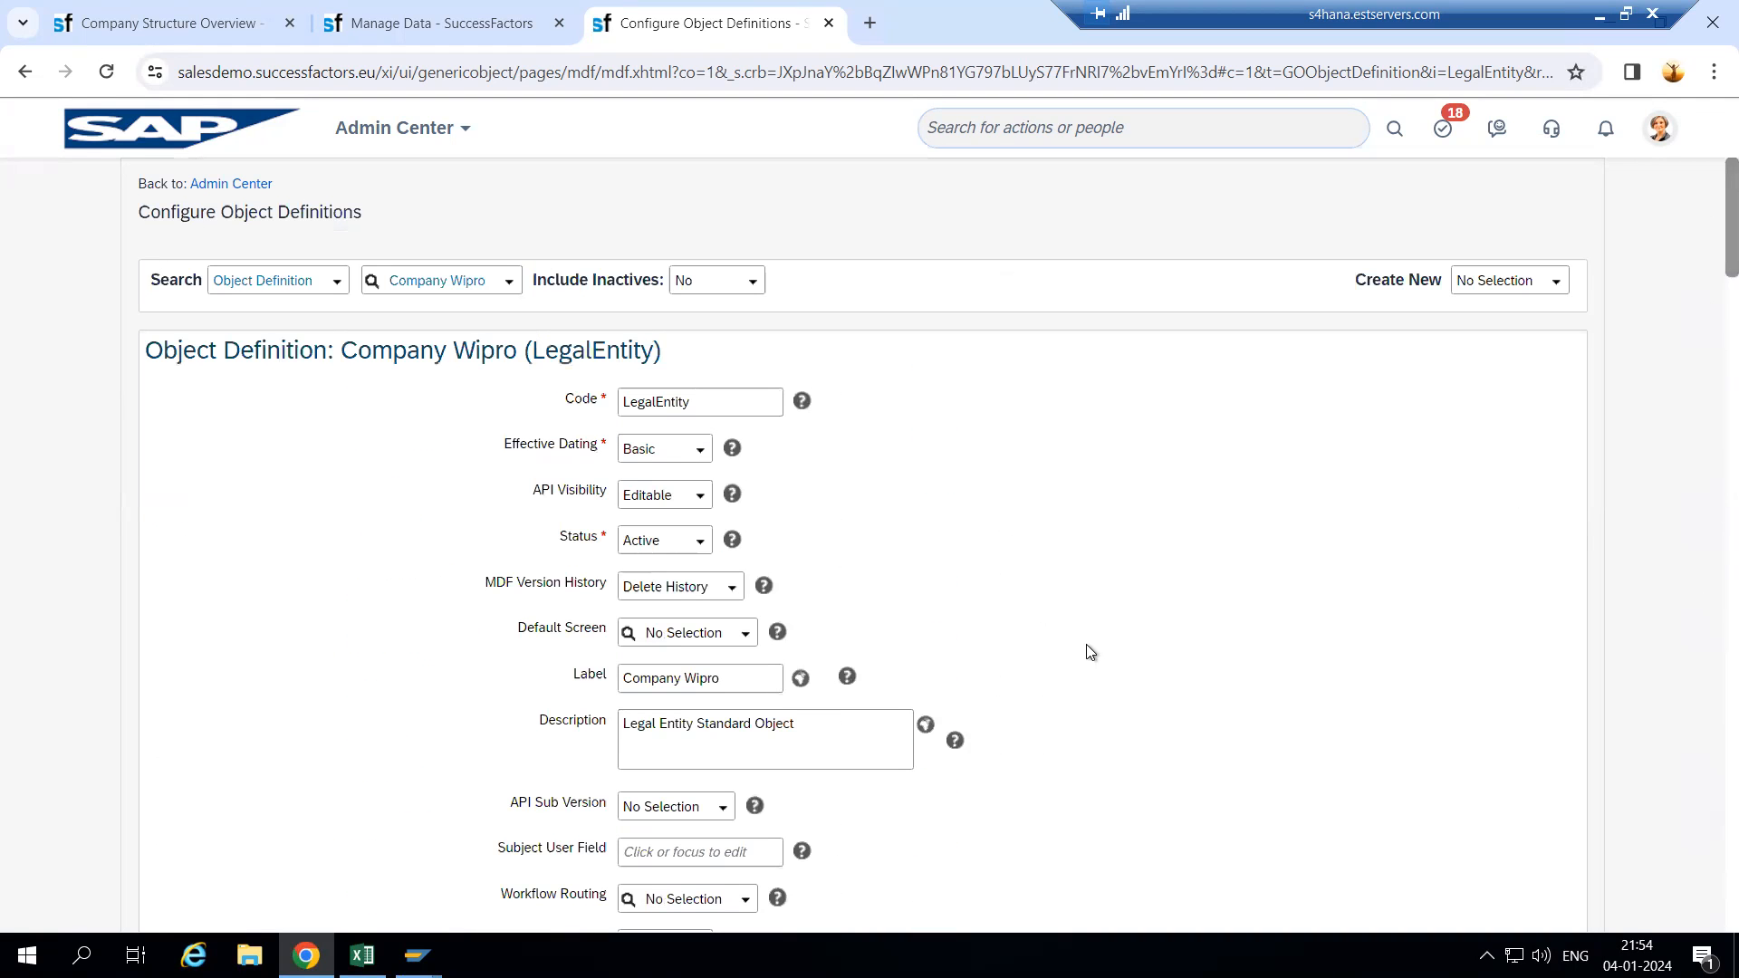
scroll(1509, 618, down, 20)
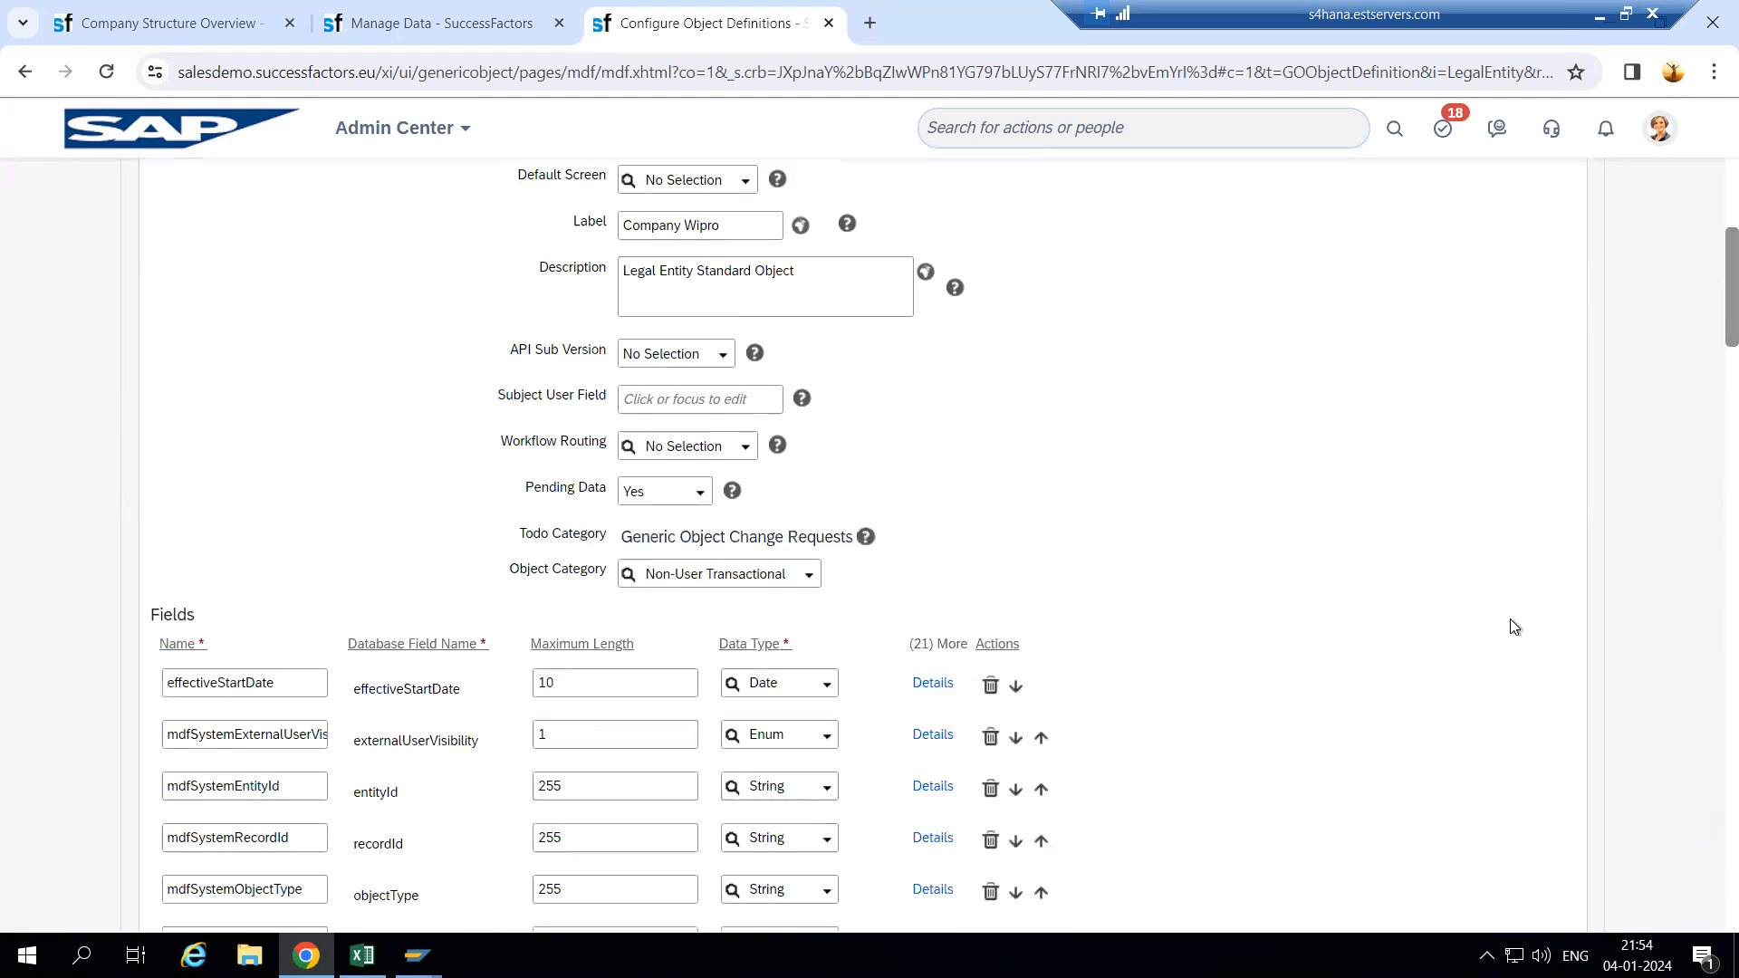
click(1472, 856)
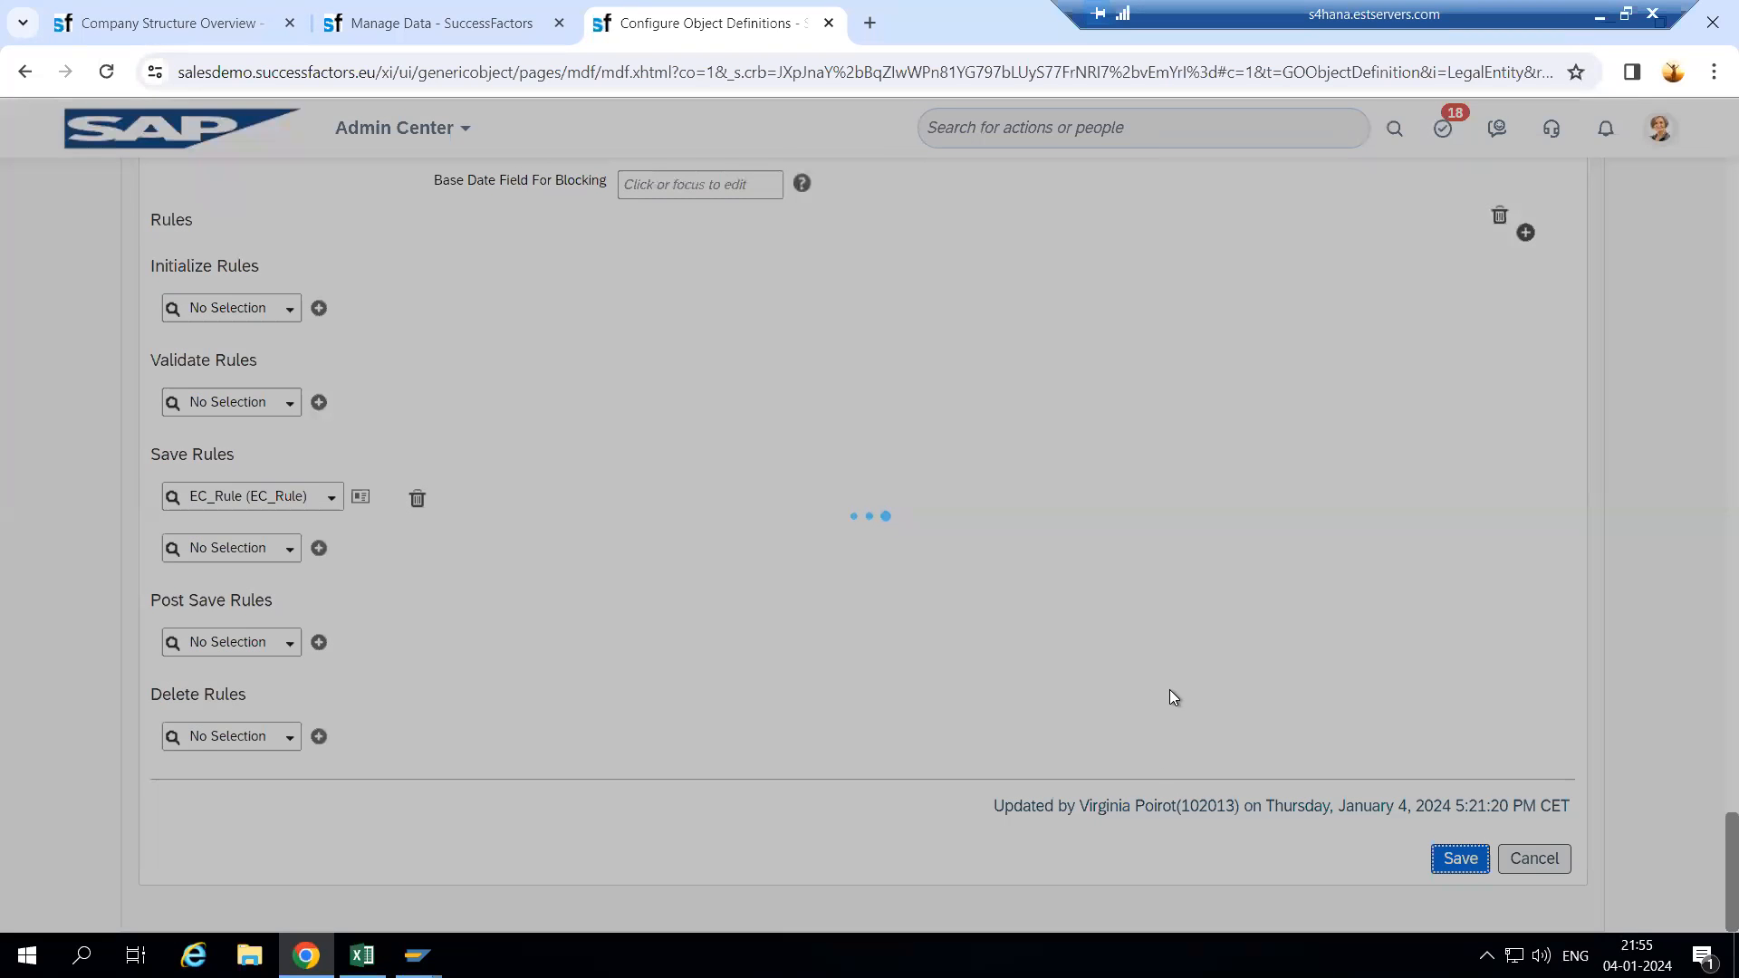